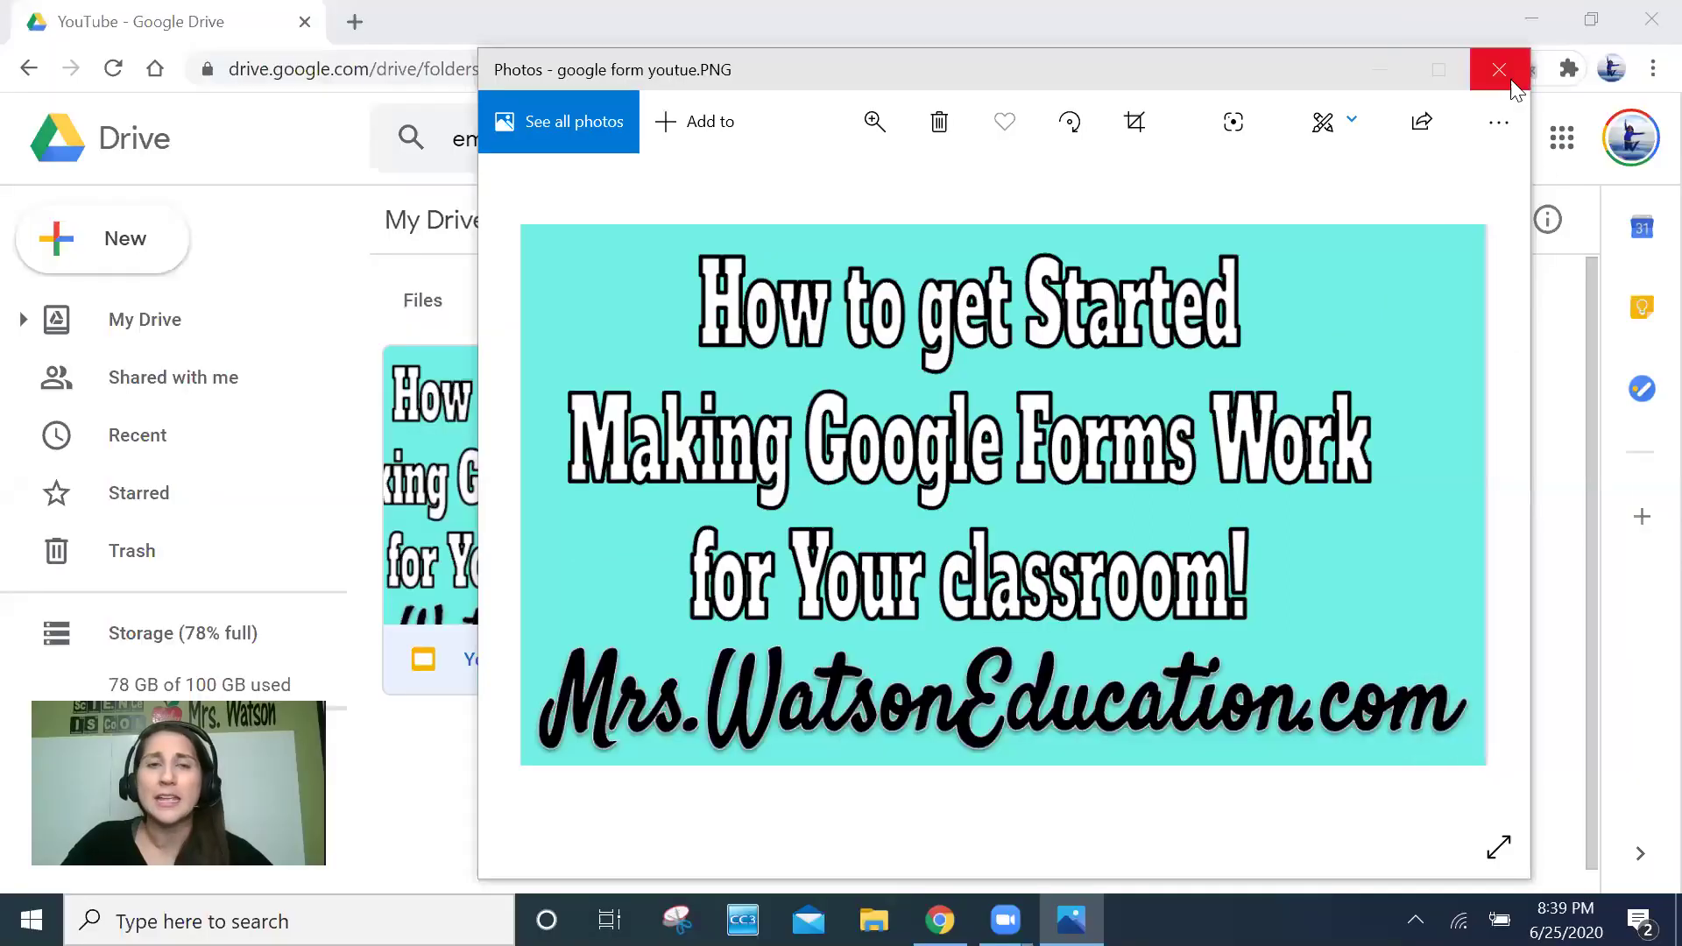
Step: Close the photo viewer and create a new blank Google Form in the YouTube folder in Drive
click(1499, 70)
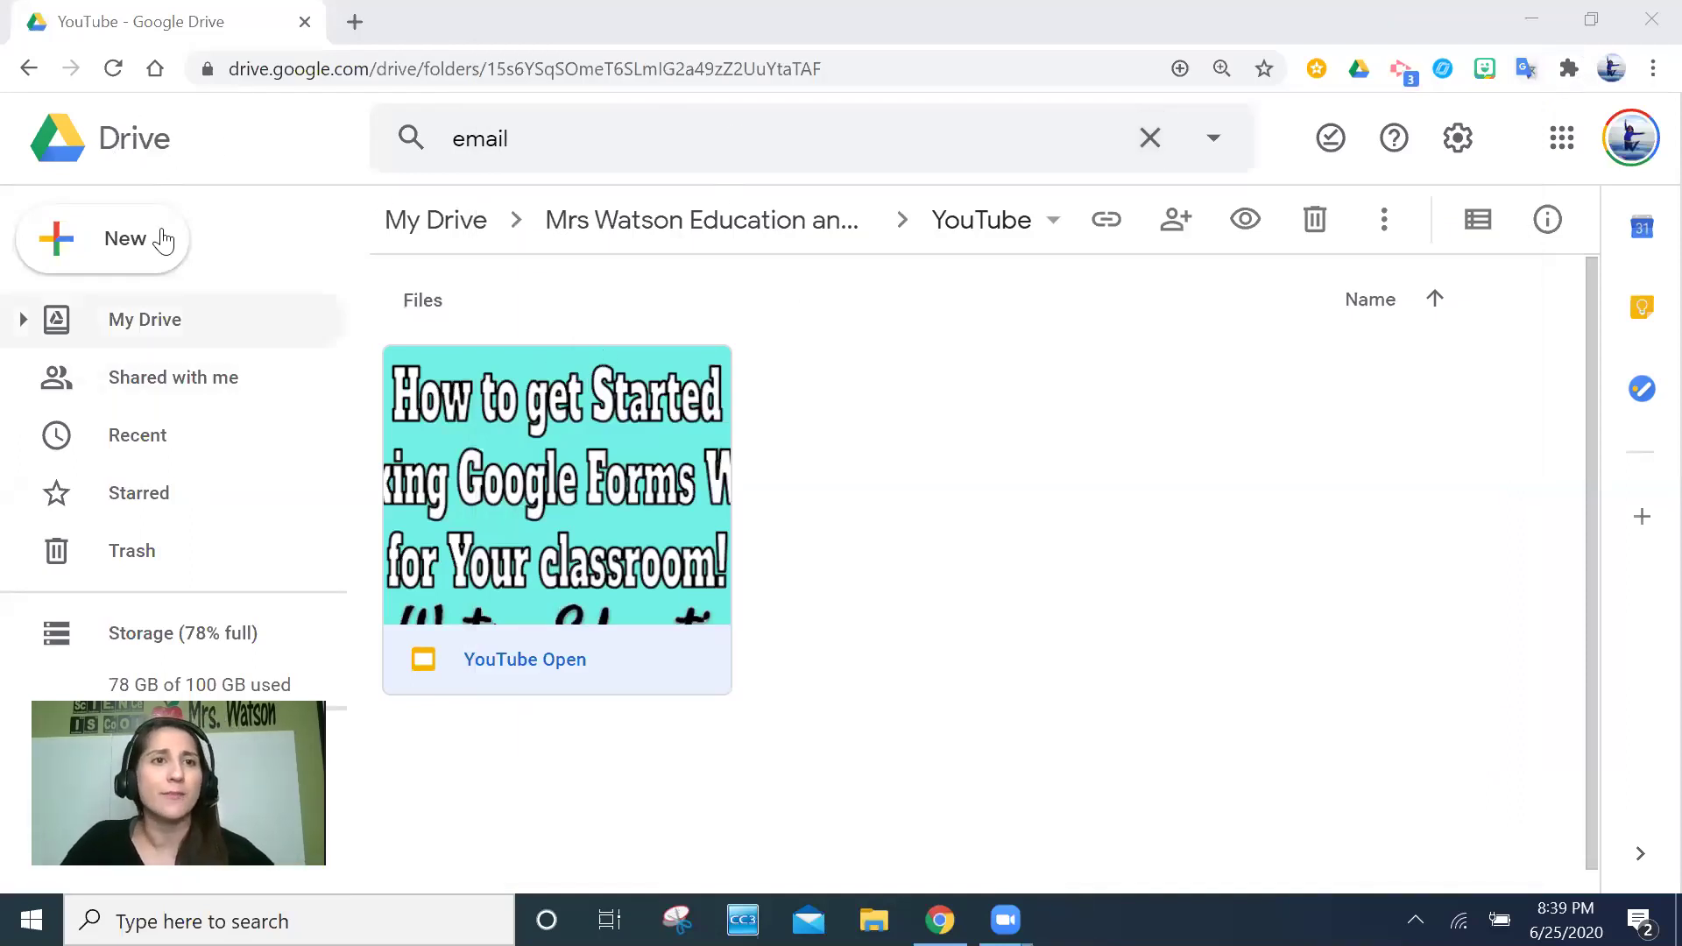
click(109, 266)
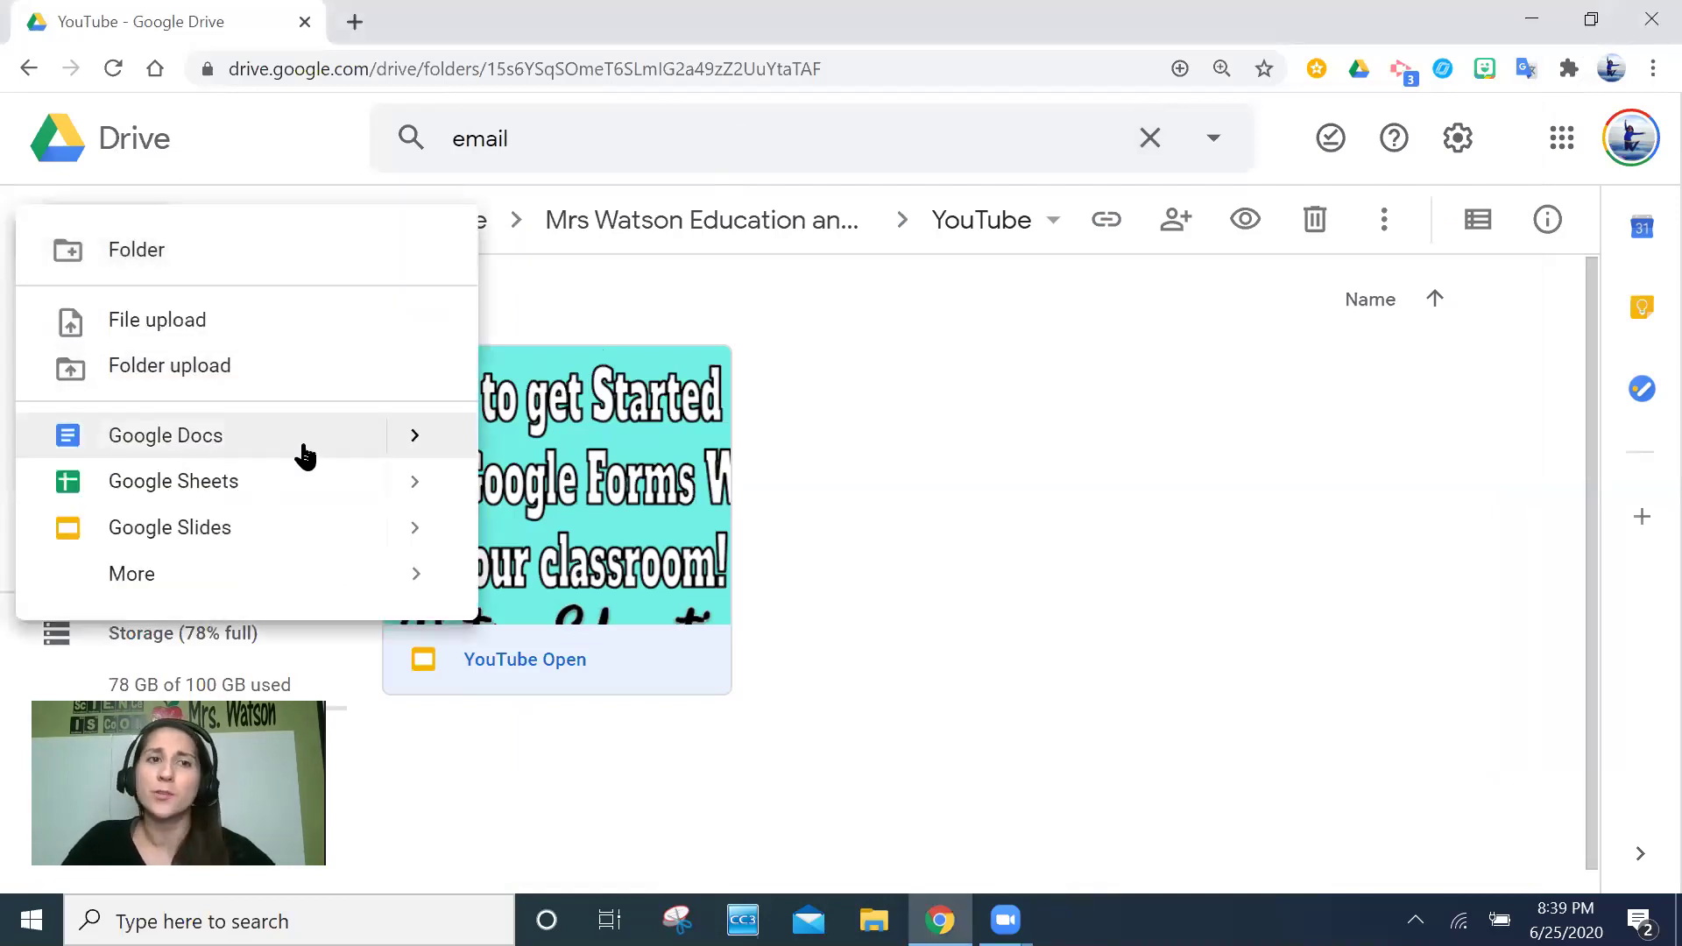
mouse_move(365, 593)
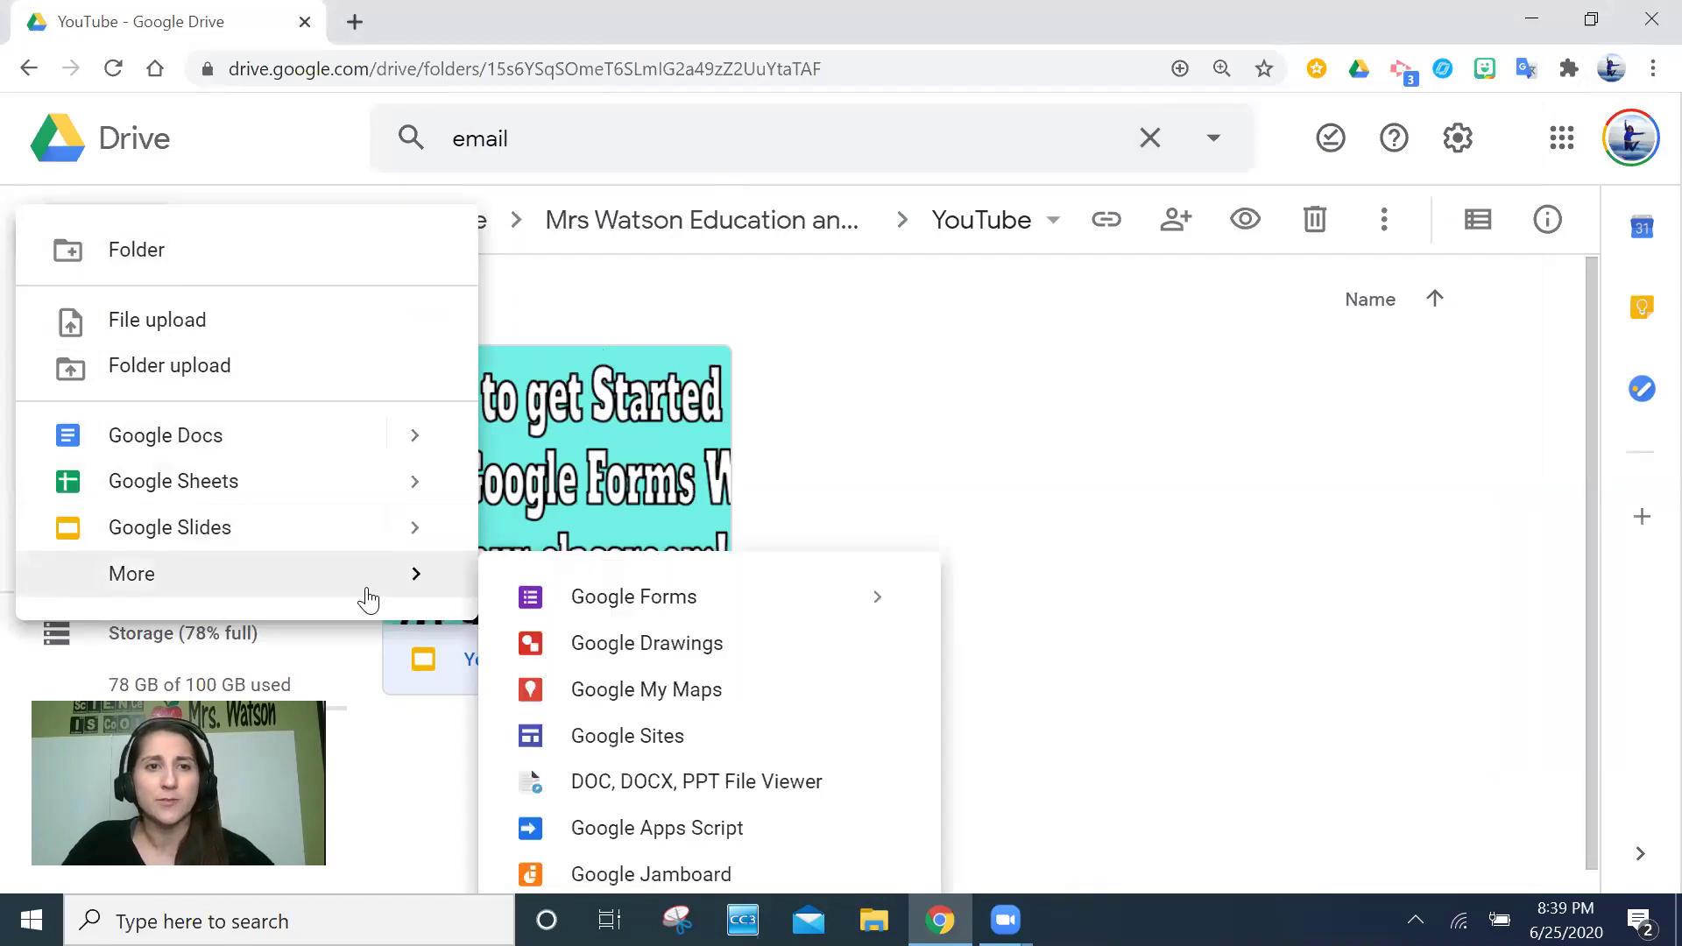
click(589, 607)
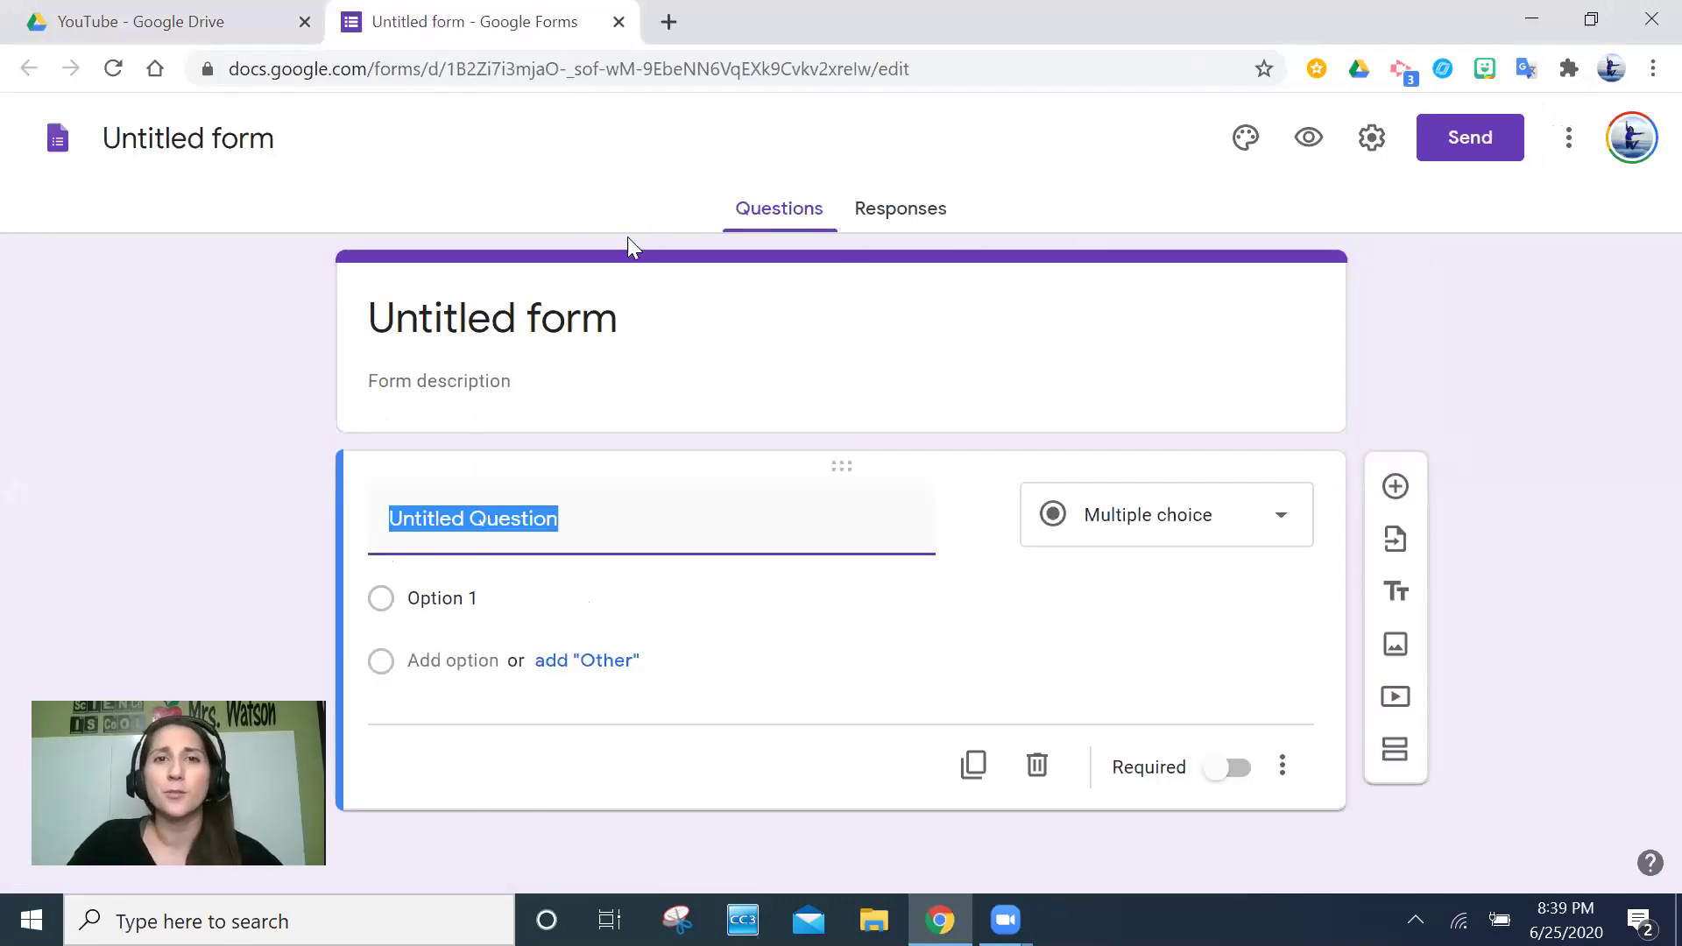
Step: Title the form "YouTube Test" and apply the same title as its file name
click(635, 326)
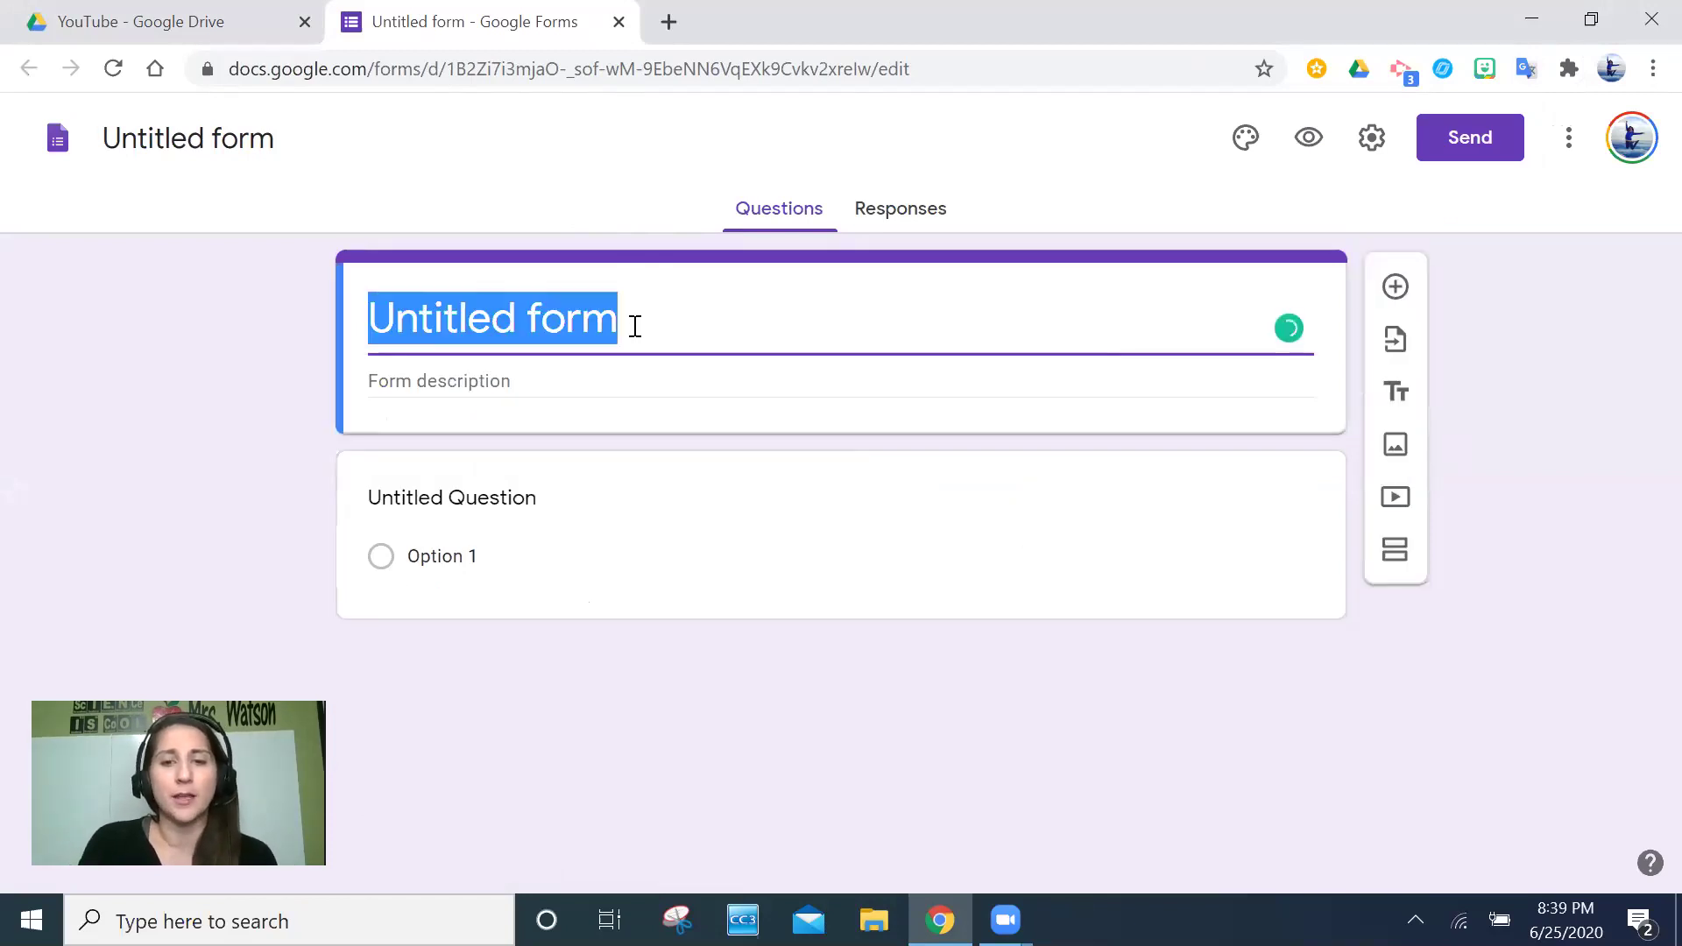
text(YouTub)
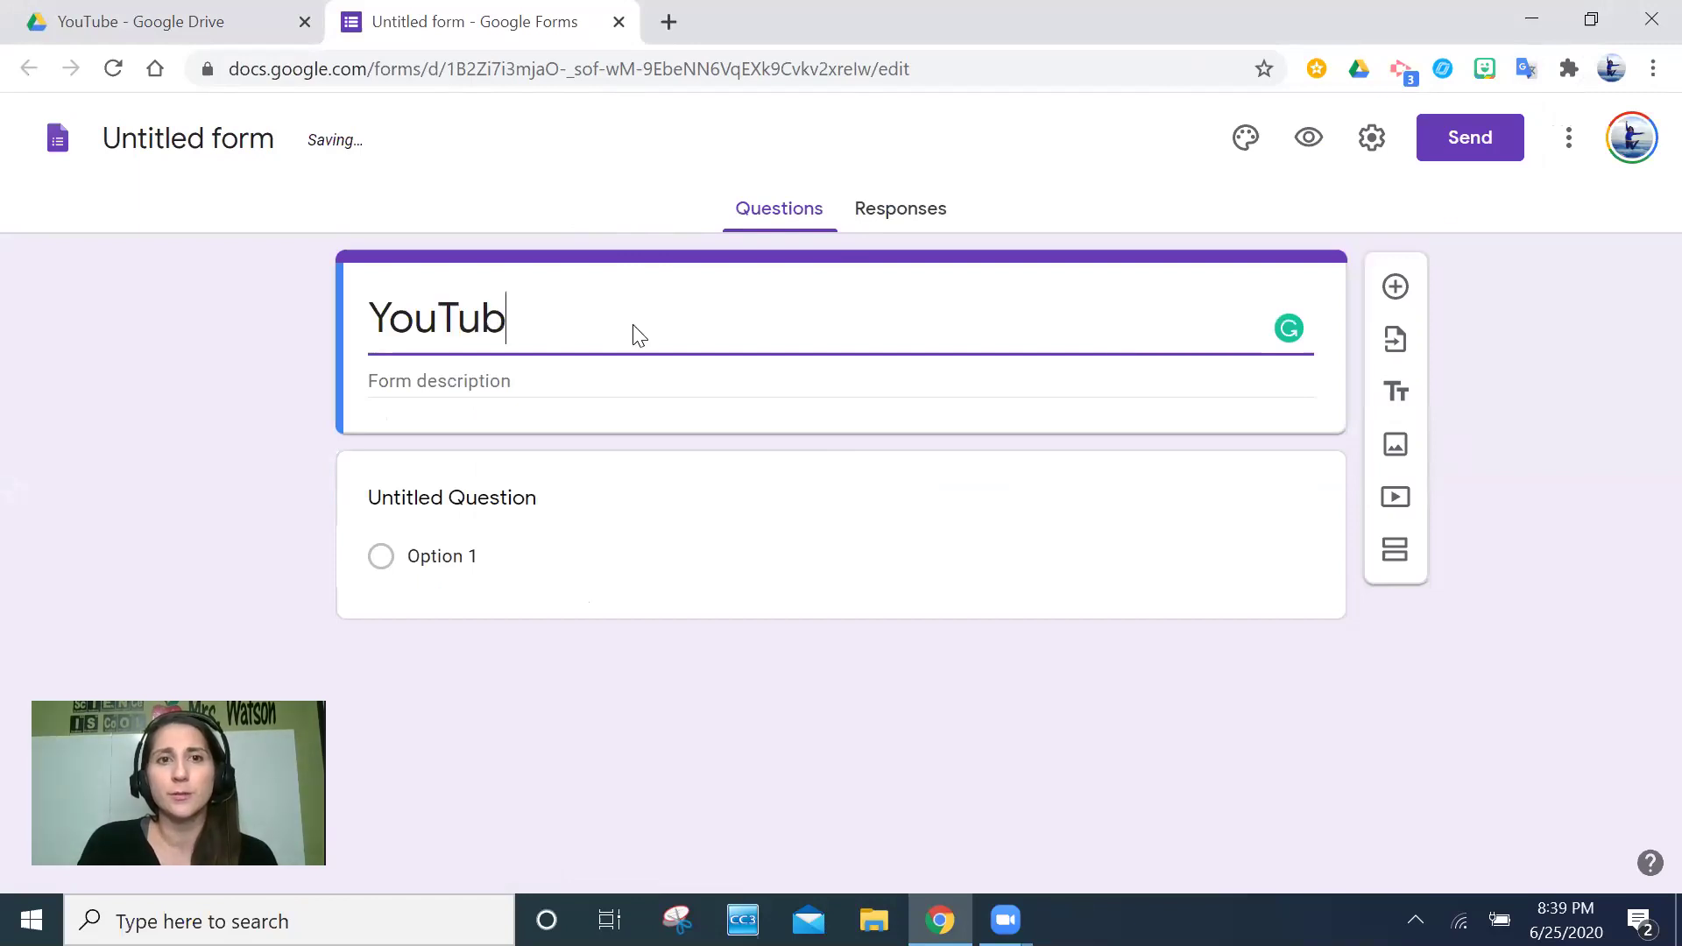
text(e Test)
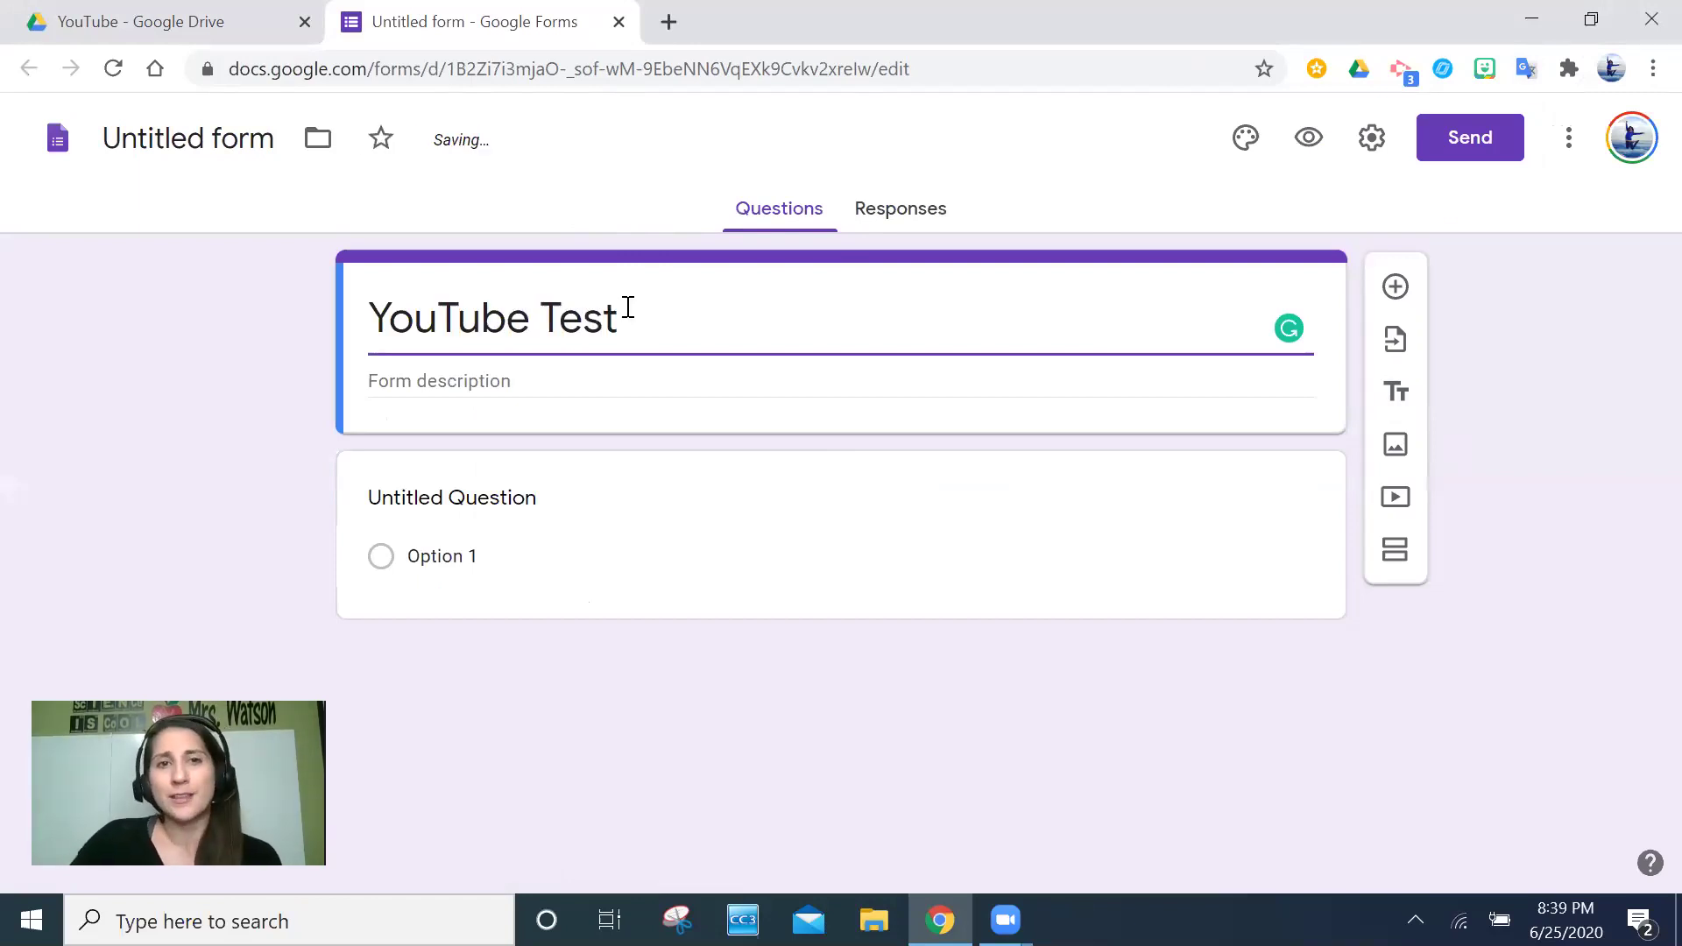
click(233, 138)
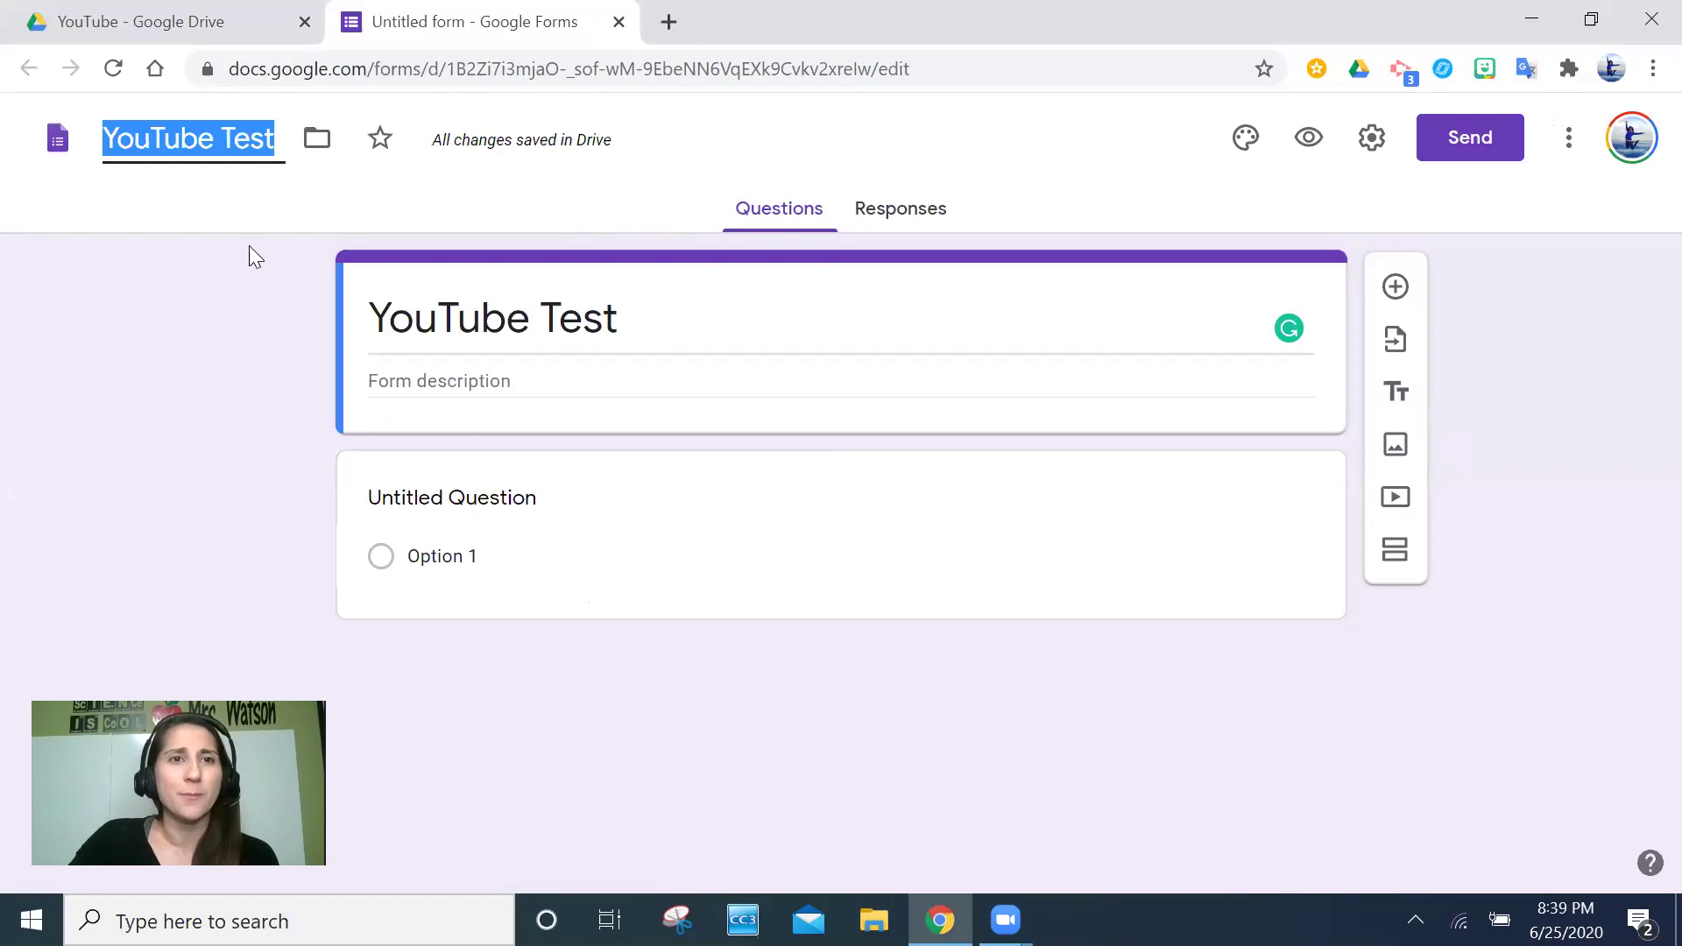
click(258, 297)
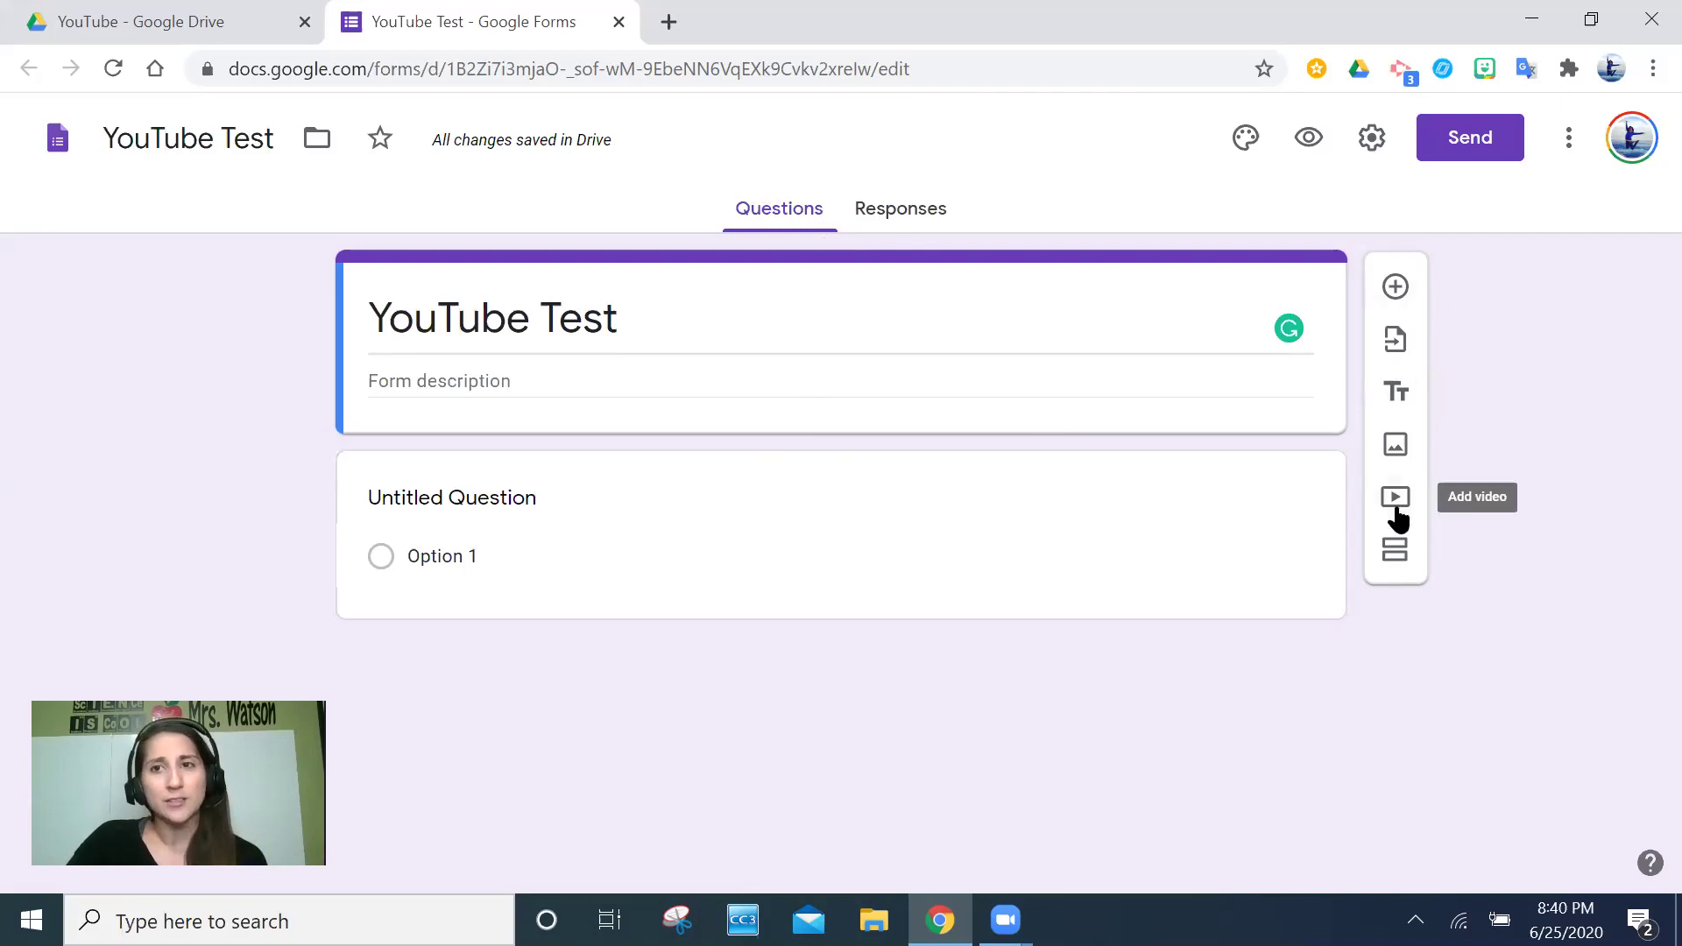
Step: Change the form's theme color to Cyan #00bcd4
click(1251, 156)
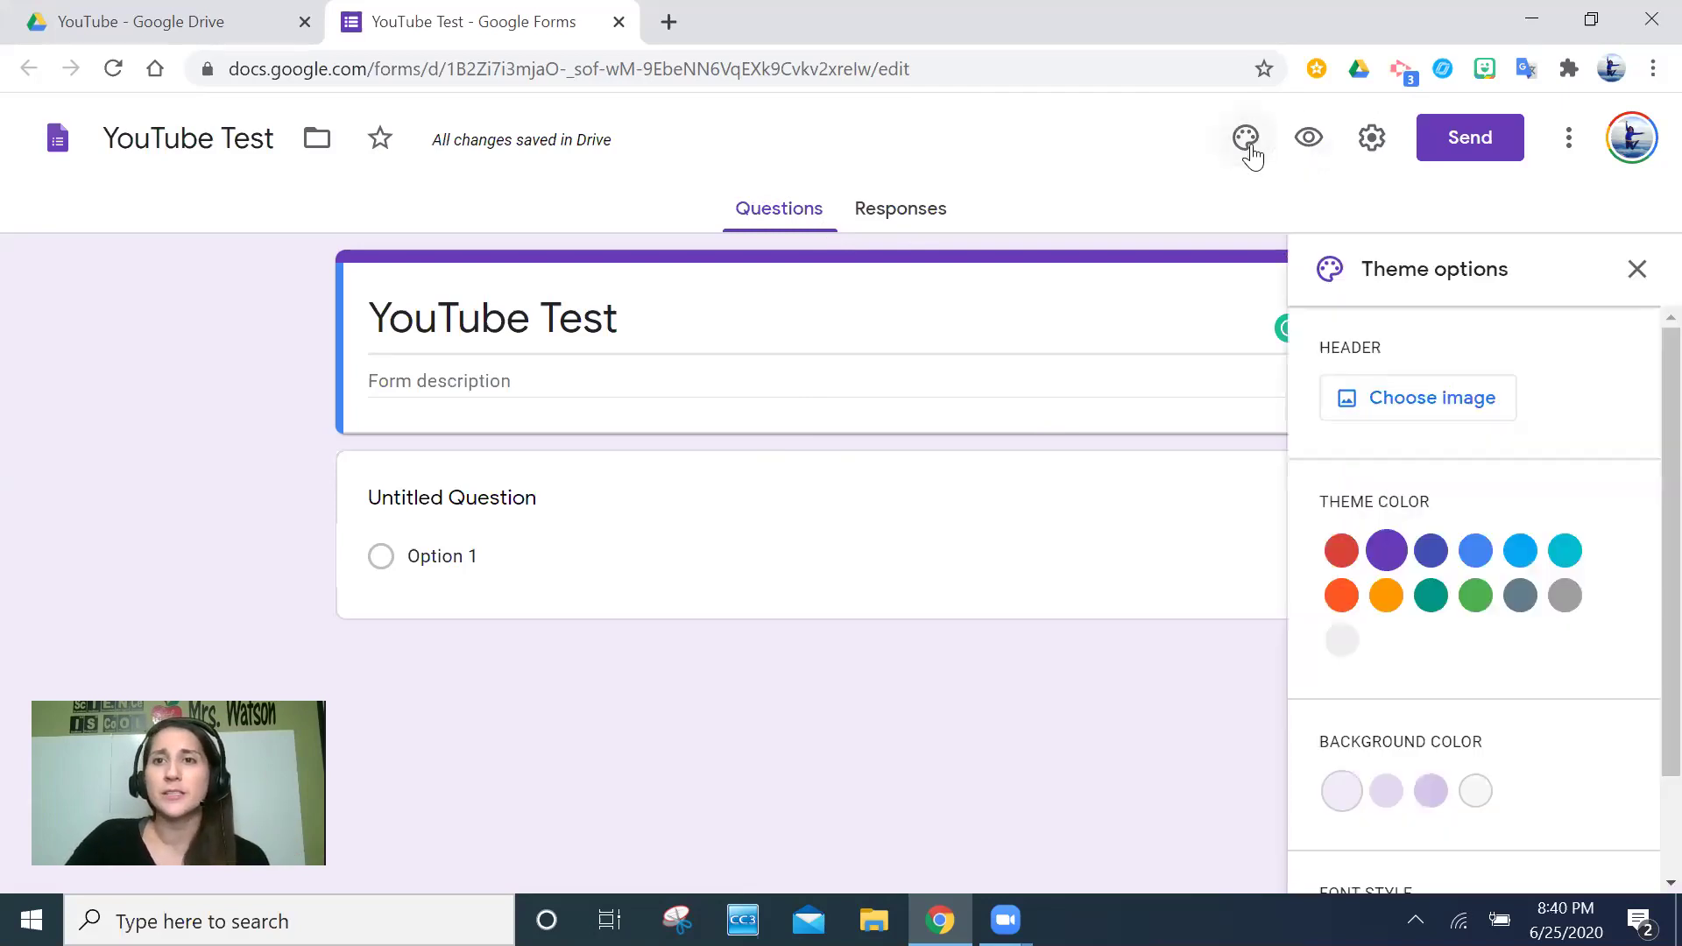
click(1522, 550)
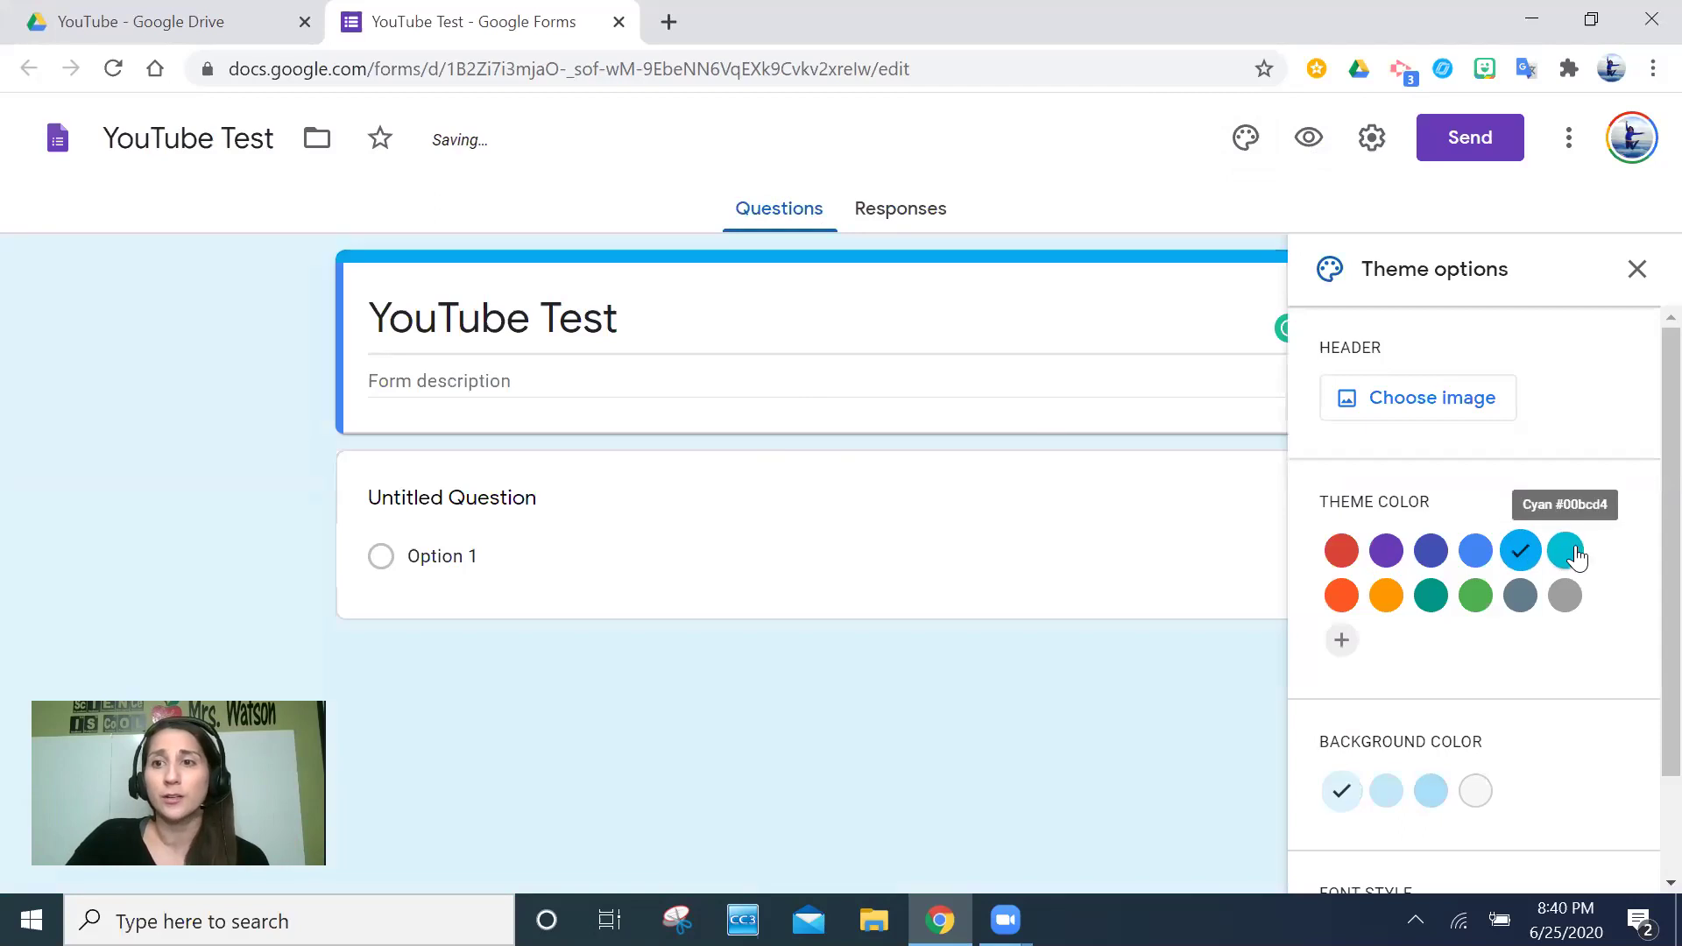
click(1565, 550)
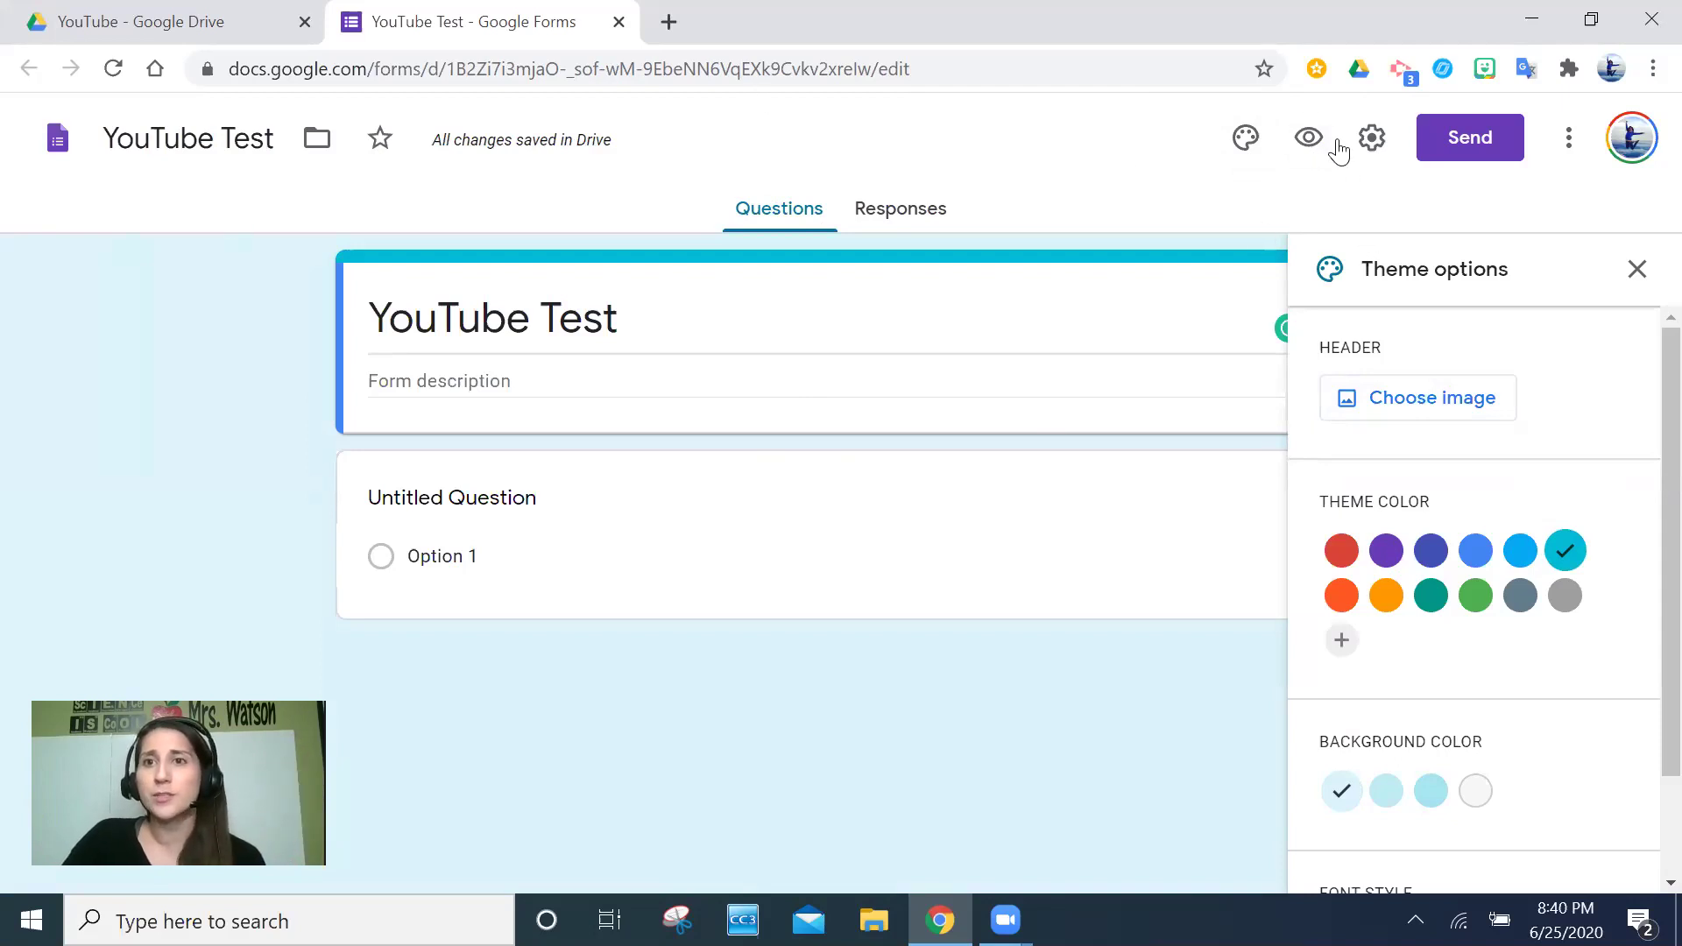
scroll(1539, 451, down, 2)
scroll(1541, 442, up, 2)
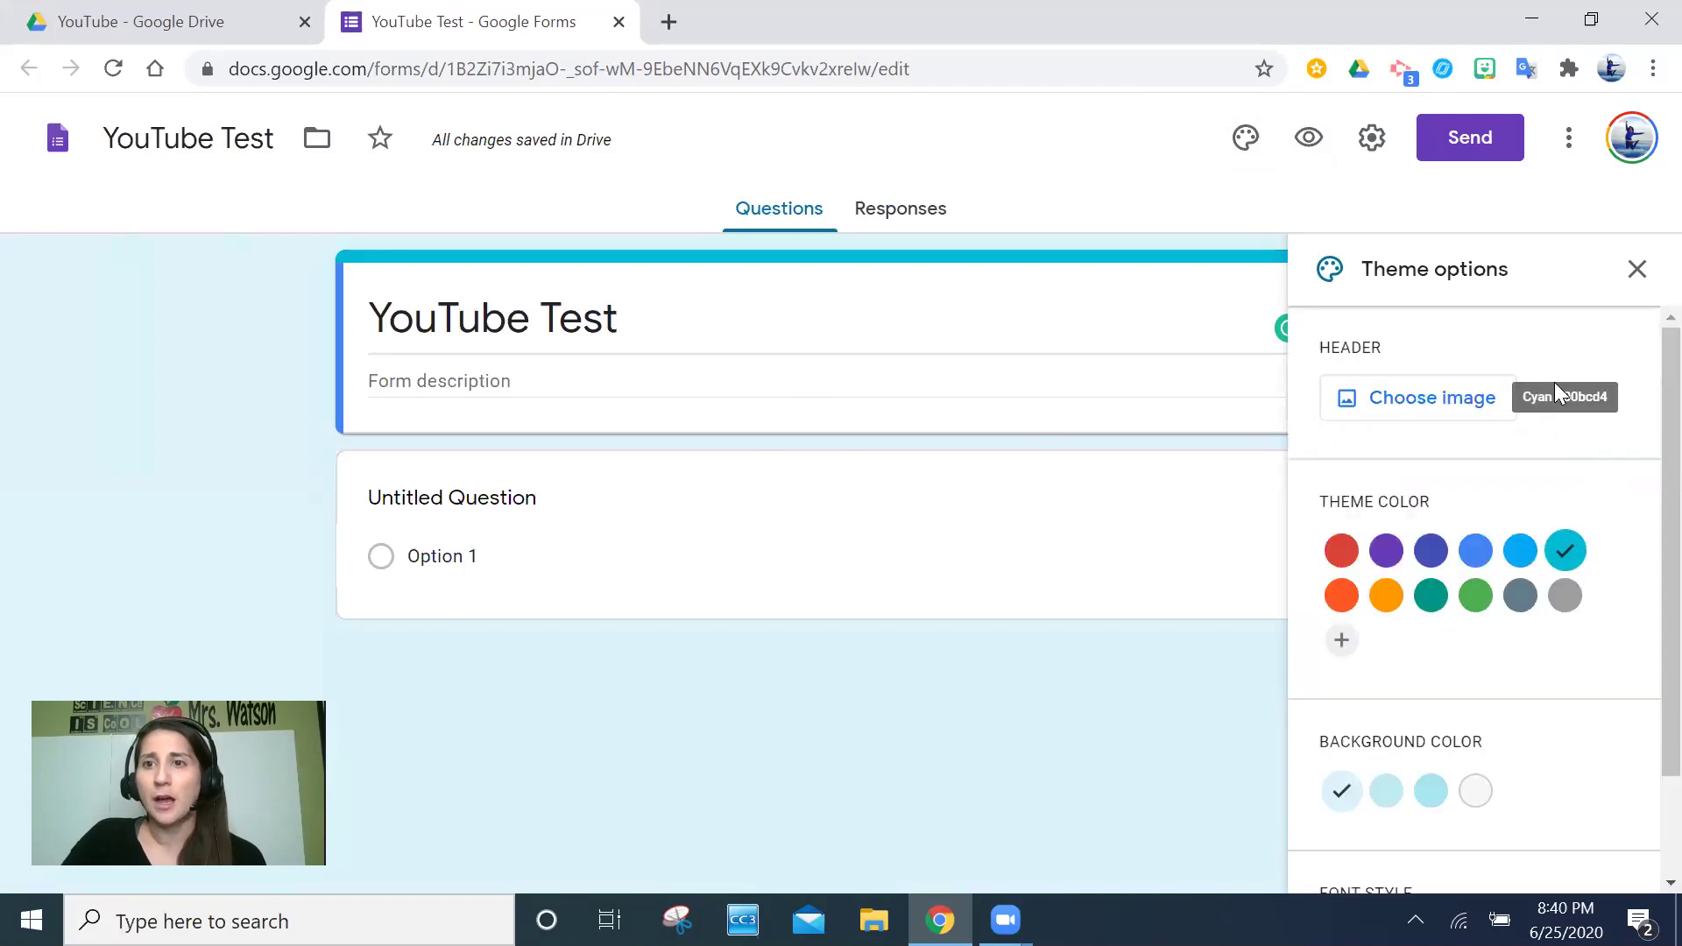
Step: Set the teal starry-sky picture from the Work and School themes as the form's header image, and close the theme options
scroll(1495, 372, down, 2)
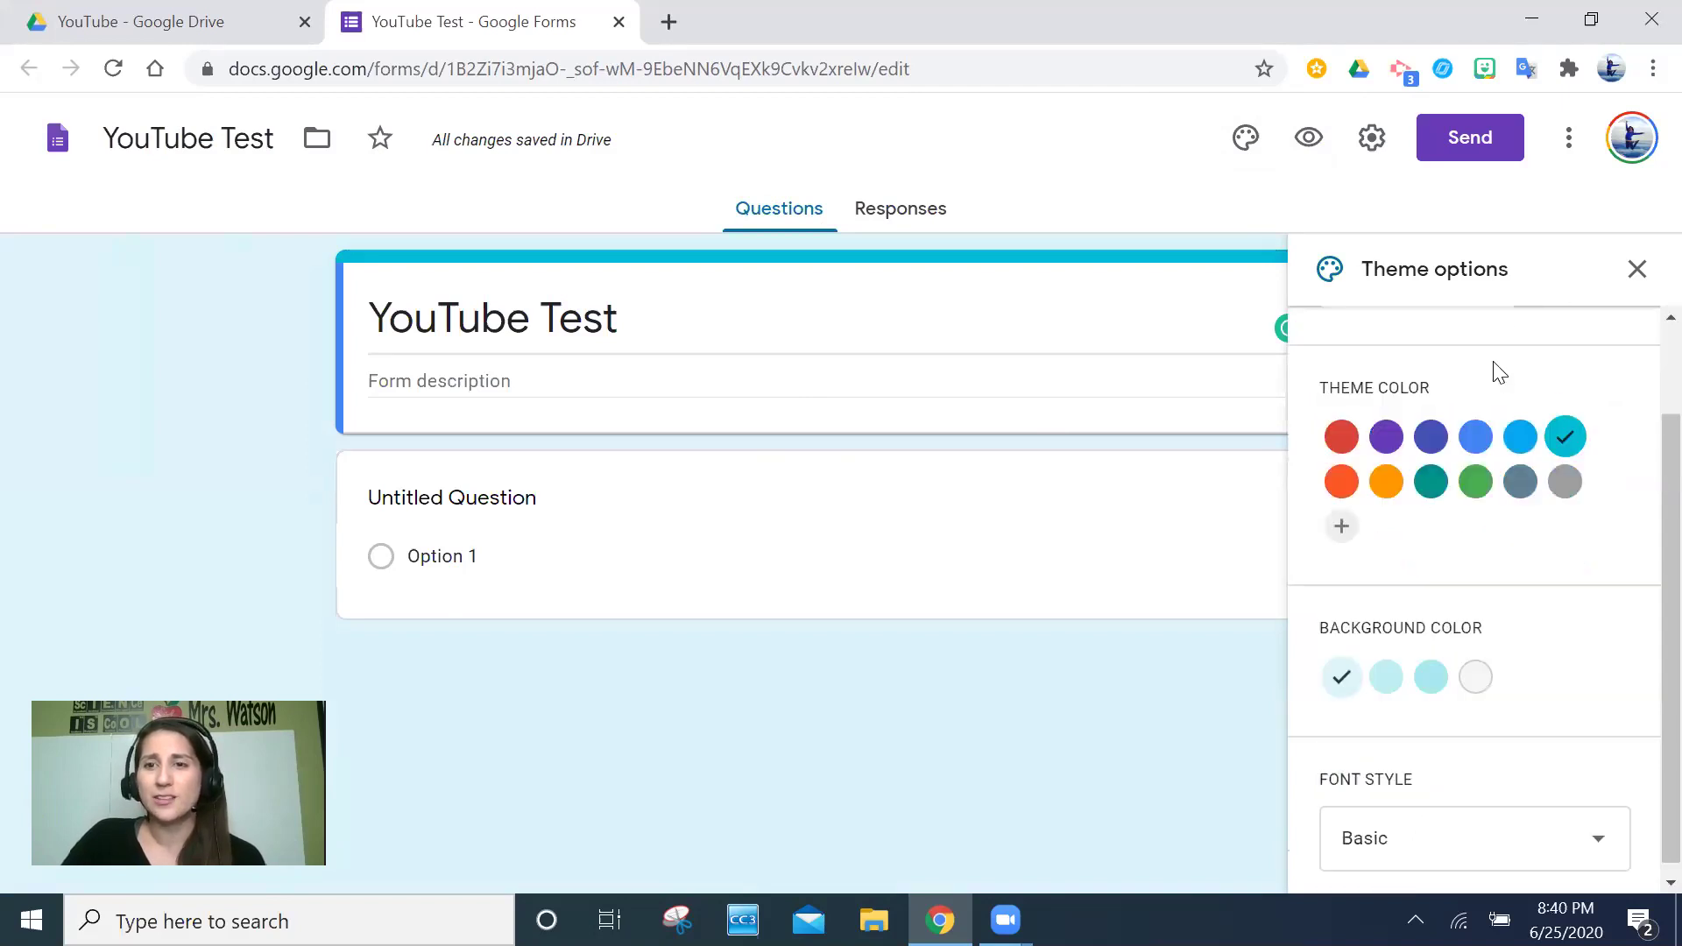
scroll(1492, 363, up, 2)
click(1483, 411)
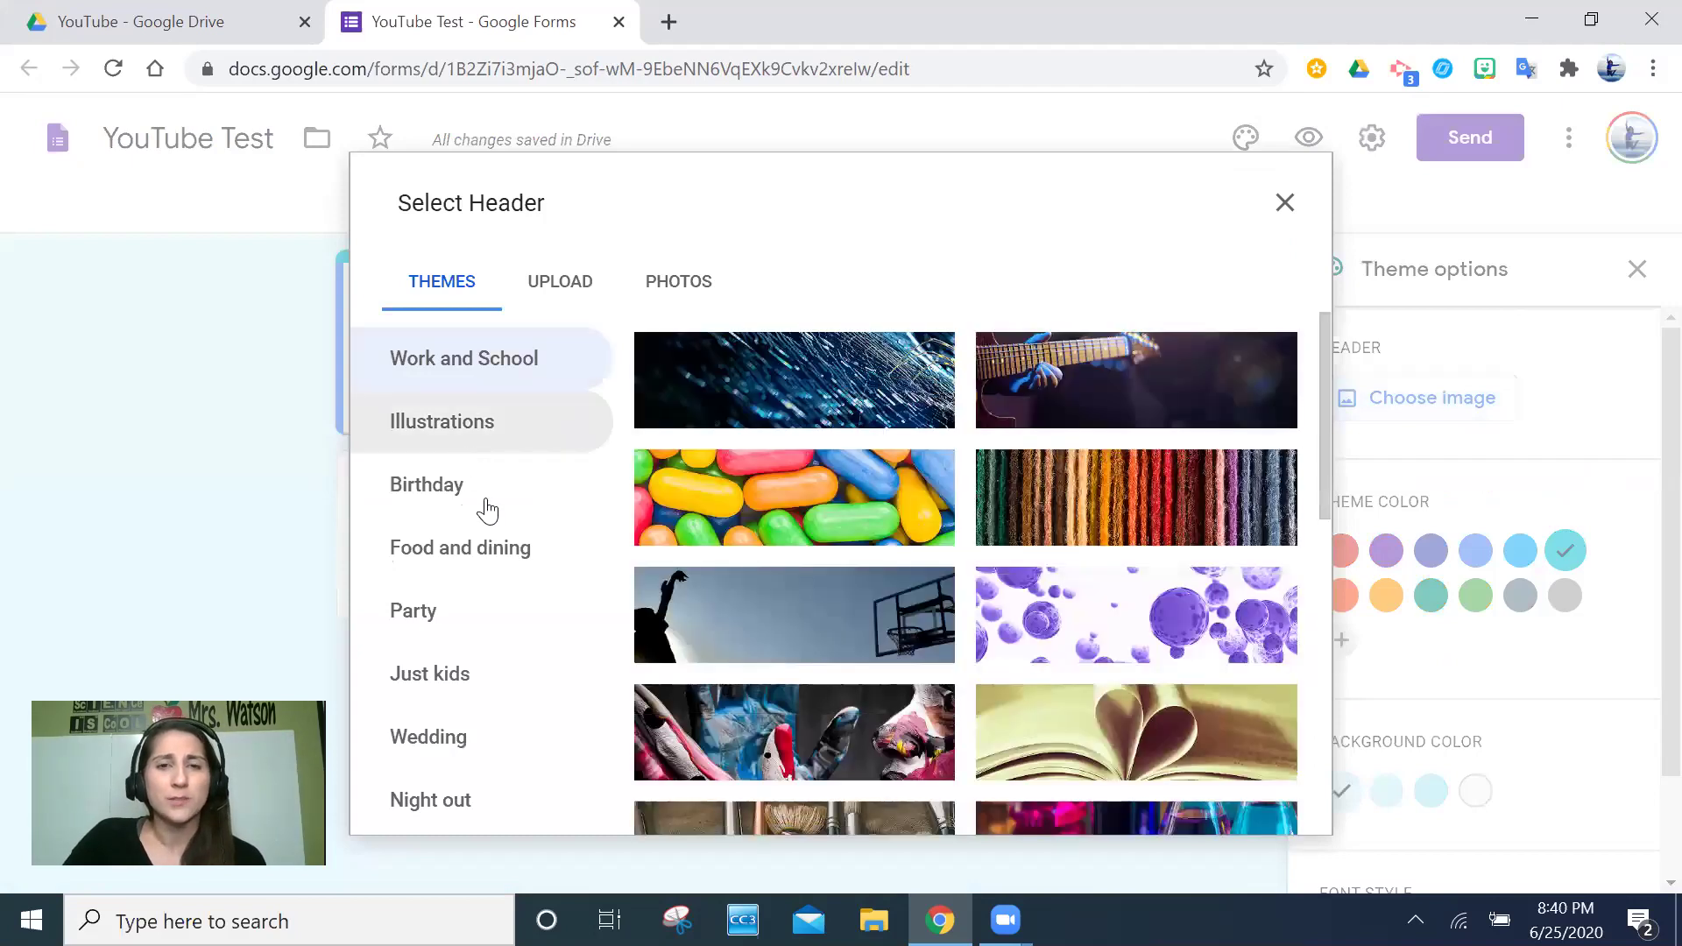
scroll(928, 473, down, 10)
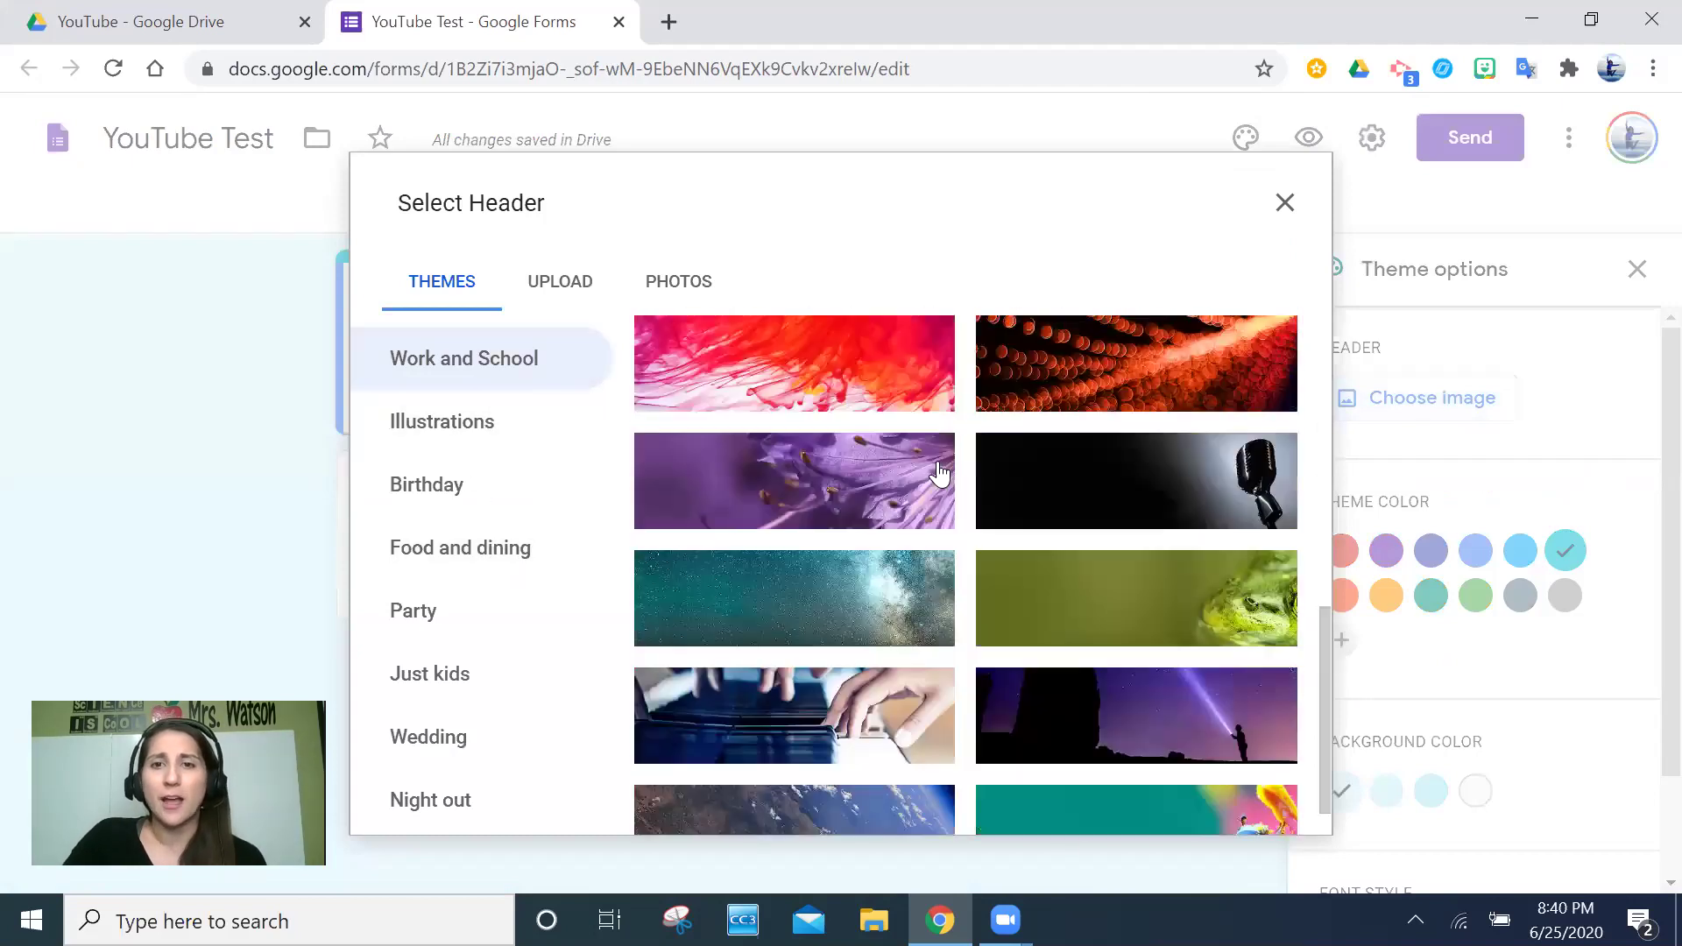
click(862, 502)
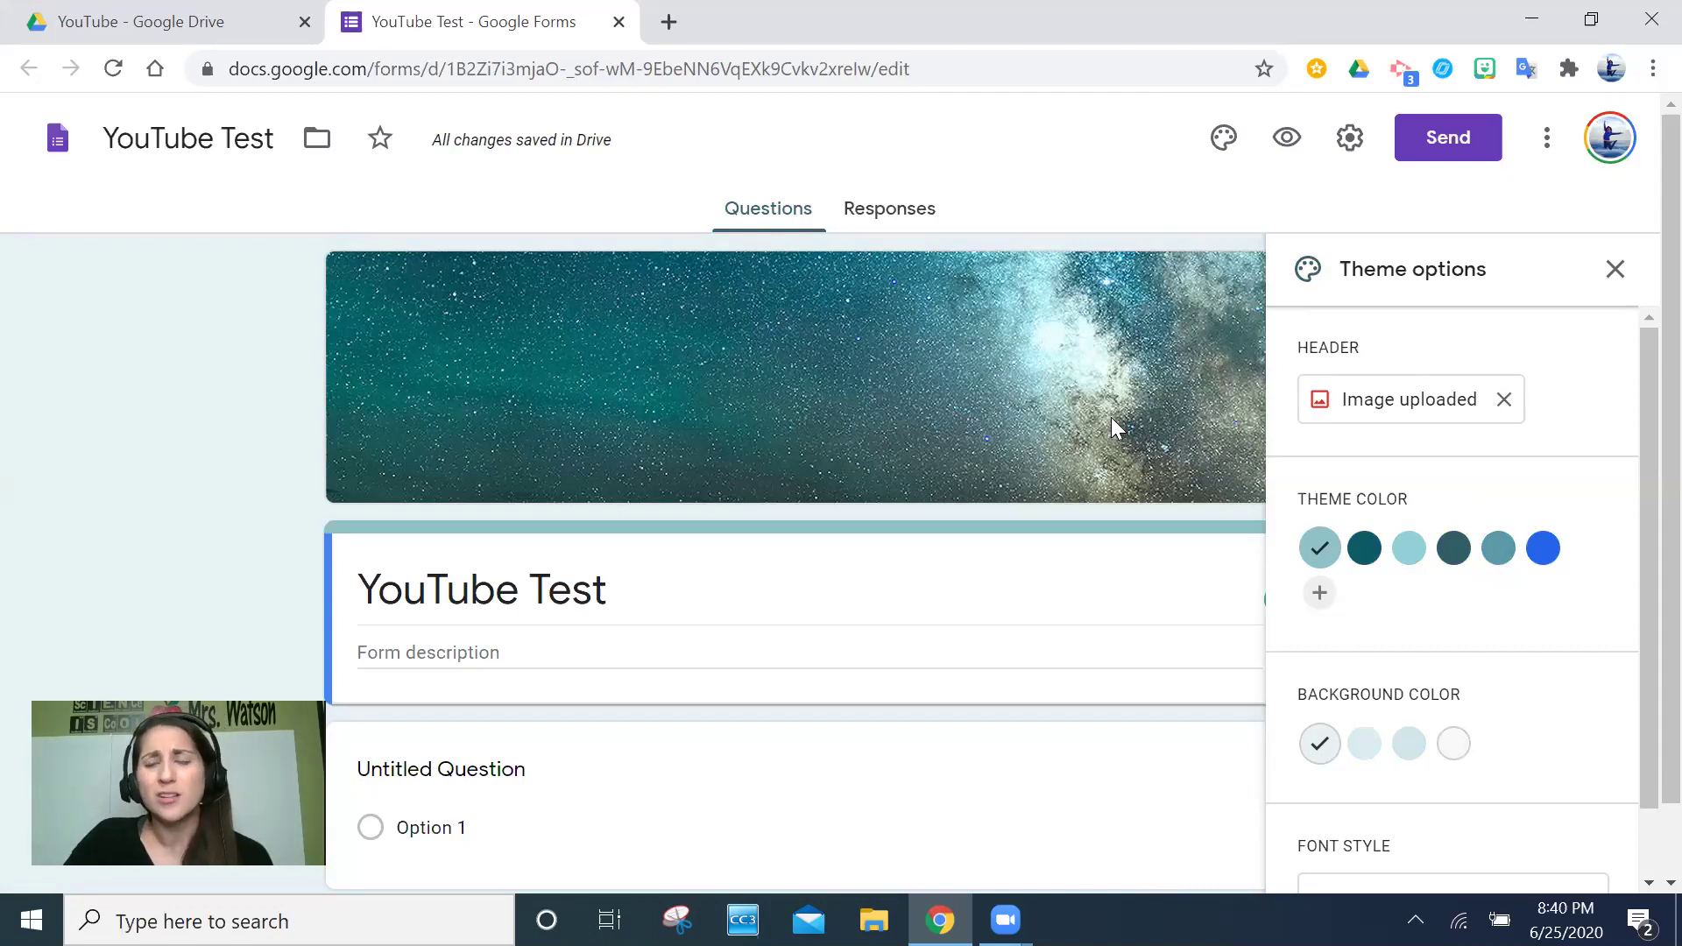
scroll(1322, 342, down, 1)
click(1614, 268)
scroll(1209, 327, up, 1)
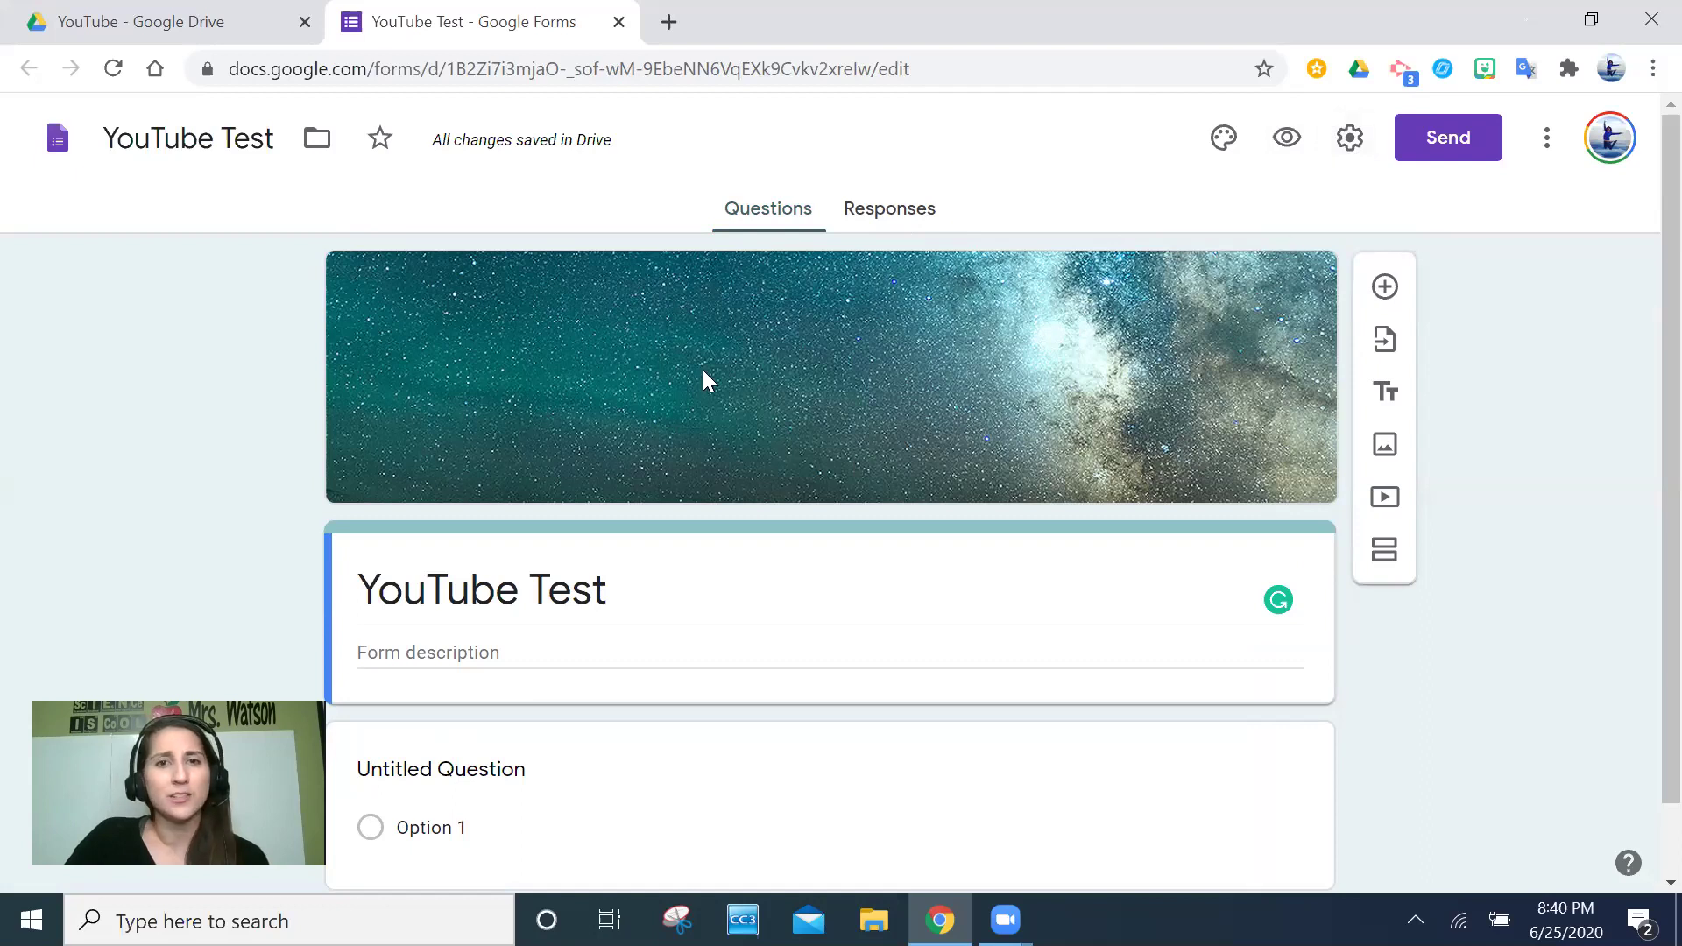
Step: Add a new section between the form's title block and the untitled question
scroll(709, 433, down, 1)
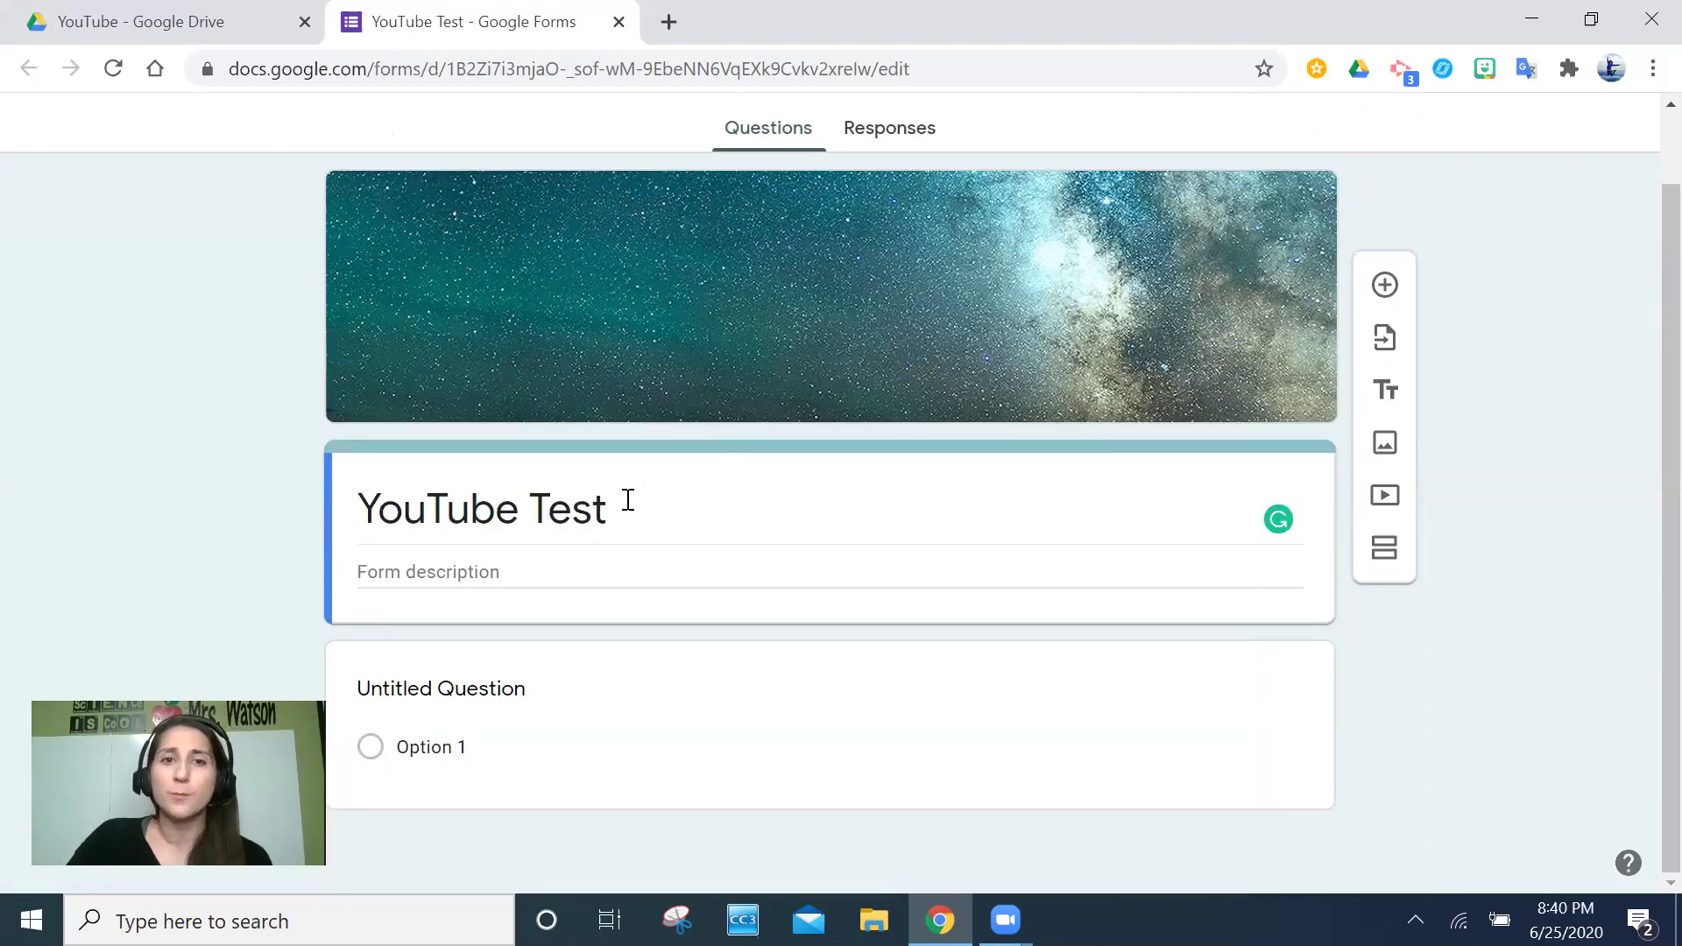
click(672, 569)
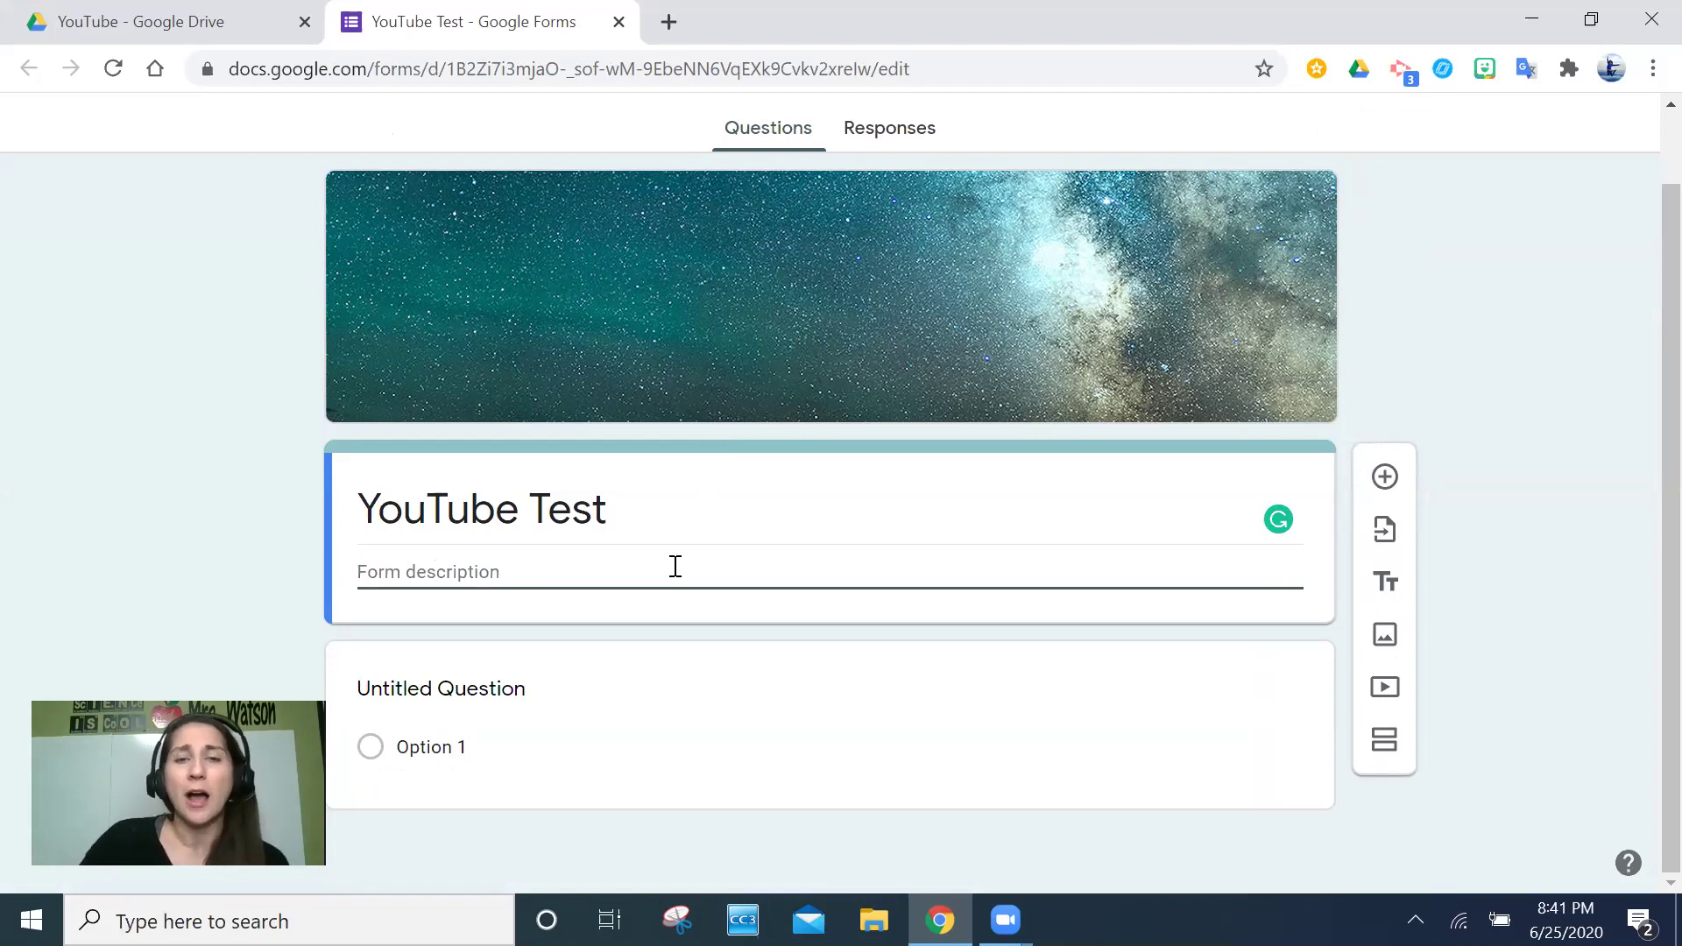
click(675, 566)
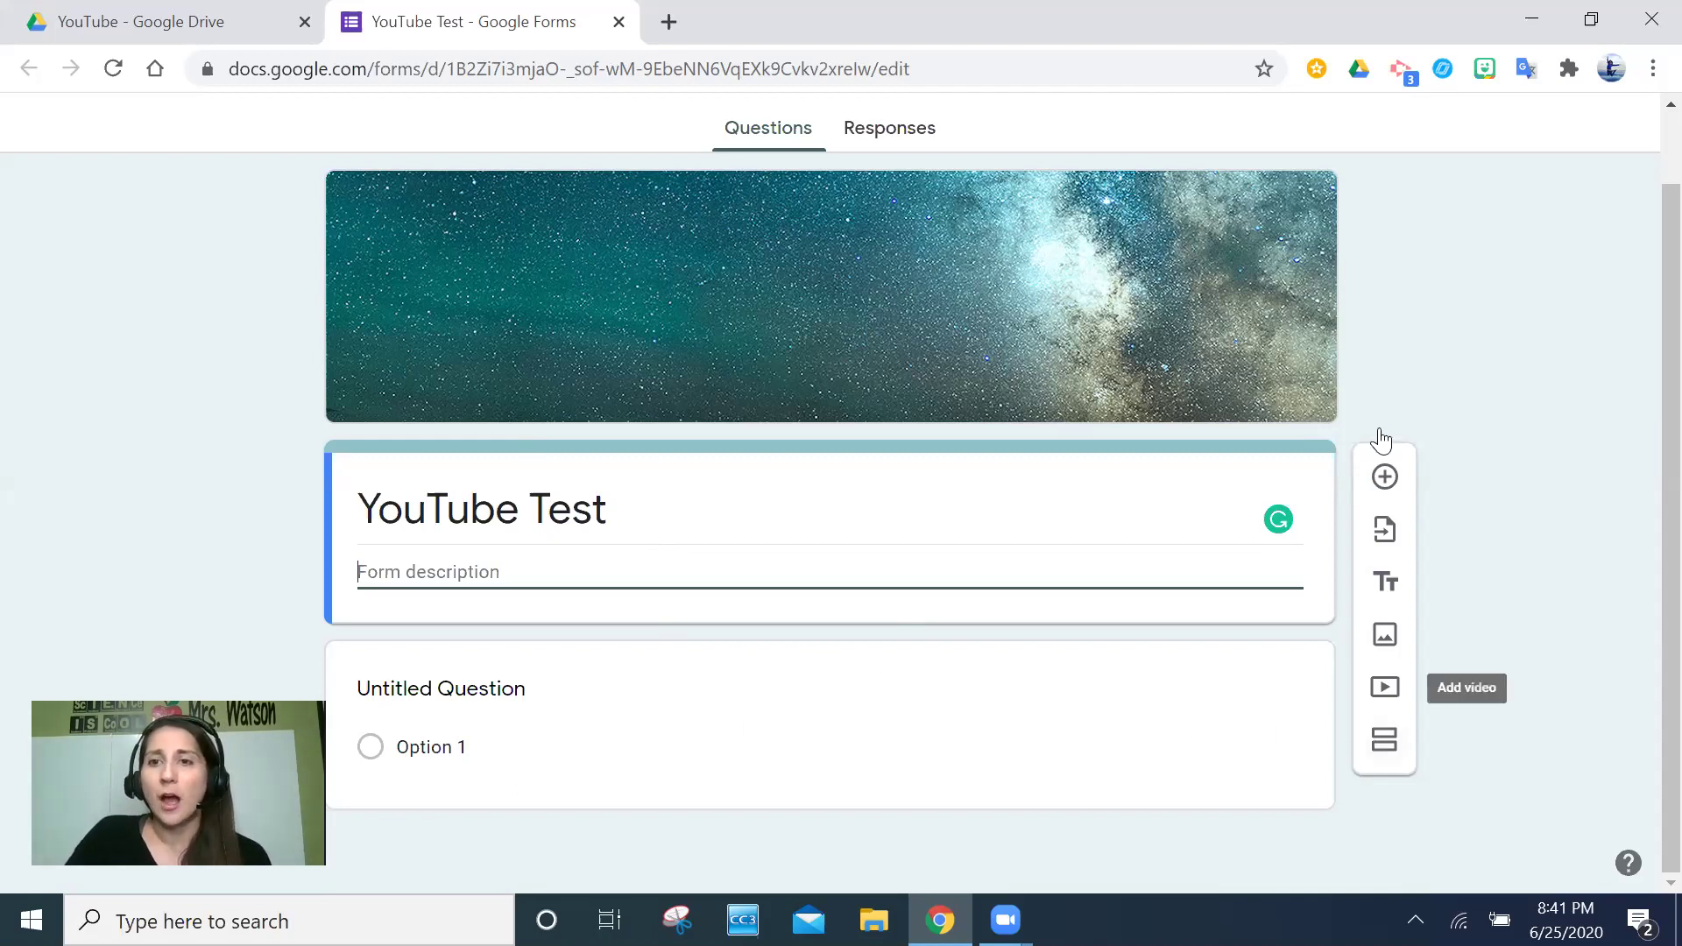
click(1253, 819)
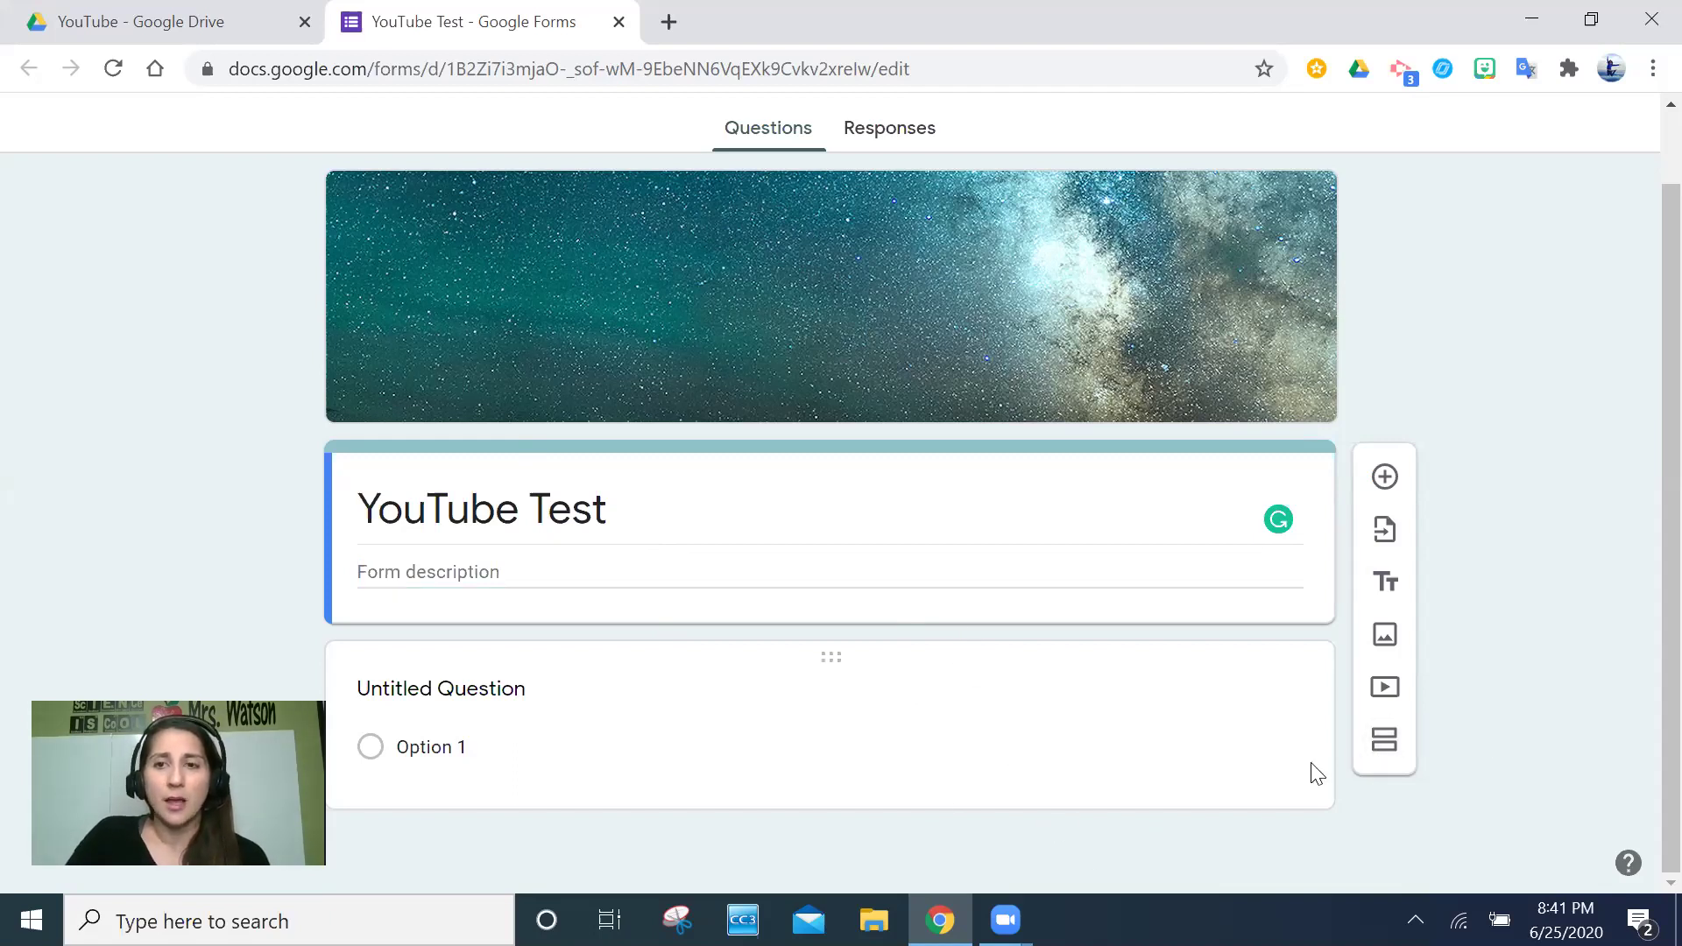
click(1383, 741)
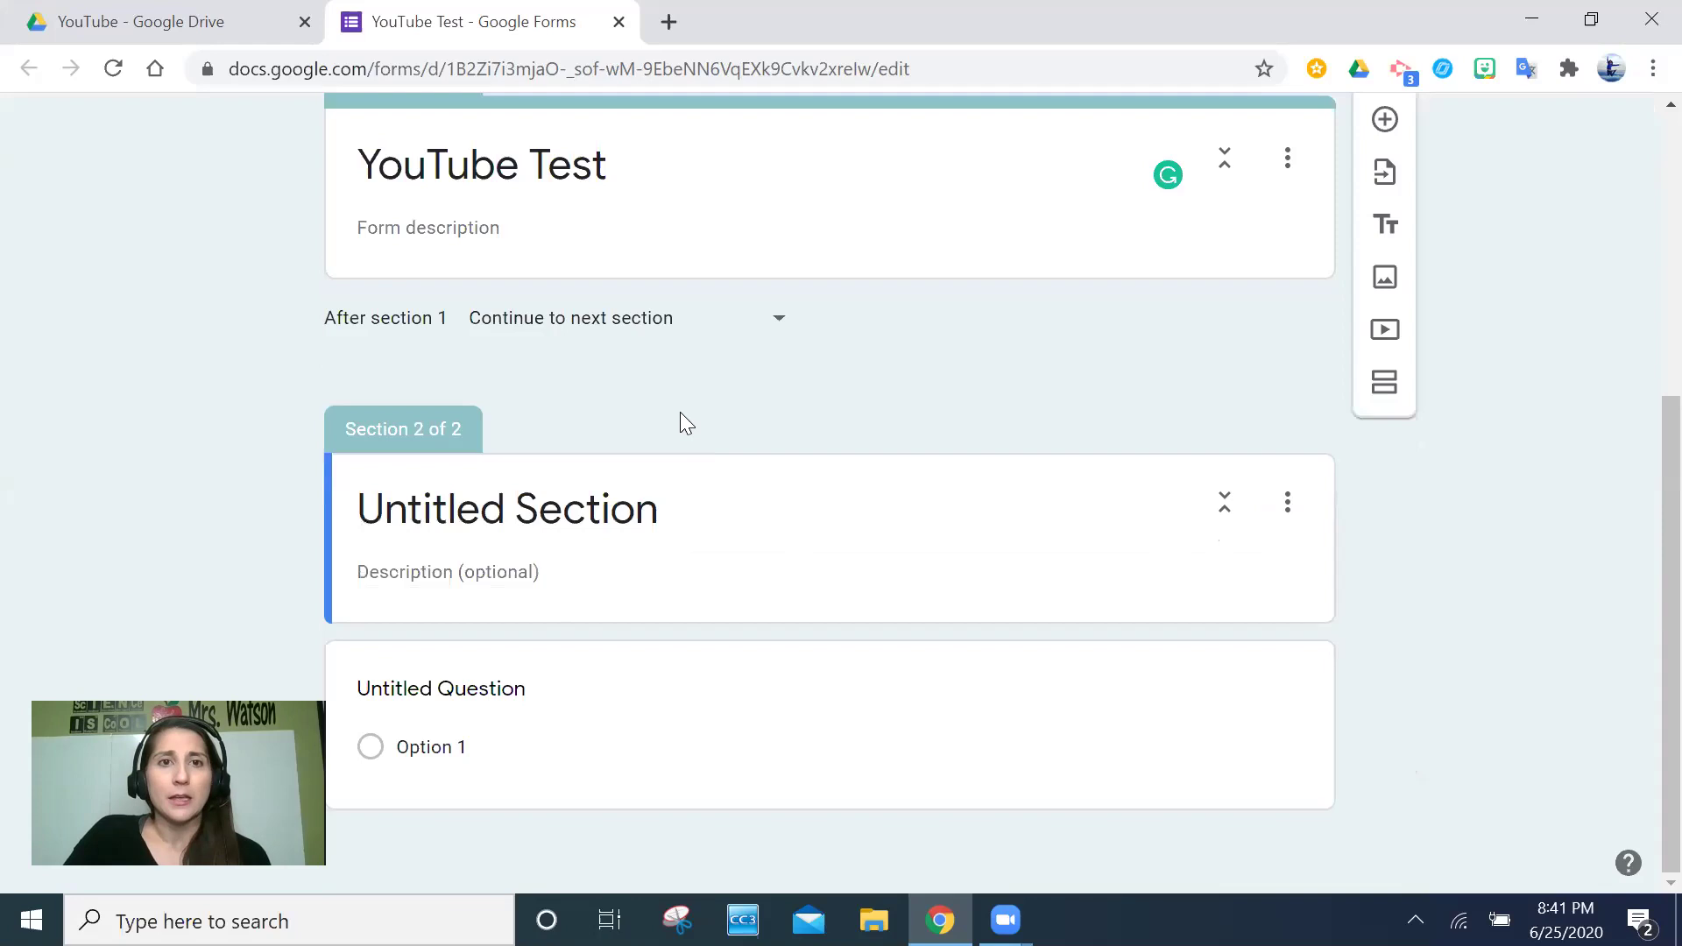
Step: Review the form's two-section layout and the navigation choices offered after section 1
scroll(679, 424, up, 4)
scroll(658, 429, down, 1)
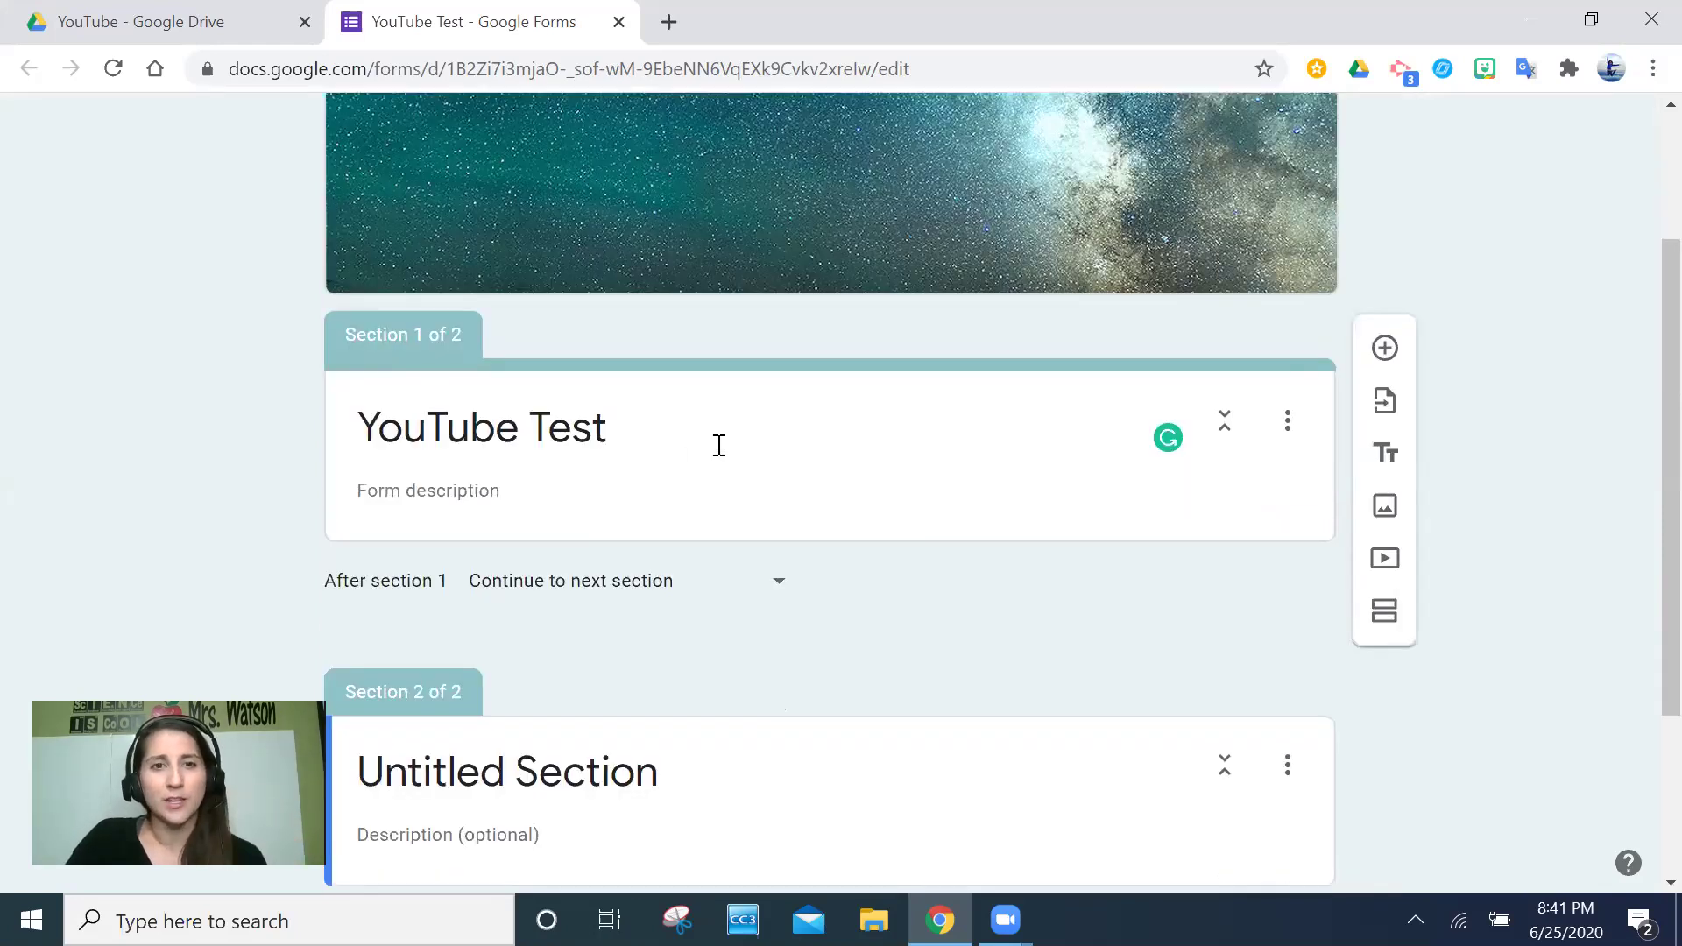
scroll(718, 445, down, 1)
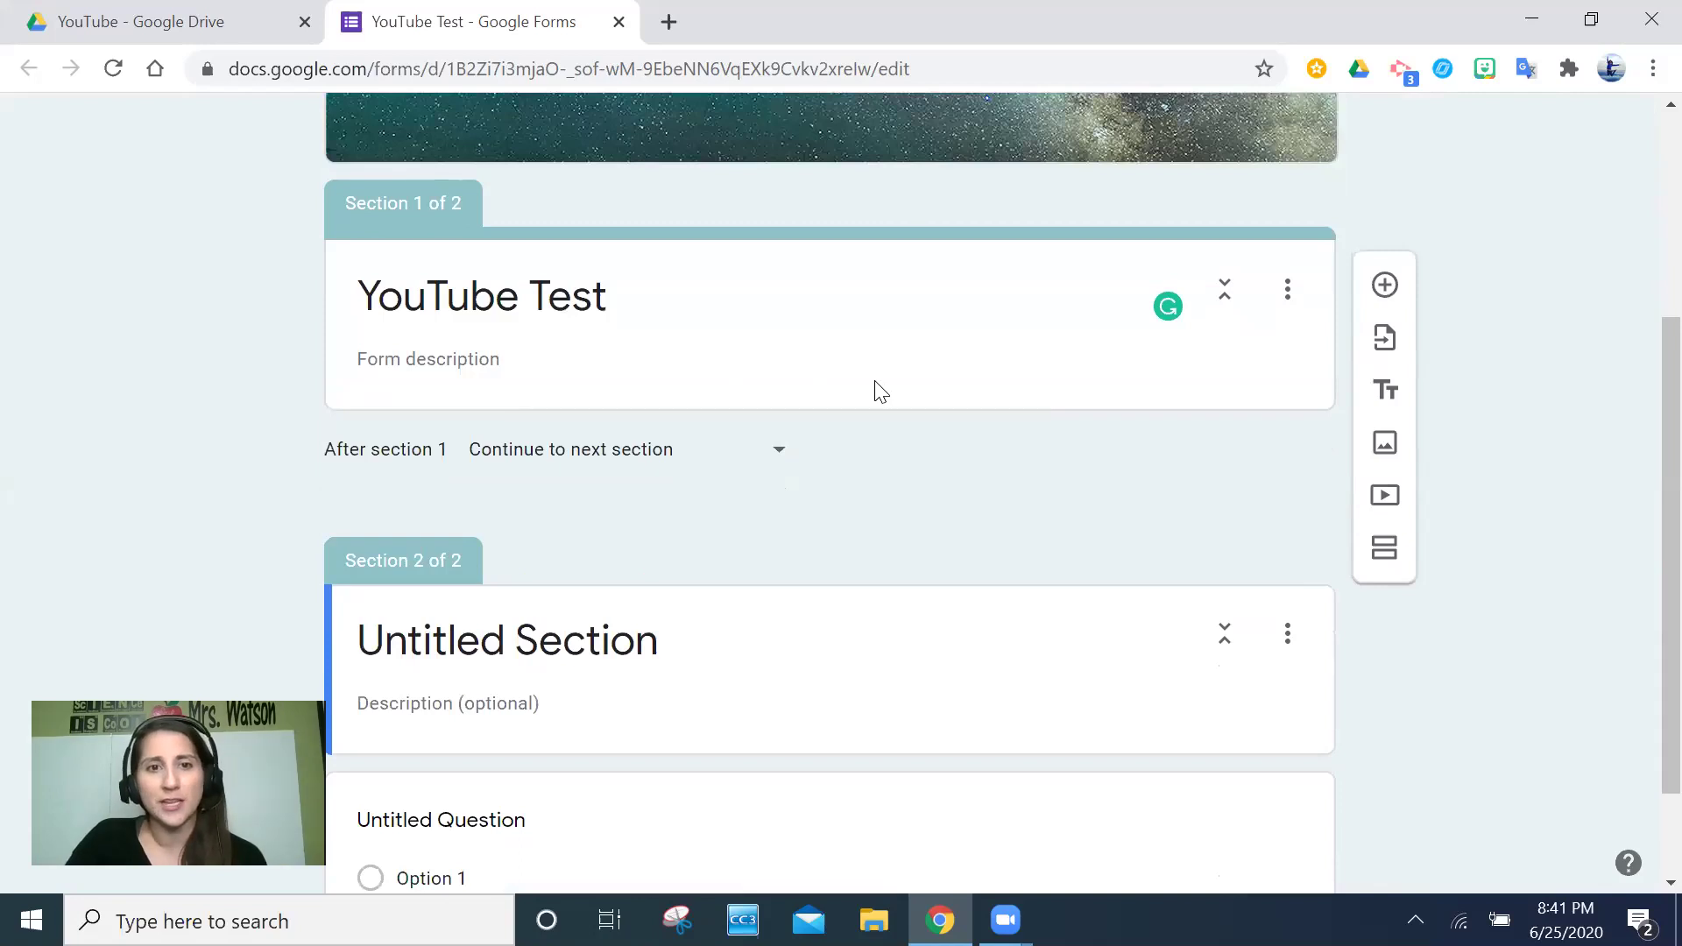
scroll(880, 390, down, 1)
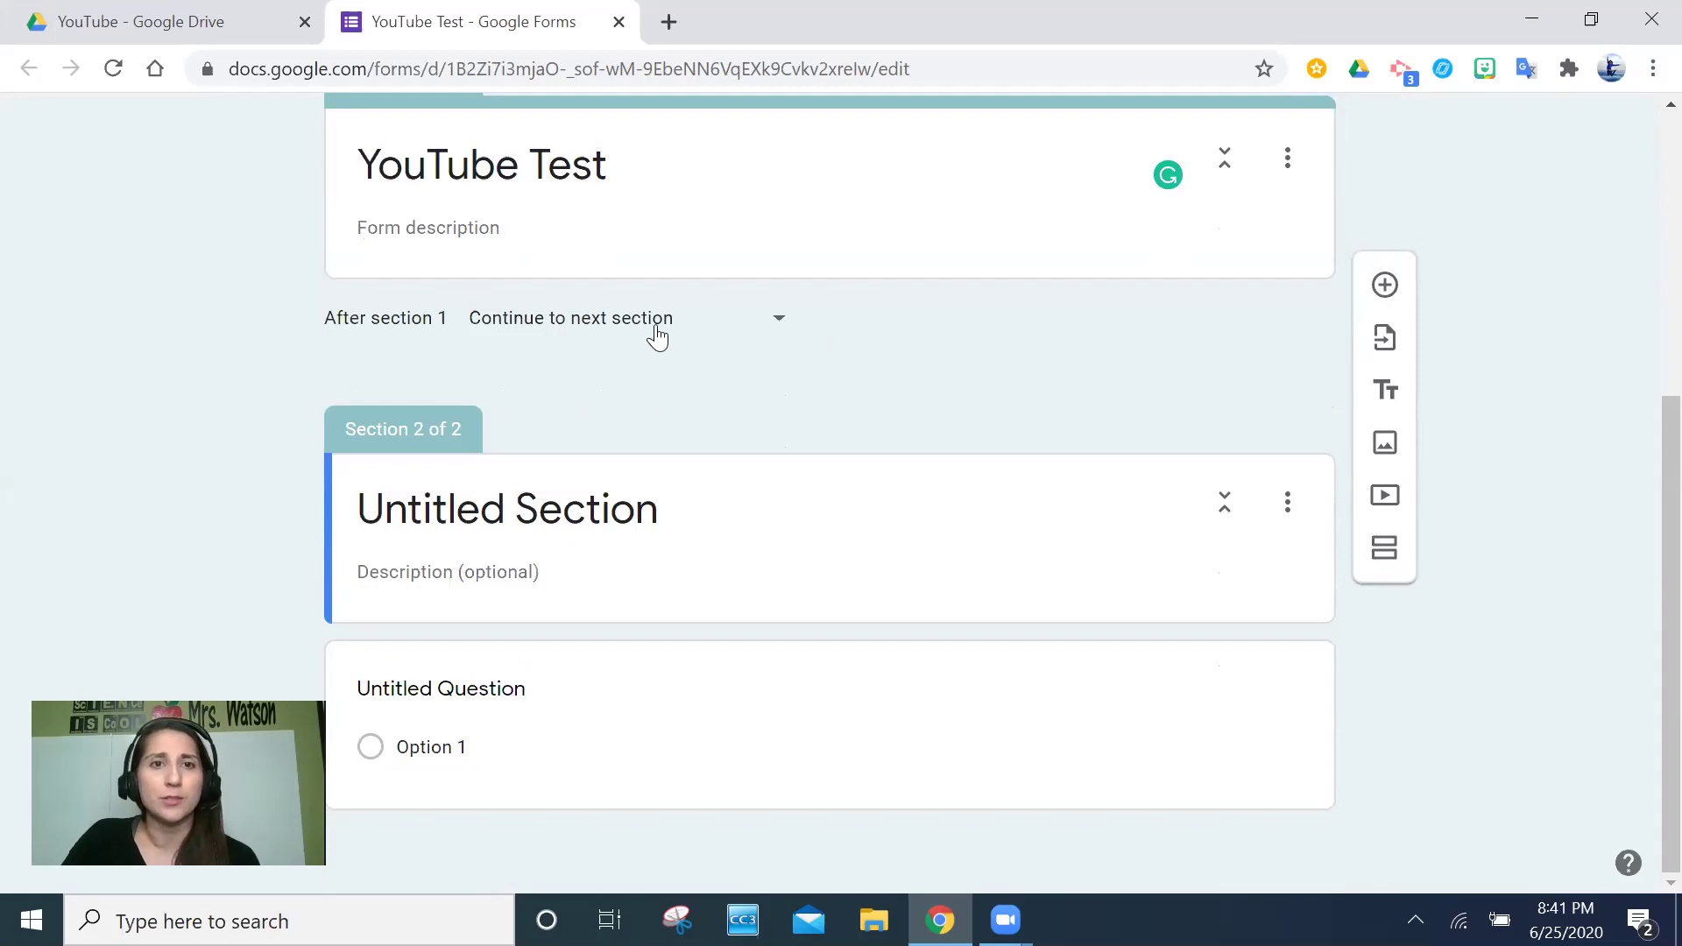
click(772, 324)
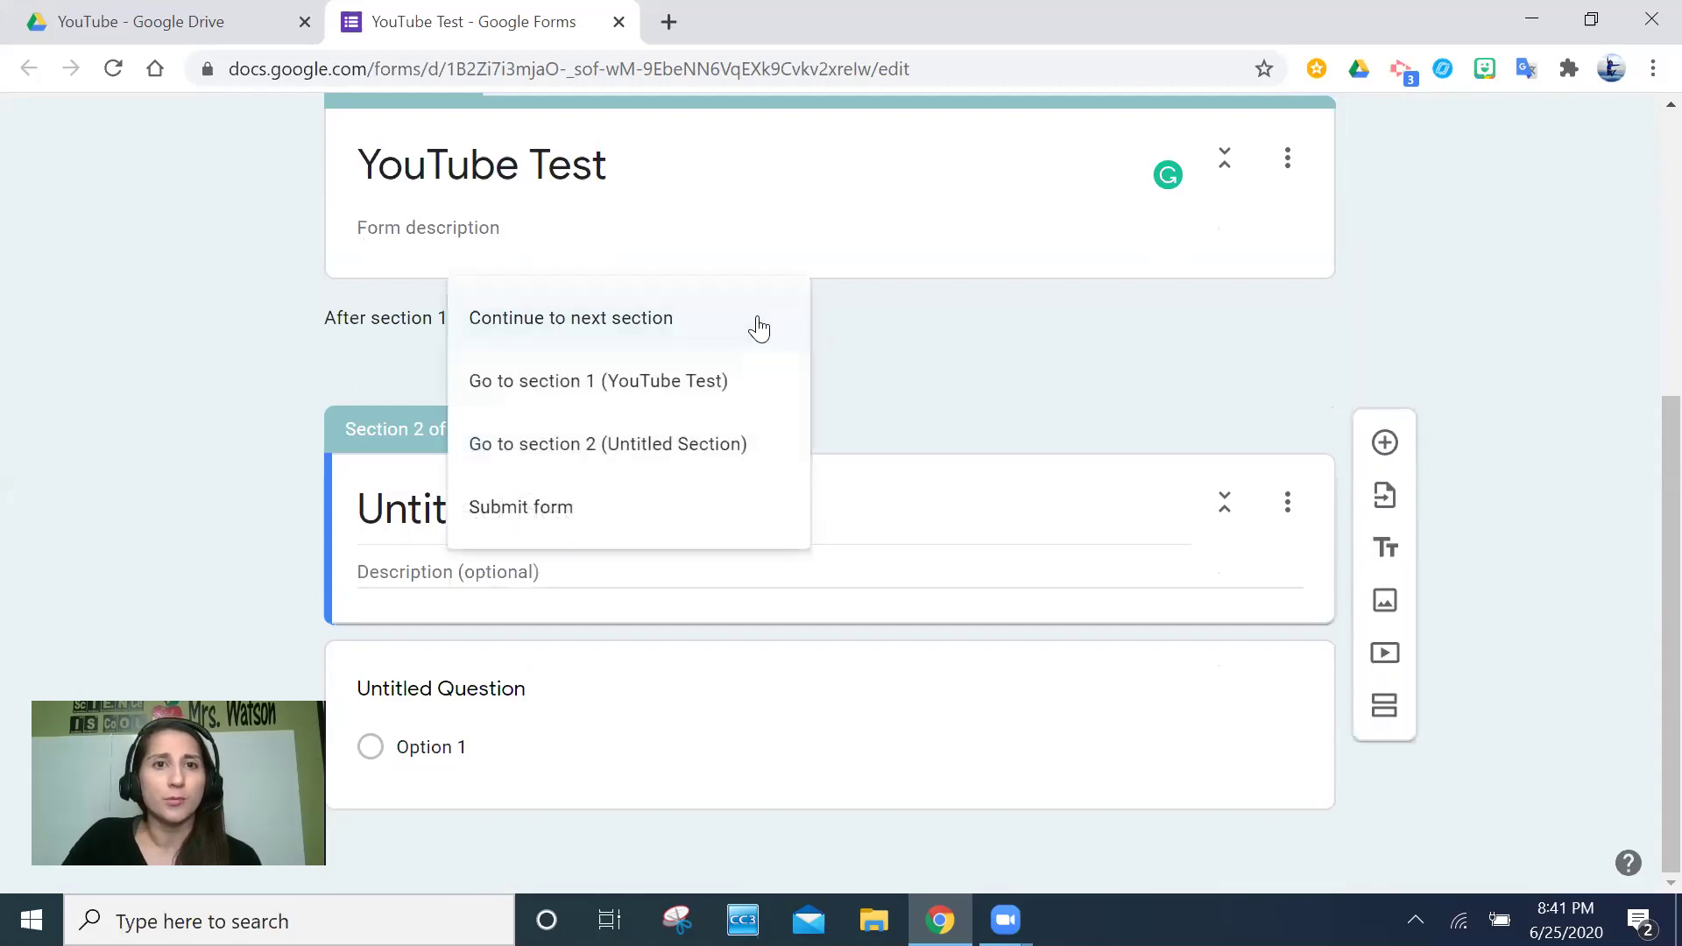
click(926, 381)
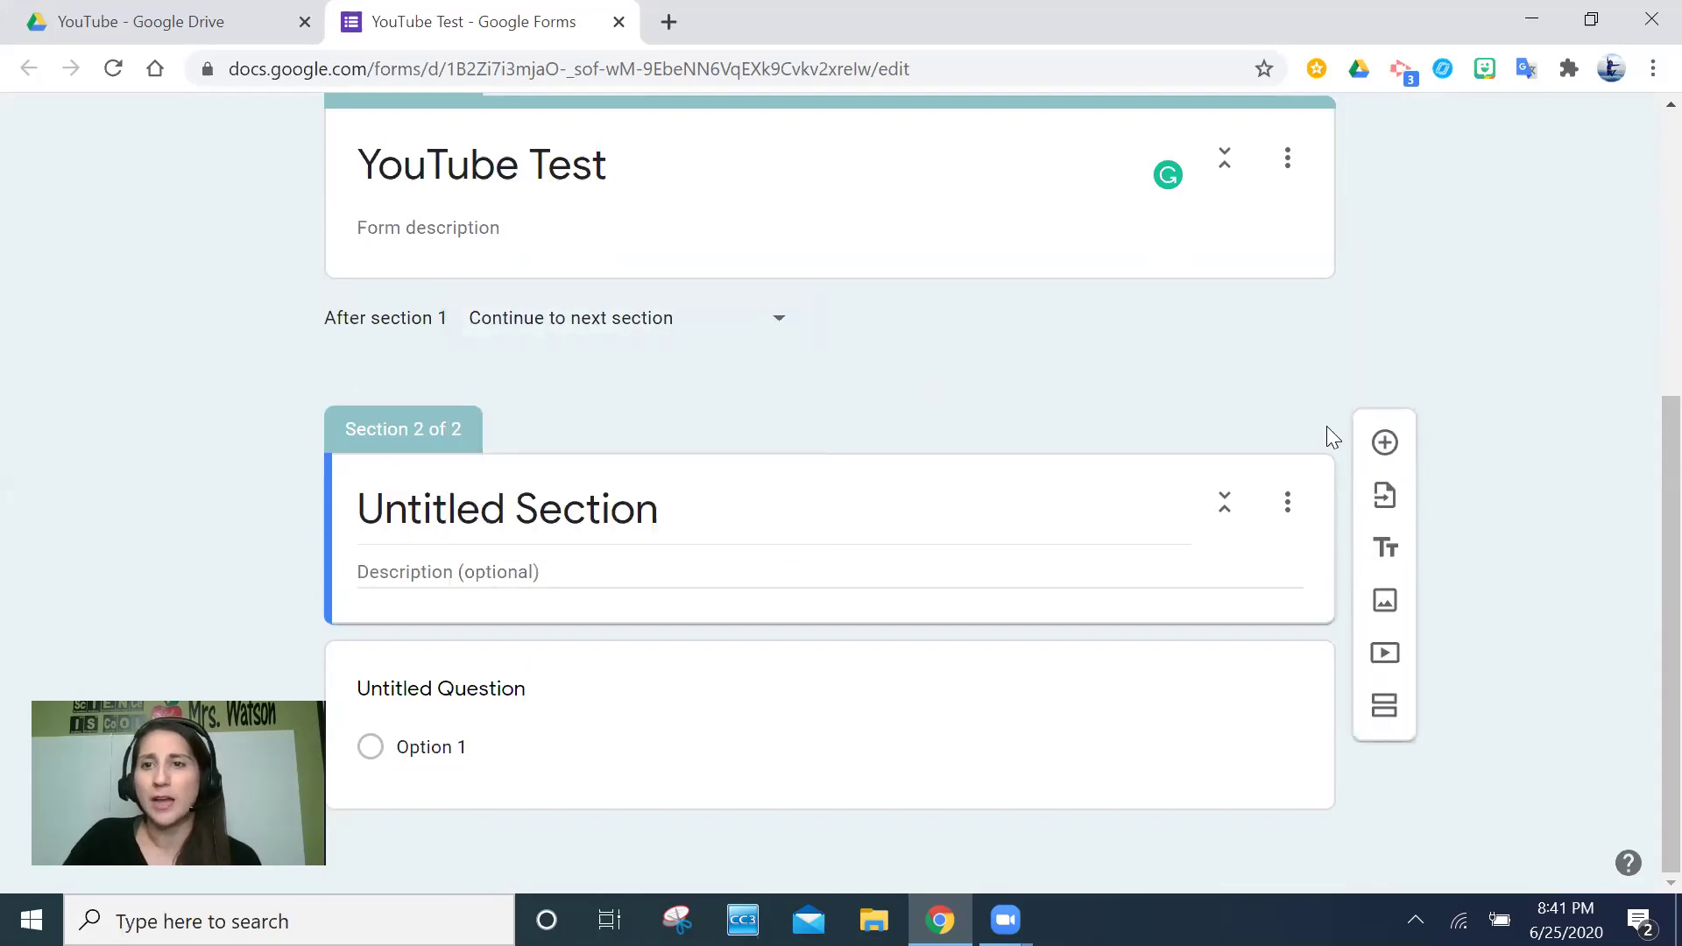
click(776, 326)
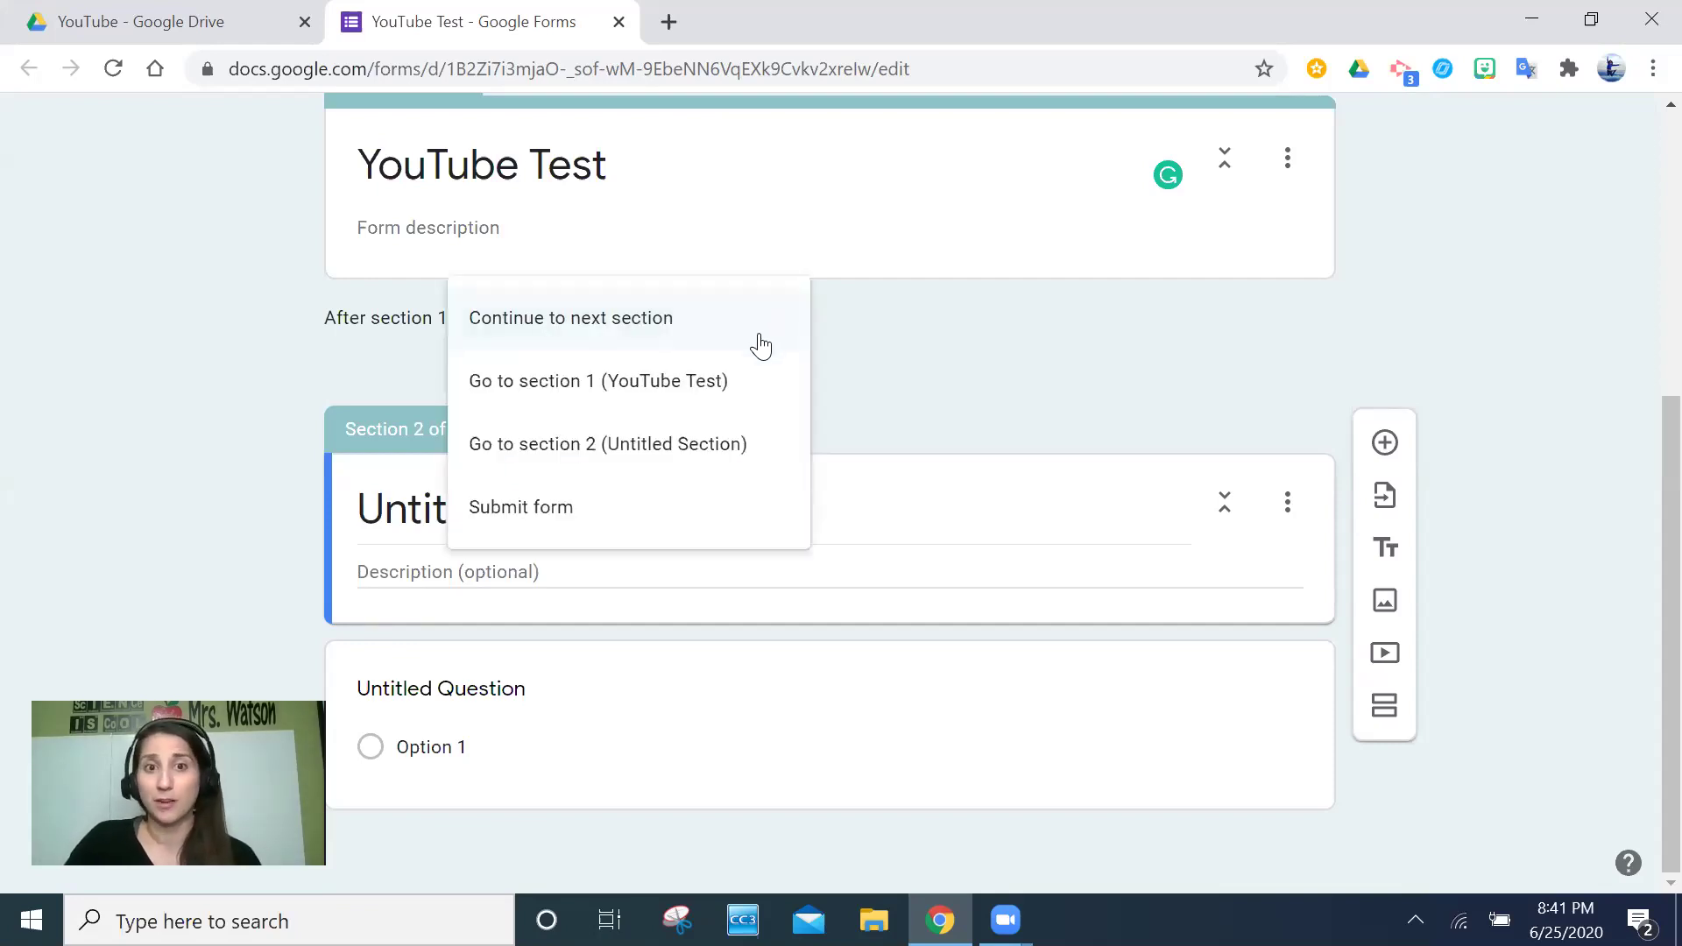
click(974, 338)
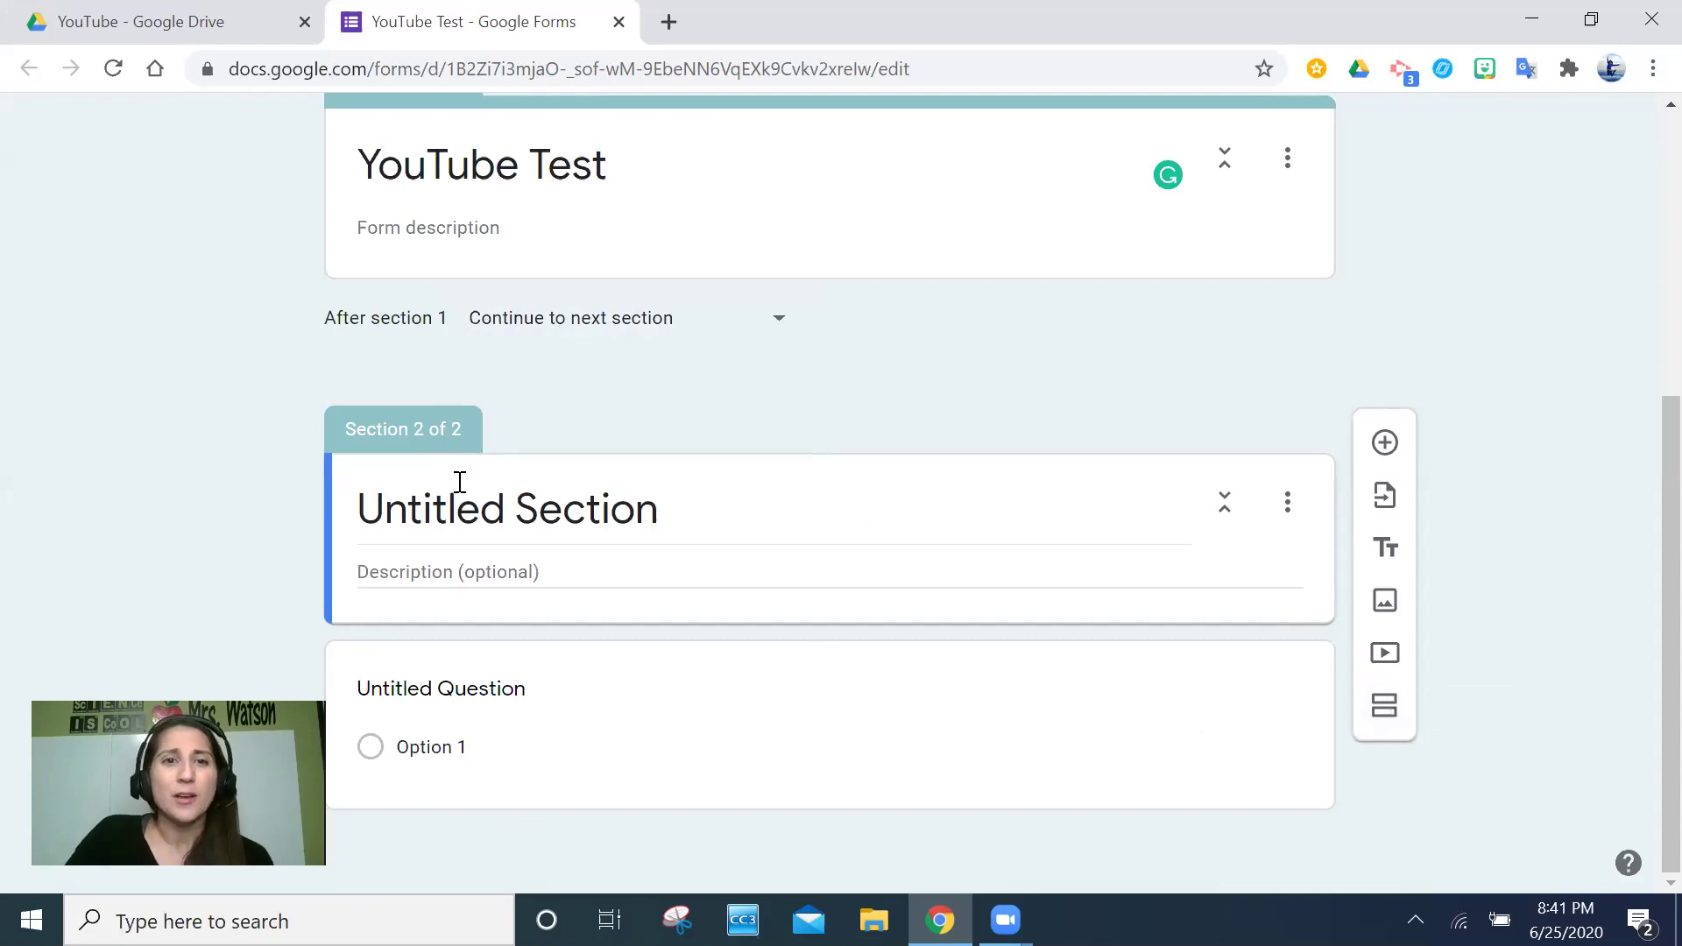
Step: Title the second section "Name"
click(1171, 577)
click(810, 508)
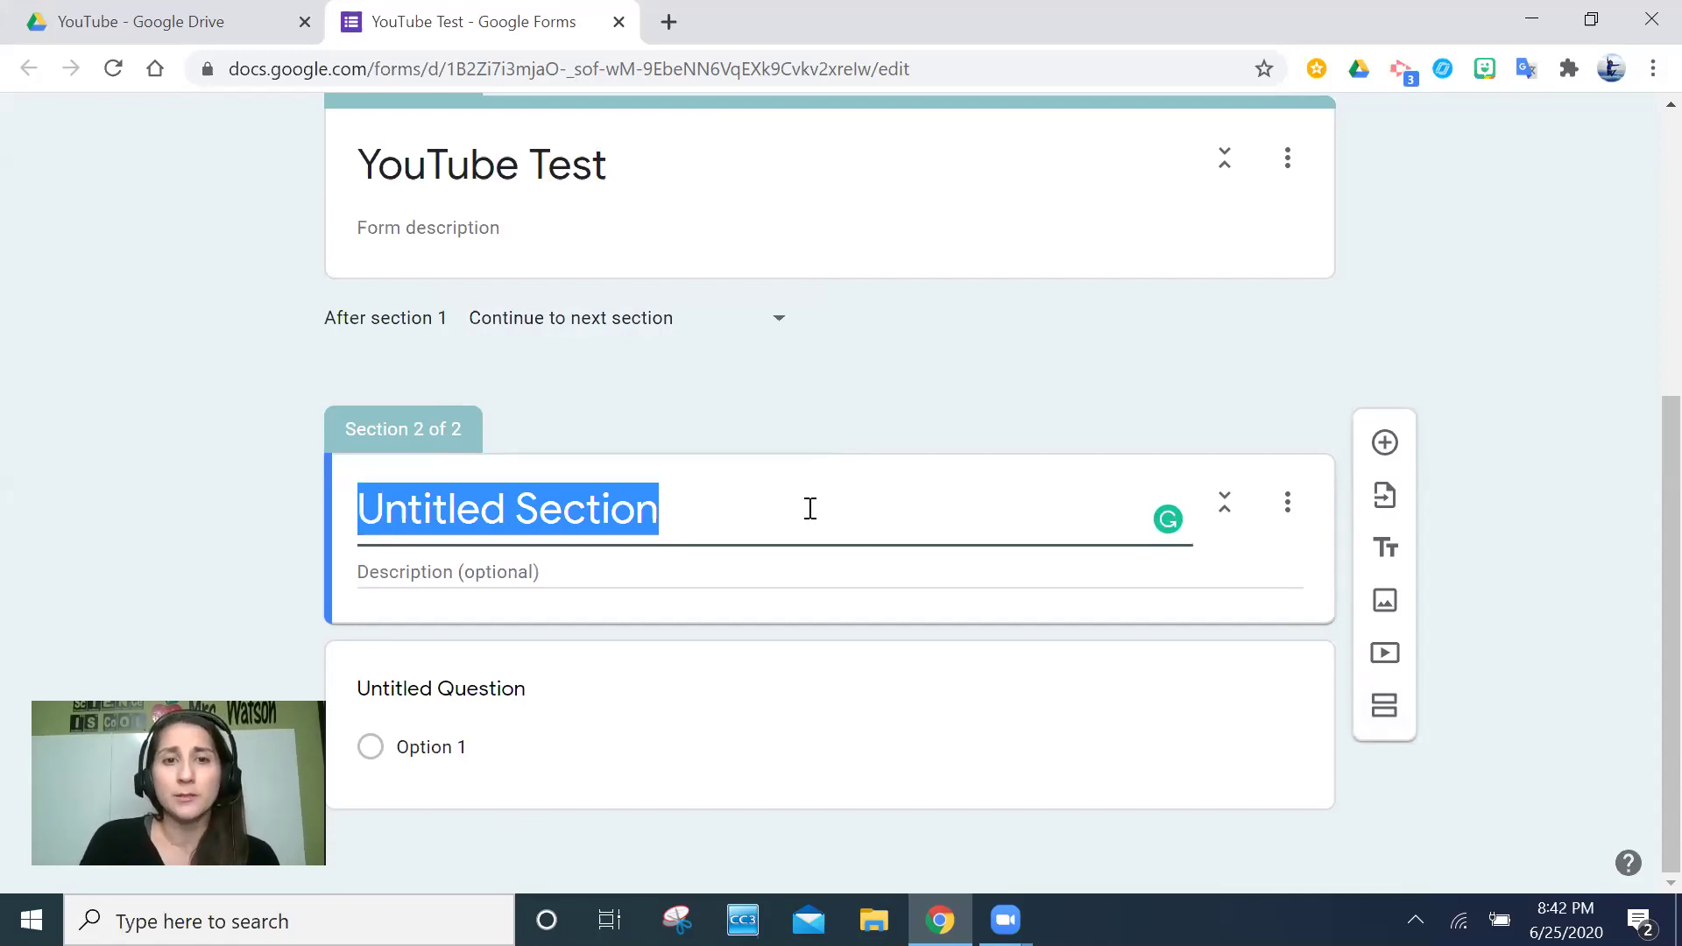
text(Name)
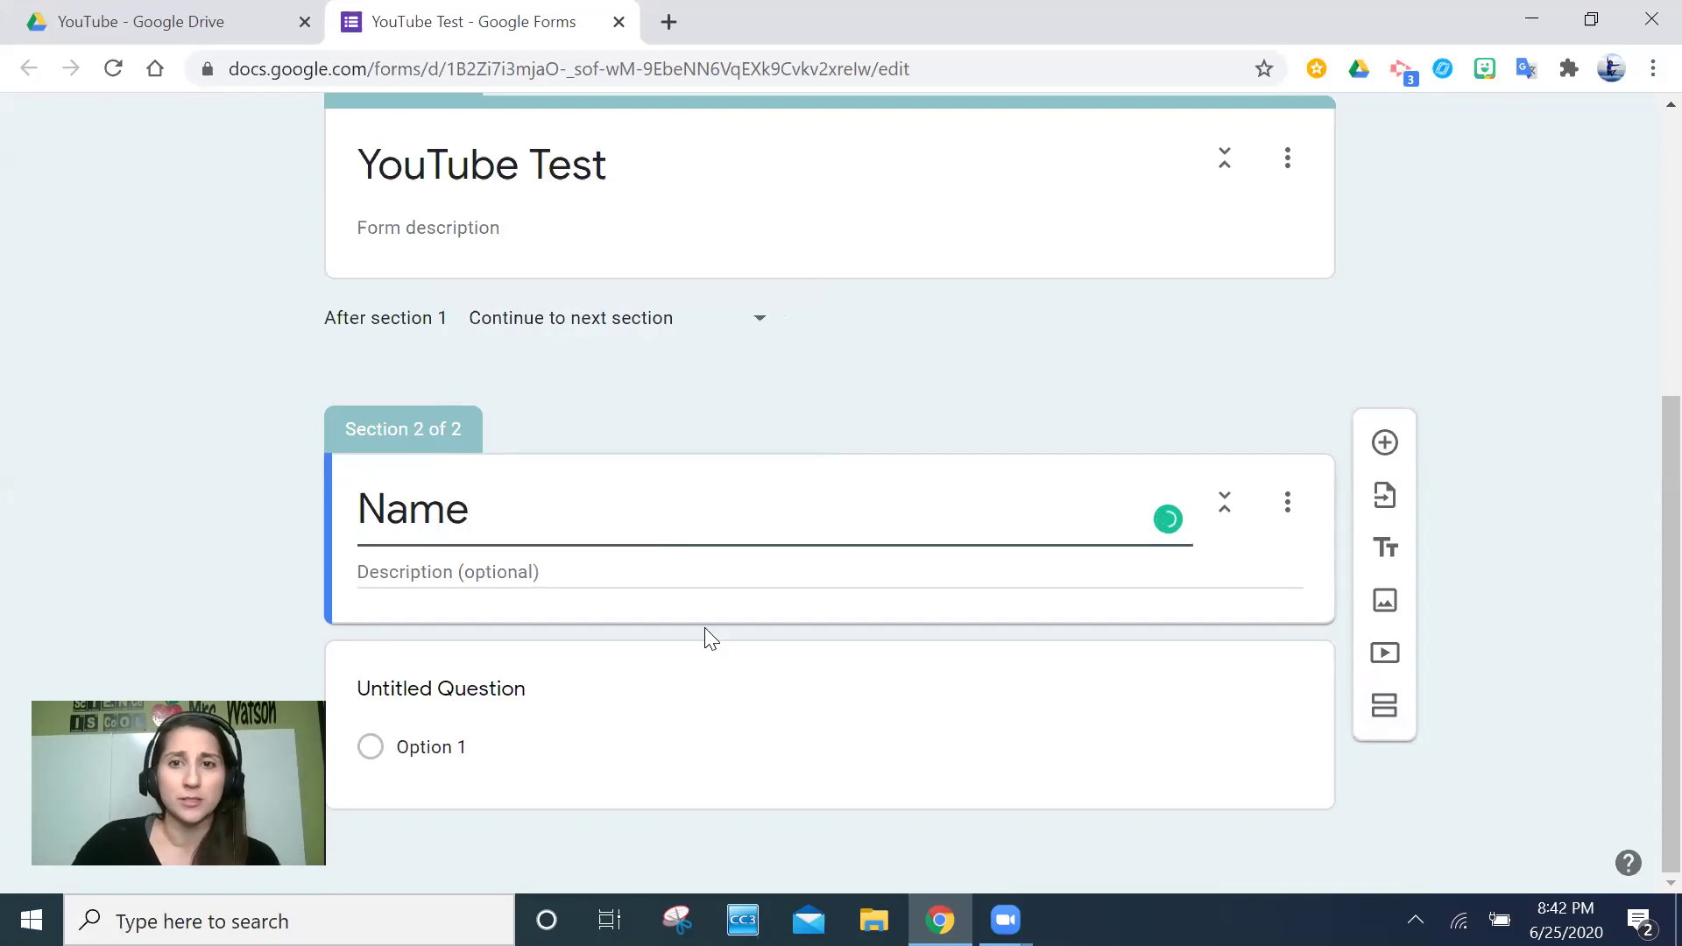
Step: Change the untitled question in the Name section to a short answer and make it required
click(709, 727)
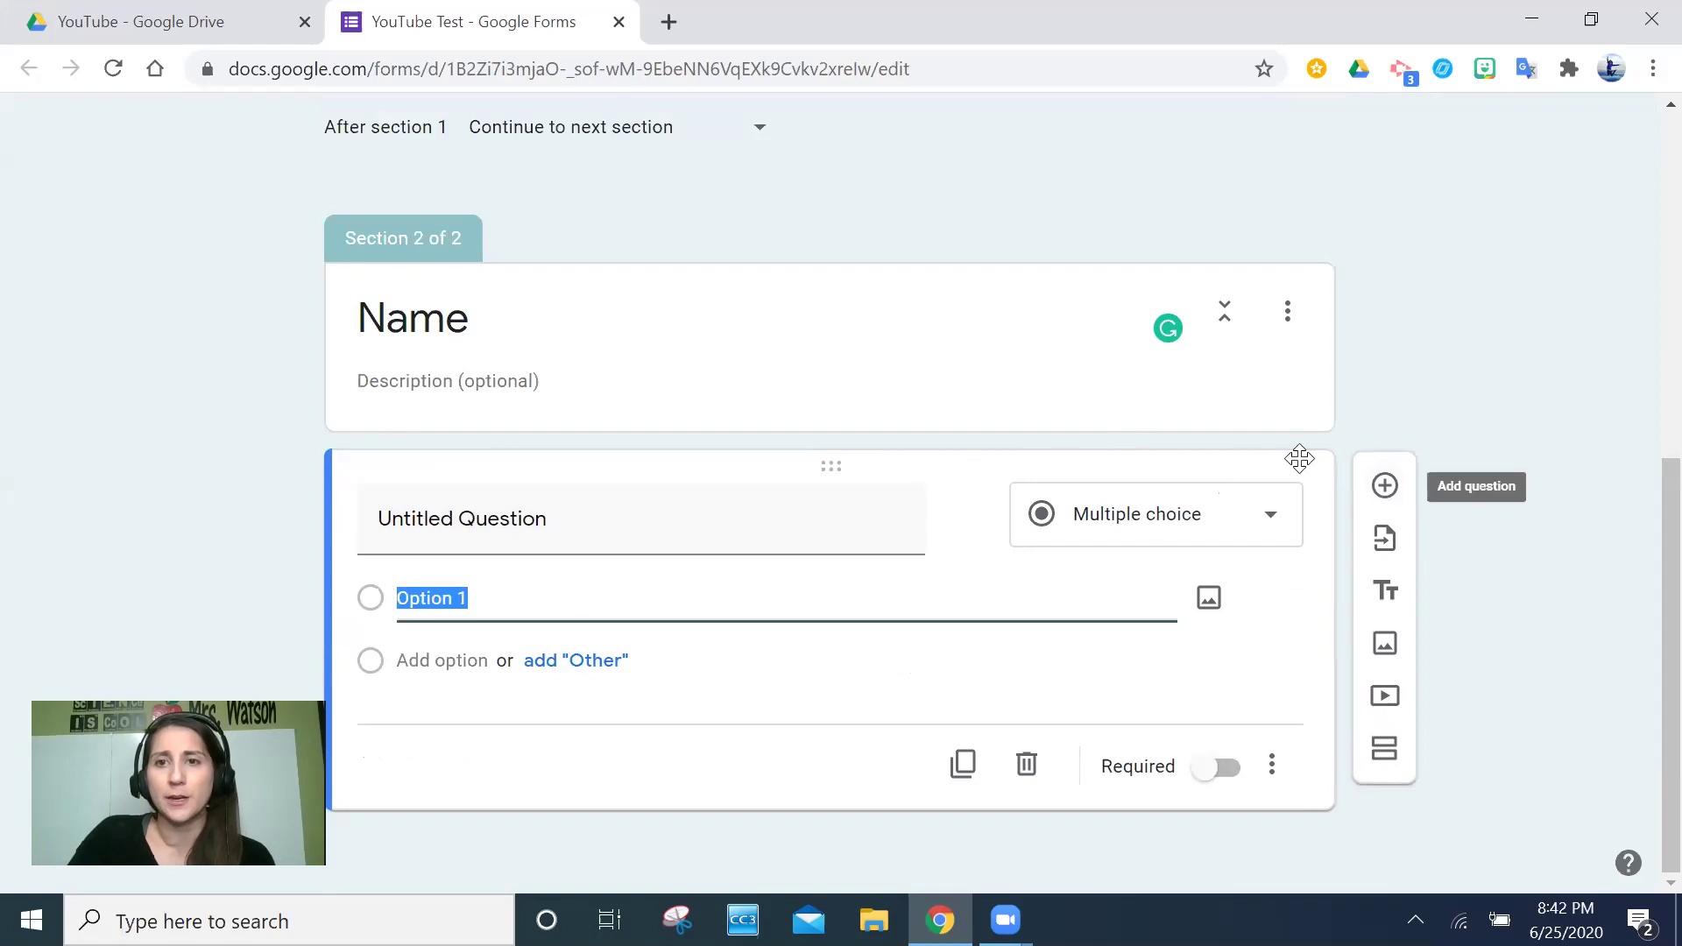
click(1244, 529)
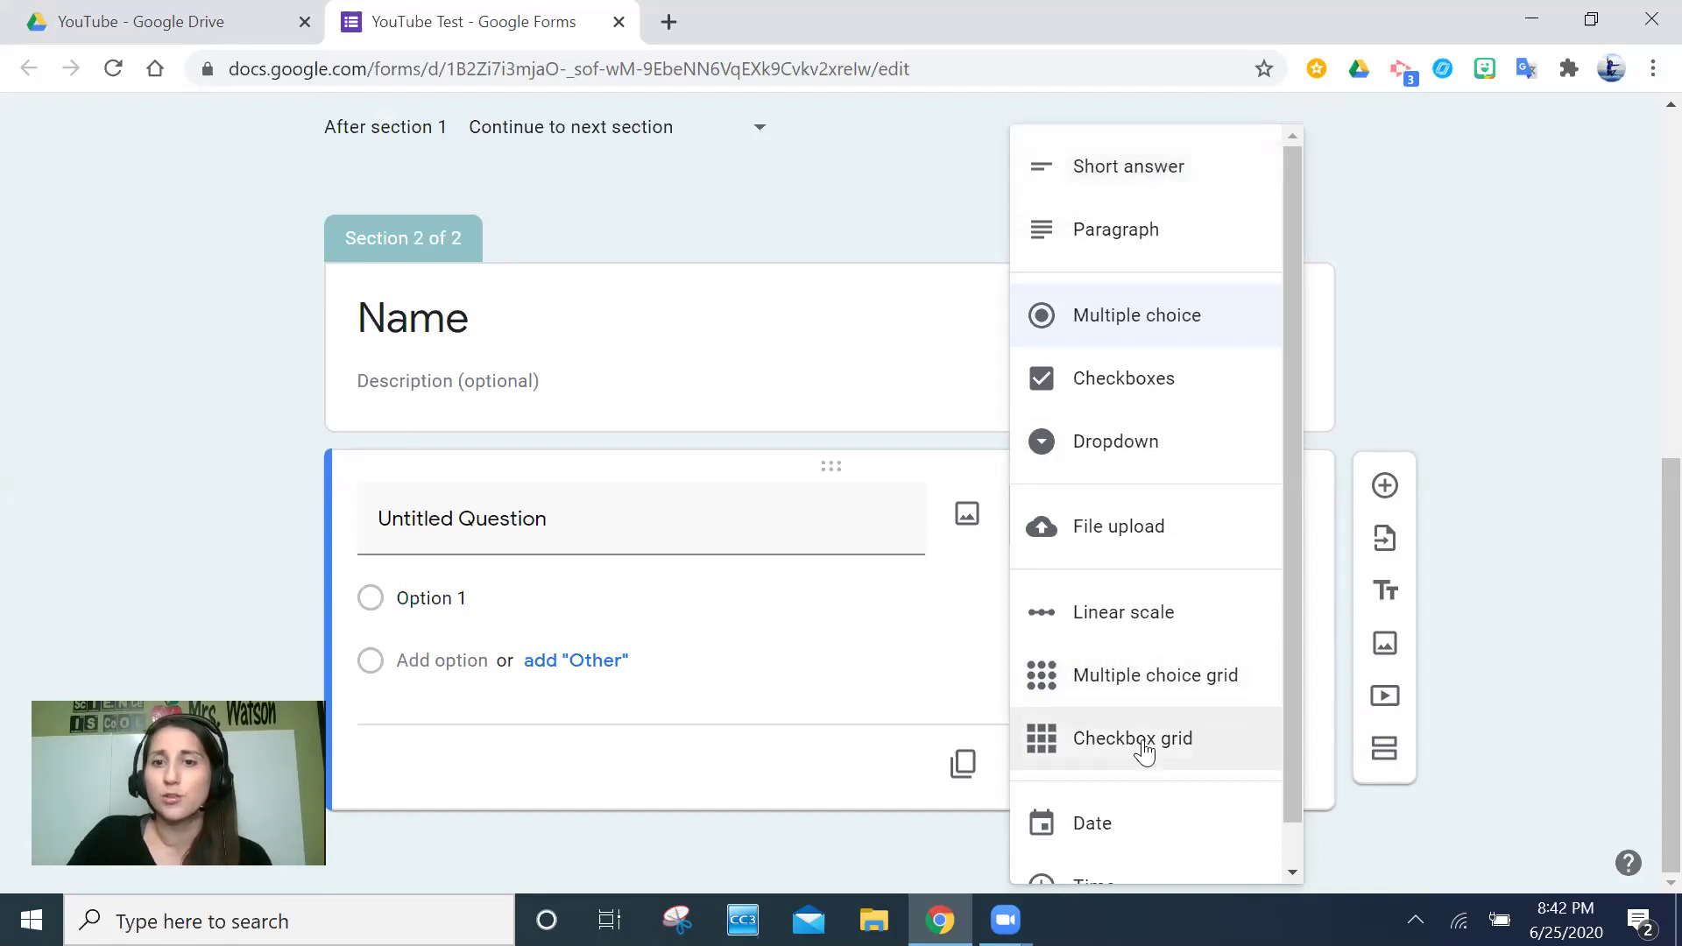
scroll(1141, 745, down, 1)
scroll(1137, 583, up, 1)
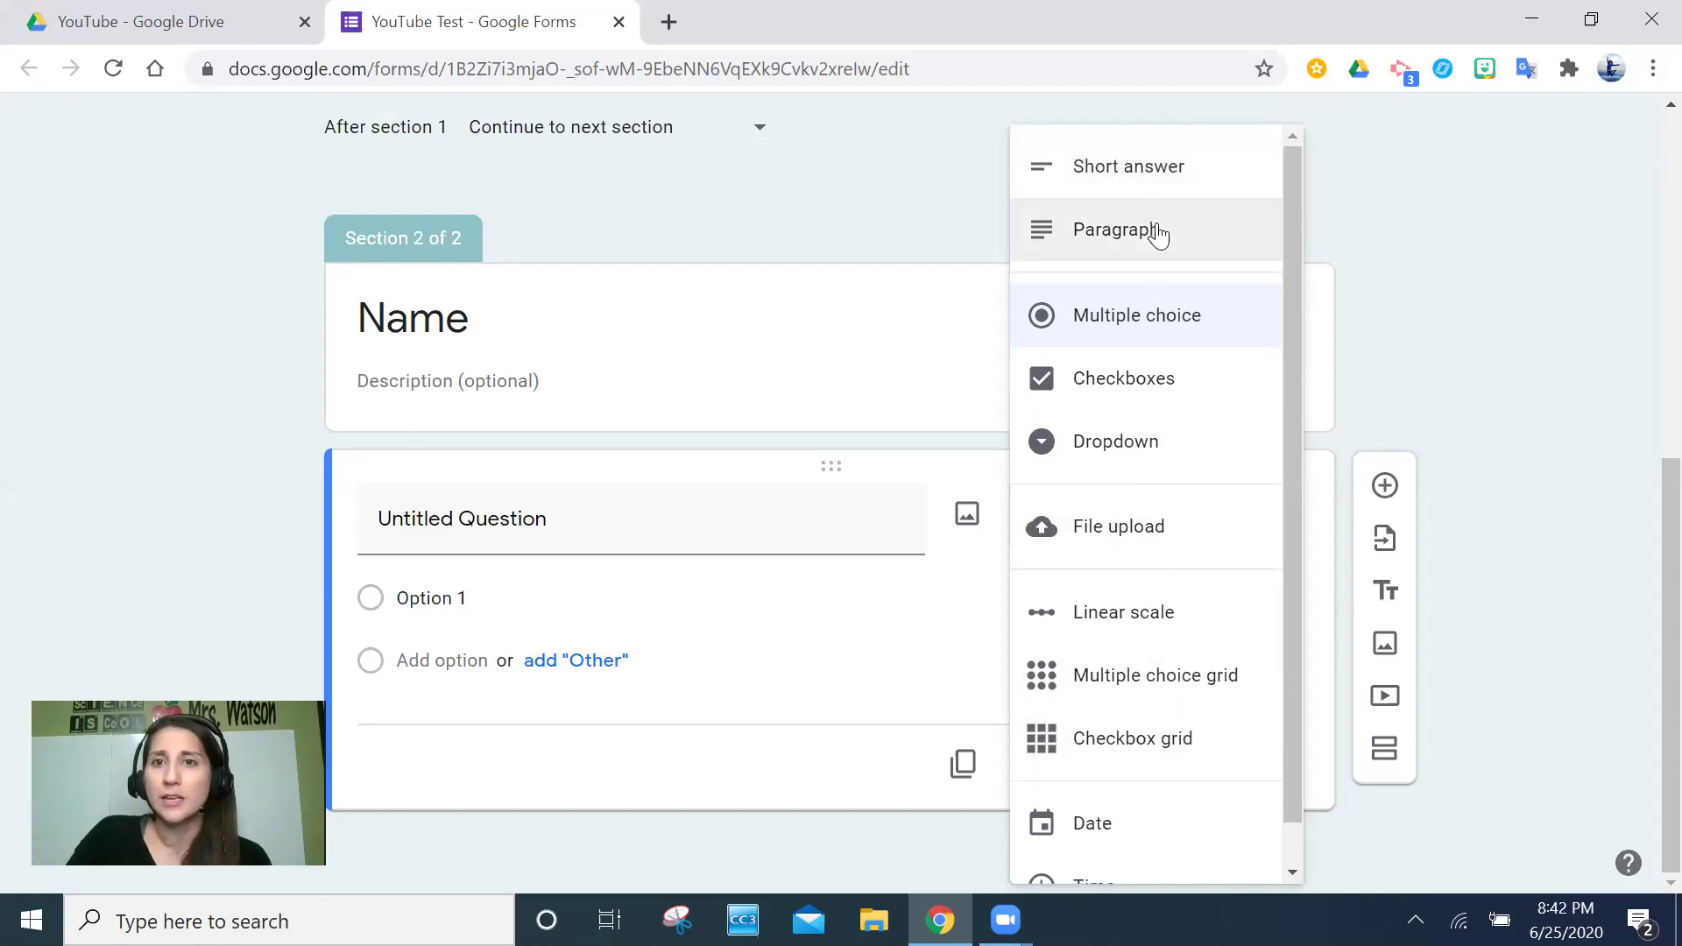
click(1119, 169)
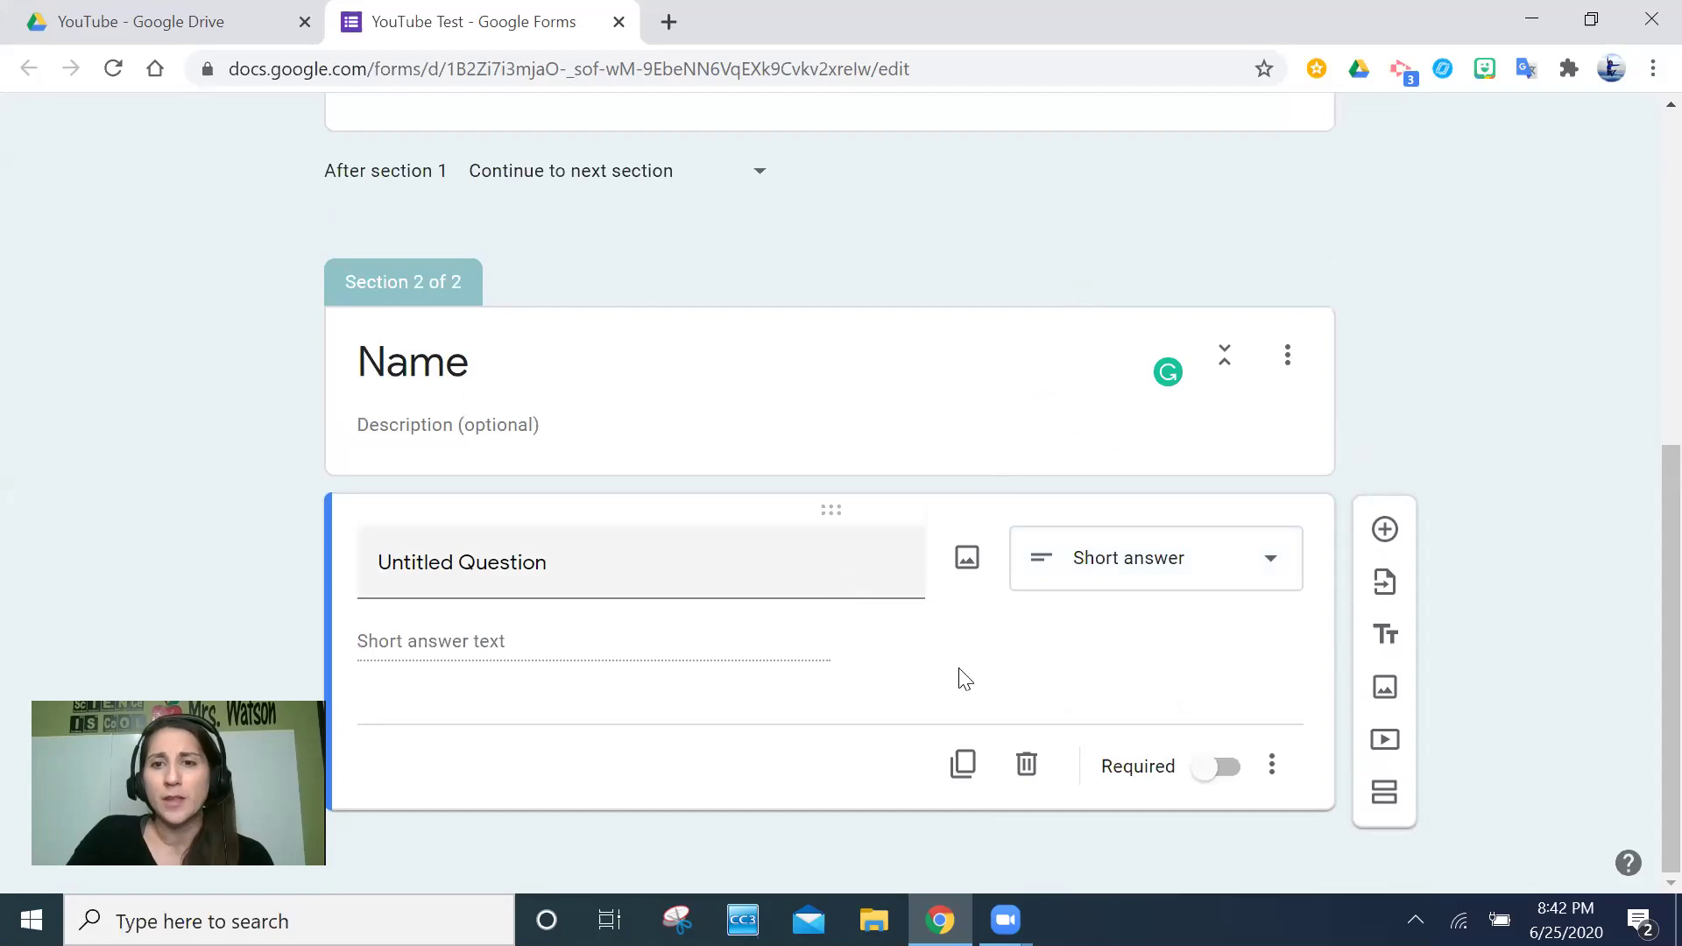
click(1228, 768)
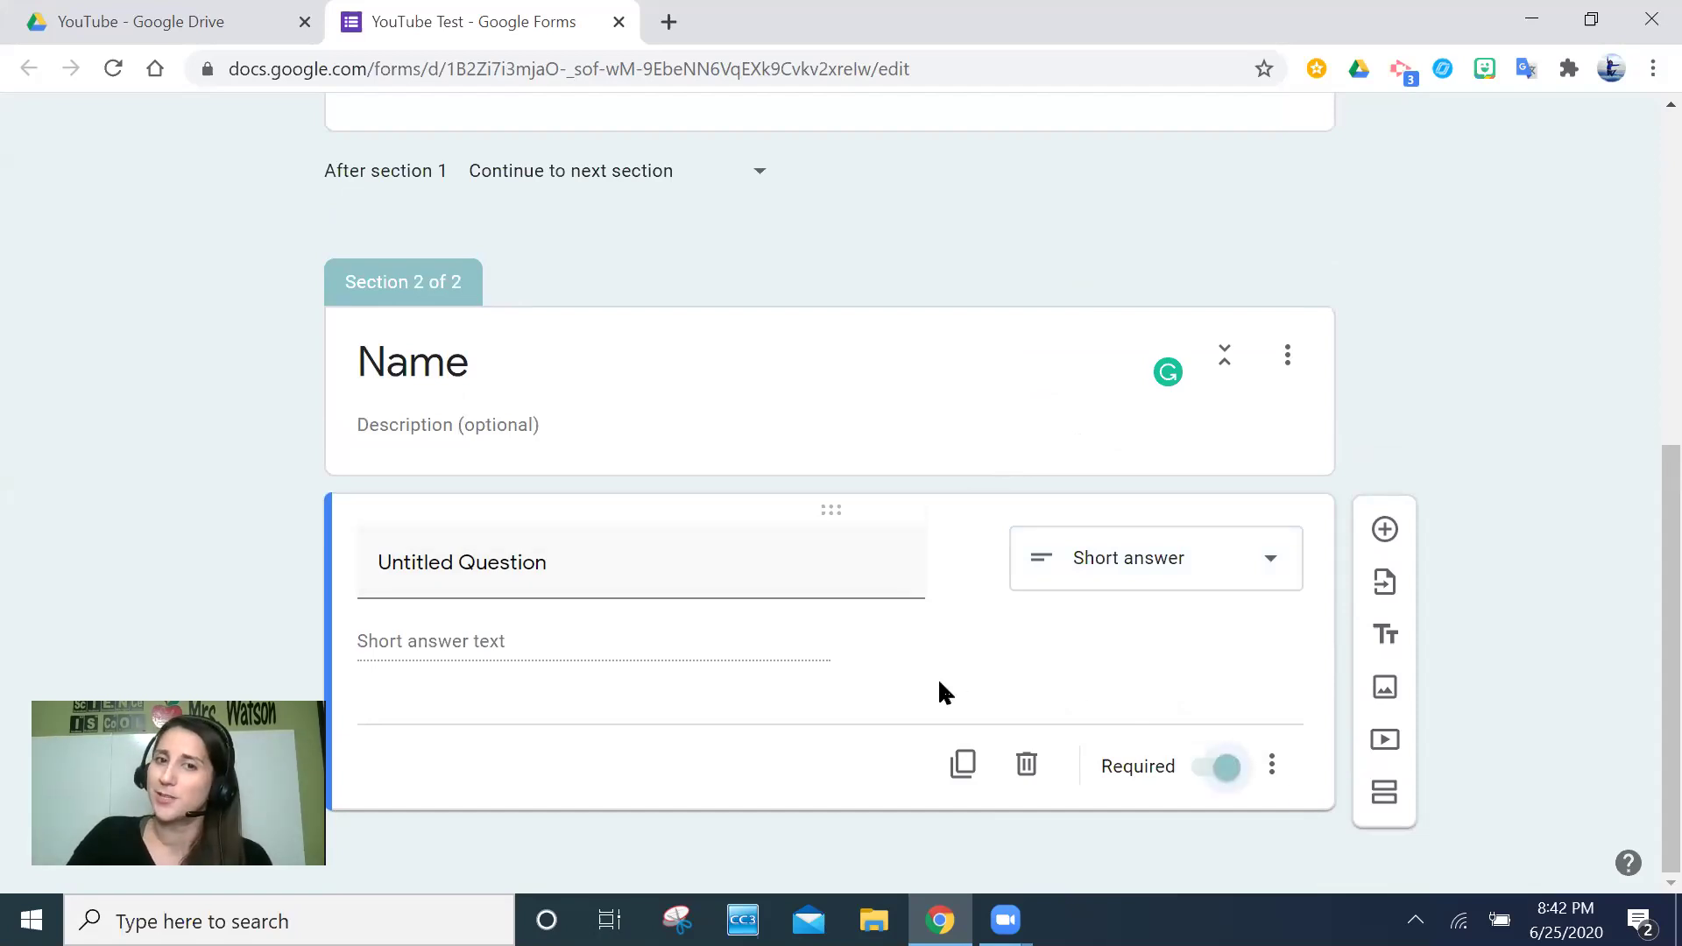
Step: Duplicate the required short-answer question and title the two copies "First" and "Last"
mouse_move(725, 570)
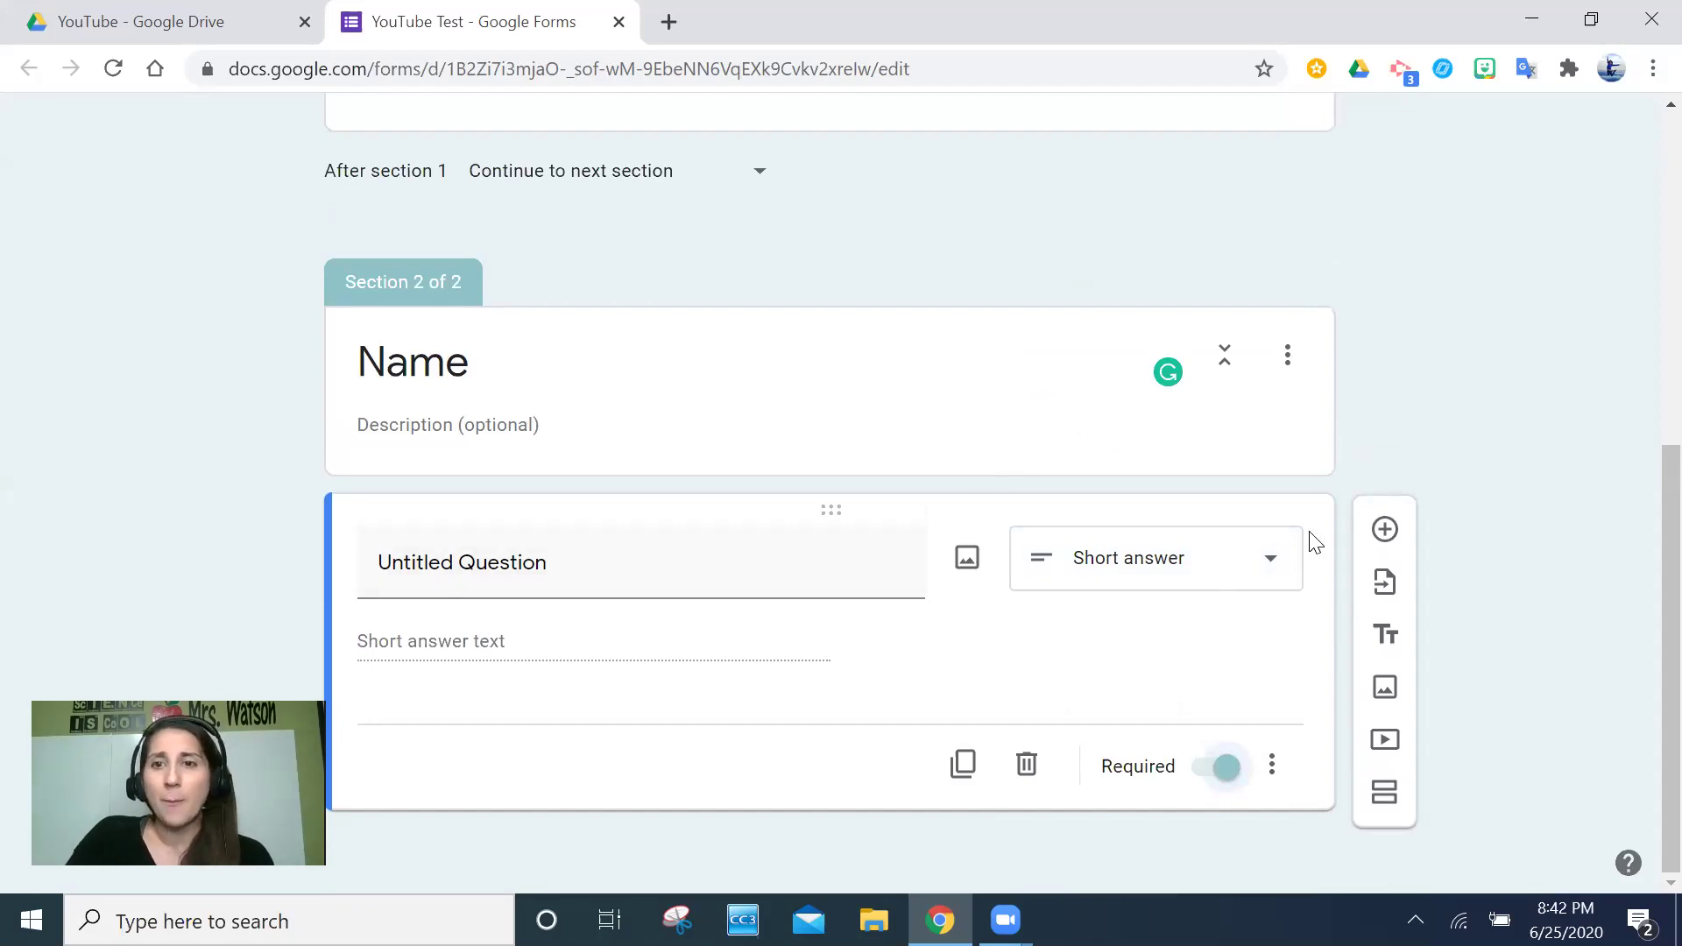
click(965, 766)
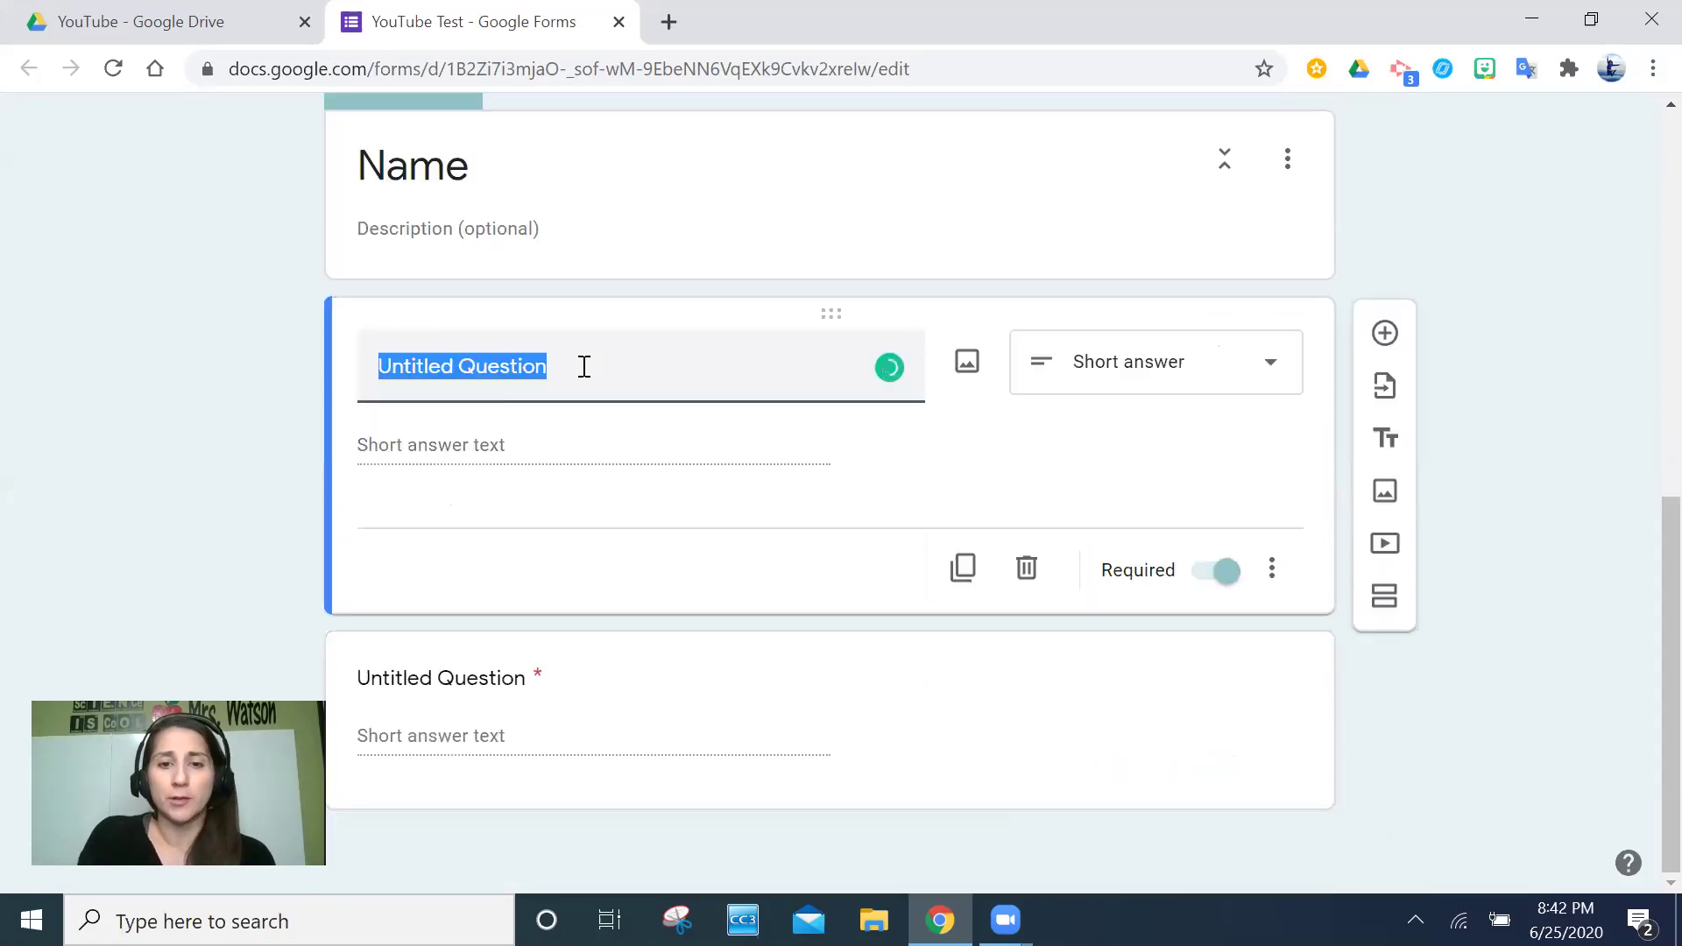
text(First)
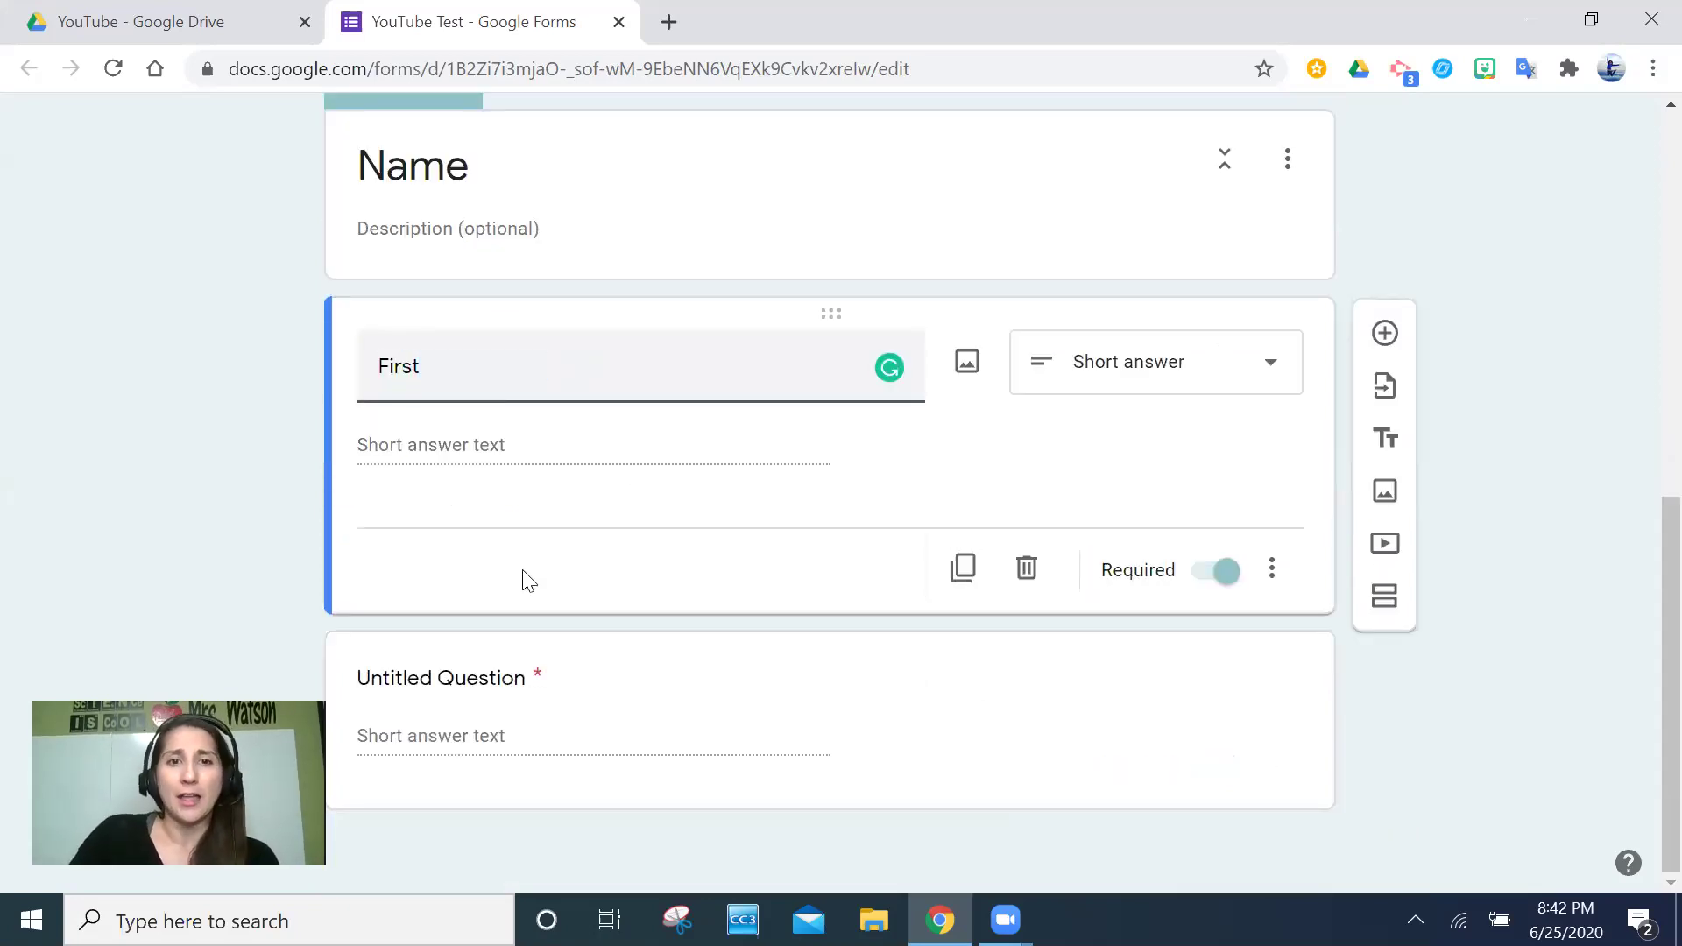
click(517, 685)
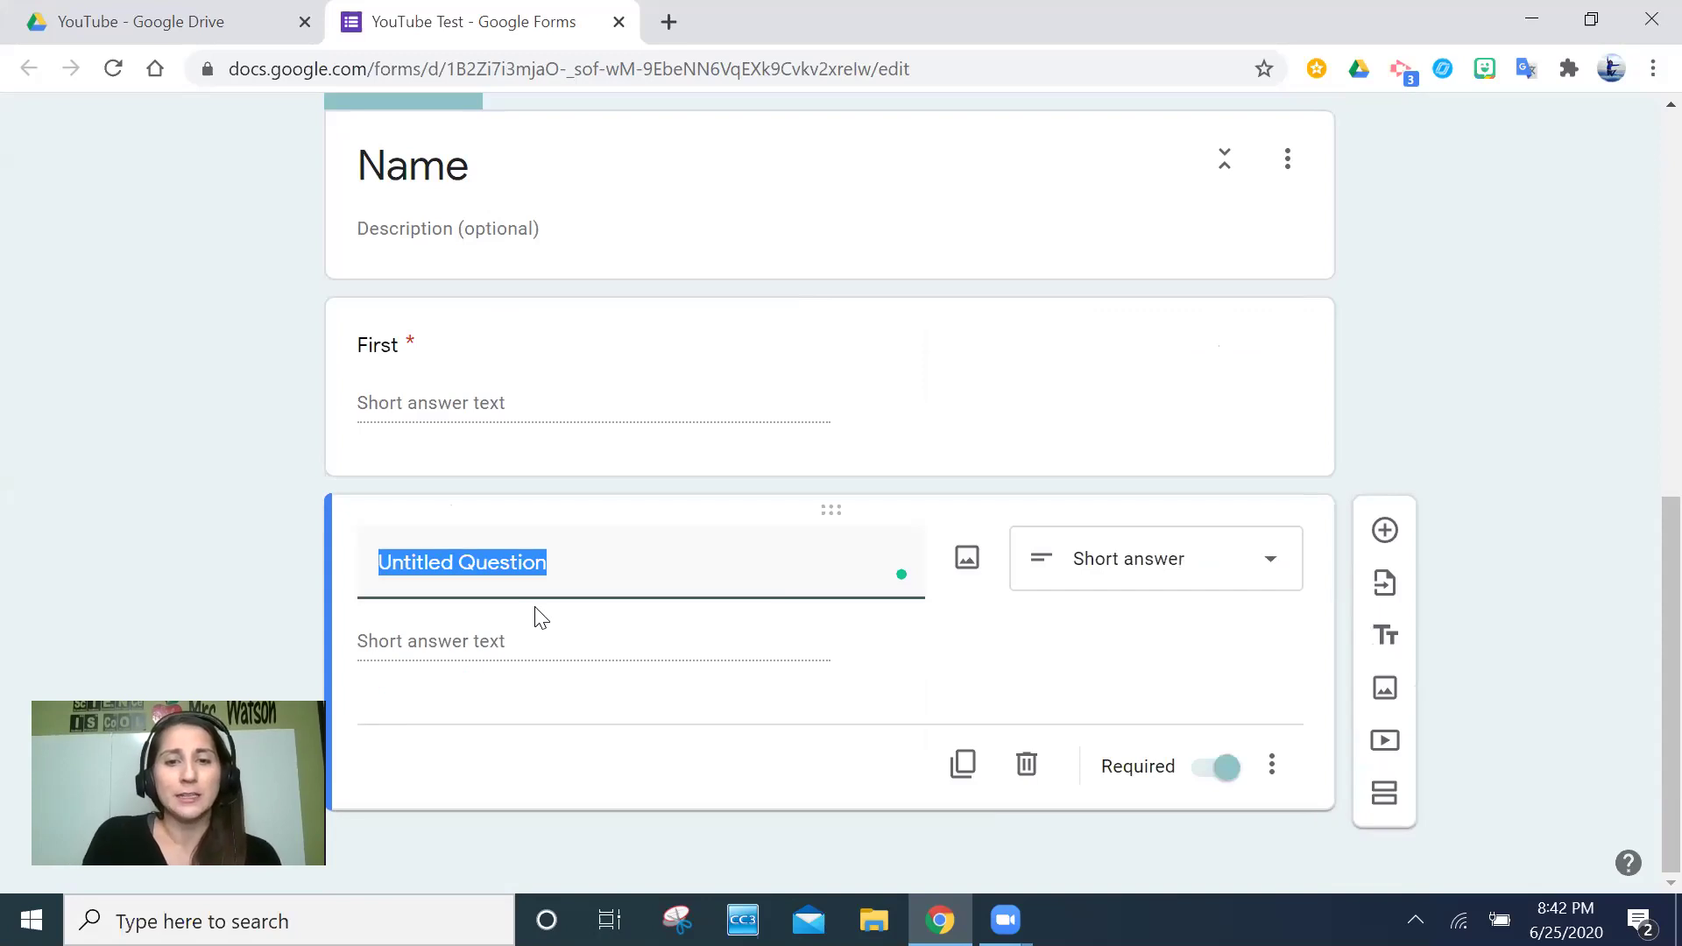
text(Last)
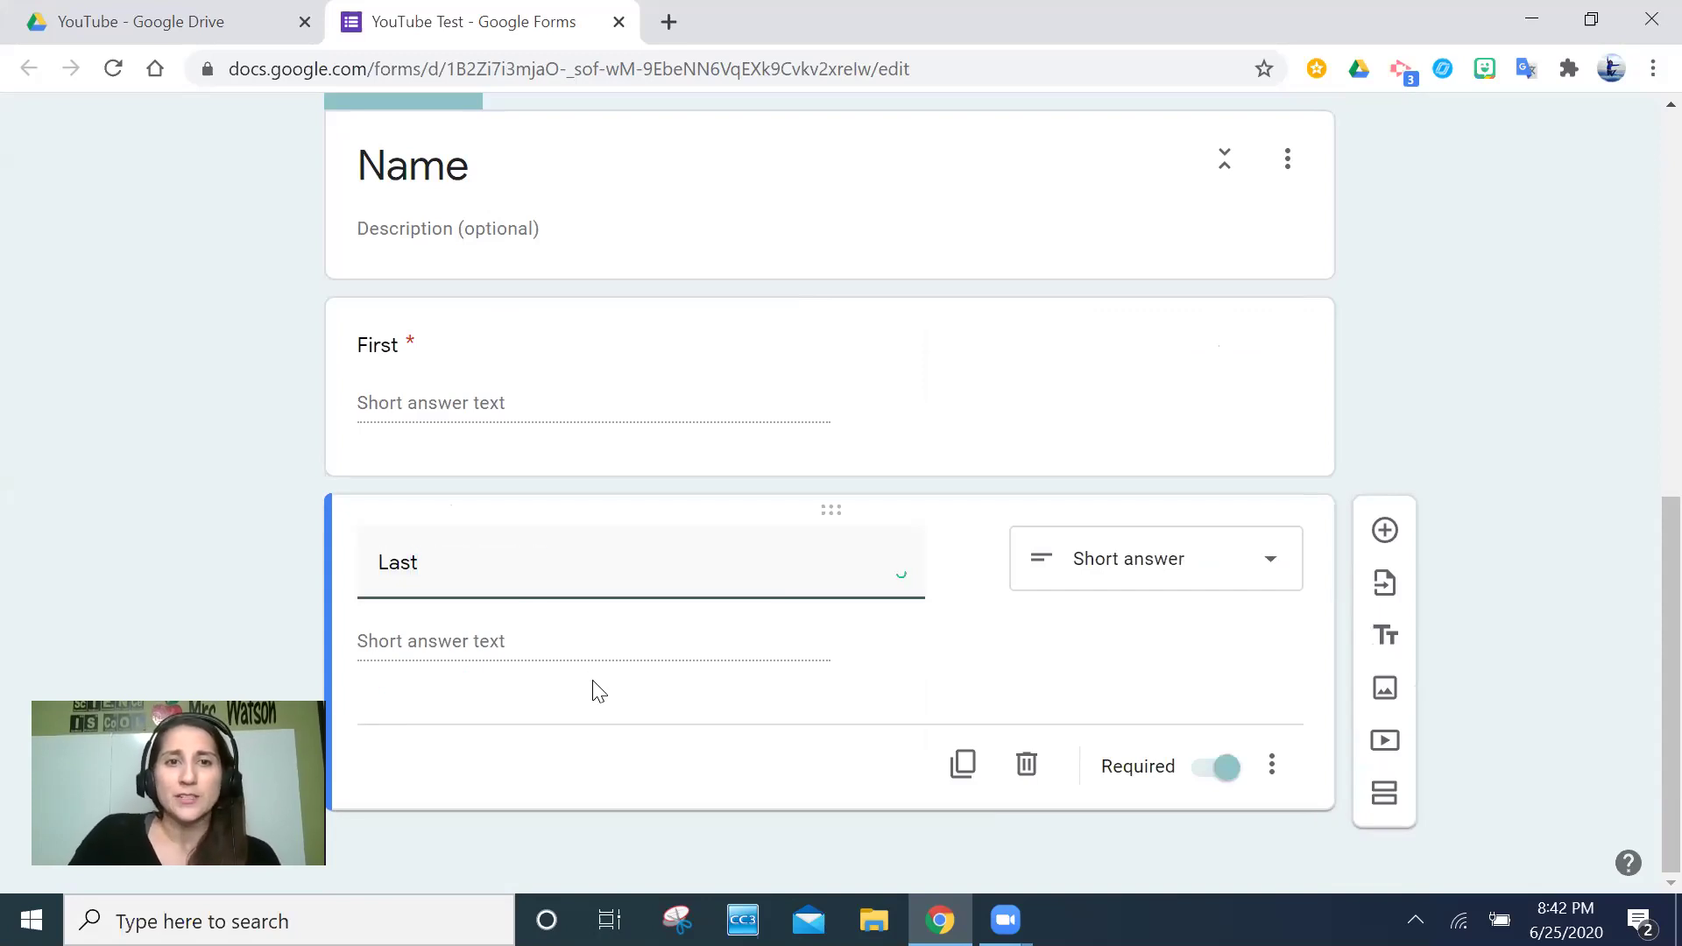
click(786, 366)
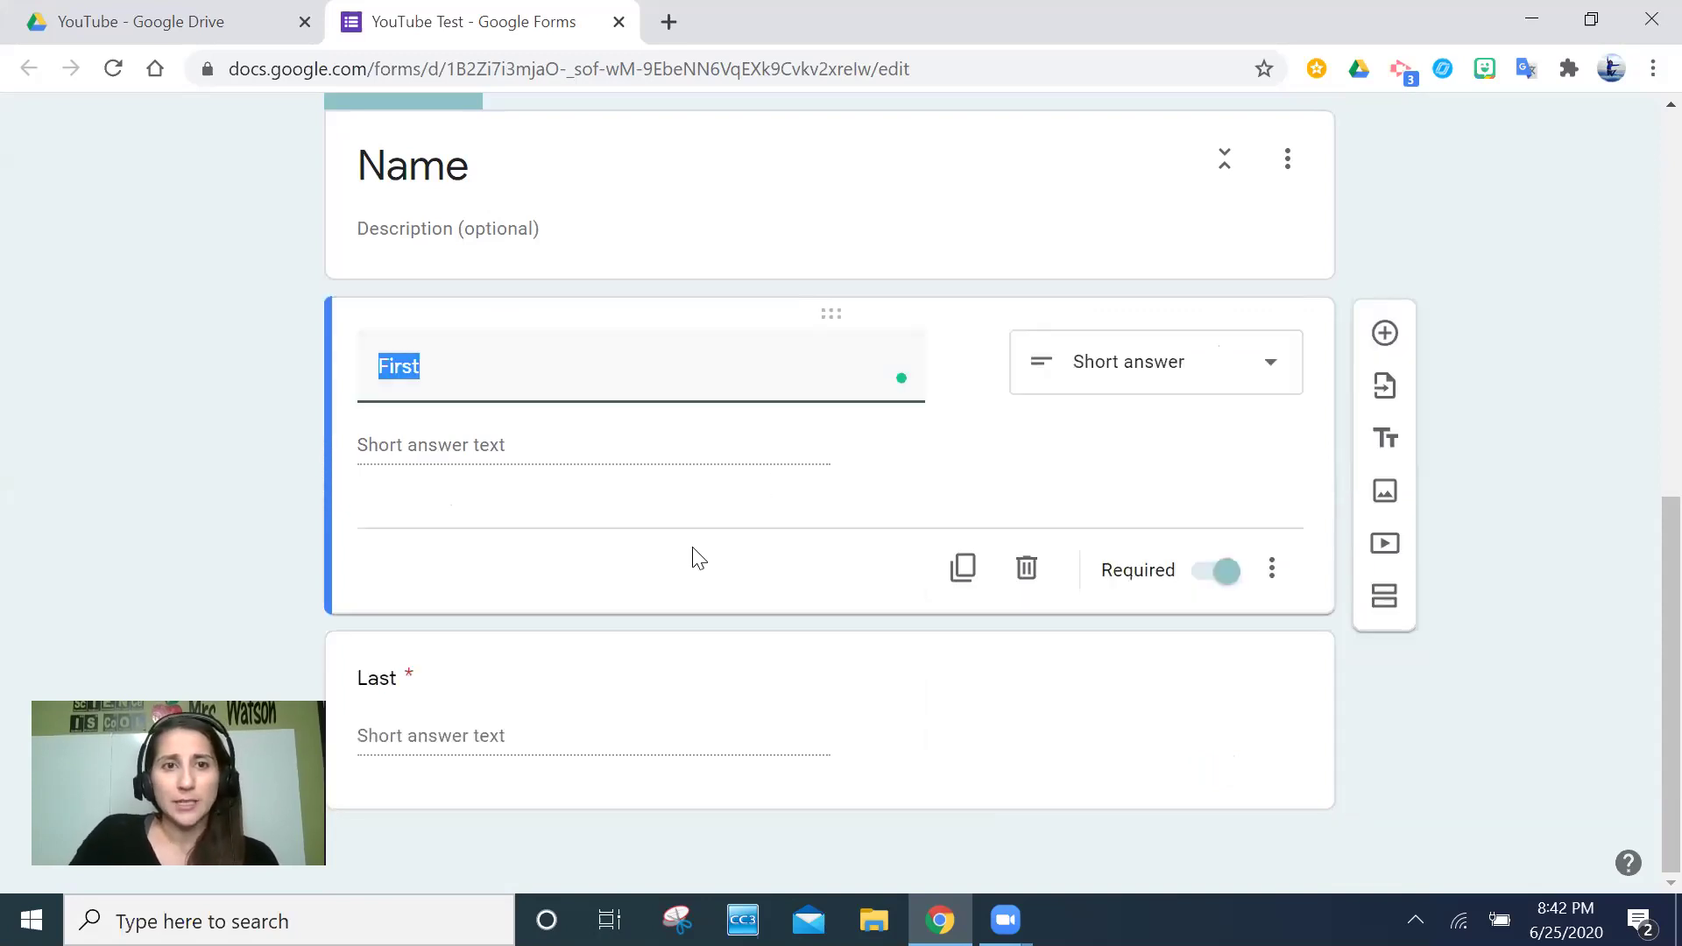
click(684, 677)
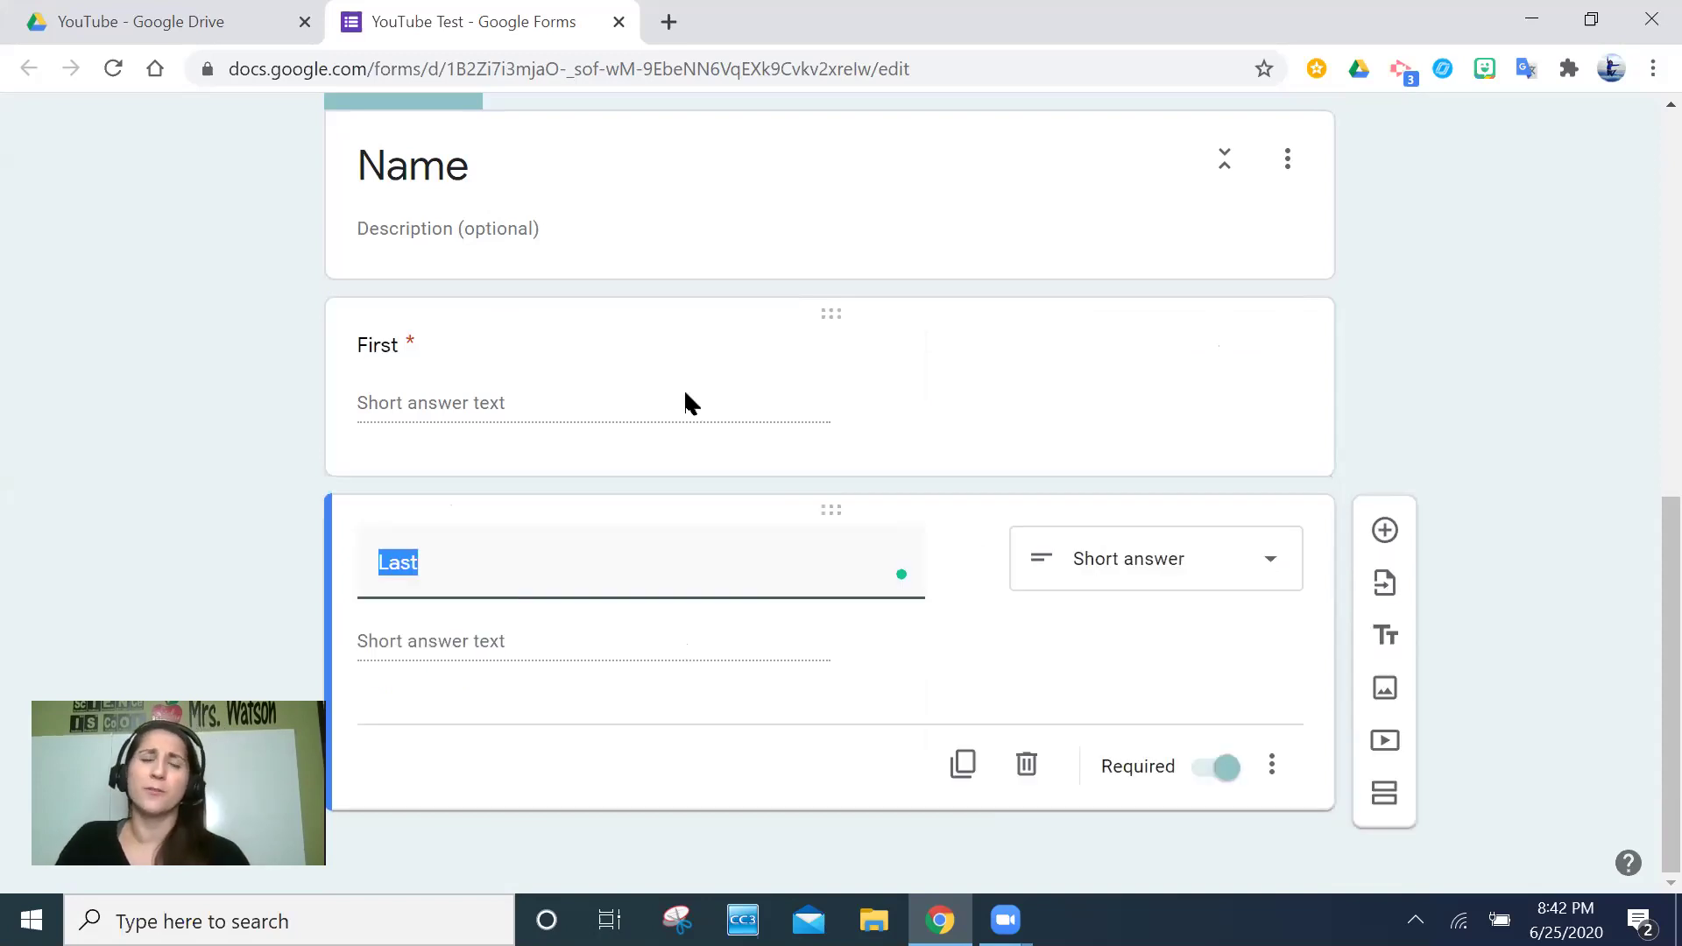
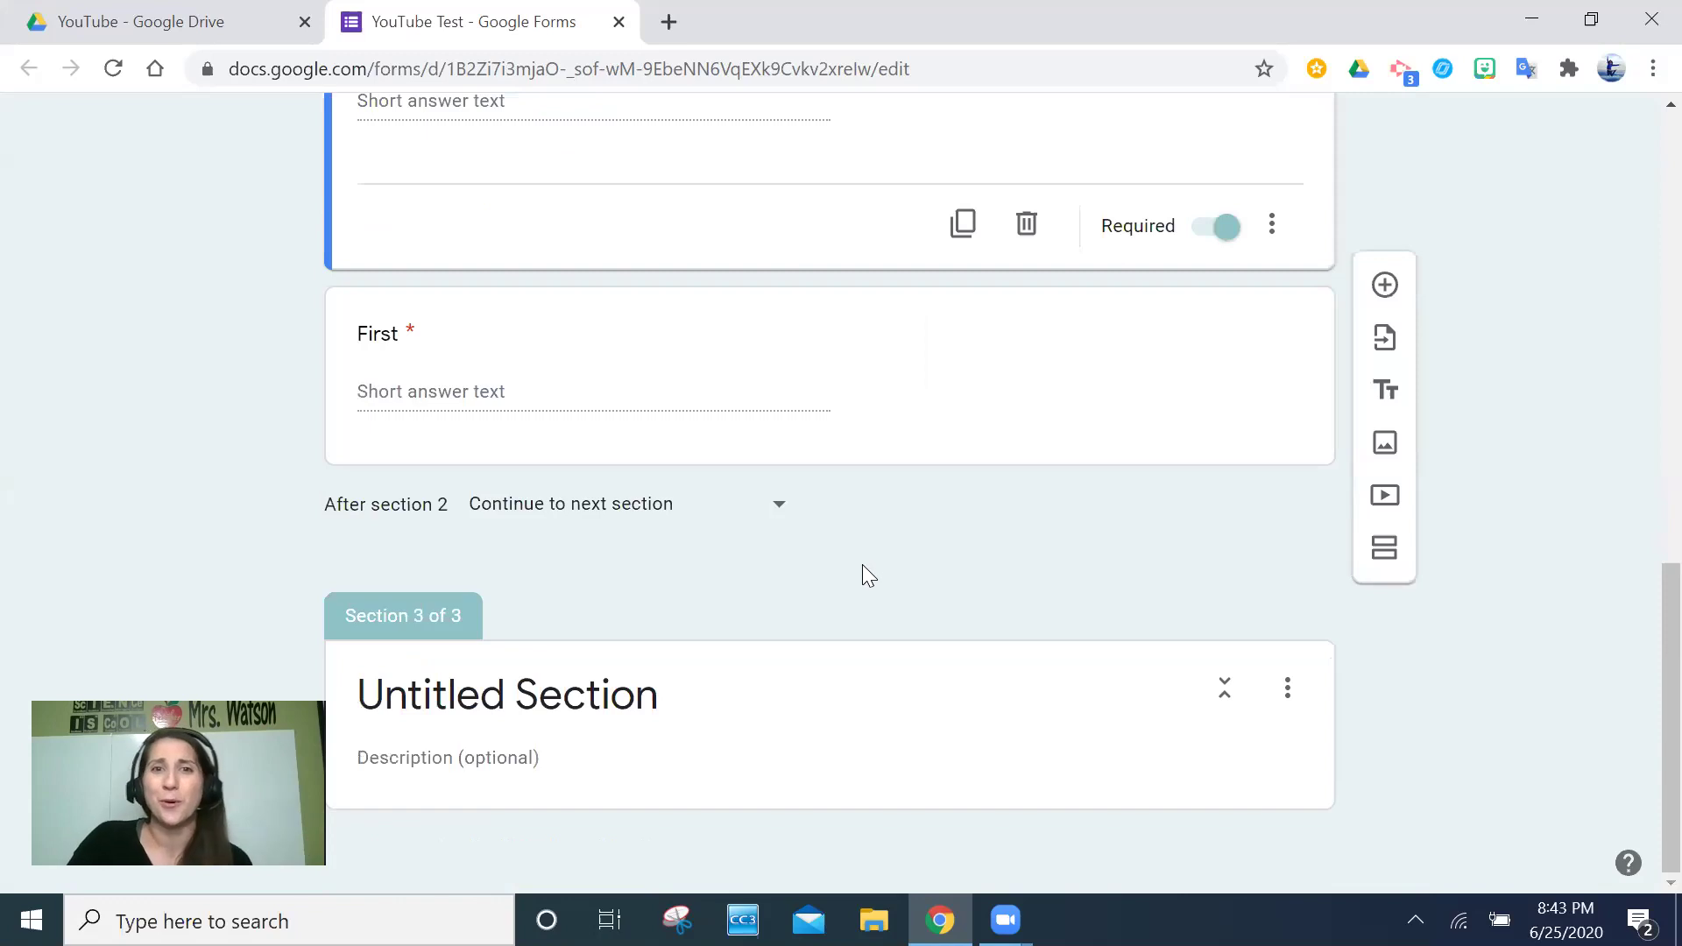
Step: Title the third section "Questions!"
click(528, 708)
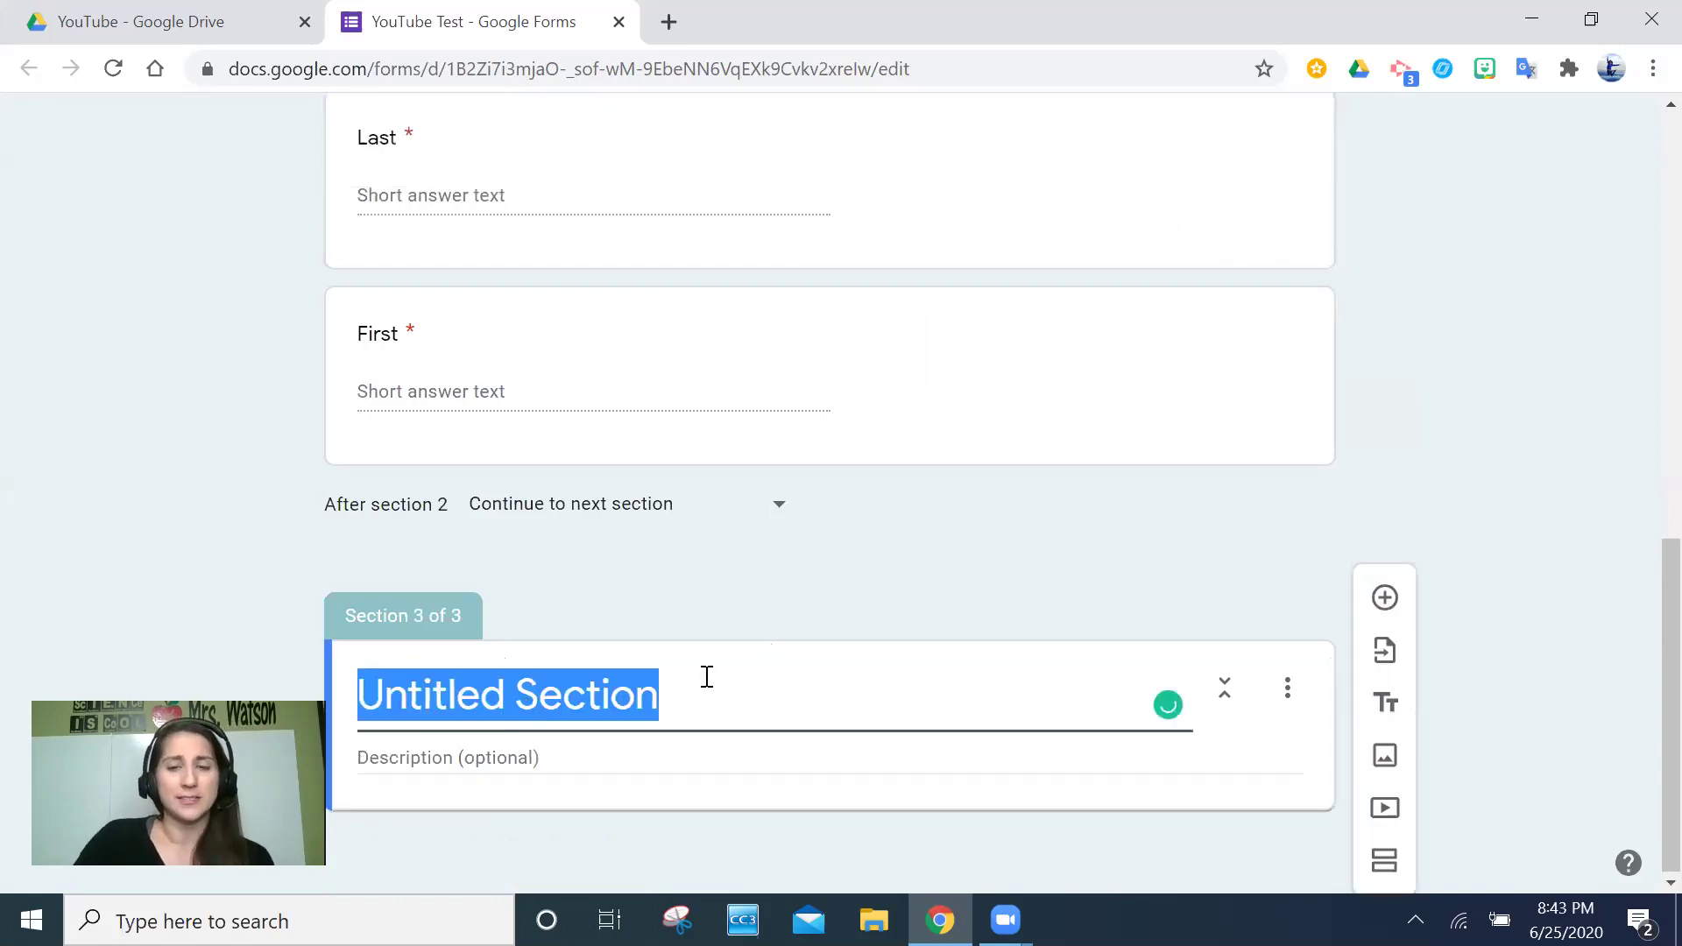
text(W)
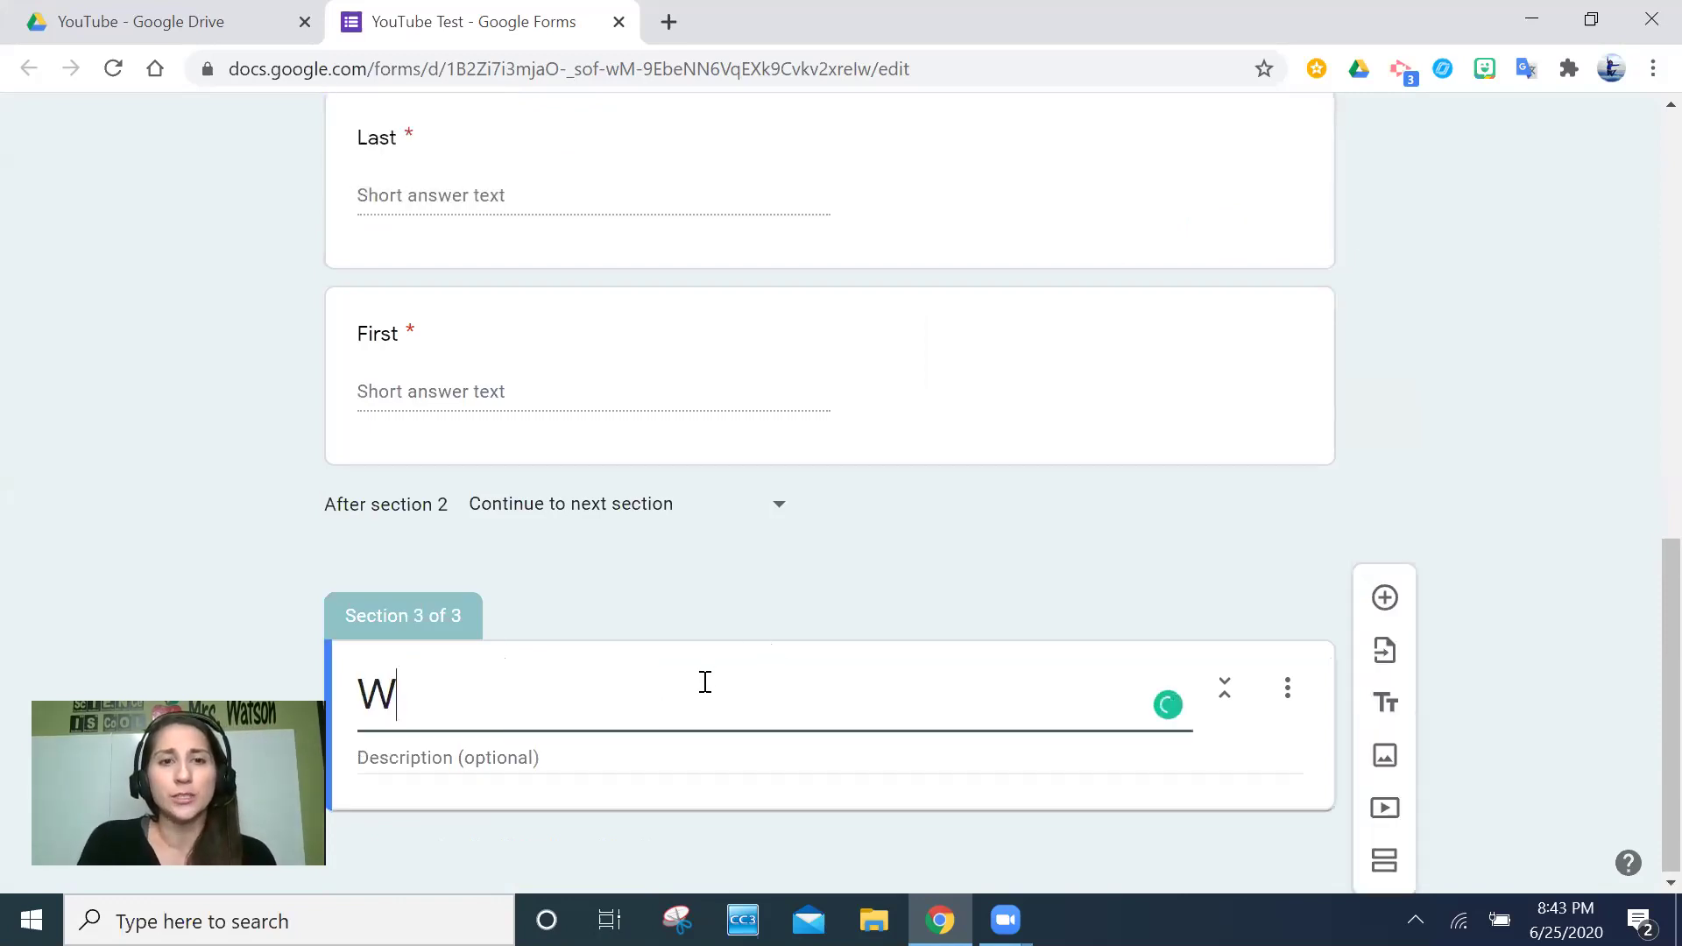
key(BackSpace)
text(Qyes)
key(BackSpace)
key(BackSpace)
key(BackSpace)
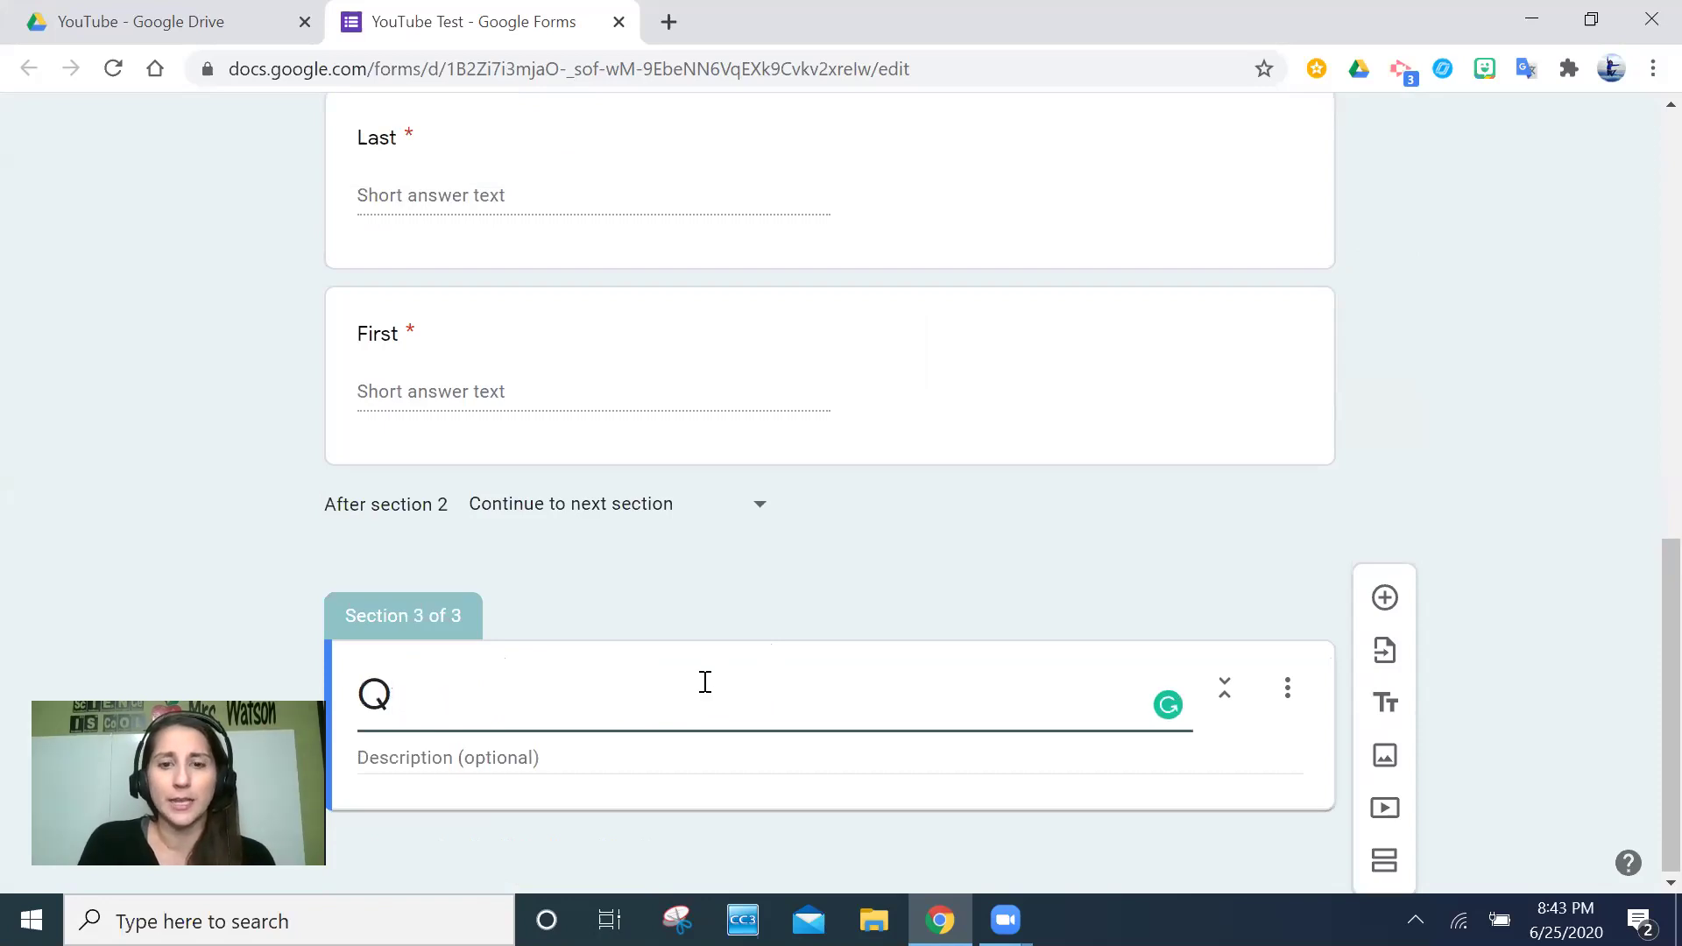
text(uestions!)
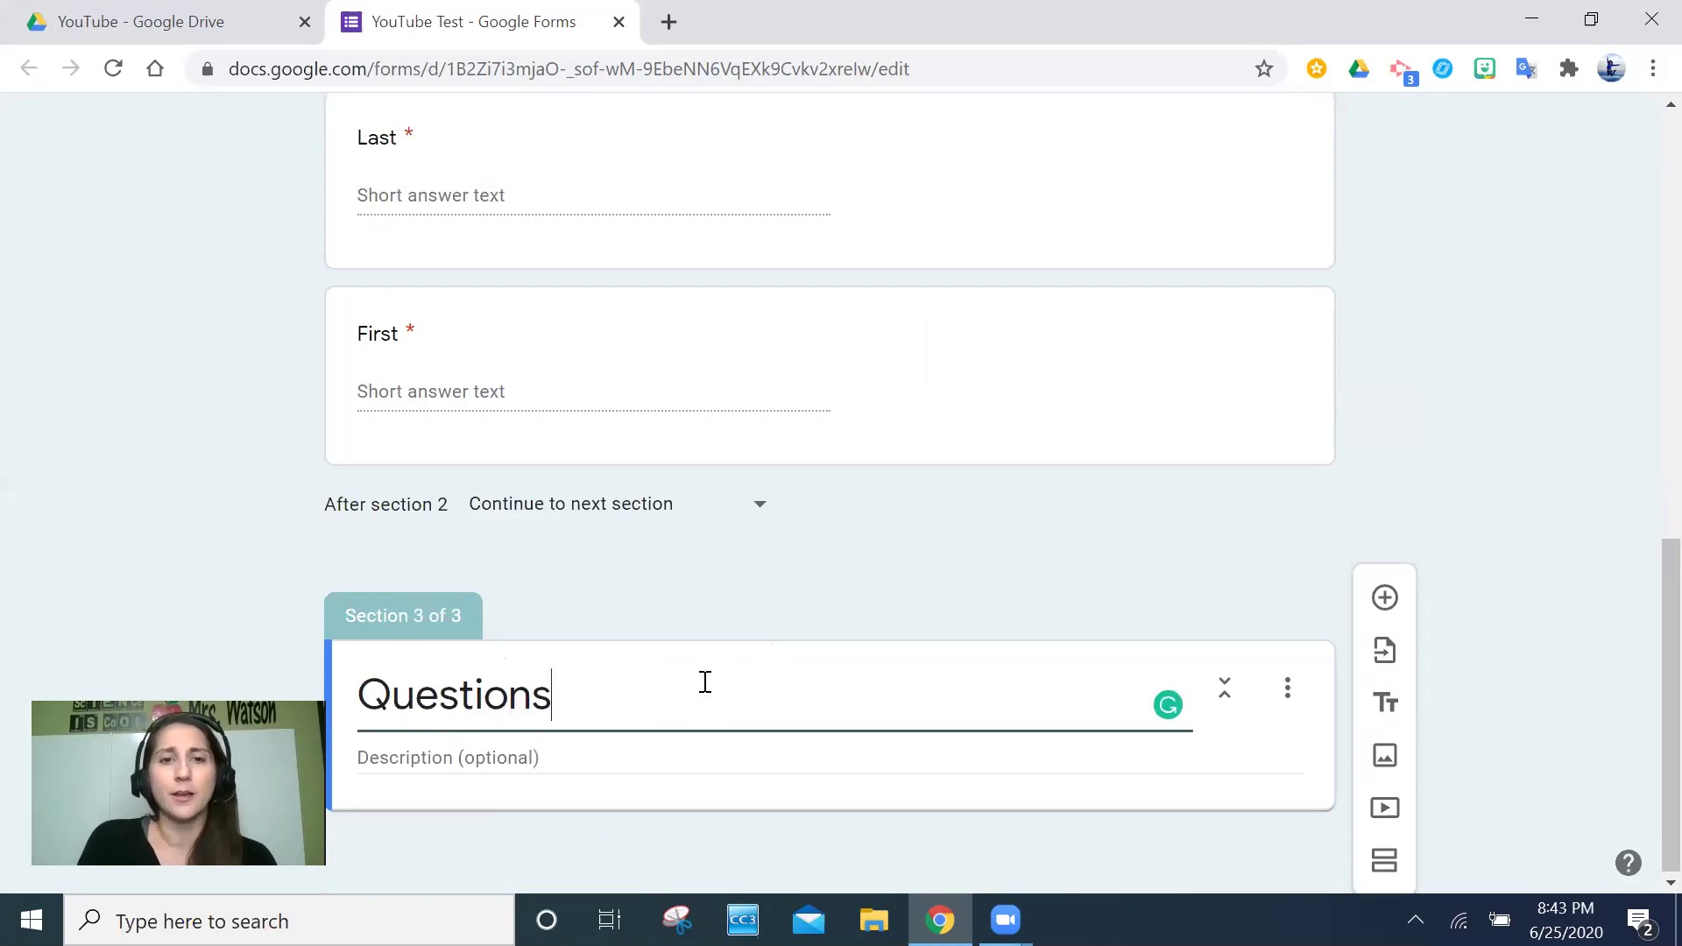
click(843, 759)
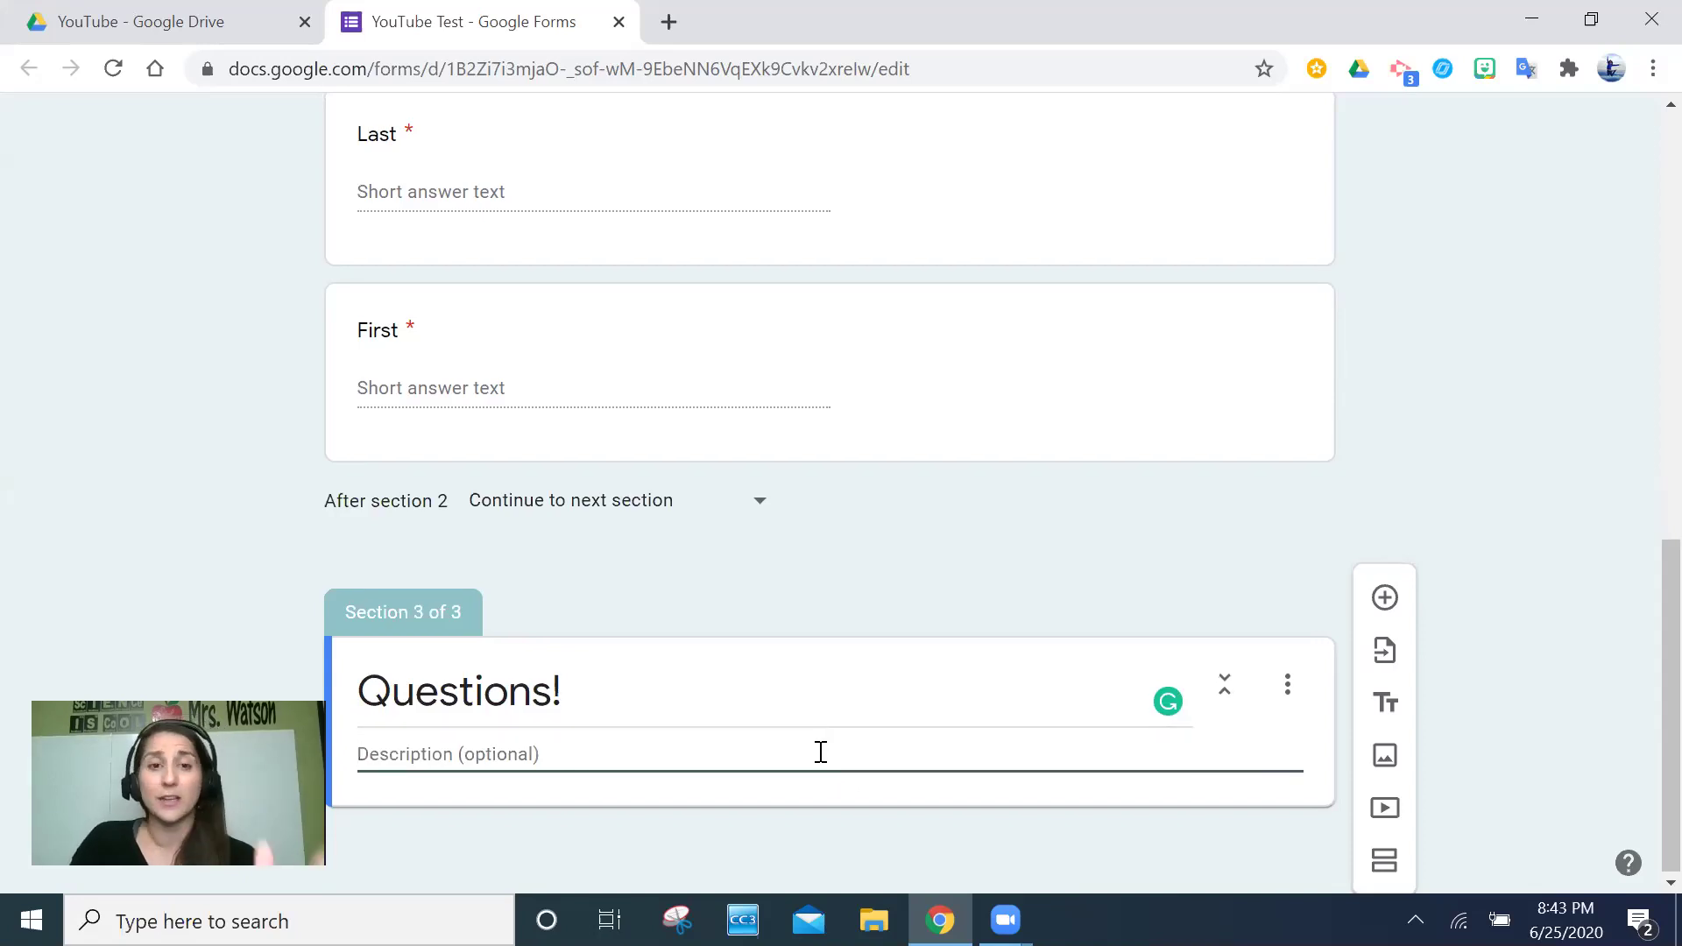
Step: Add a question to the Questions! section, try the Paragraph answer type, and set it back to Multiple choice
click(1383, 598)
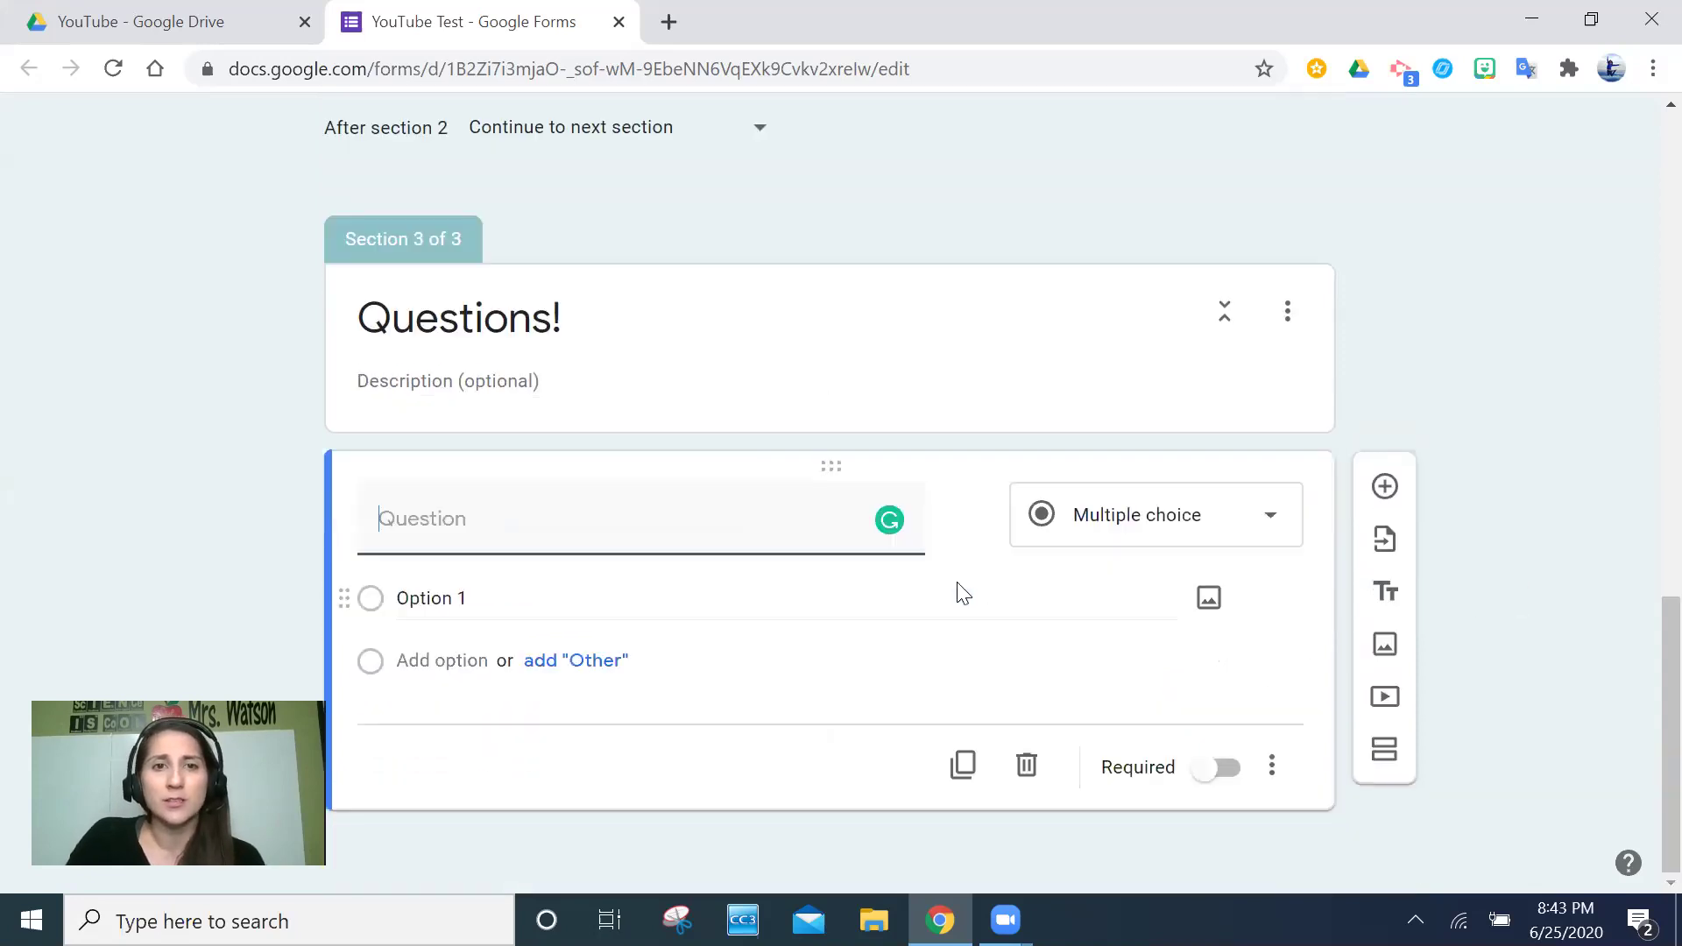
click(1166, 534)
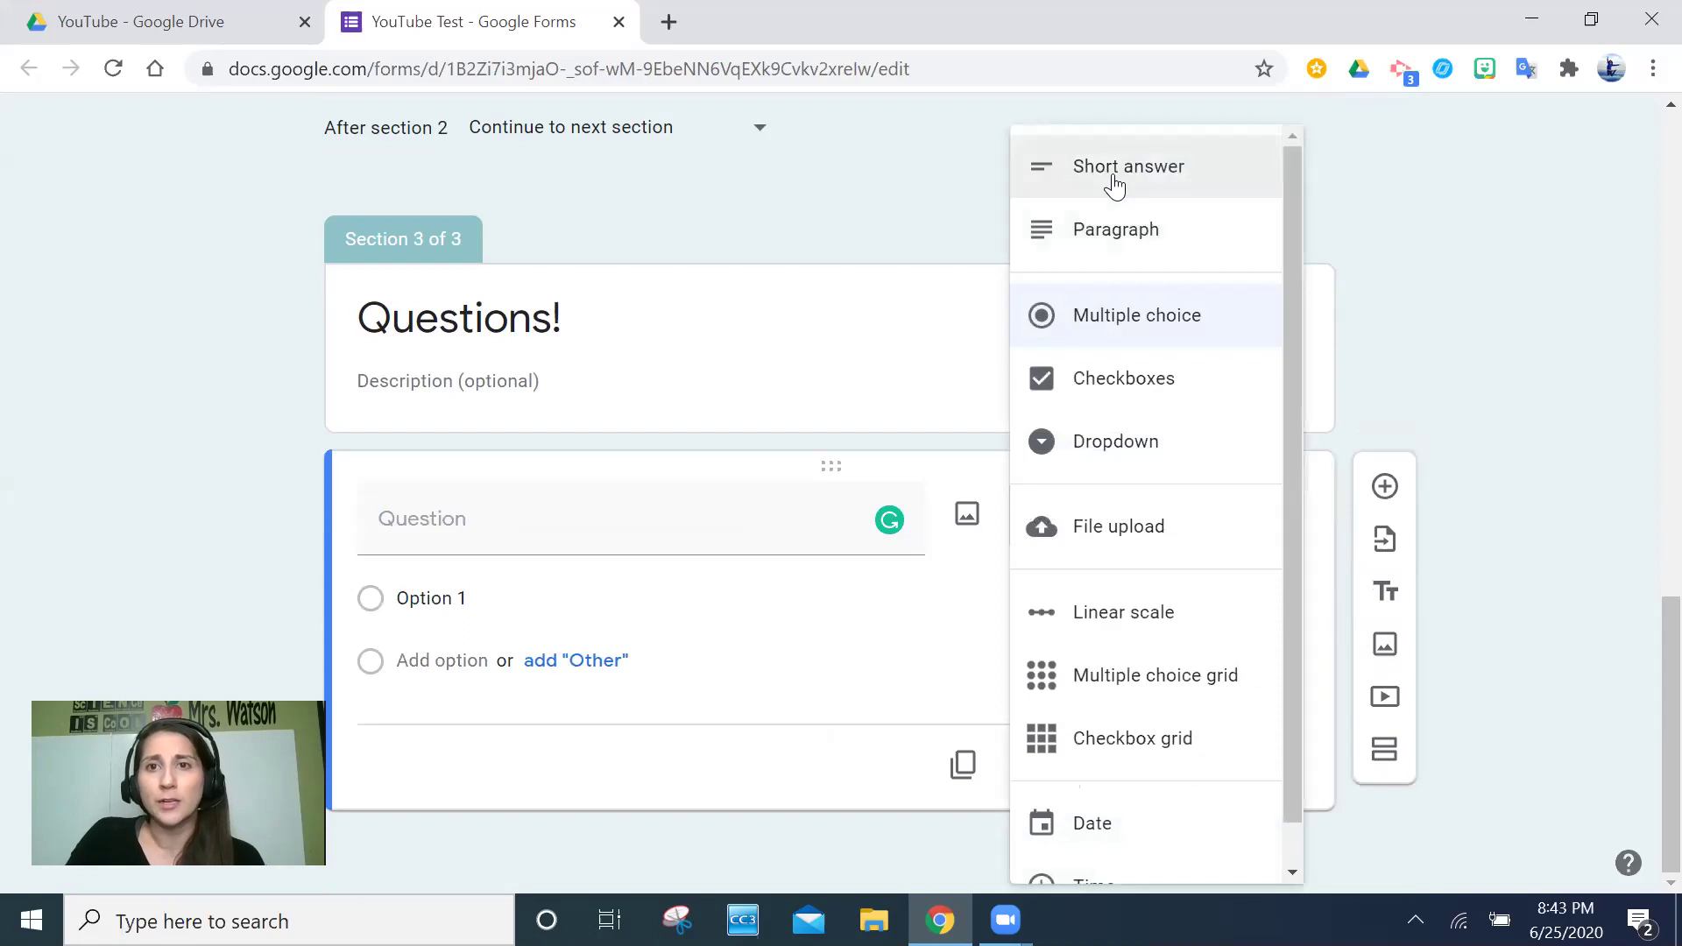
click(1122, 230)
click(1137, 555)
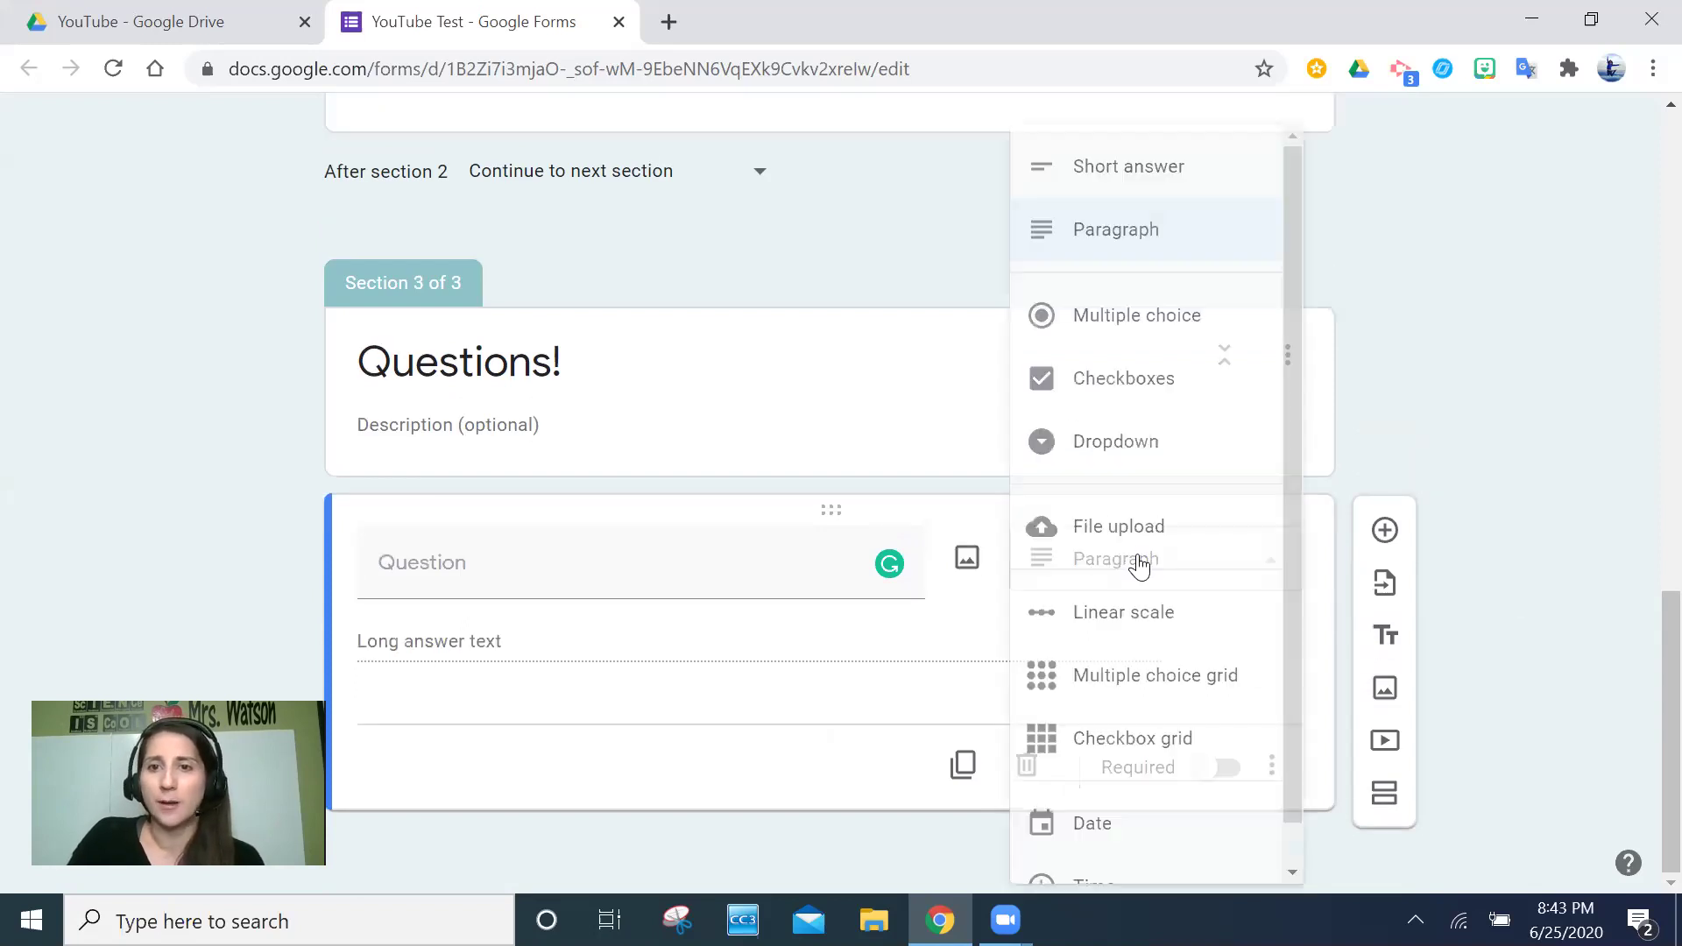
click(1142, 331)
Step: Extend the new multiple-choice question to three answer options, keeping their default texts
click(460, 598)
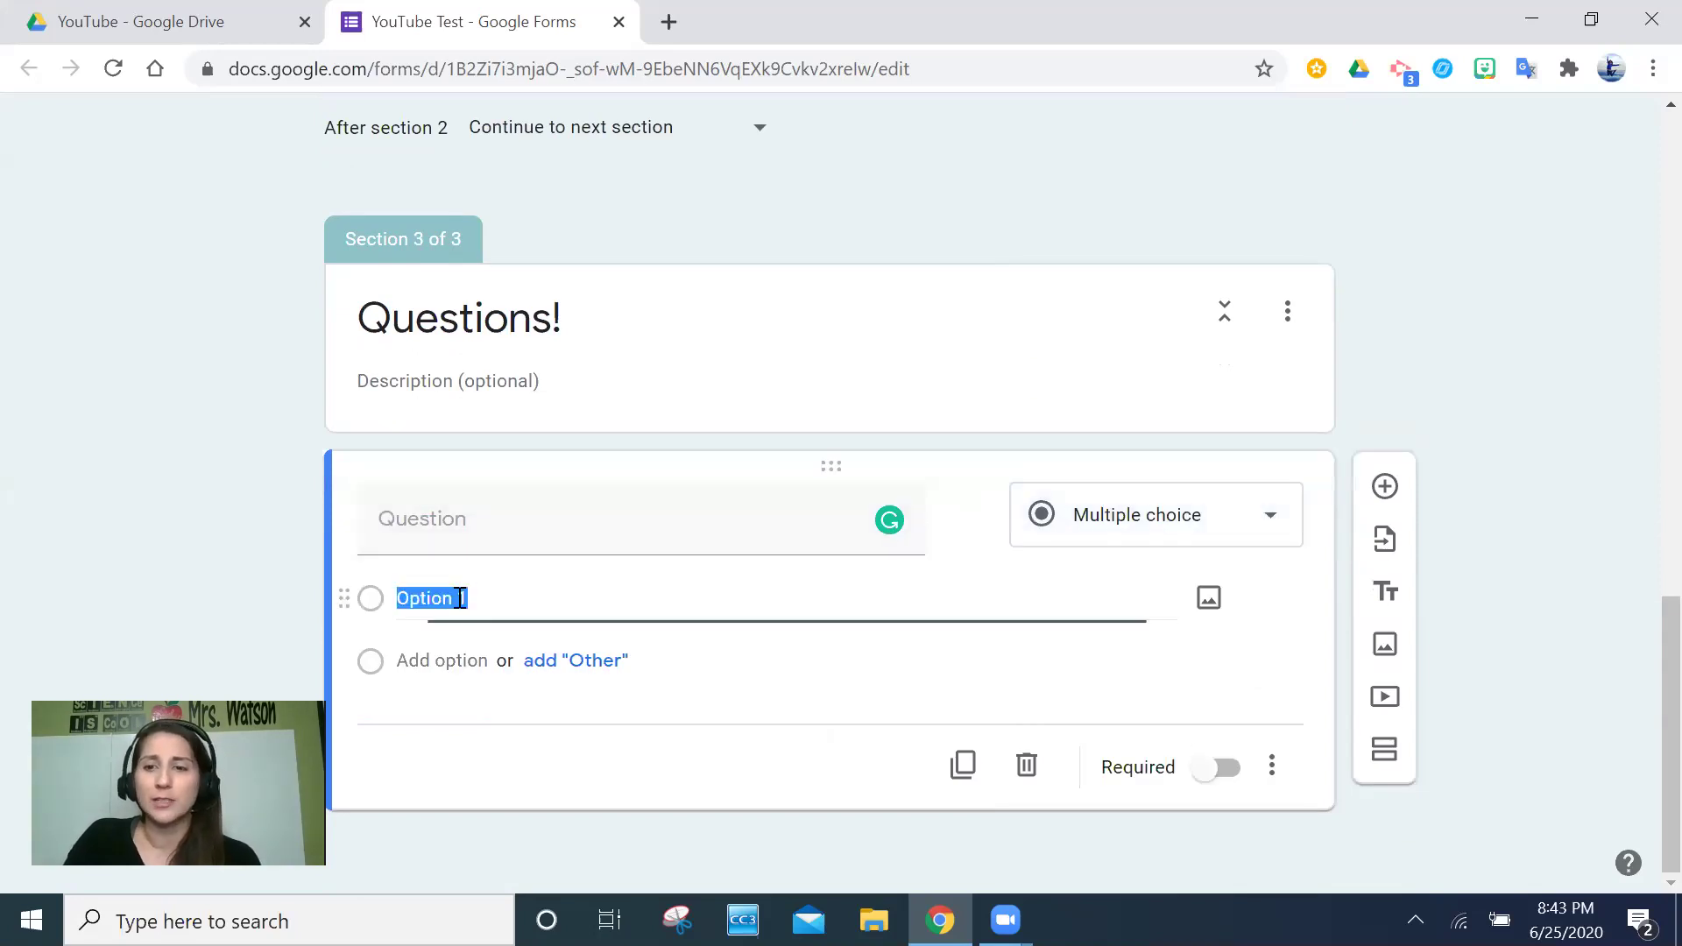
key(Return)
key(Return)
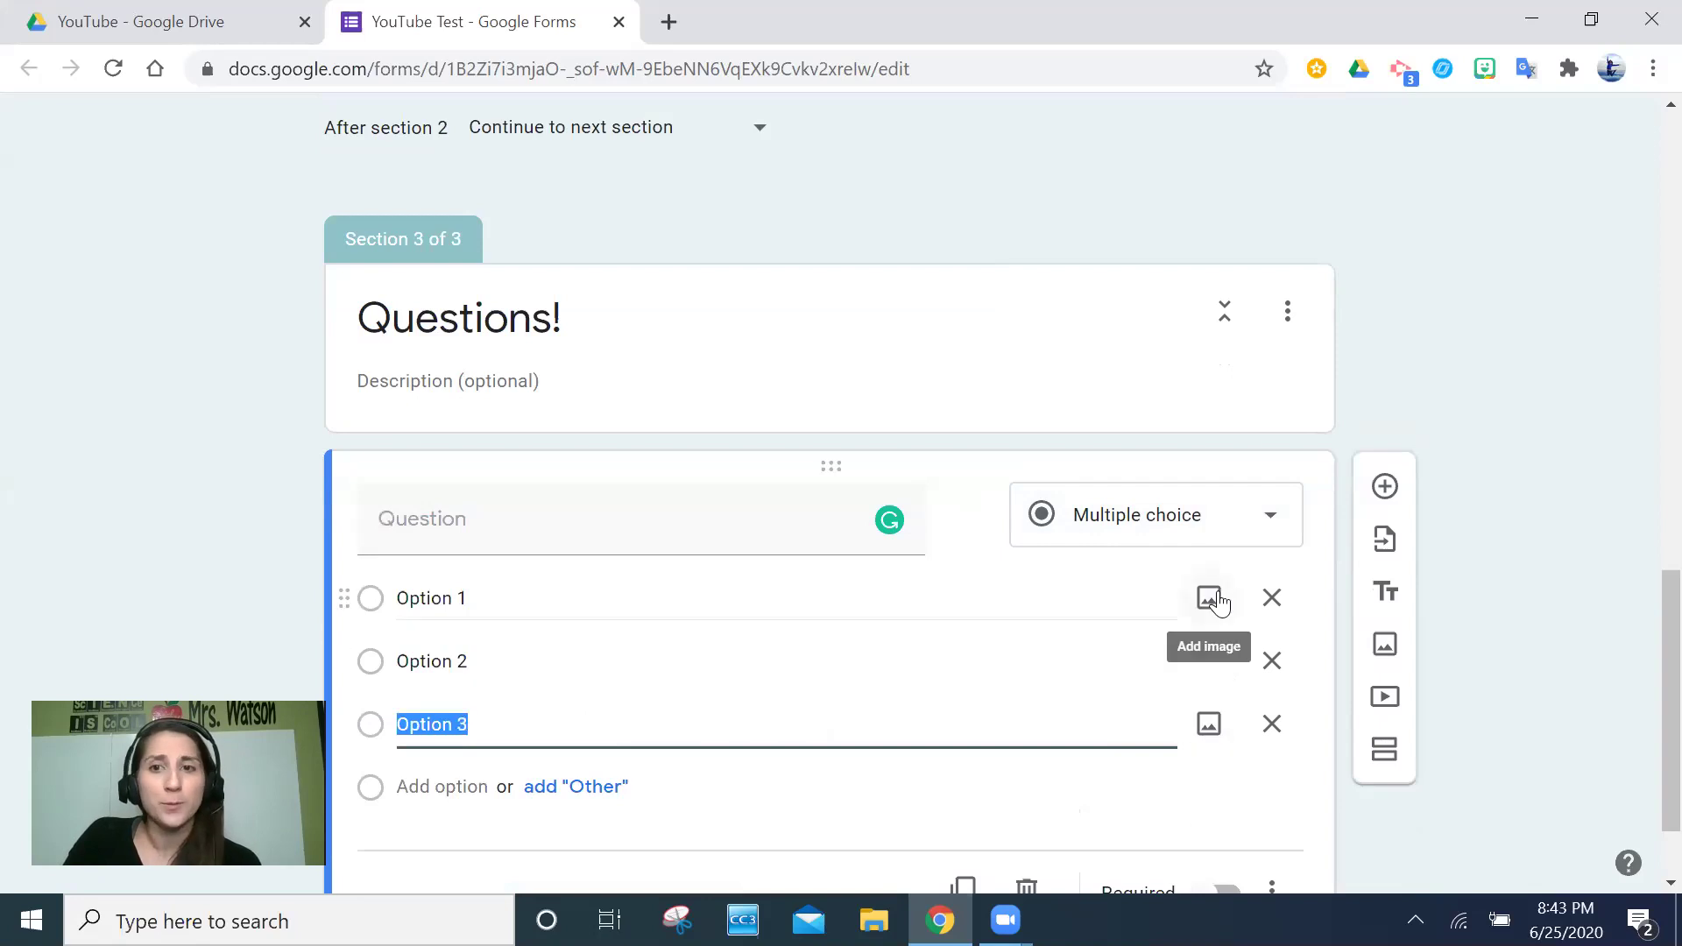
scroll(1217, 701, down, 1)
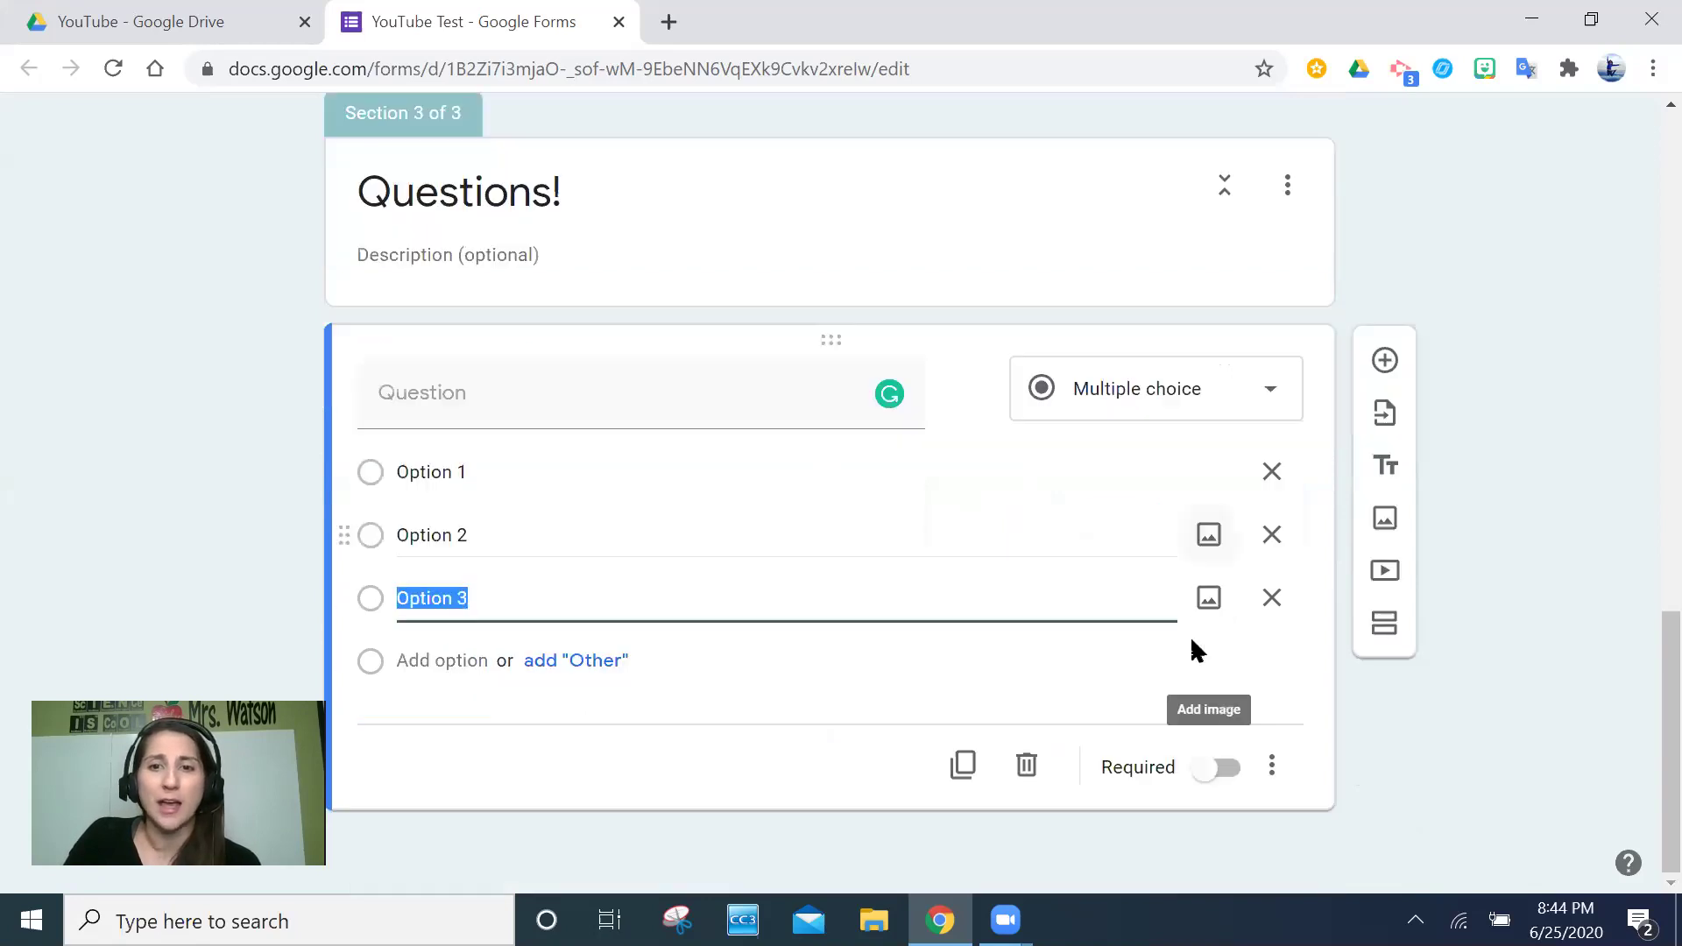
click(1222, 779)
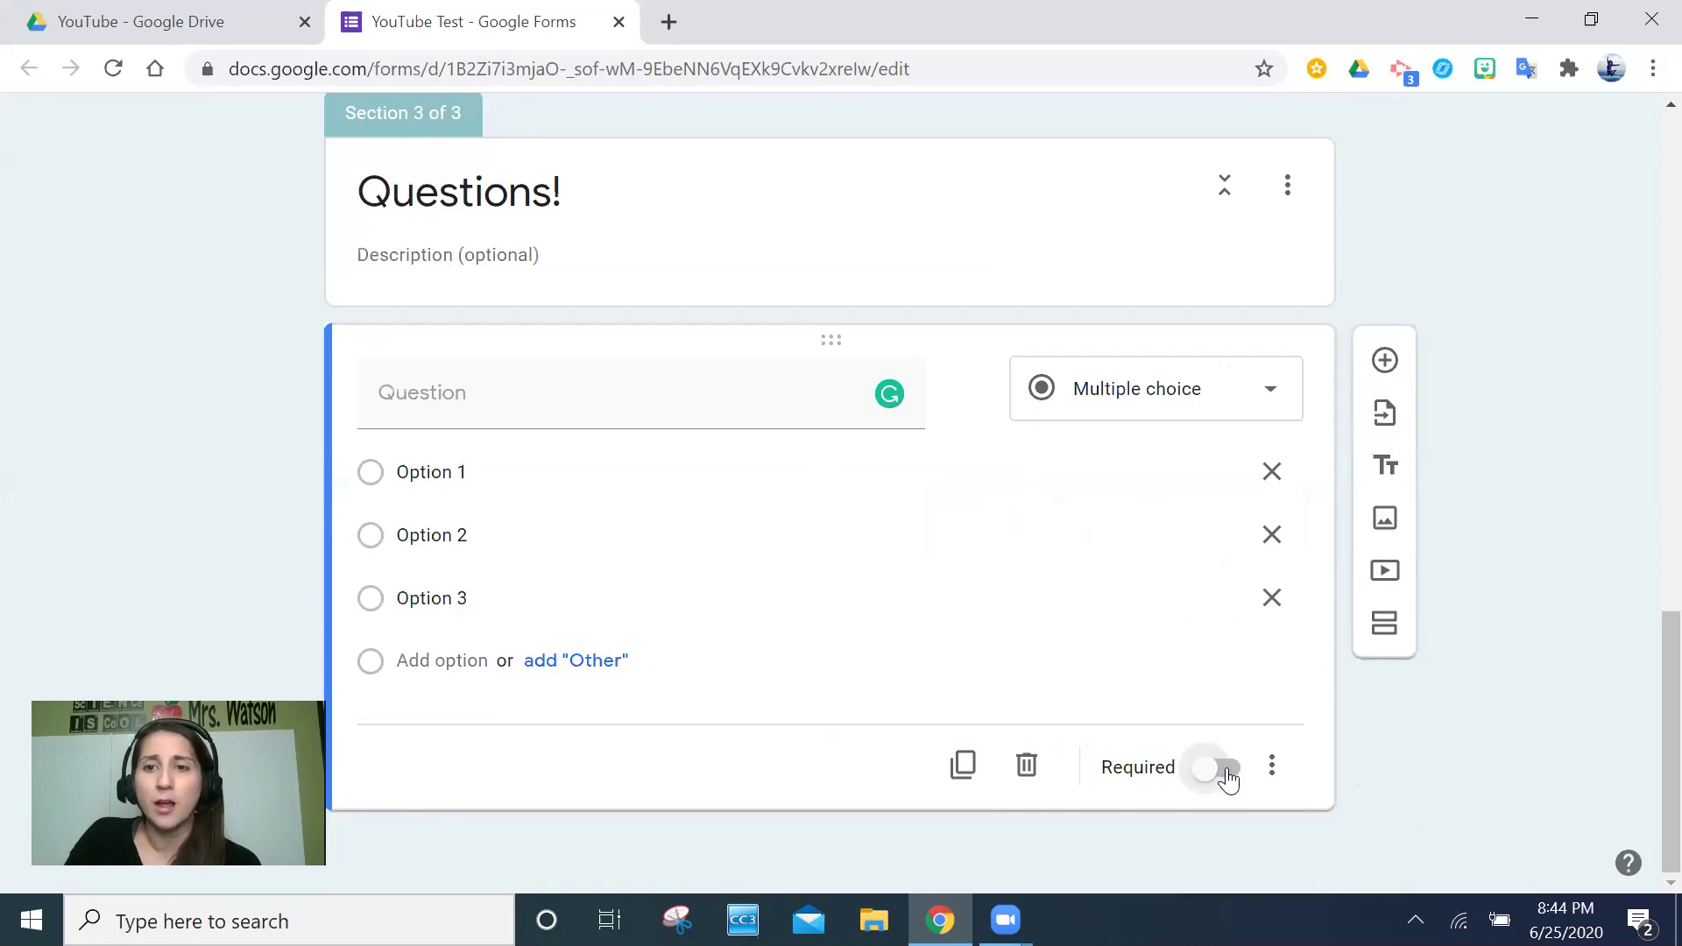
Step: Try the Checkboxes type for the three-option question and settle on Dropdown
click(1257, 398)
click(1214, 406)
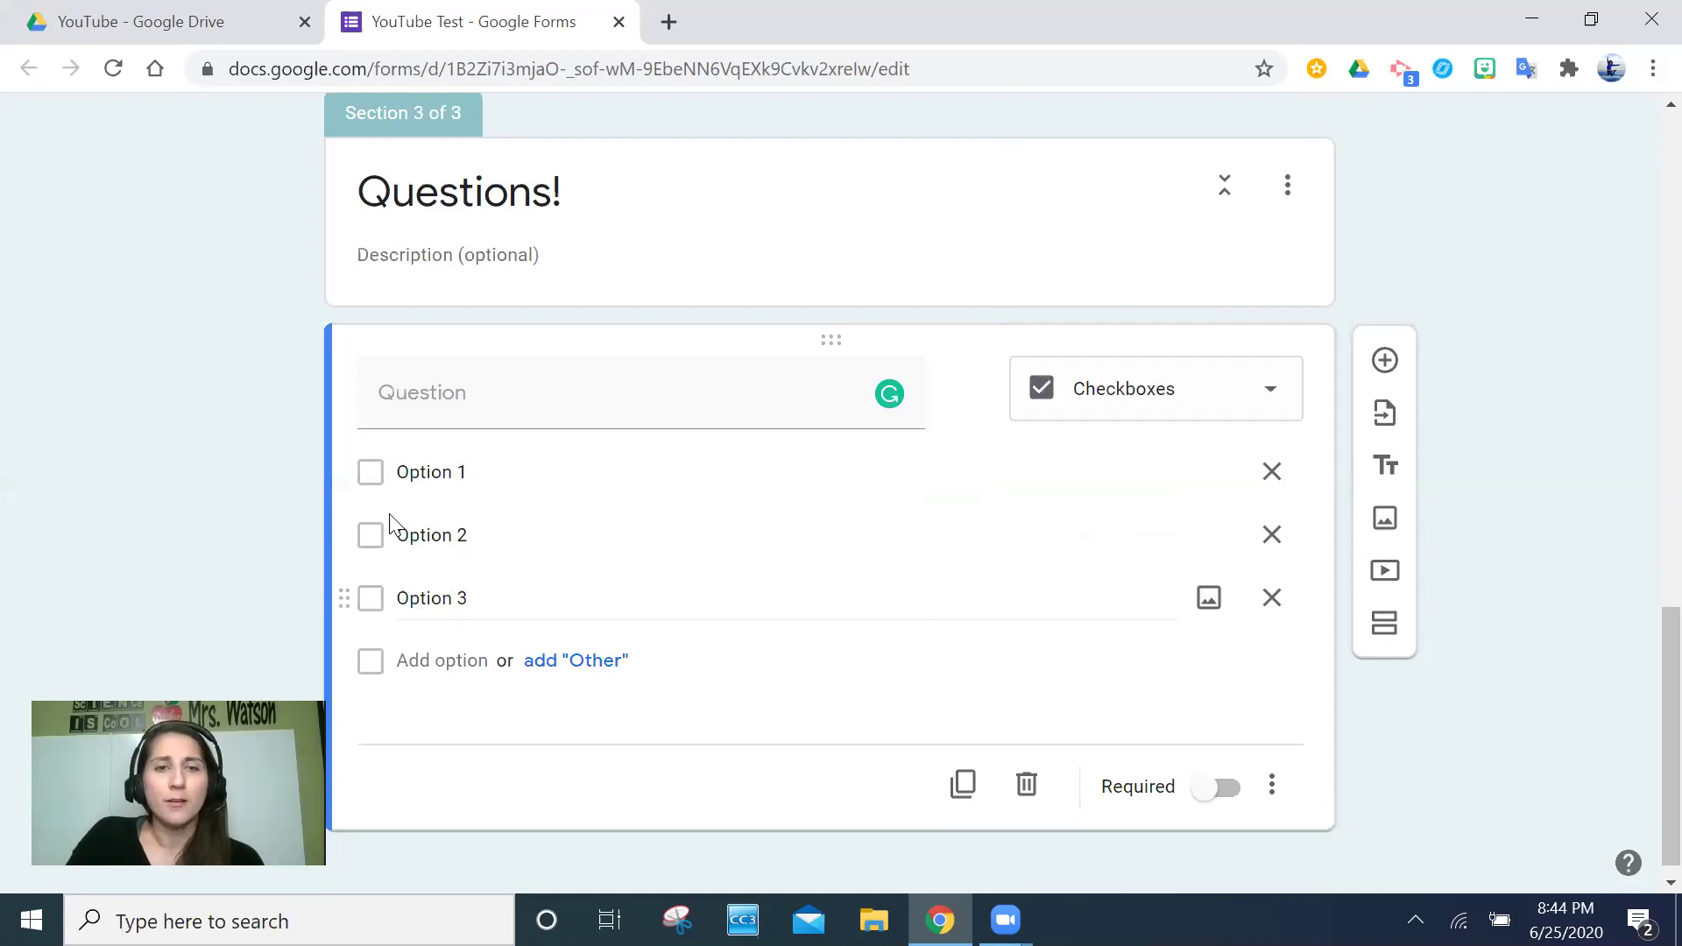
click(1220, 402)
click(1168, 460)
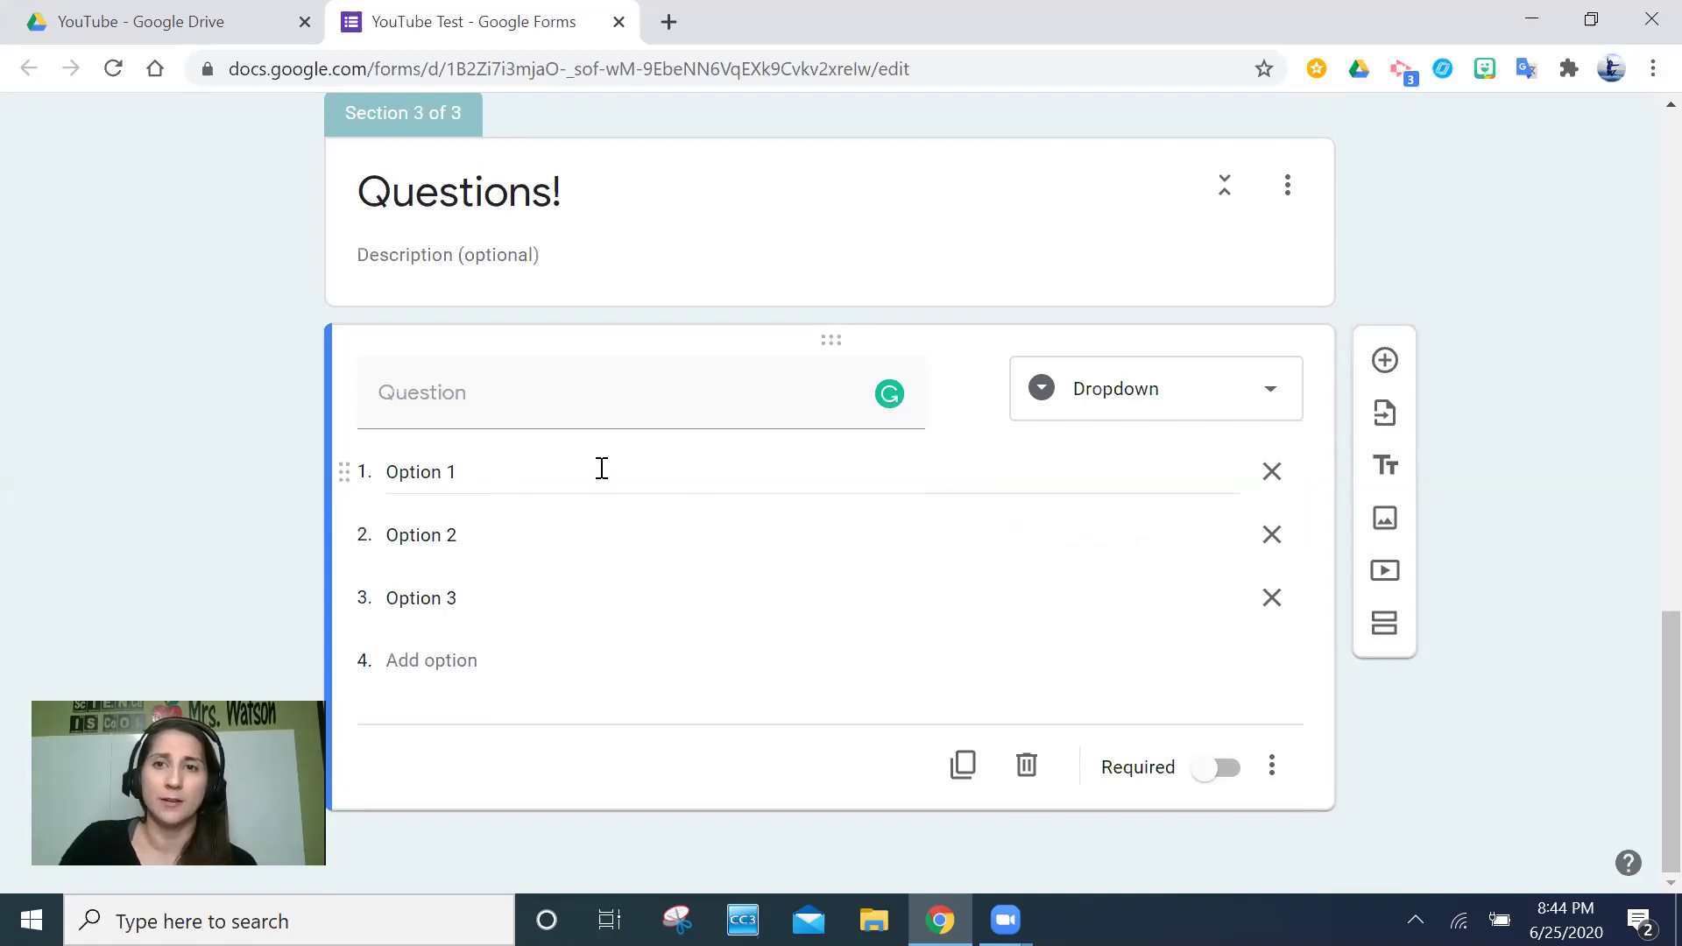
Step: Title the dropdown question "Test 1"
click(620, 416)
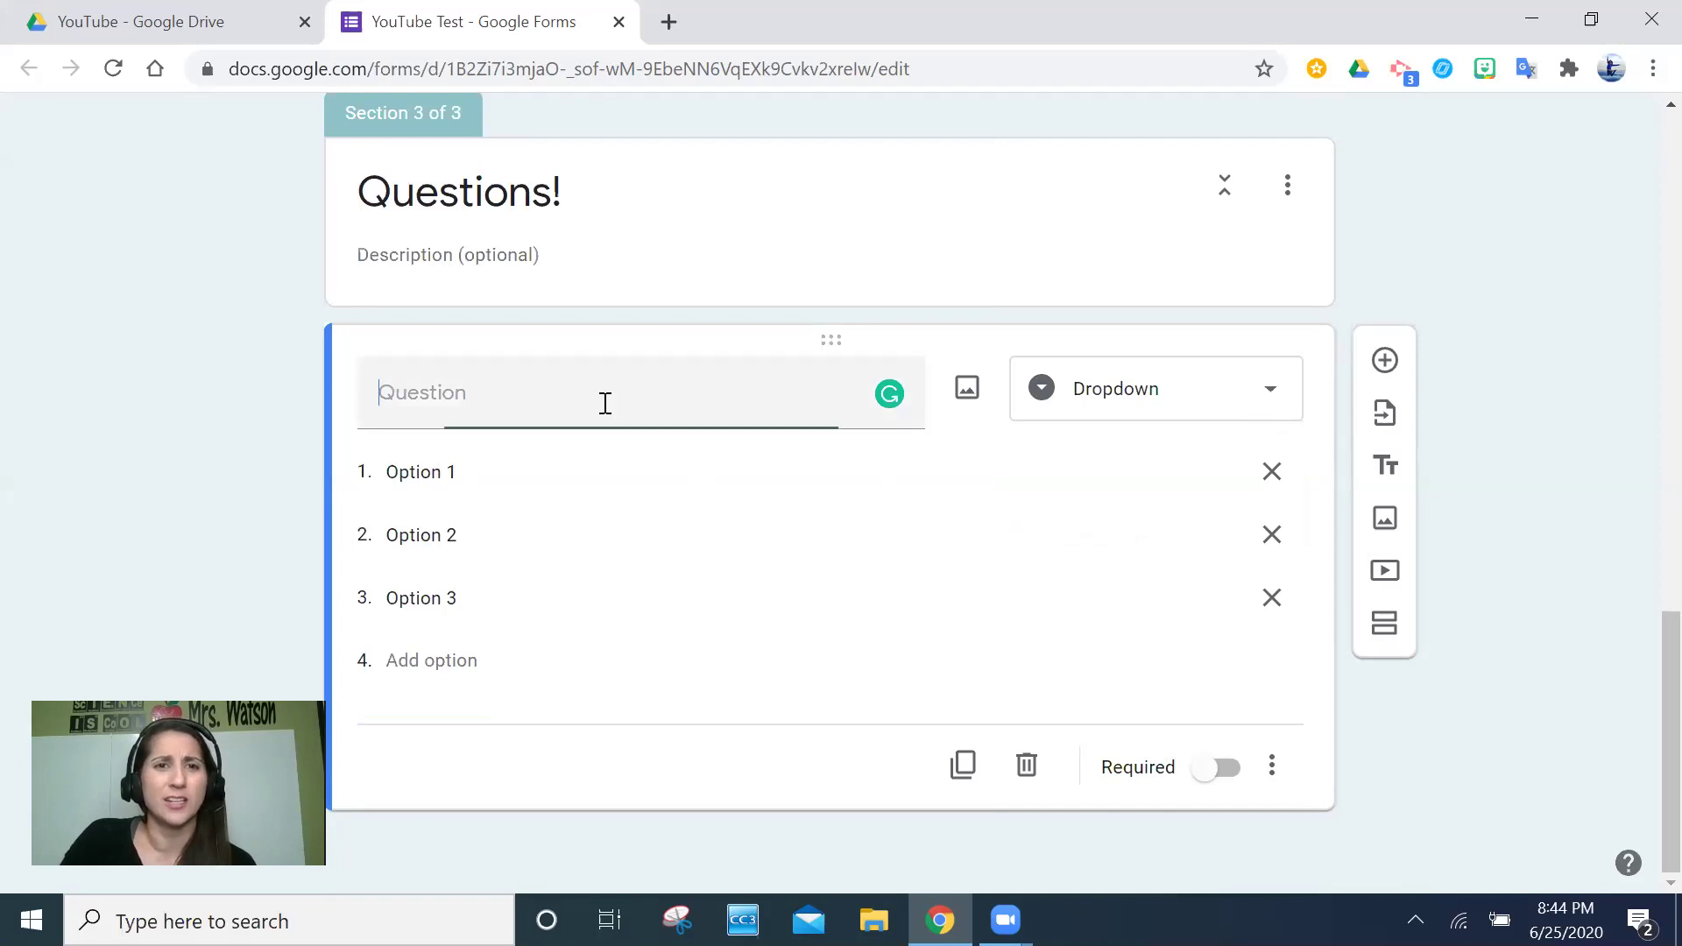
text(T)
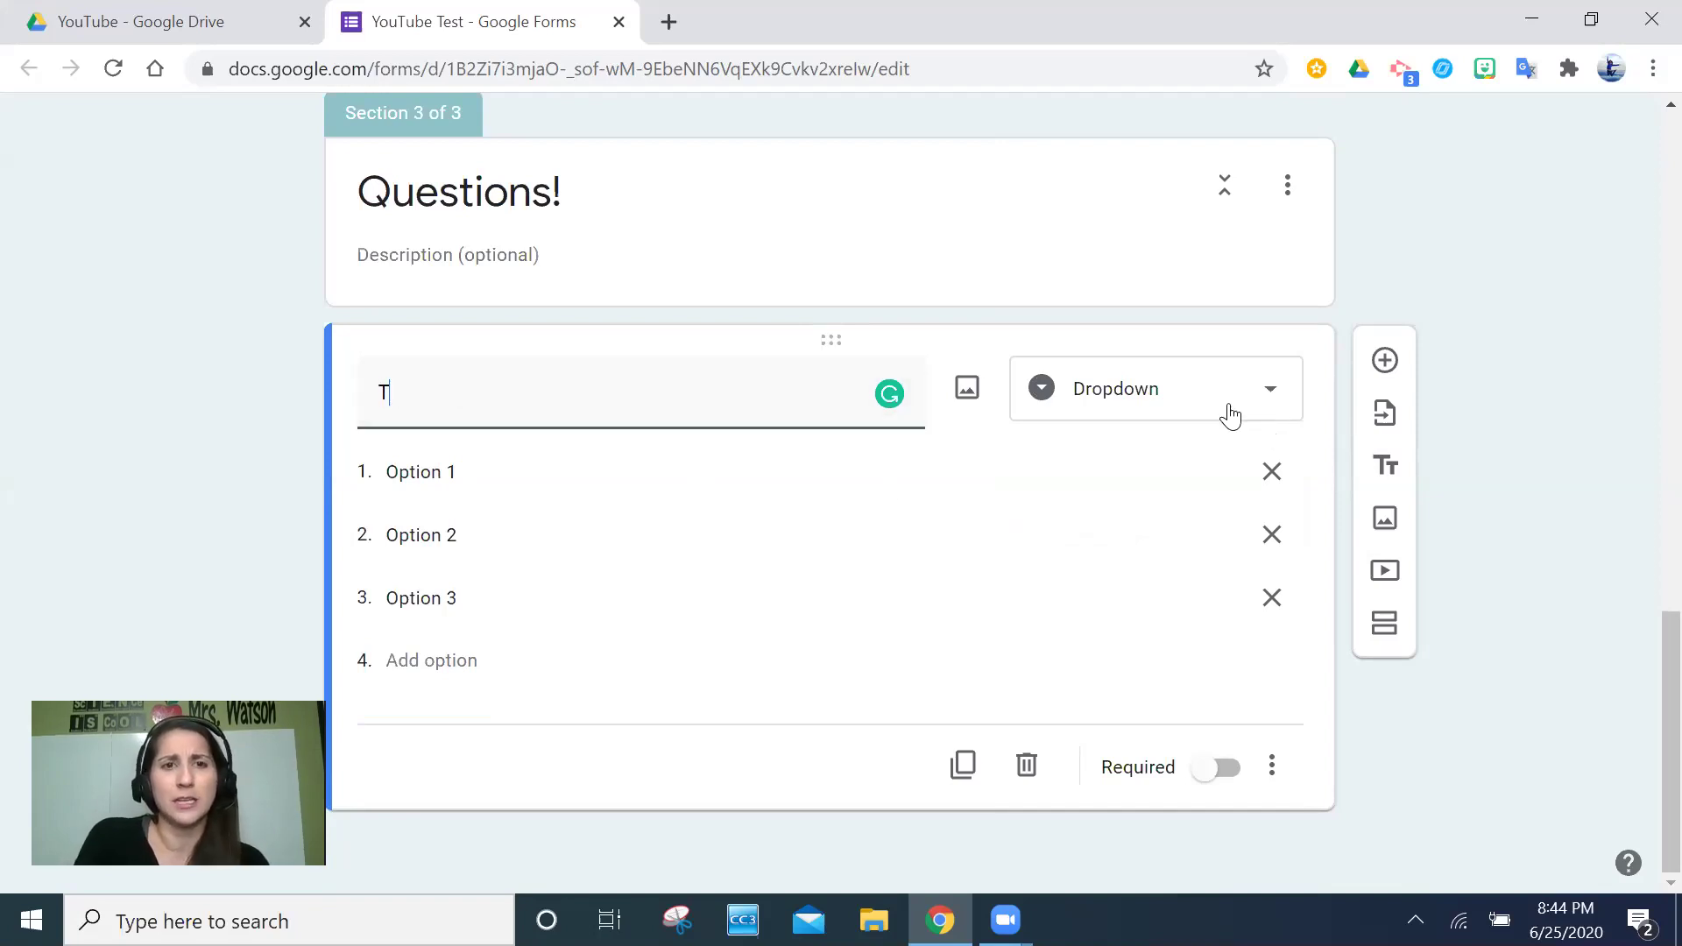
text(w)
key(BackSpace)
text(est 1)
Step: Name the dropdown question's three options "A", "B" and "Cat", and leave the question optional
click(635, 475)
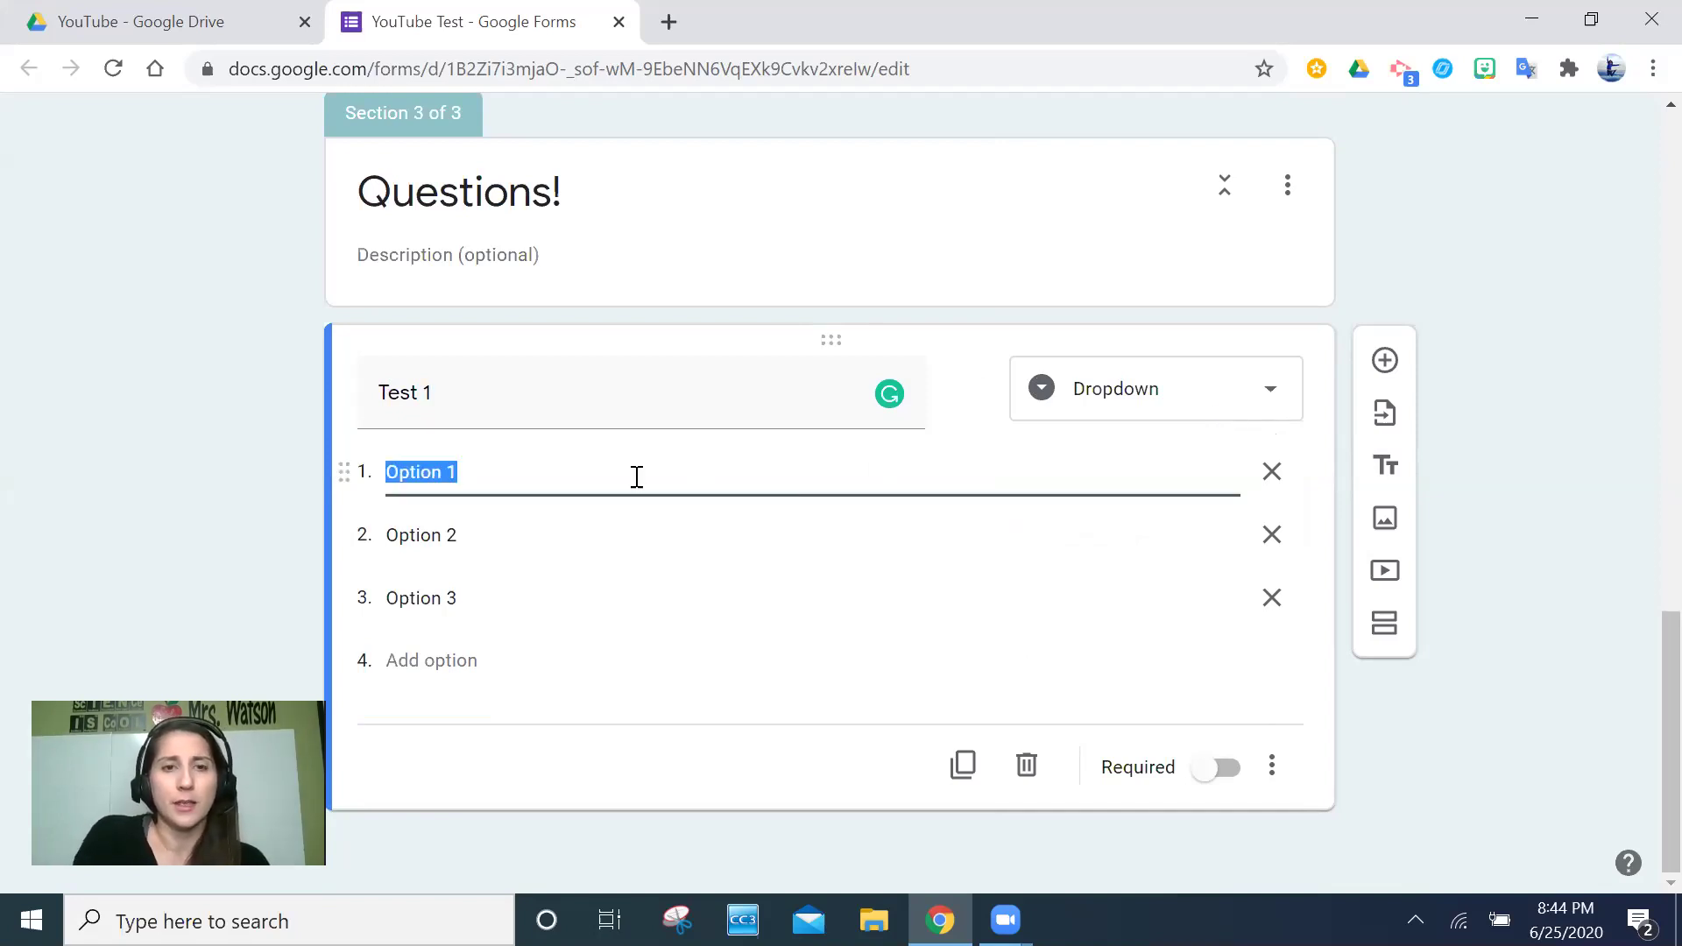
text(A)
click(611, 524)
text(B)
click(581, 587)
text(Cat)
click(1218, 769)
click(1220, 776)
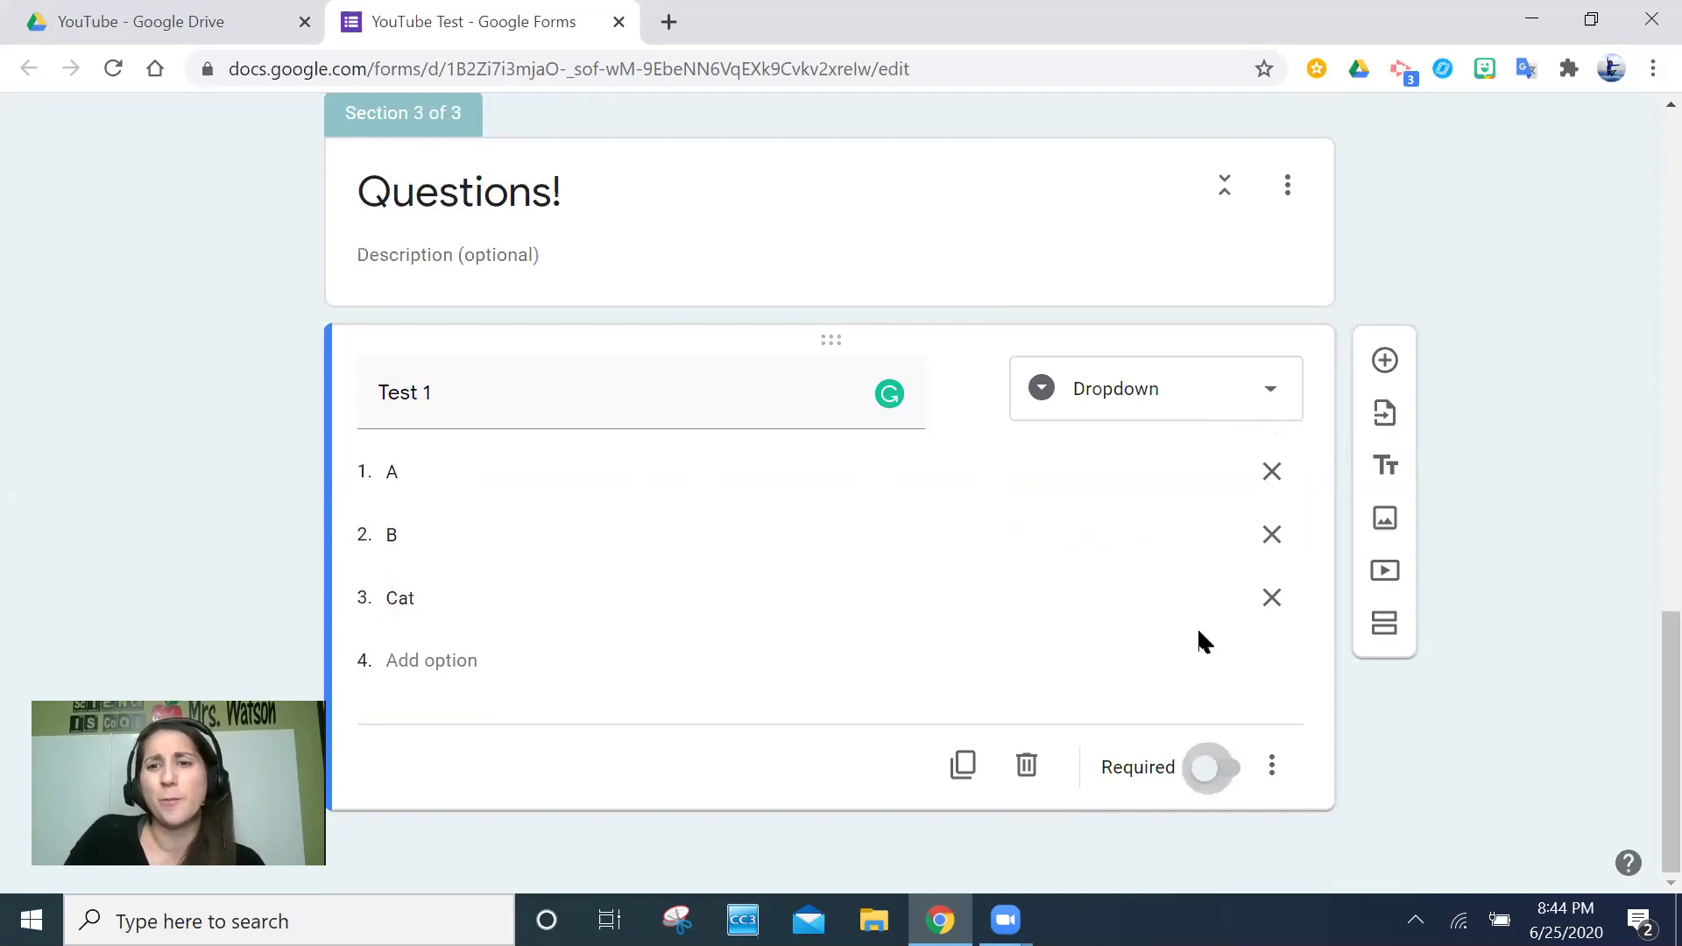
Step: Add a linear scale question after Test 1 and set its range from 1 to 10
click(1384, 360)
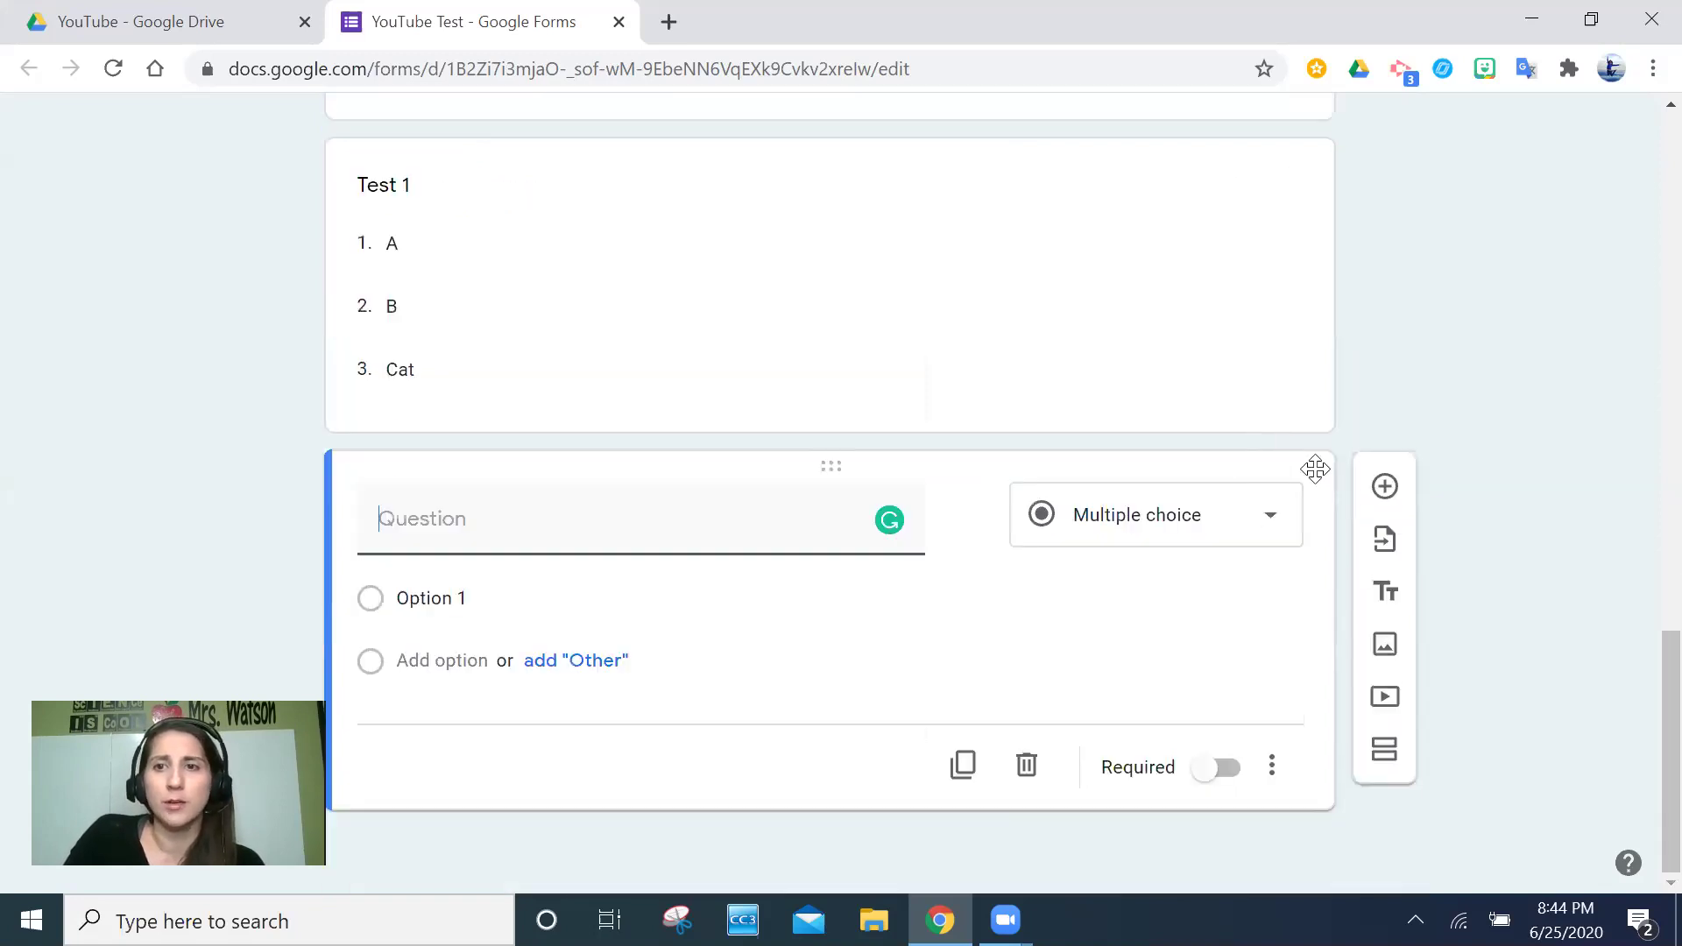
click(1238, 545)
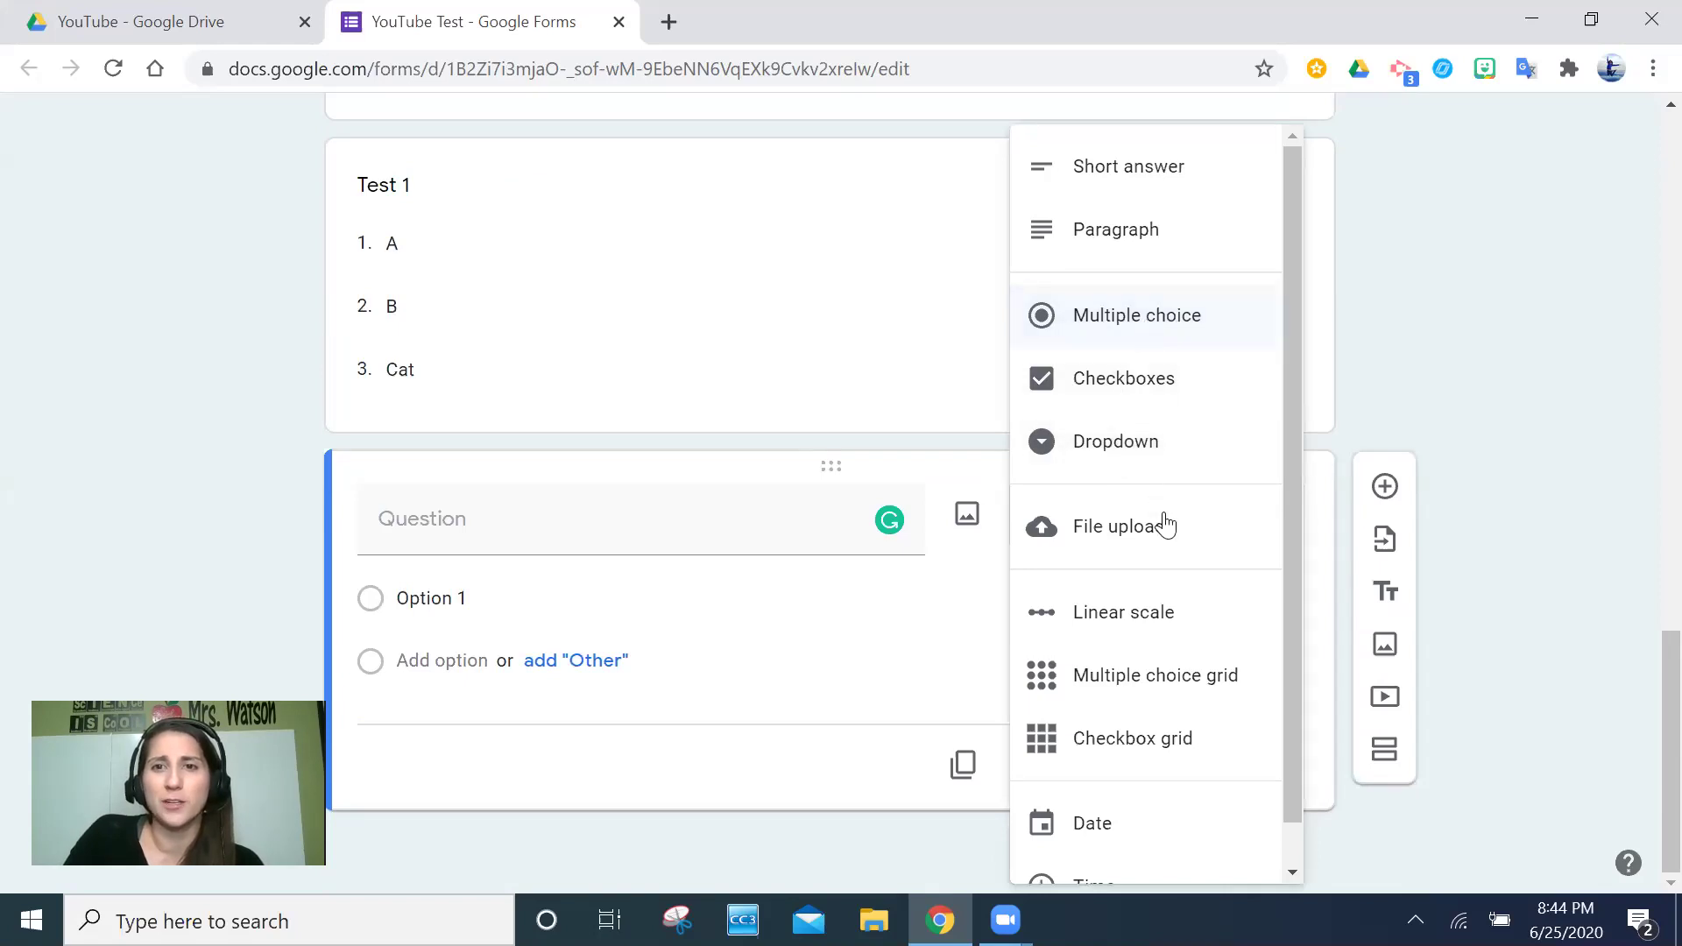
click(1175, 615)
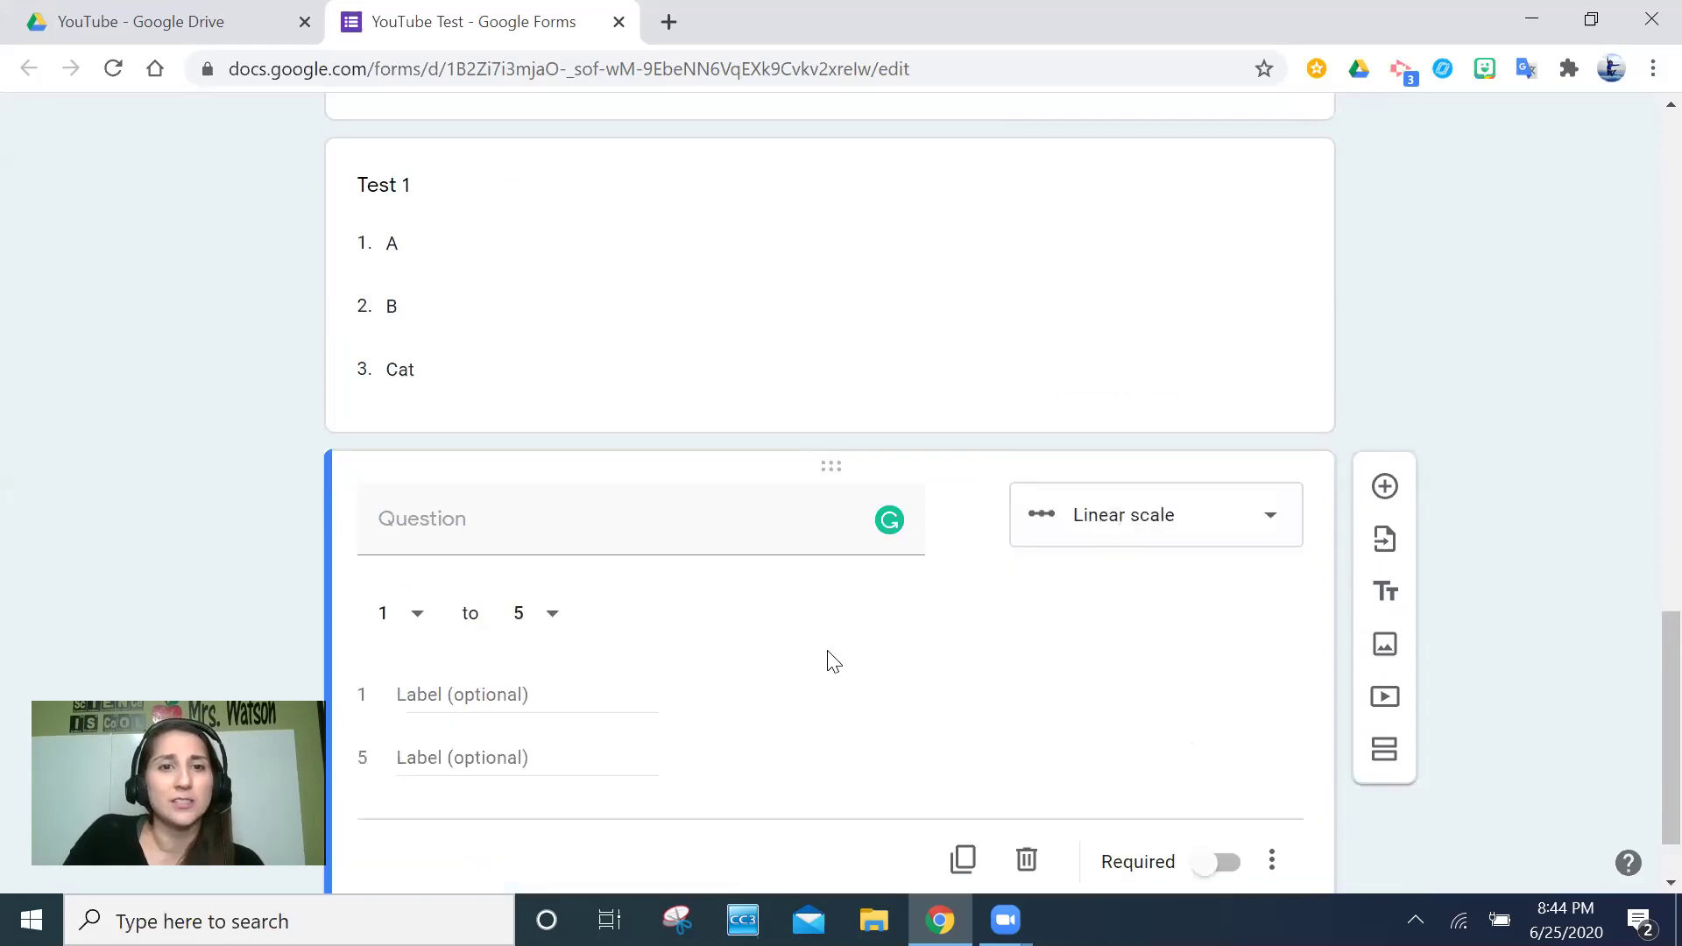
click(548, 622)
click(519, 824)
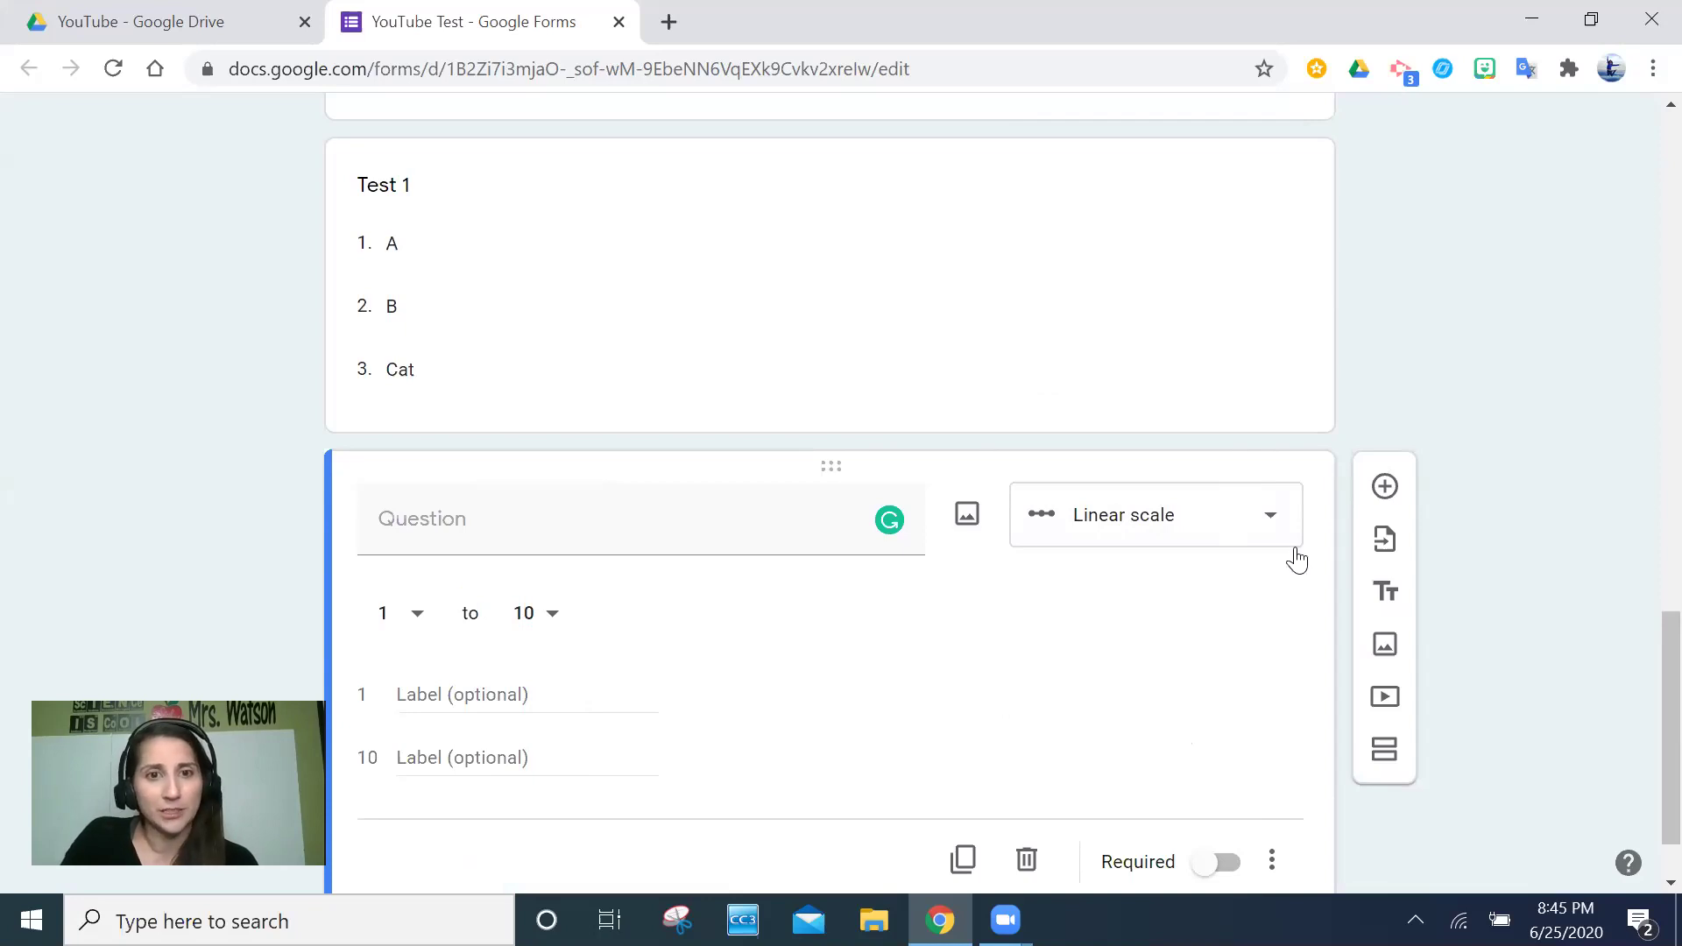
Step: Change the untitled question to a multiple choice grid, naming its first row "Definition" and first column "Vocab"
click(1266, 527)
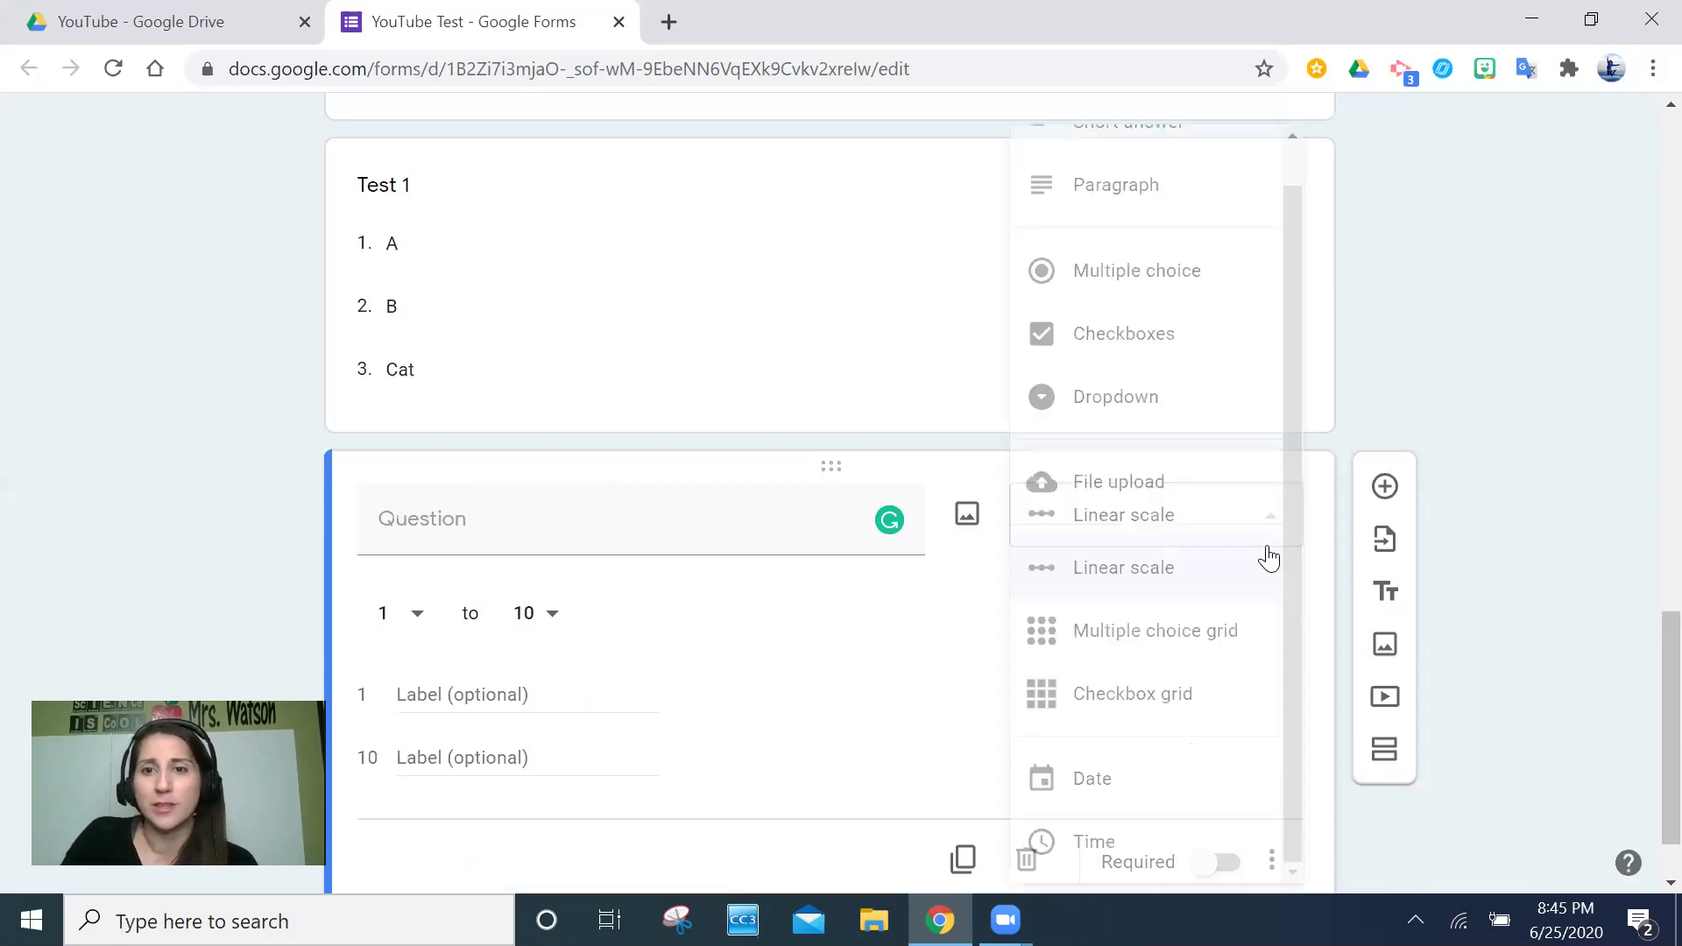
click(1216, 639)
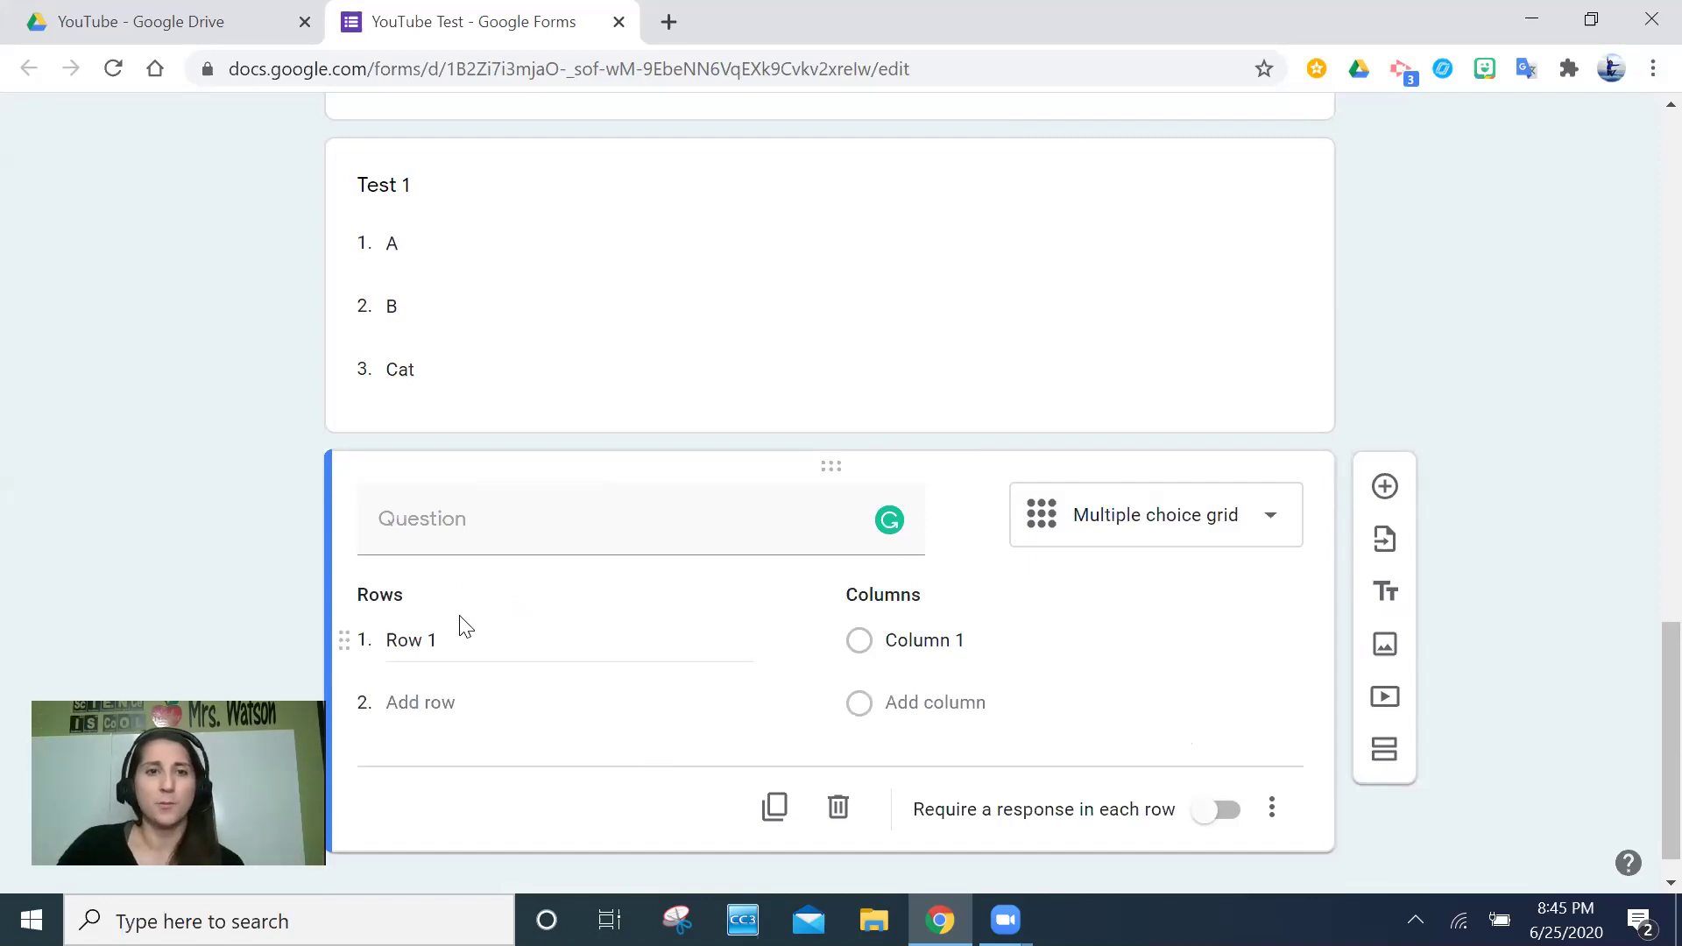
click(397, 646)
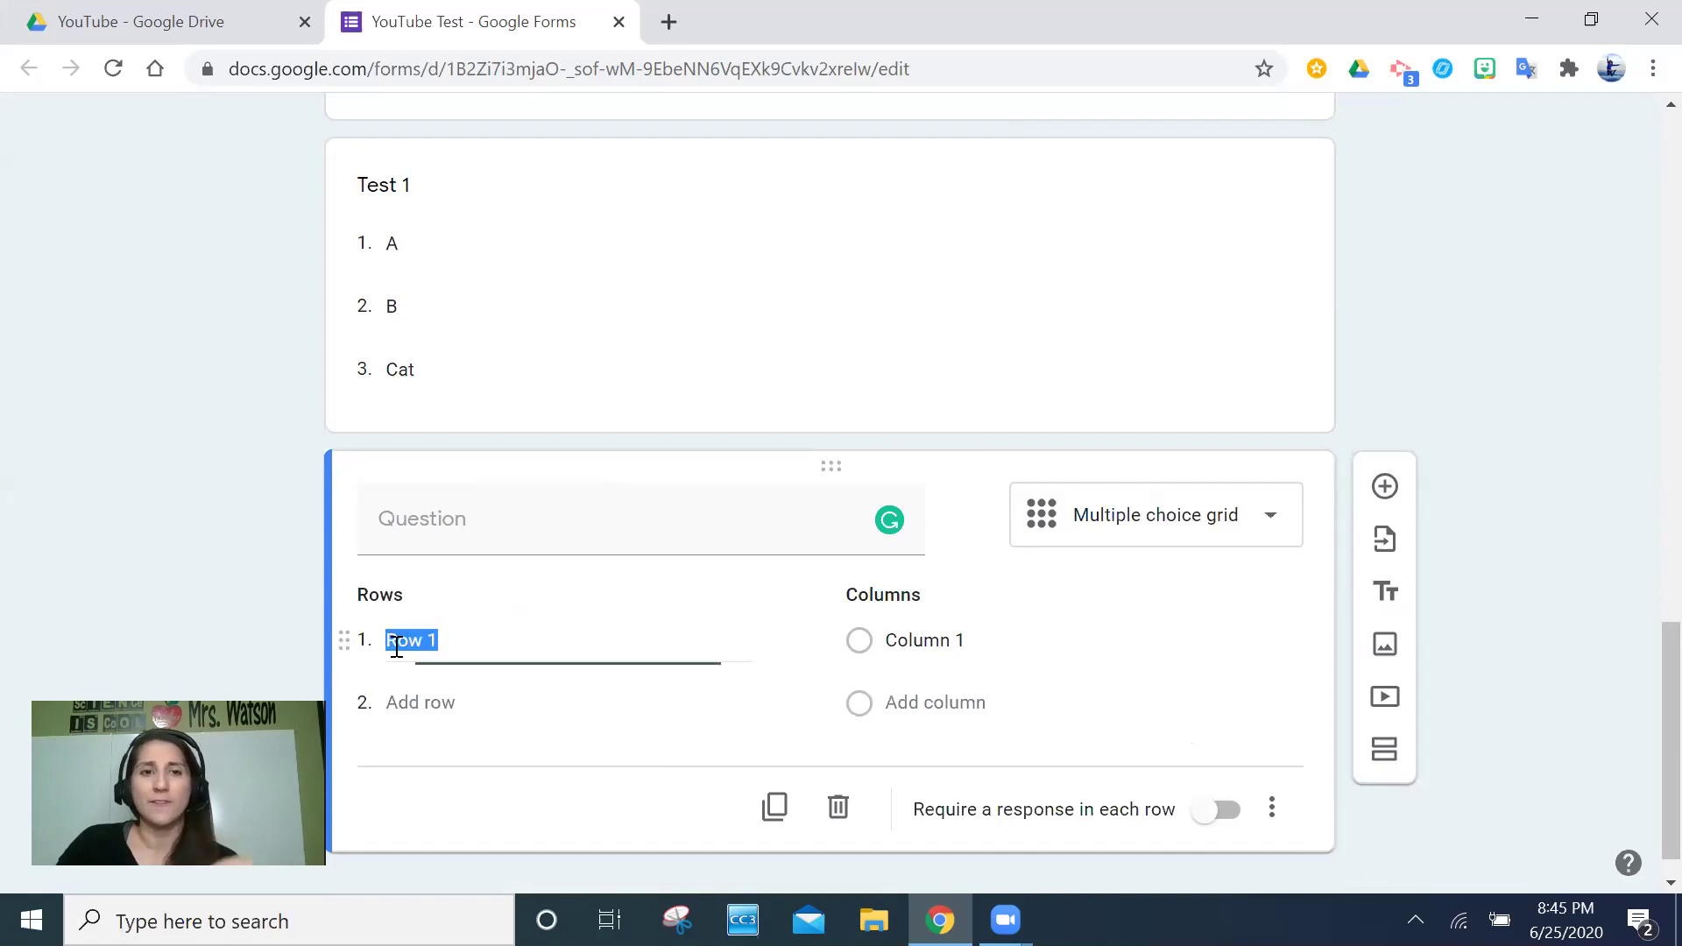
text(Definition)
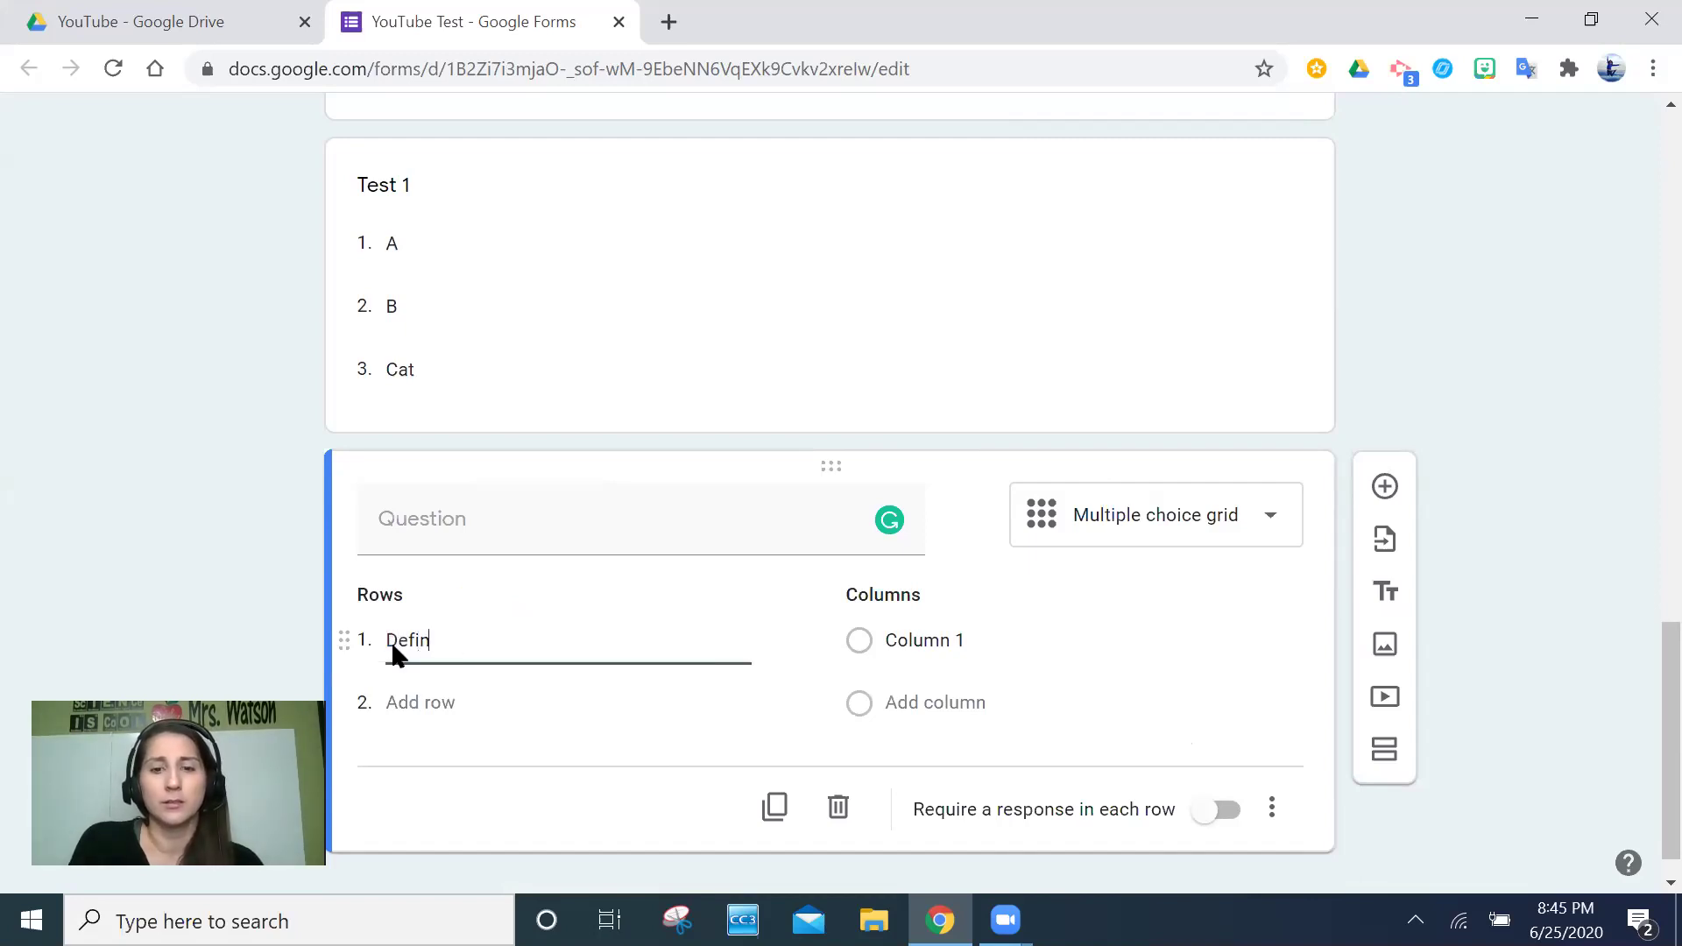
click(902, 635)
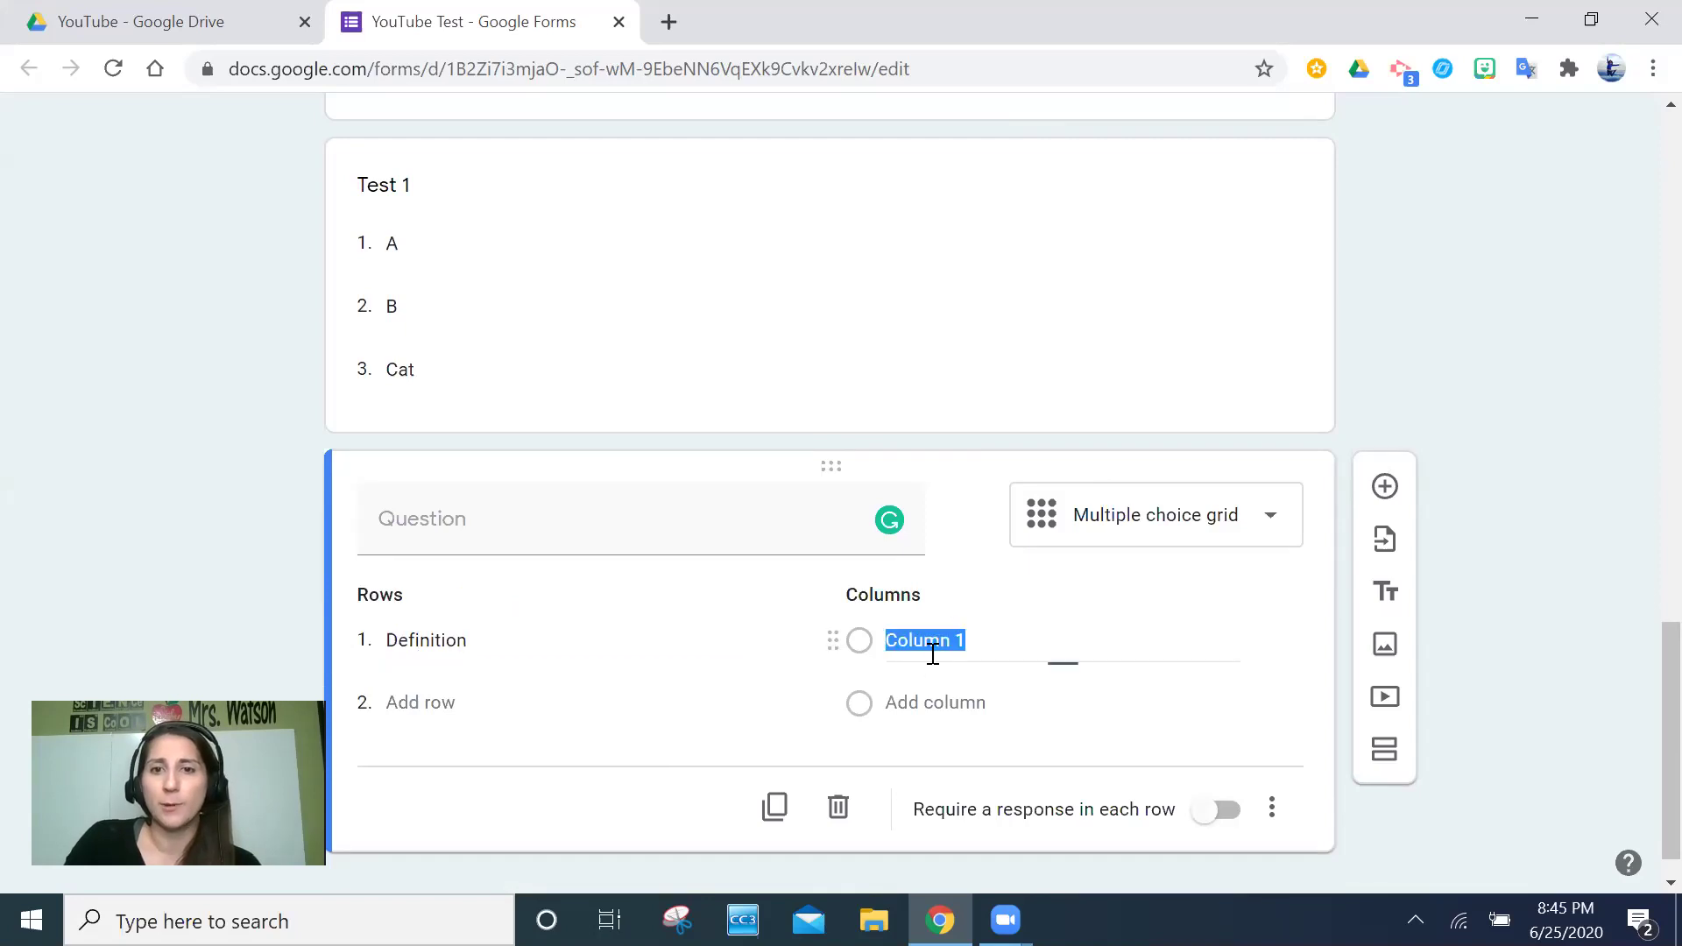
text(Vocab)
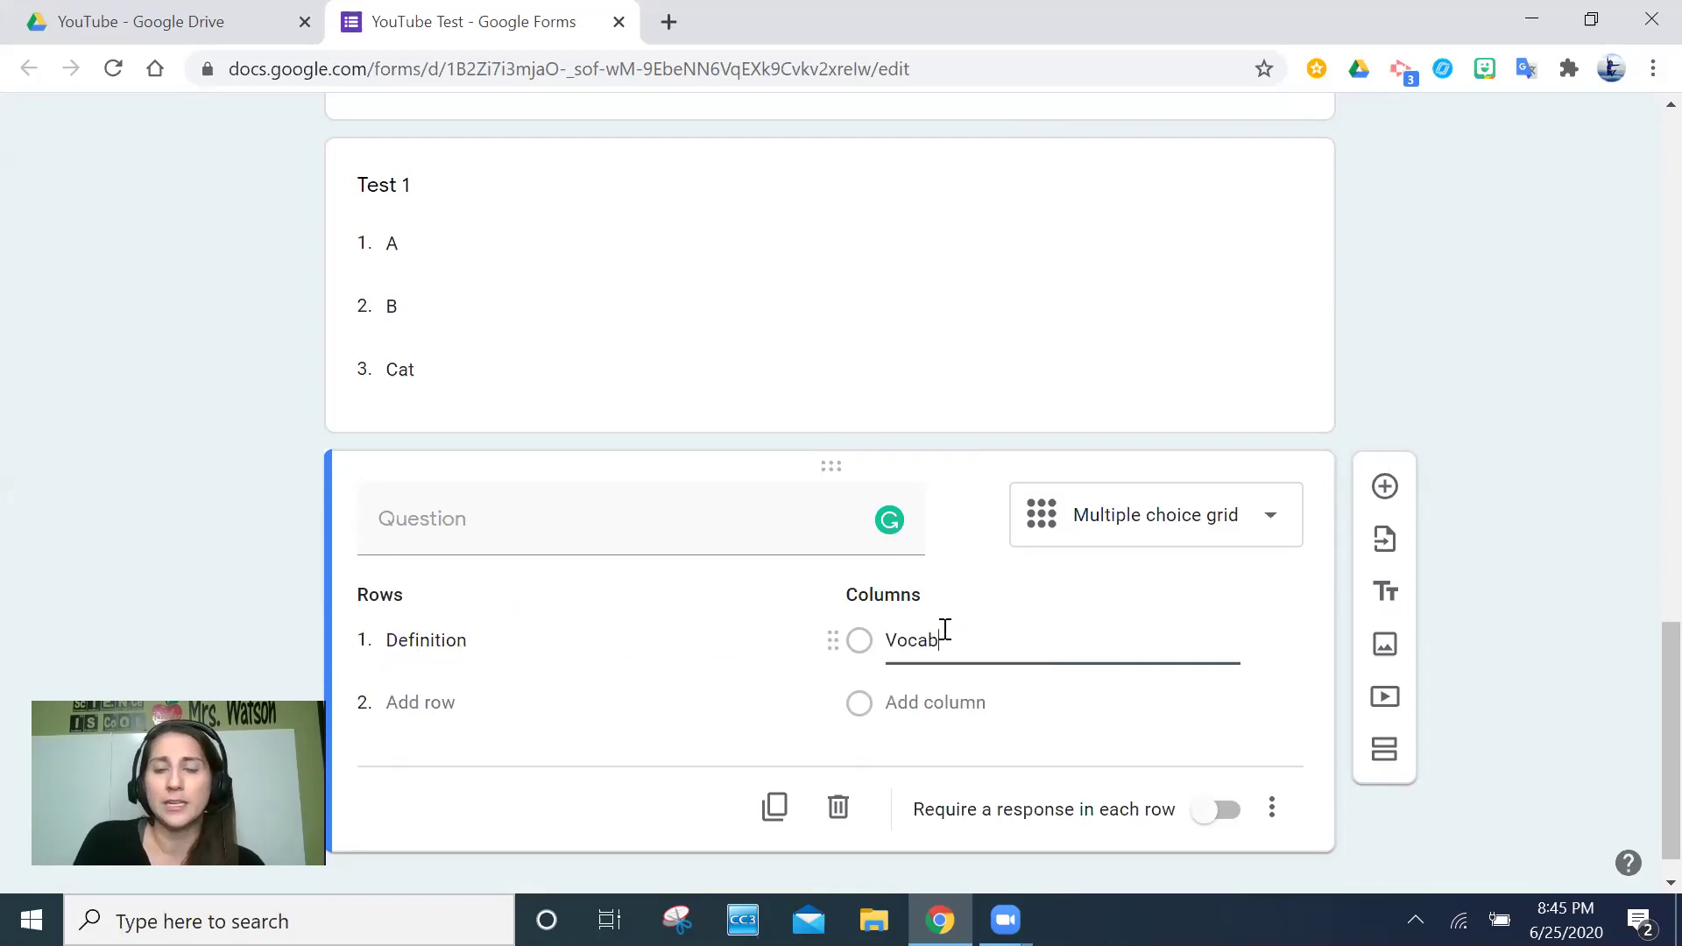
Step: Add a second row "Definition 2" and a second column "Vocab2" to the multiple choice grid
click(481, 705)
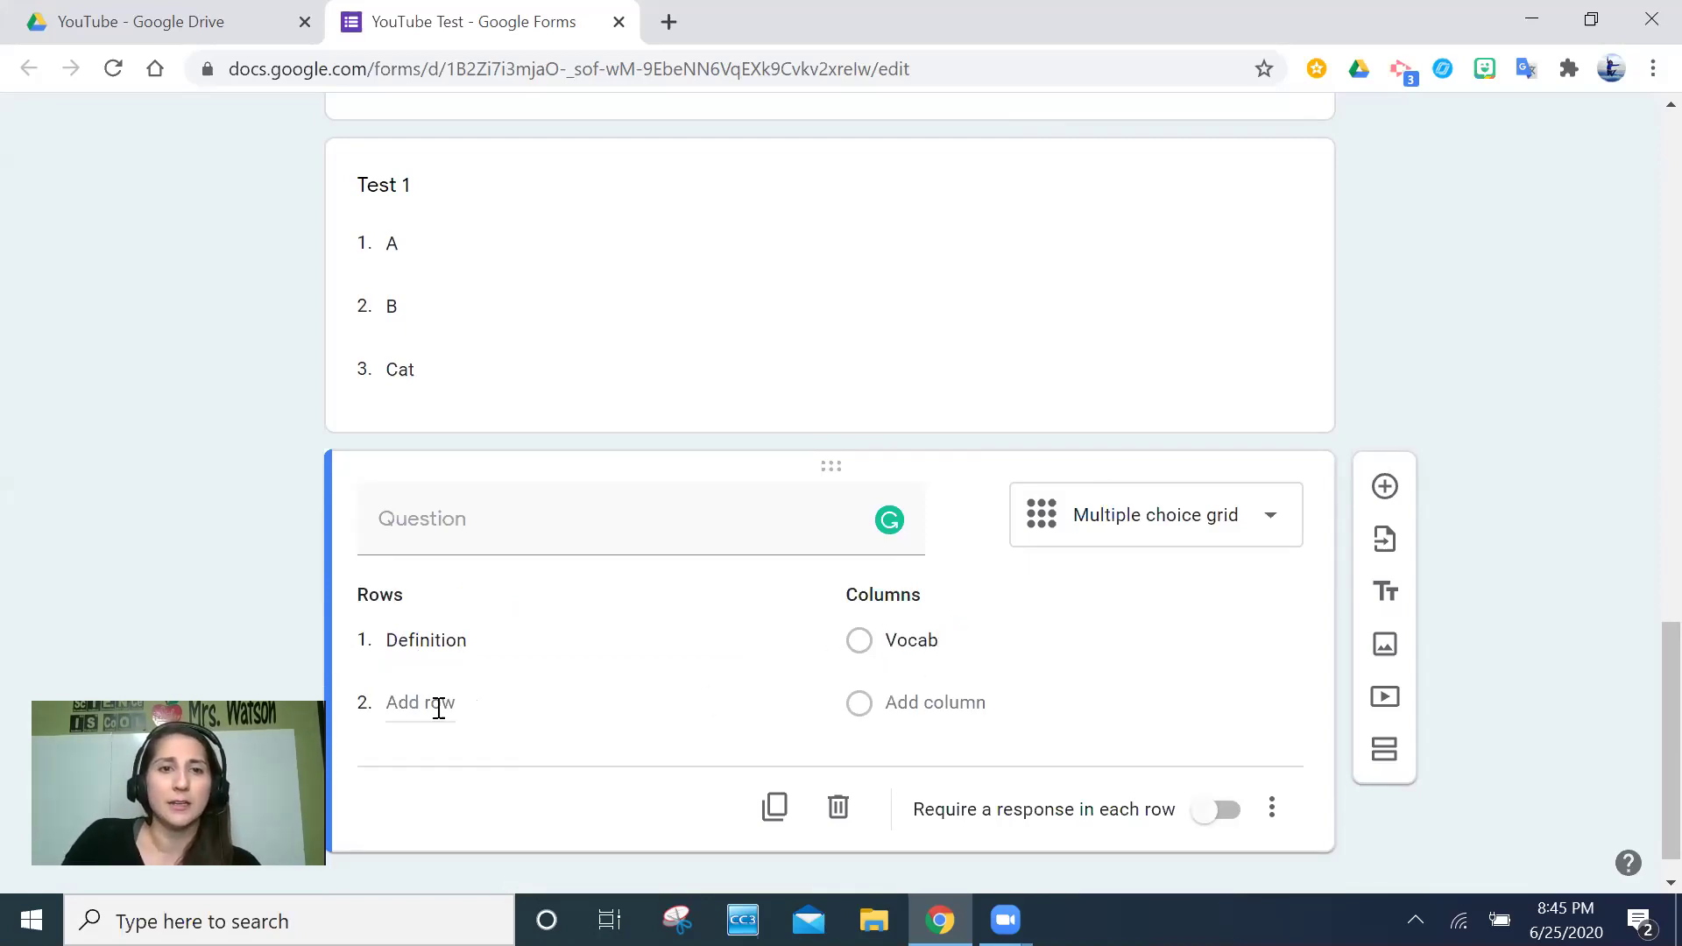
text(Defitintion 2)
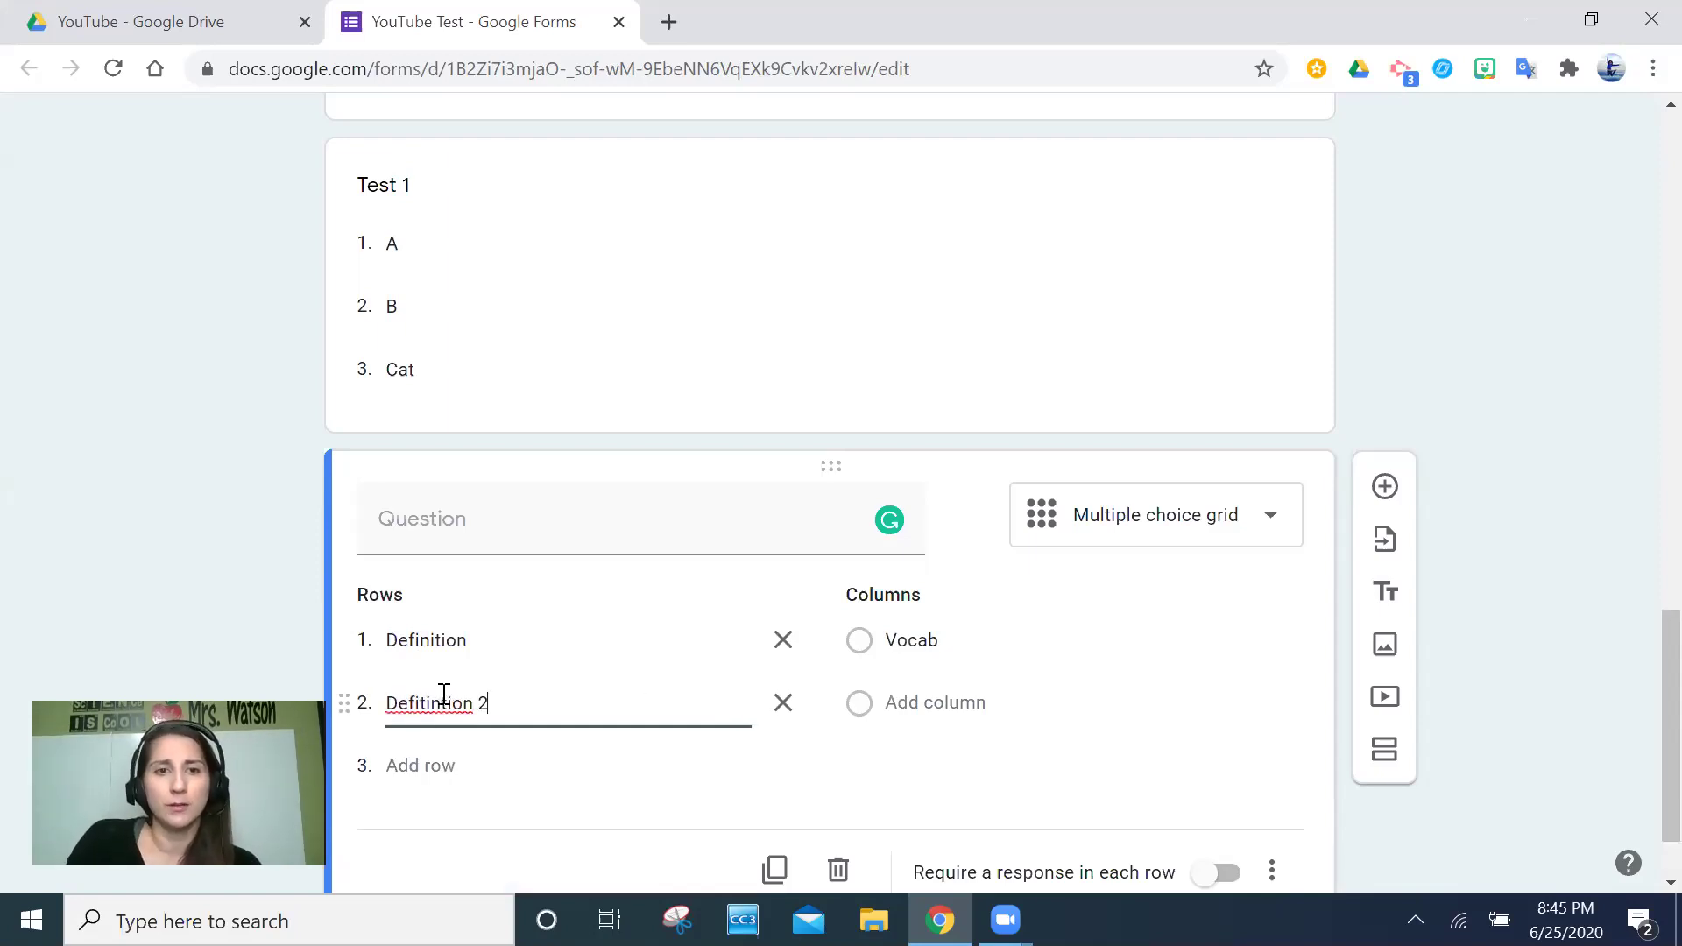
right_click(439, 700)
click(575, 285)
click(973, 701)
text(Voc)
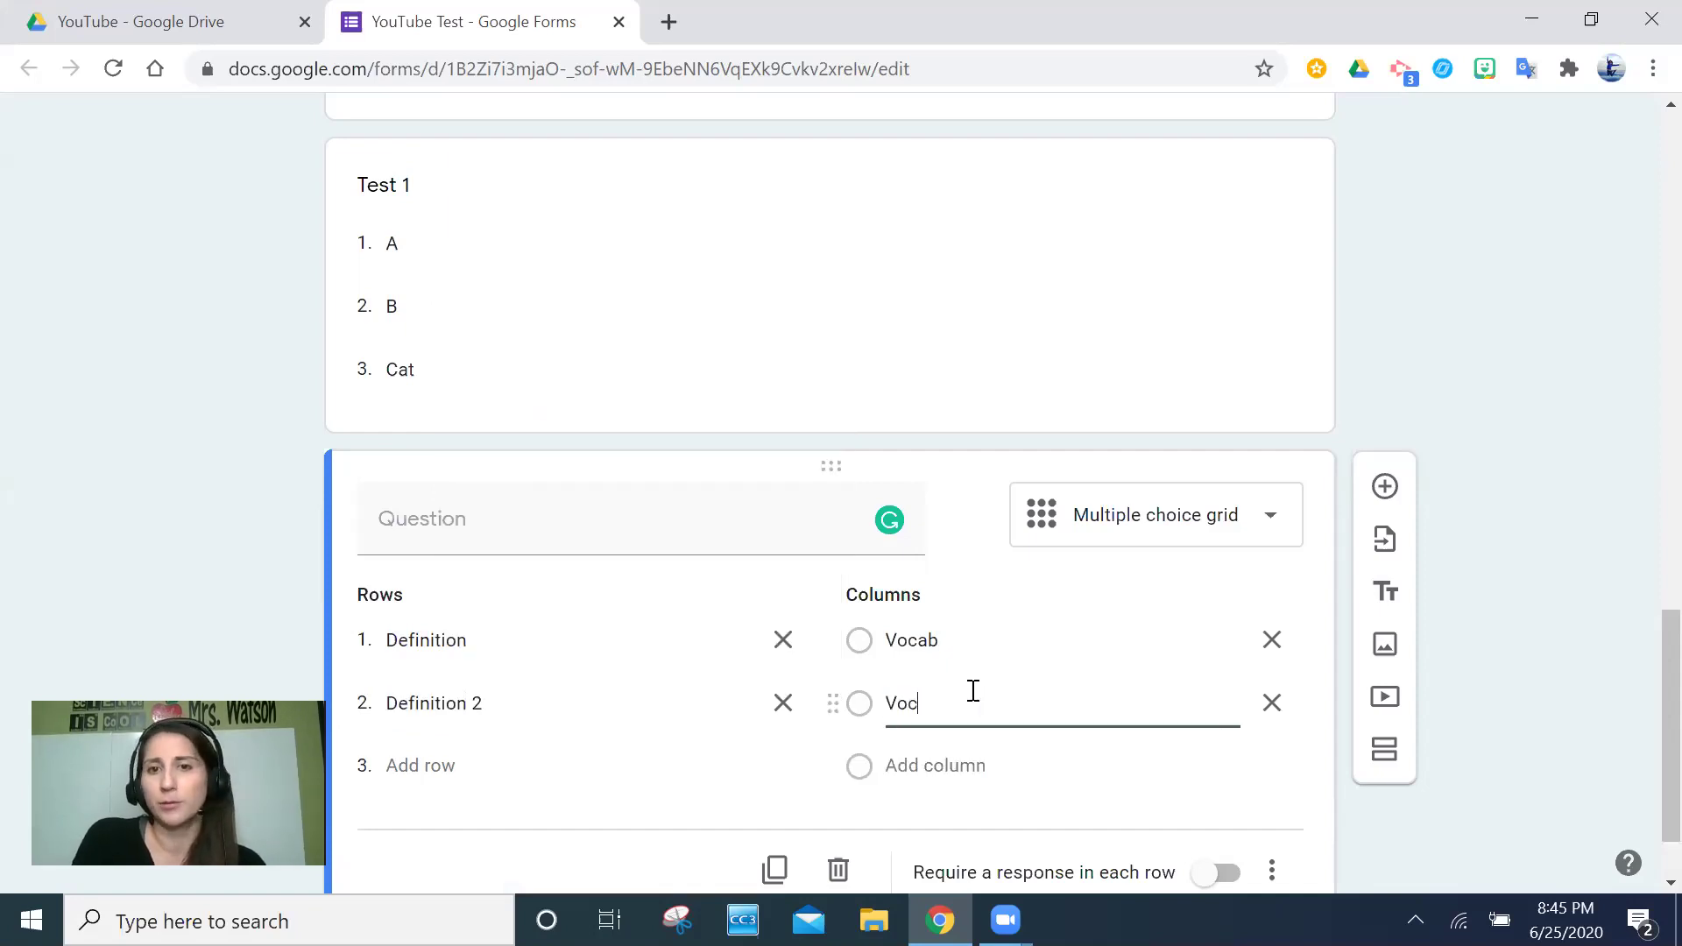
text(eb)
key(BackSpace)
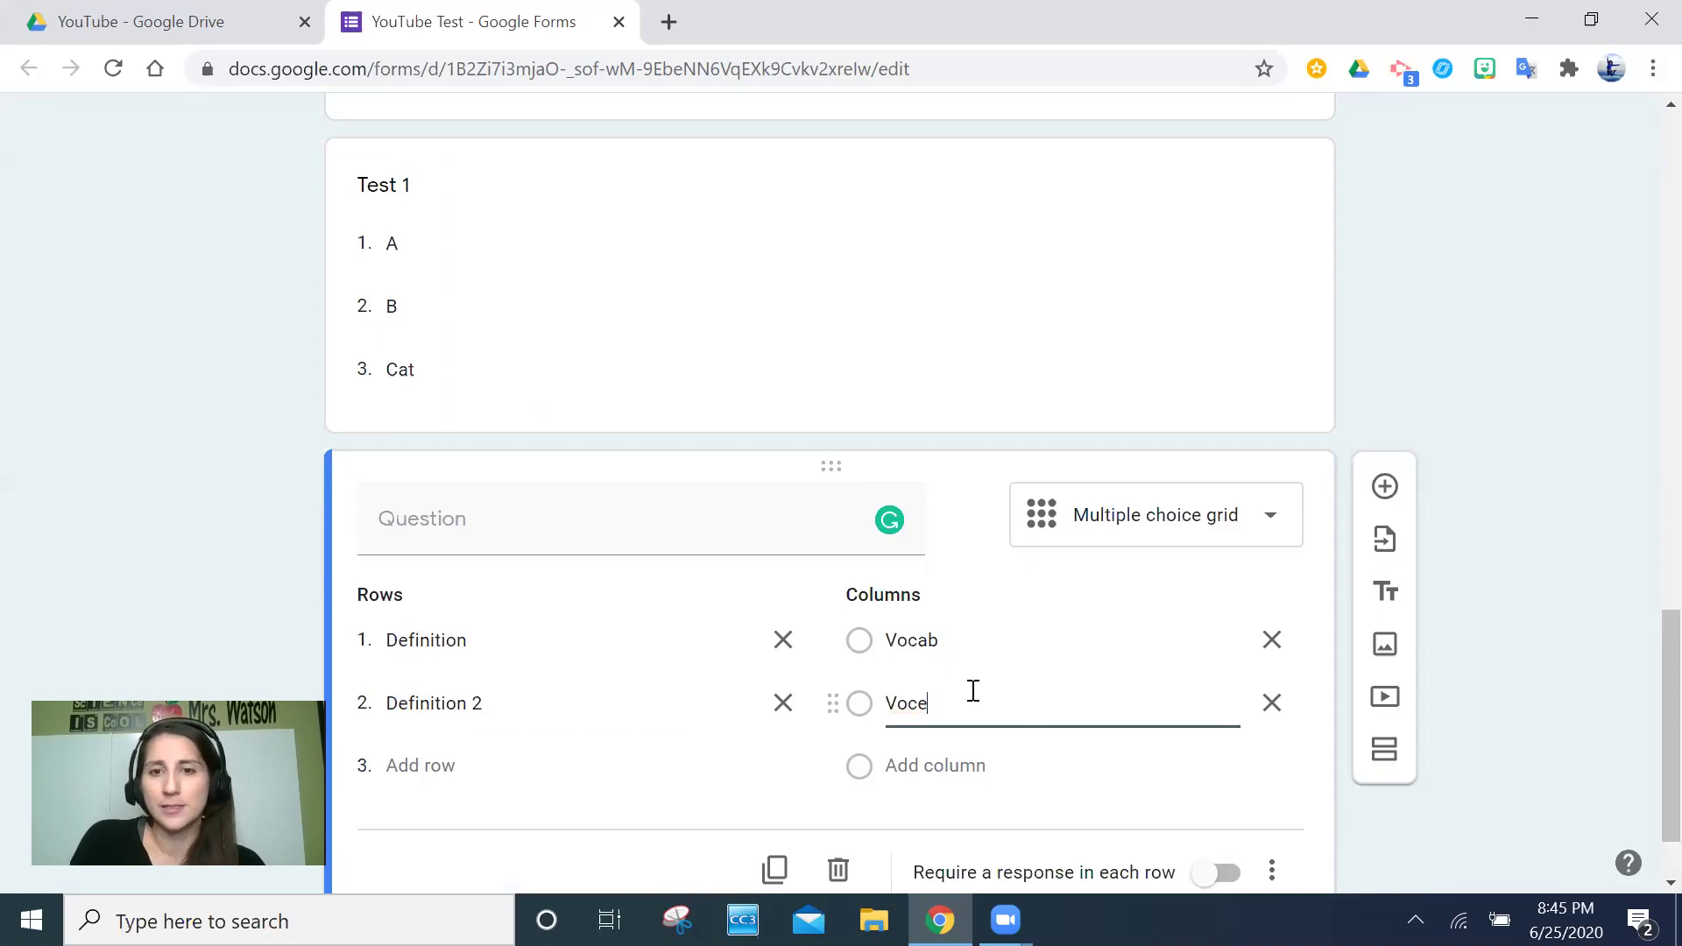
text(b2)
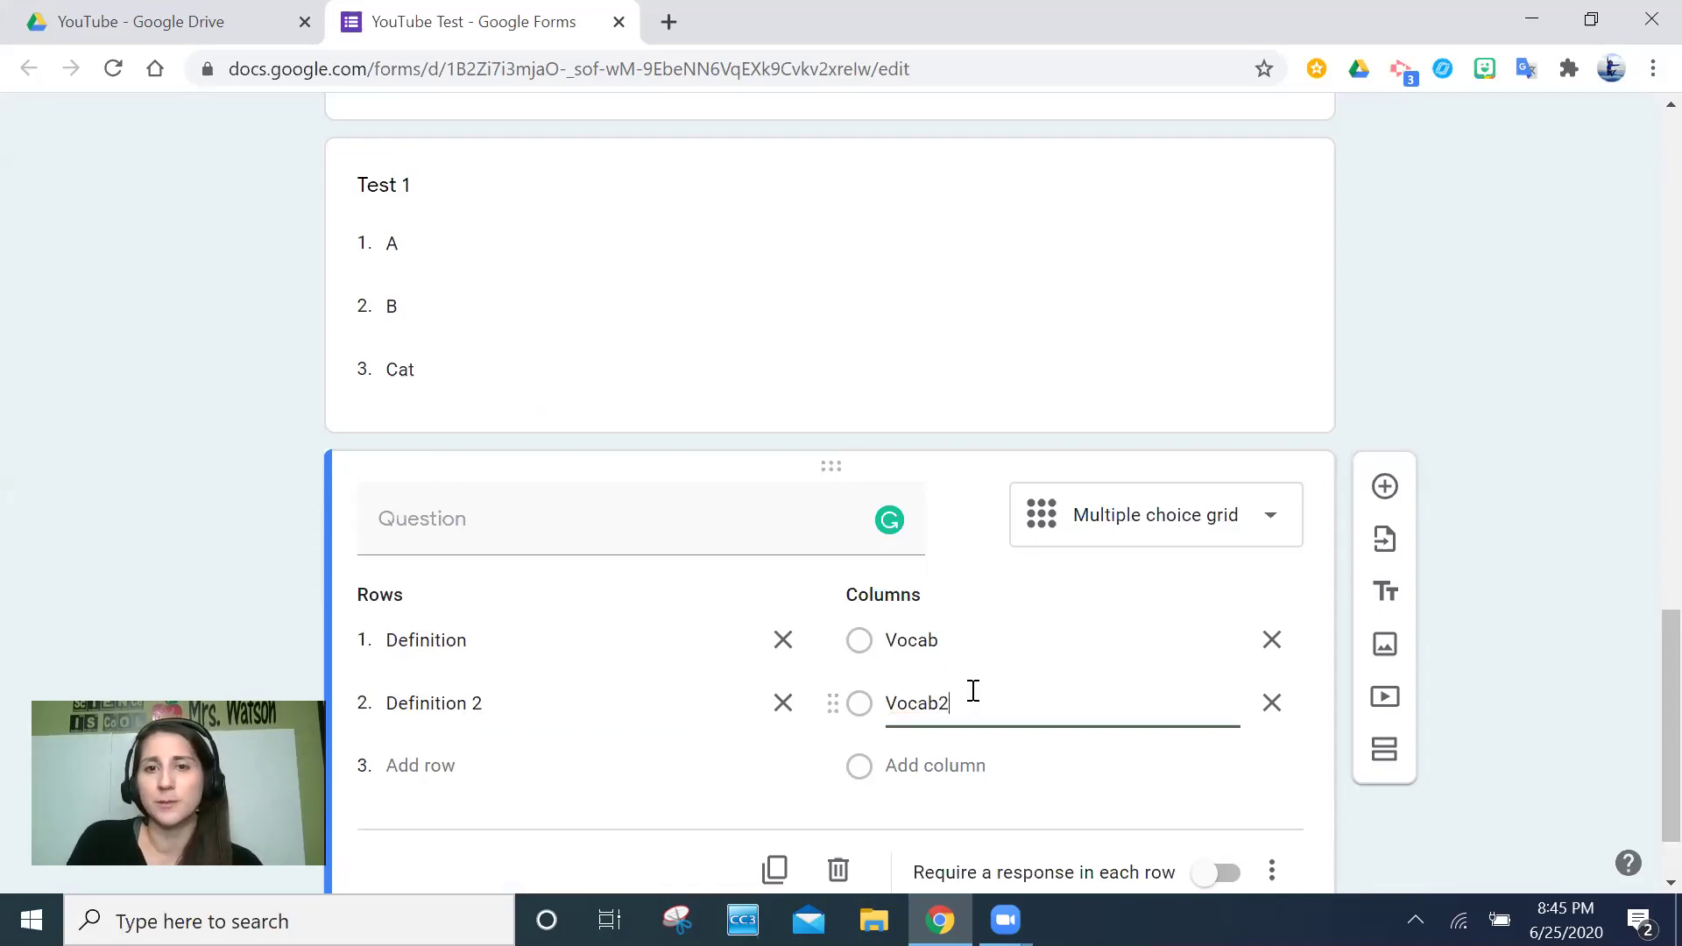
Step: Require a response in each row of the multiple choice grid question
click(749, 685)
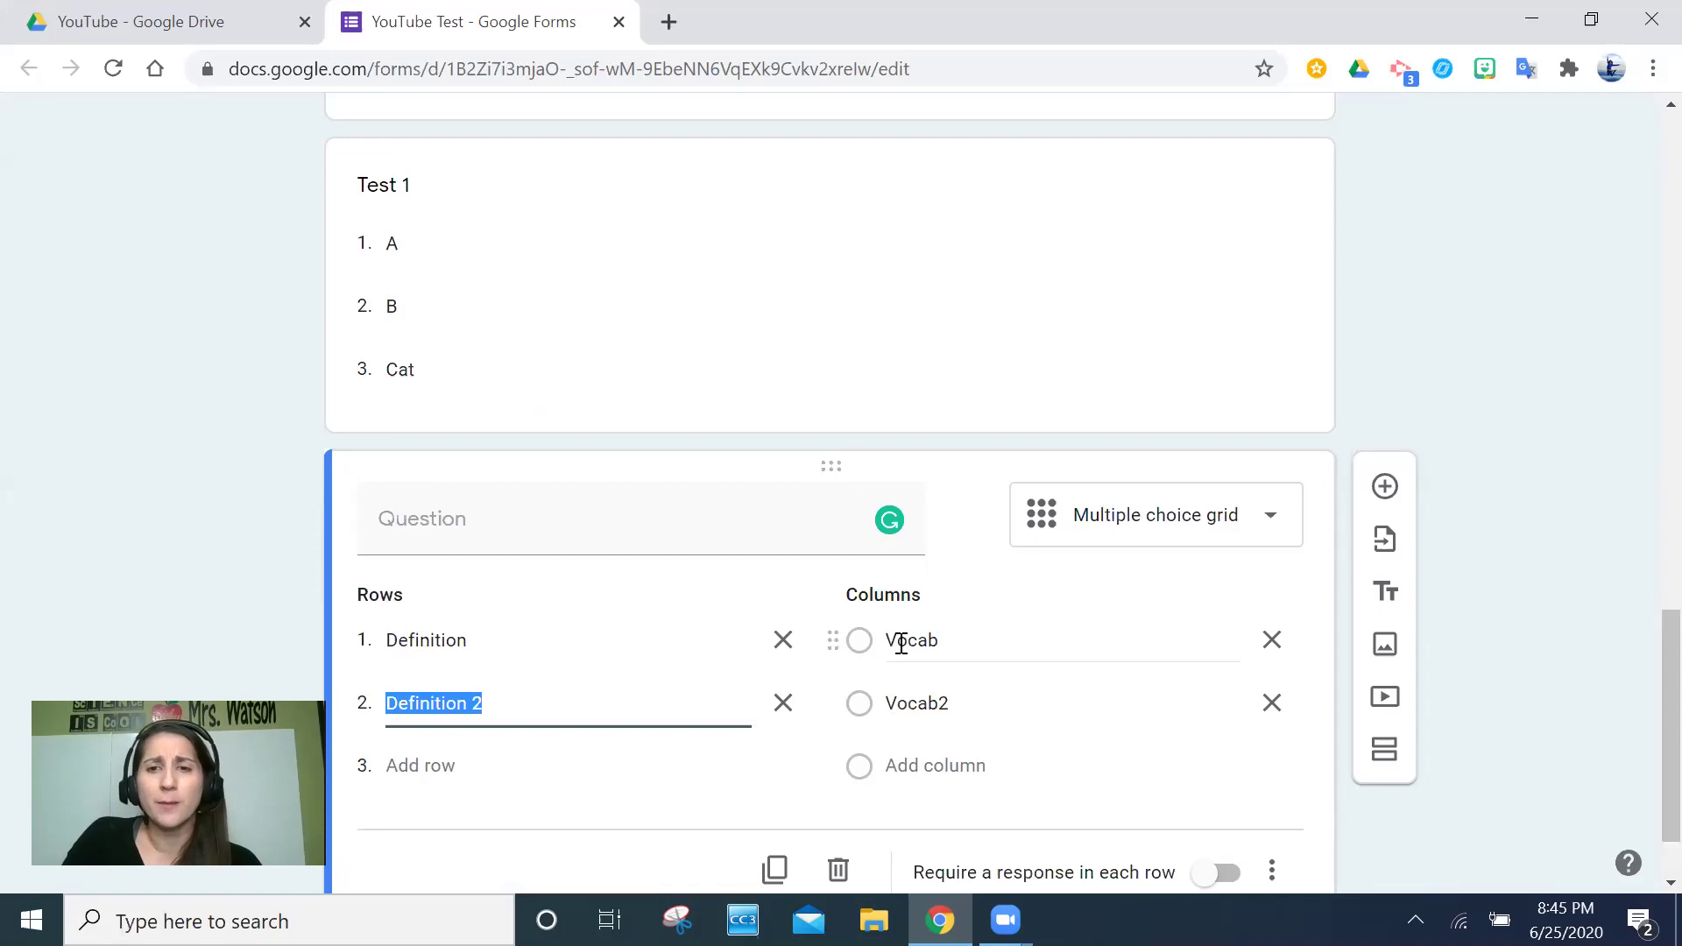
scroll(1206, 685, down, 1)
click(1226, 775)
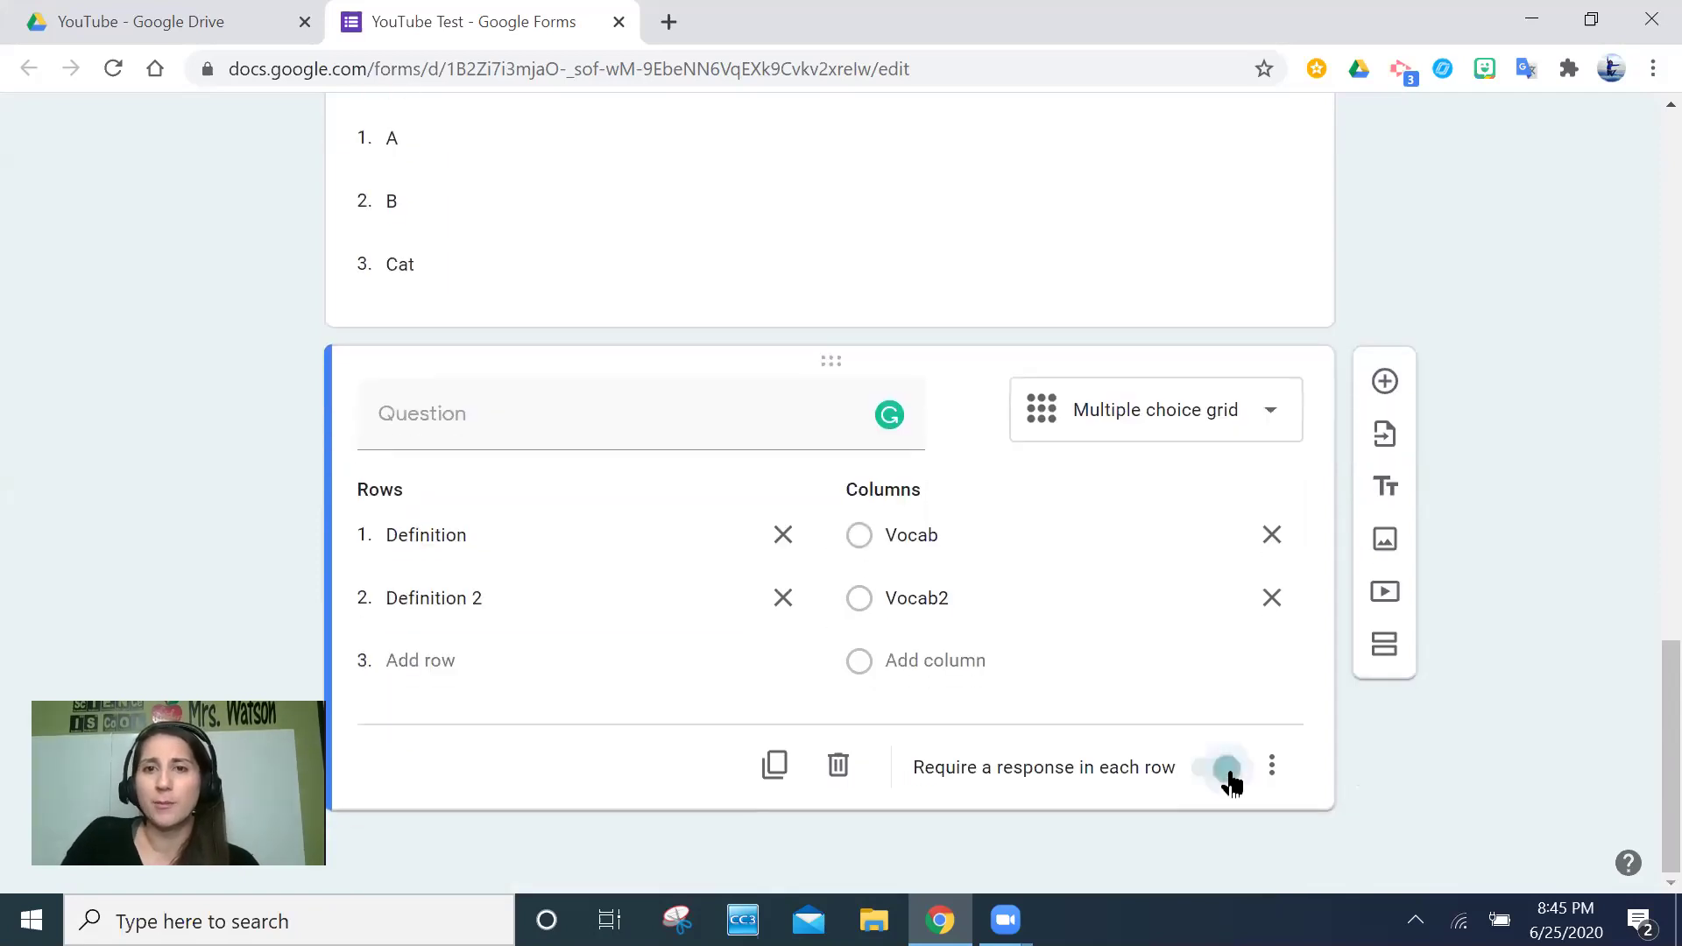
Step: Look over the form's sections and the questions in the Questions! section
scroll(1218, 705, up, 3)
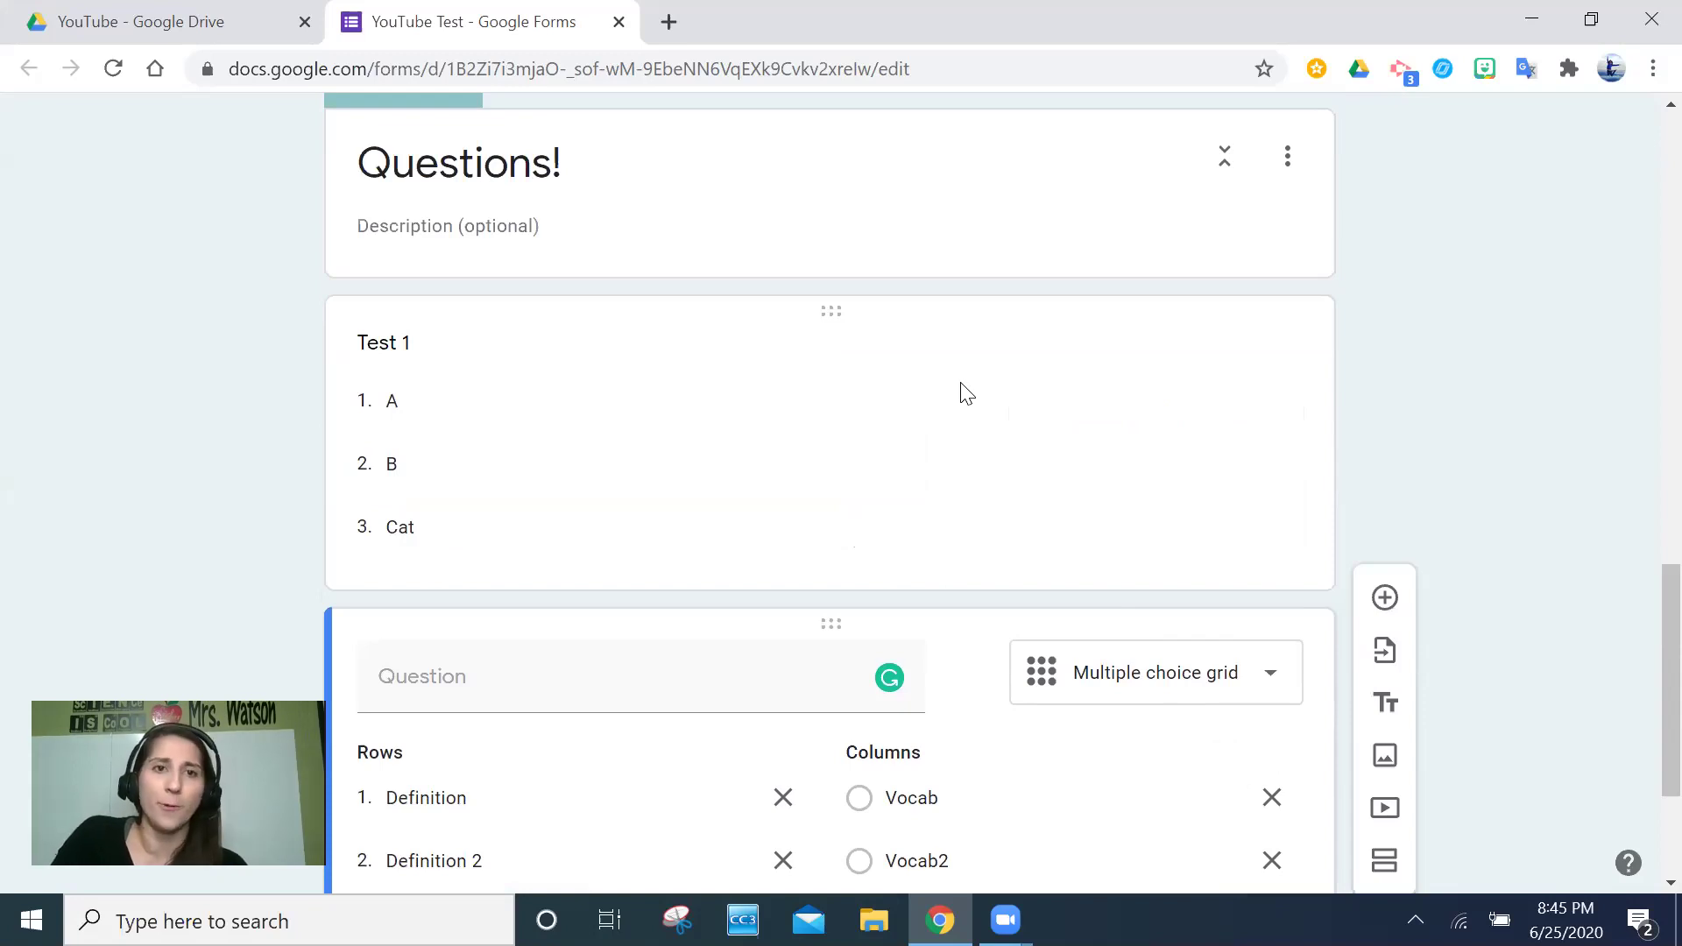
scroll(964, 391, down, 3)
scroll(963, 386, up, 6)
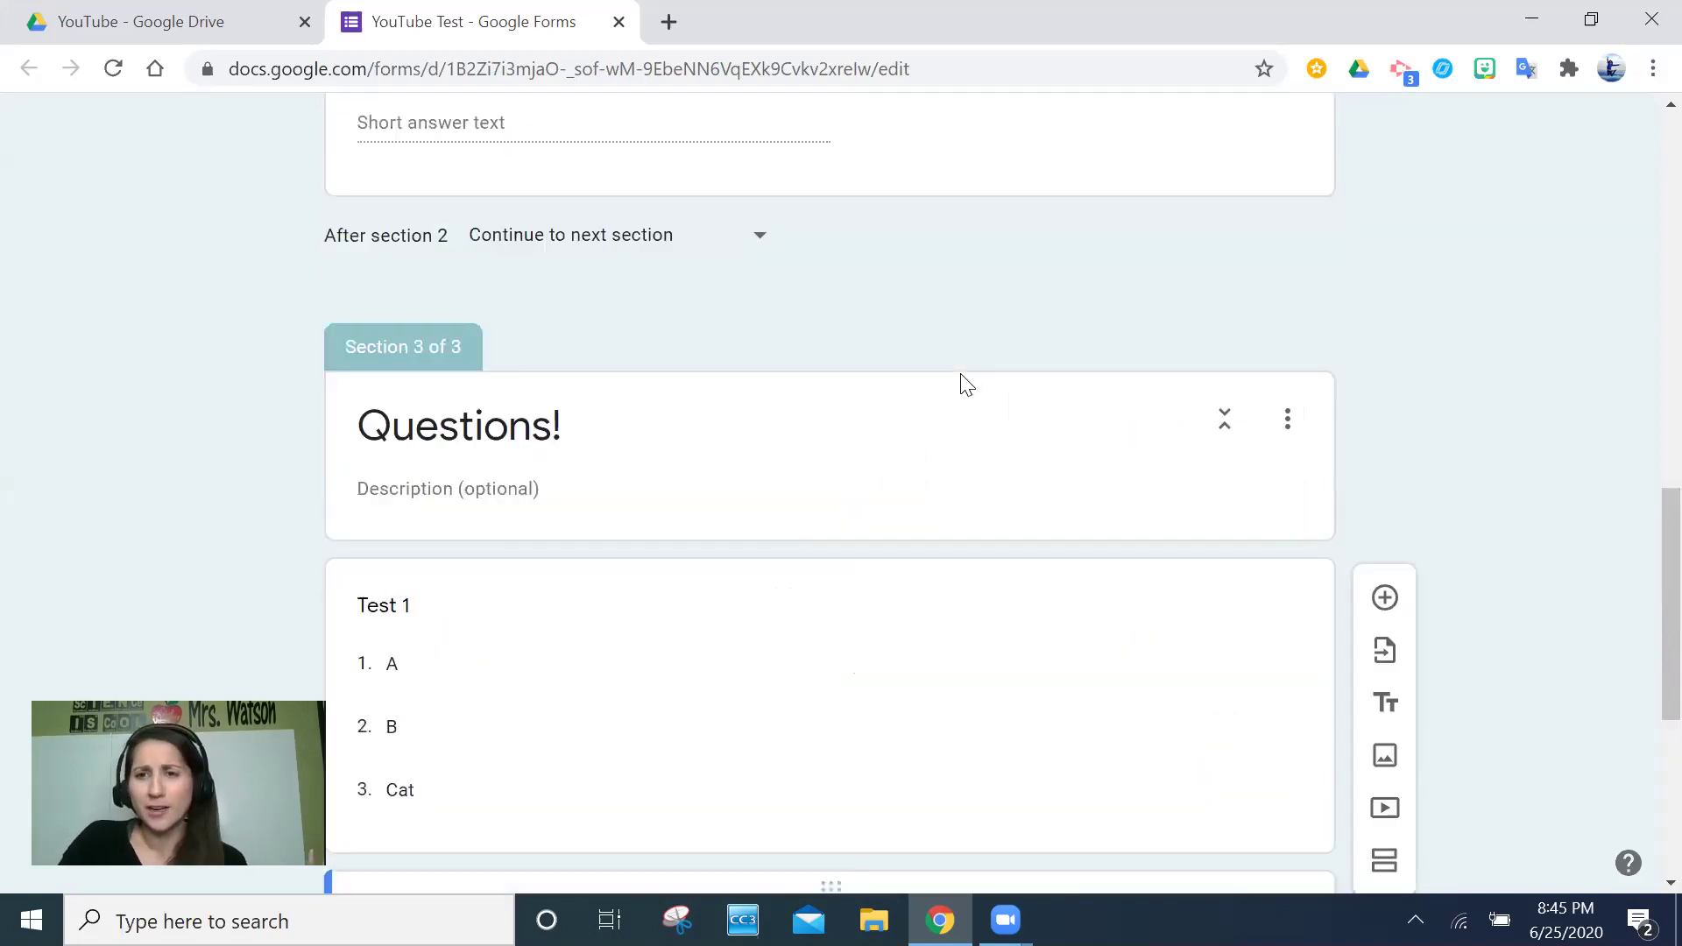
scroll(963, 385, down, 2)
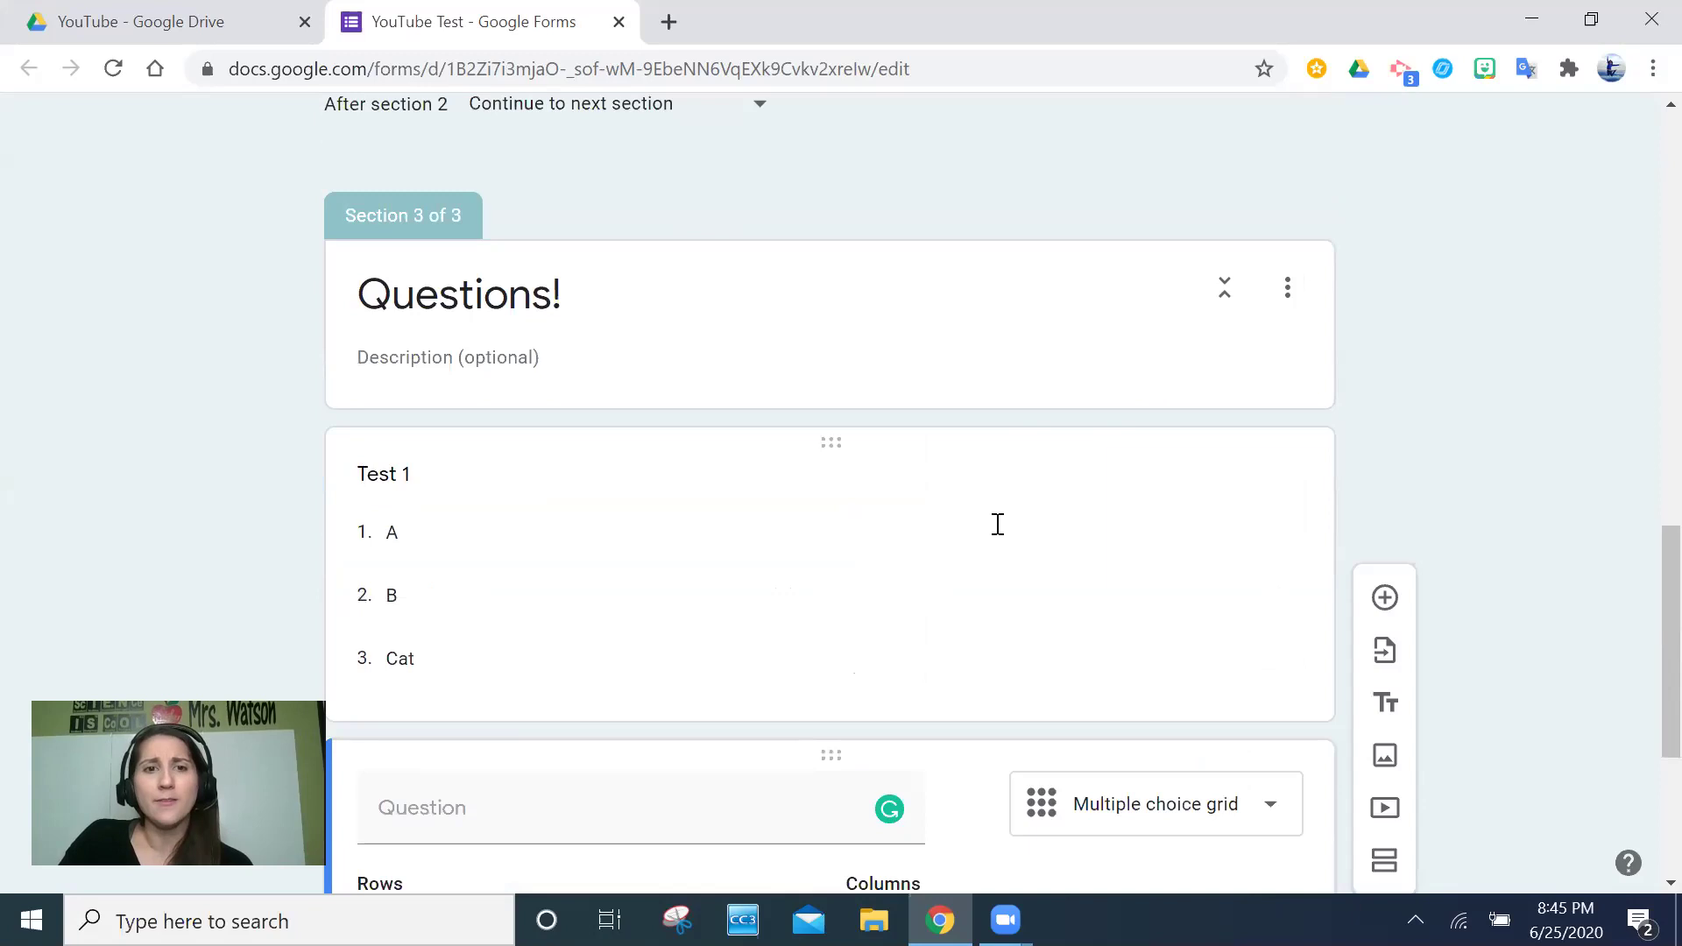
scroll(996, 526, down, 5)
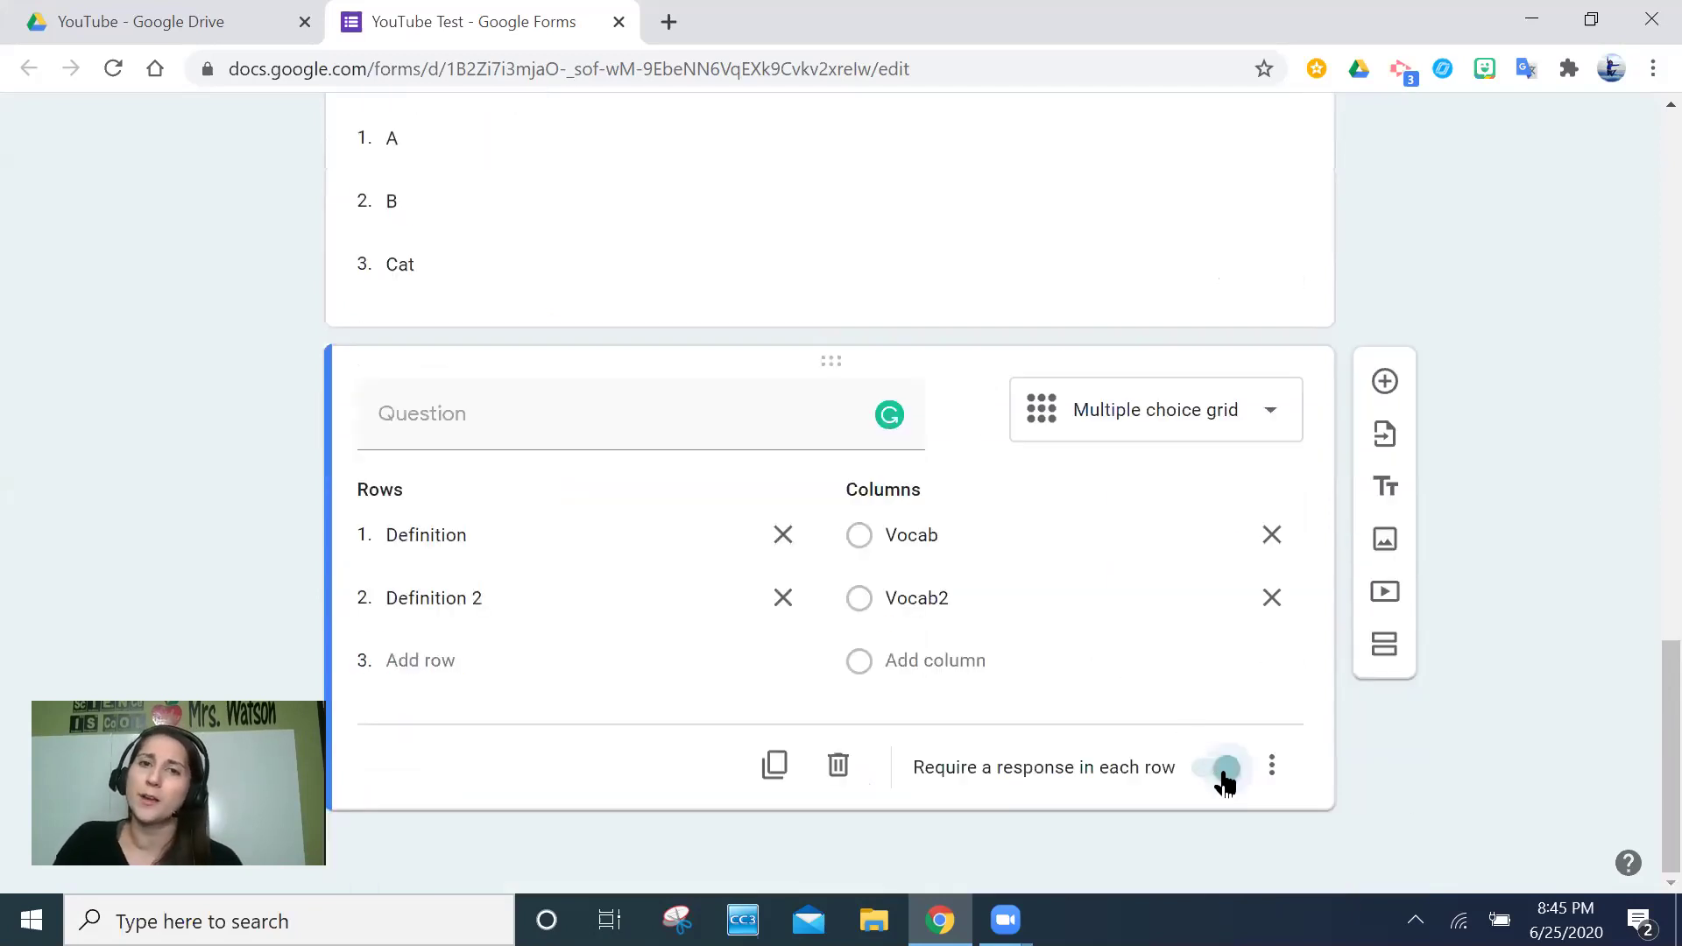
scroll(611, 346, up, 5)
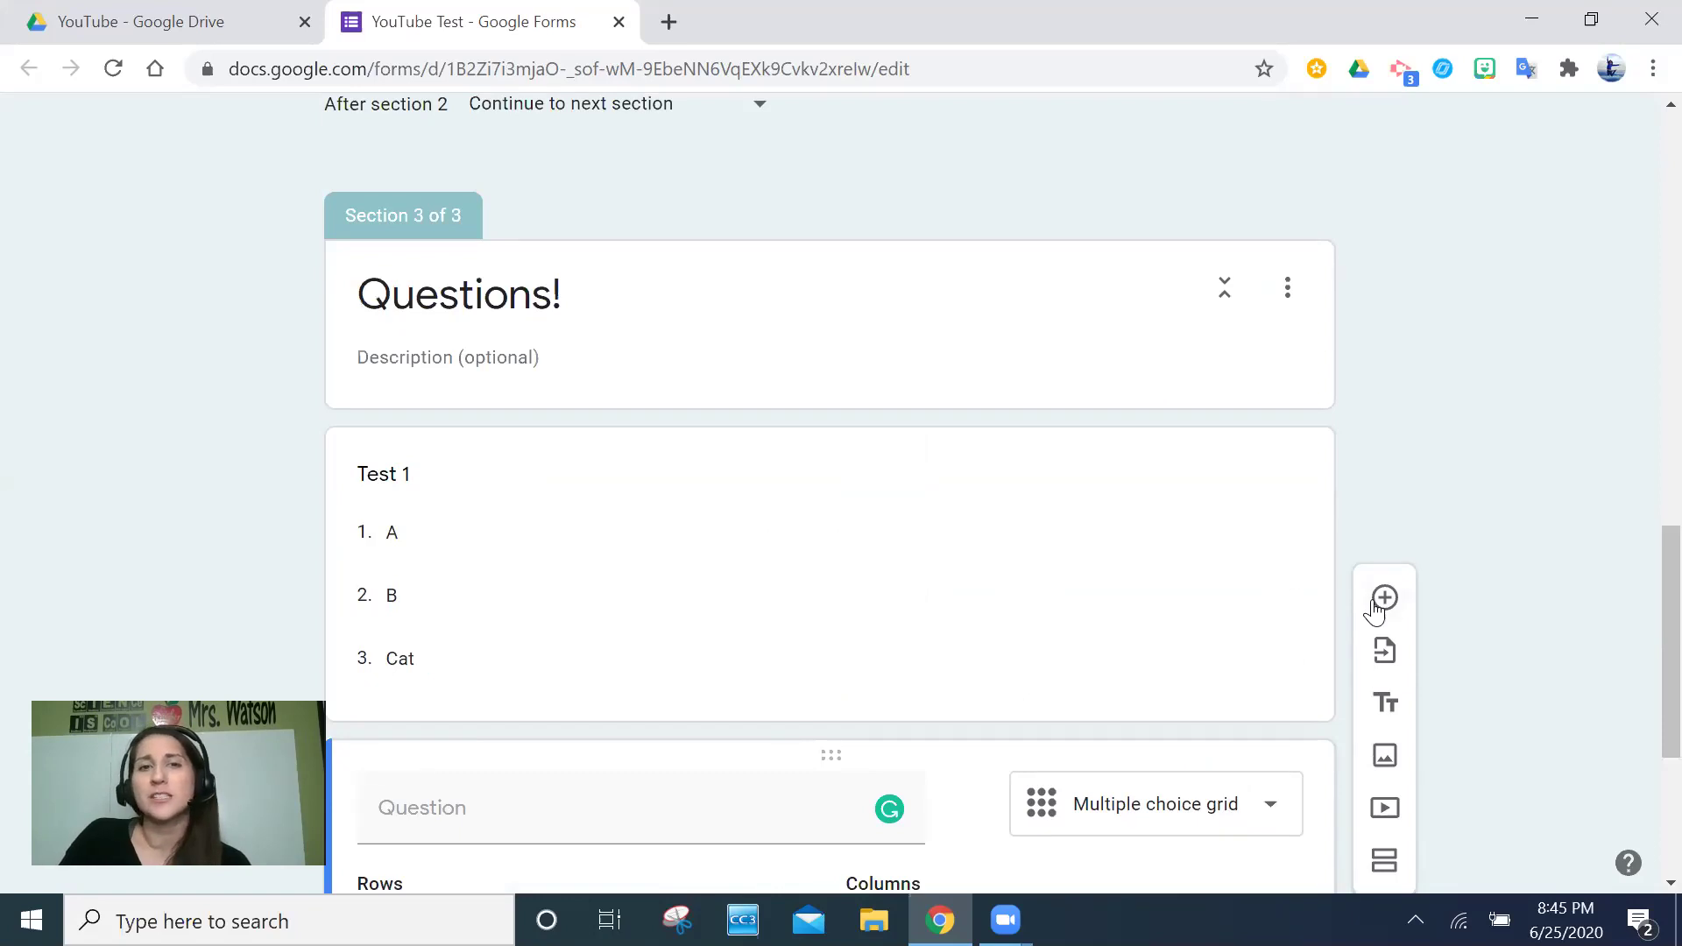
scroll(858, 534, up, 9)
scroll(859, 529, down, 8)
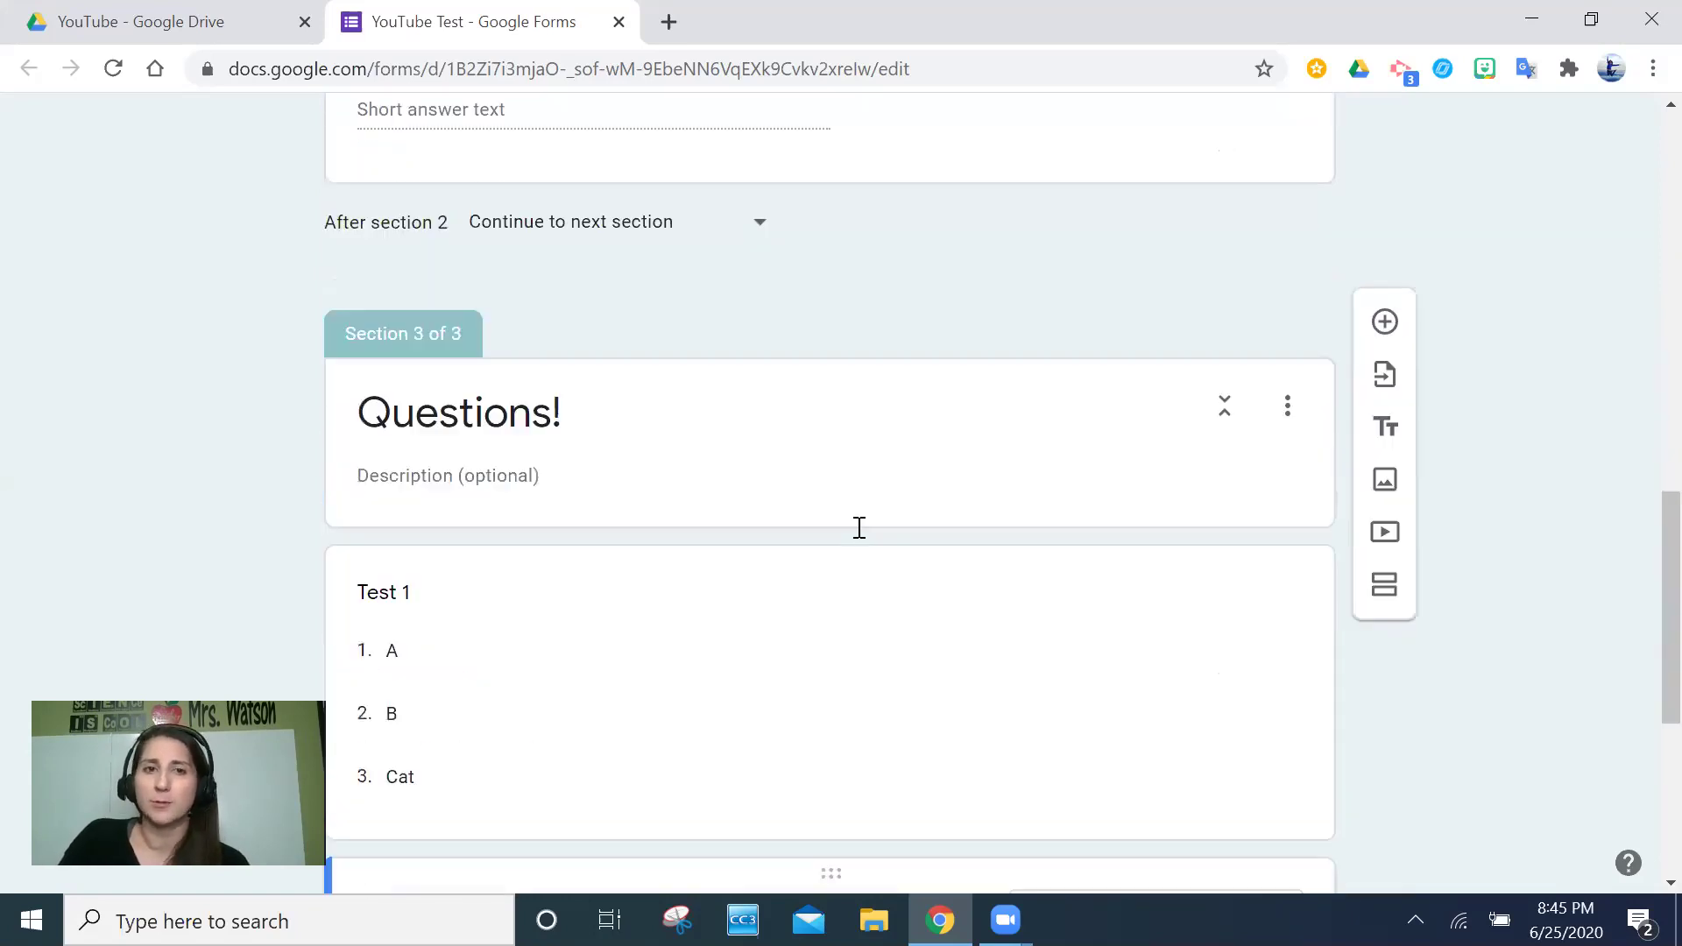
scroll(859, 527, down, 6)
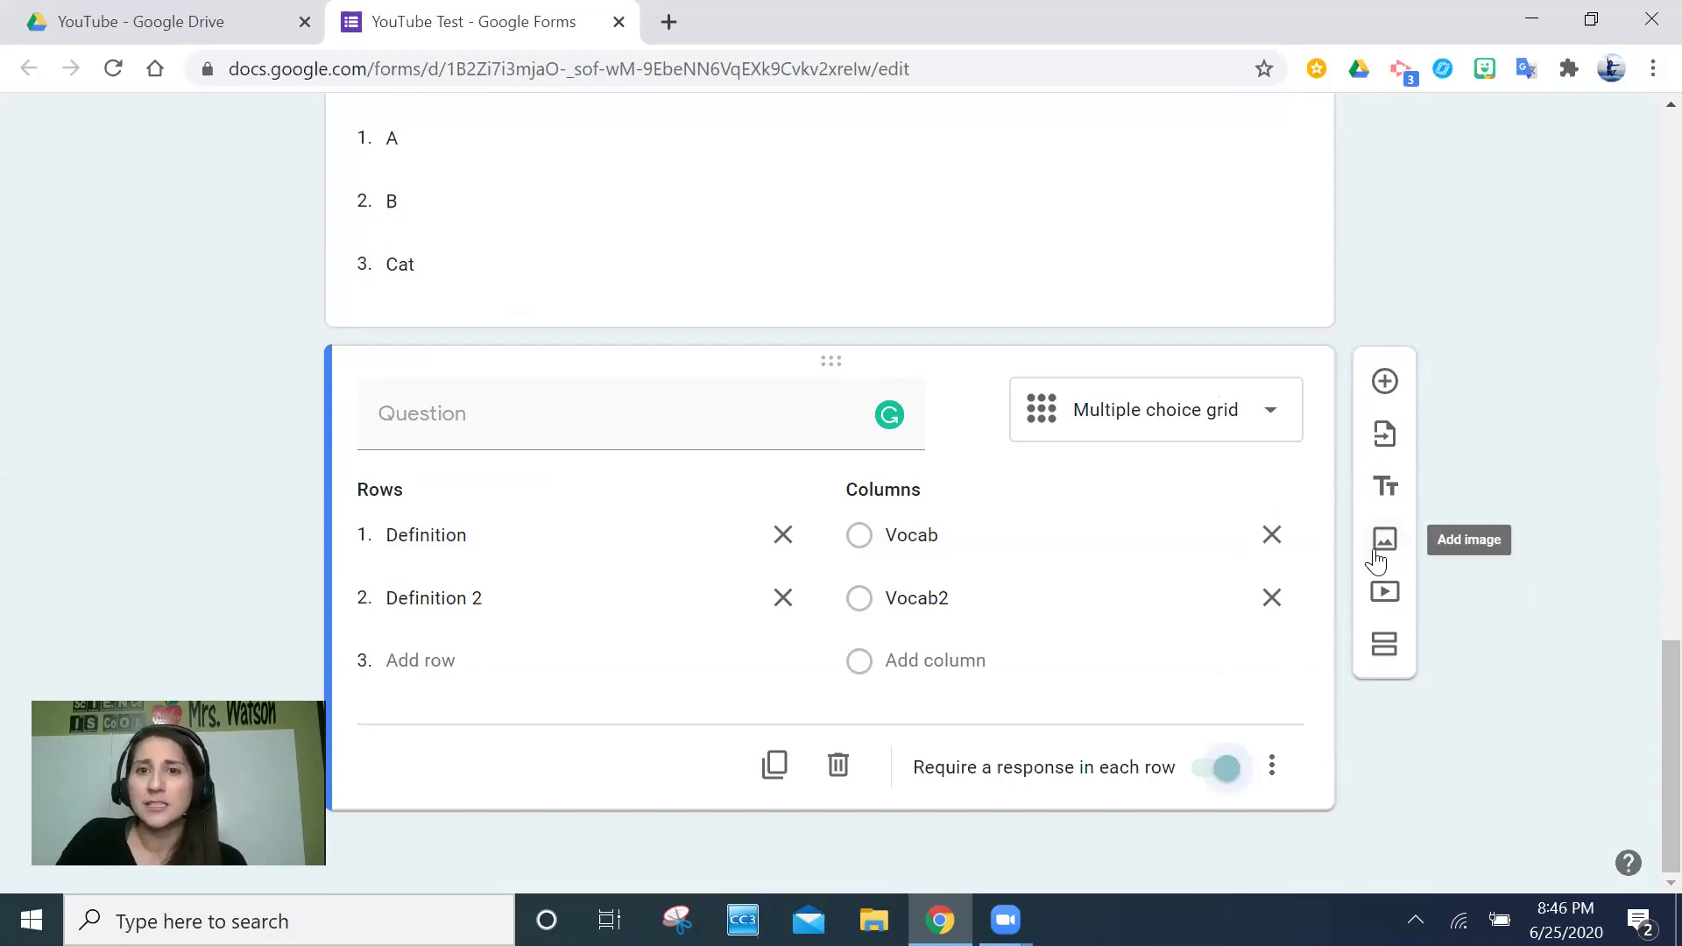
Step: Insert the image "google form youtue" from the Downloads folder into the multiple choice grid question
click(967, 410)
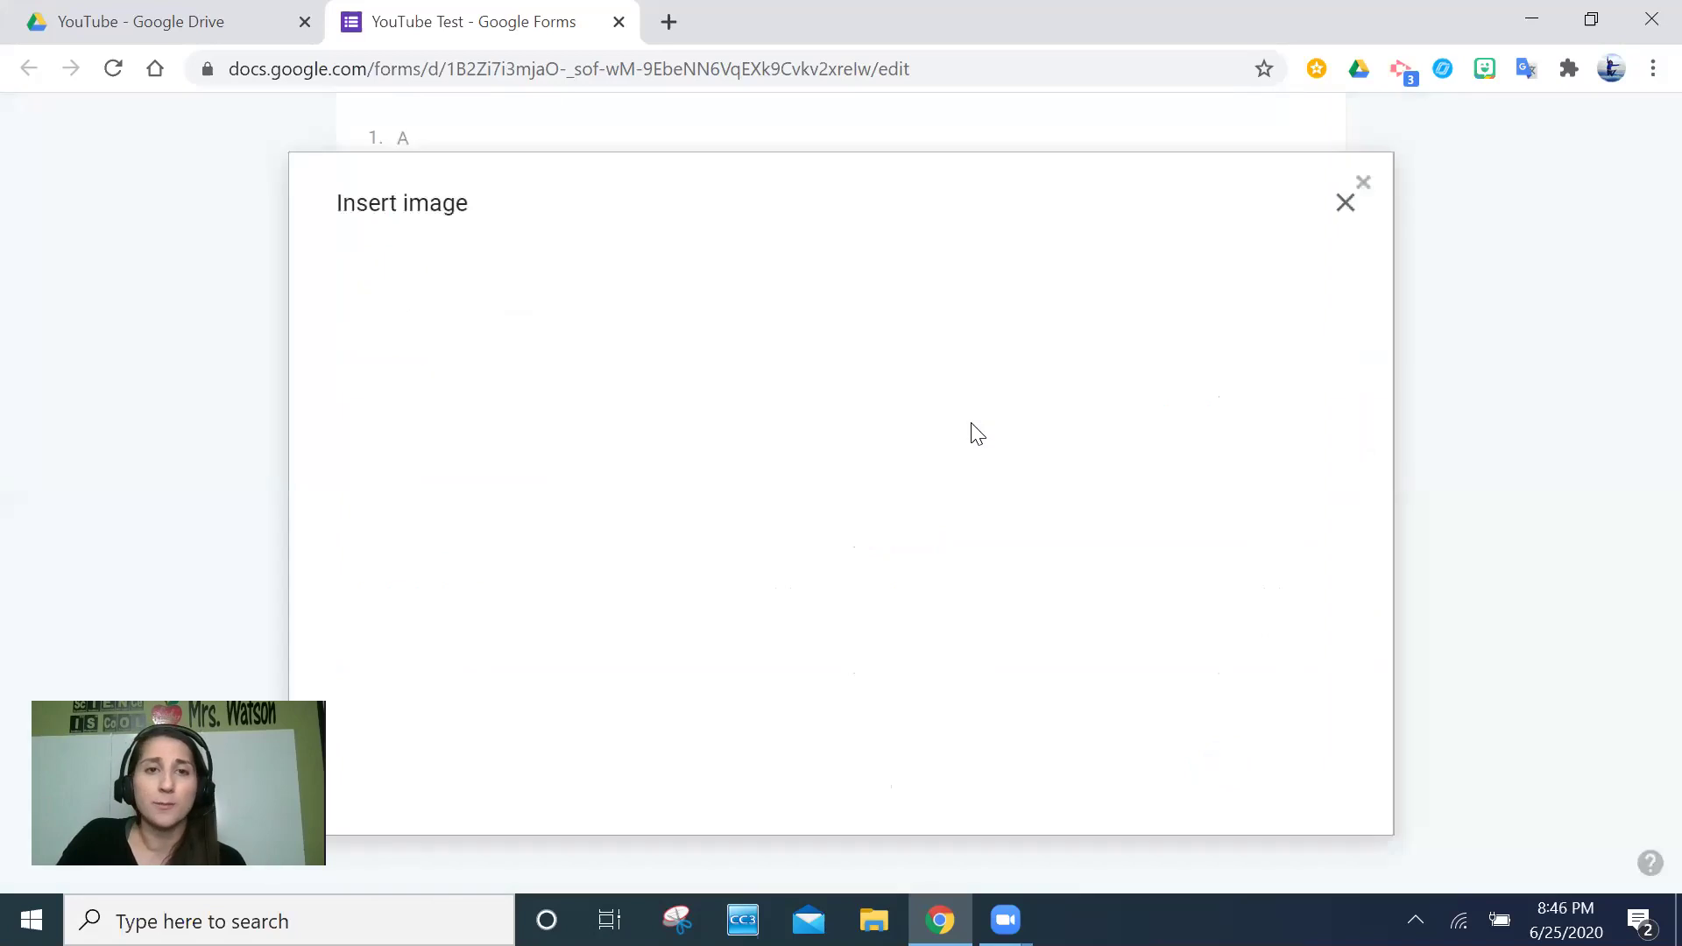
click(1345, 202)
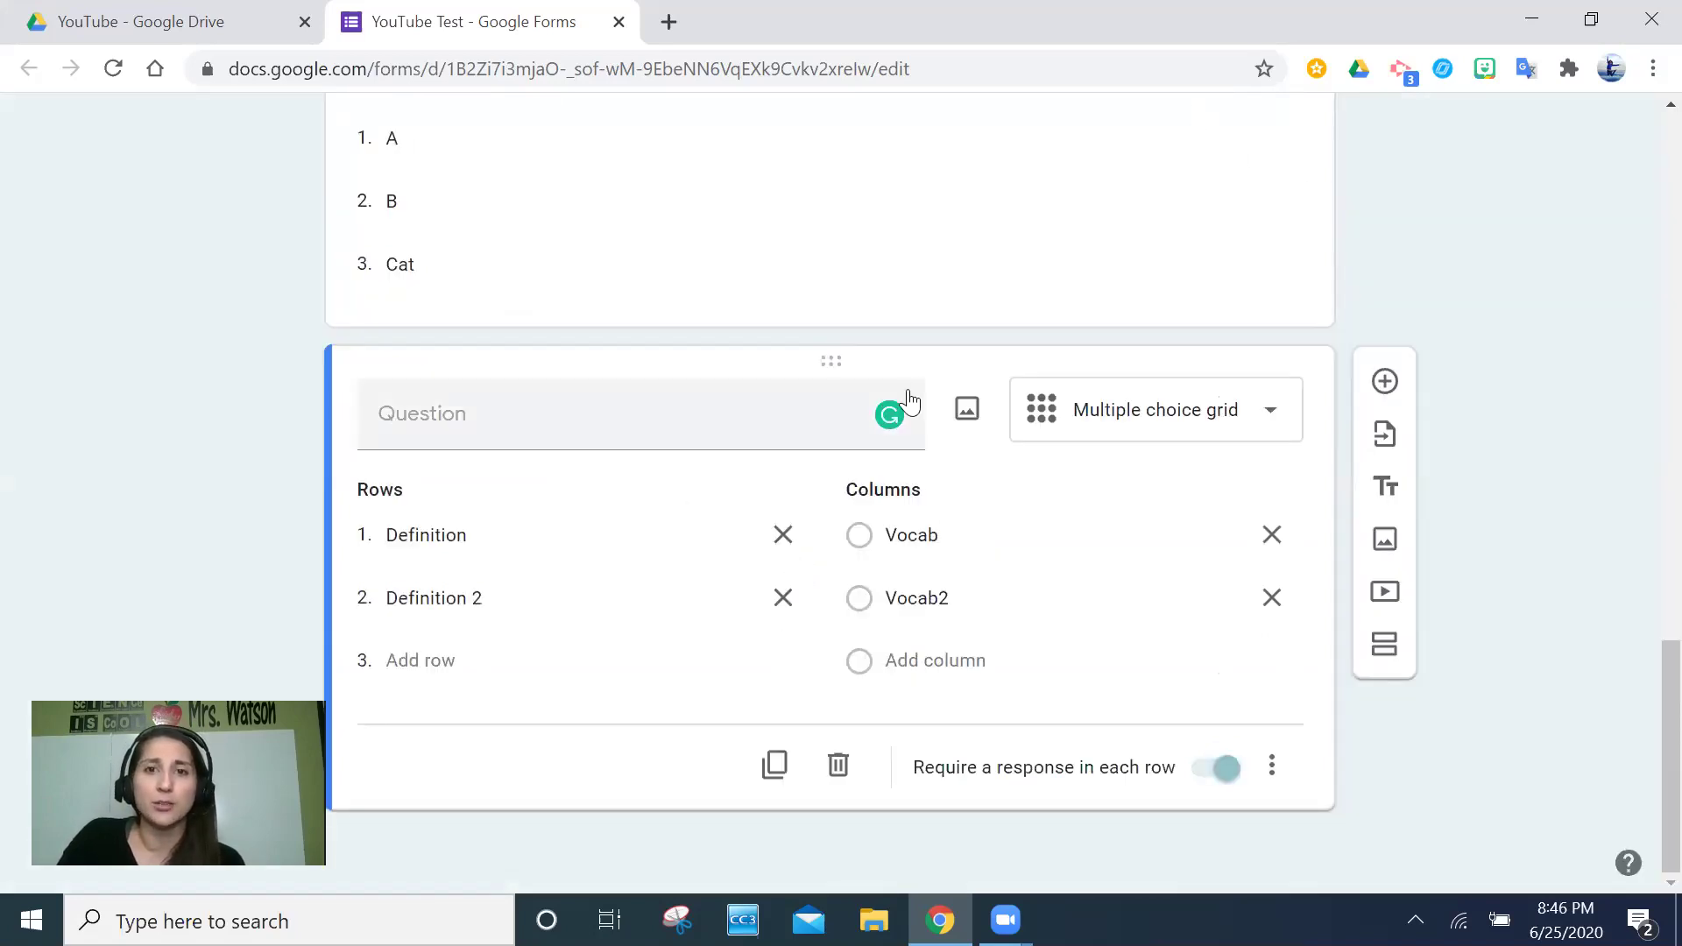
click(962, 415)
click(854, 655)
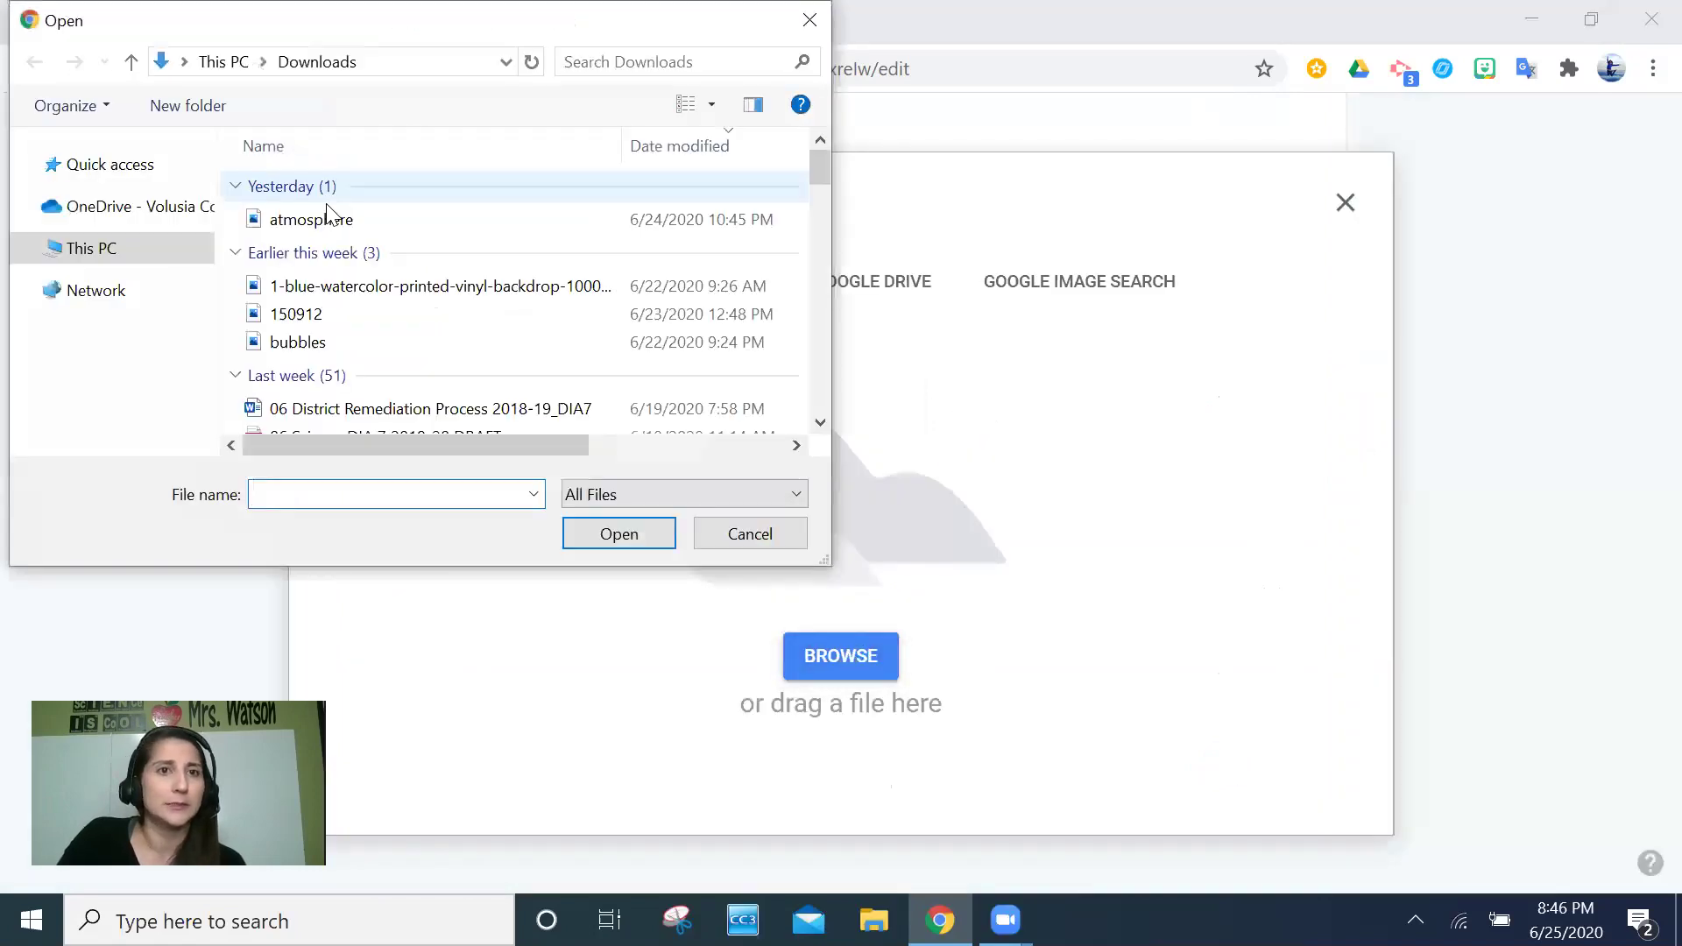
click(319, 221)
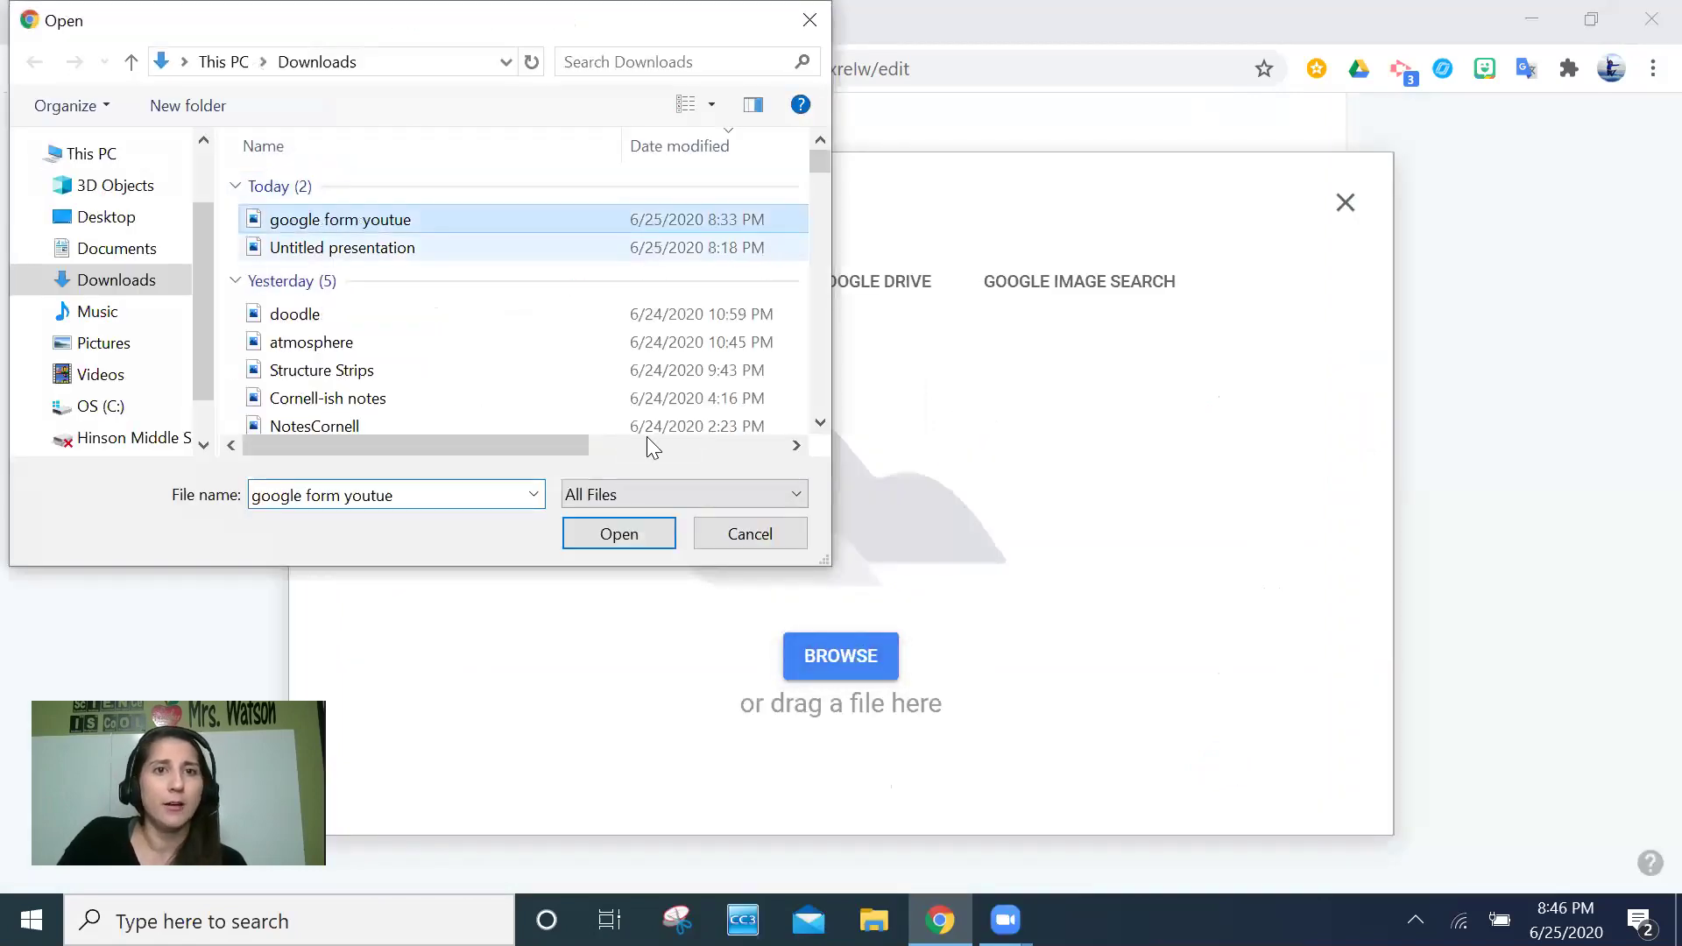
click(623, 533)
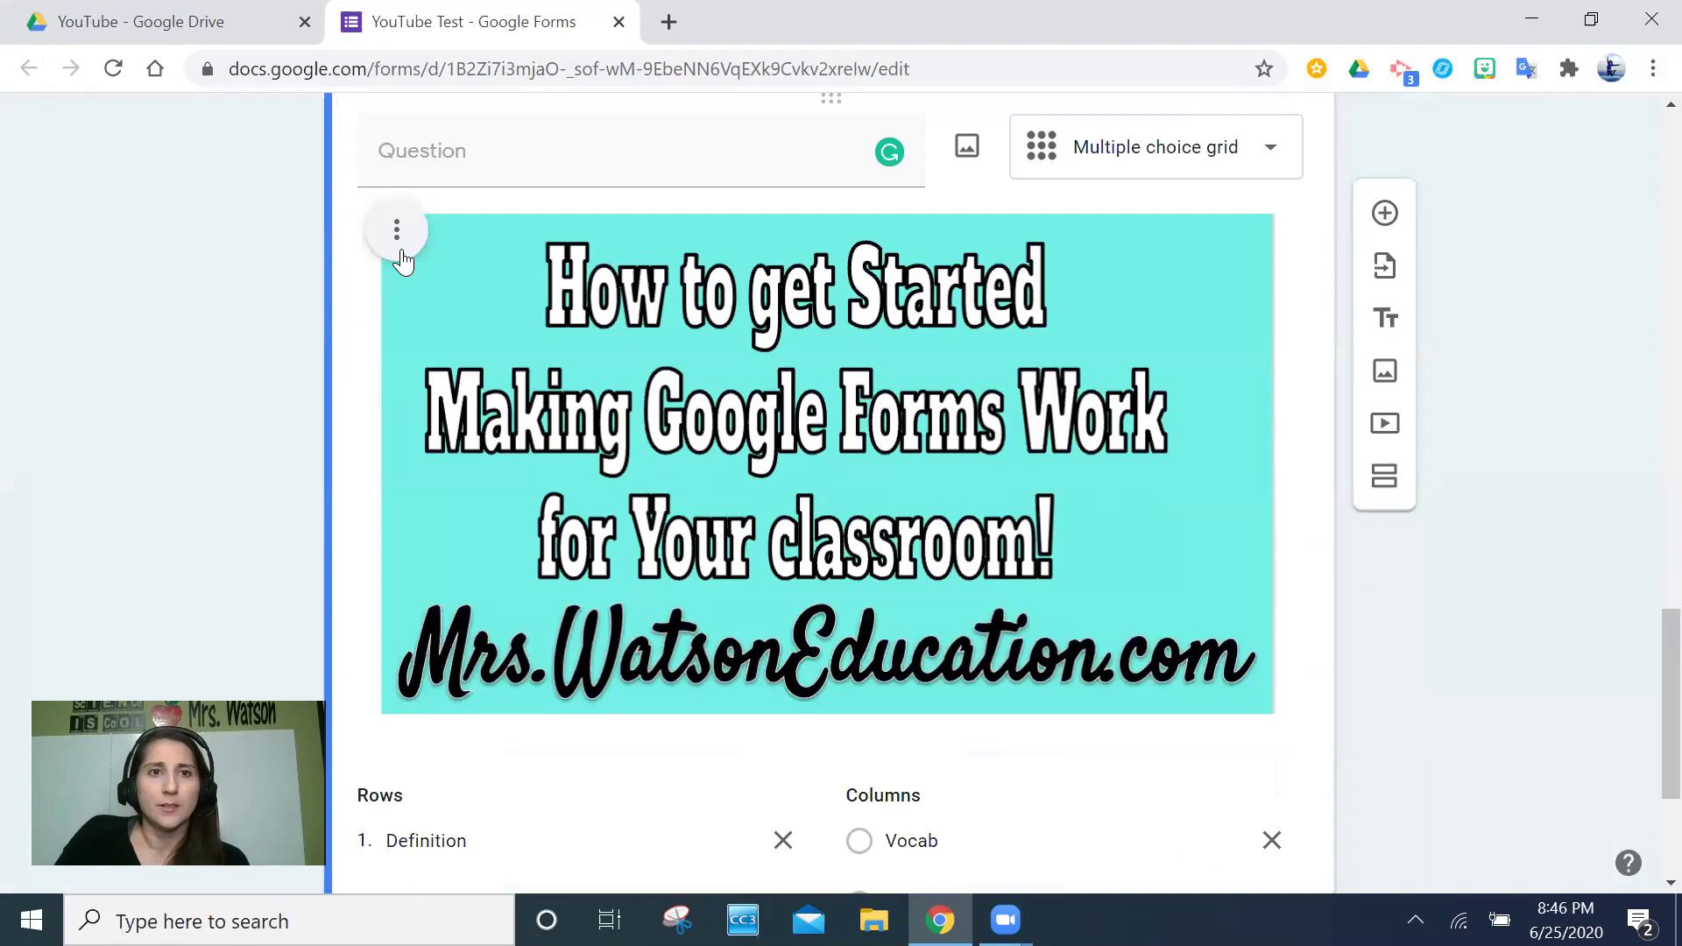
Step: Center-align the grid question's image and shrink it to less than half its width
click(398, 233)
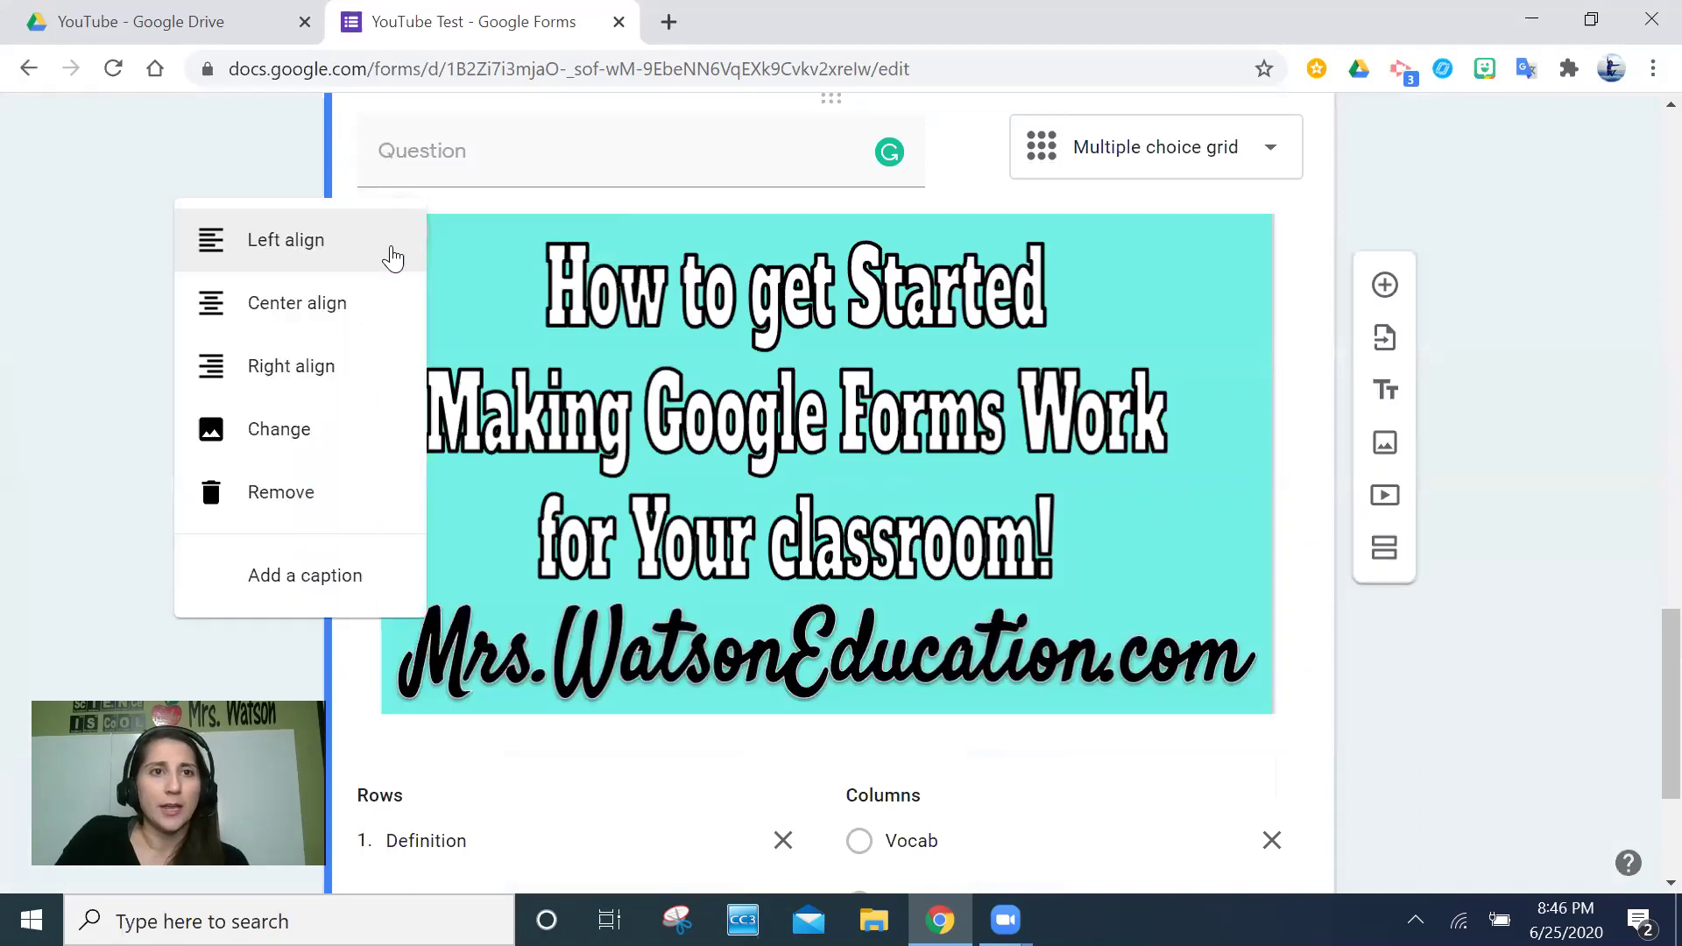
click(407, 368)
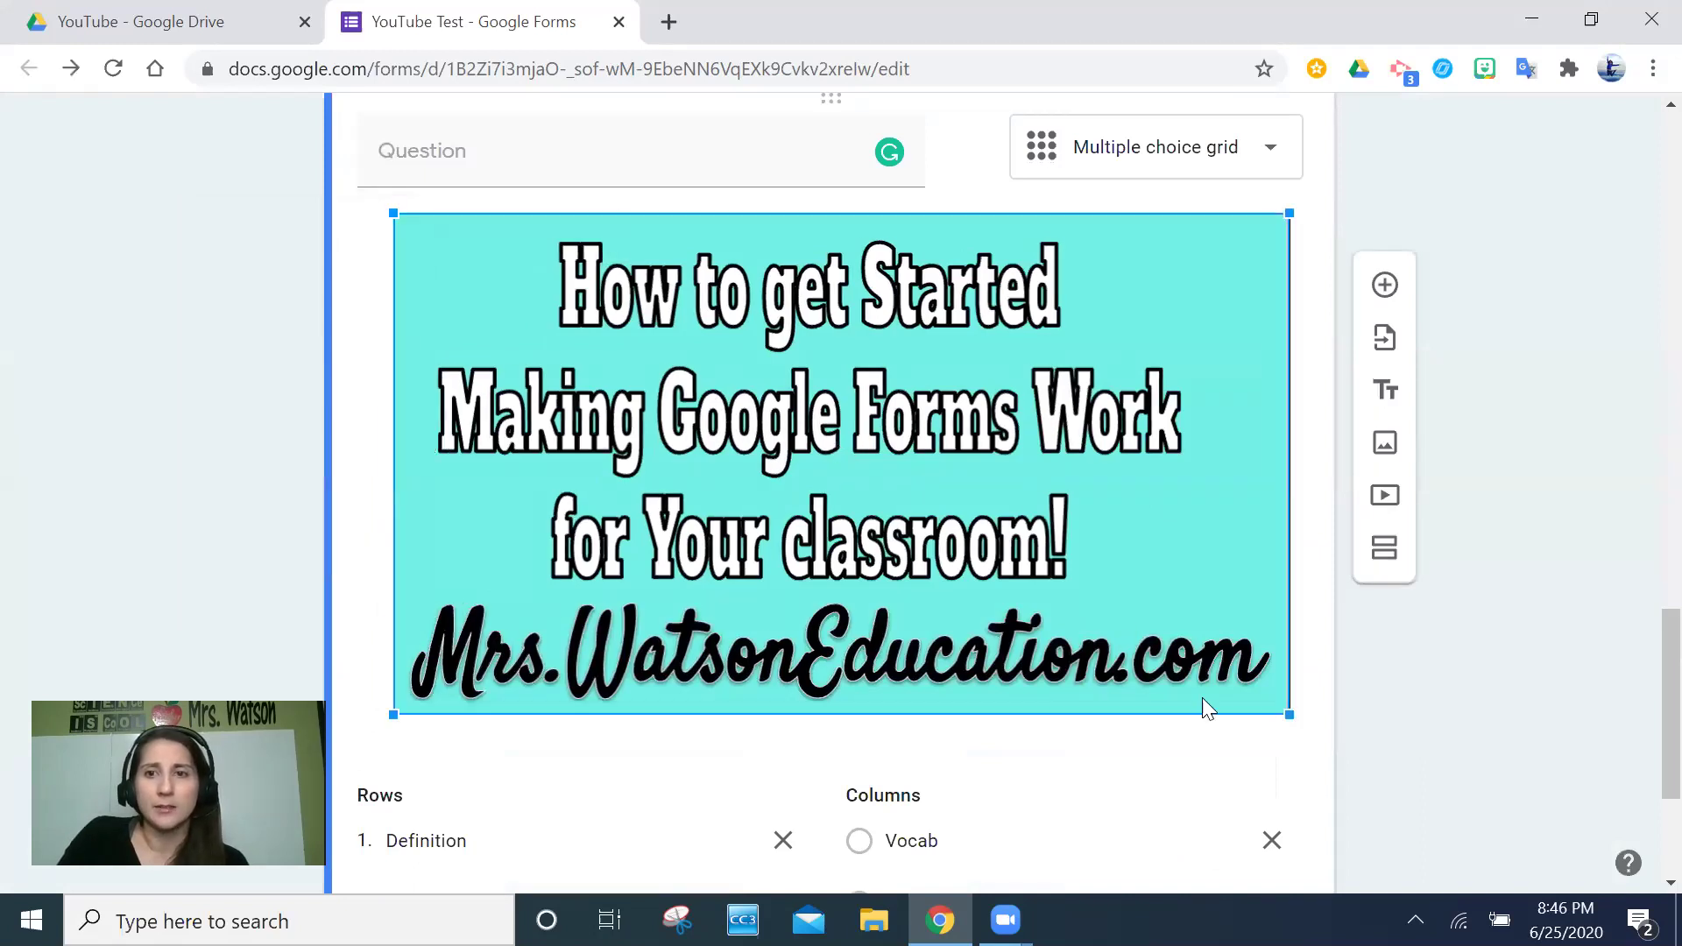
drag(1079, 554, 770, 359)
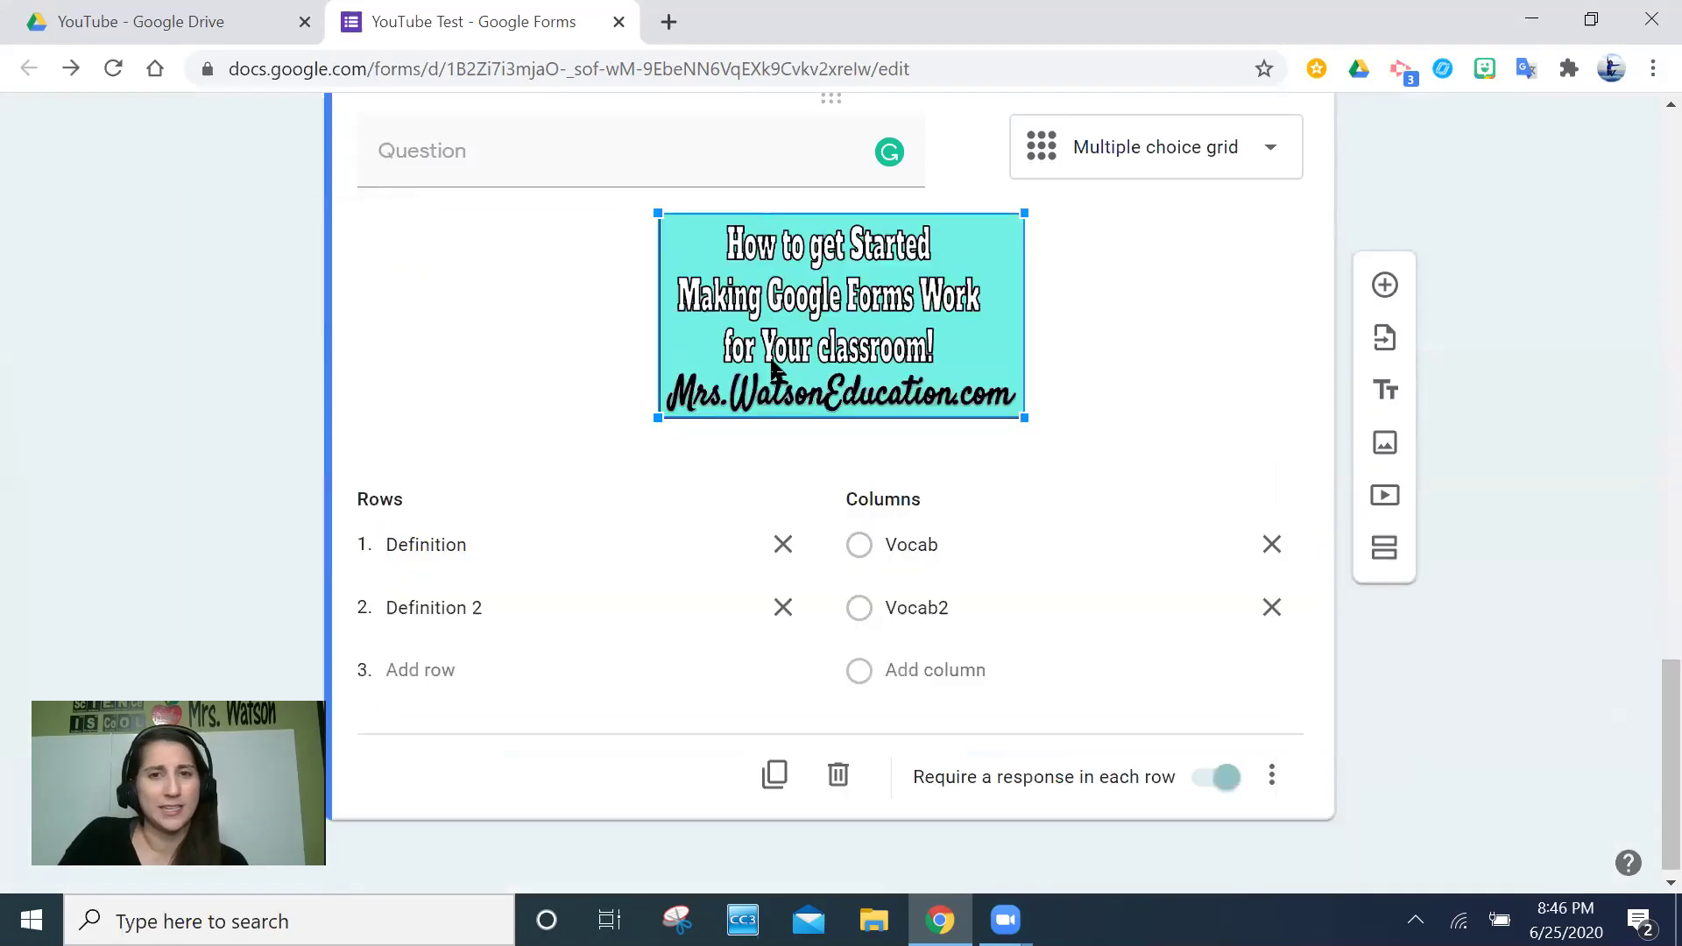
Step: Add the image "google form youtue" from the Downloads folder as a separate image item after the grid question
scroll(854, 383, up, 1)
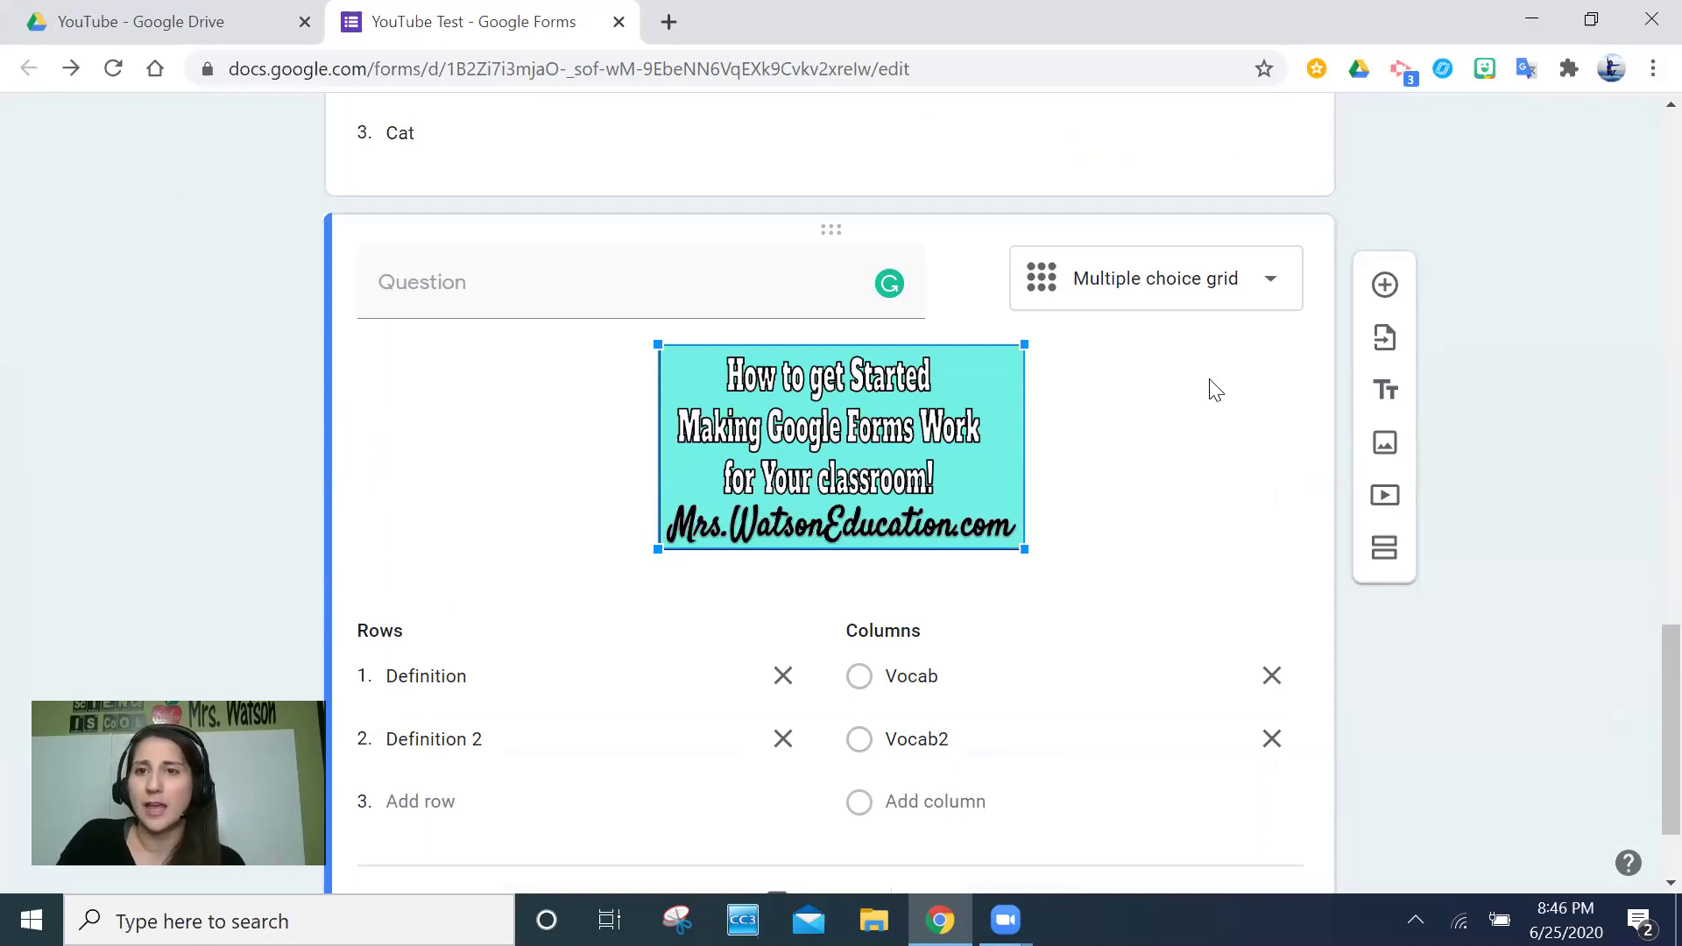
scroll(1211, 302, up, 3)
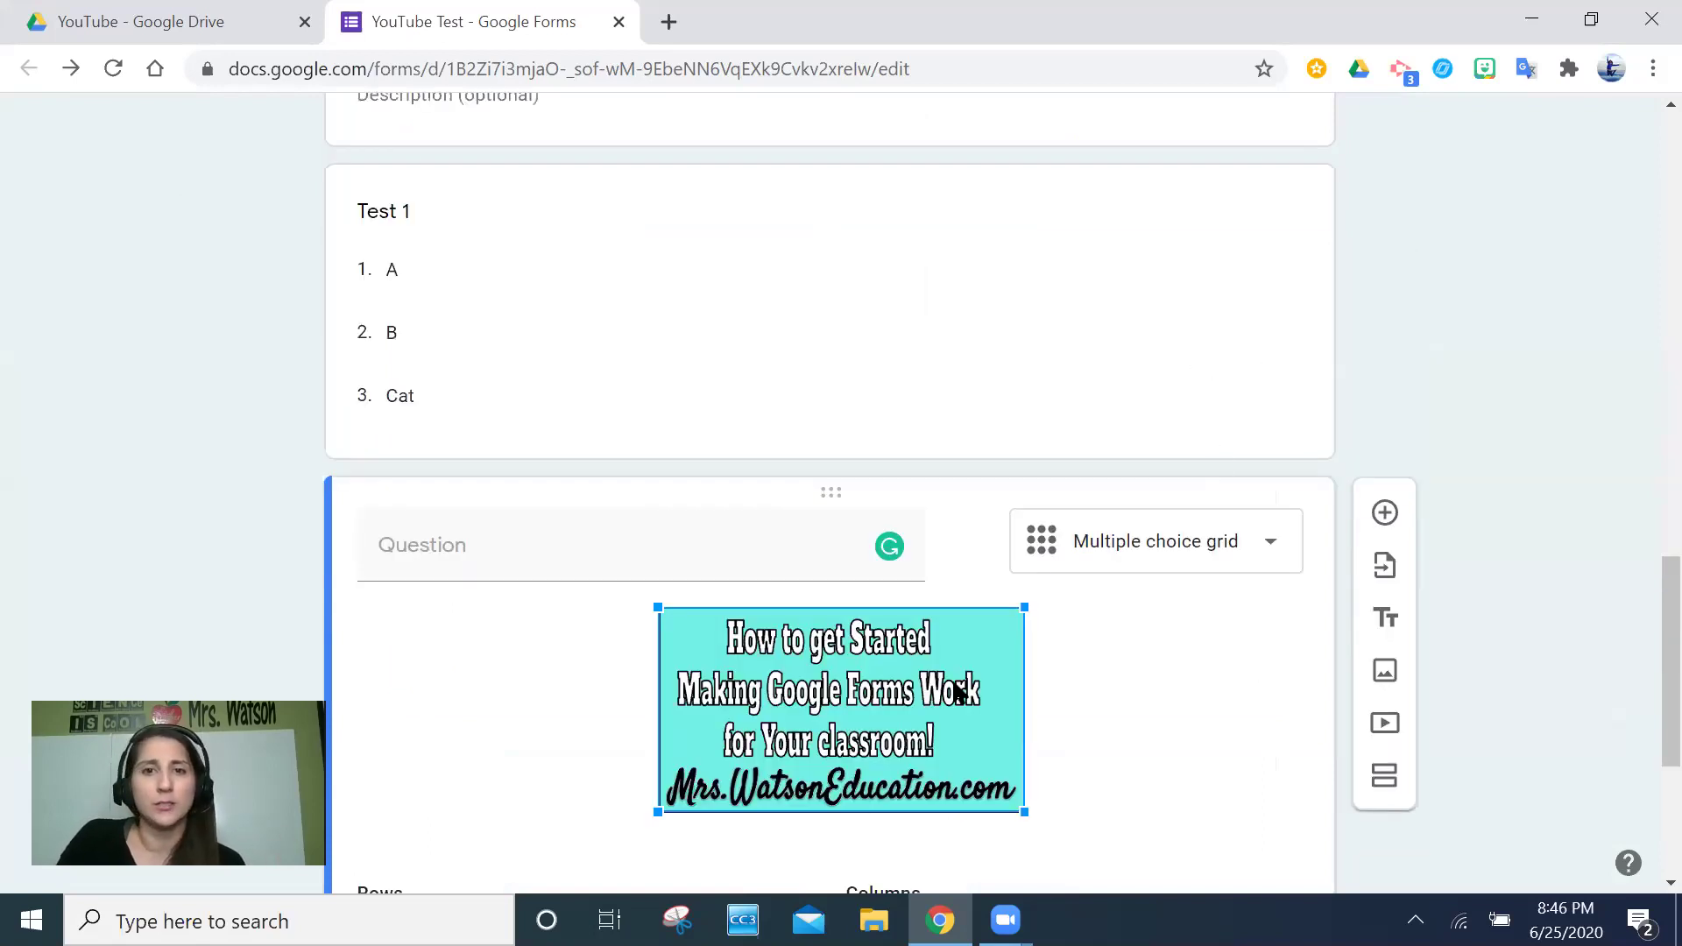
click(1383, 670)
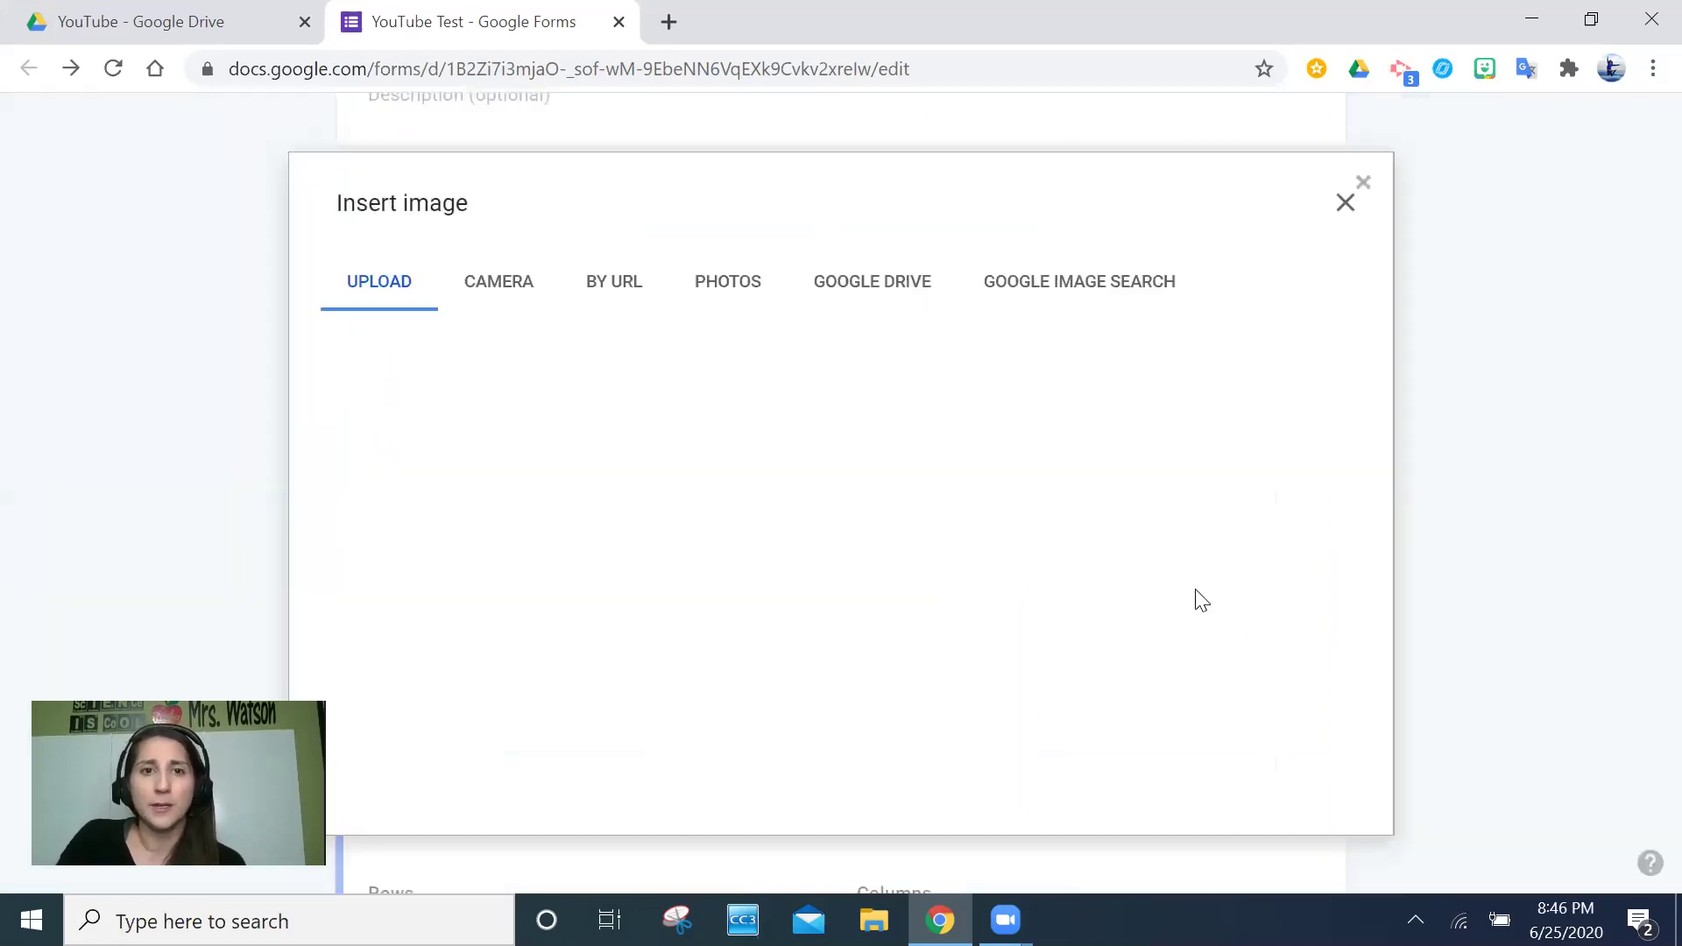
click(814, 650)
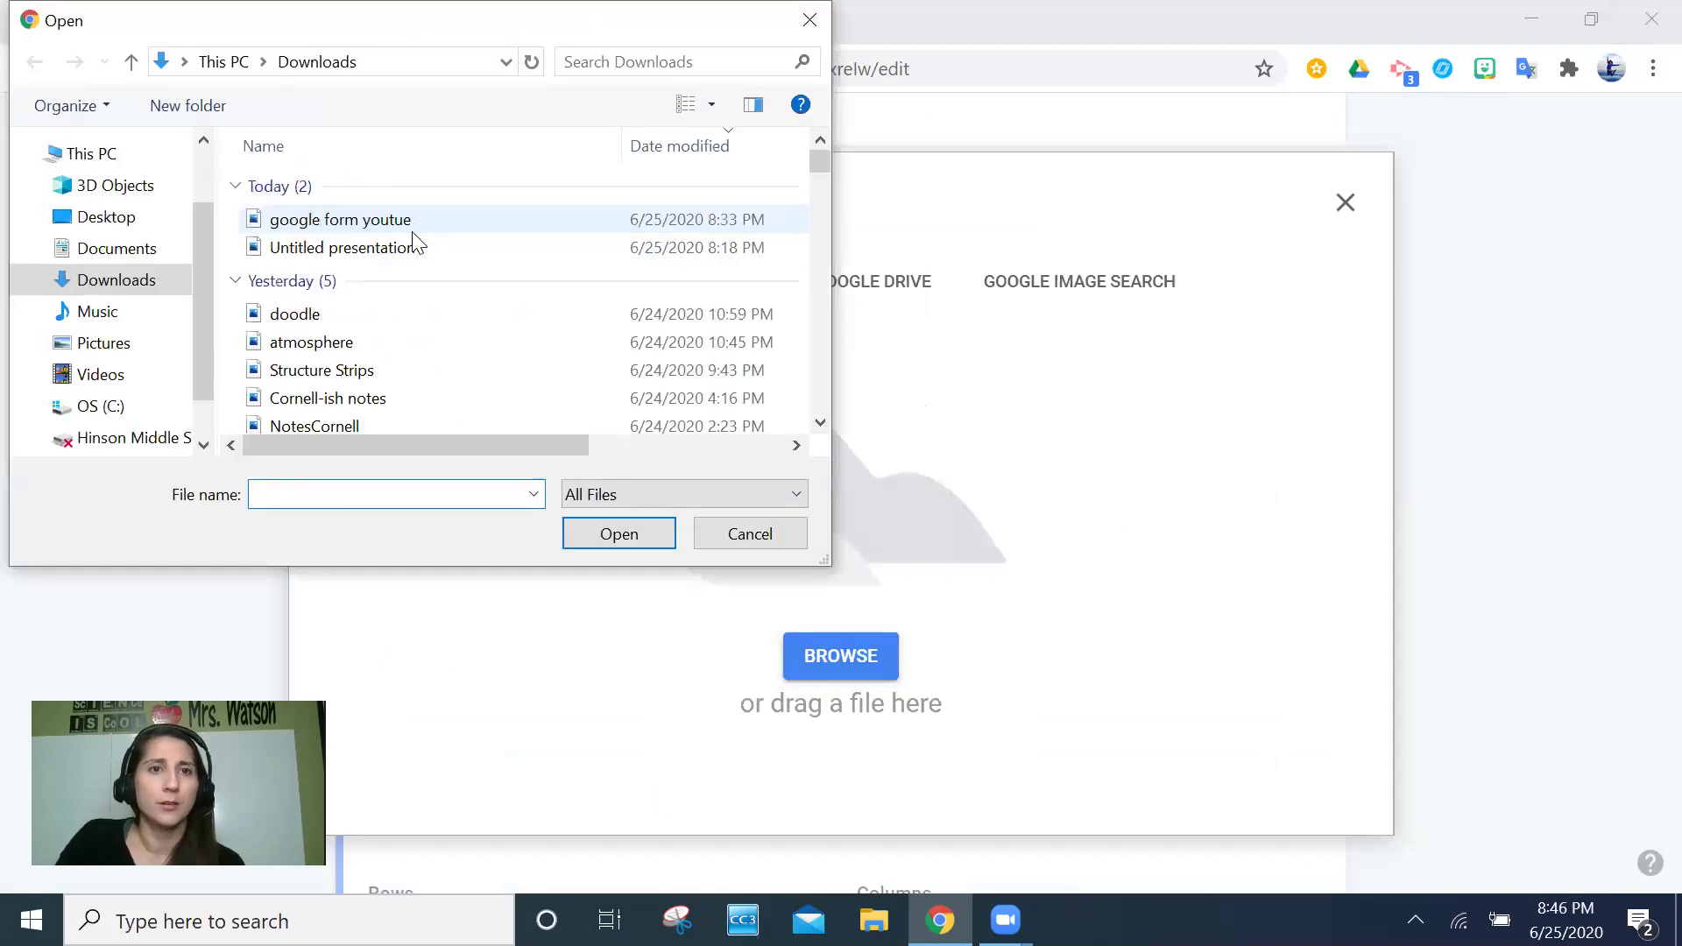
click(412, 226)
click(620, 534)
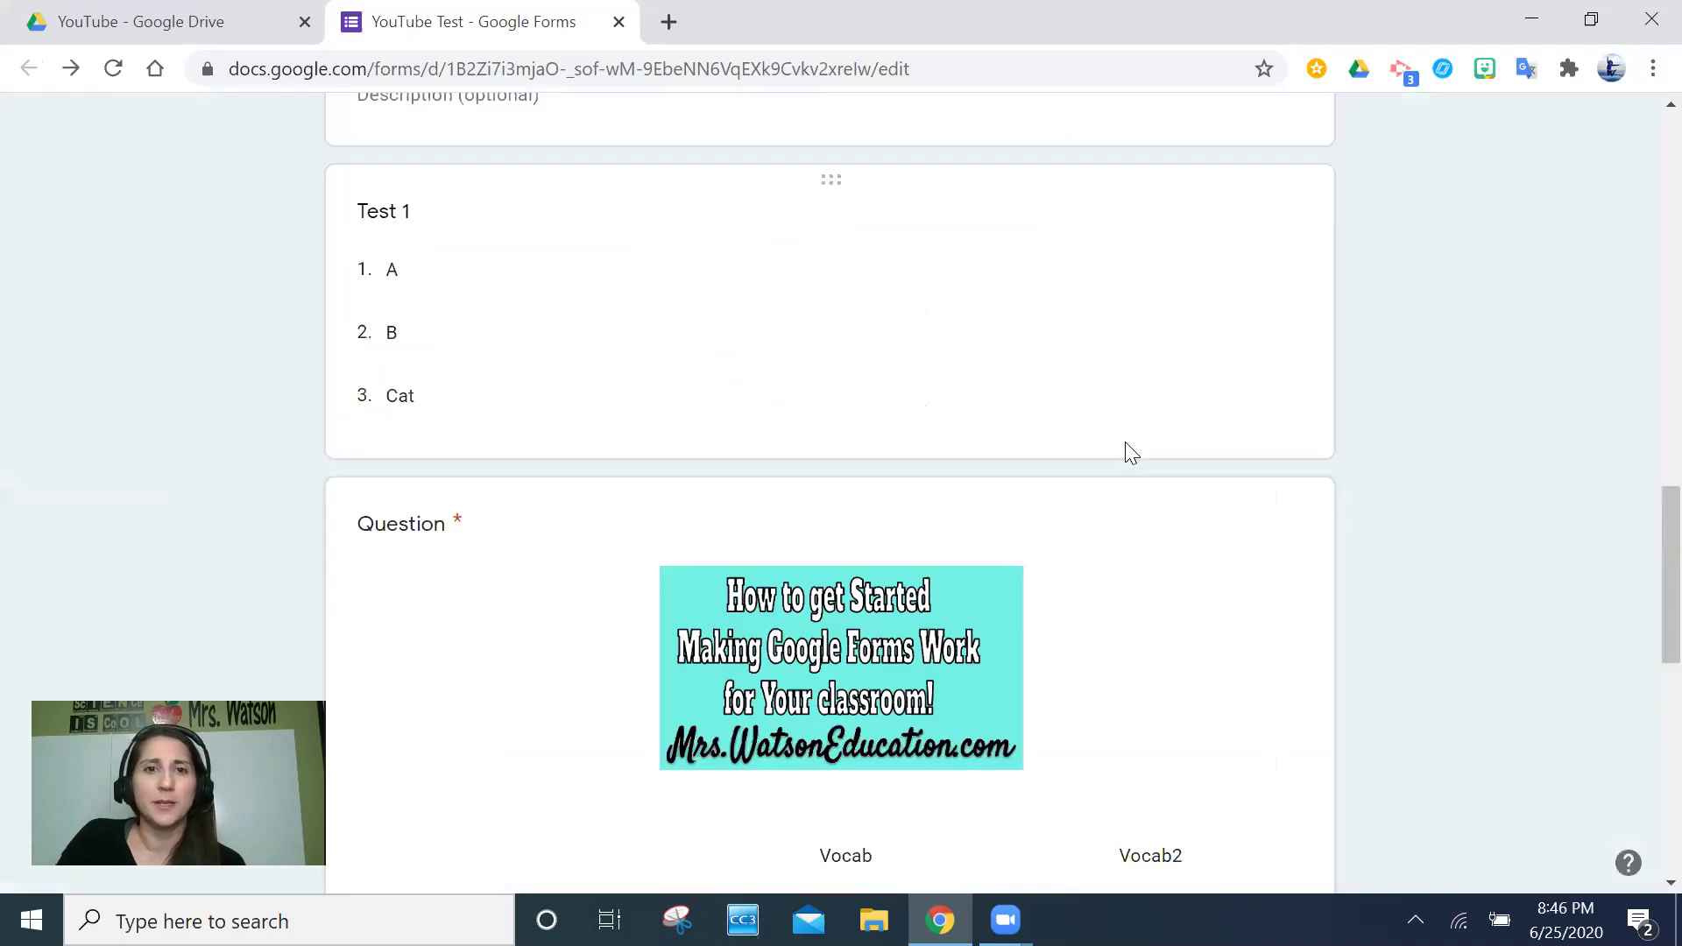
scroll(695, 342, up, 5)
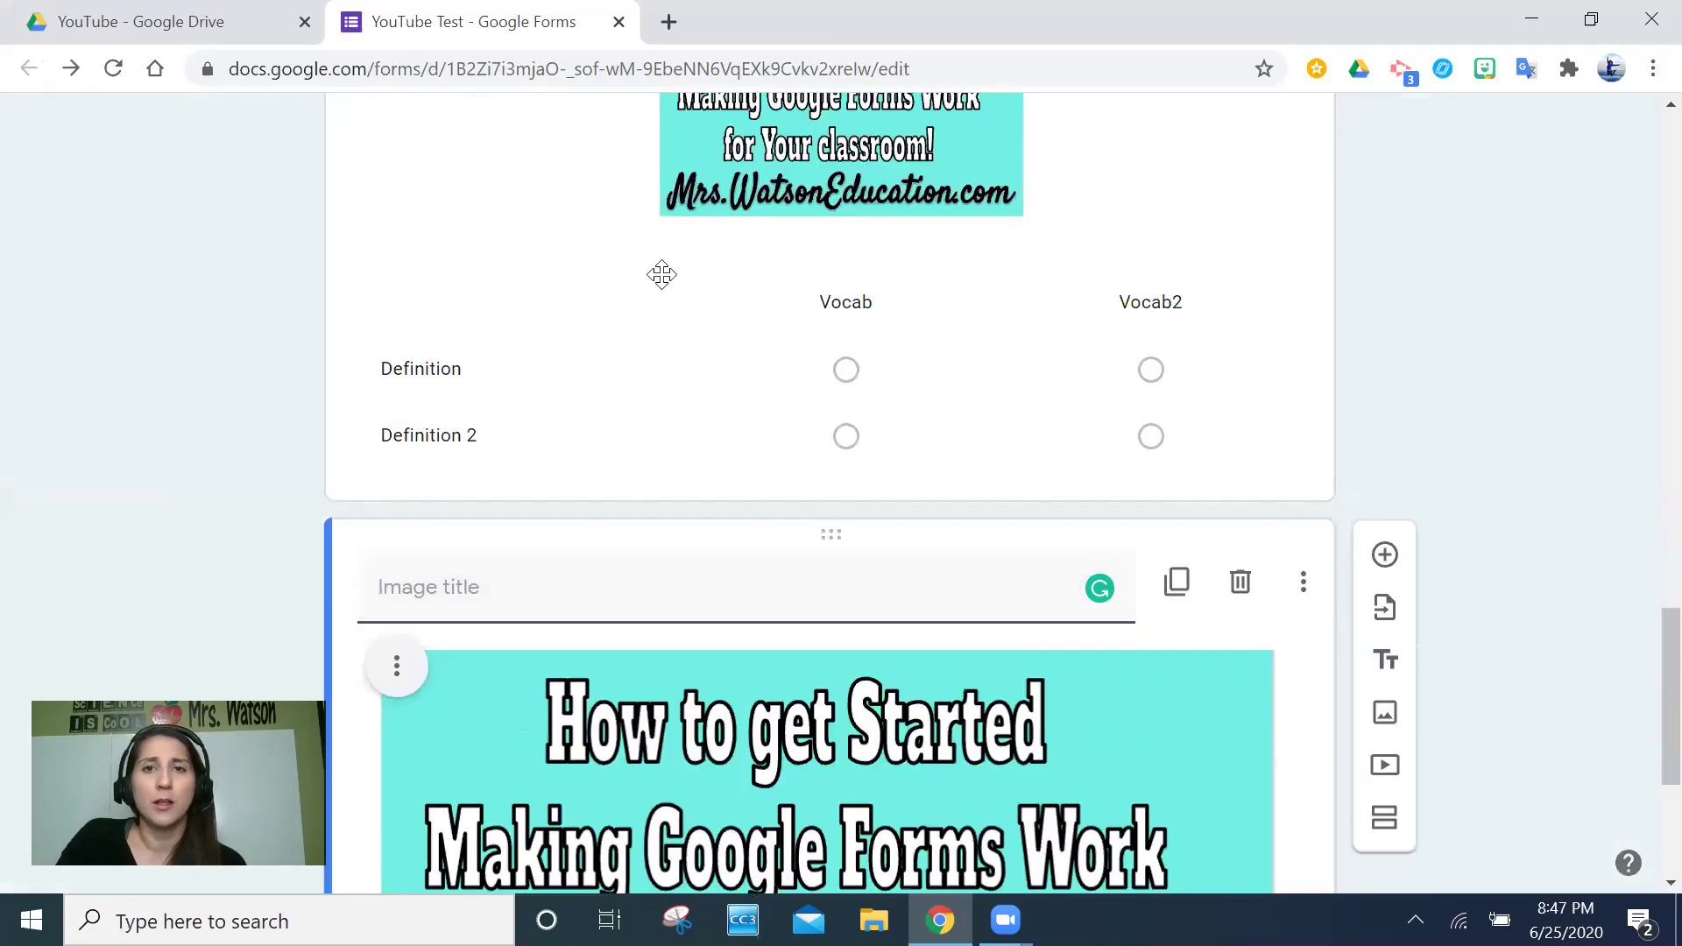
scroll(660, 275, up, 6)
scroll(898, 636, down, 10)
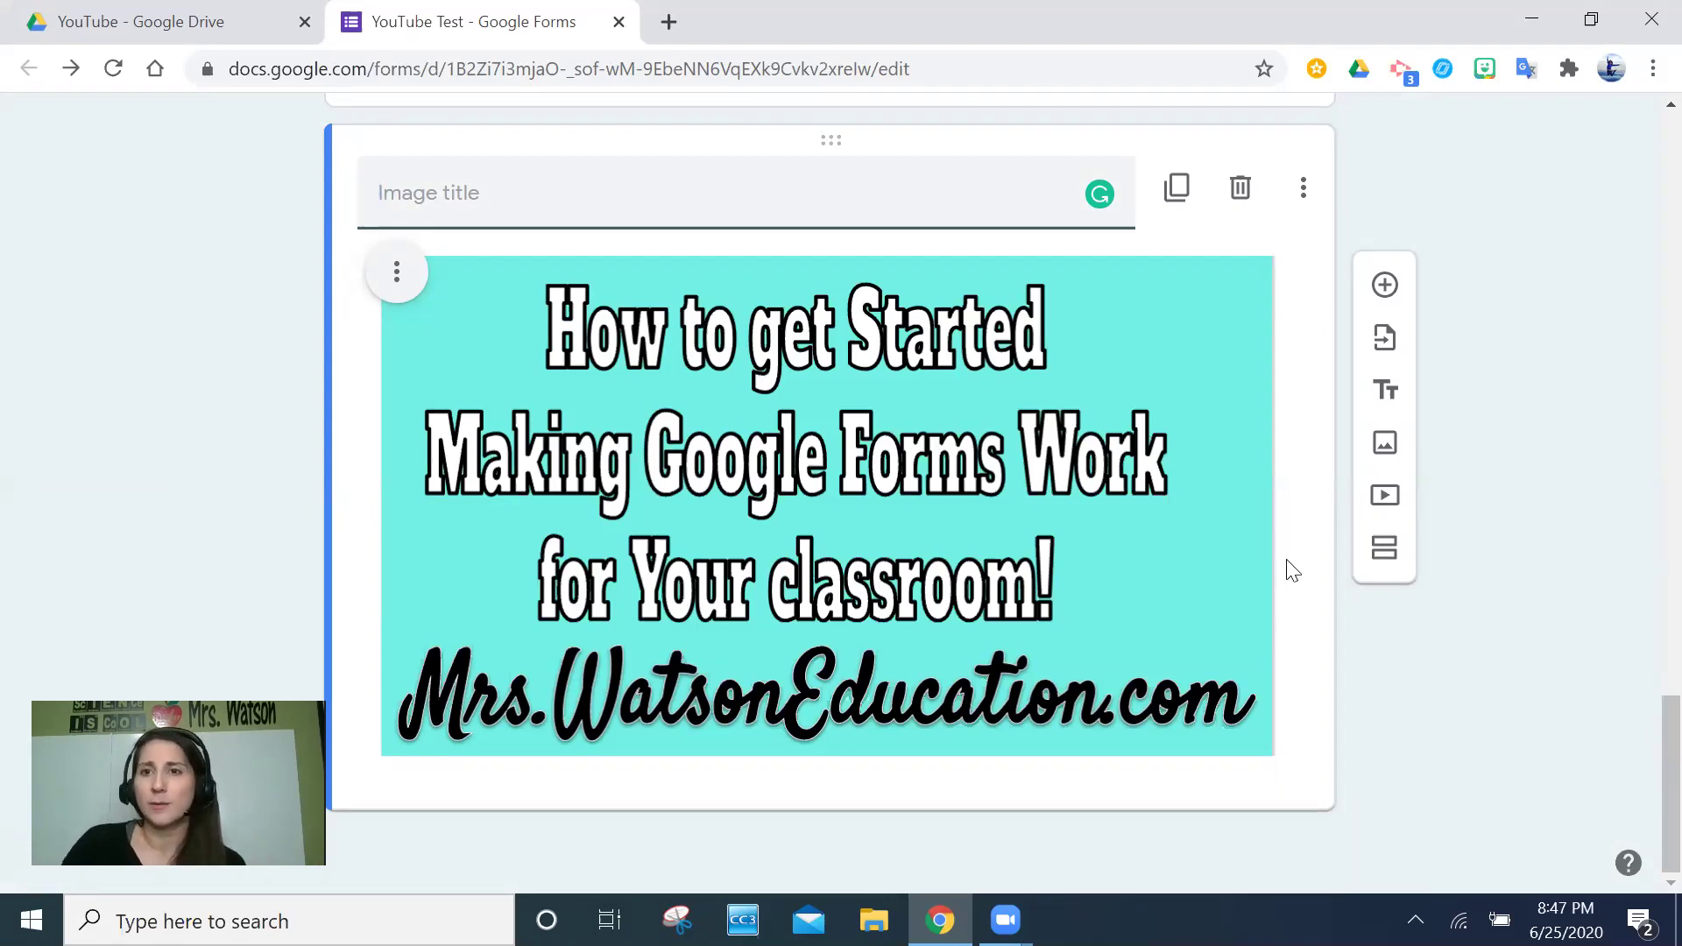
Step: Add a title and description item and move it between the multiple choice grid question and the separate image item
click(1385, 401)
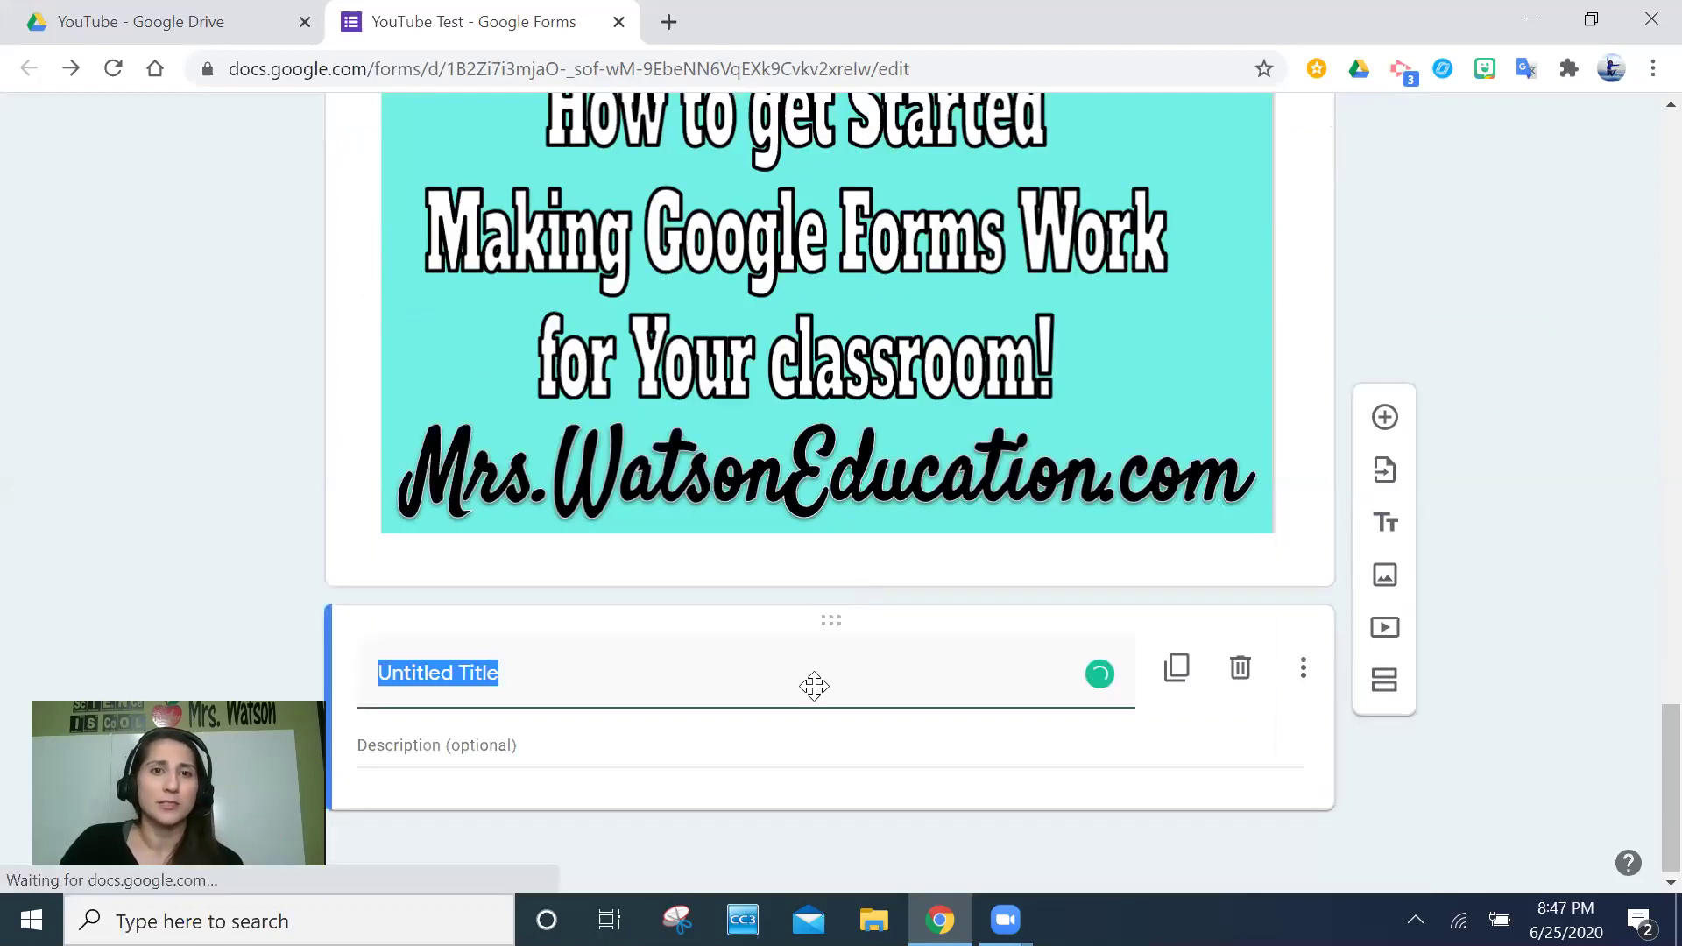
click(785, 728)
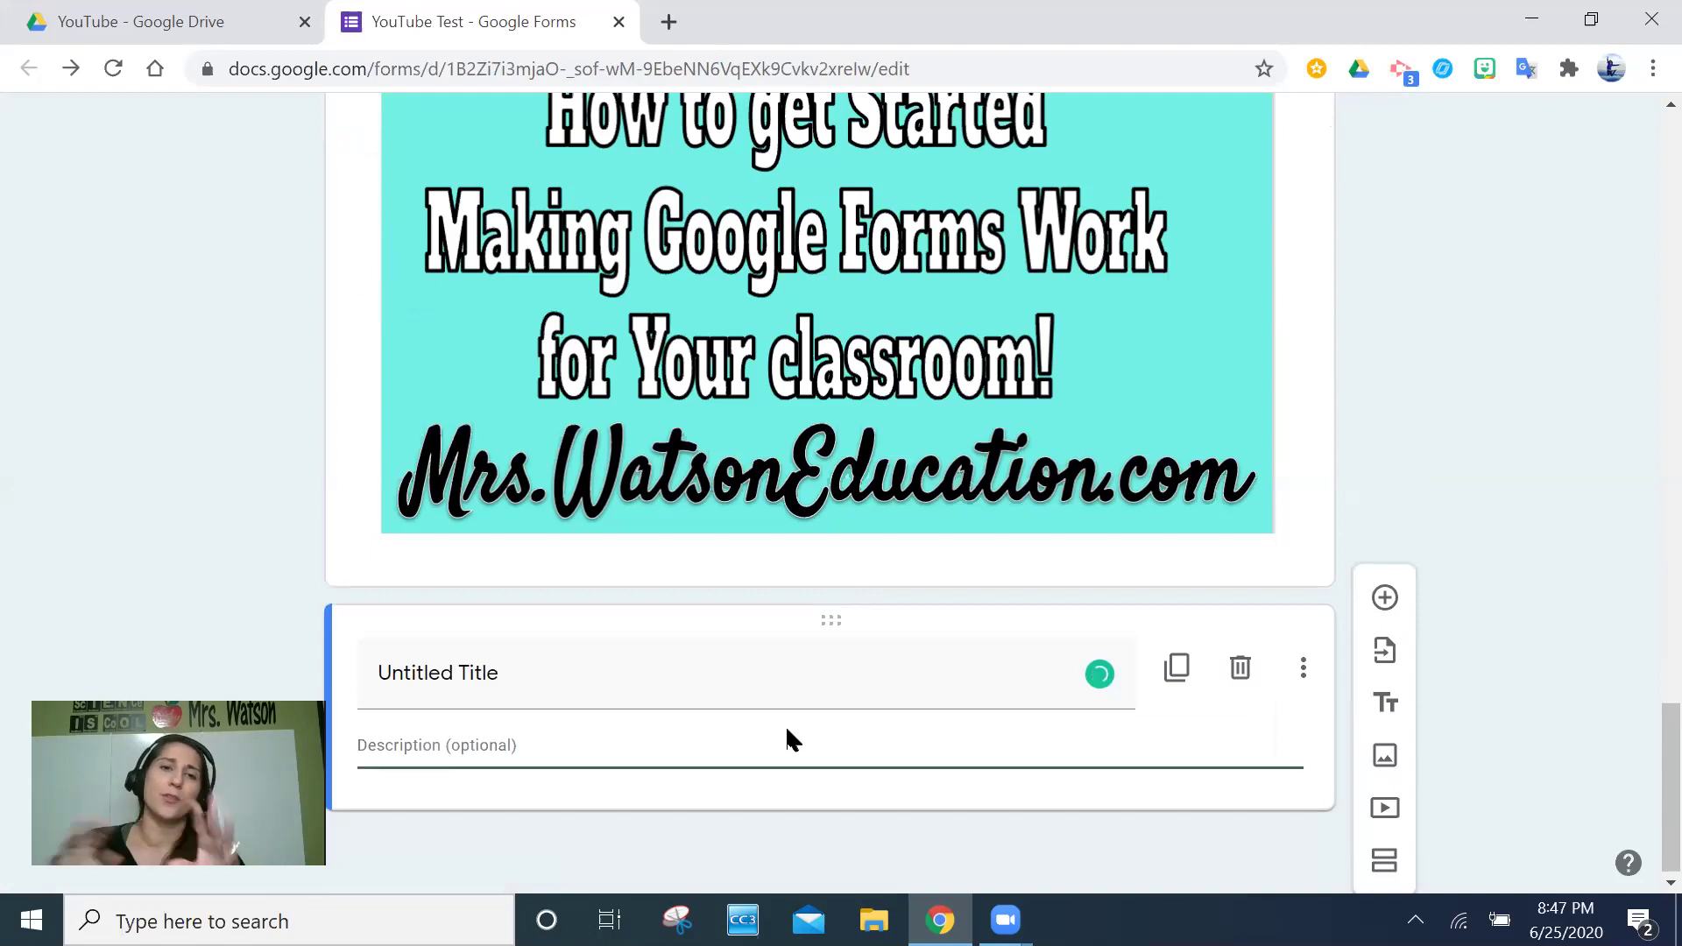
scroll(778, 601, up, 2)
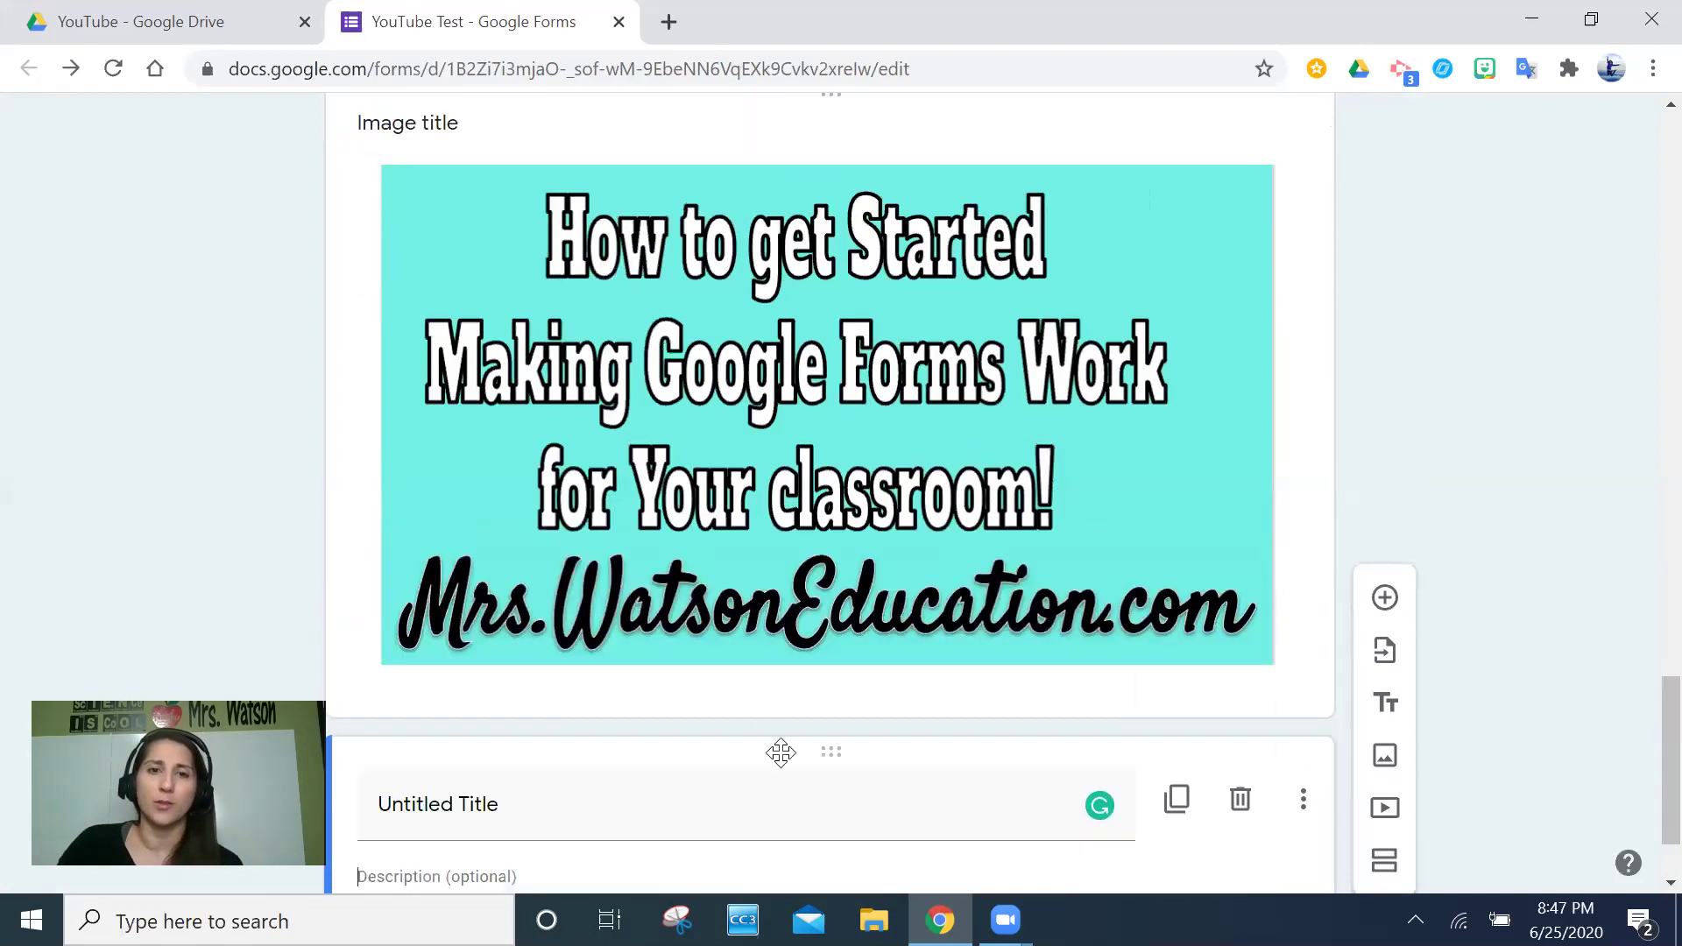
click(780, 753)
drag(839, 752, 890, 649)
scroll(890, 649, down, 5)
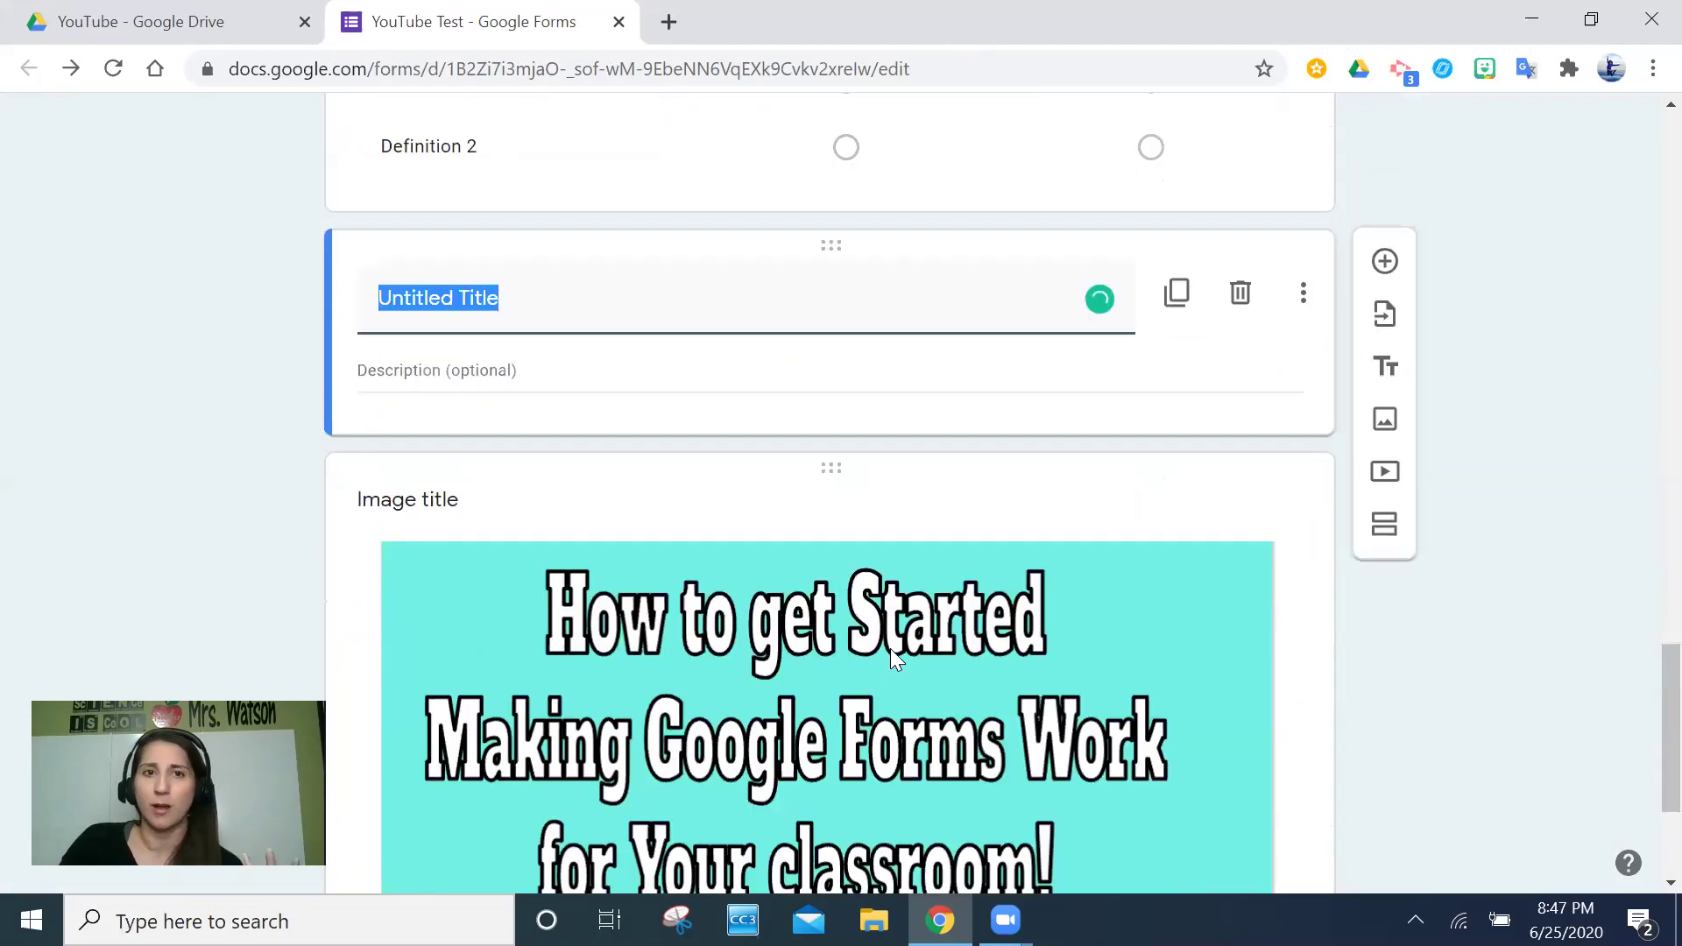
Step: Add a new section after the multiple choice grid question, ahead of the title and image items
click(1021, 187)
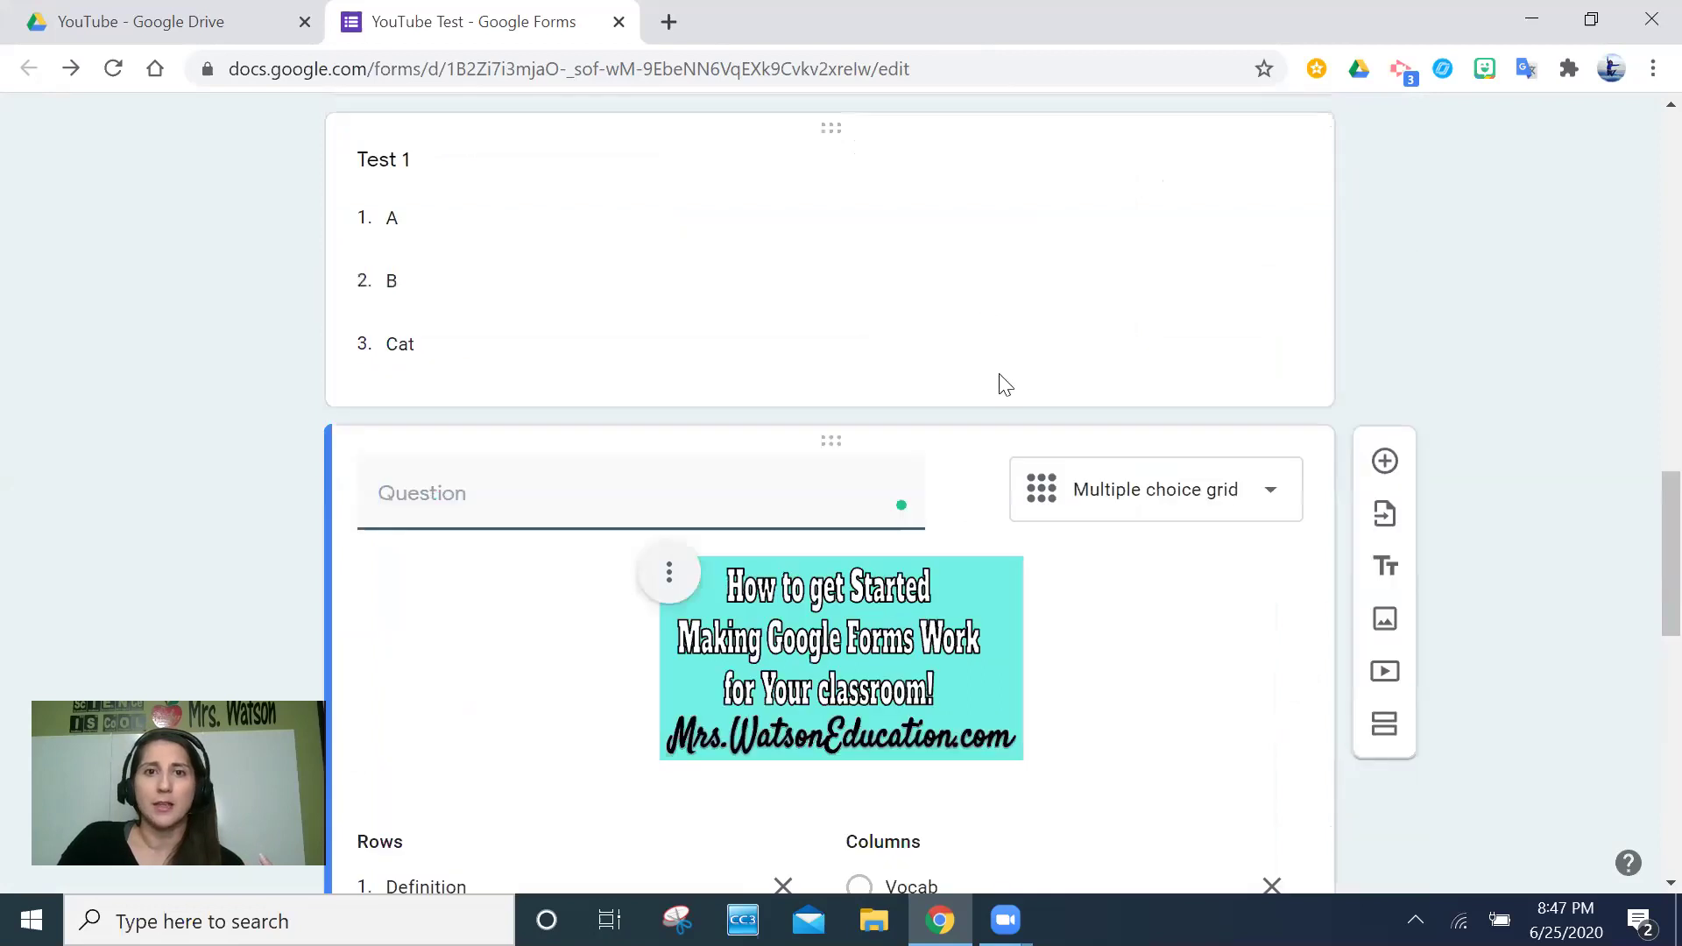
scroll(1031, 445, down, 3)
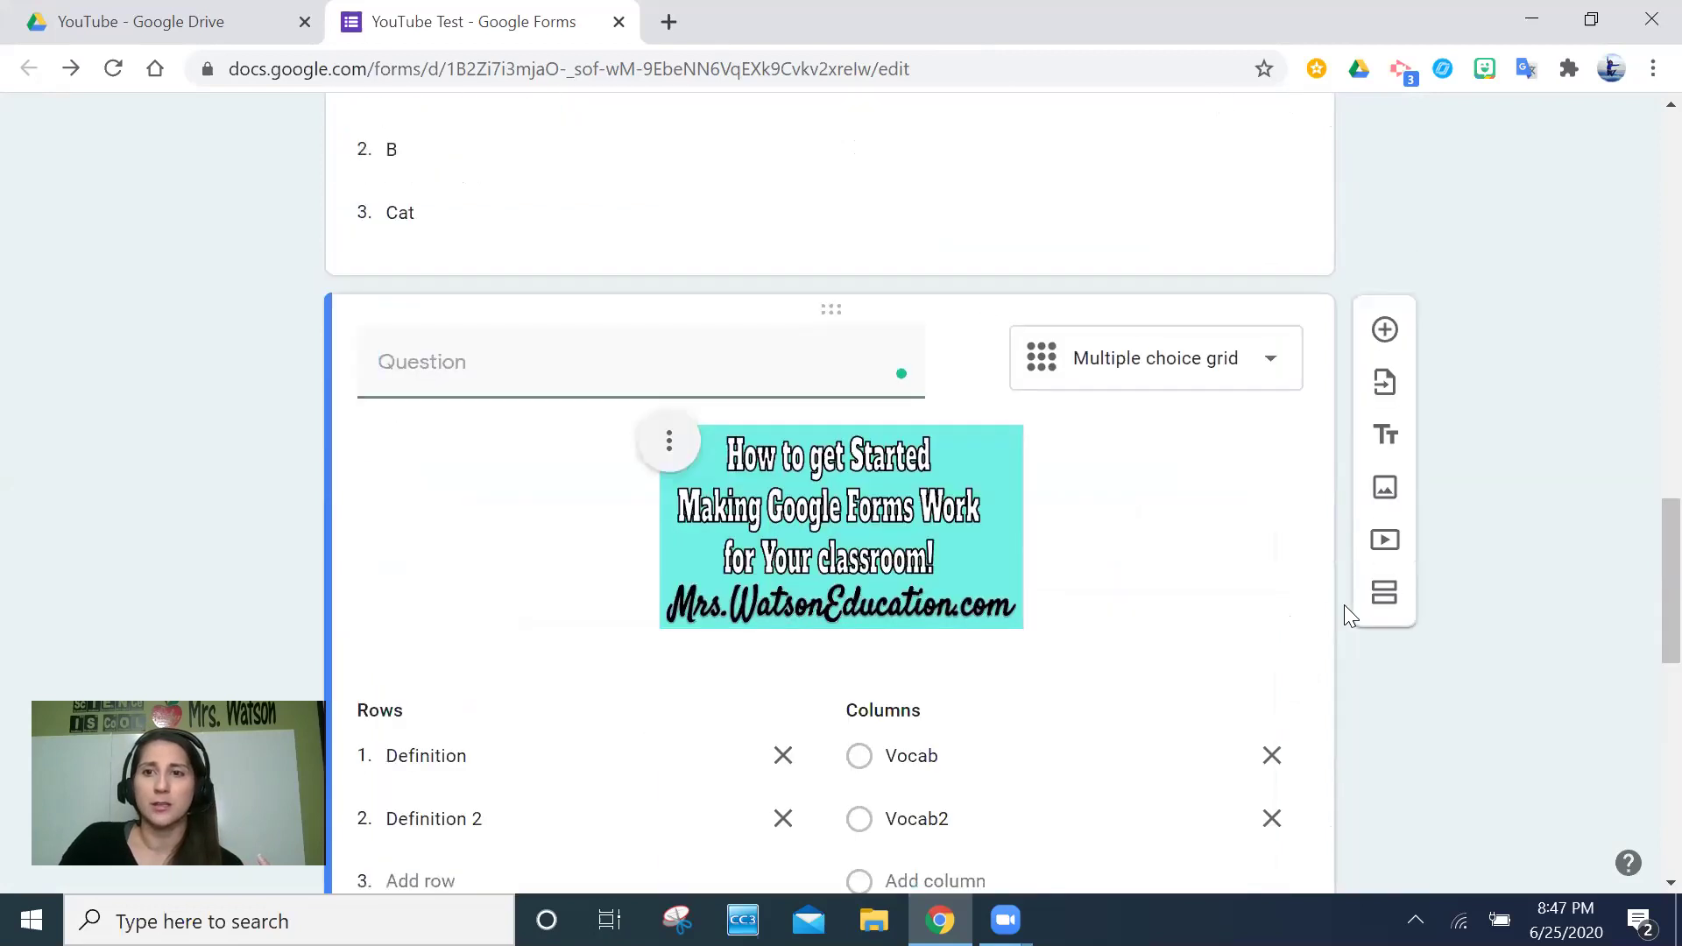
click(1384, 590)
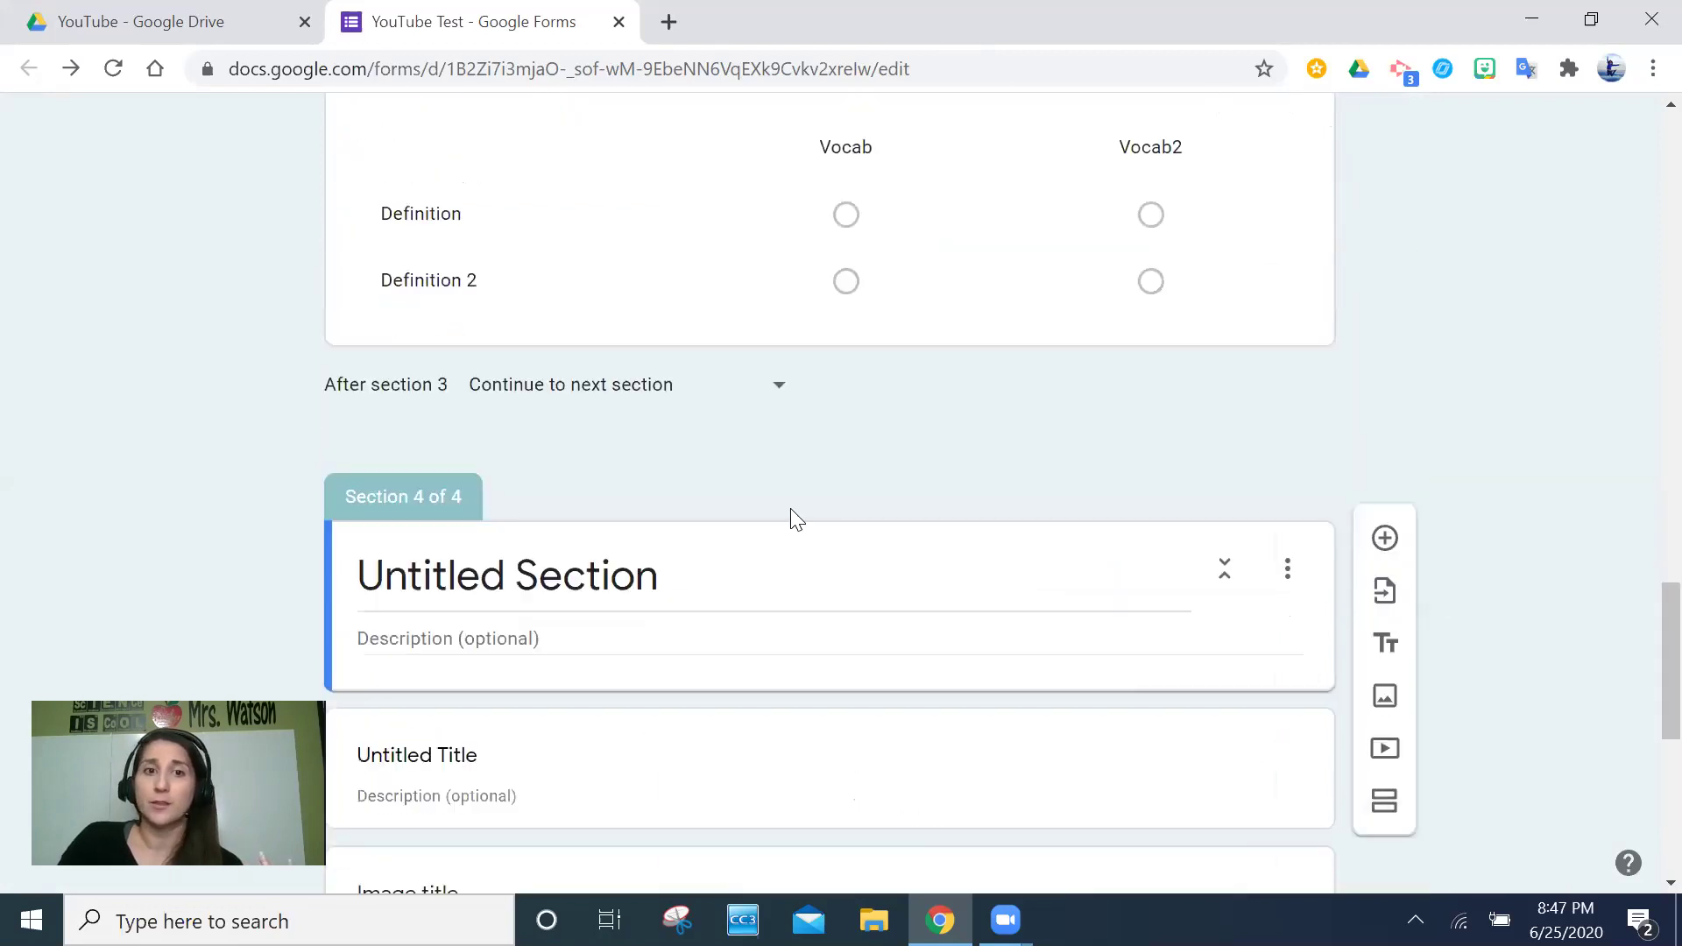
scroll(793, 518, down, 6)
scroll(798, 490, up, 6)
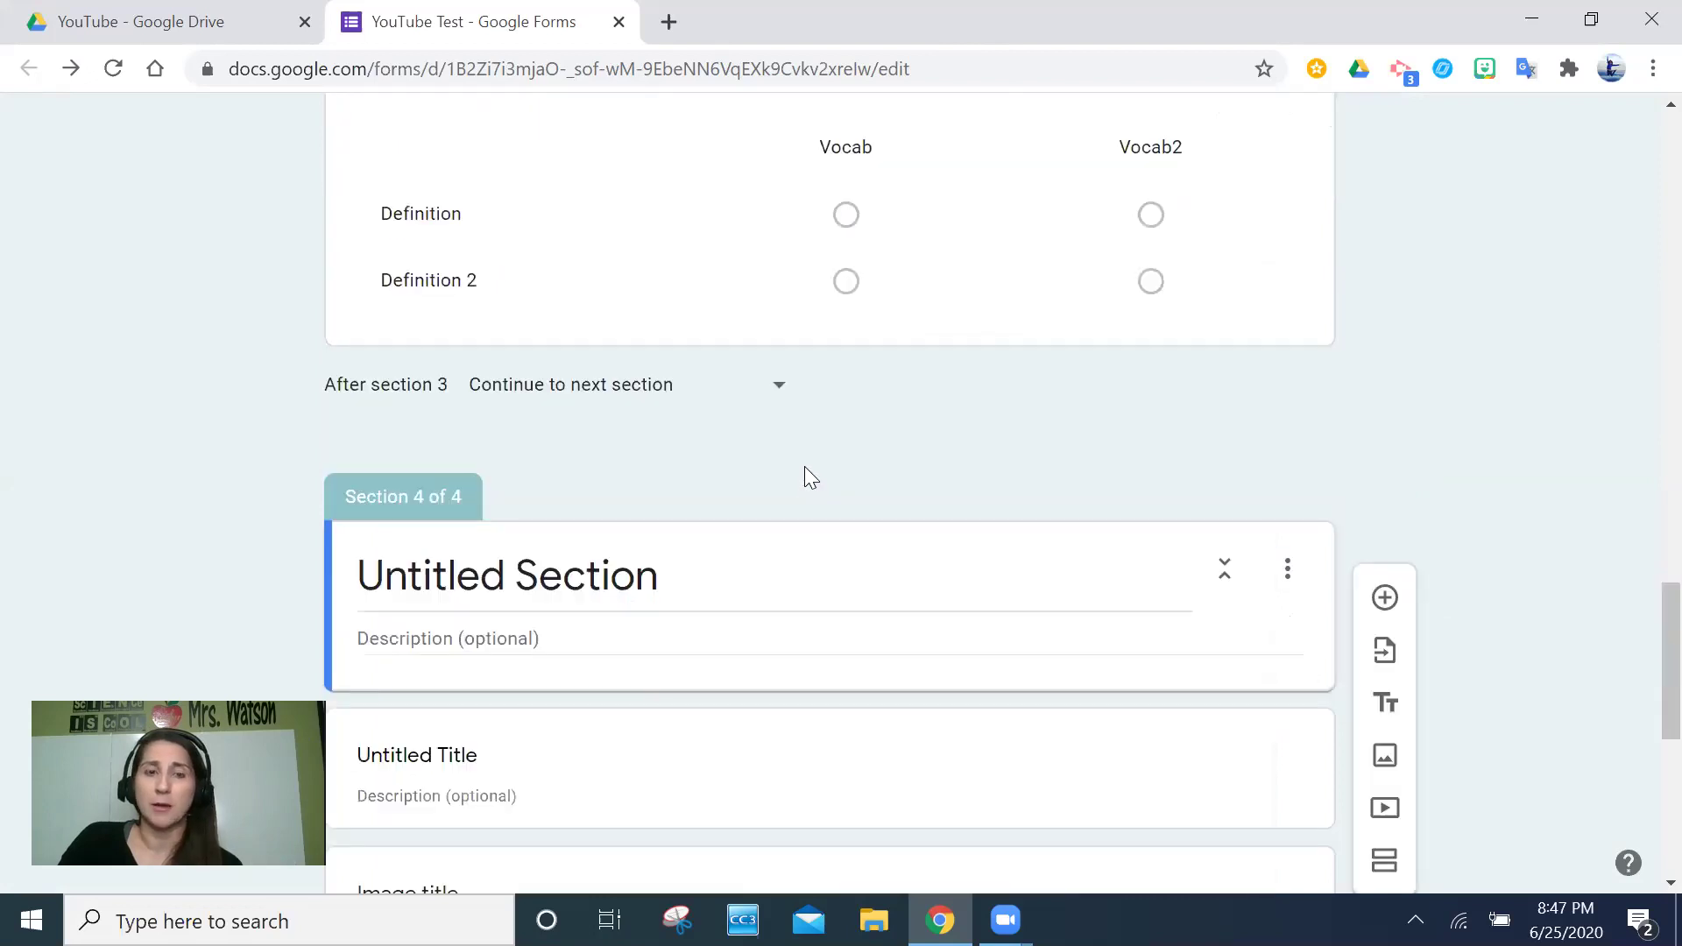
scroll(804, 478, up, 12)
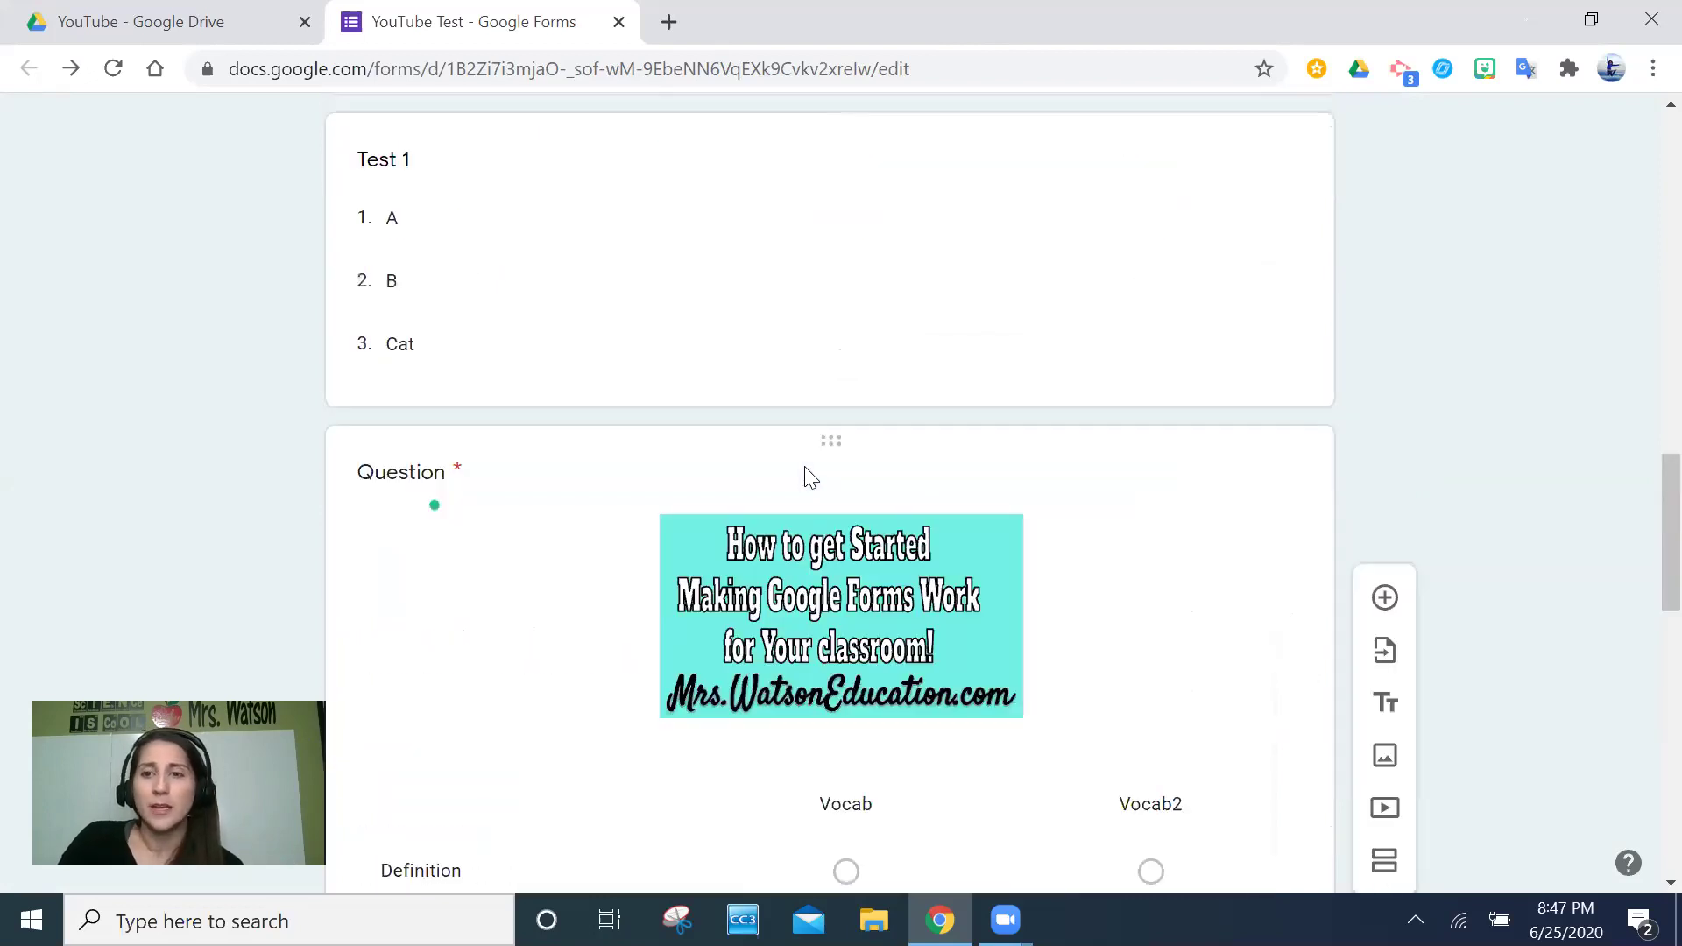
scroll(878, 503, down, 7)
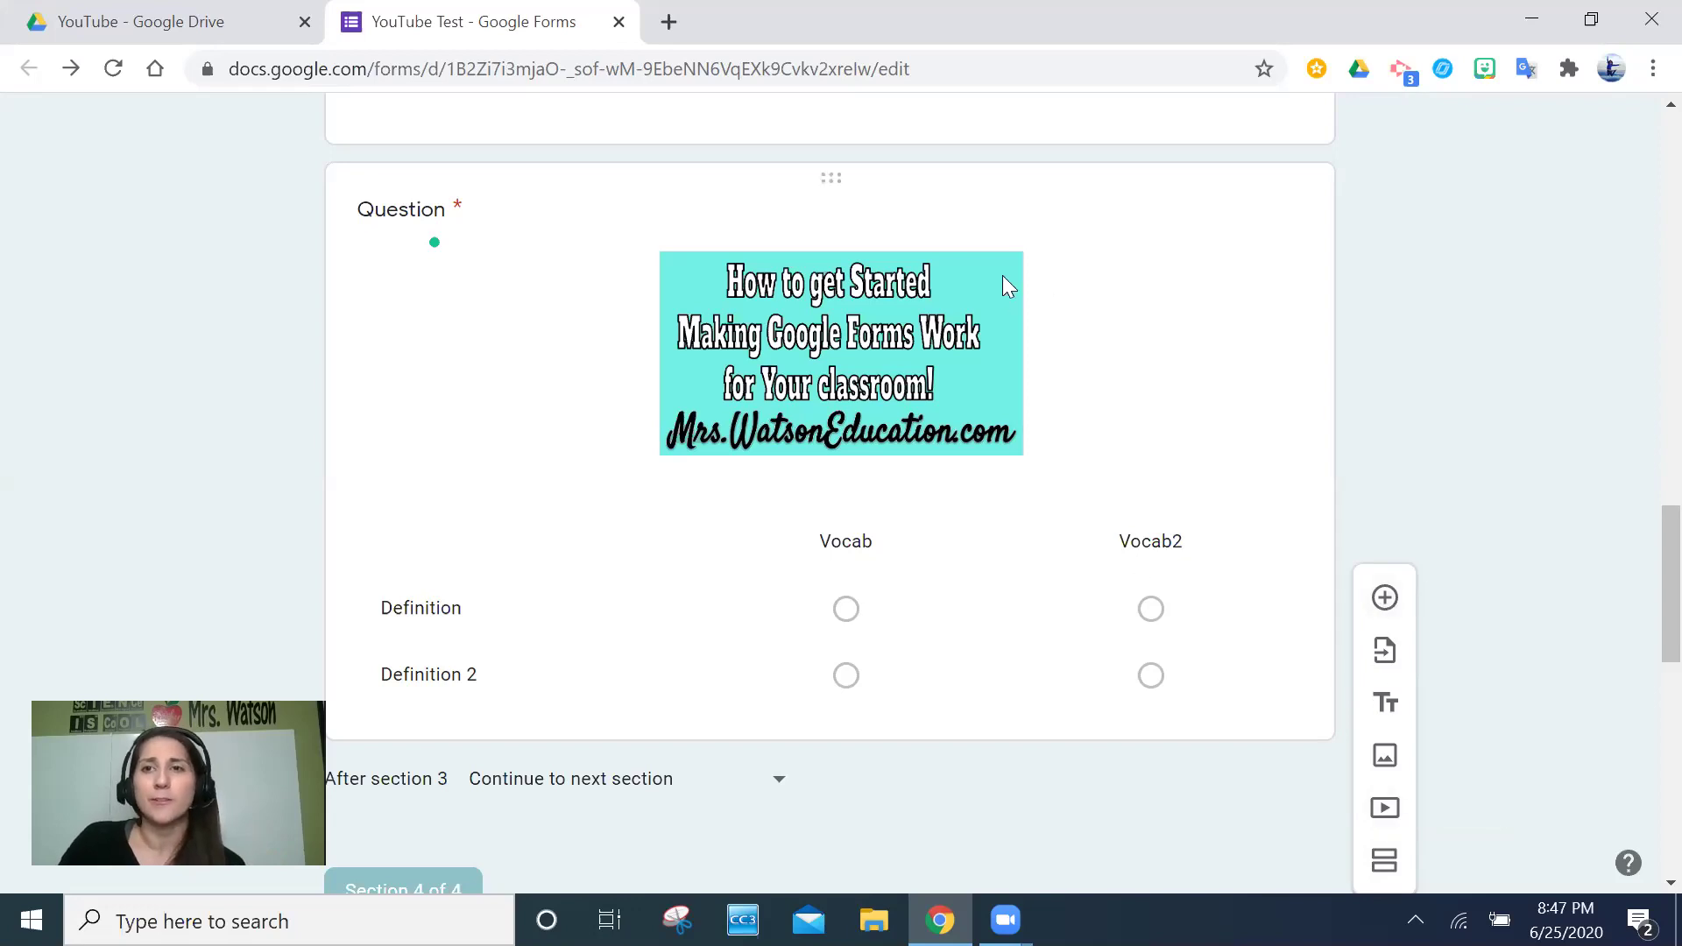
Step: Open the form's preview and continue from its opening page to the Name section
scroll(1006, 273, up, 20)
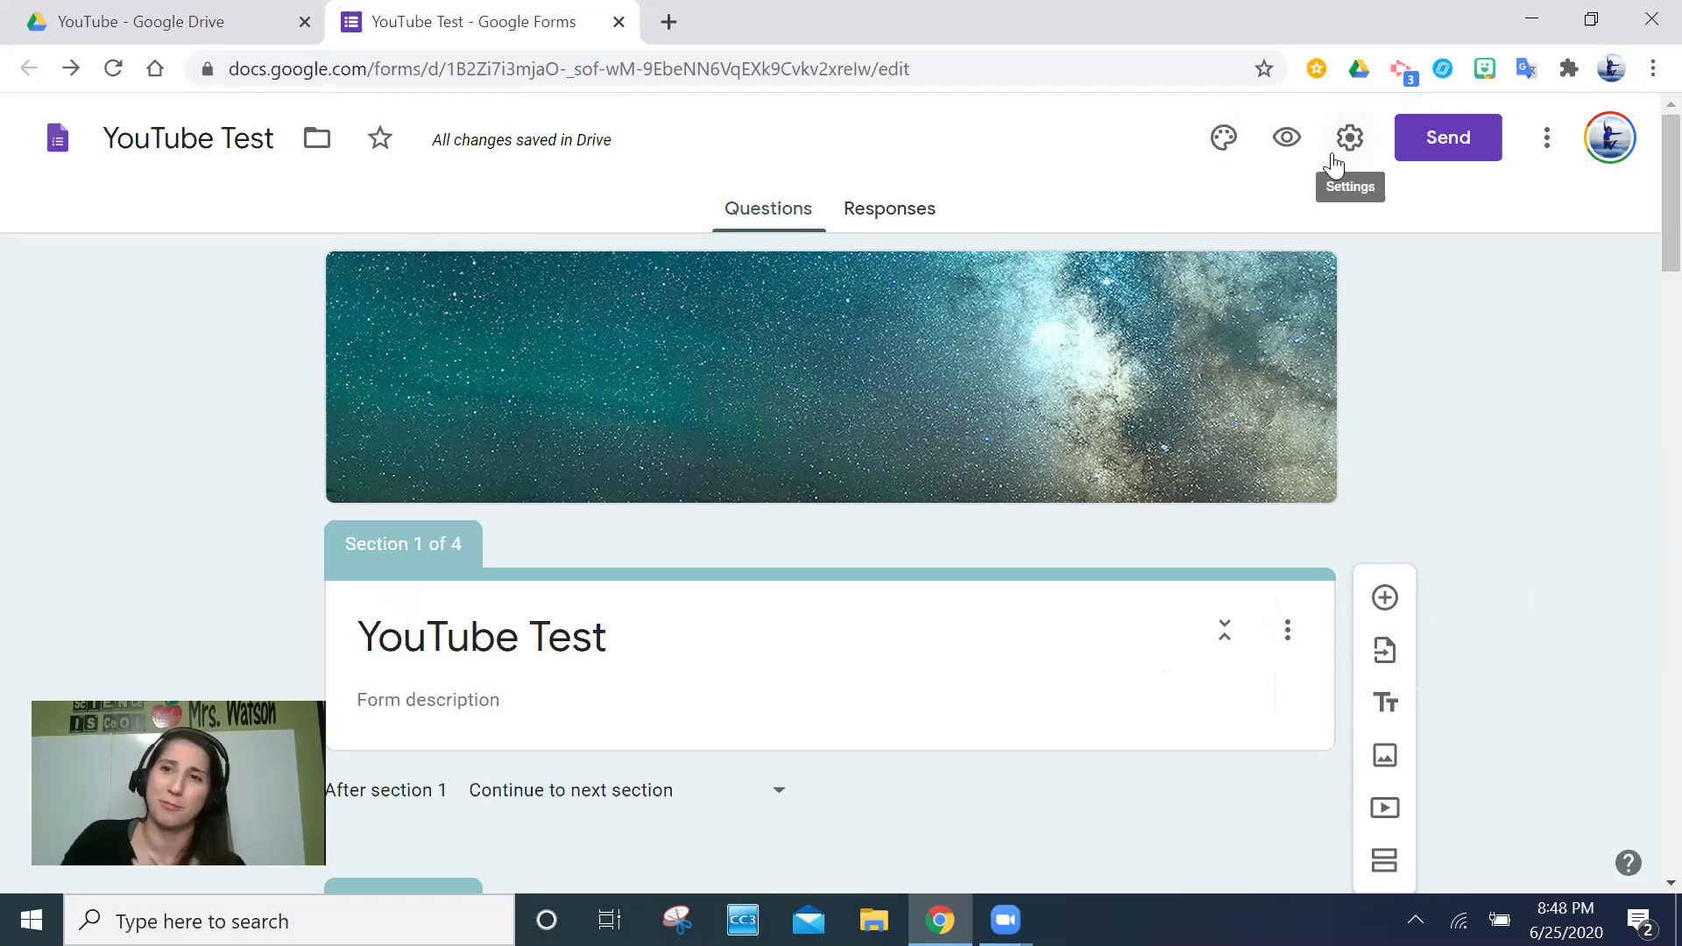
click(1284, 140)
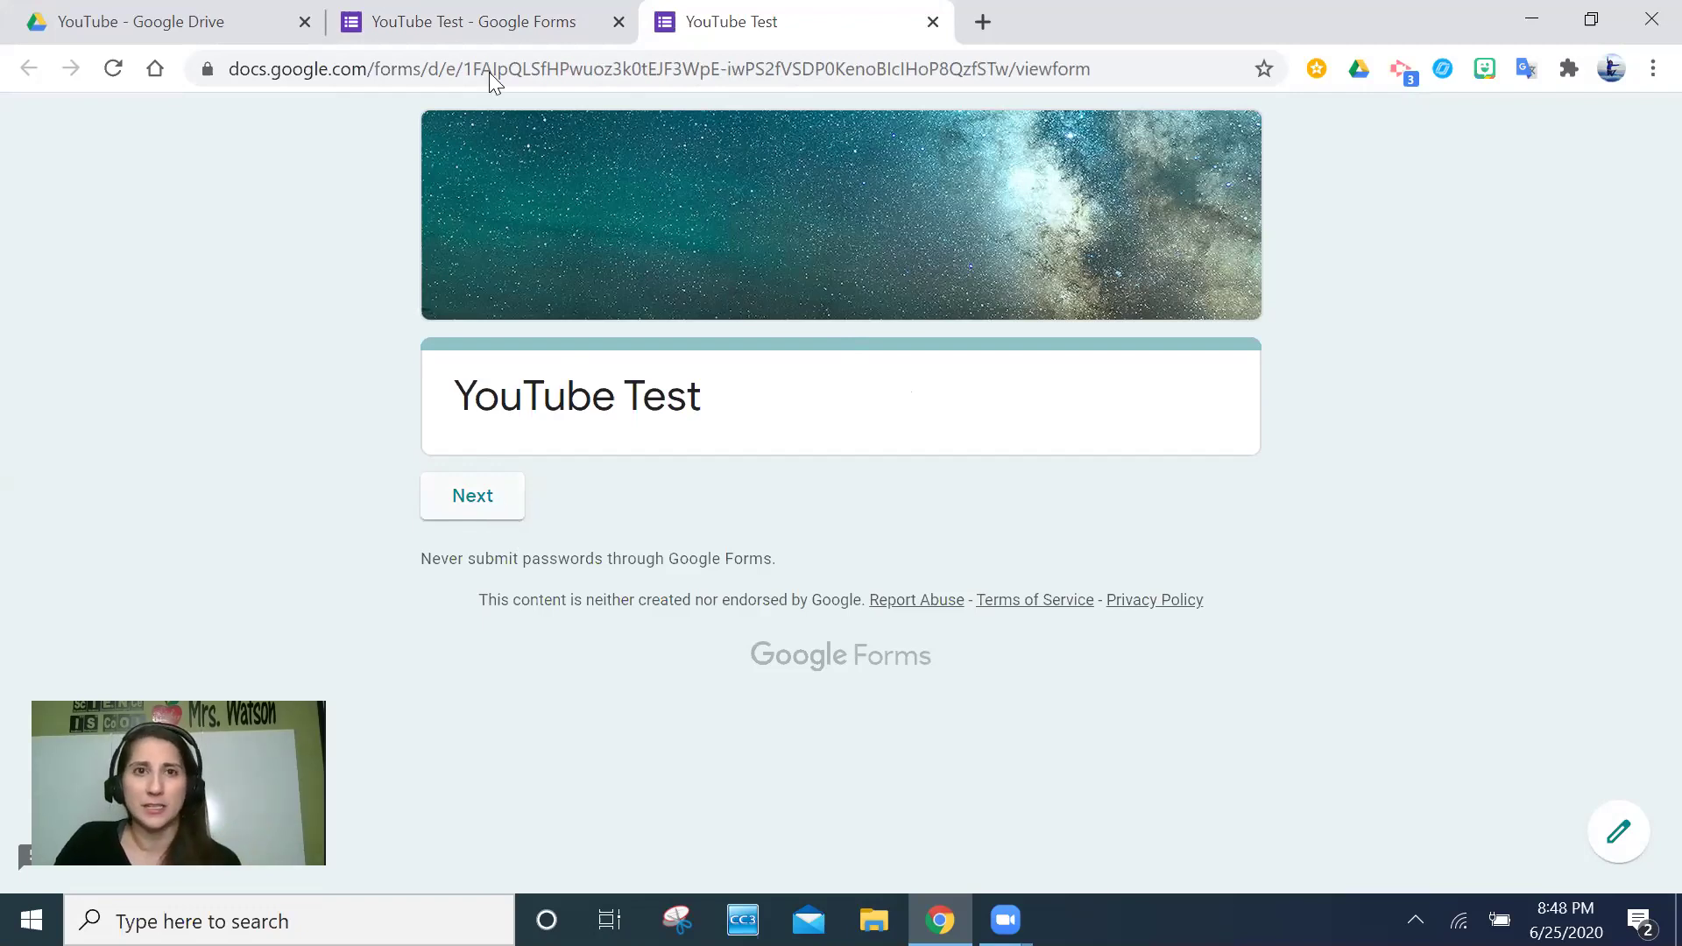
key(ctrl+shift+Tab)
key(ctrl+Tab)
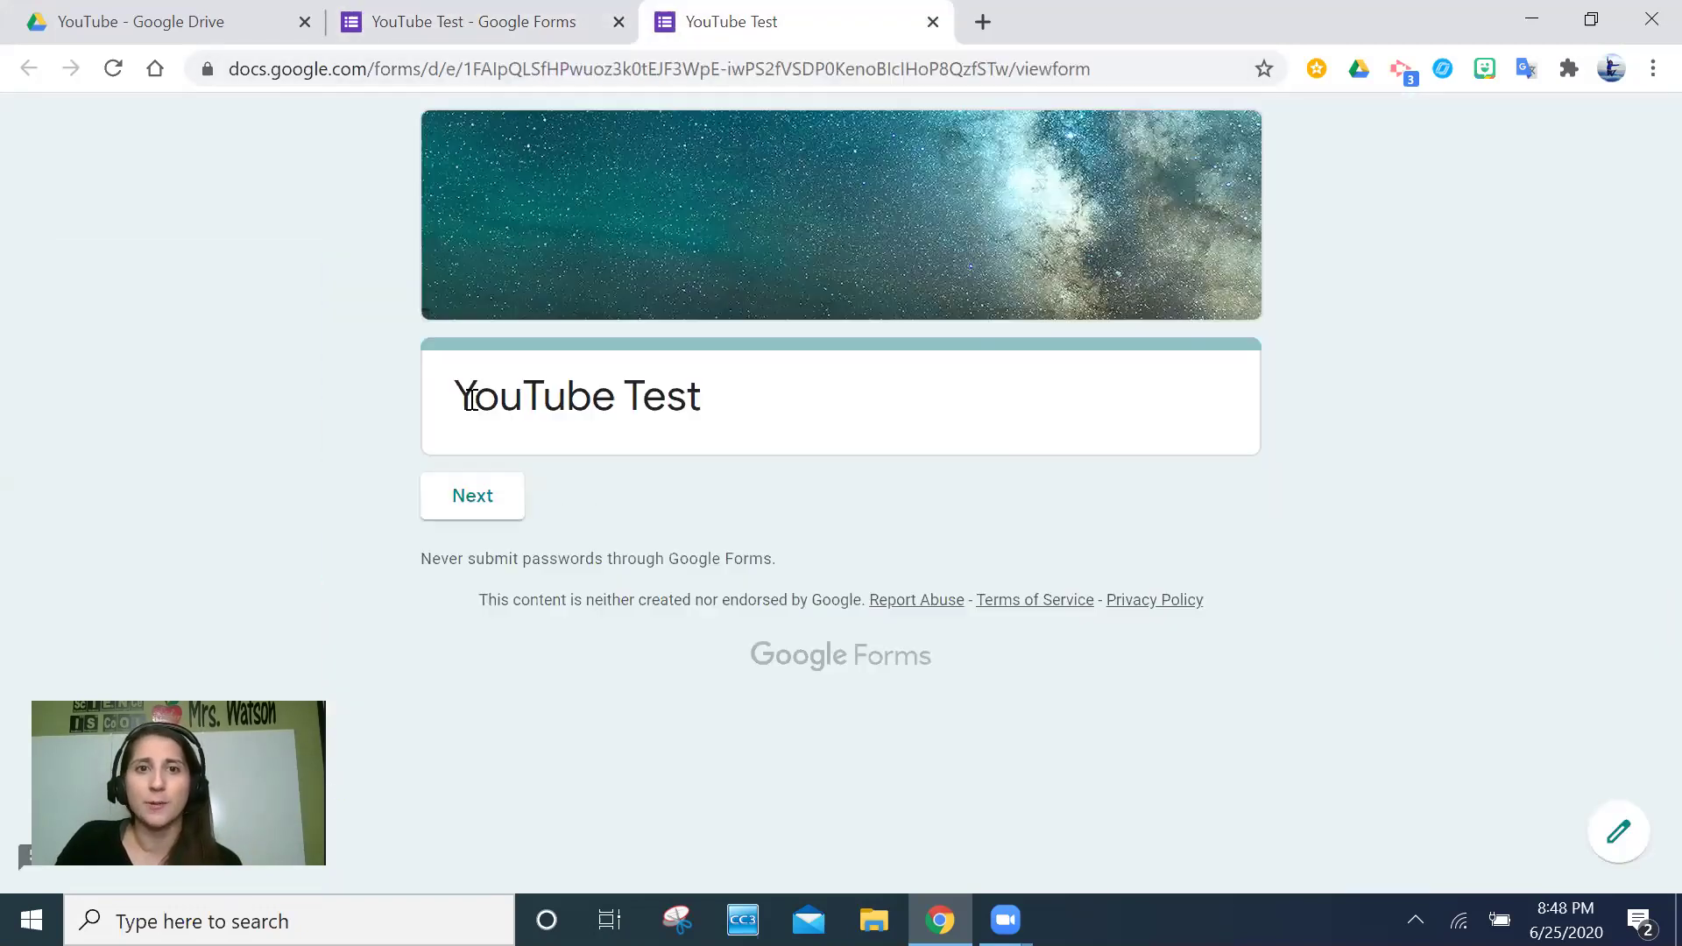
click(456, 517)
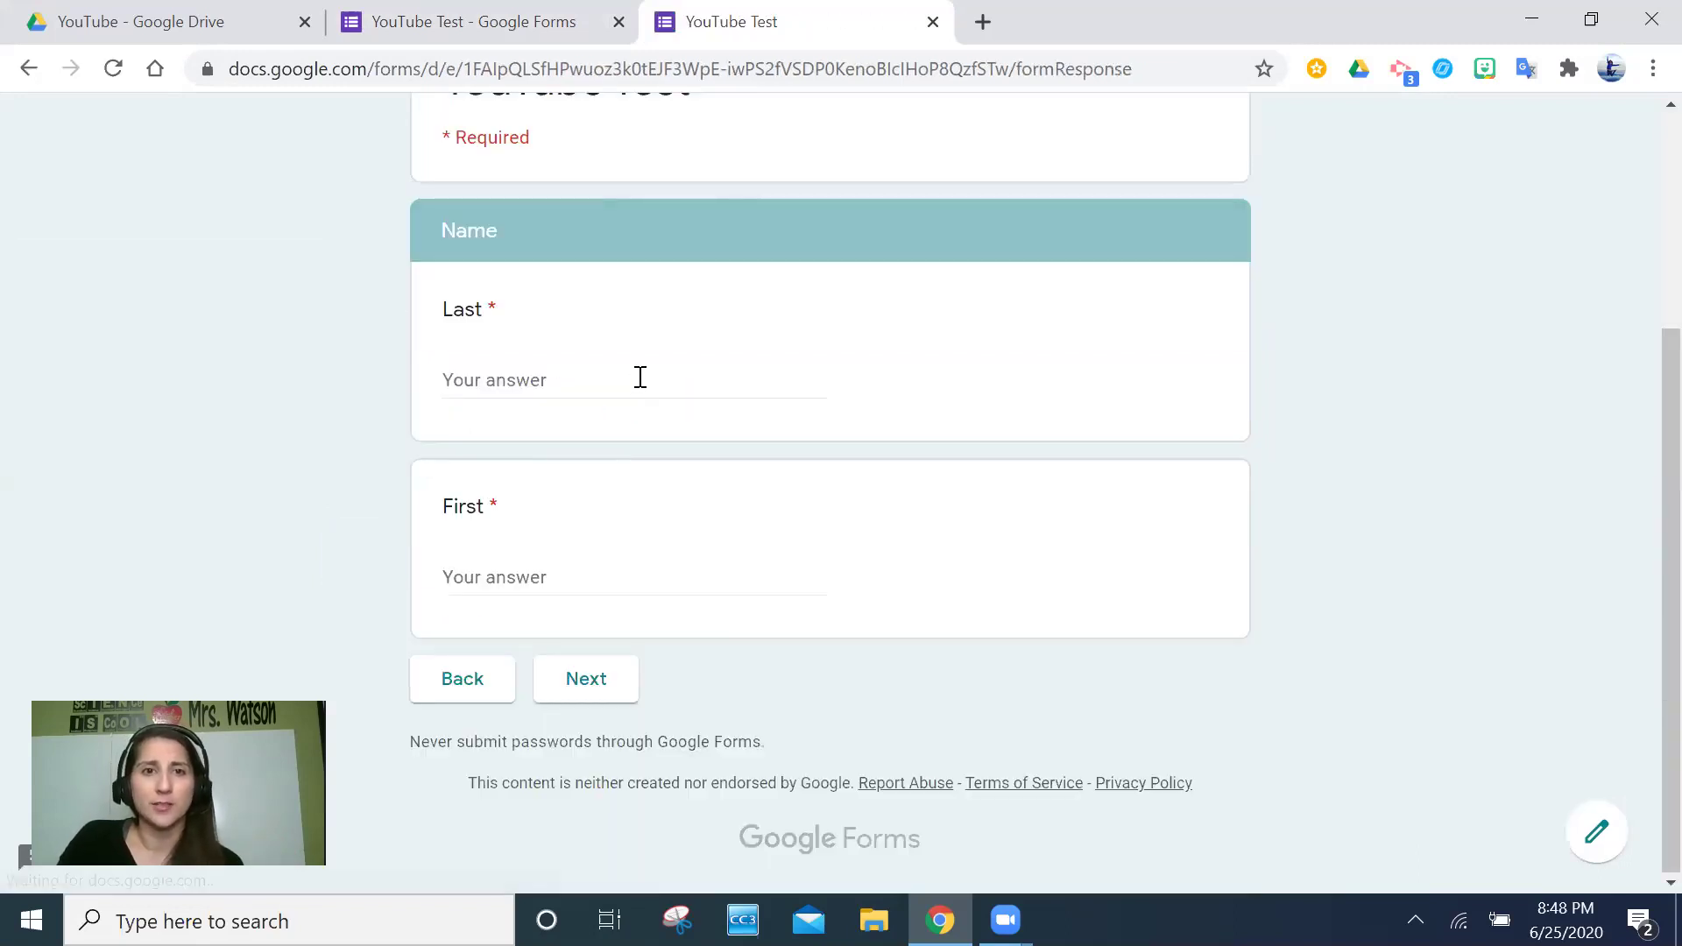
Step: Answer the Last field with "a" and the First field with "b", and continue to the Questions! section
click(627, 375)
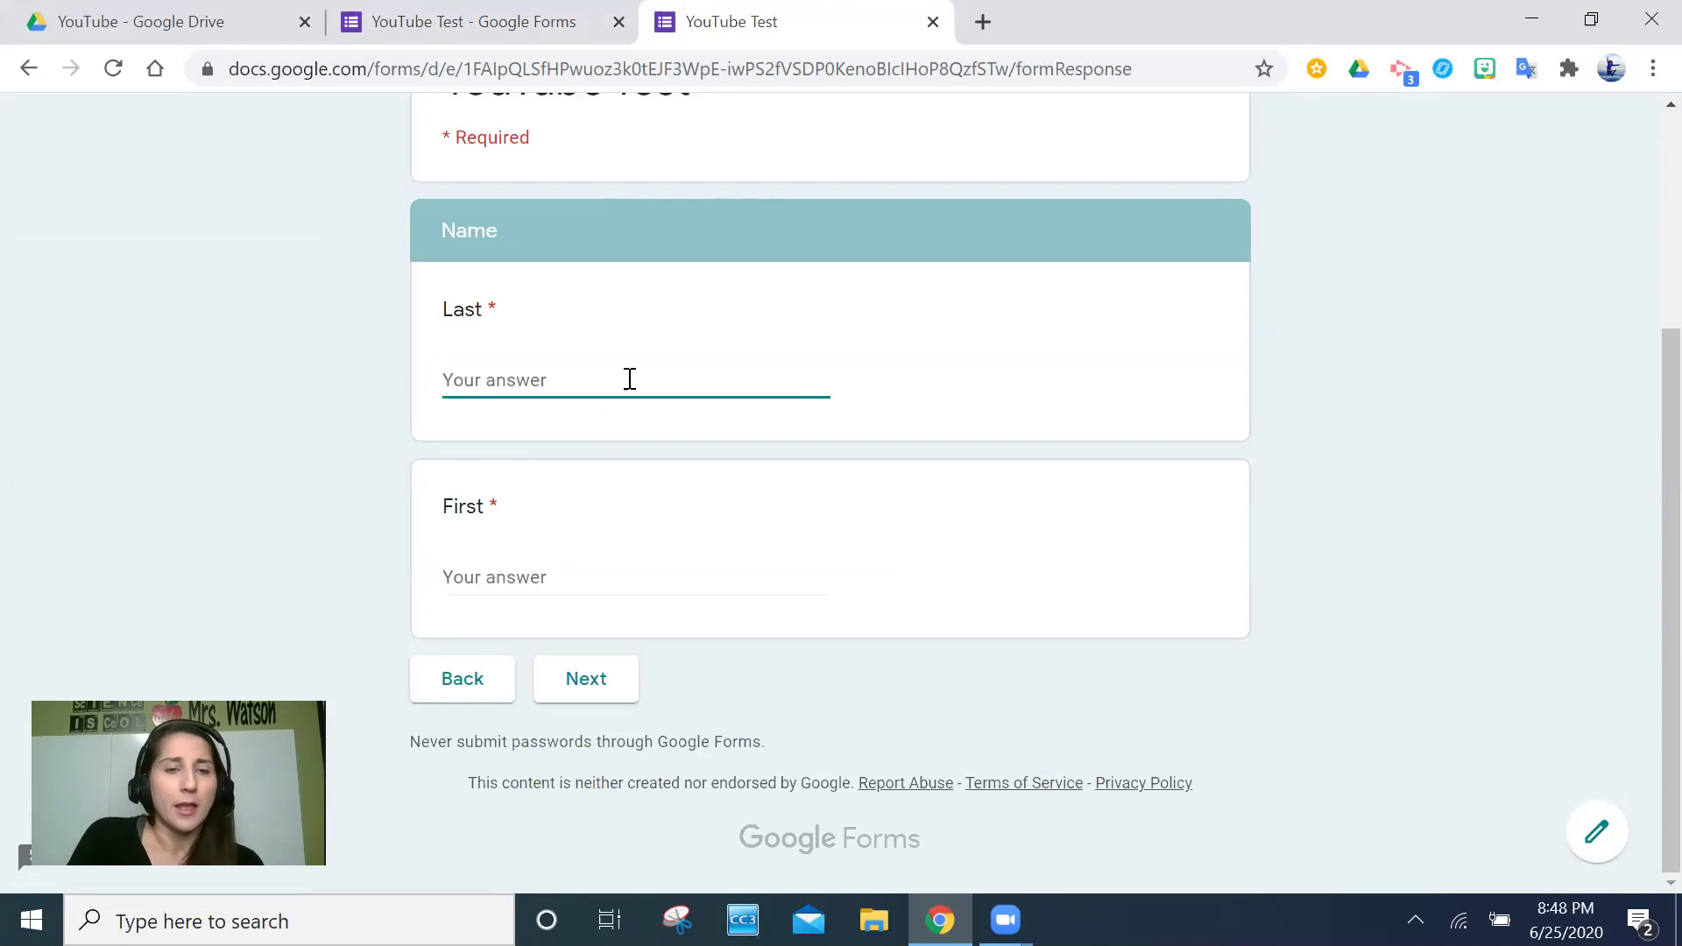
text(a)
click(601, 563)
text(b)
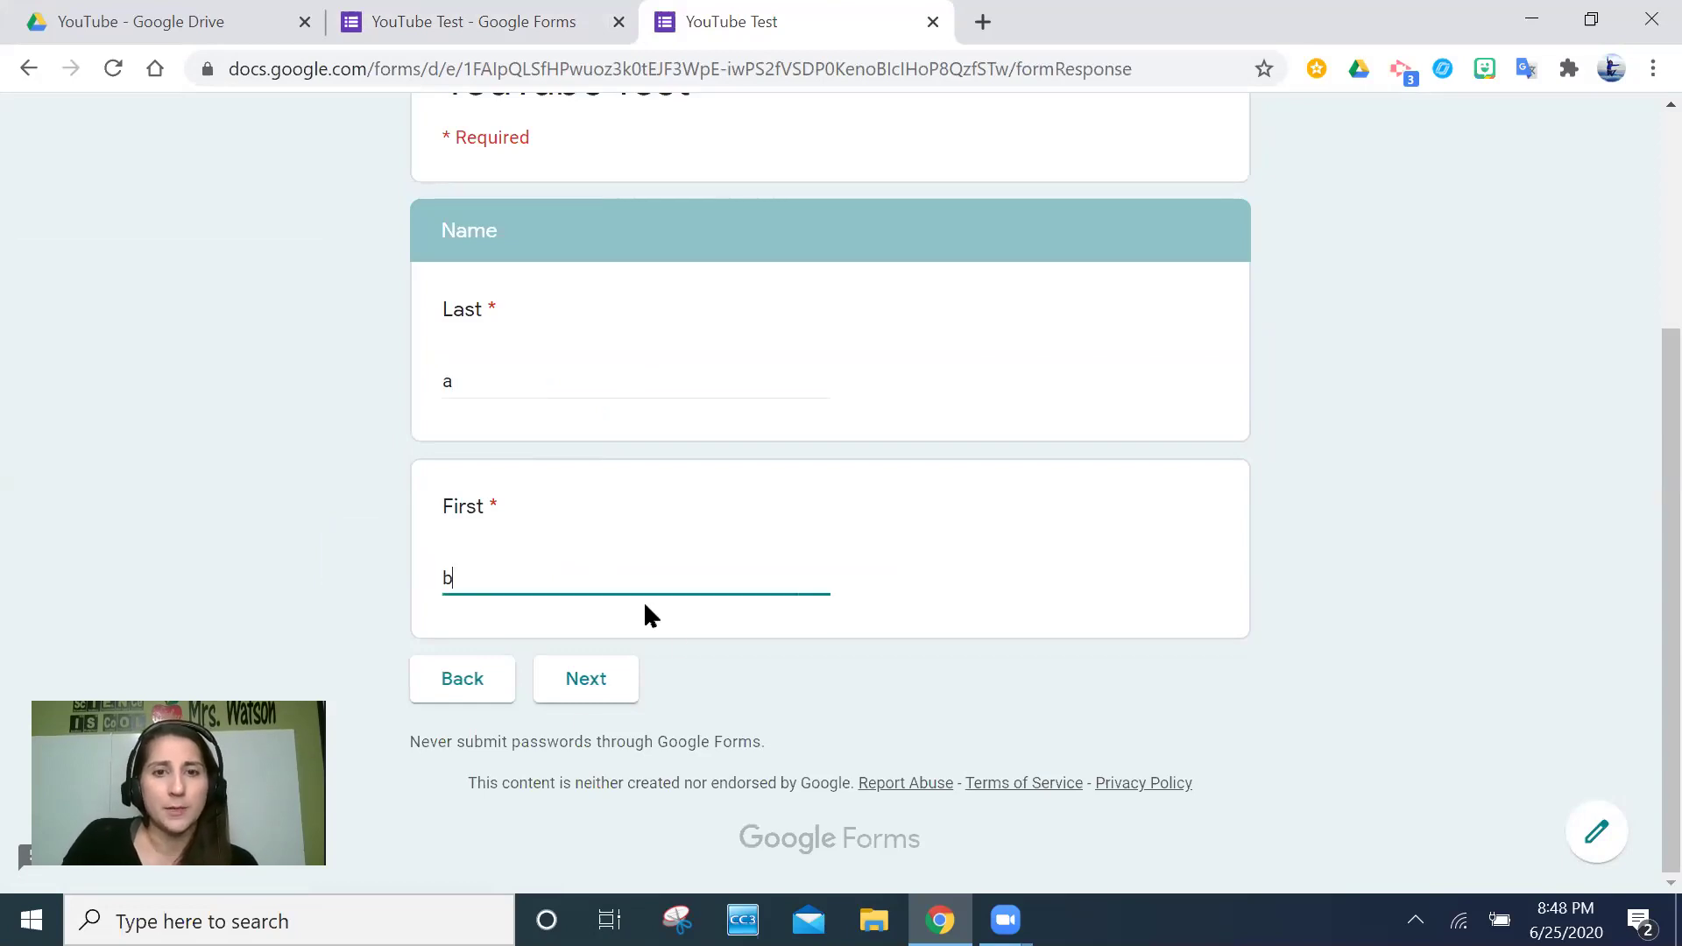
click(586, 679)
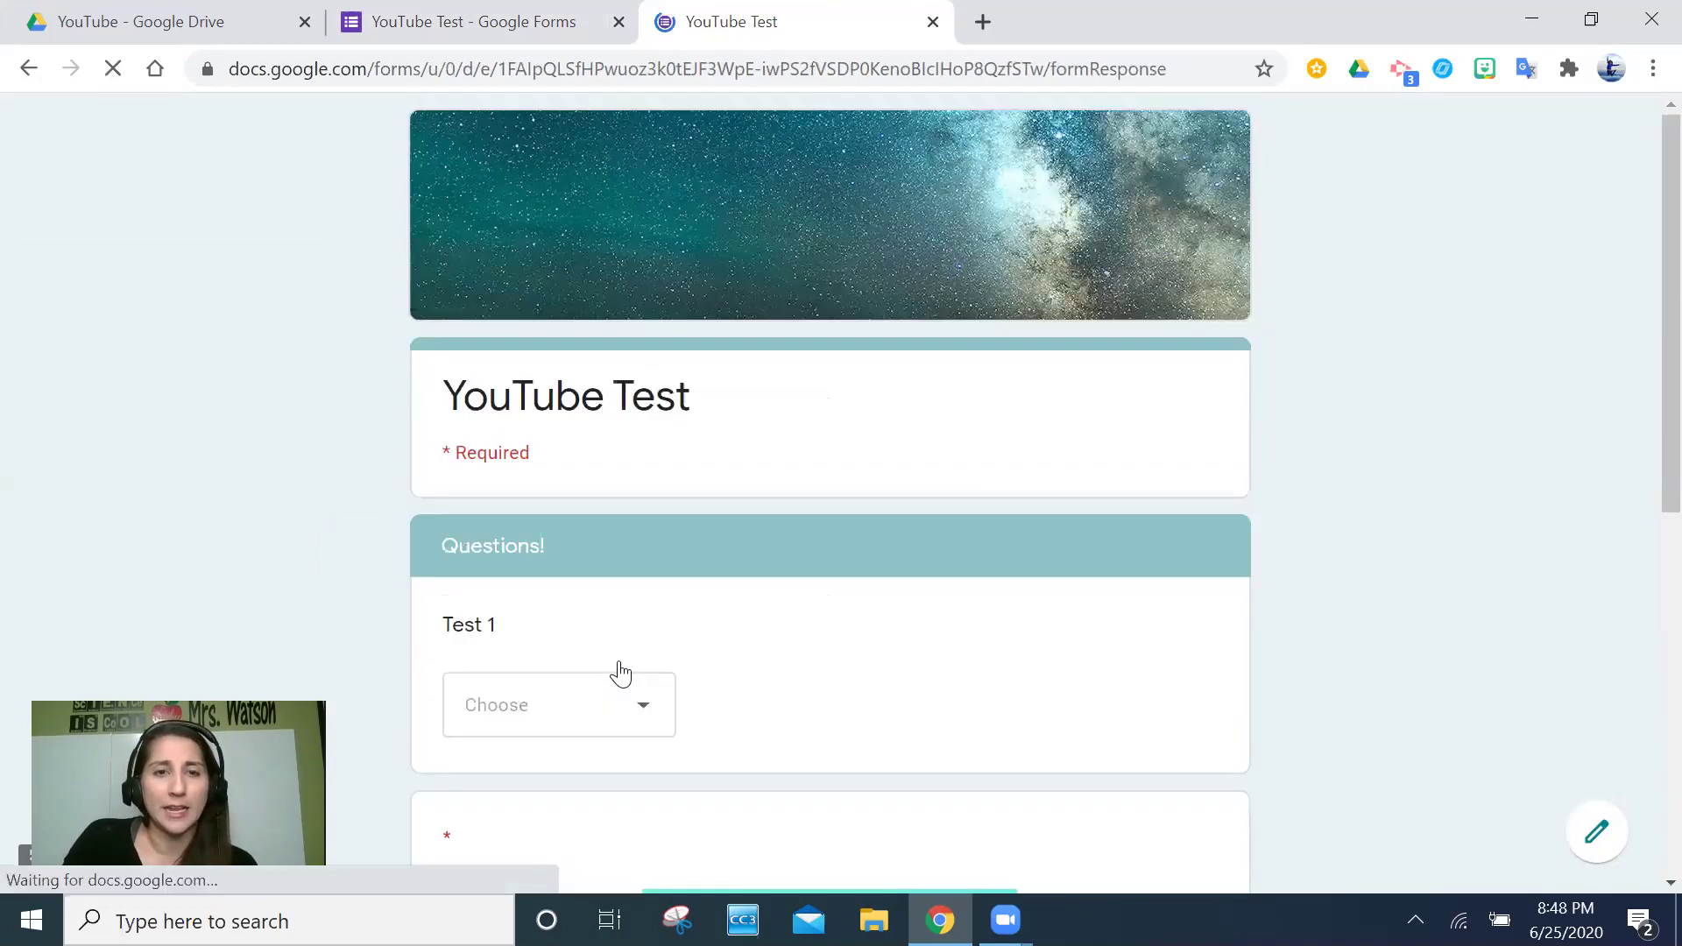
Step: Choose B as the answer to the Test 1 dropdown question
scroll(642, 626, down, 5)
scroll(604, 277, up, 3)
click(625, 444)
click(588, 591)
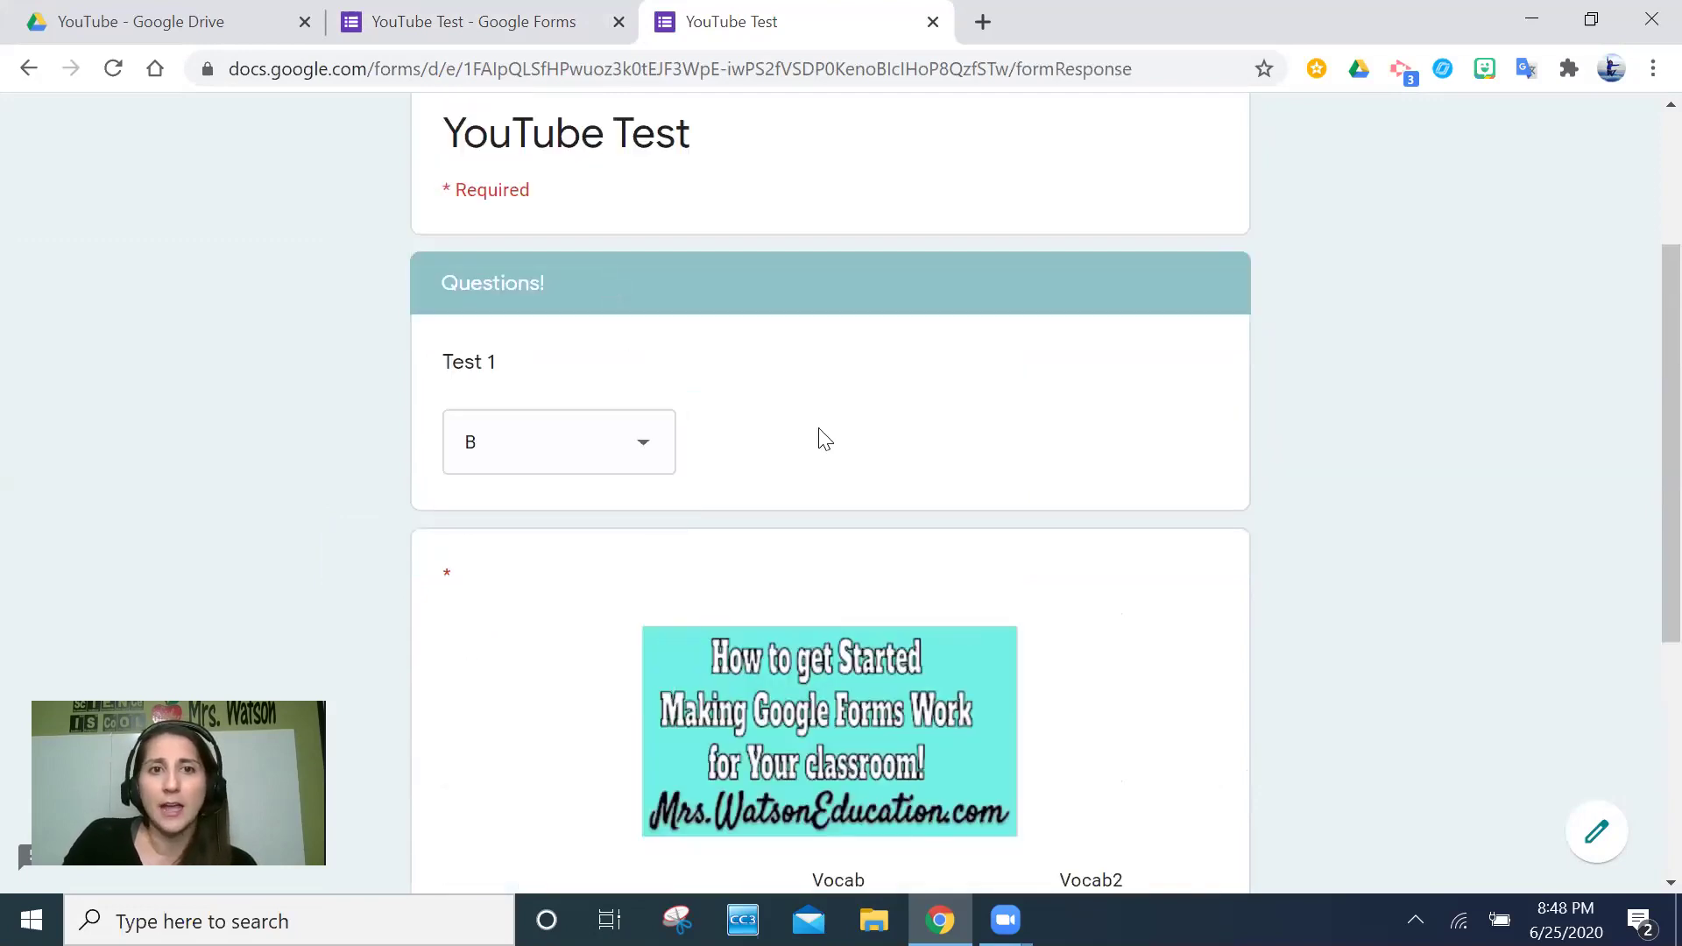
Step: Mark Vocab for both Definition and Definition 2 in the grid question and continue to the final section
scroll(818, 439, down, 5)
click(837, 484)
click(1091, 557)
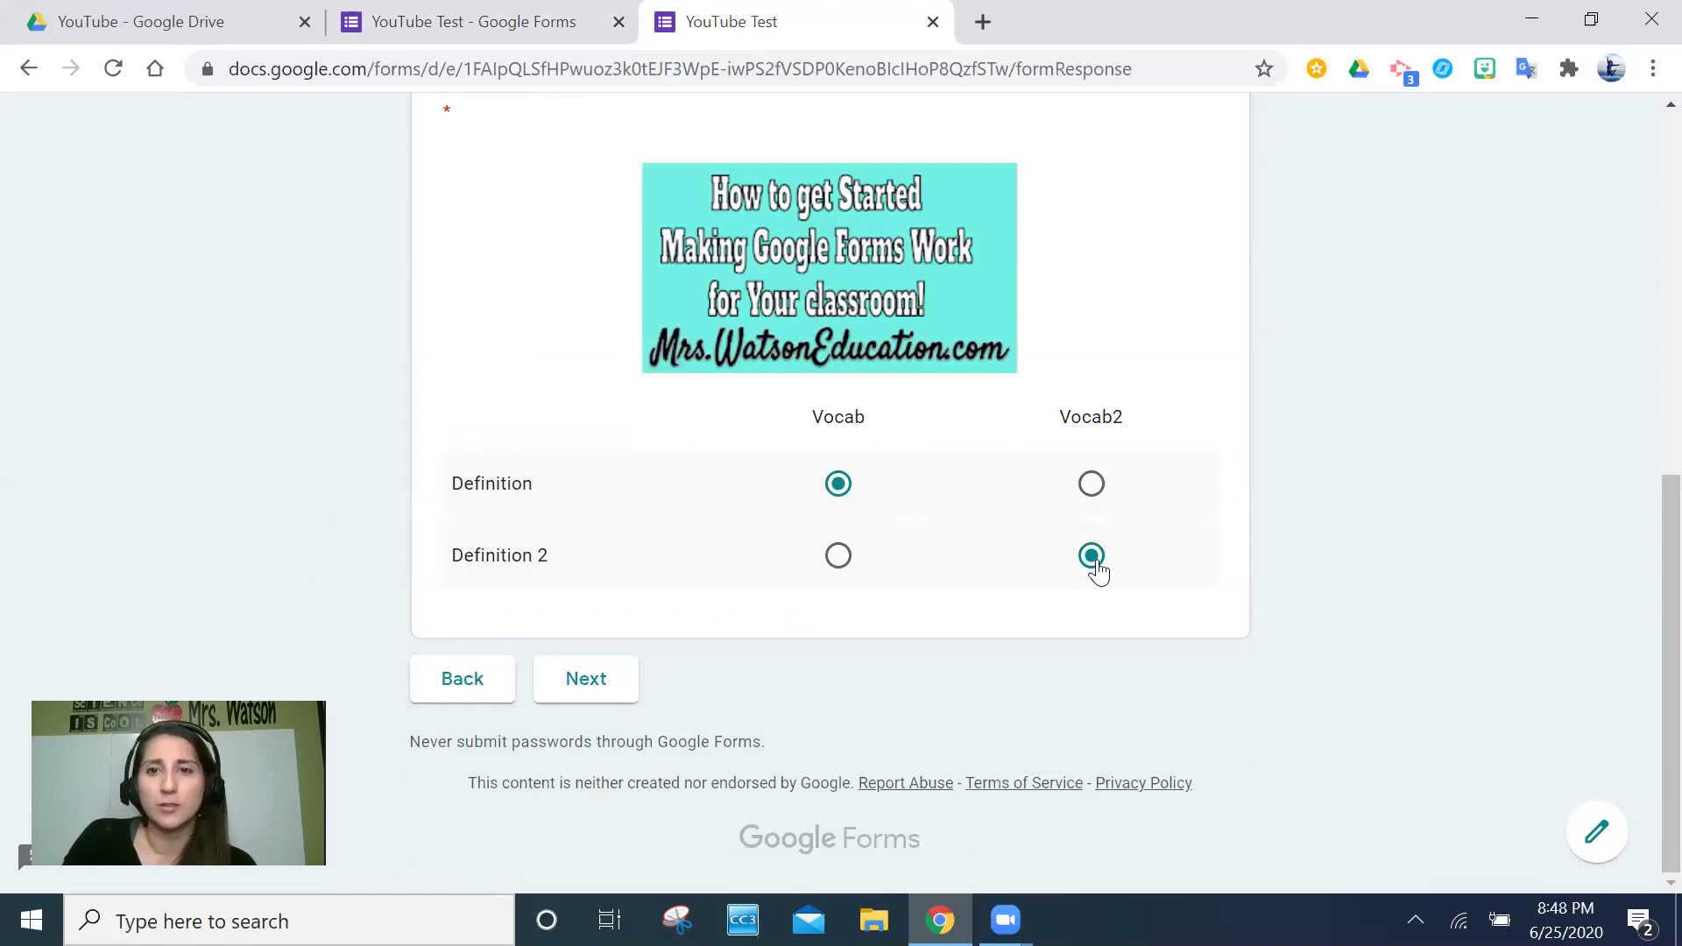
click(842, 566)
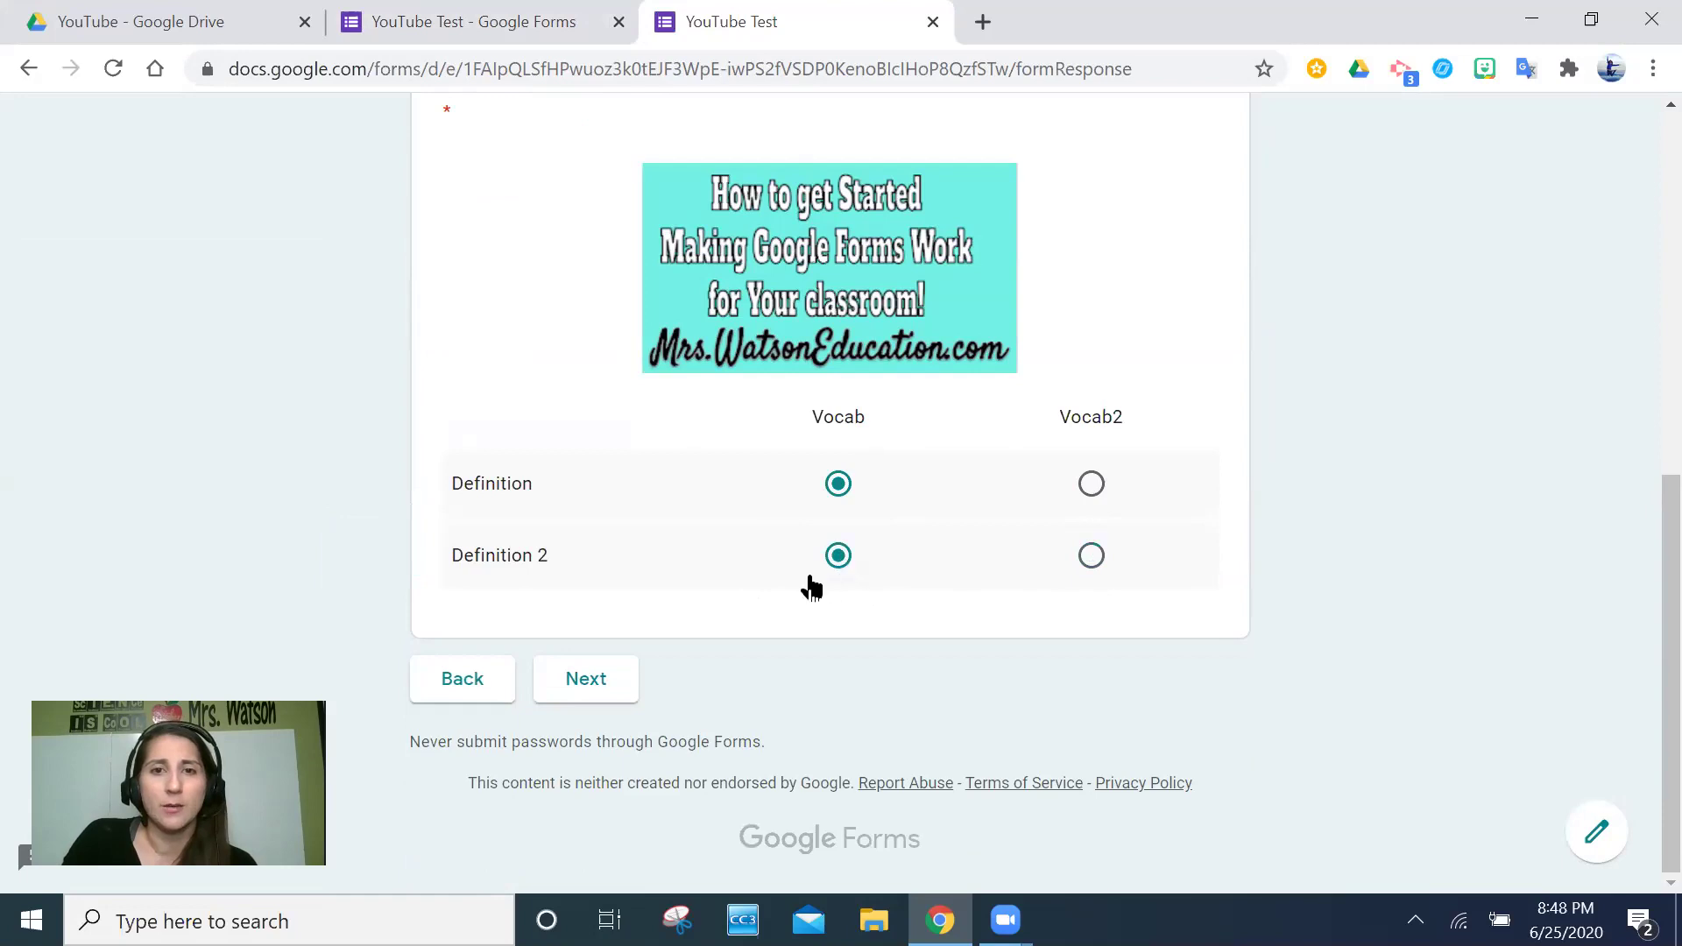
click(585, 682)
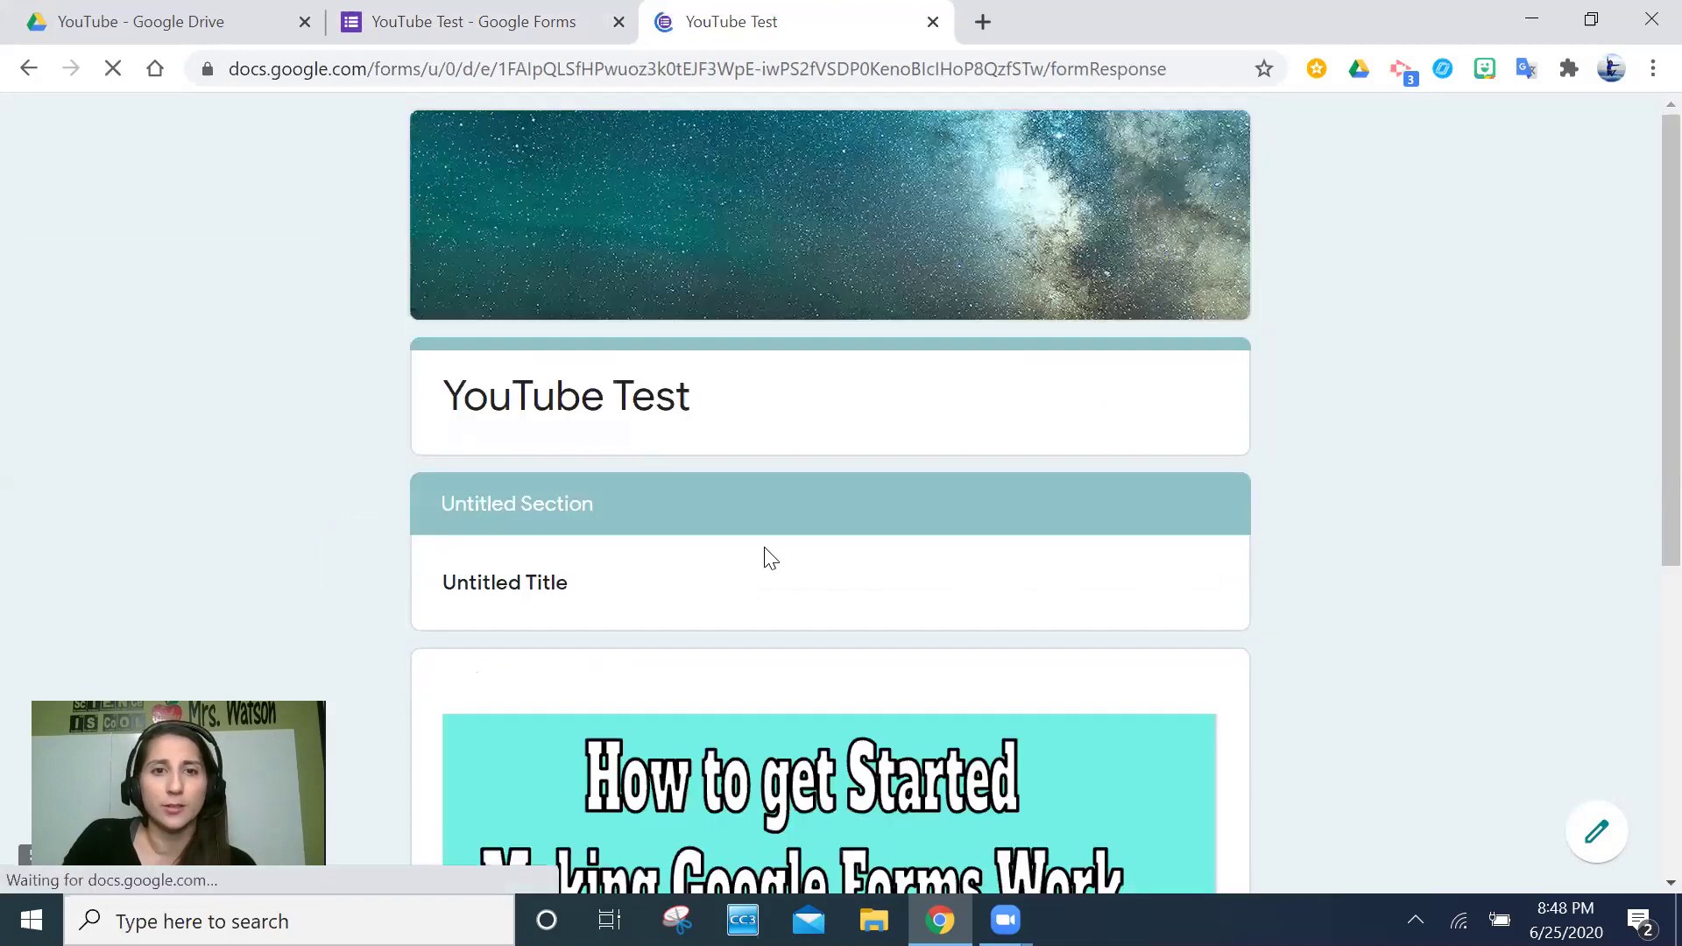
Step: Look over the final section with its title and image, and submit the test response
scroll(774, 515, down, 5)
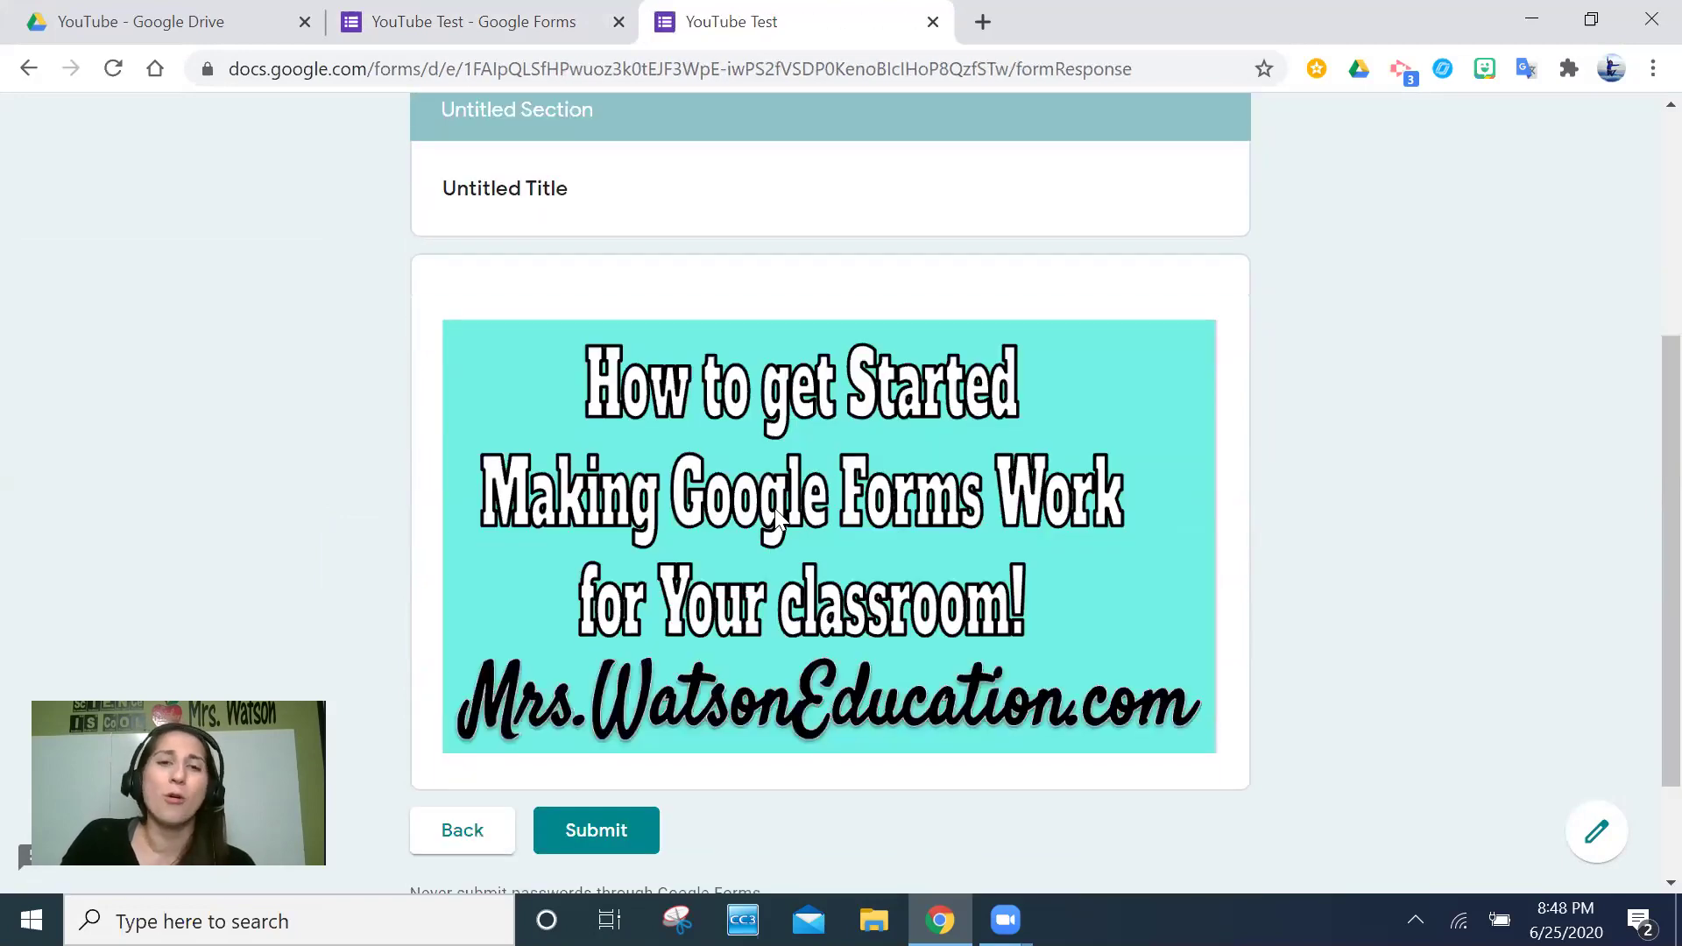
scroll(776, 517, up, 2)
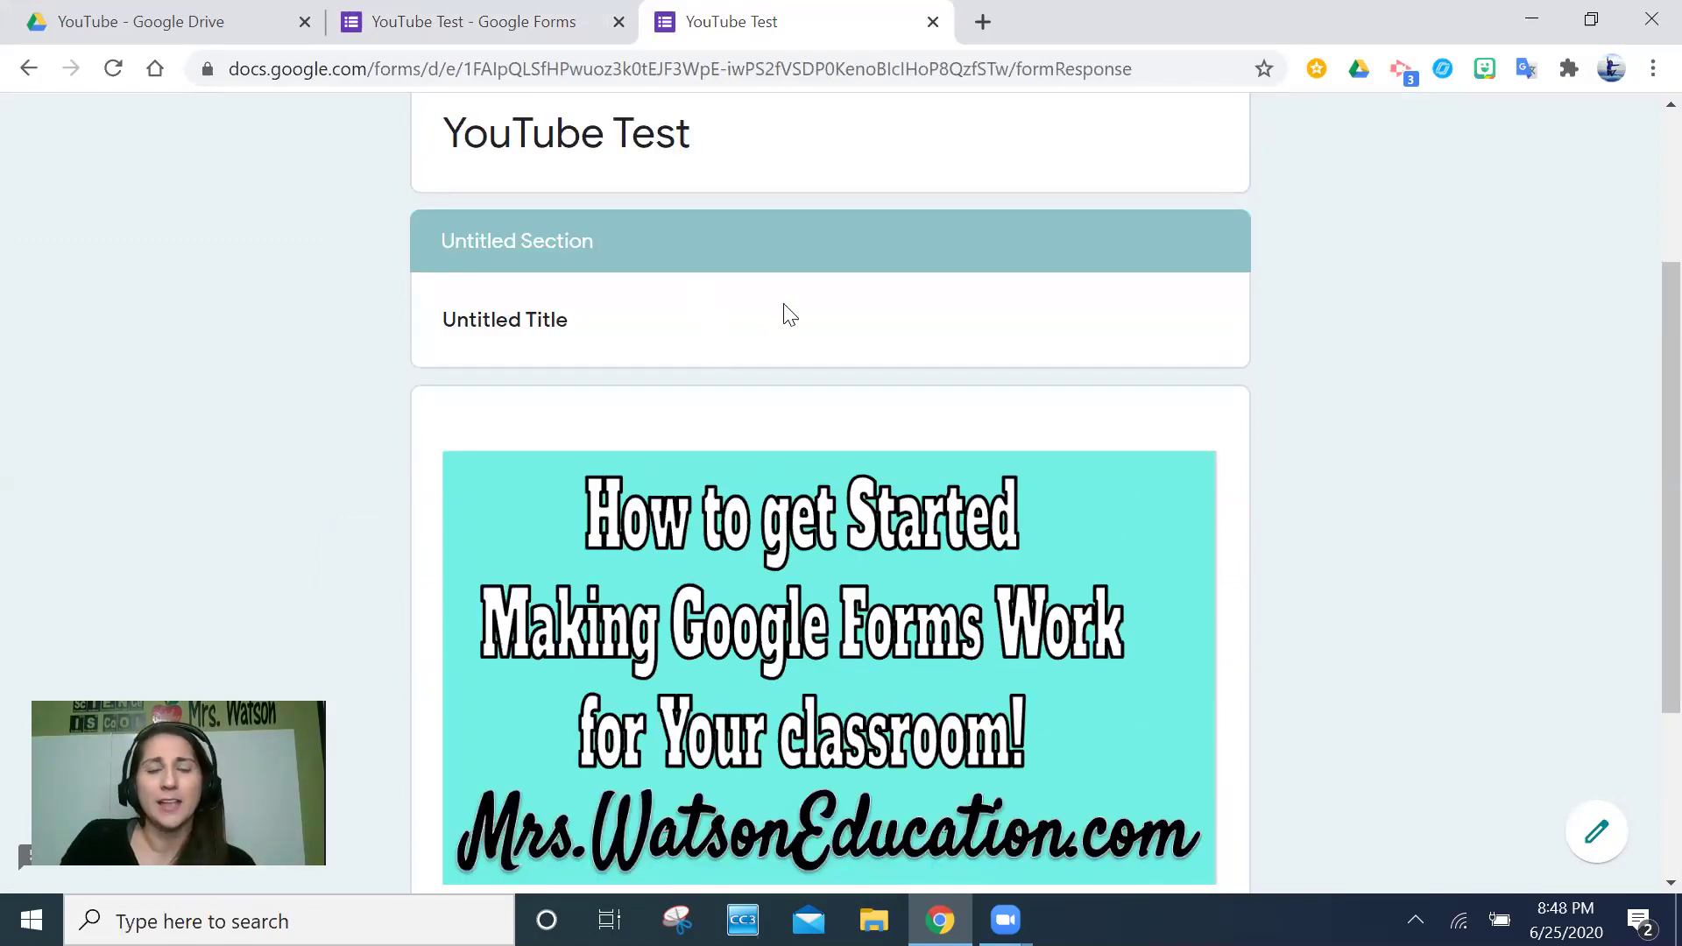
scroll(783, 303, down, 3)
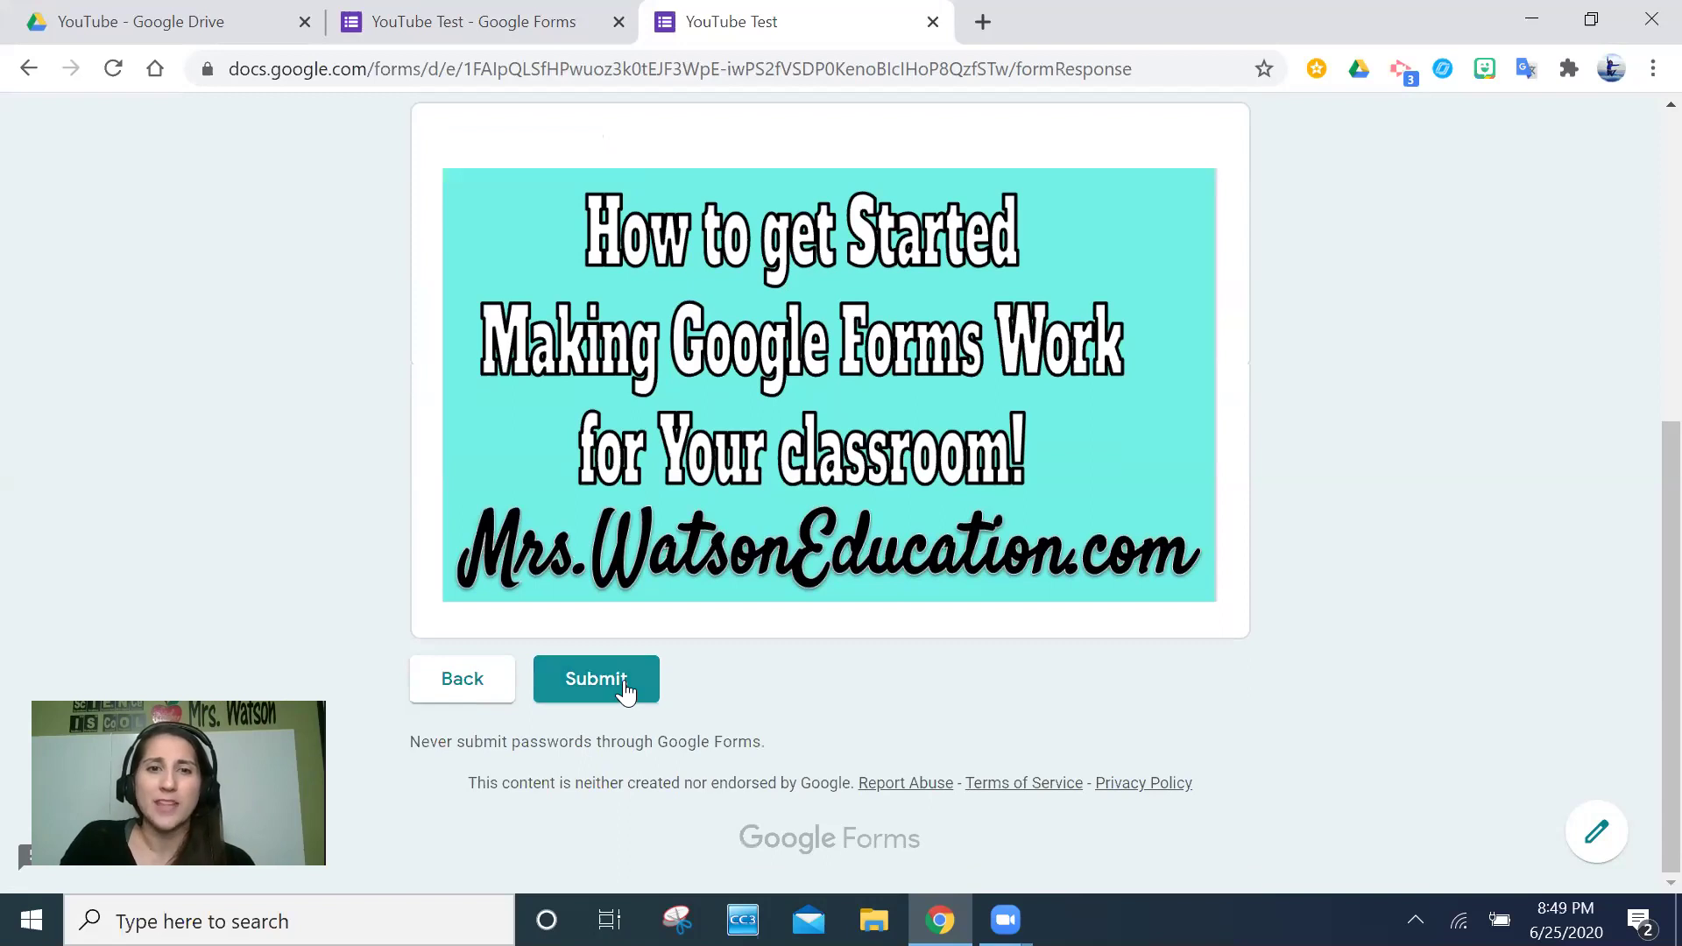
click(624, 682)
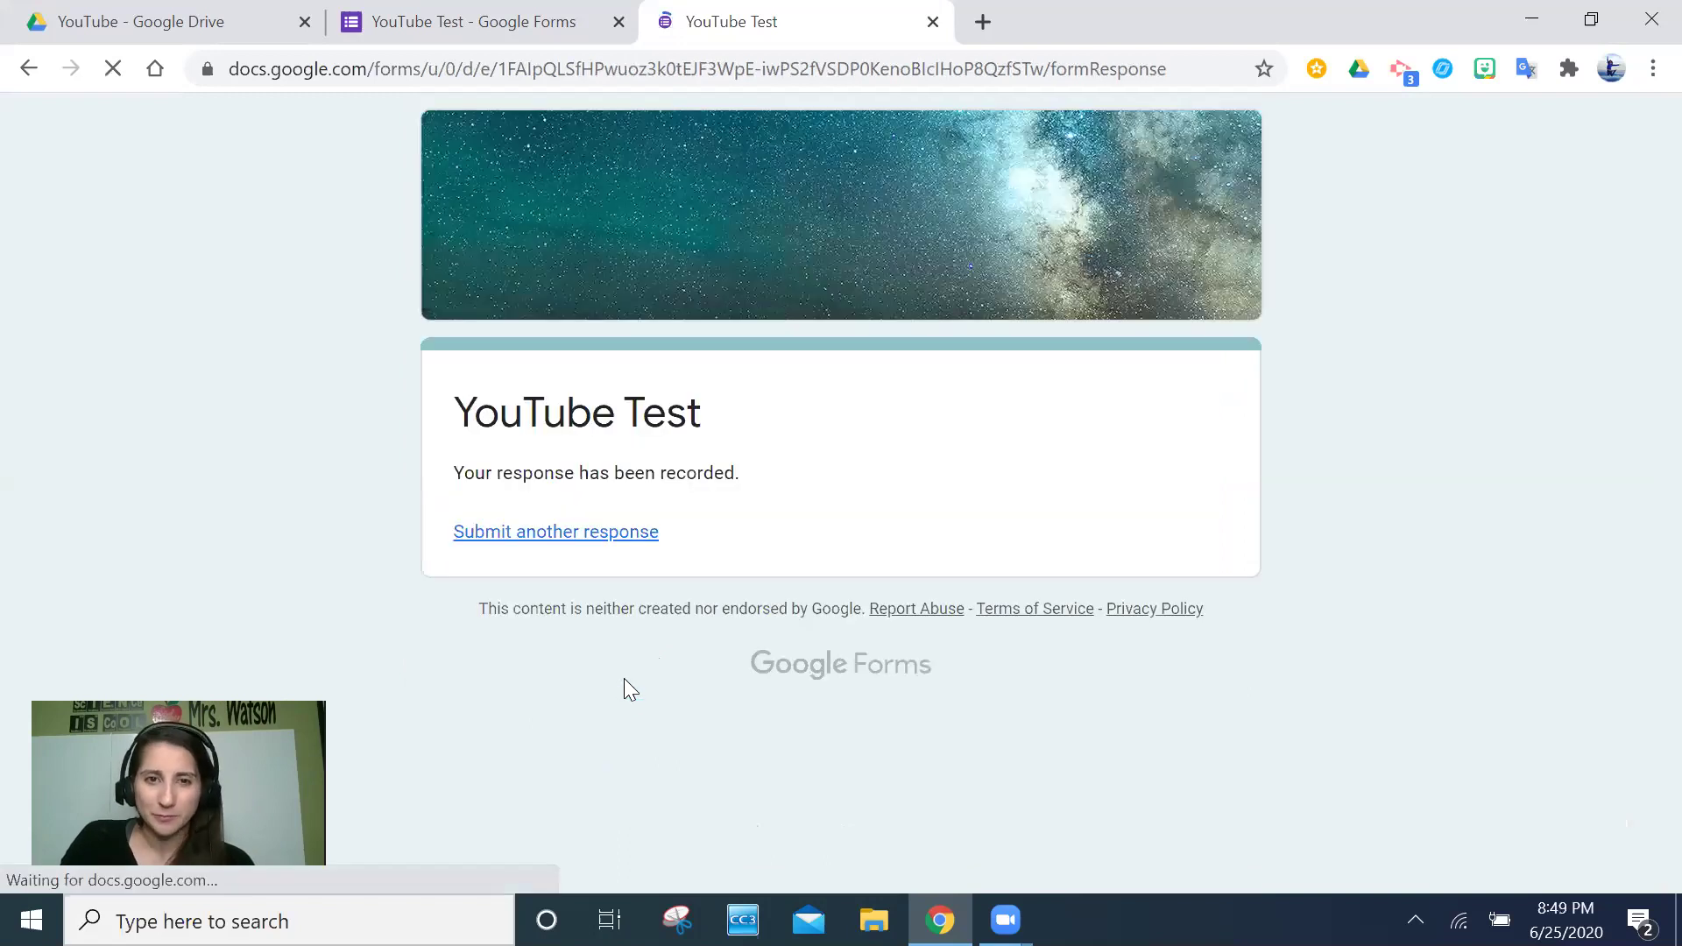
Step: Return to the form editor and review the response summary, including the name answers and the charts for each question
key(ctrl+shift+Tab)
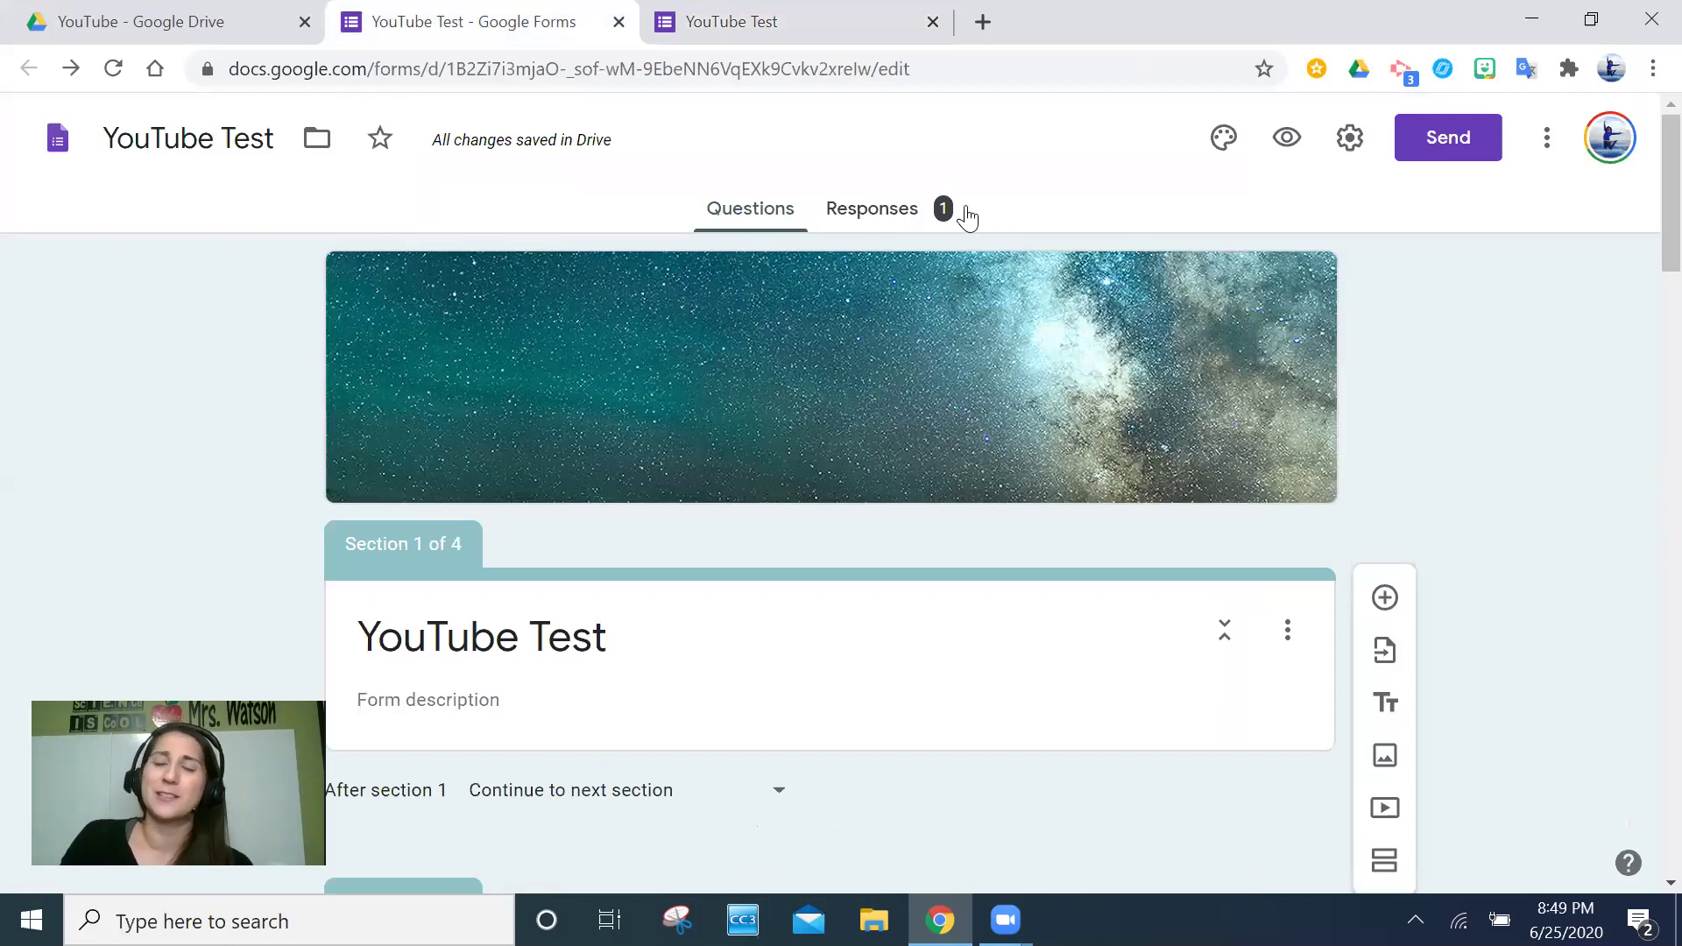
click(911, 211)
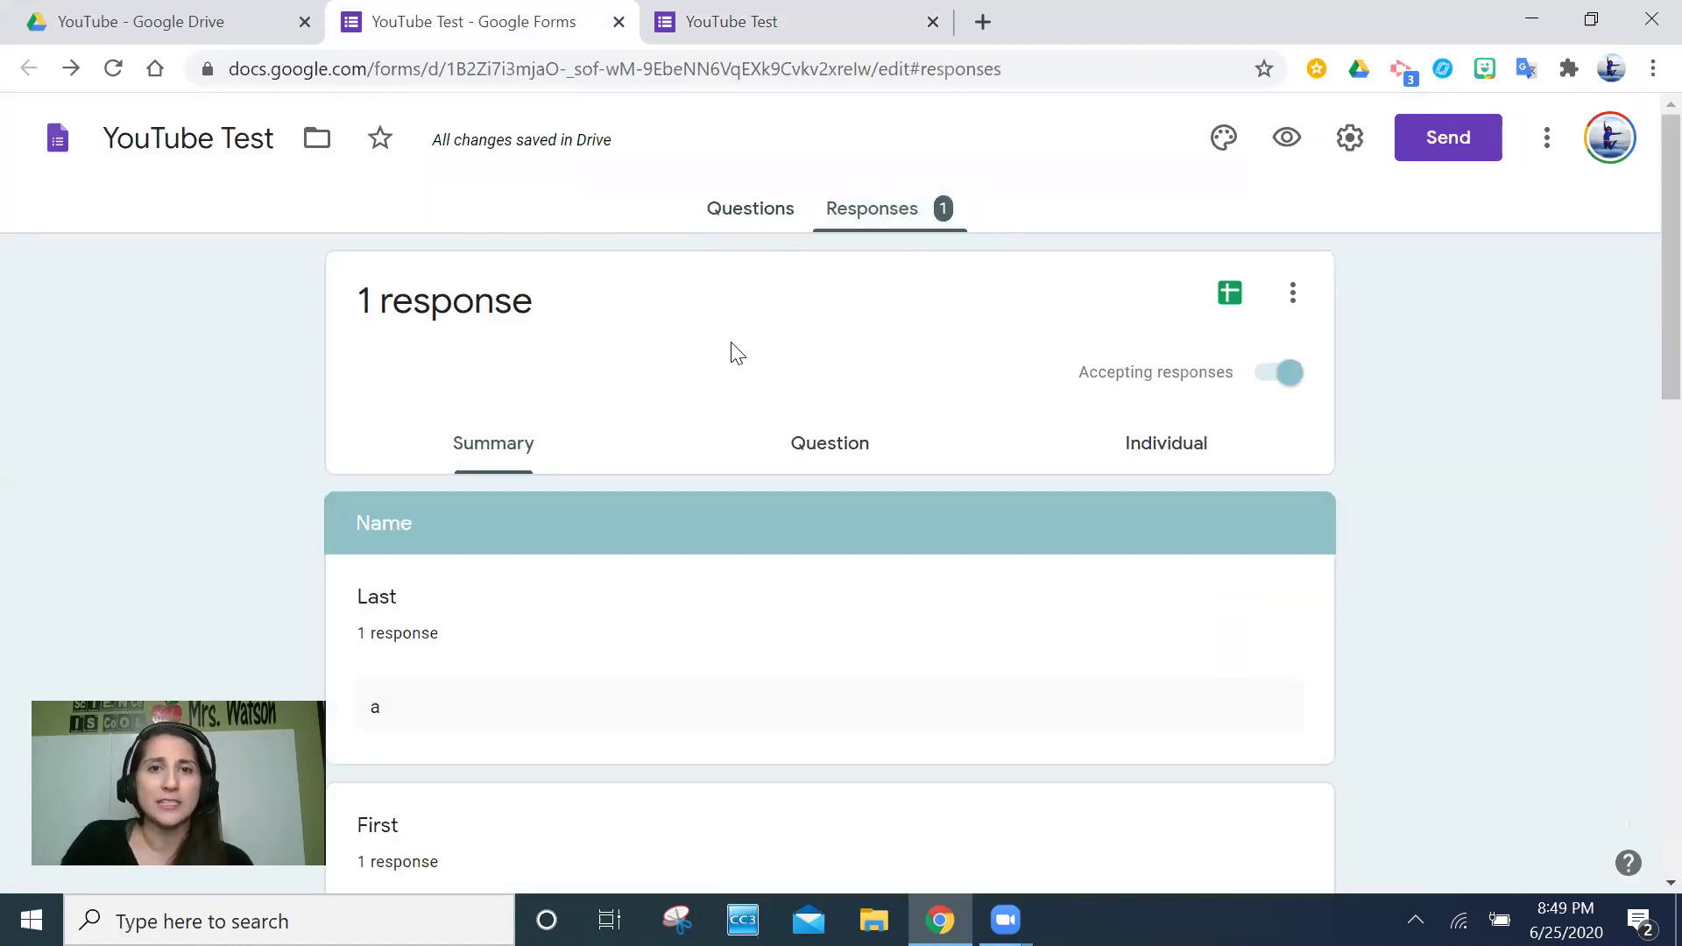
scroll(734, 350, down, 10)
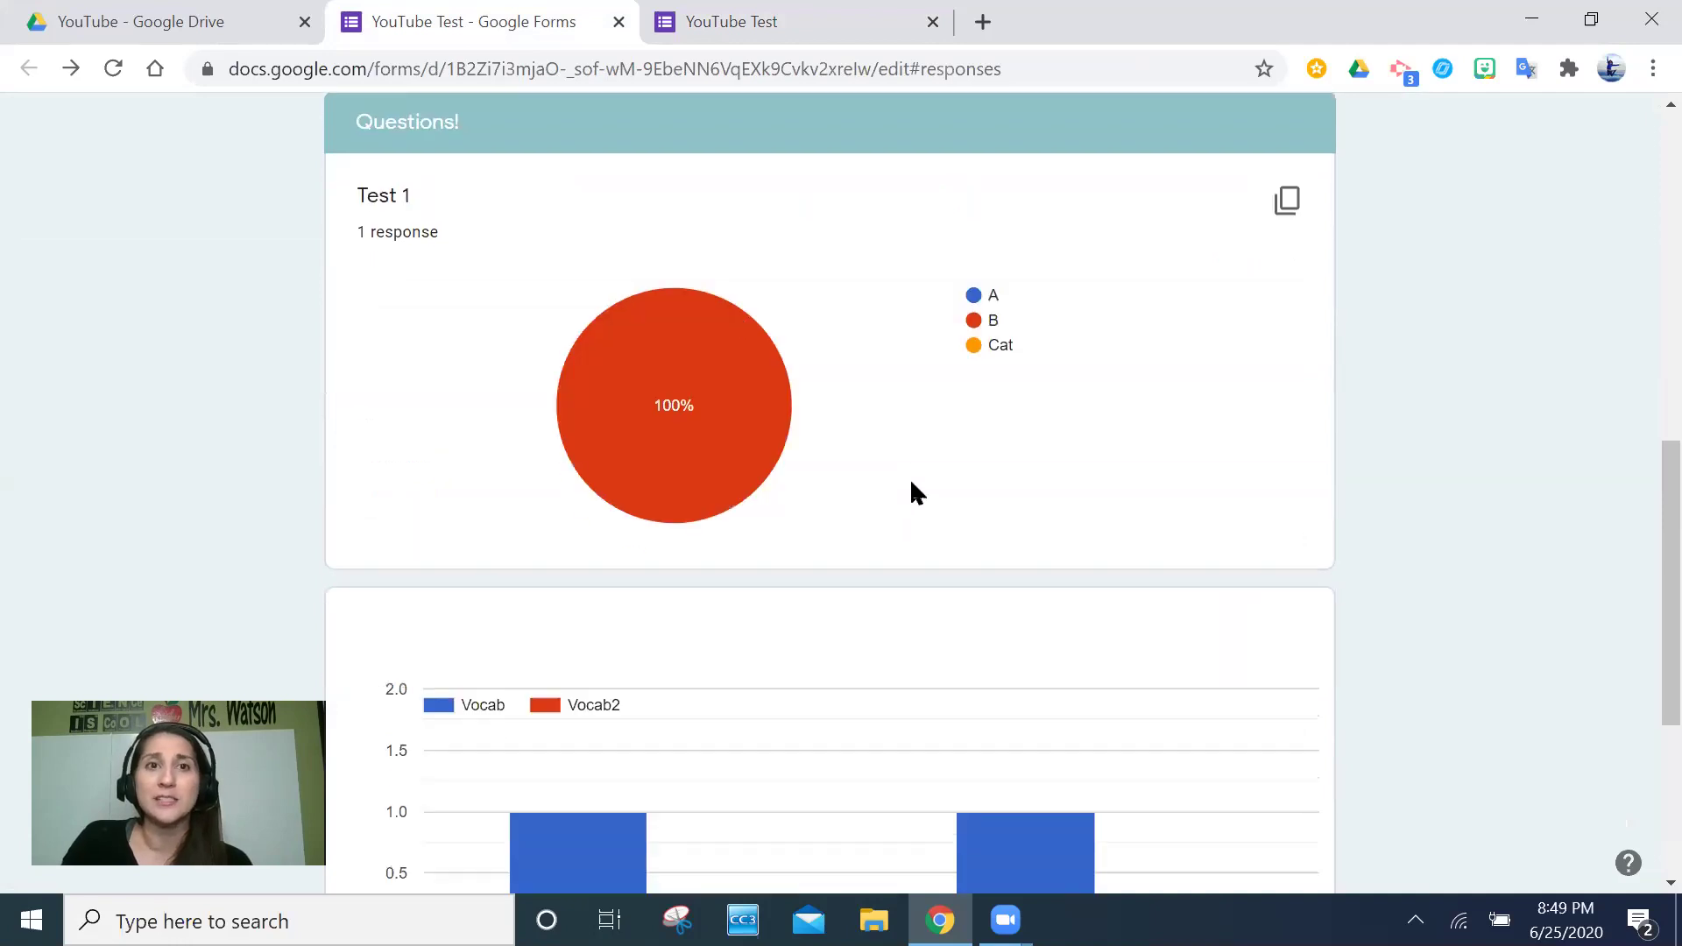
scroll(912, 480, down, 5)
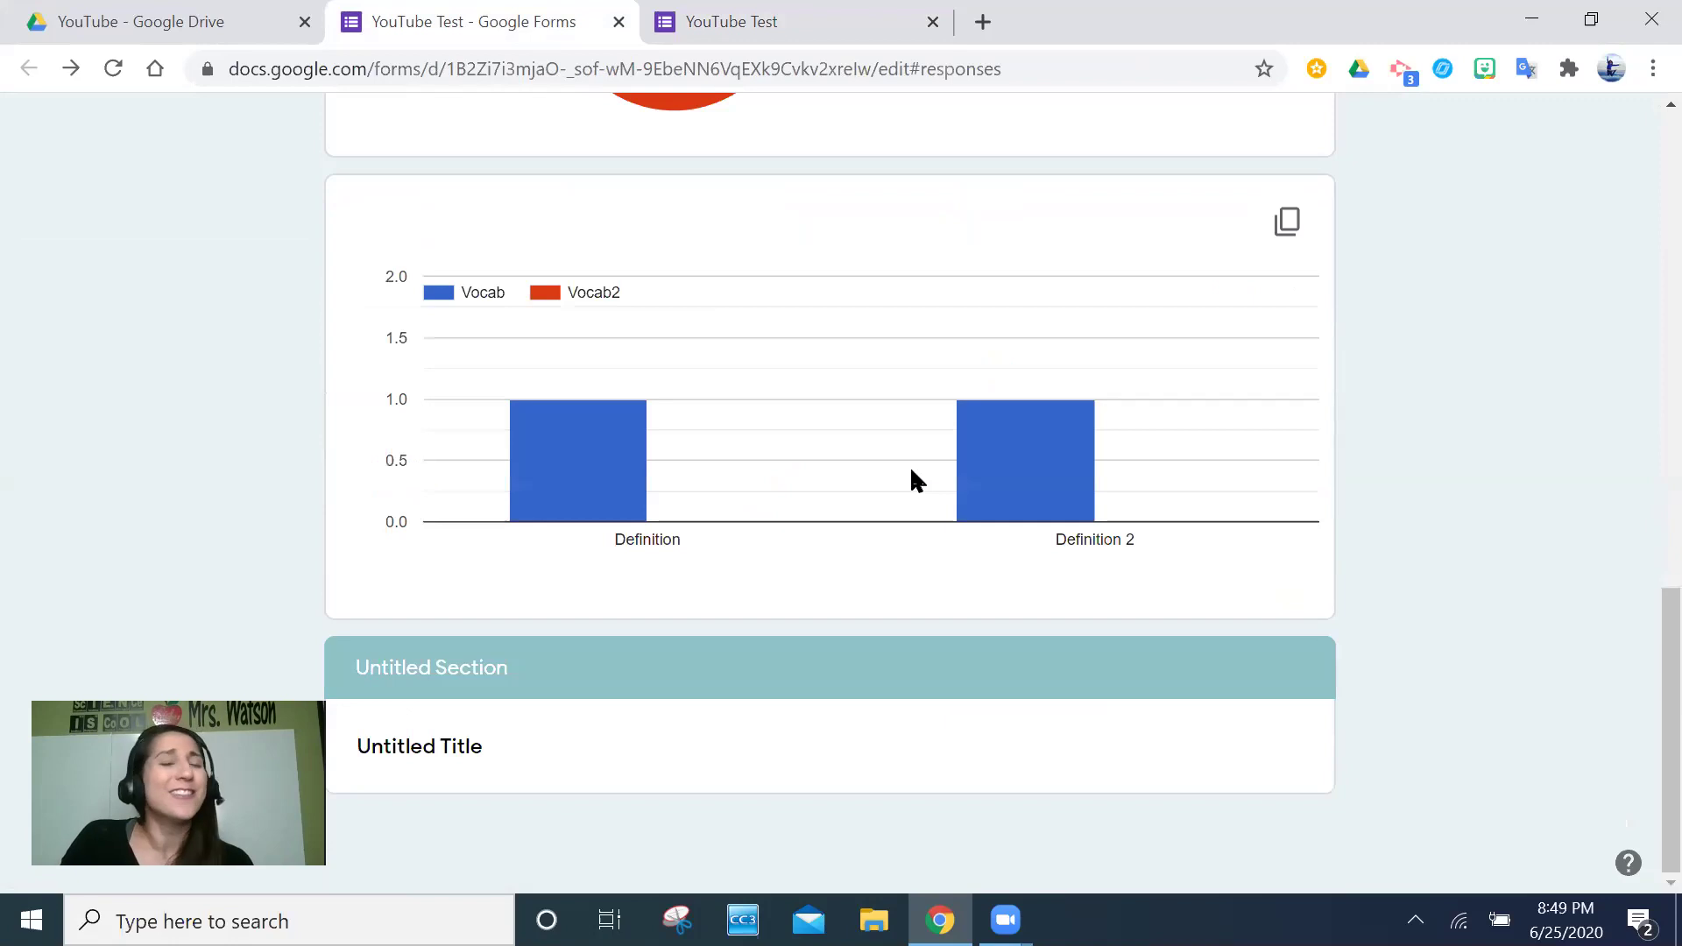
scroll(910, 451, up, 3)
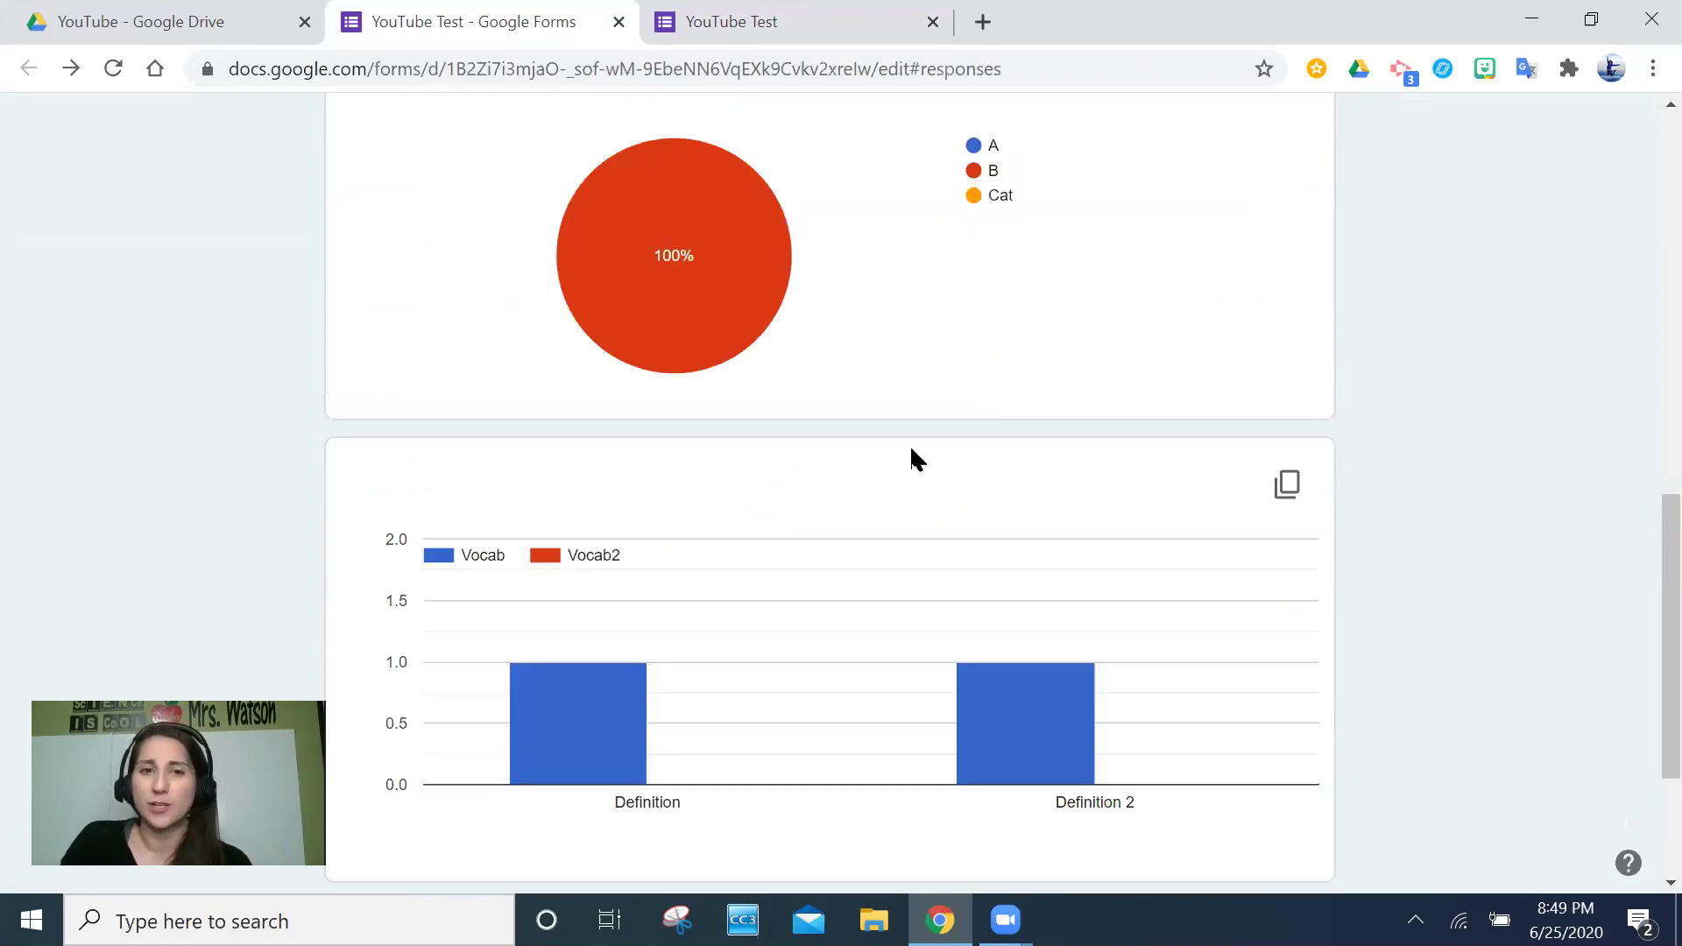
scroll(909, 444, up, 6)
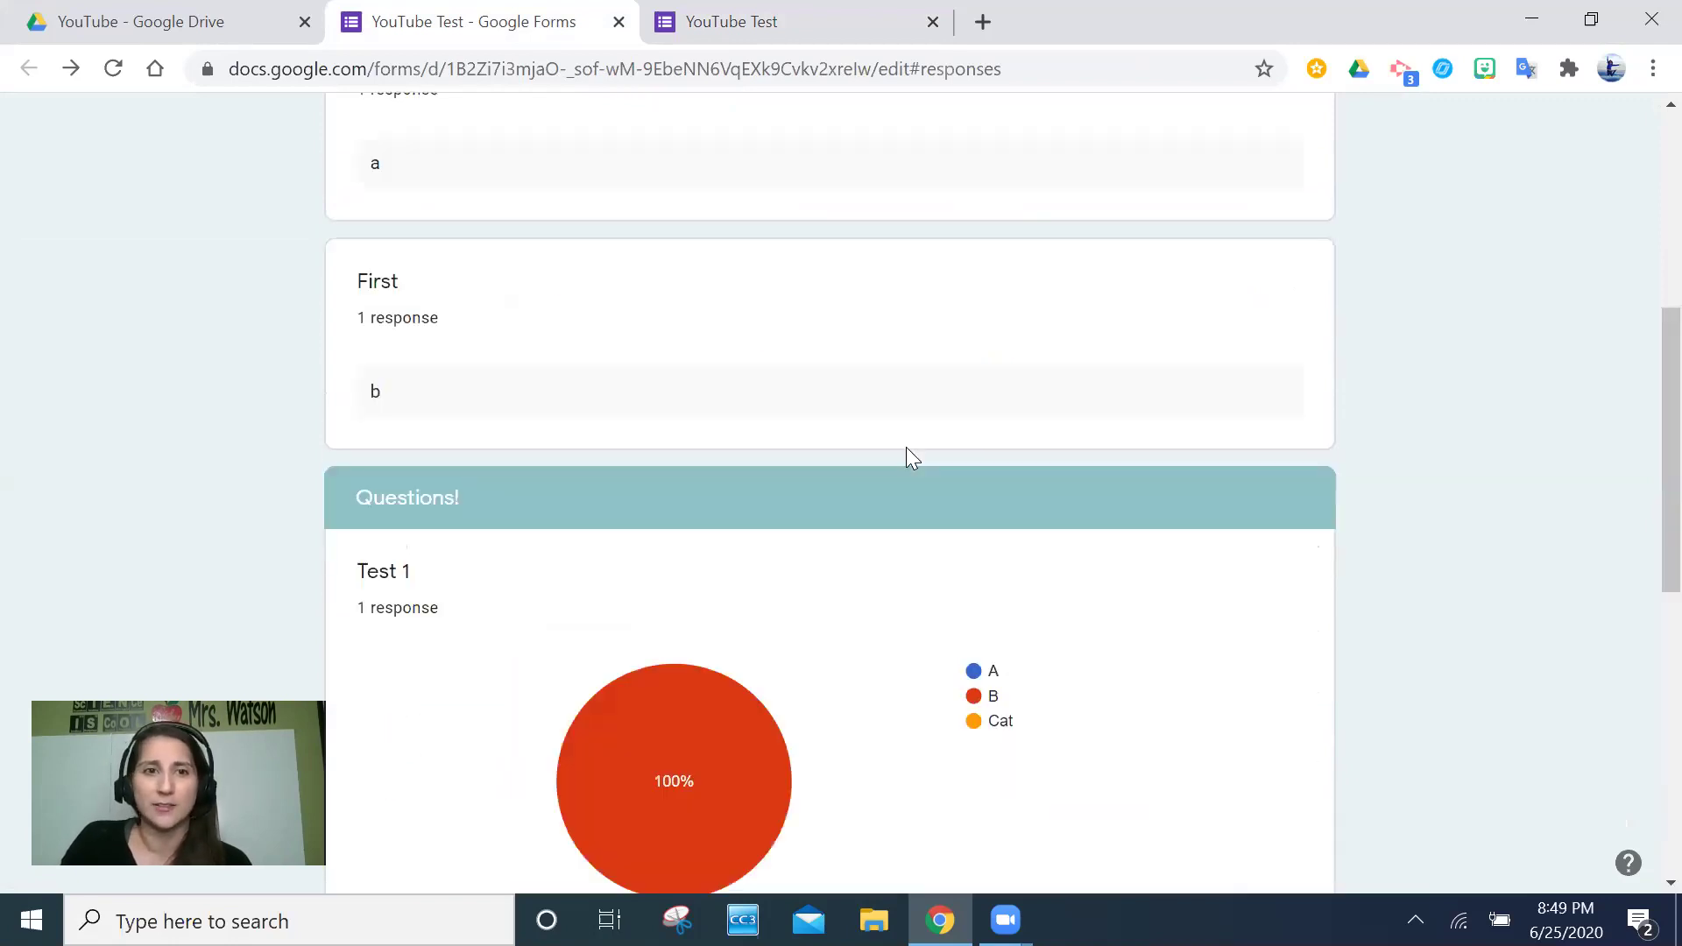
scroll(905, 445, up, 6)
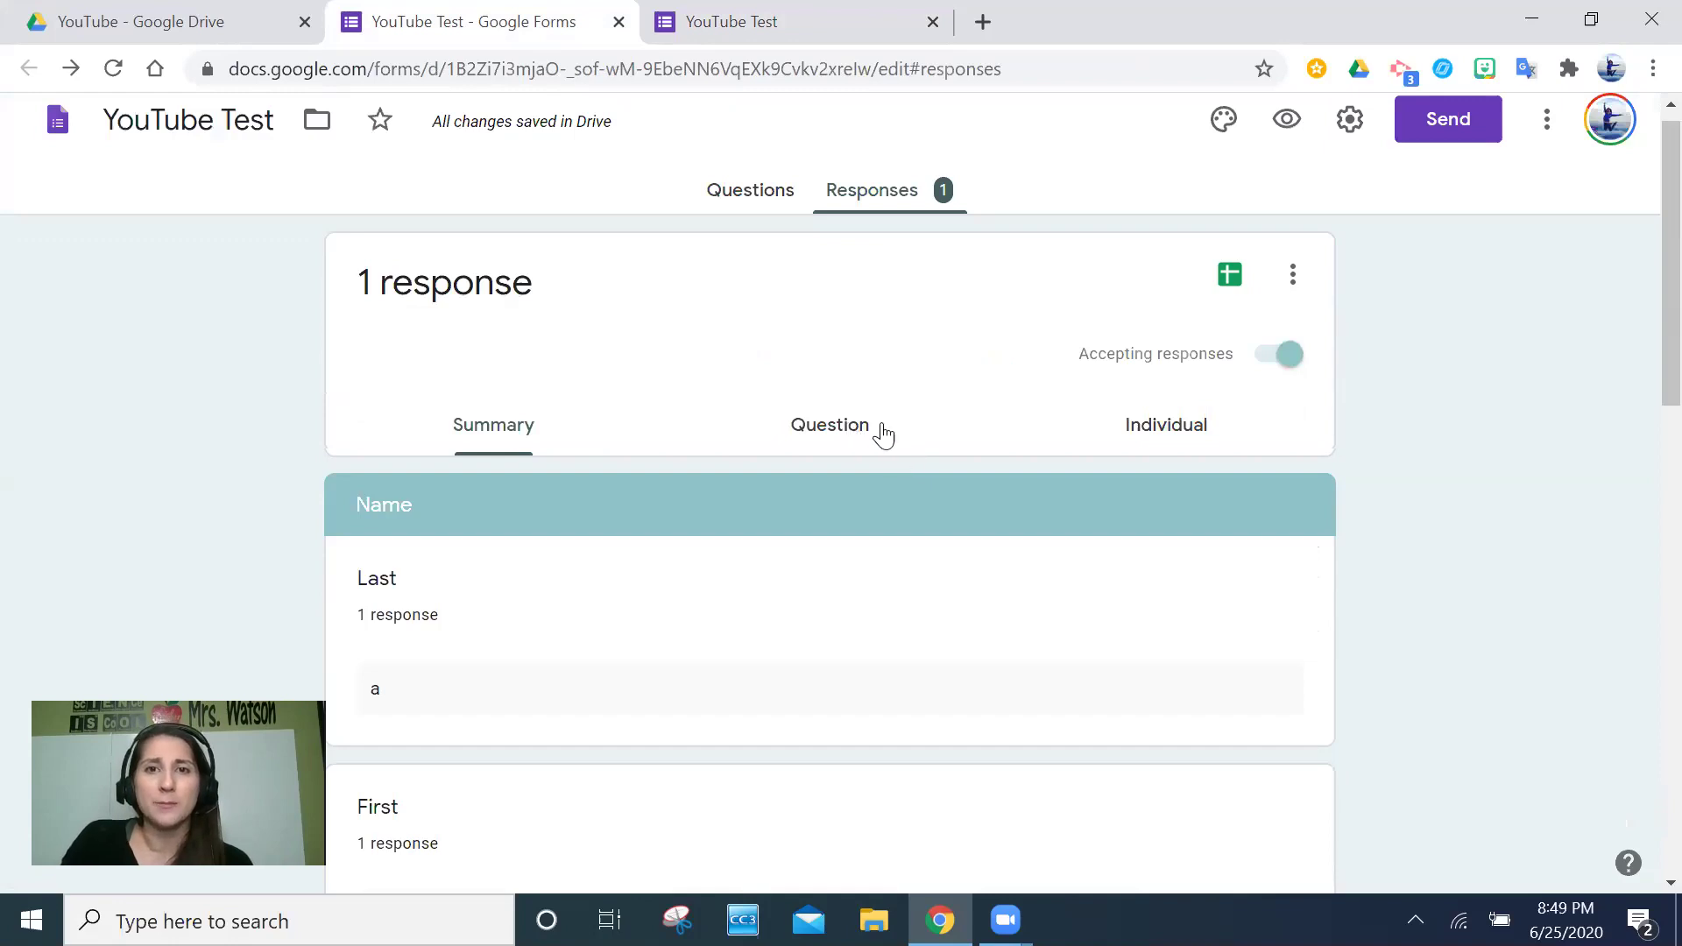
Step: View the responses by question and by individual respondent
click(799, 433)
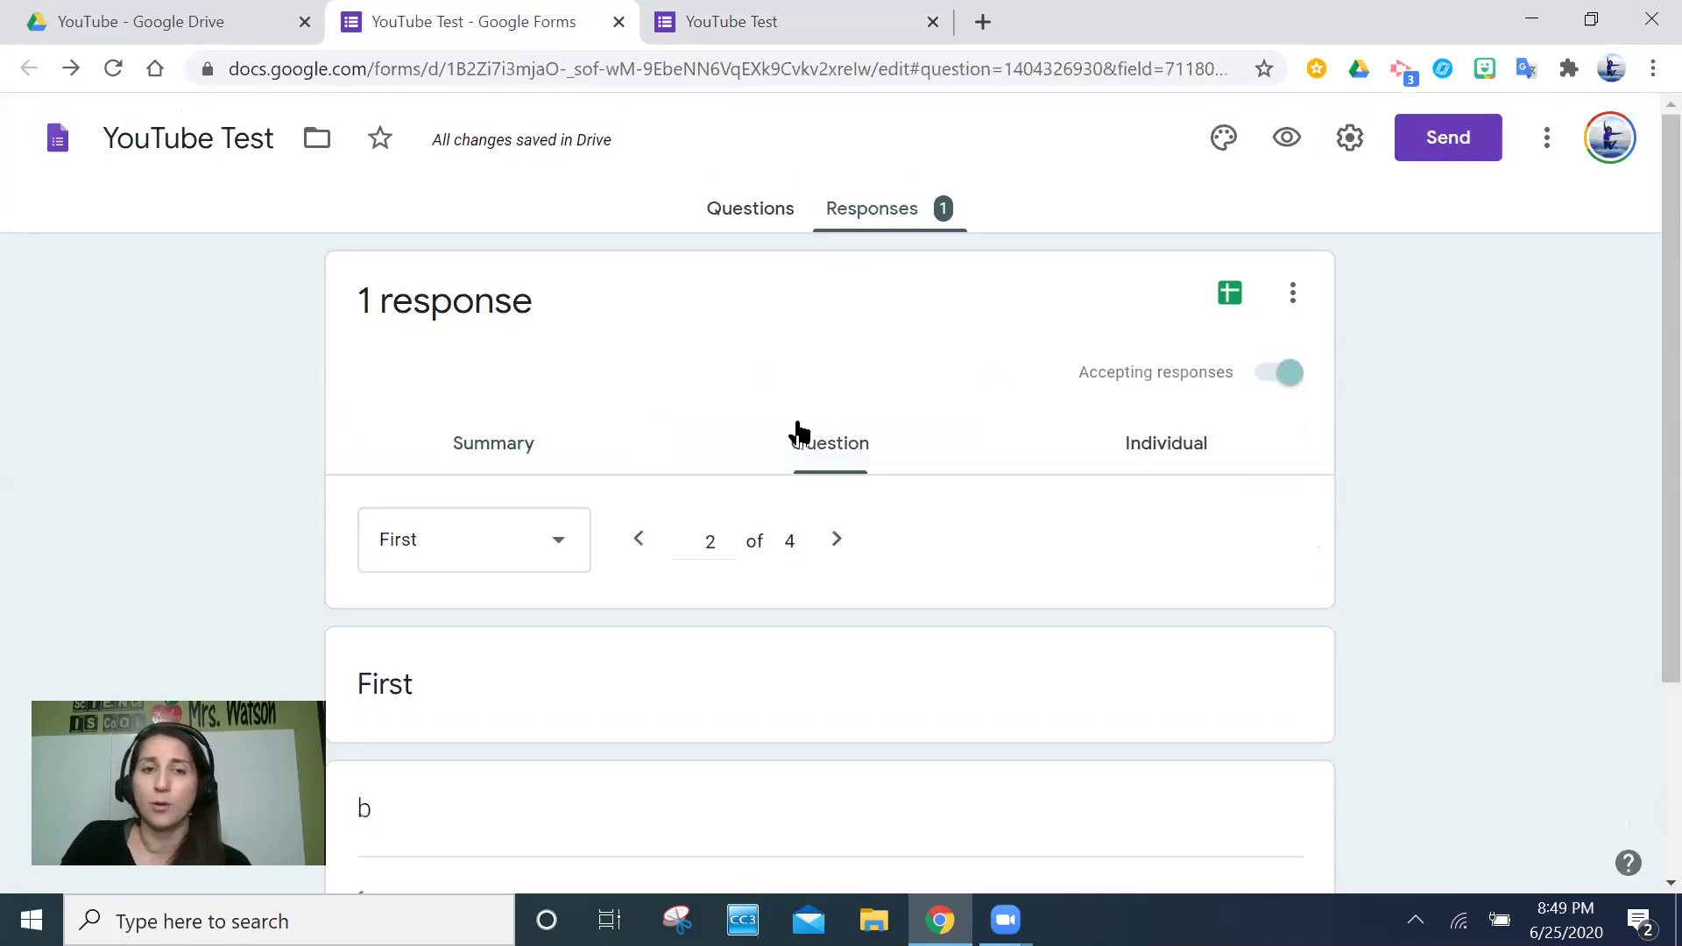
scroll(795, 432, down, 3)
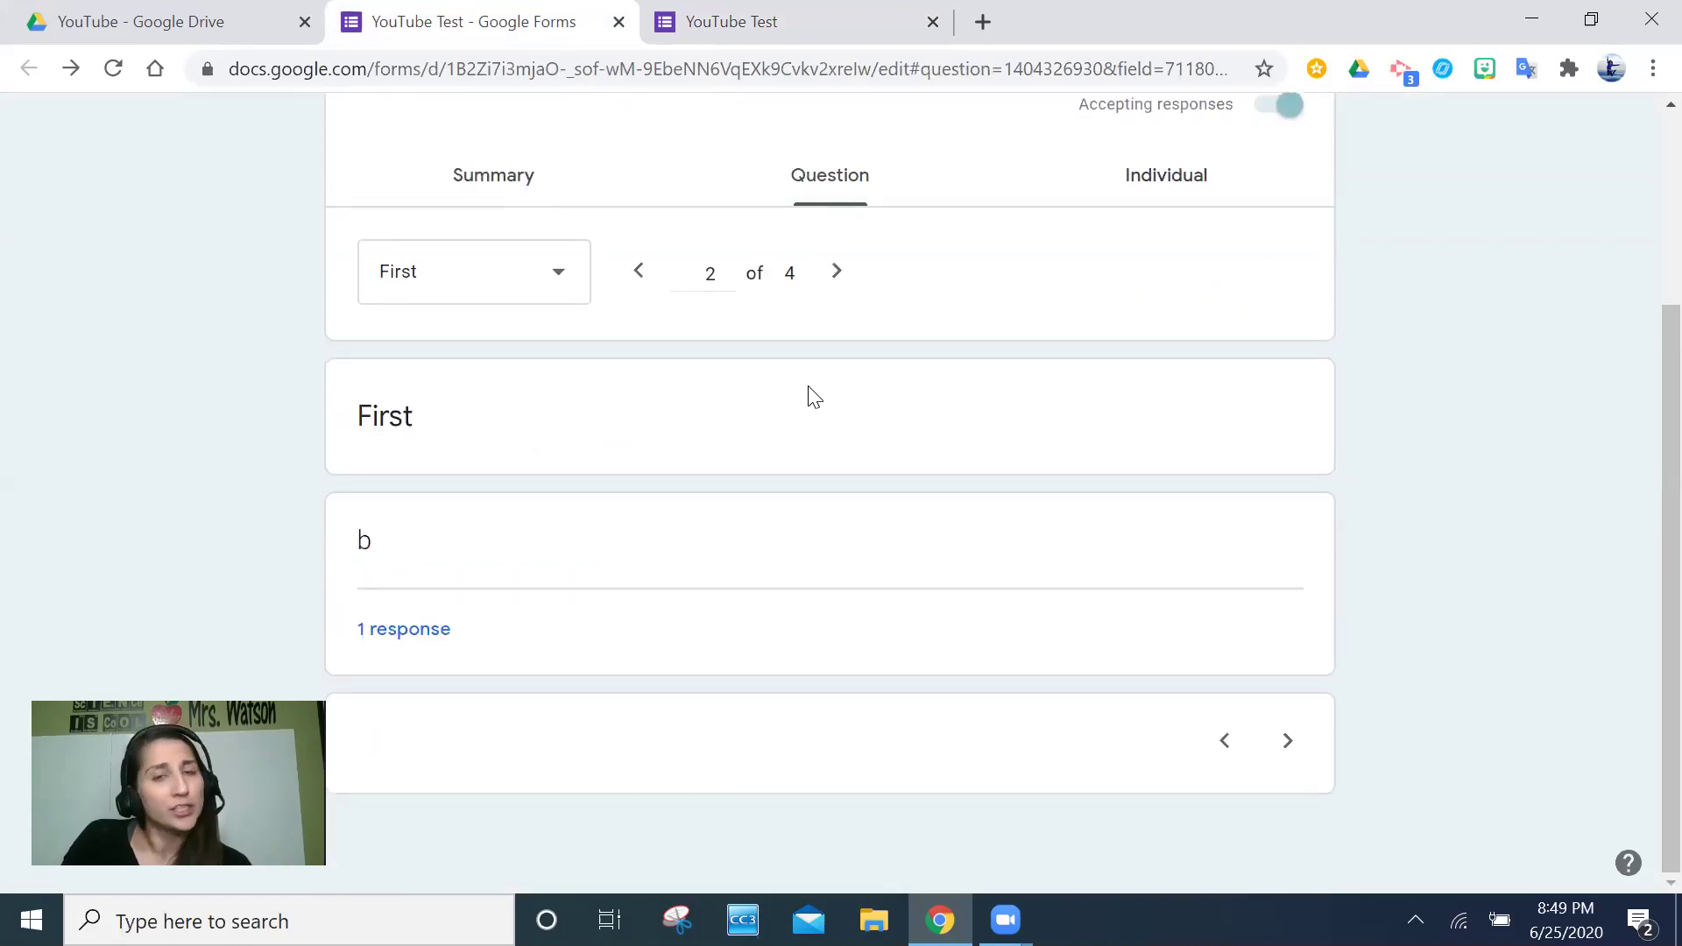
click(1147, 178)
scroll(911, 412, down, 5)
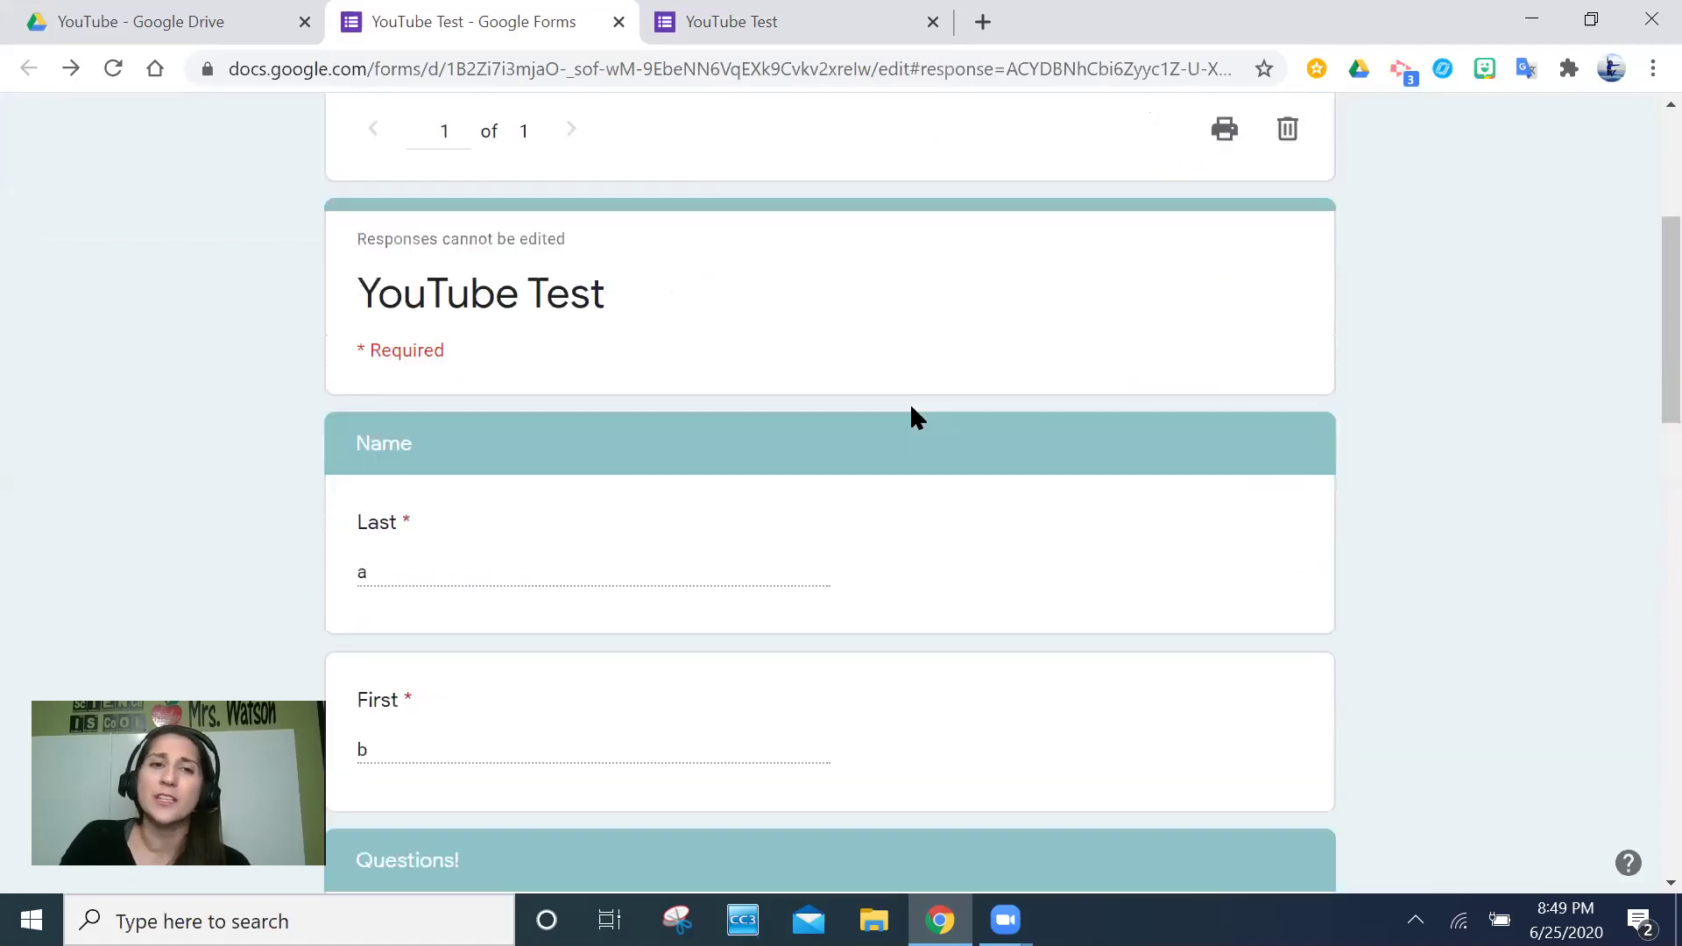
Step: Look through the individual test response, including the name, Test 1 and grid answers
scroll(911, 411, down, 3)
scroll(911, 405, down, 6)
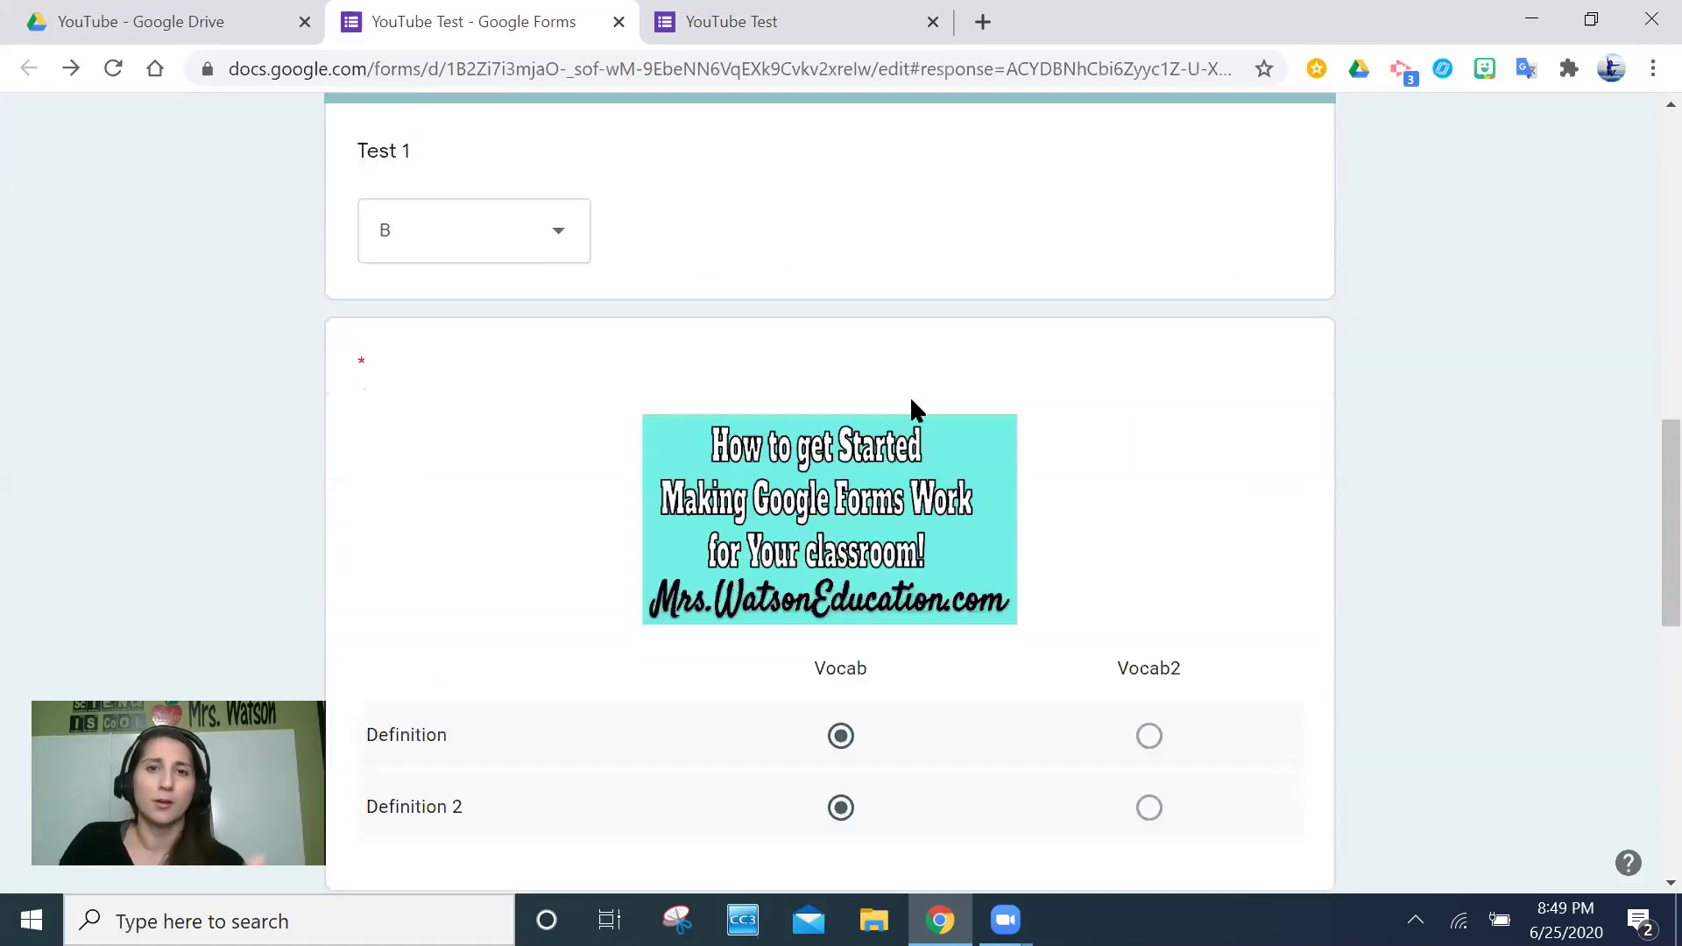
scroll(911, 403, down, 6)
scroll(911, 403, up, 15)
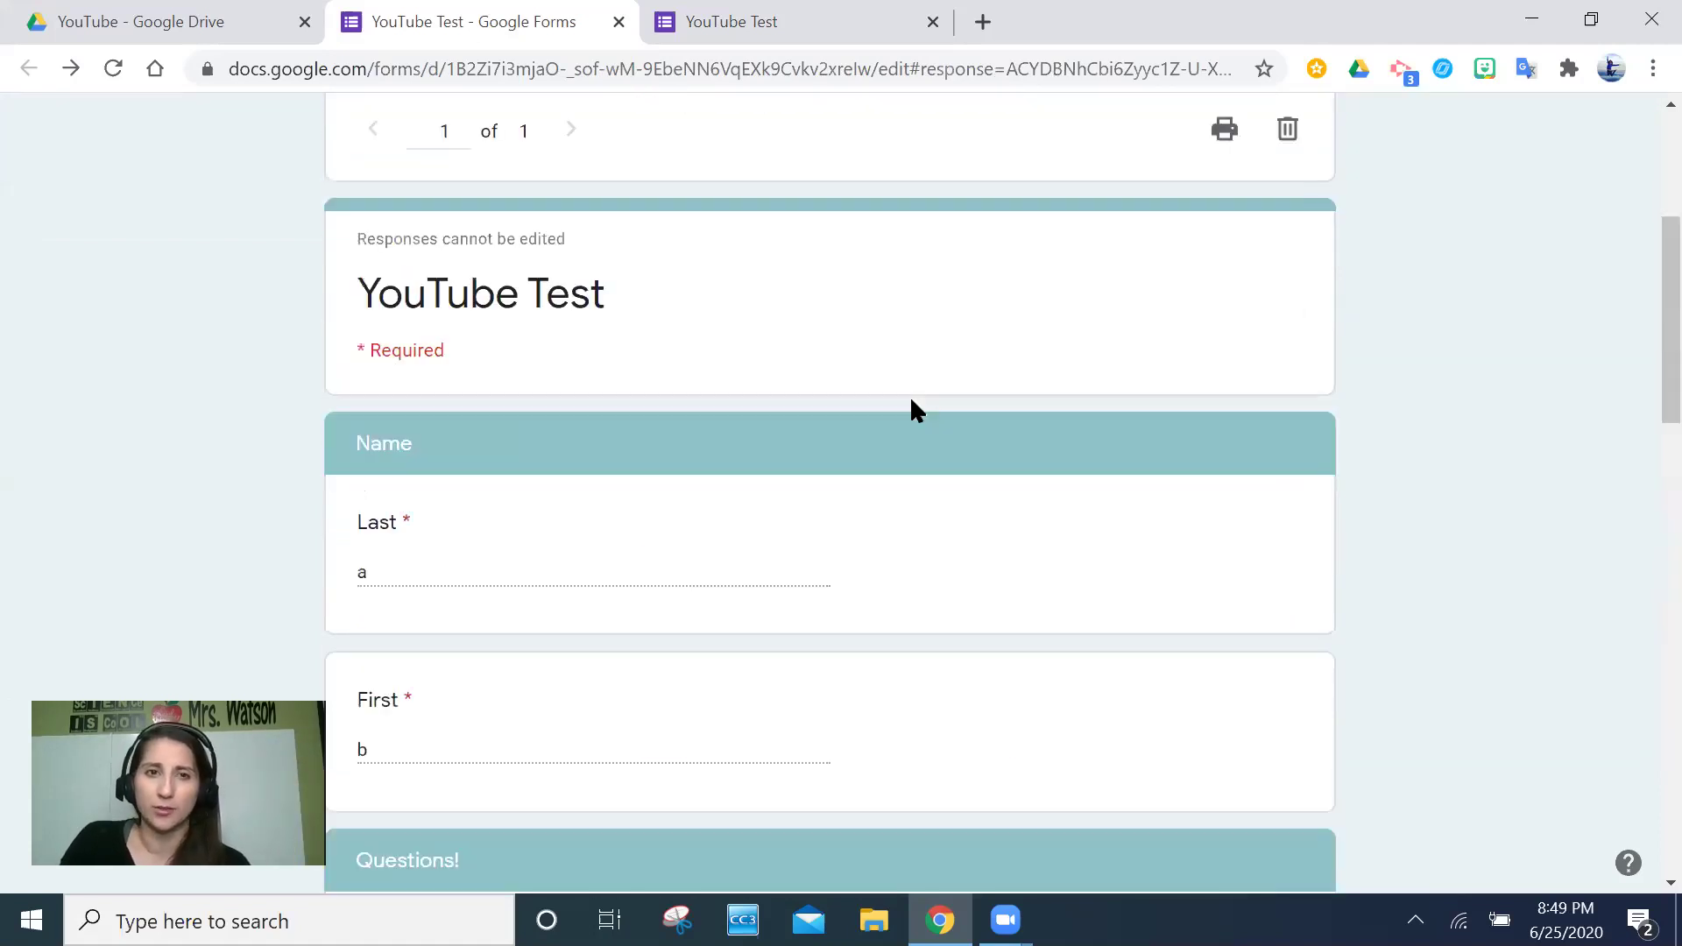
scroll(911, 408, up, 5)
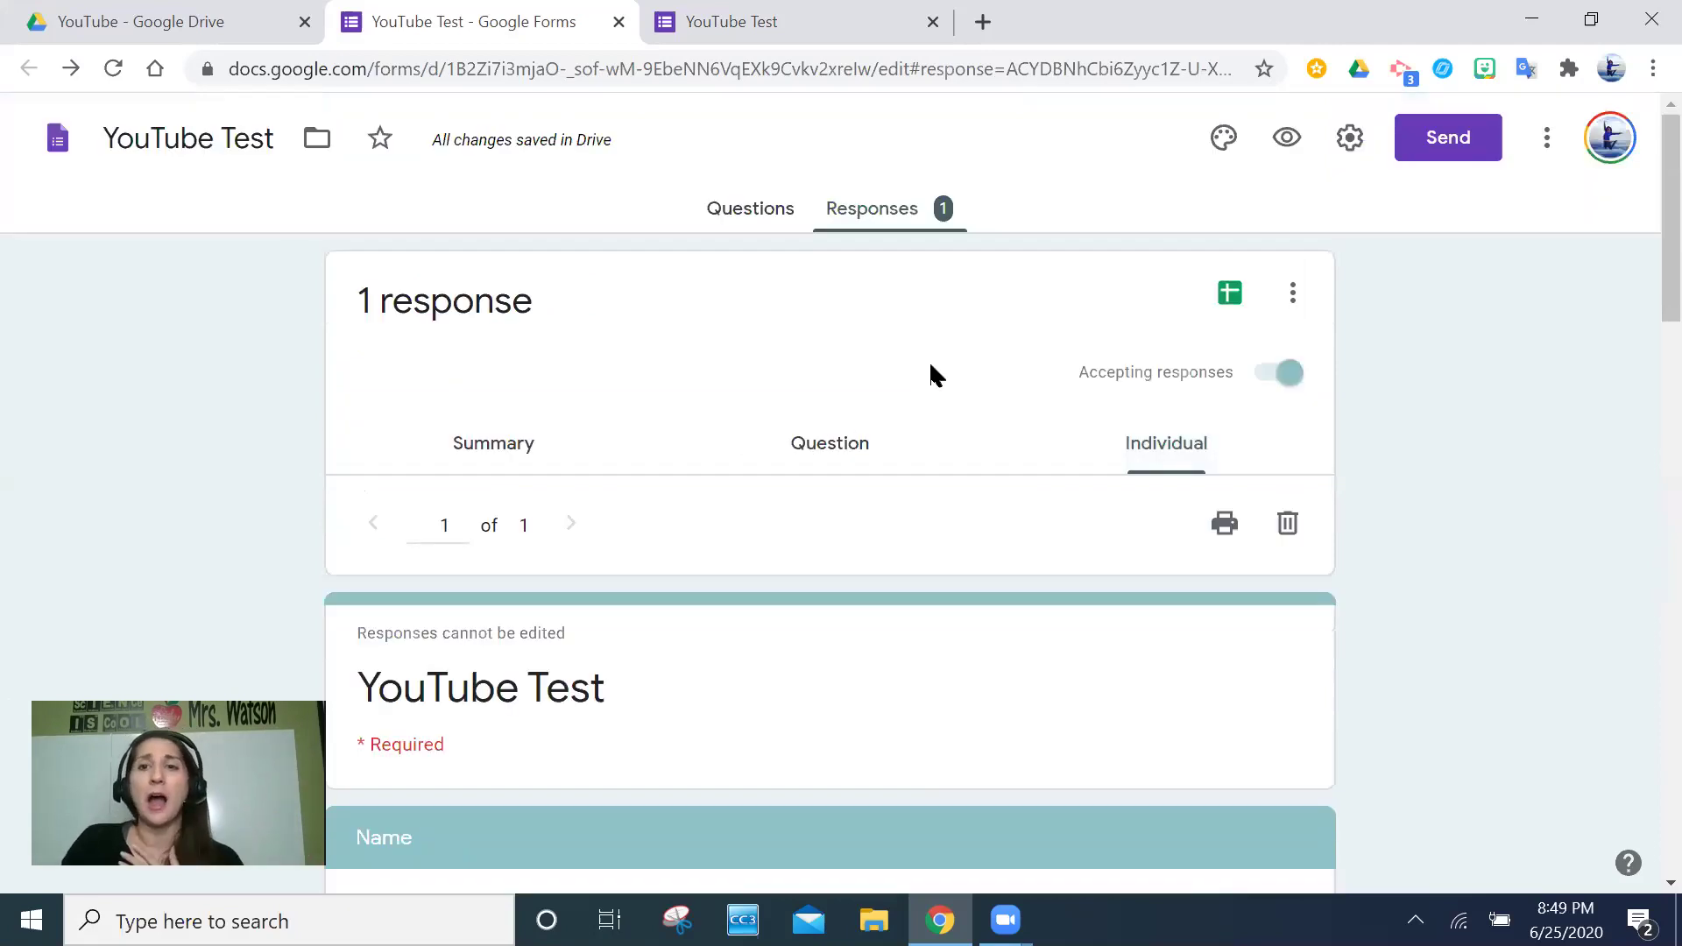
Step: Create a new response spreadsheet named YouTube Test (Responses) and open it from the YouTube folder in Google Drive
click(1237, 298)
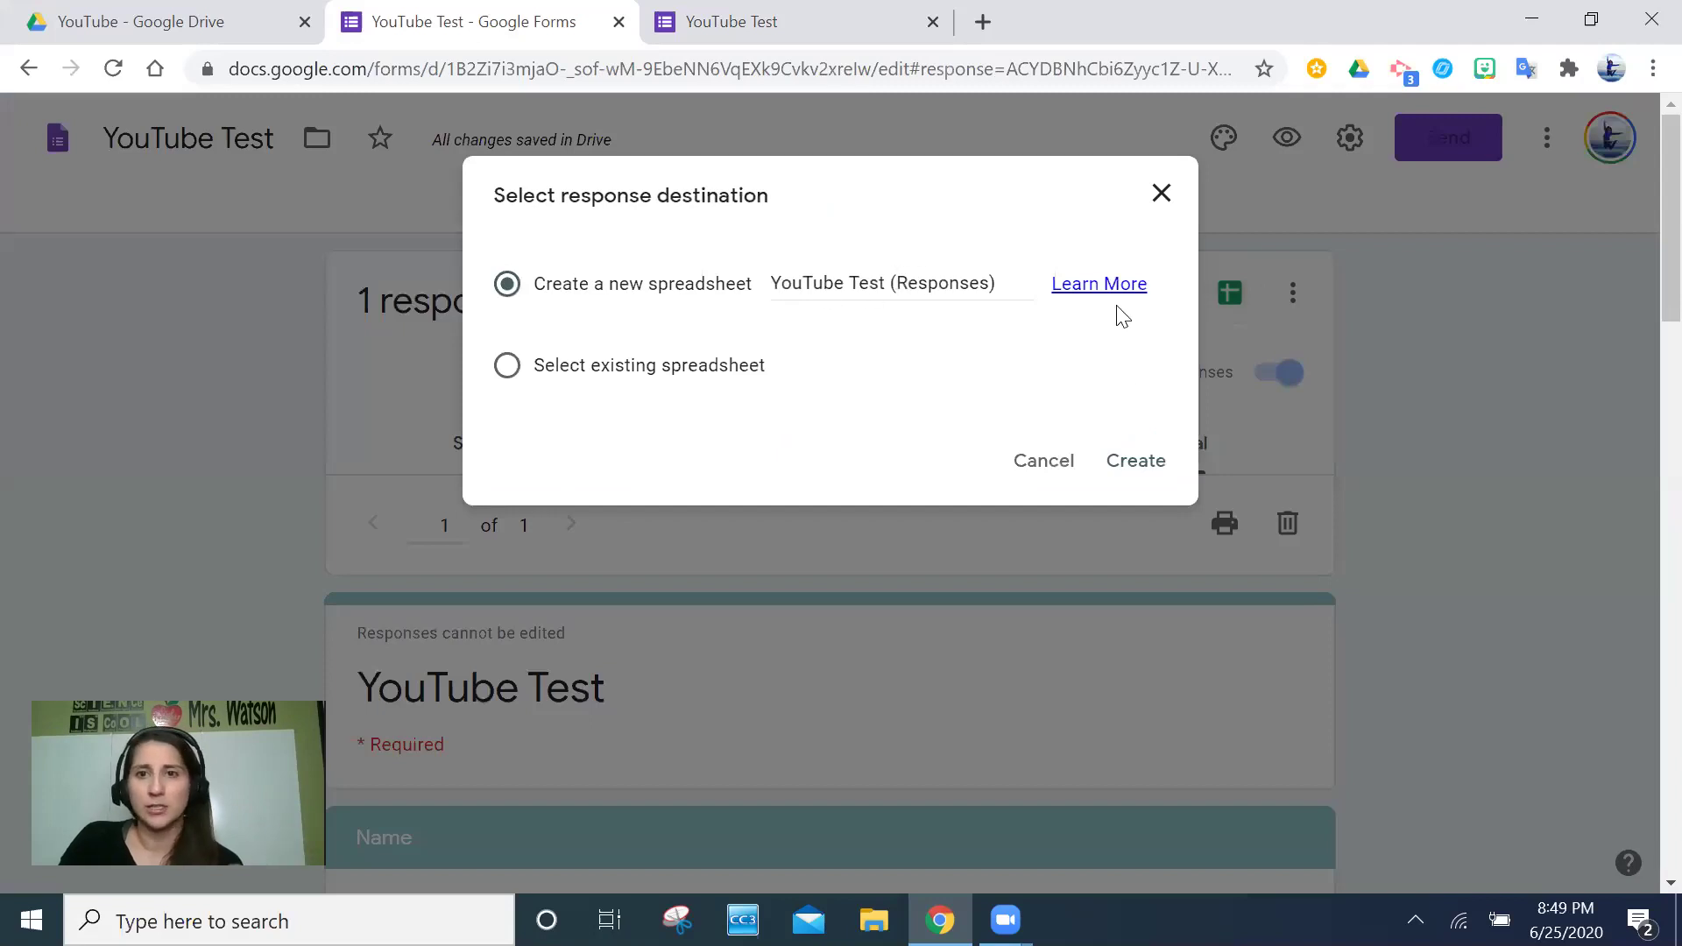
click(1141, 464)
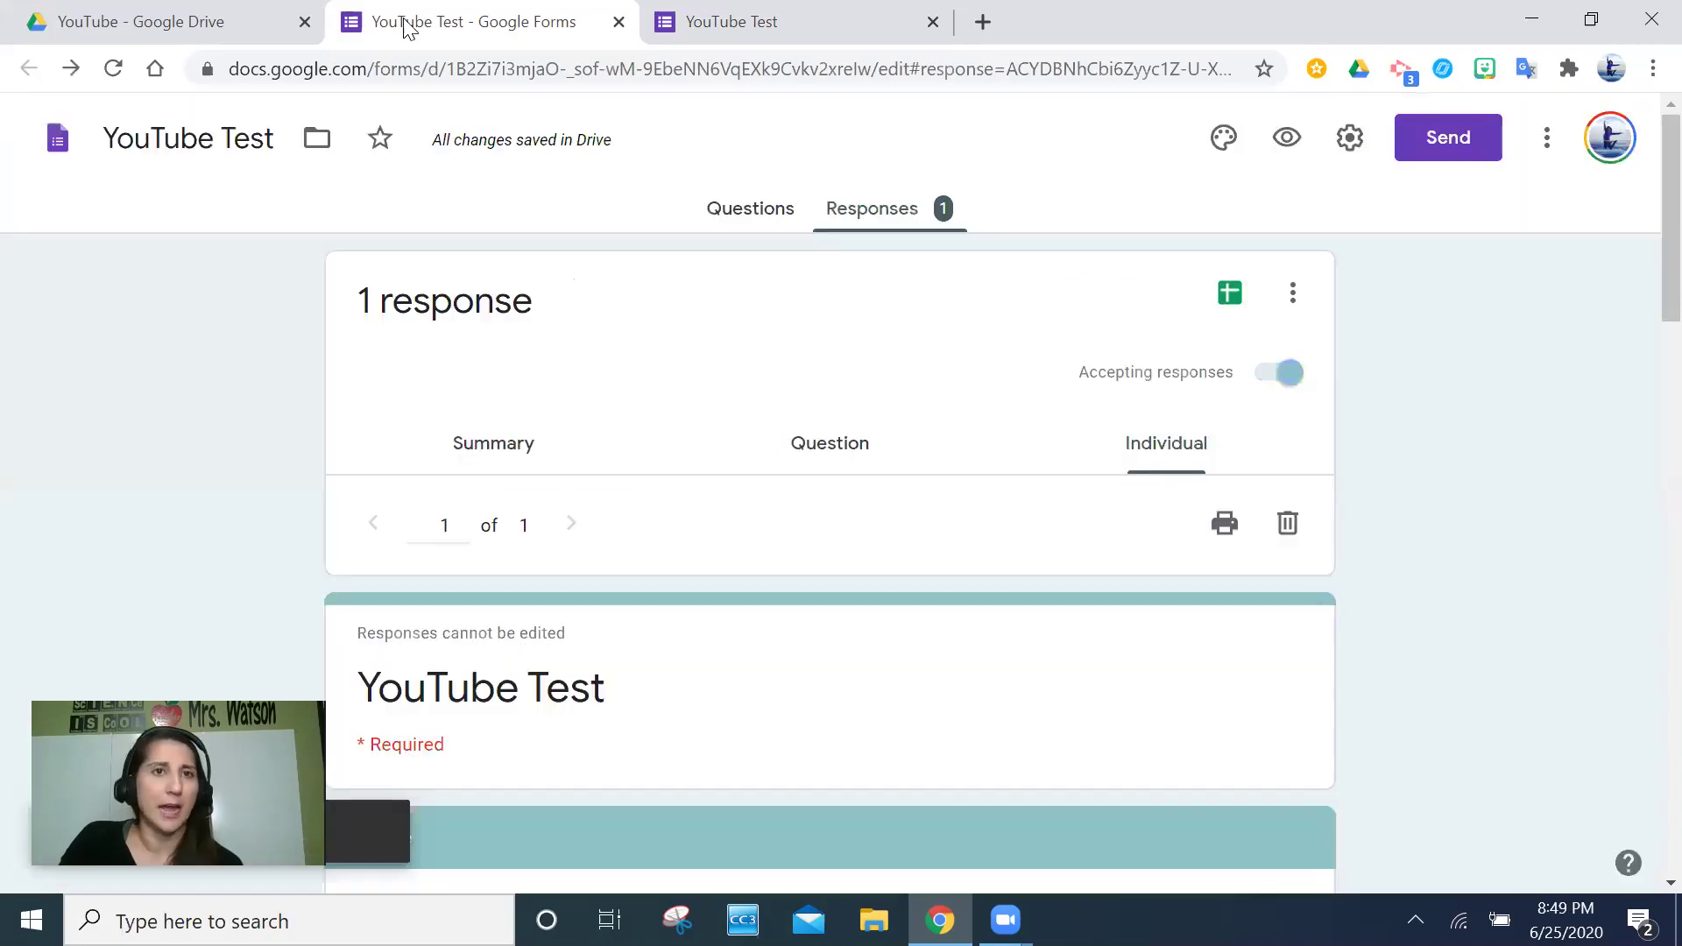
click(154, 35)
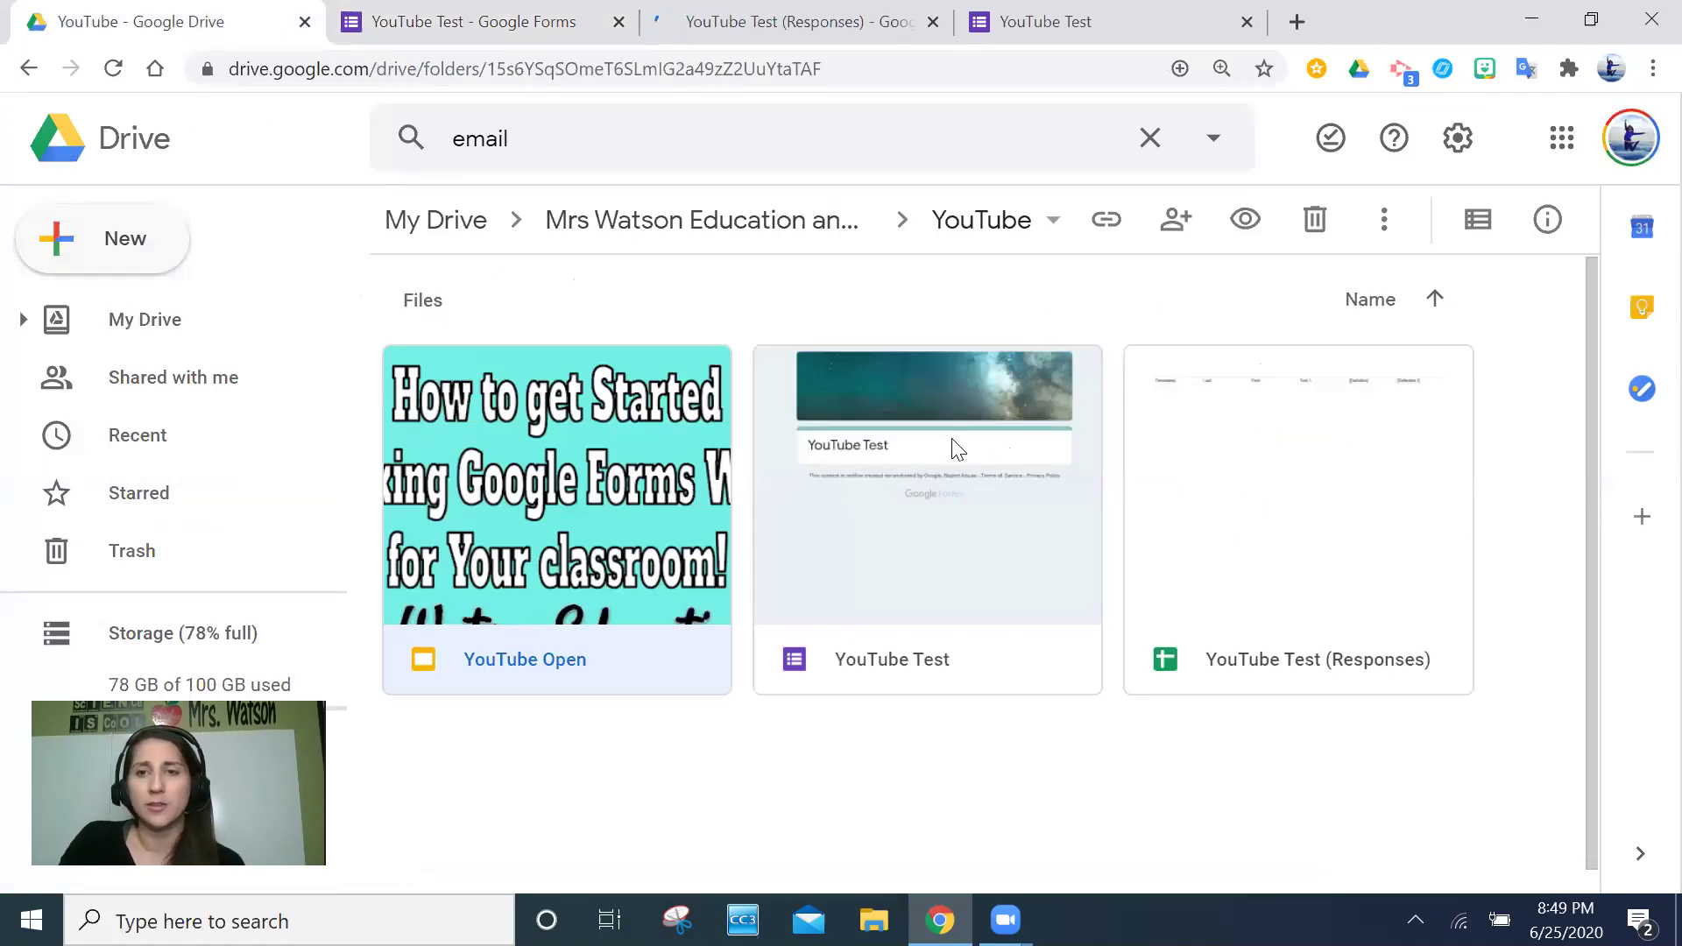
double_click(1324, 471)
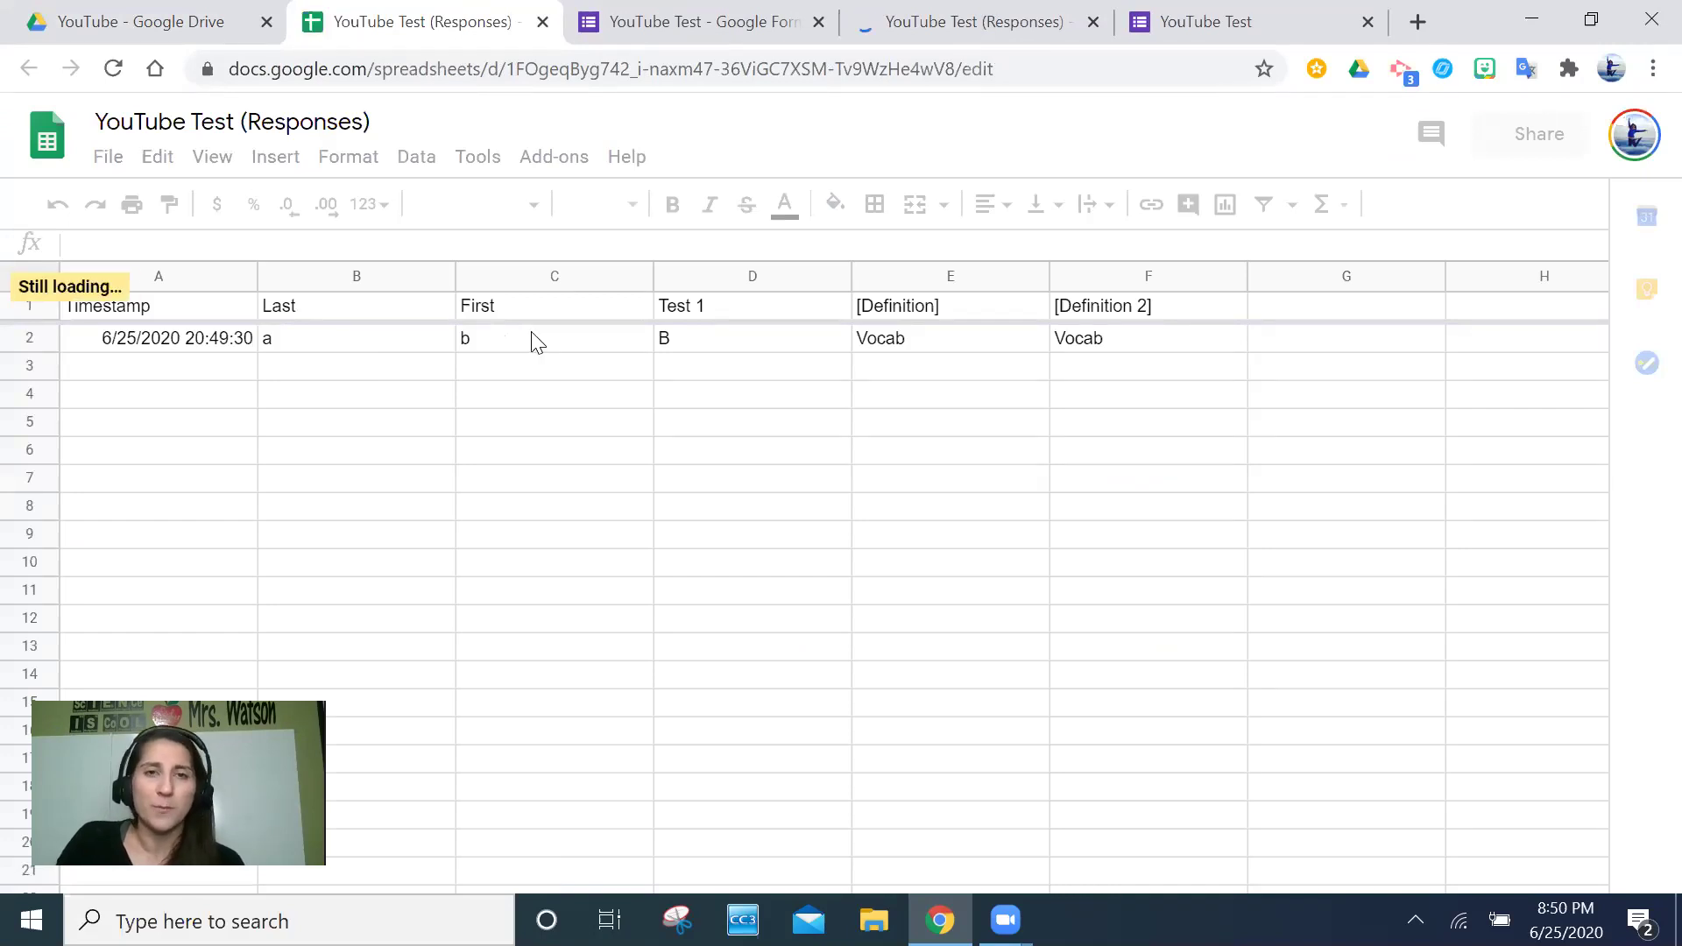
Step: Narrow the Last column to fit its heading and delete the large image covering the response sheet
click(366, 279)
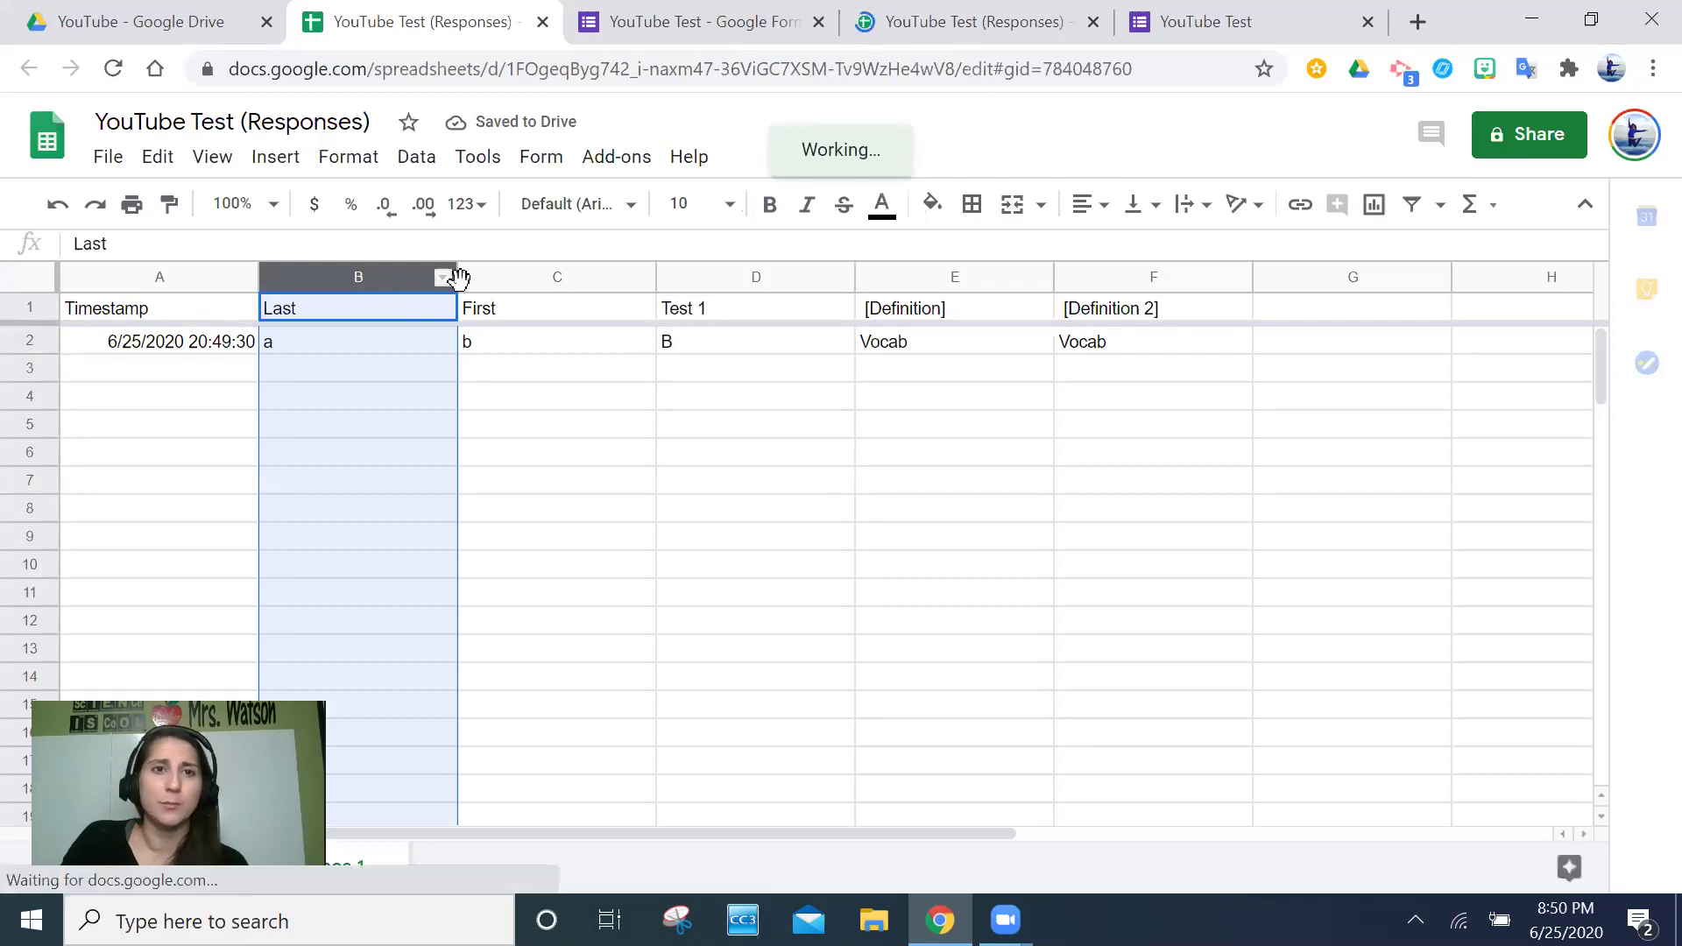
drag(451, 280, 297, 280)
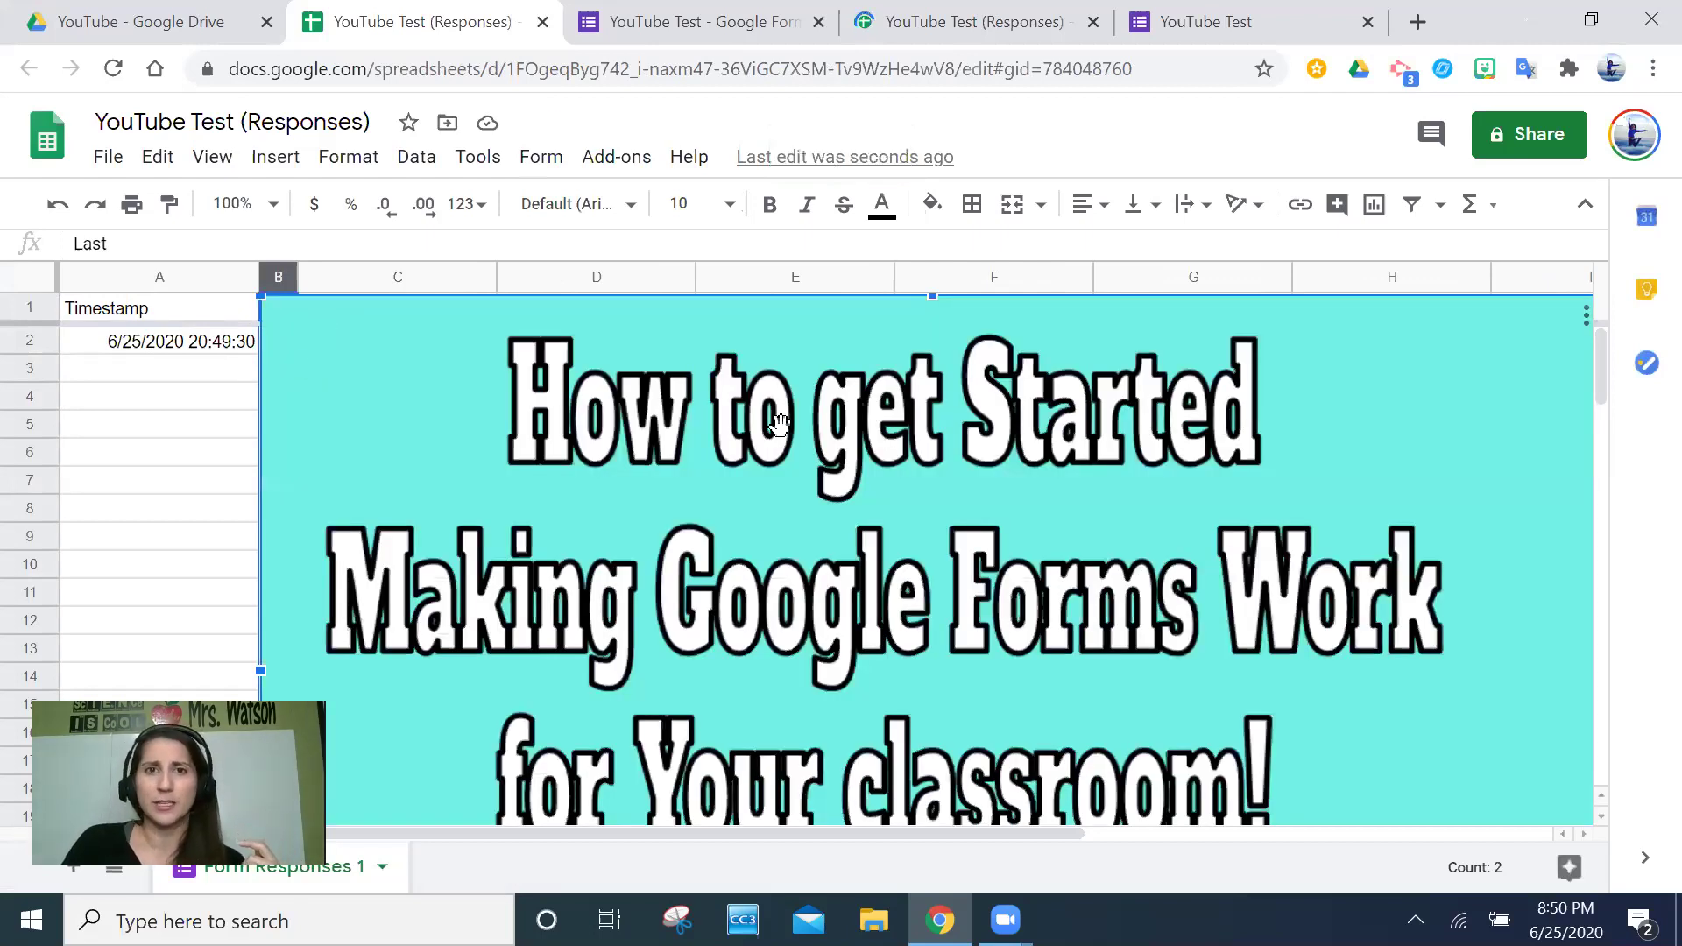
click(195, 450)
click(577, 408)
key(Delete)
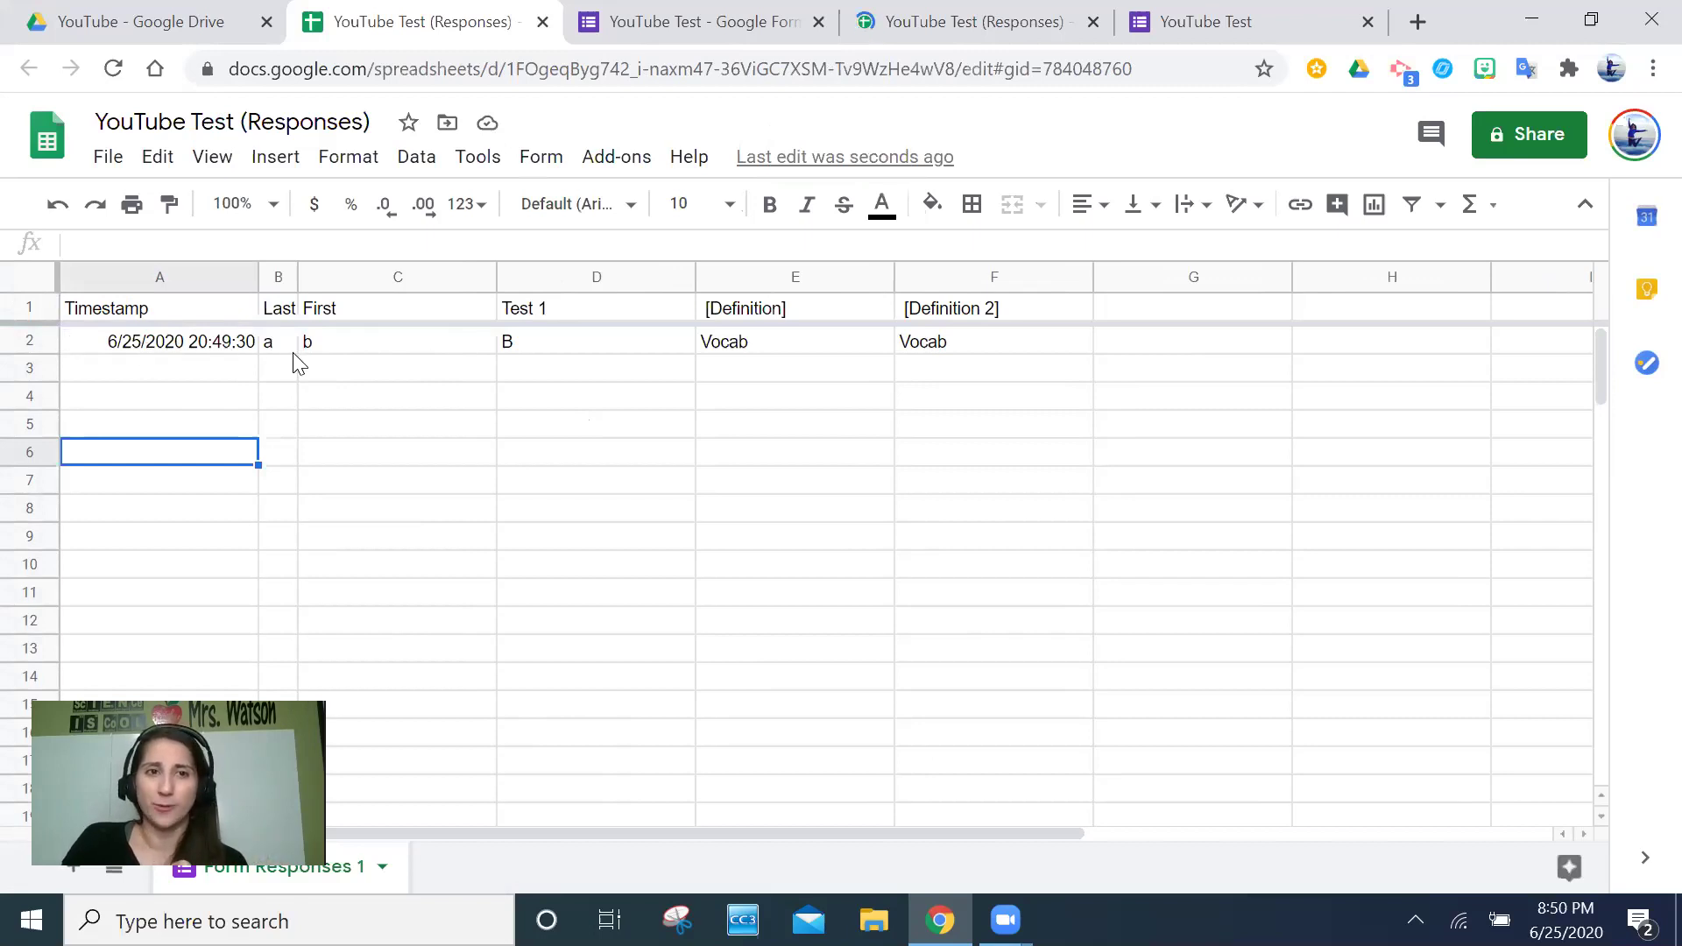
drag(35, 349, 35, 349)
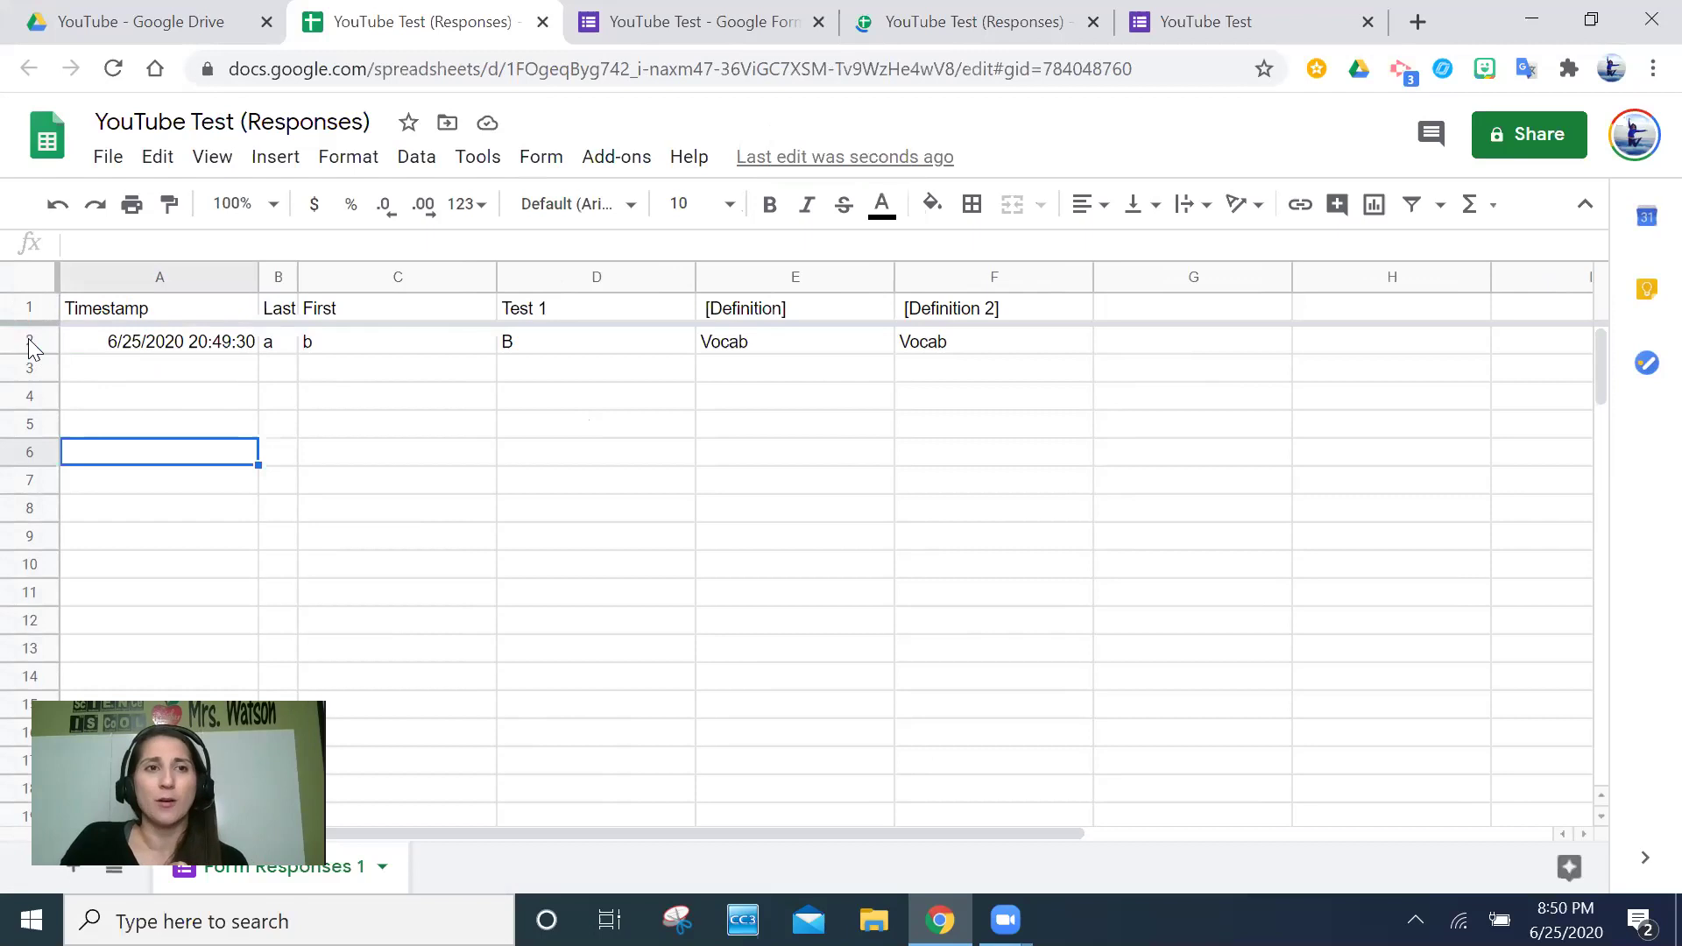
right_click(25, 338)
click(453, 434)
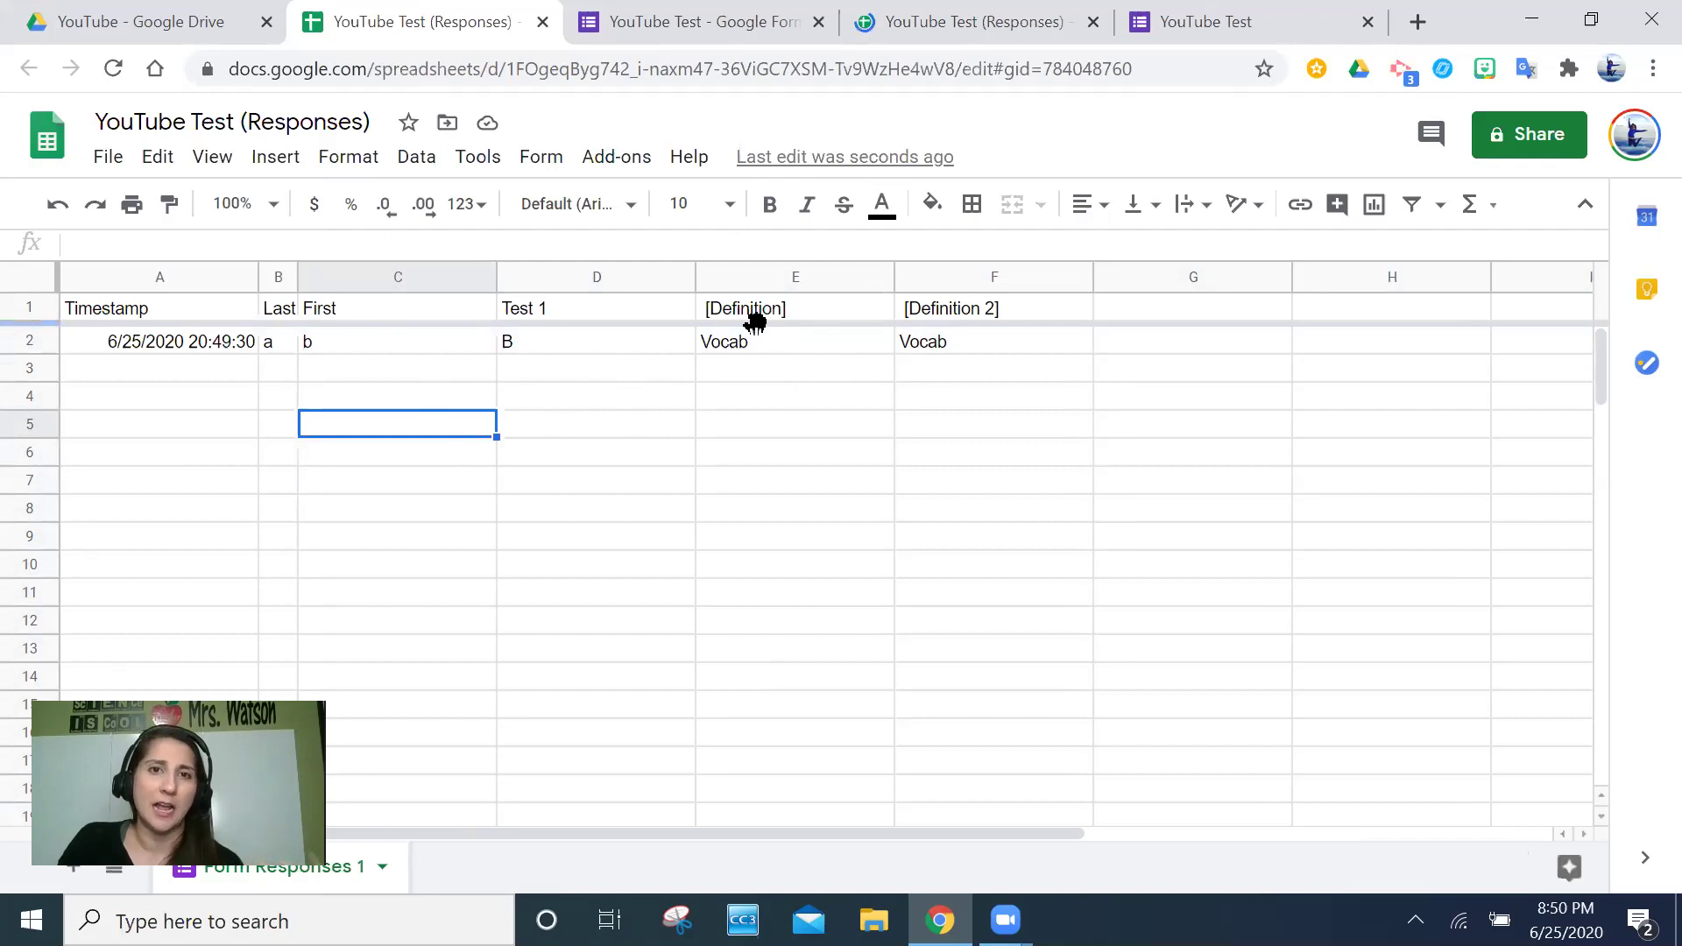
Step: Narrow the Test 1 column and widen the [Definition] column
drag(694, 277, 532, 294)
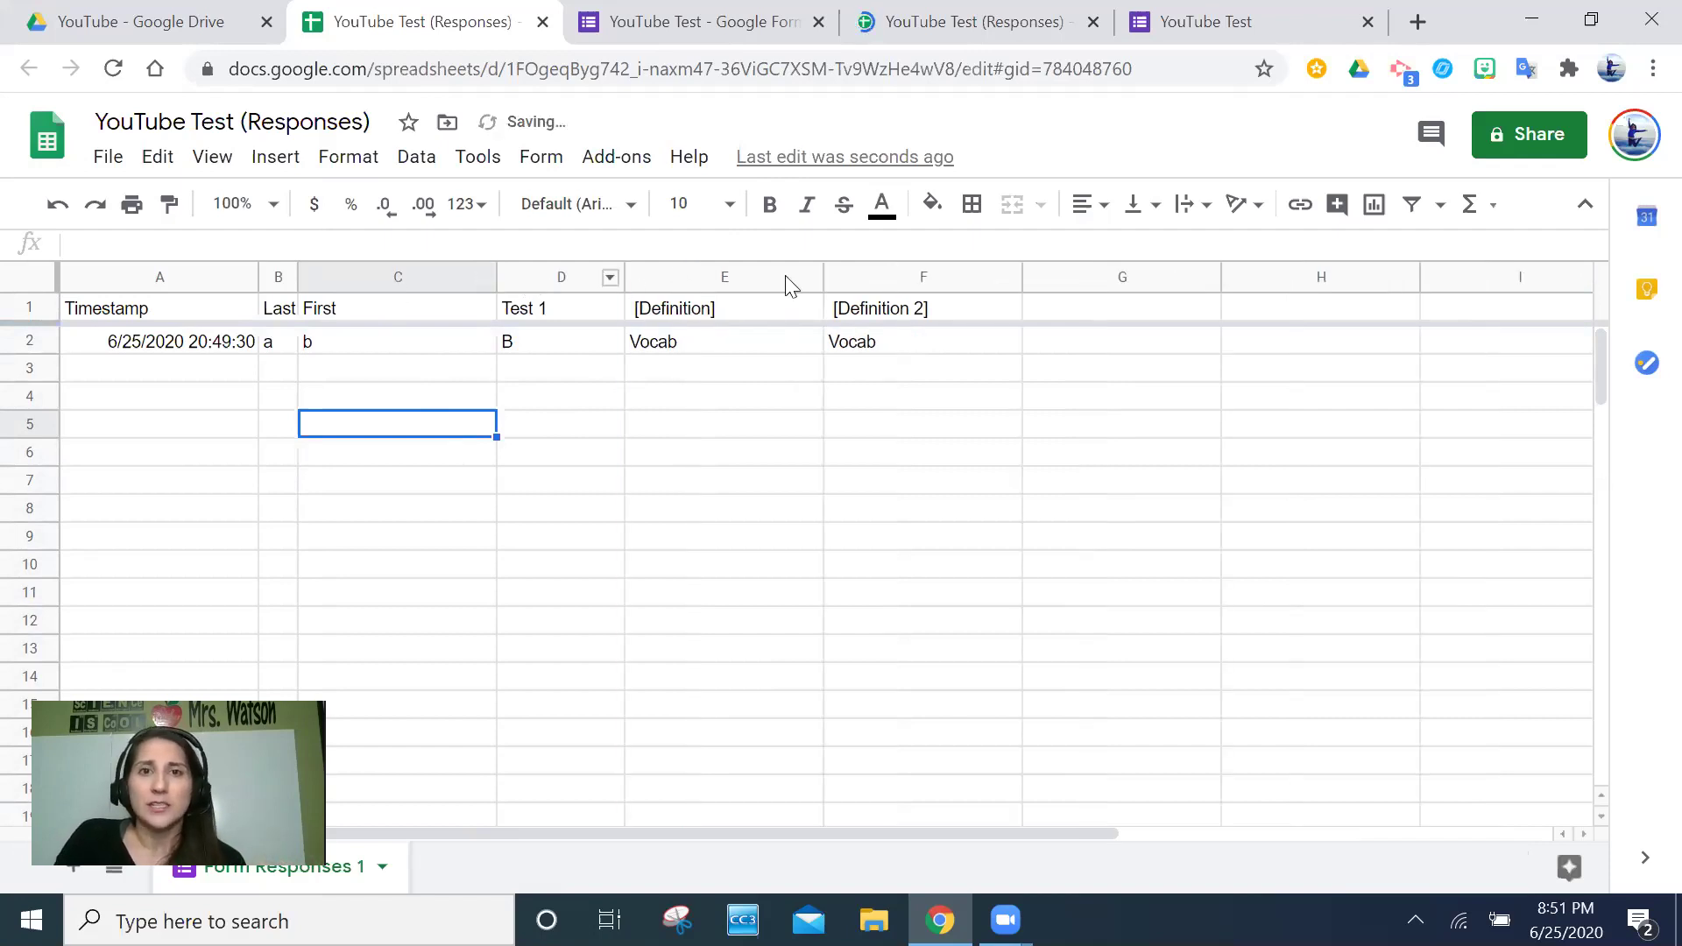
drag(827, 280, 972, 278)
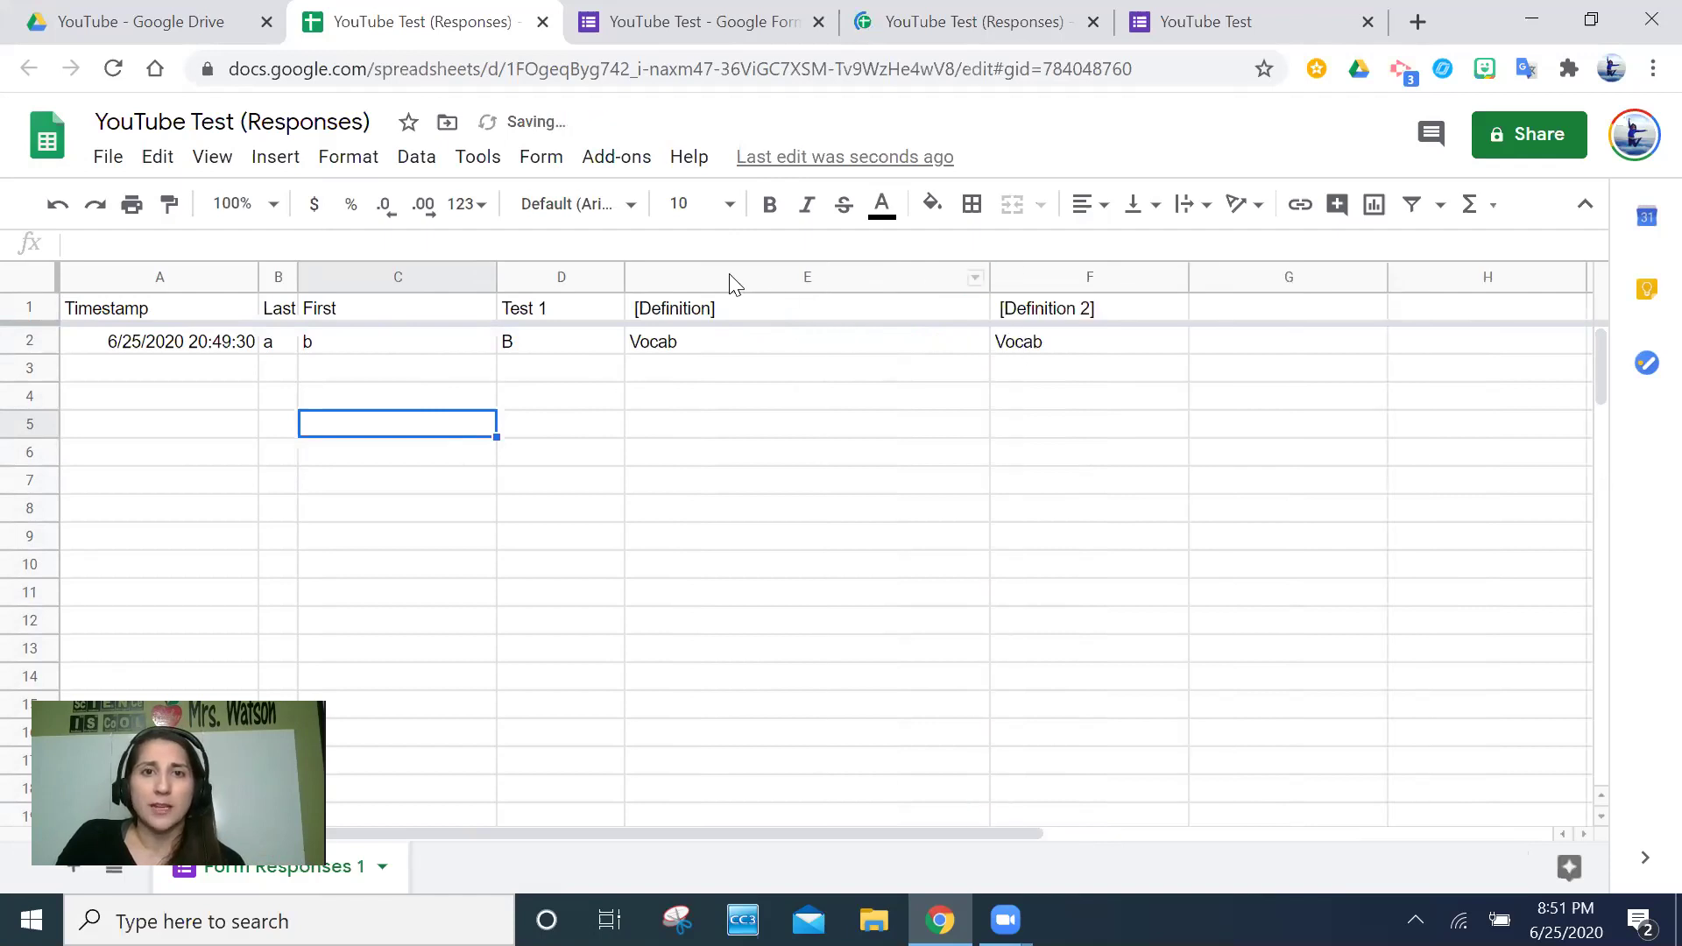
Step: Hide the [Definition] column in the response sheet
click(727, 270)
right_click(727, 270)
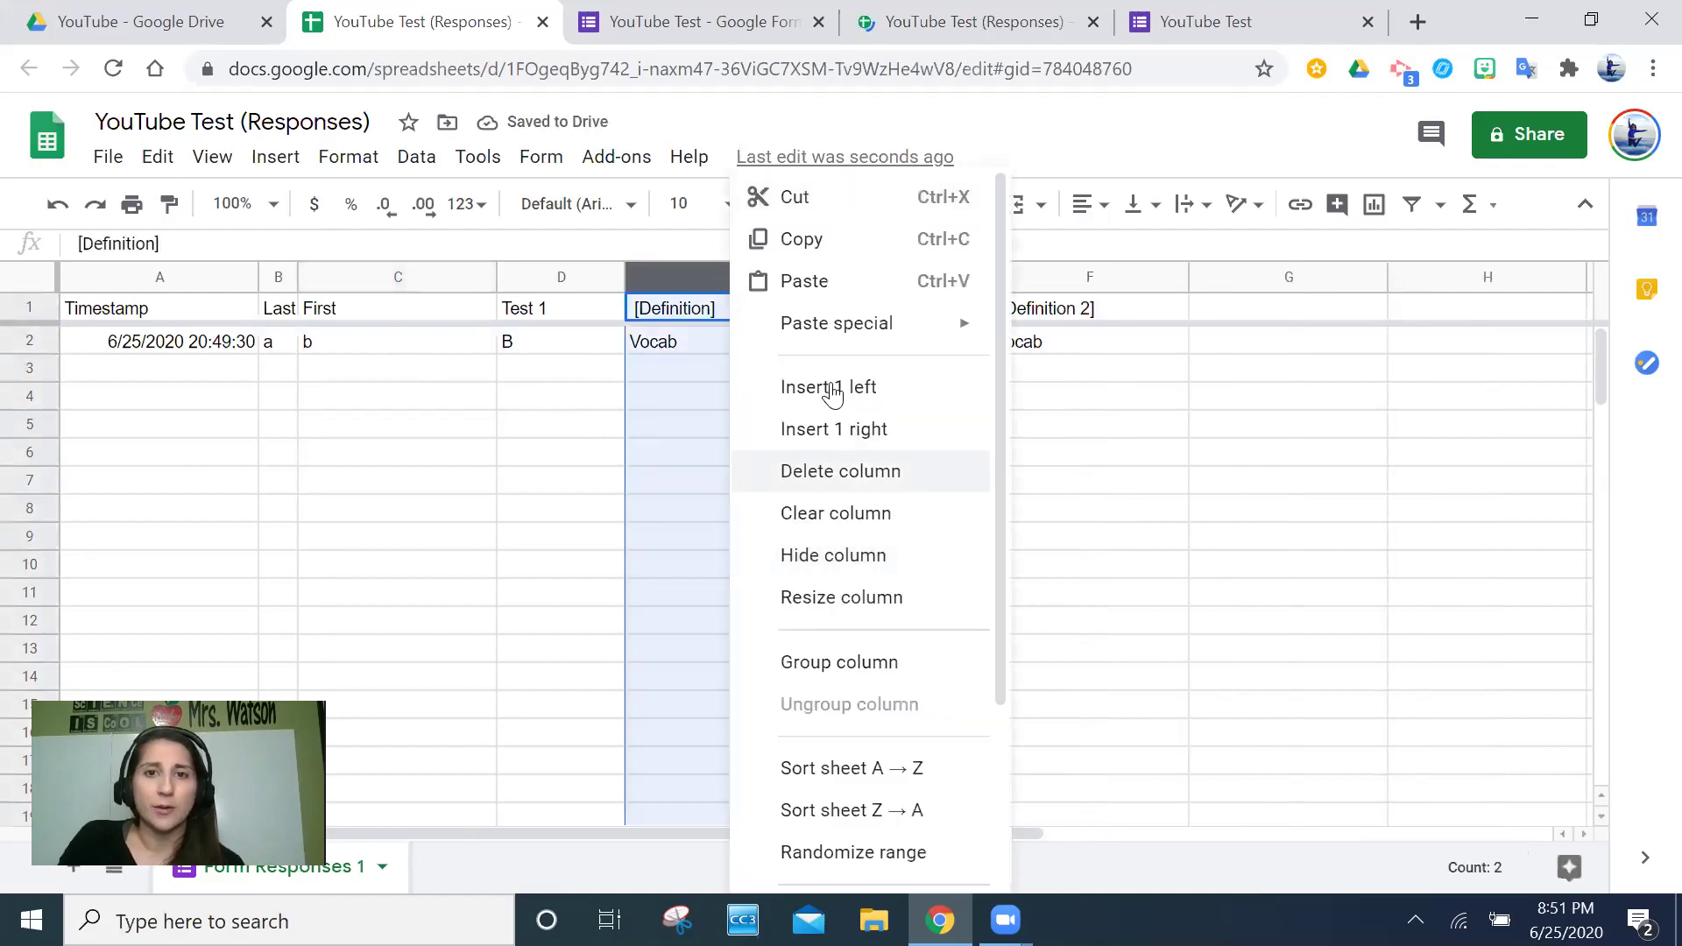
click(833, 554)
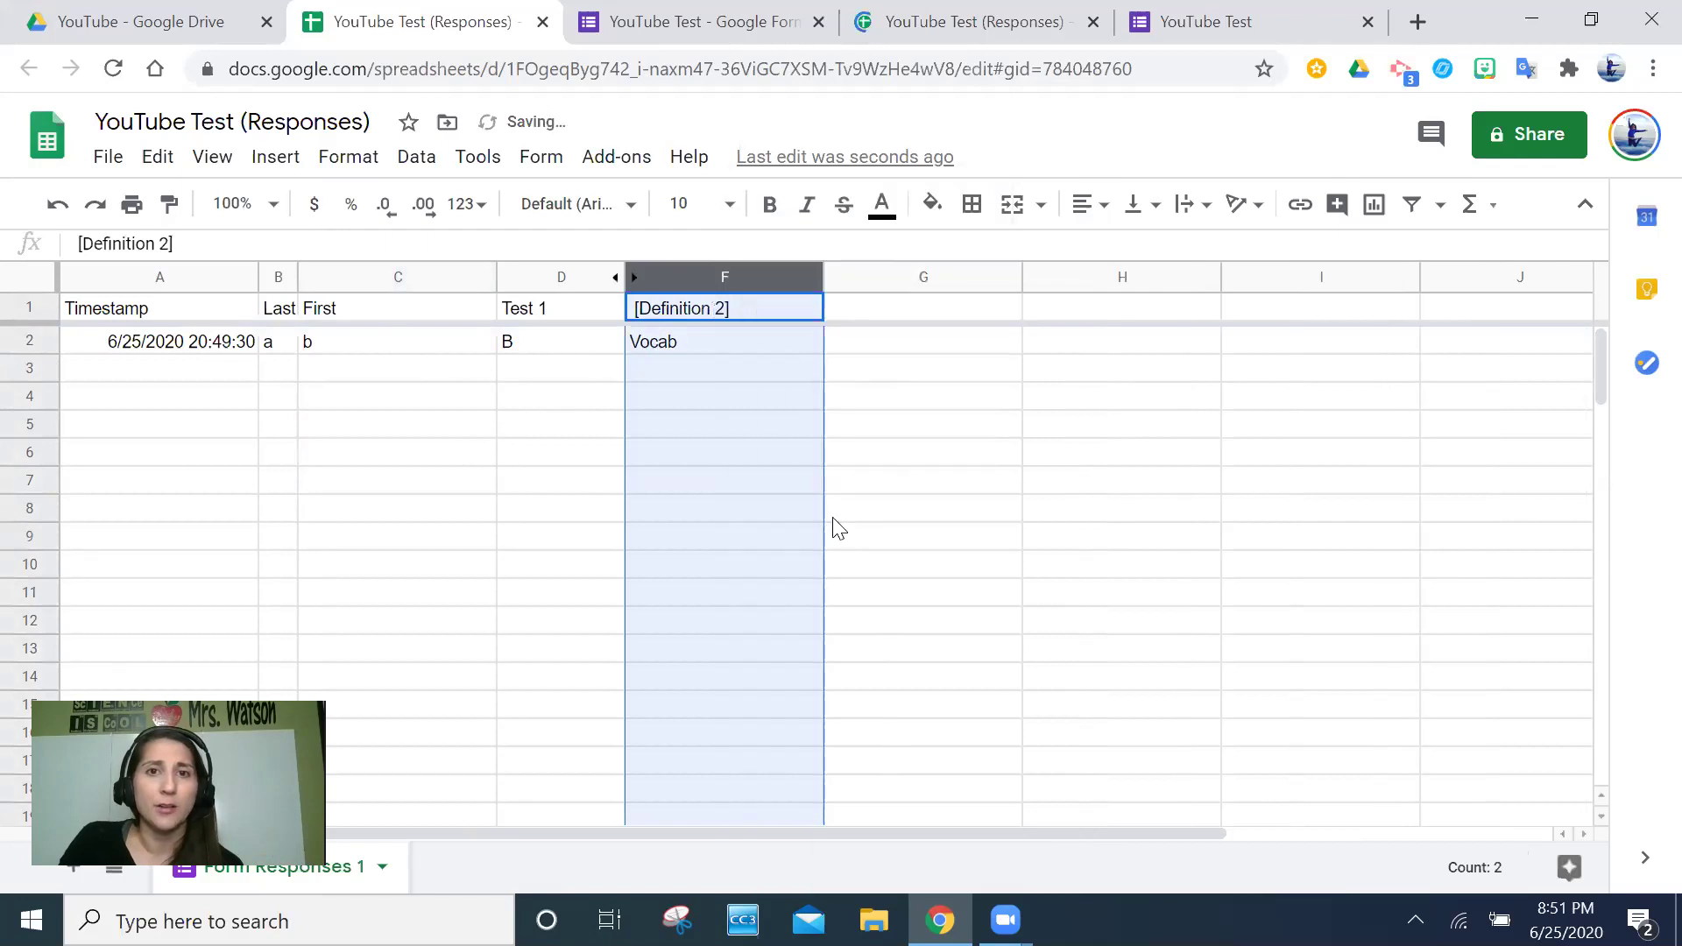
click(339, 157)
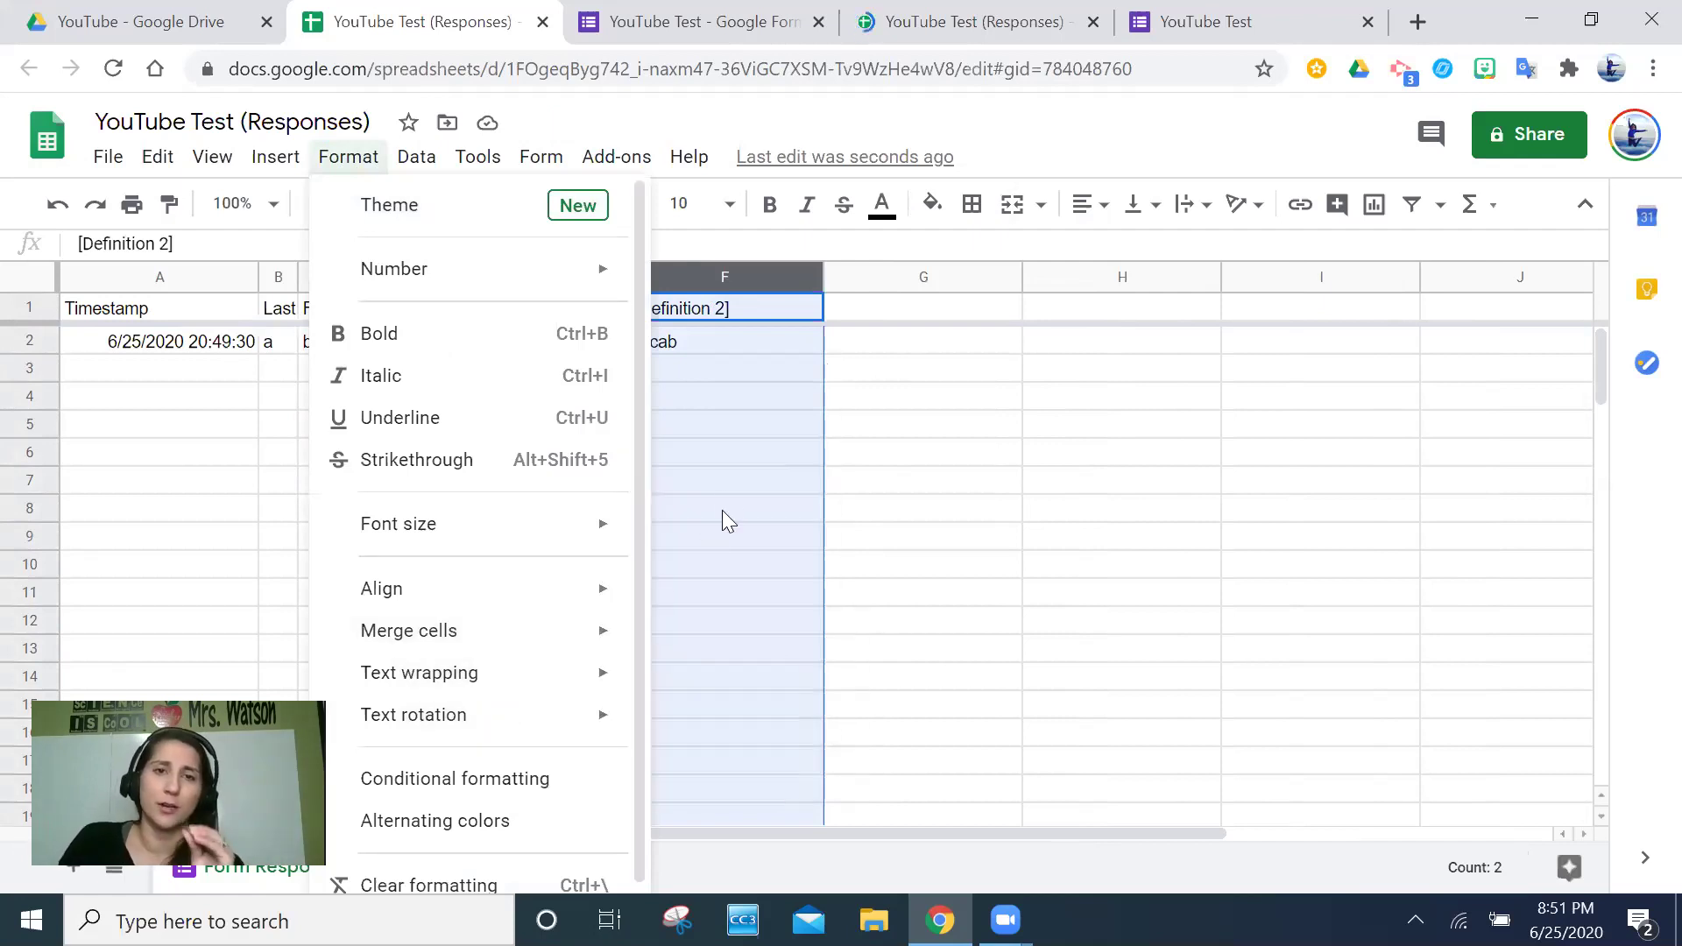
click(1029, 512)
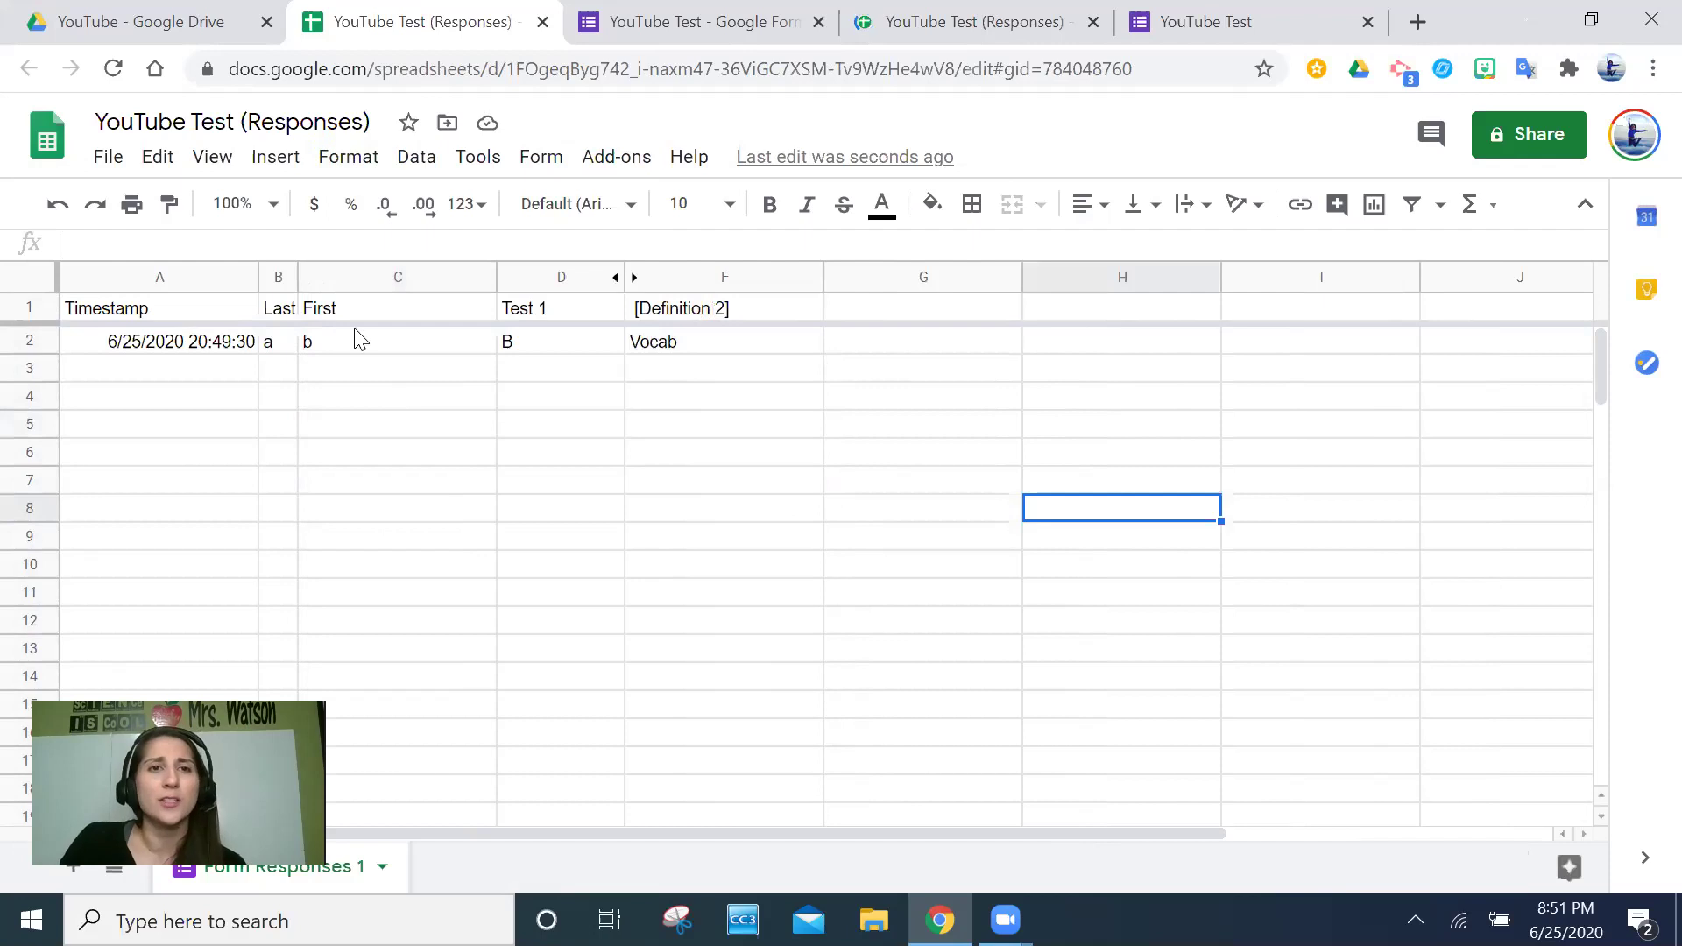
click(342, 282)
right_click(342, 282)
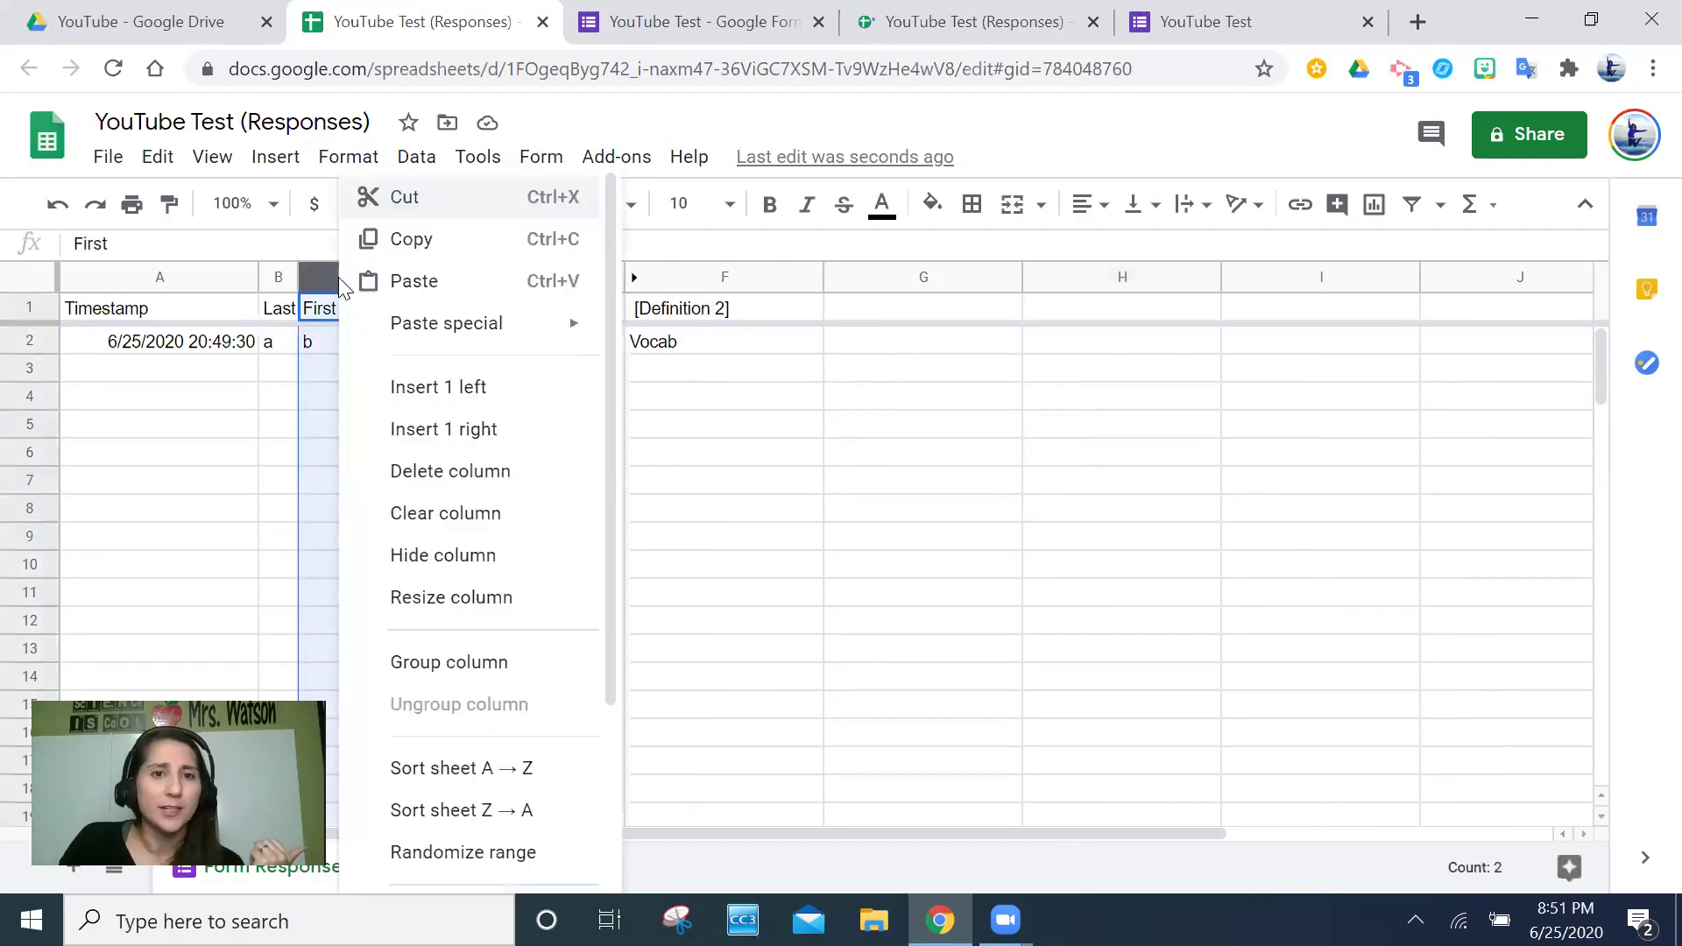
click(791, 699)
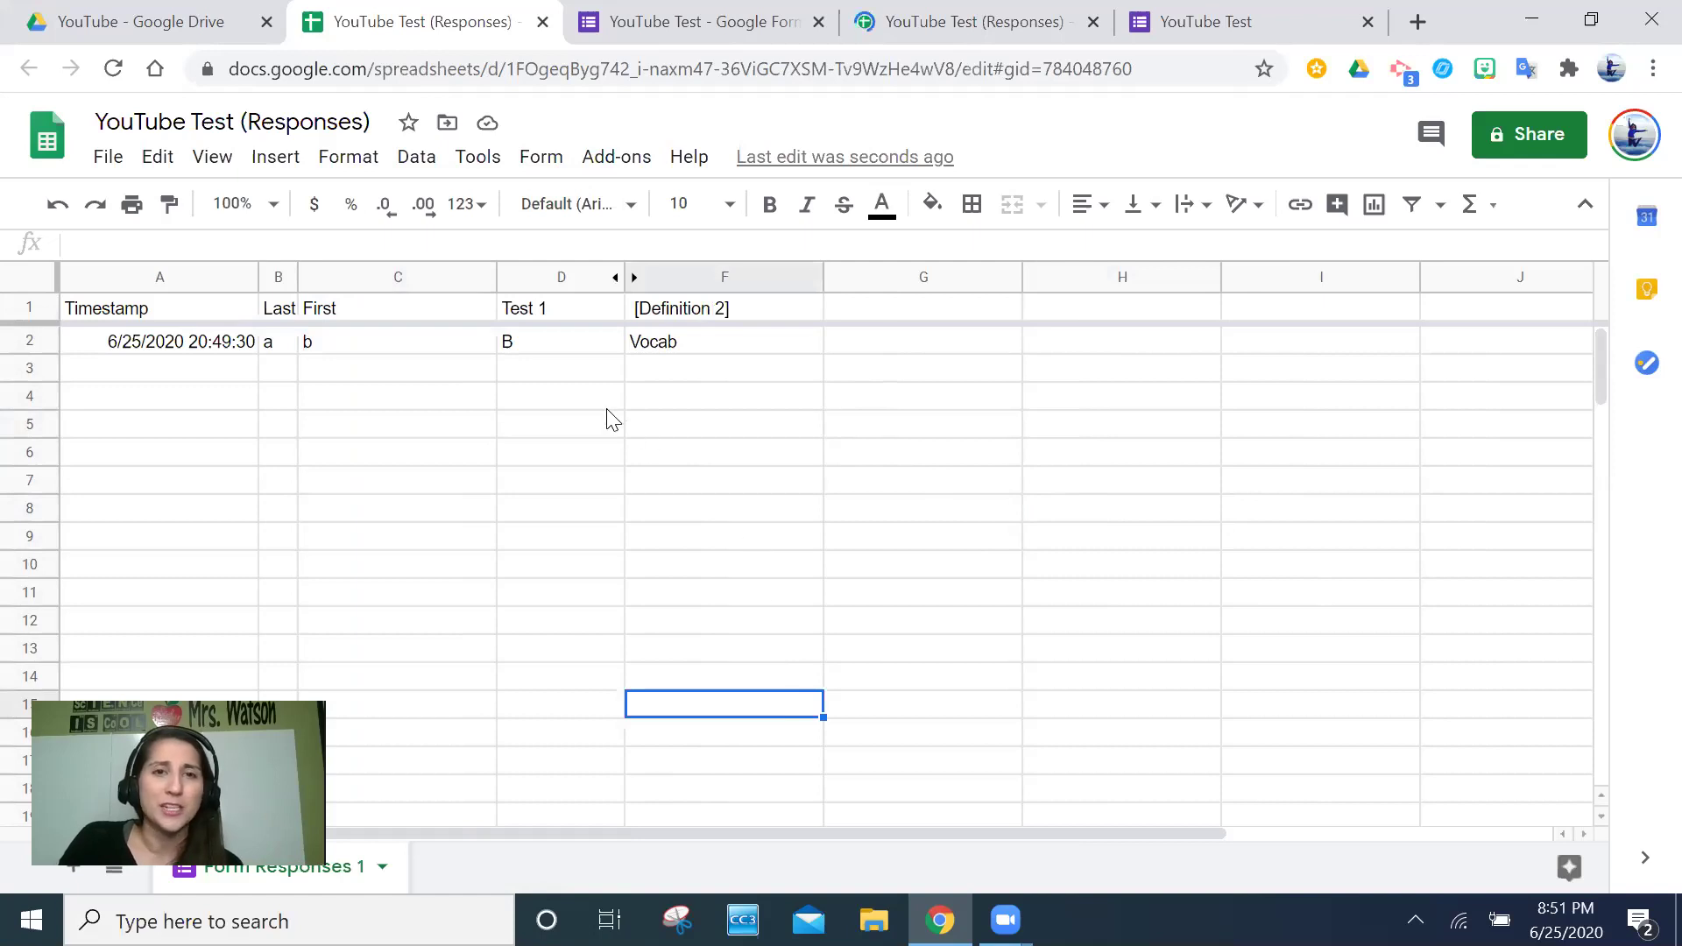
Step: Return to the form editor and review the form's General and Presentation settings, including the confirmation message
key(ctrl+Tab)
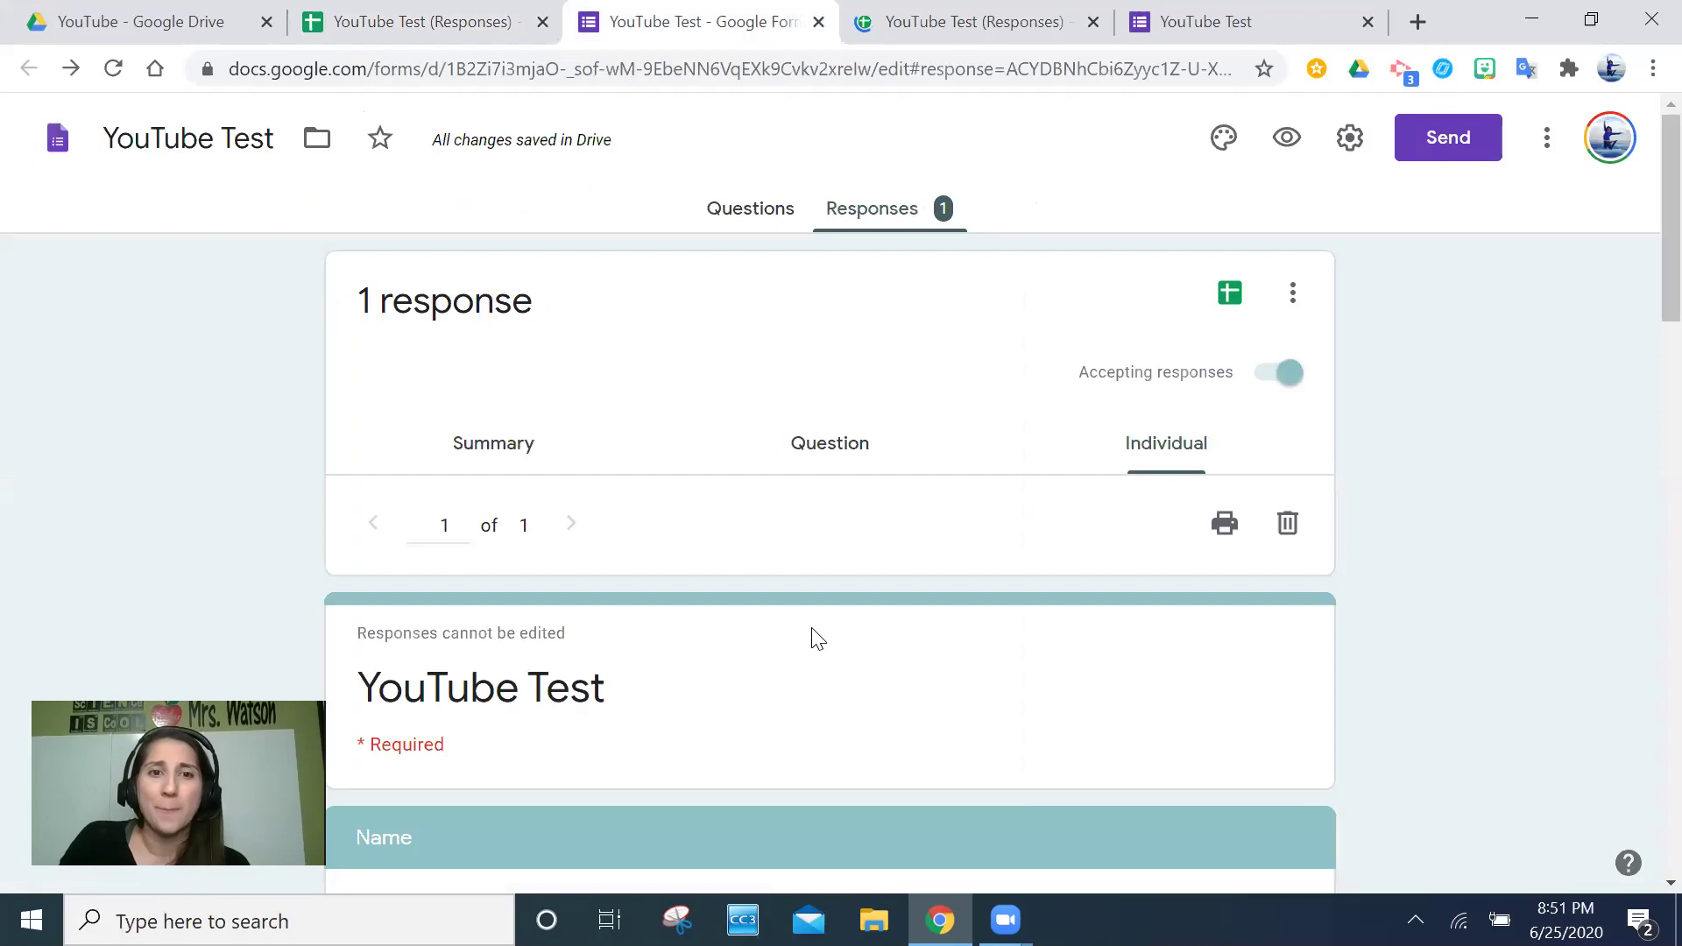
scroll(811, 635, down, 6)
scroll(811, 626, up, 6)
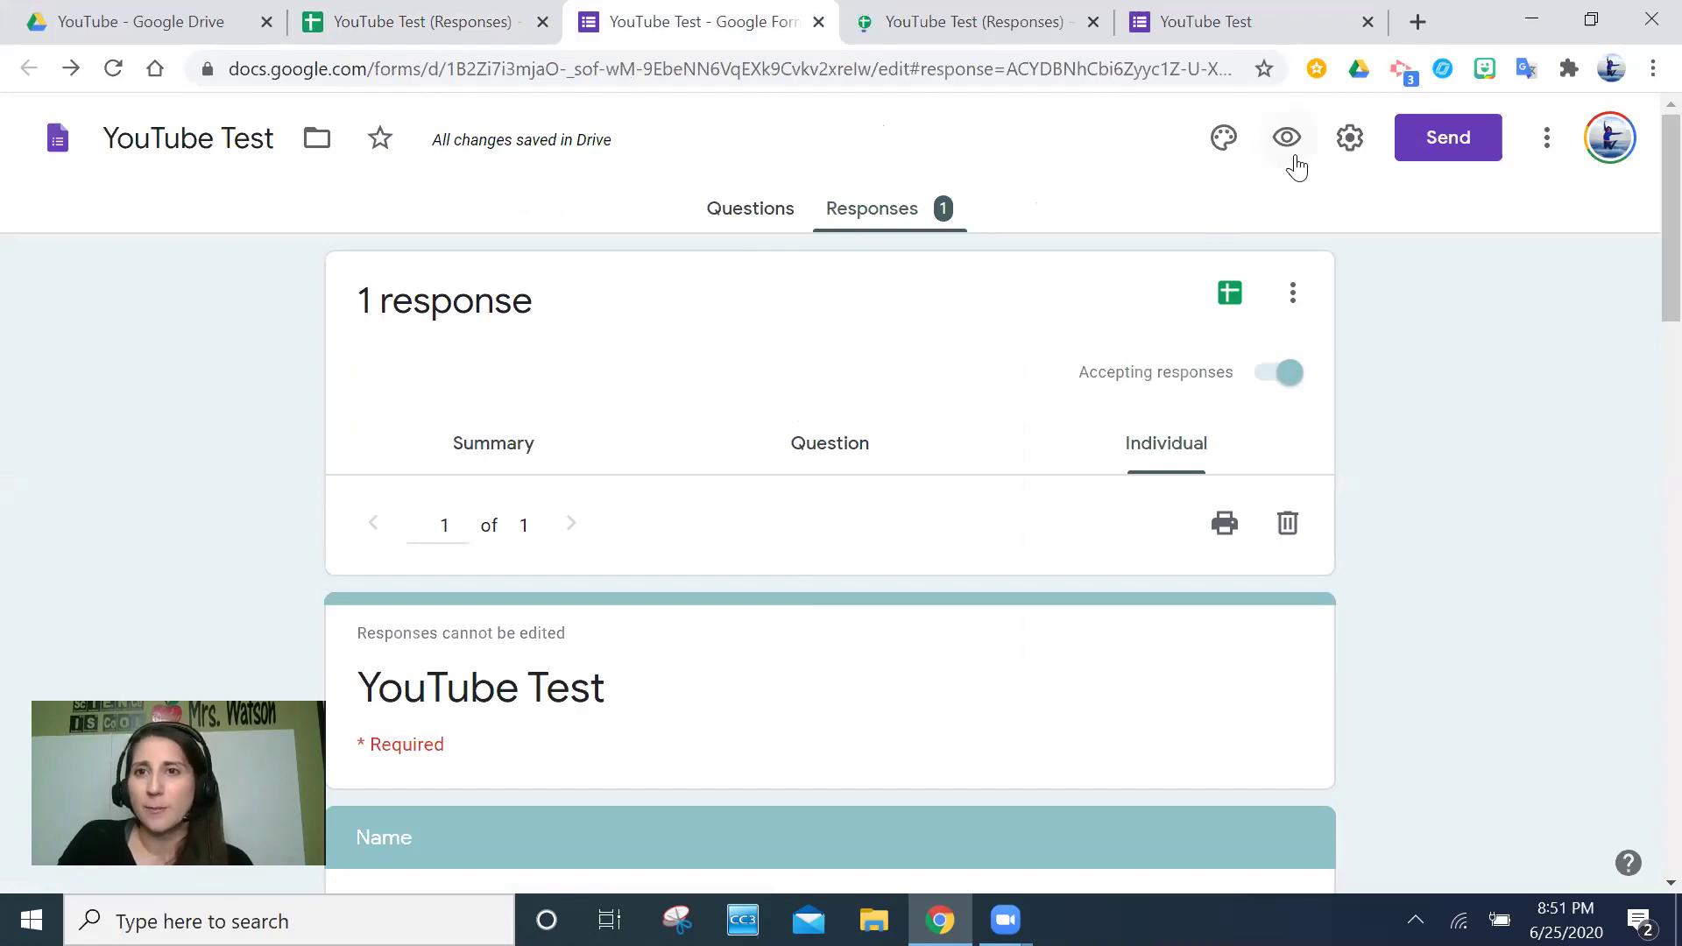
click(1344, 138)
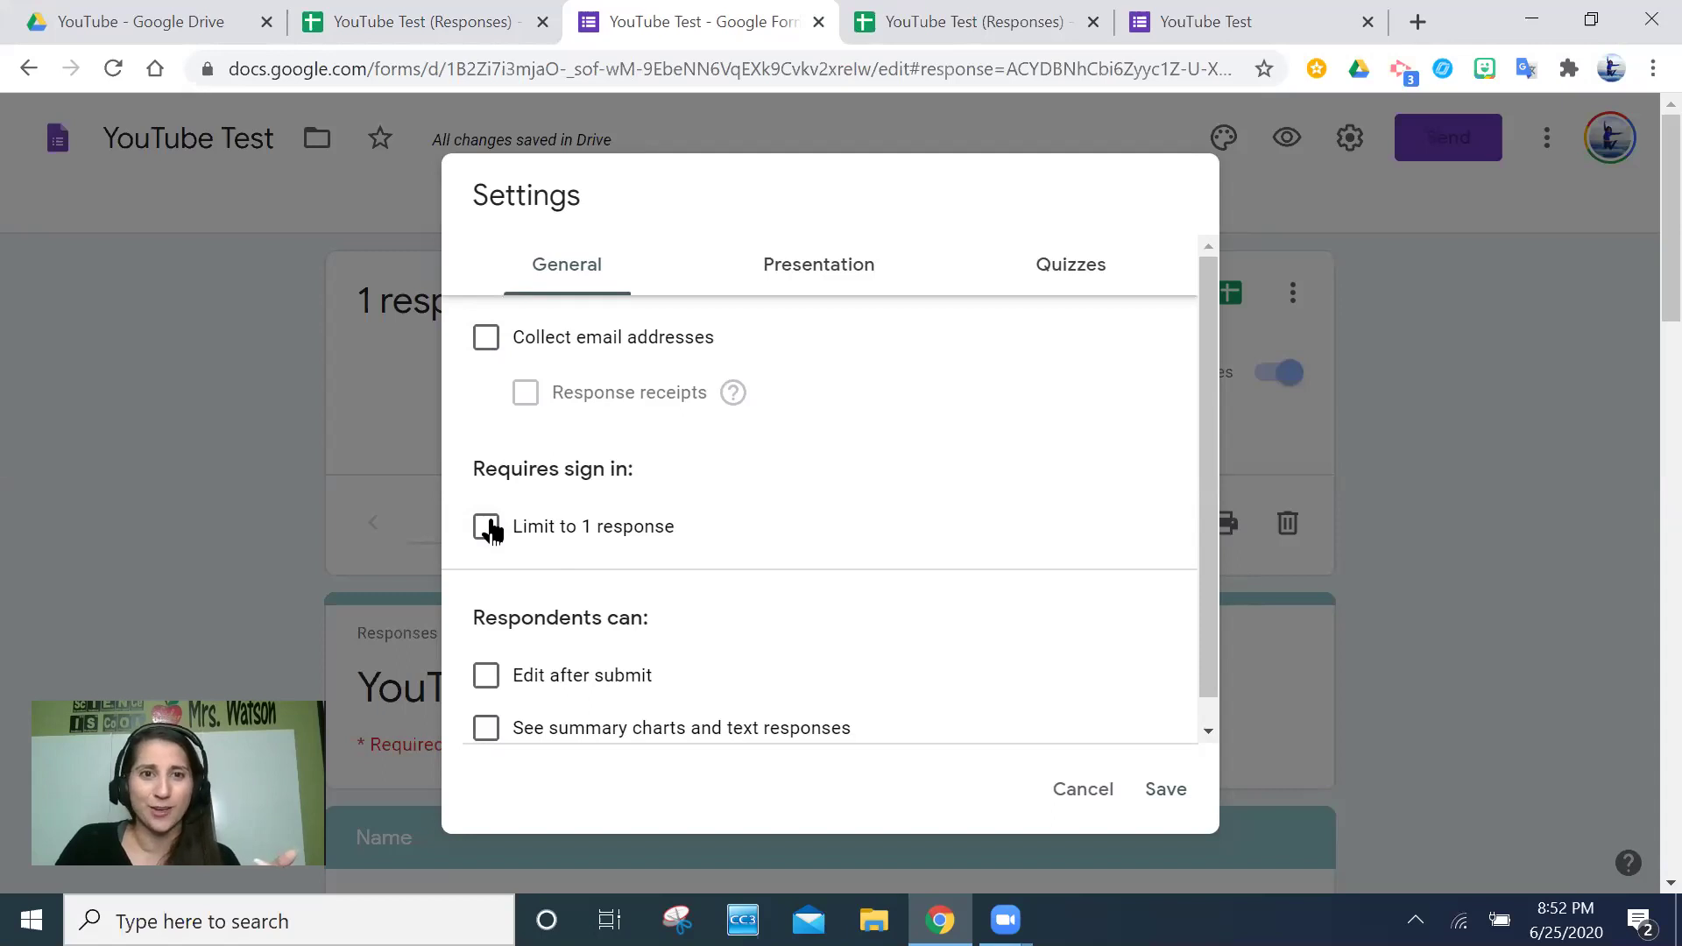
scroll(633, 570, down, 1)
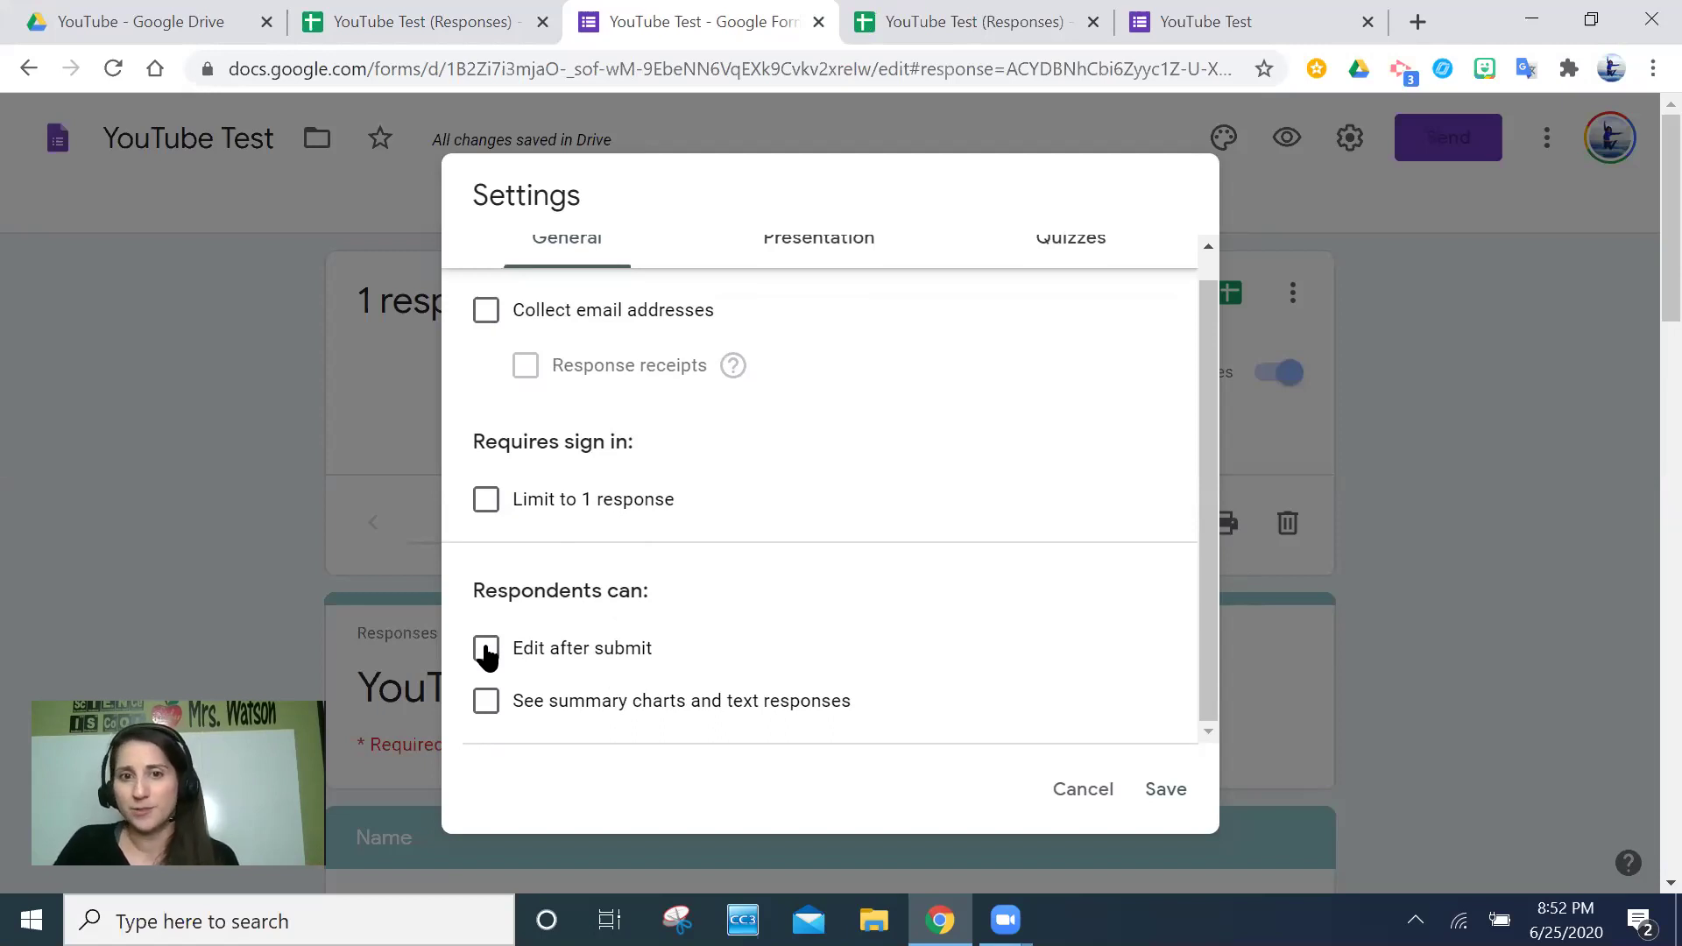
scroll(744, 364, up, 1)
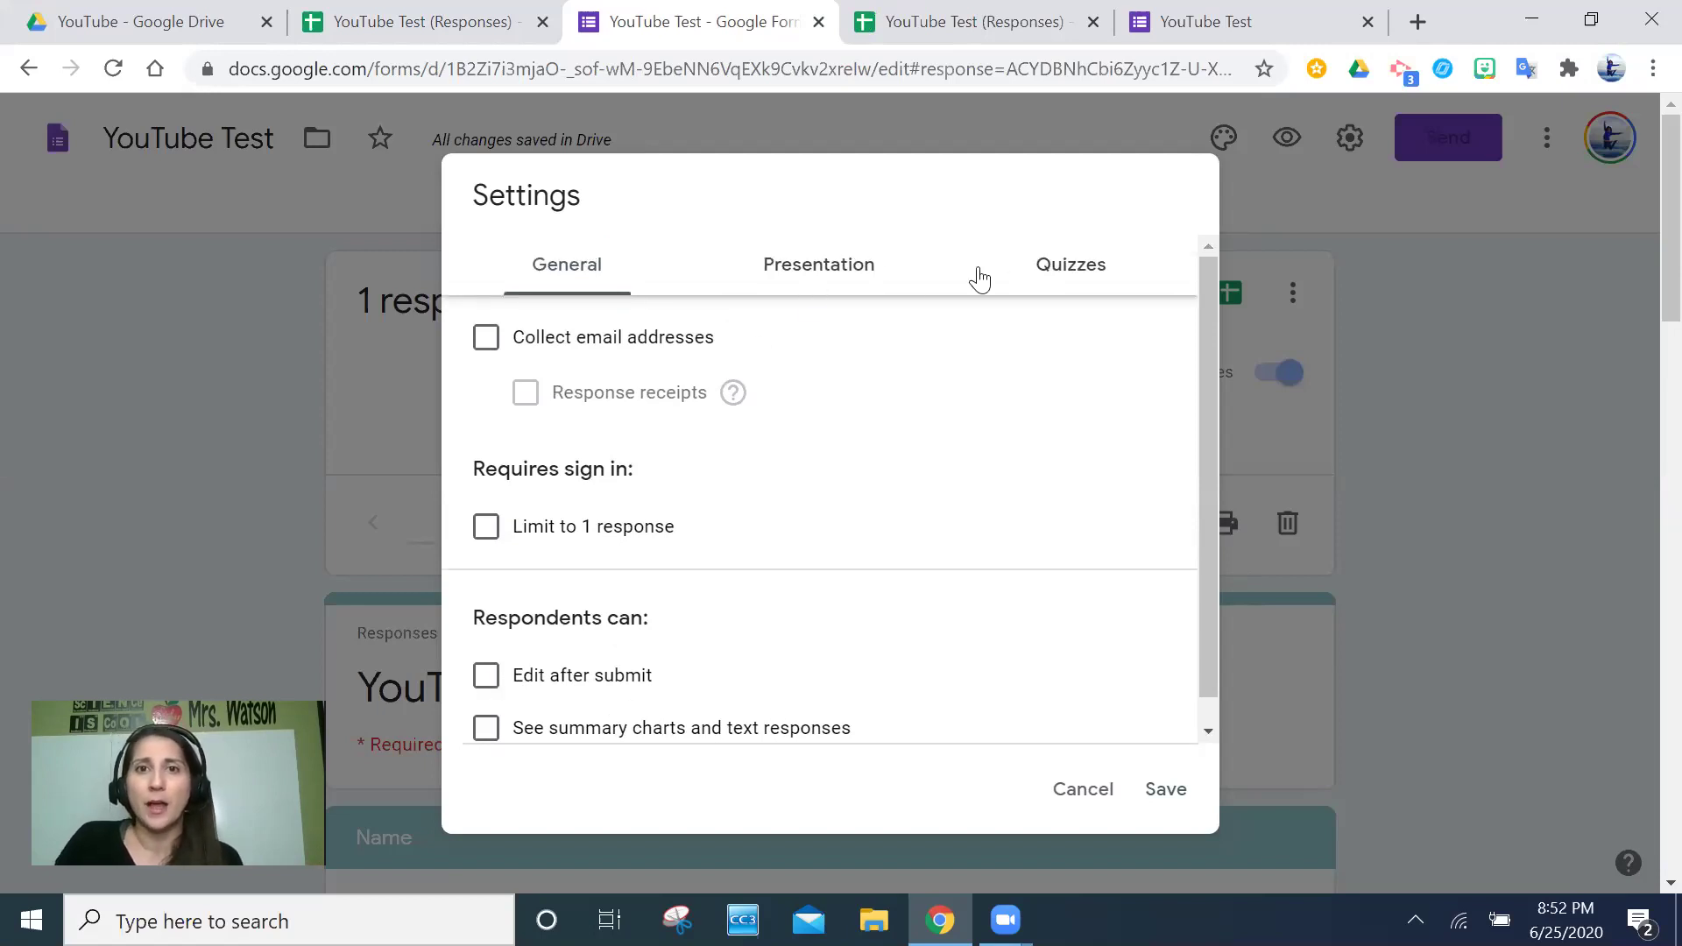
click(832, 275)
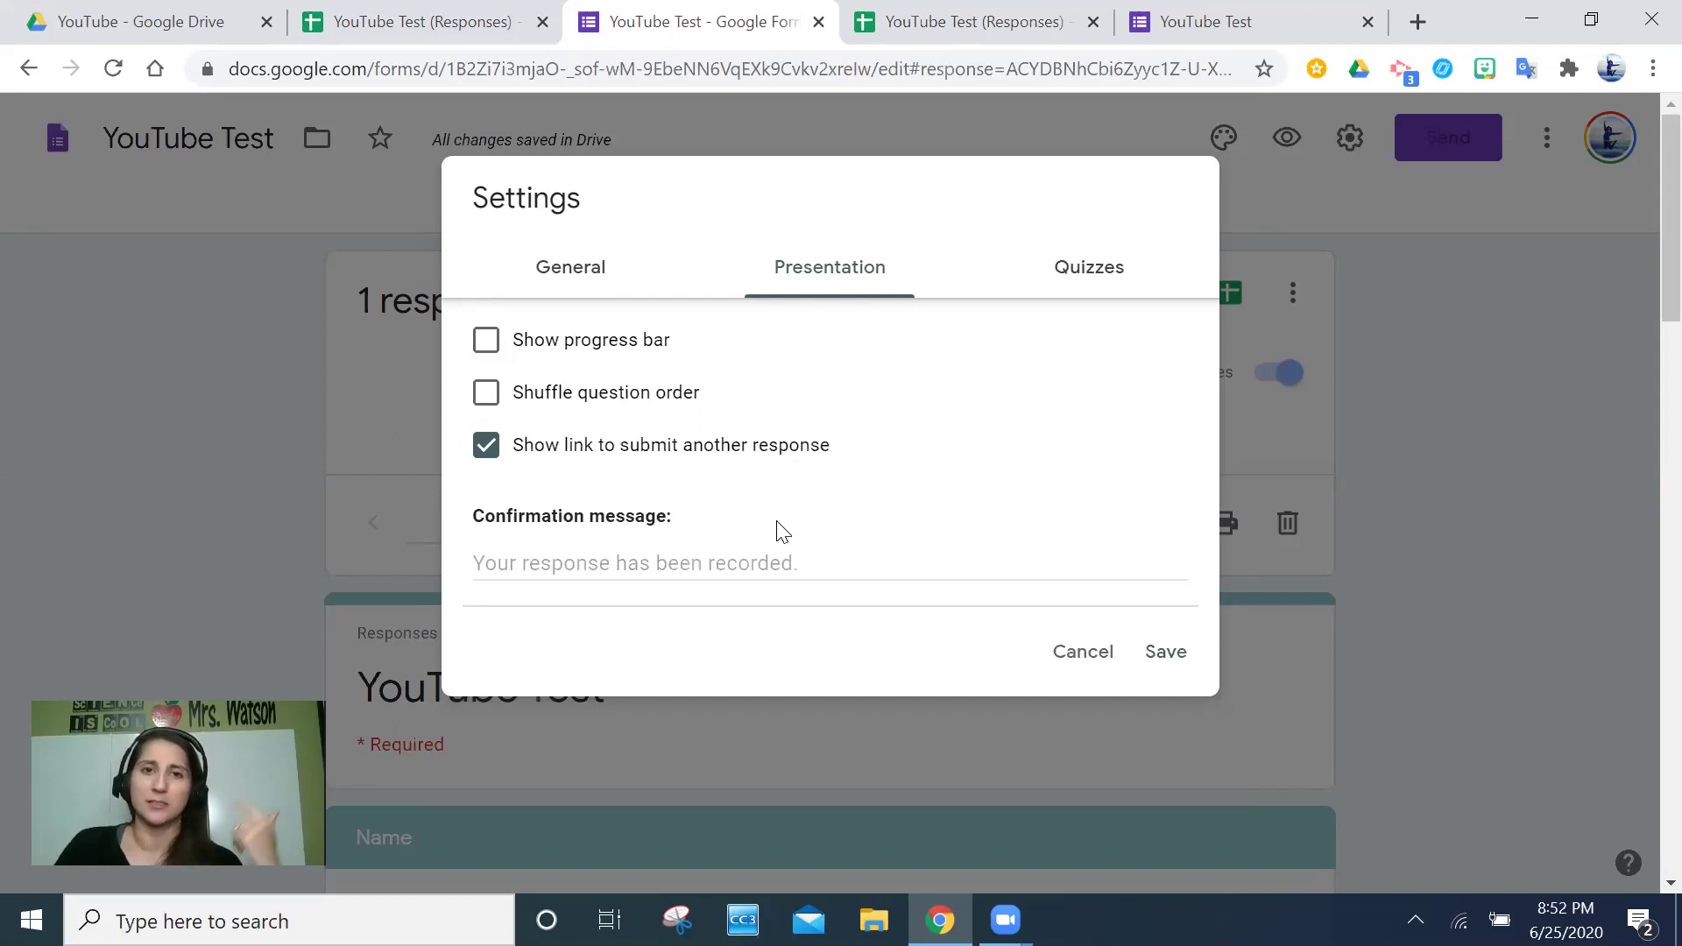
click(760, 564)
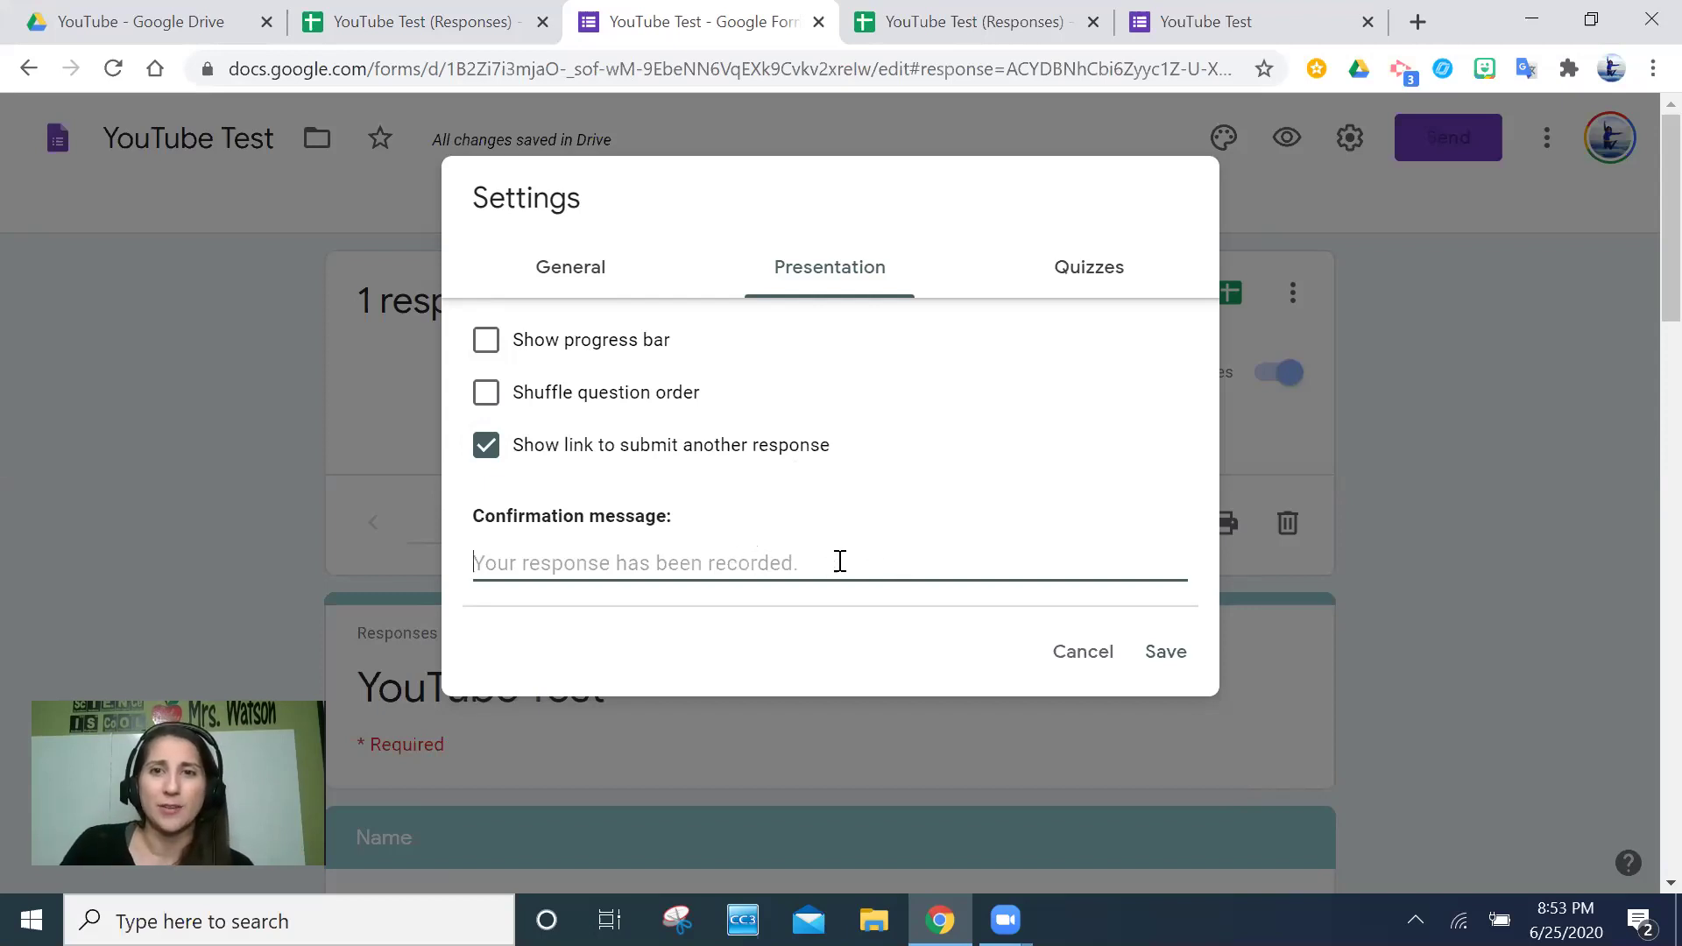
Step: Make the form a quiz with grades released immediately after each submission and point values shown to respondents, and save the settings
click(1062, 265)
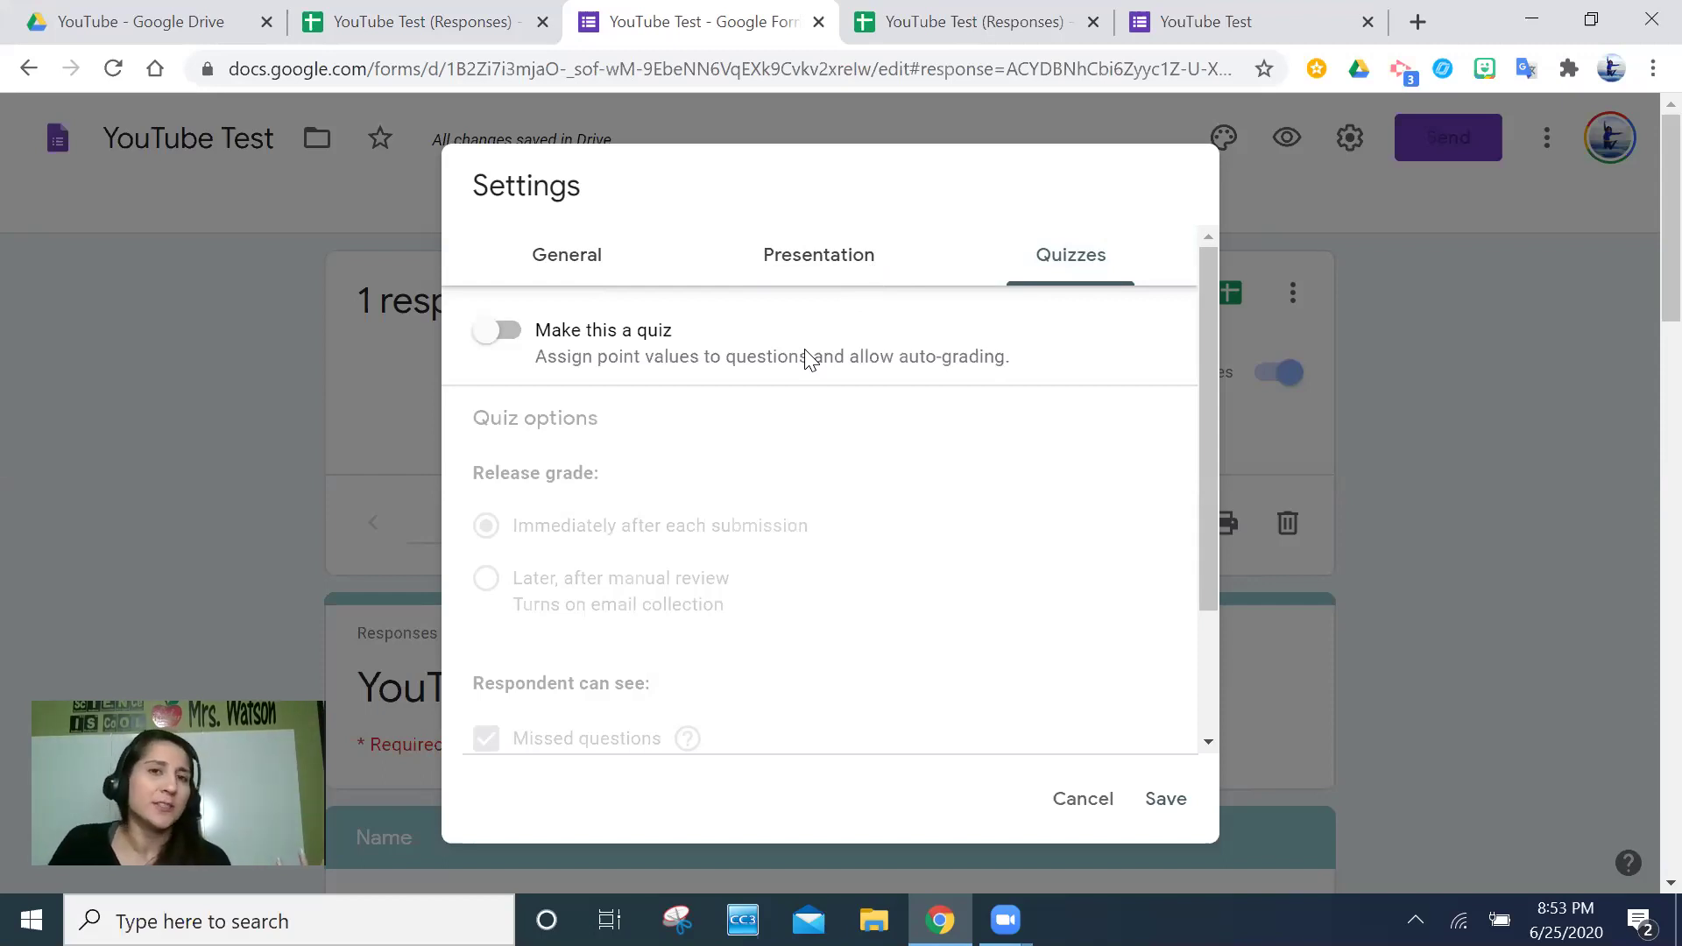
key(ctrl+shift+Tab)
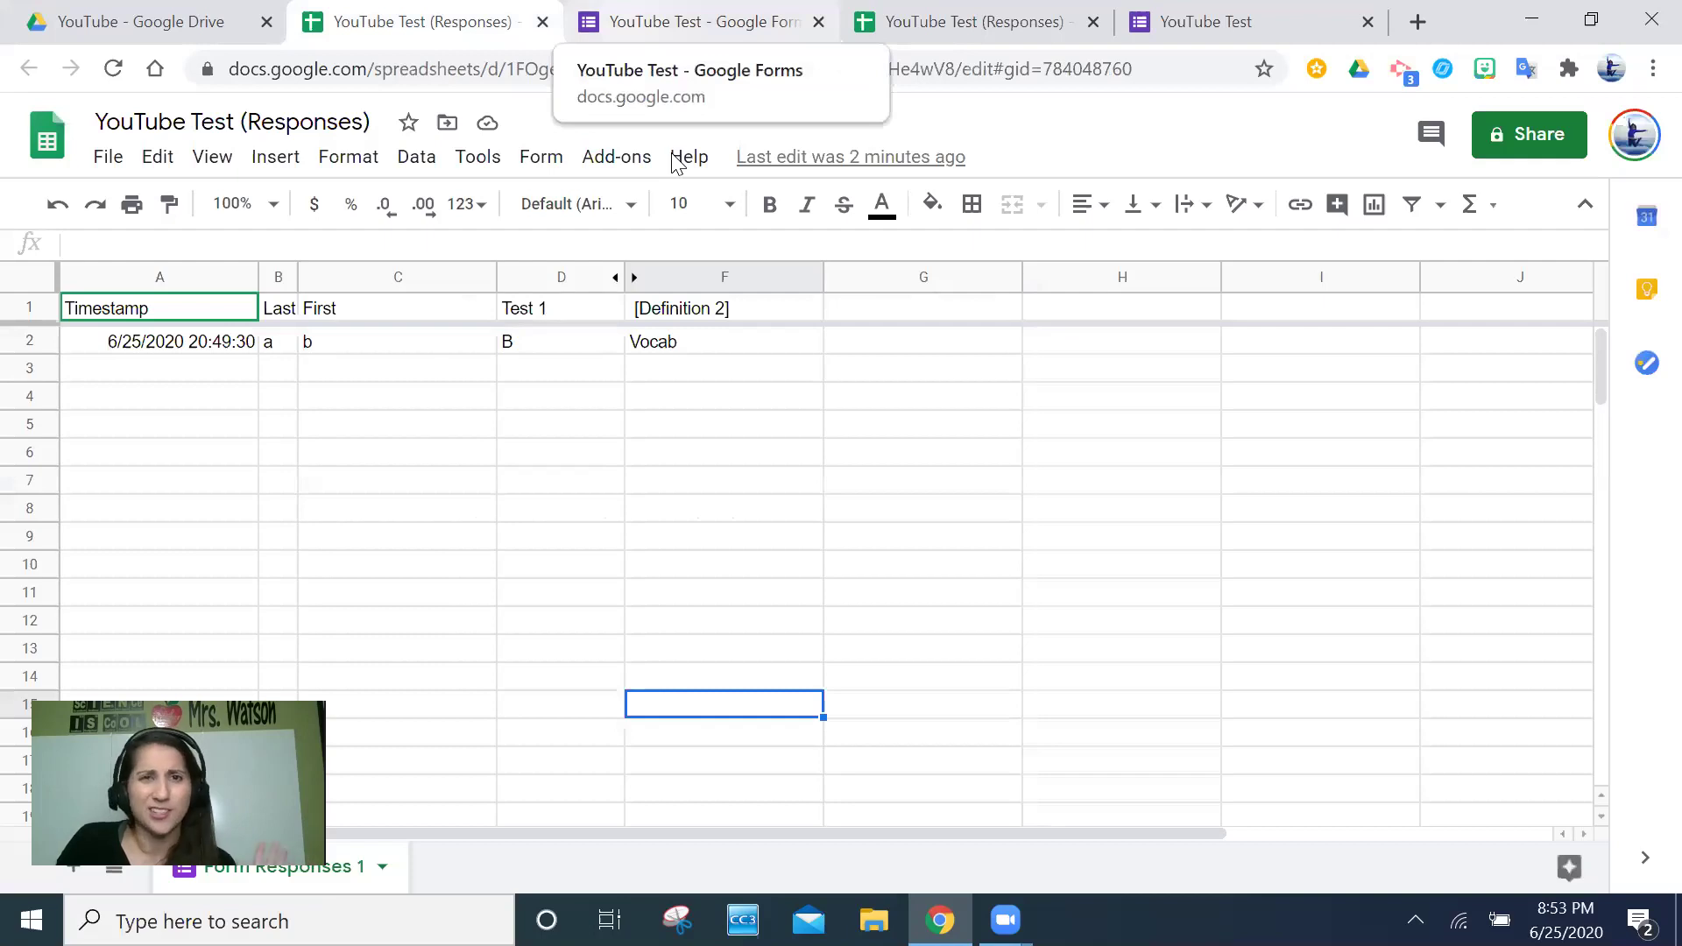
key(ctrl+Tab)
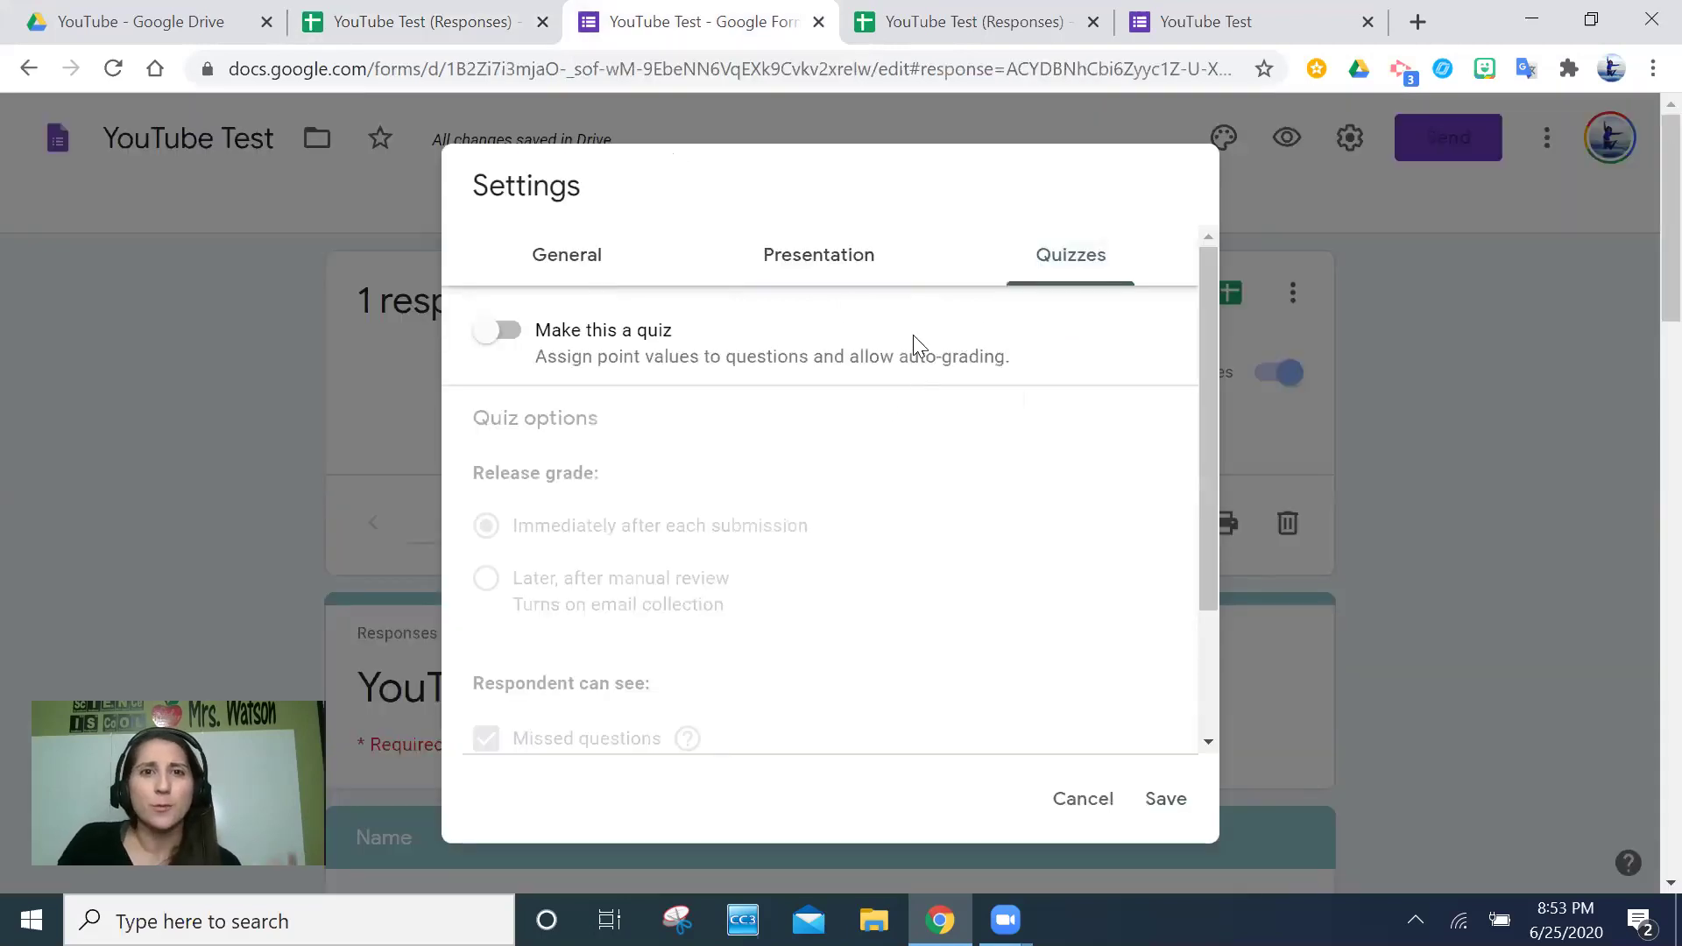
click(506, 337)
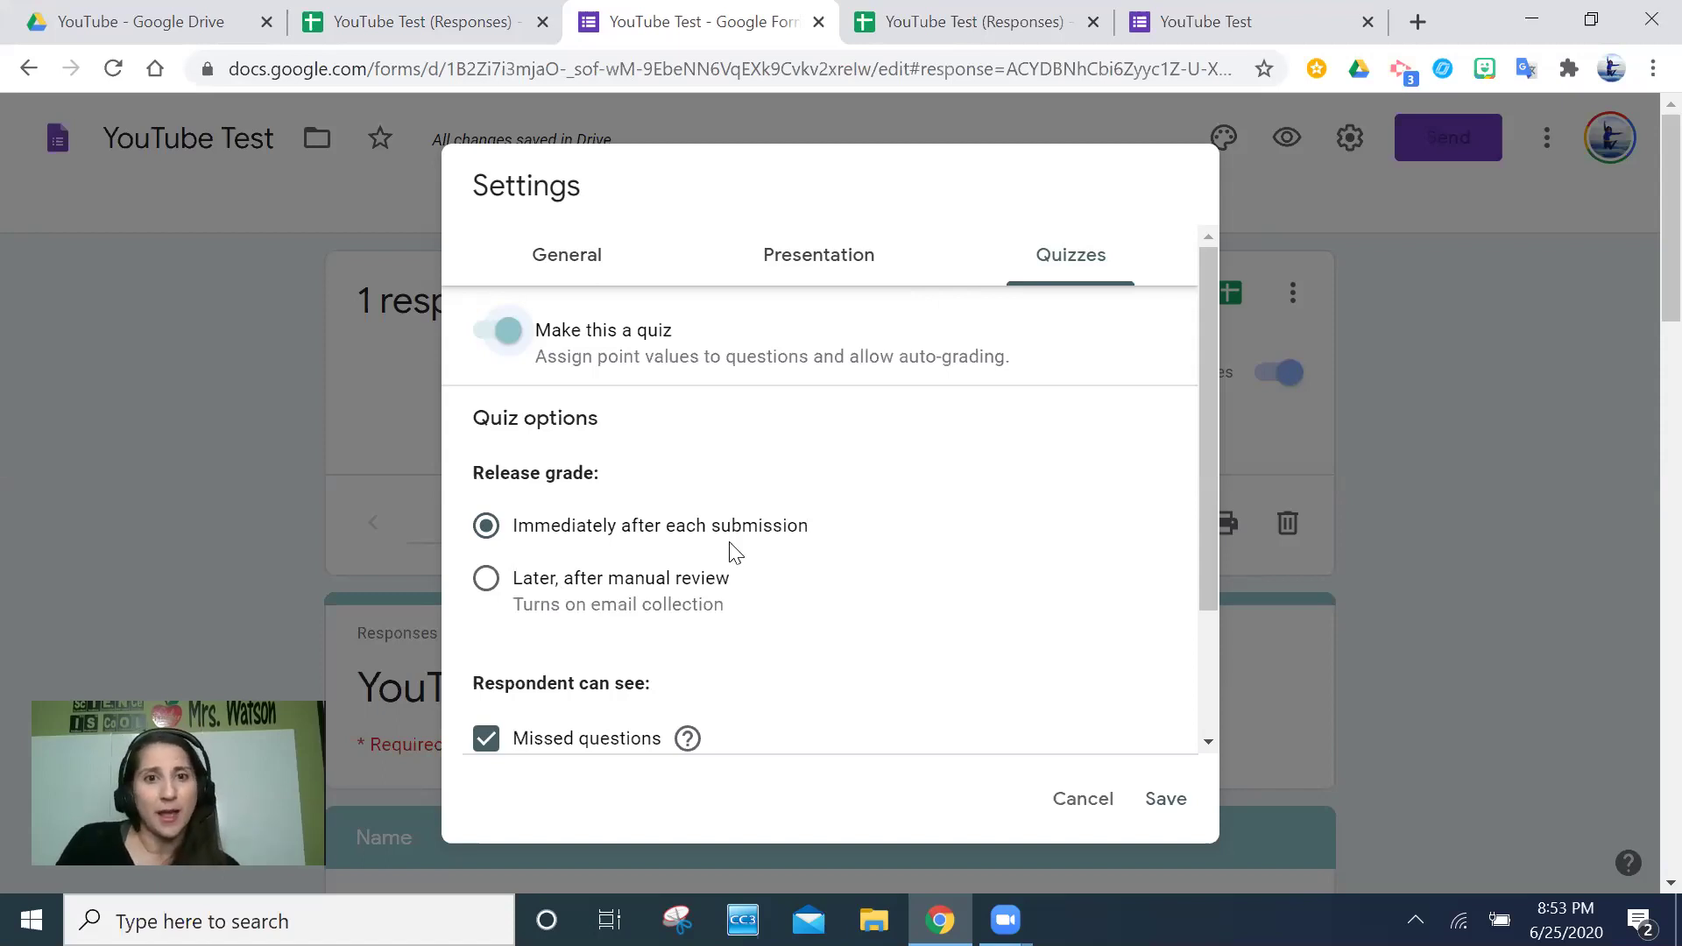
scroll(734, 552, down, 2)
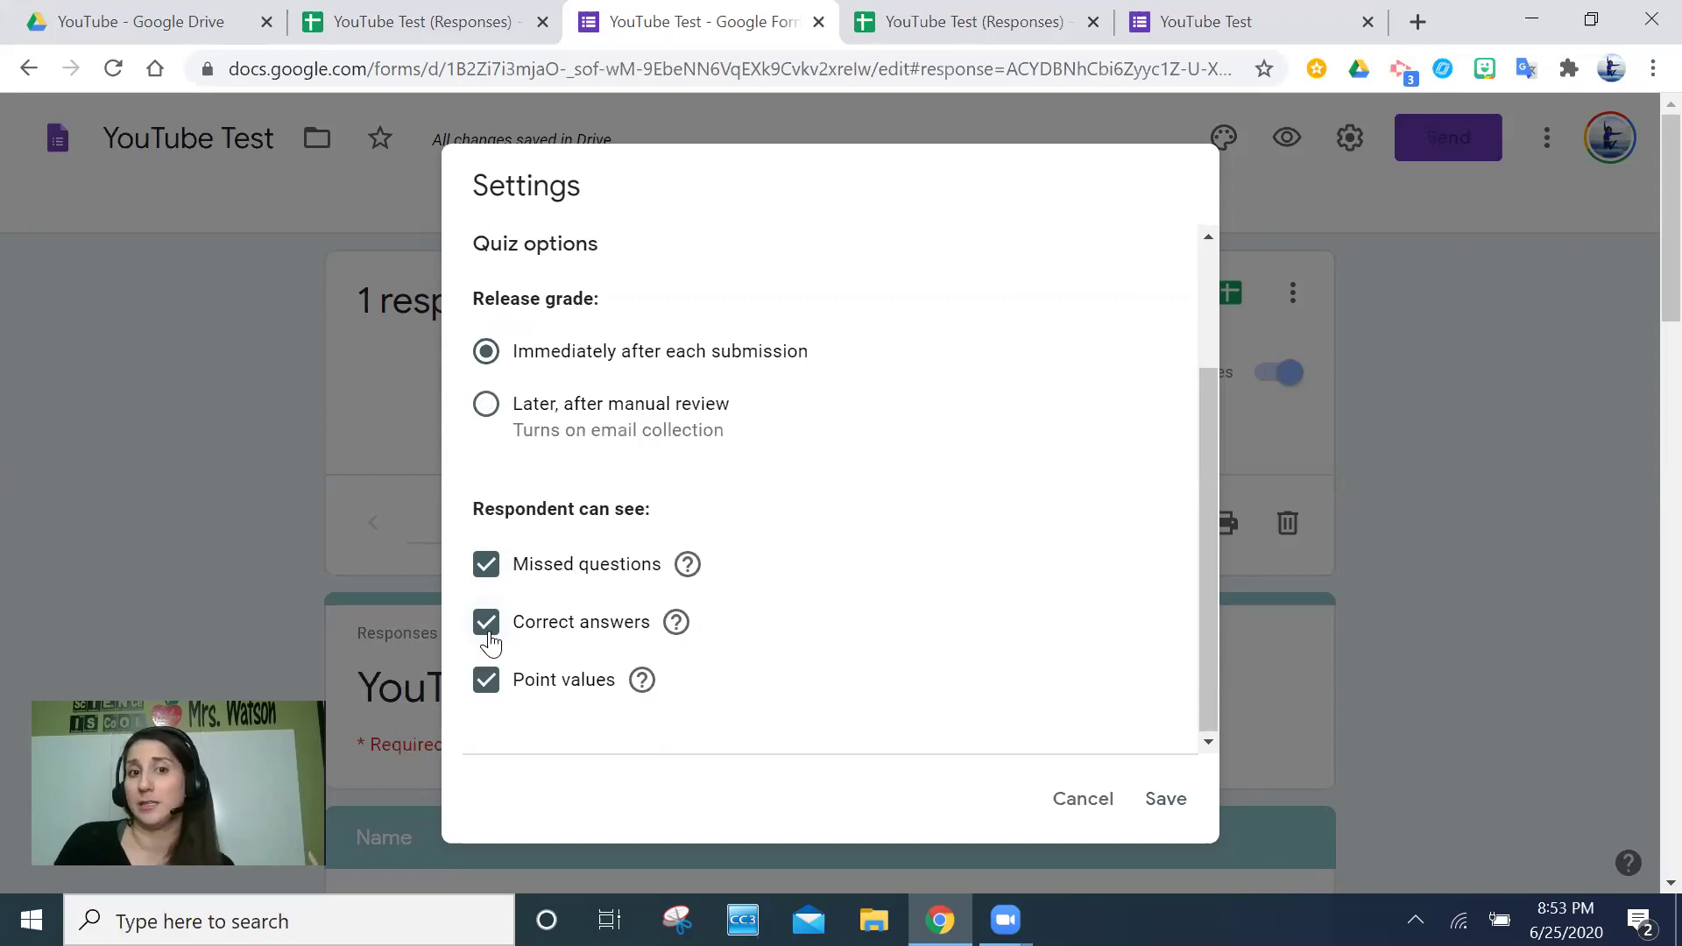
click(491, 692)
click(488, 687)
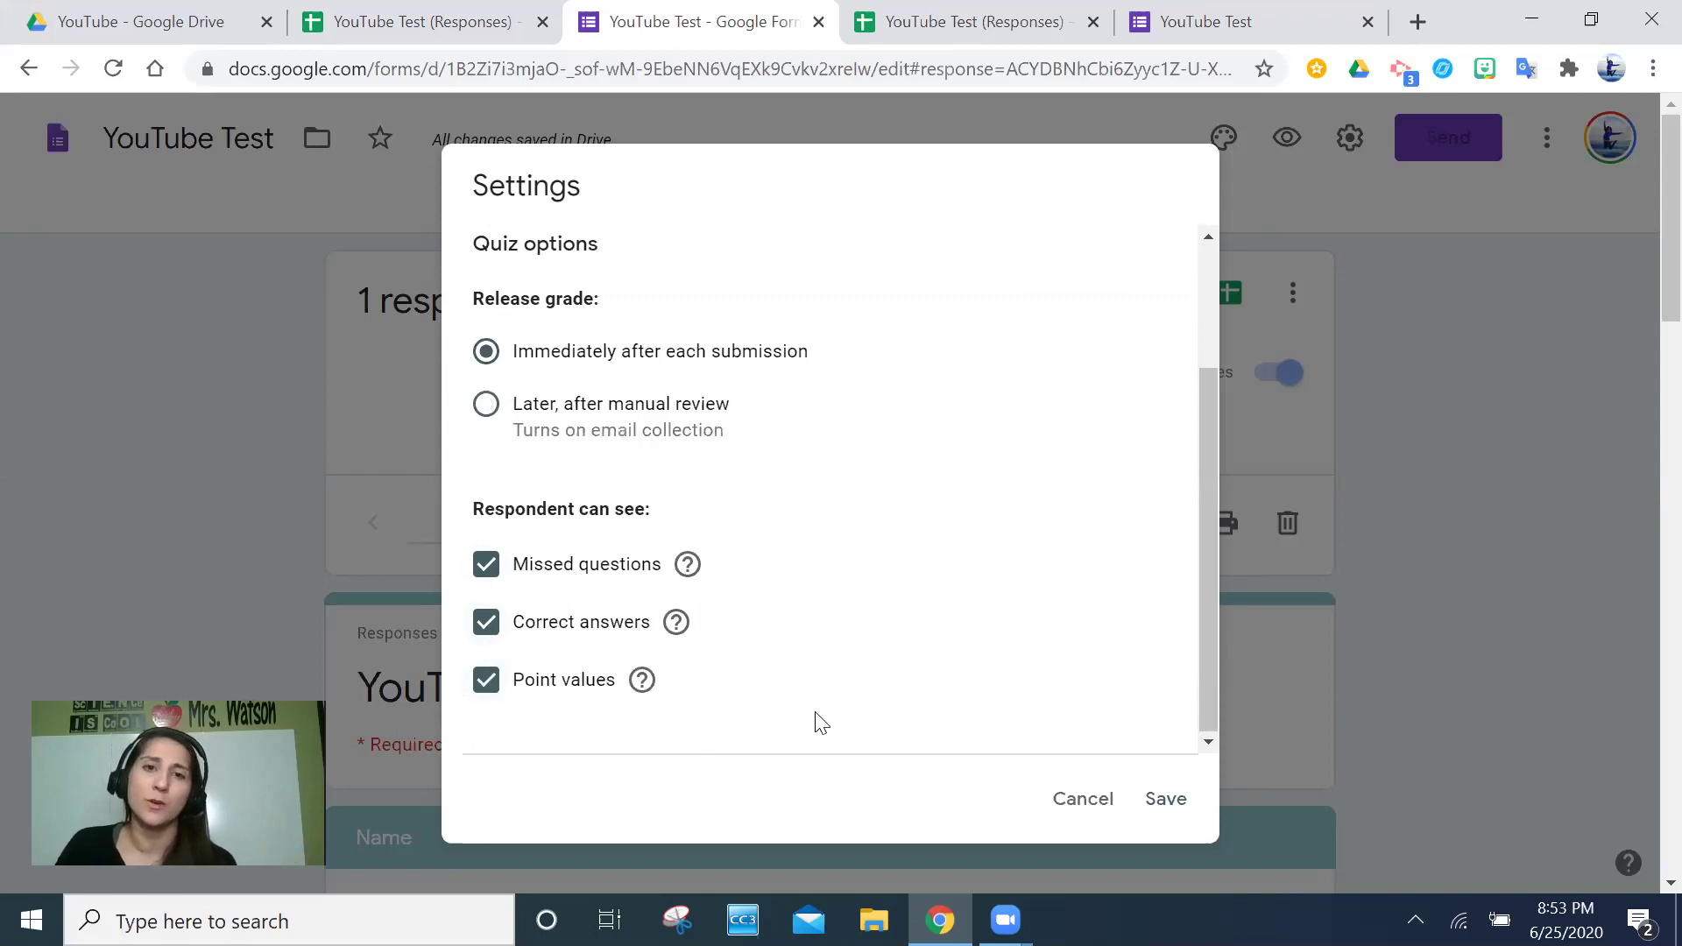
scroll(817, 714, up, 2)
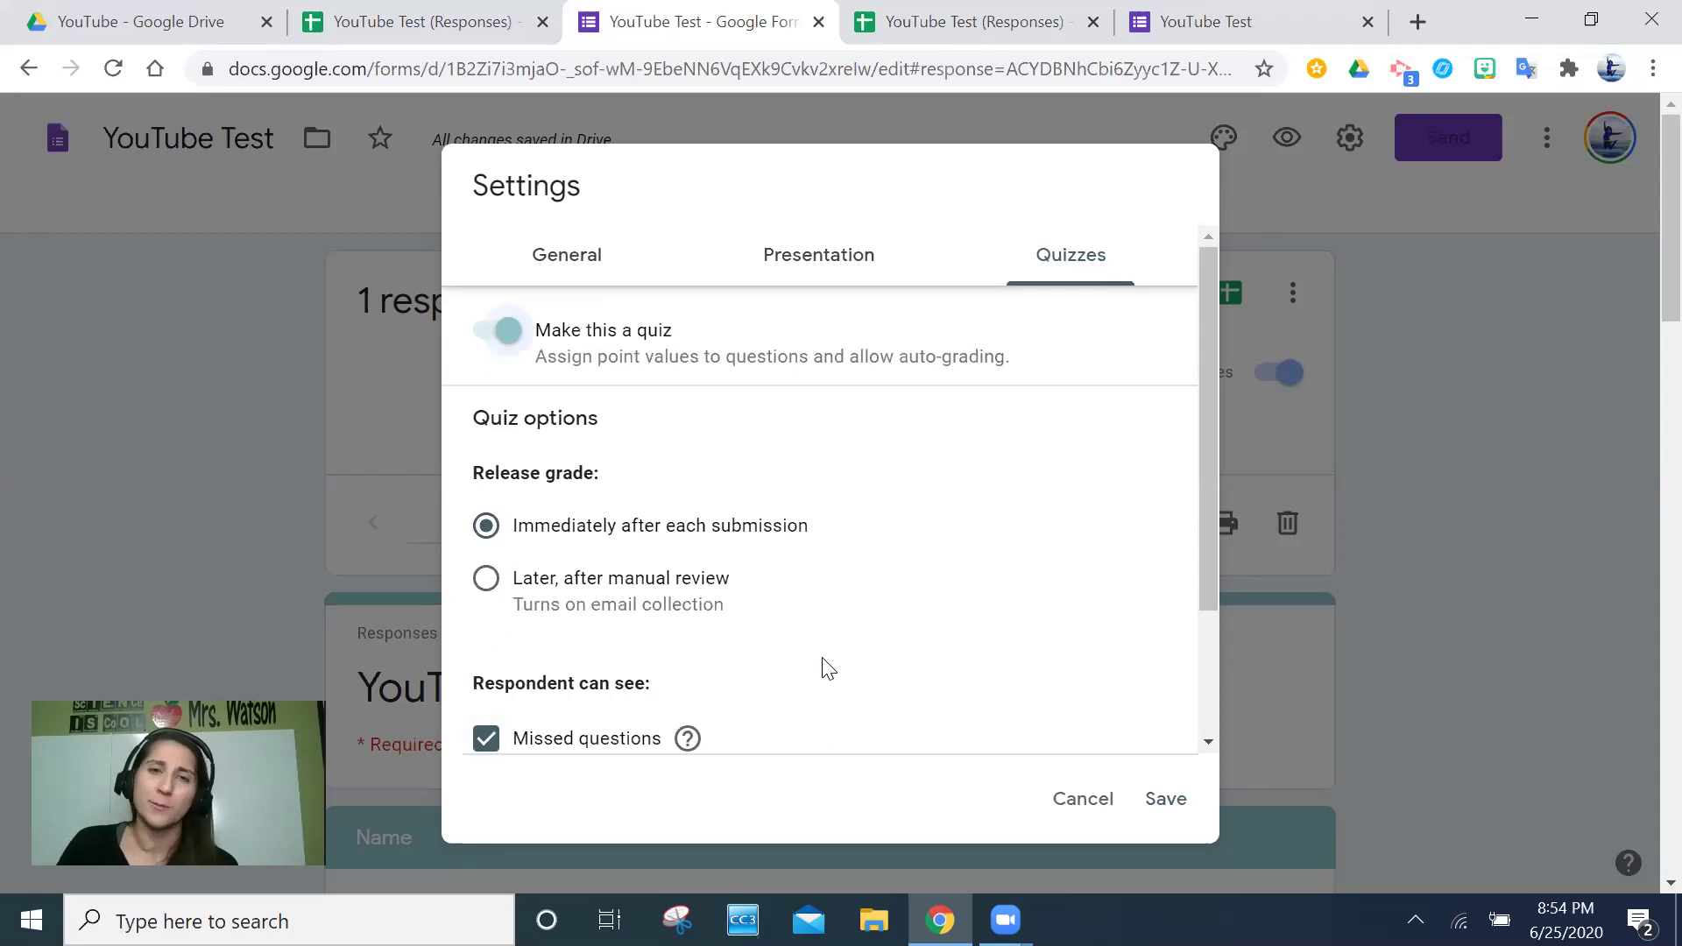
click(1164, 804)
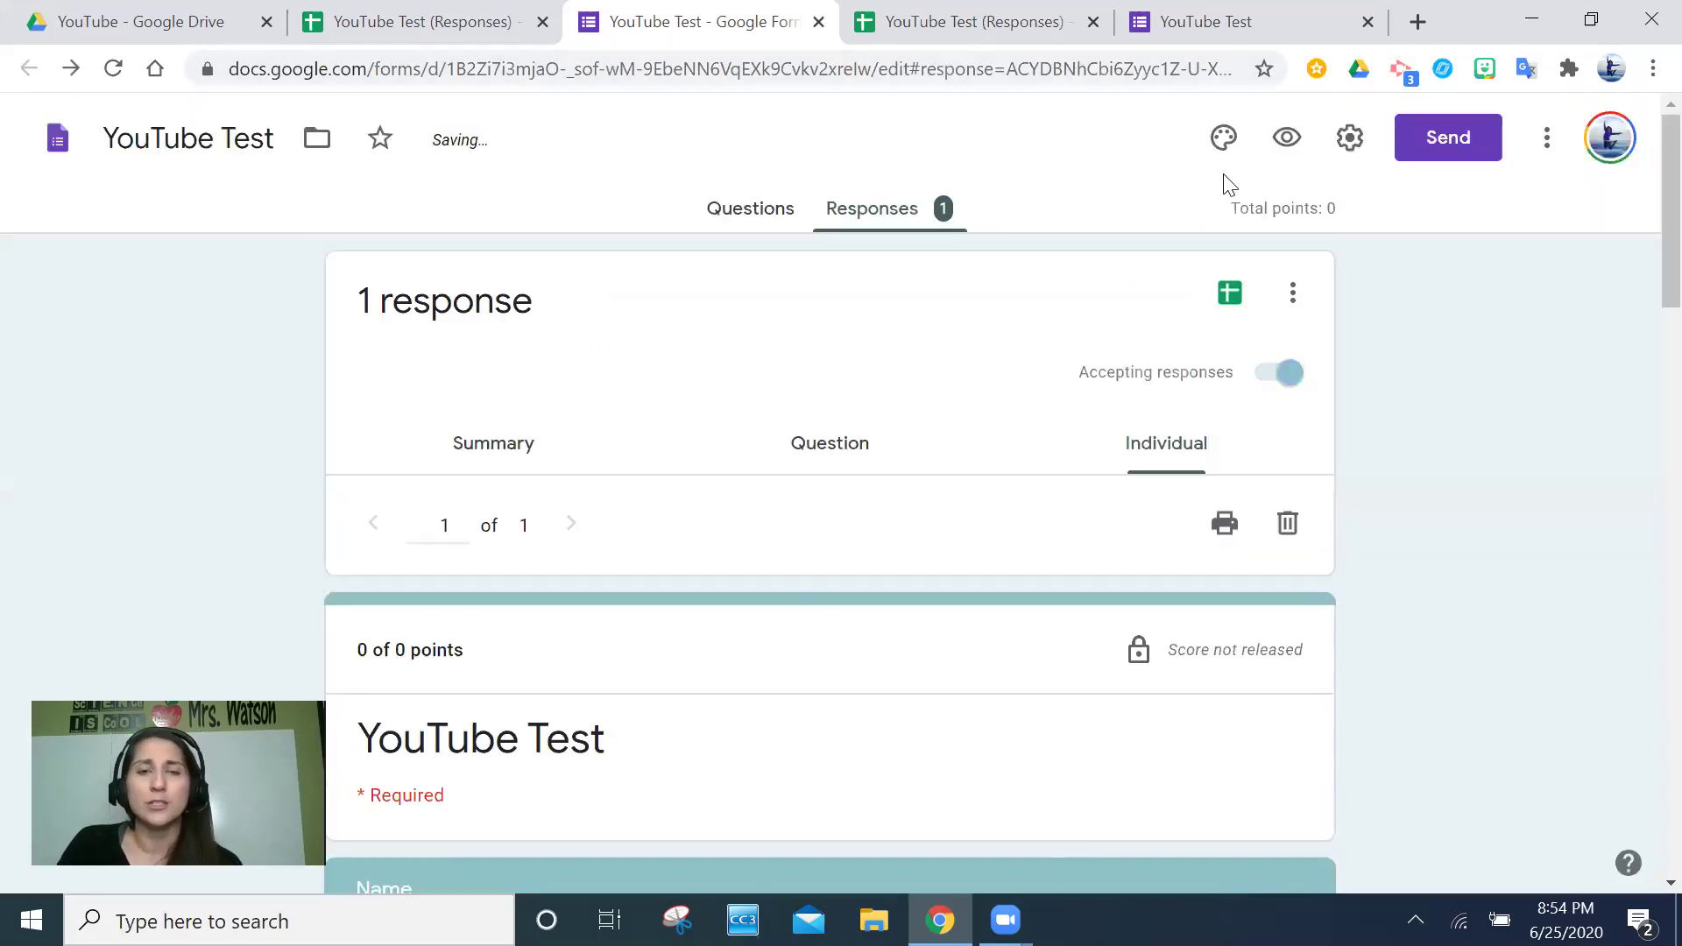
Step: Return to the form's questions and check the answer key and point options on the Last and First name questions
scroll(741, 421, down, 2)
scroll(743, 420, up, 2)
click(750, 207)
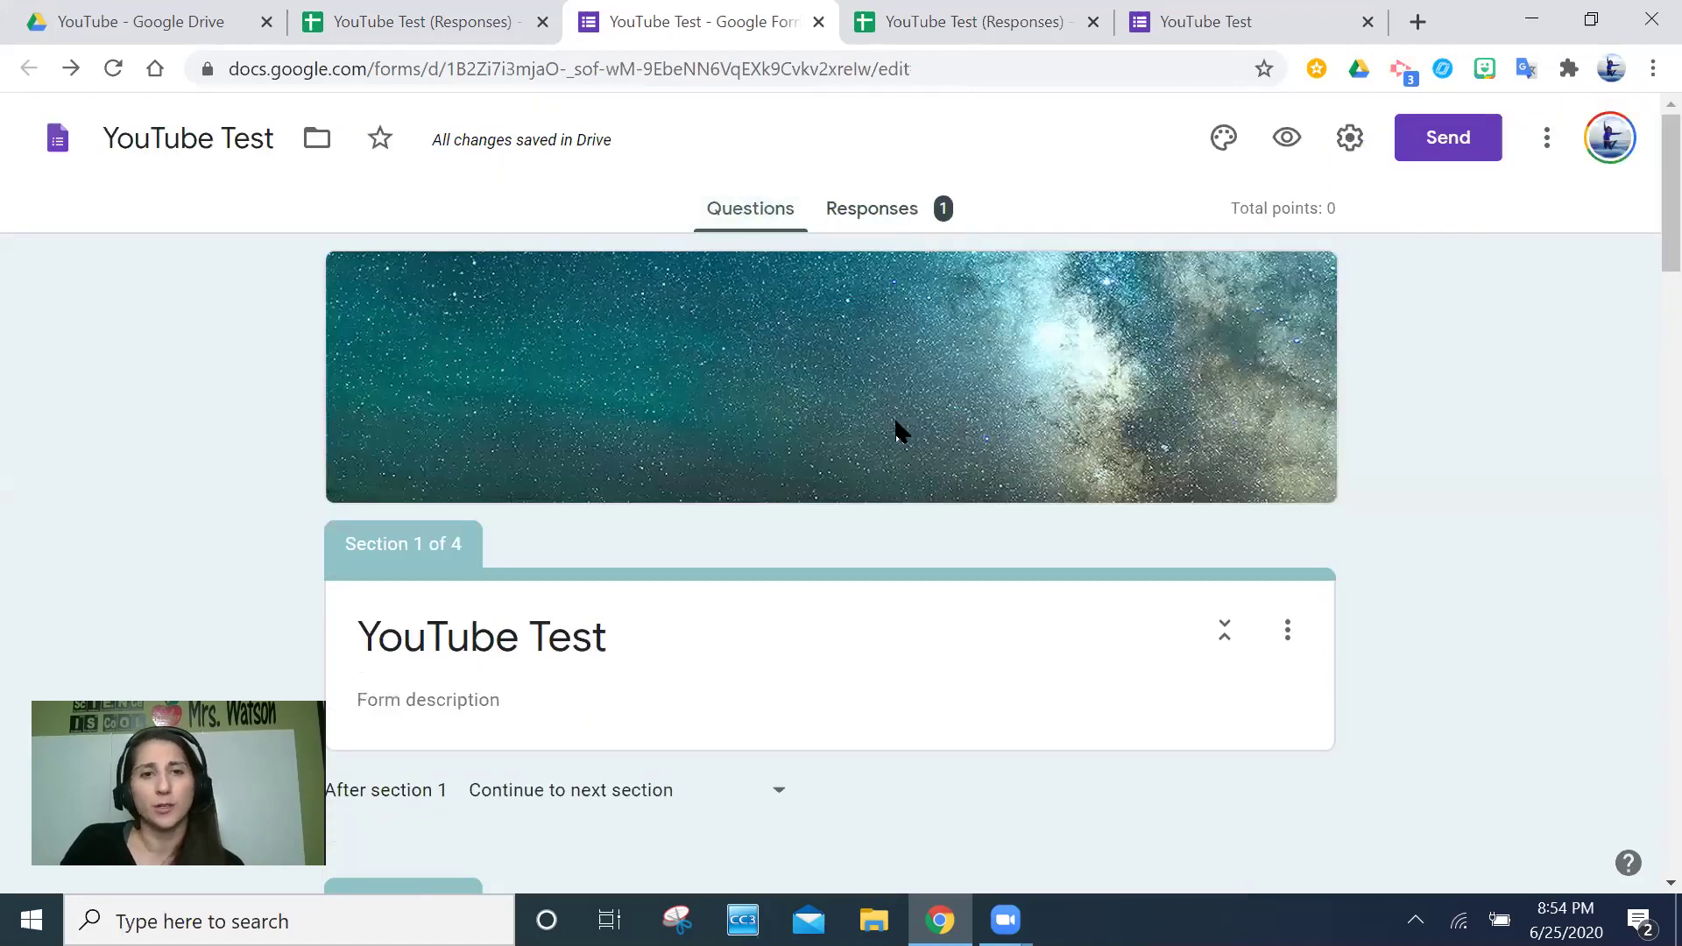
scroll(893, 421, down, 10)
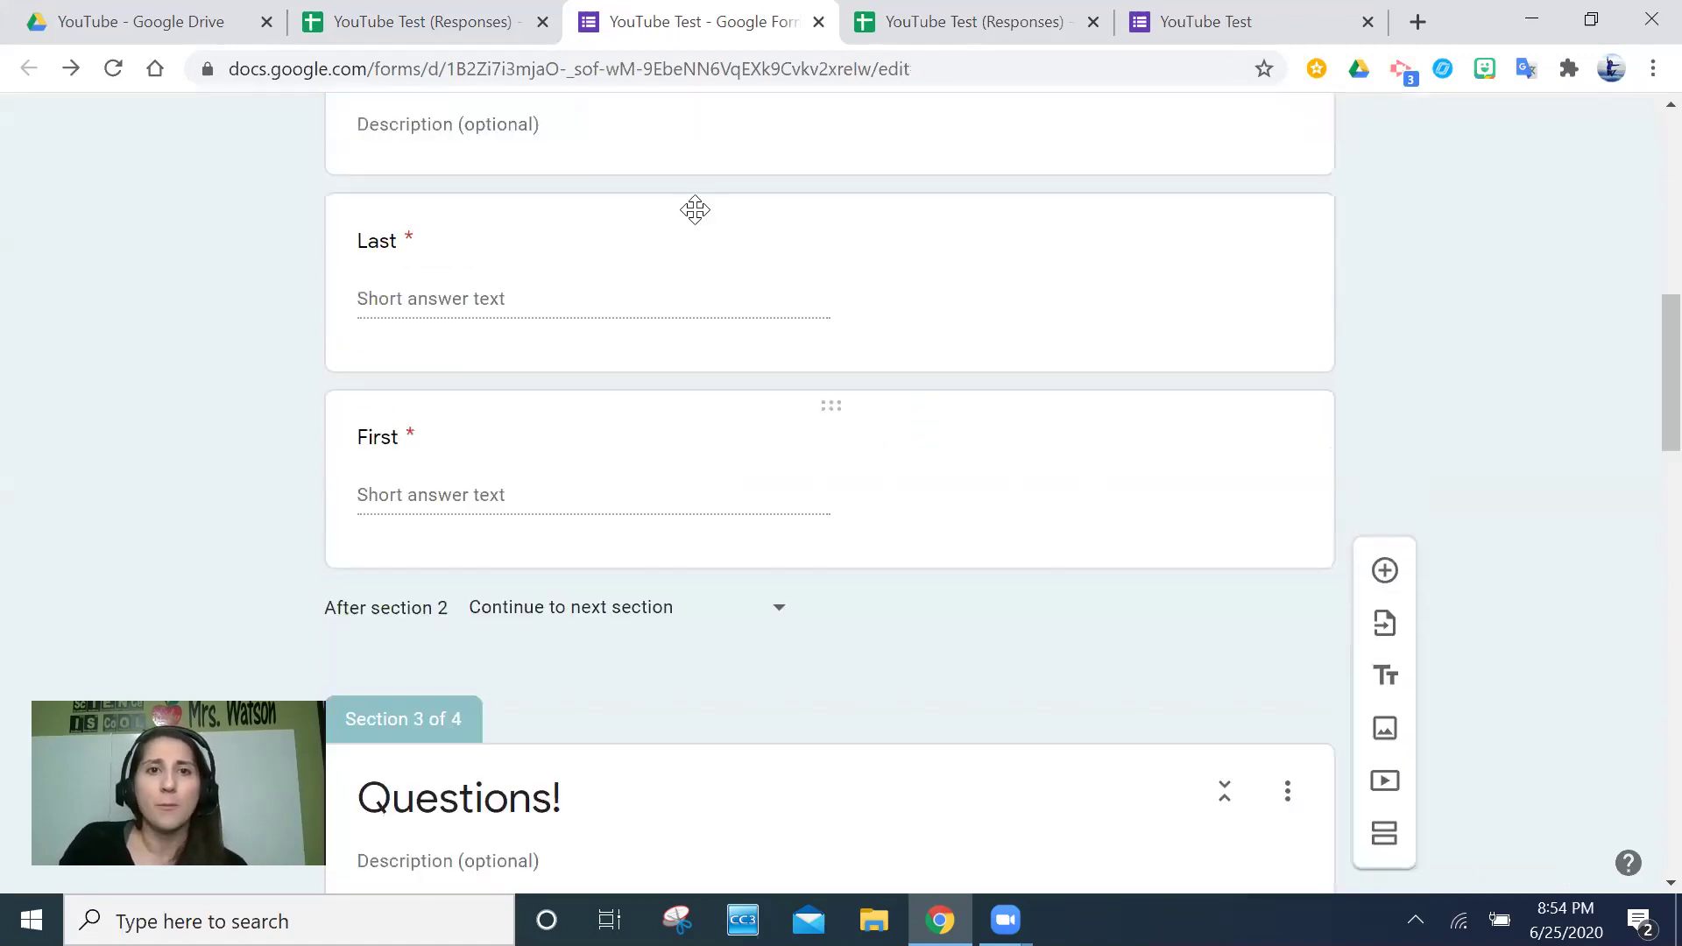
click(608, 300)
scroll(620, 409, down, 3)
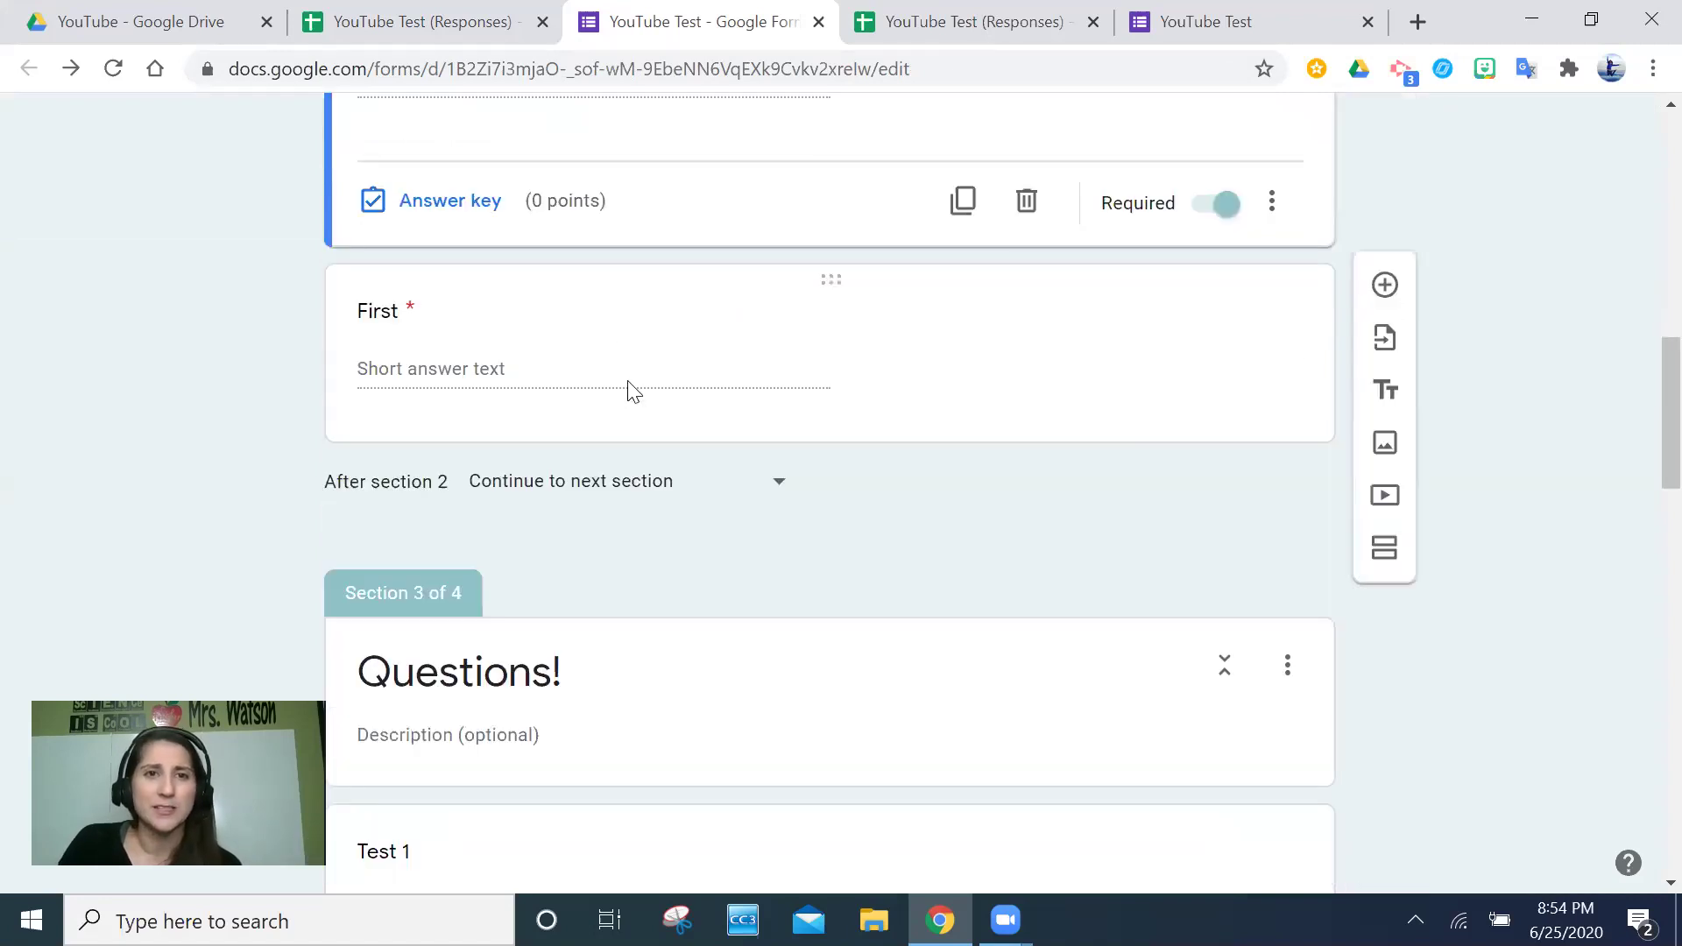
click(648, 393)
scroll(685, 391, down, 8)
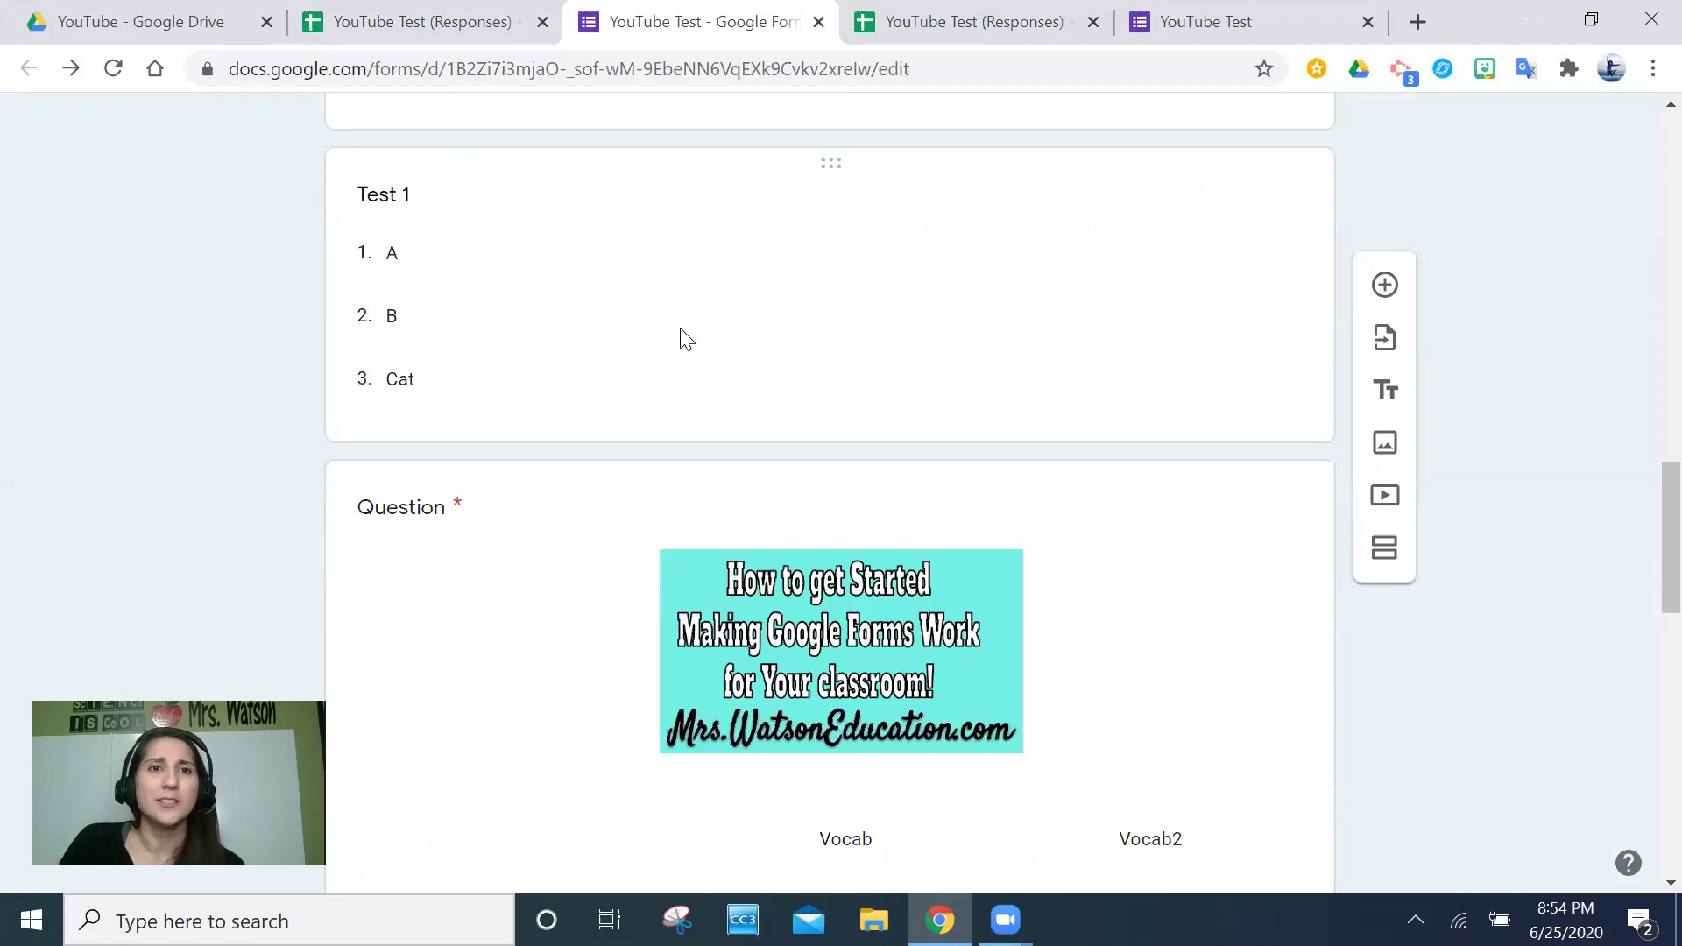
Step: Make the Test 1 dropdown question required, worth 3 points, with B as the correct answer
click(681, 339)
scroll(710, 361, up, 3)
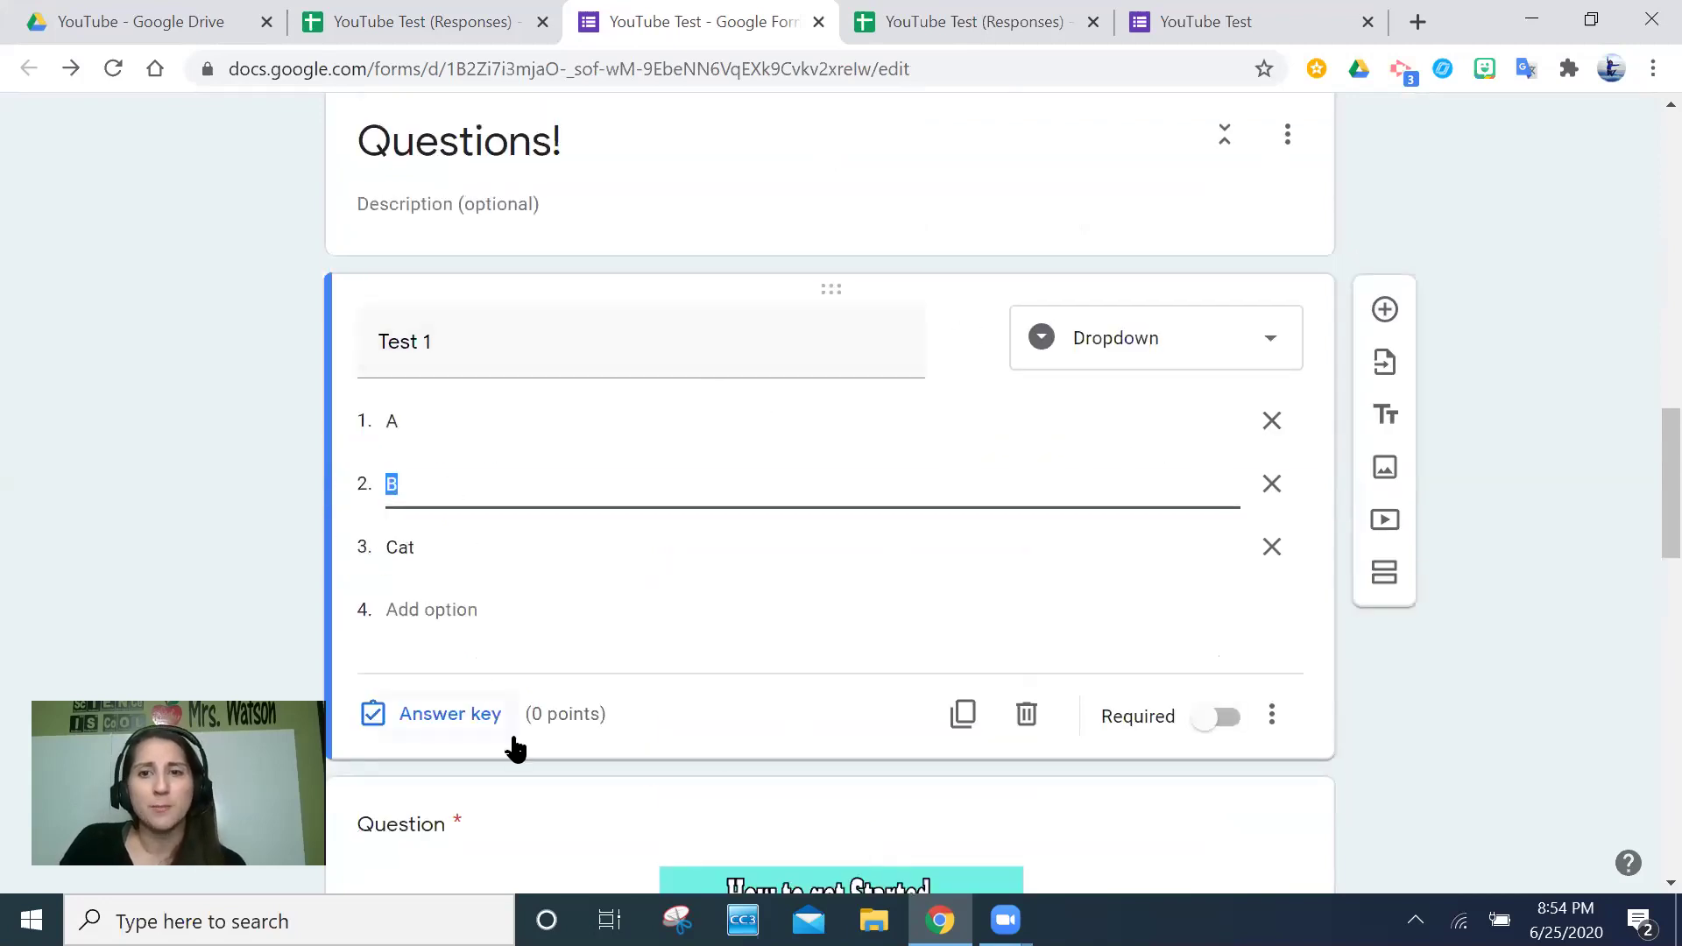
click(1208, 721)
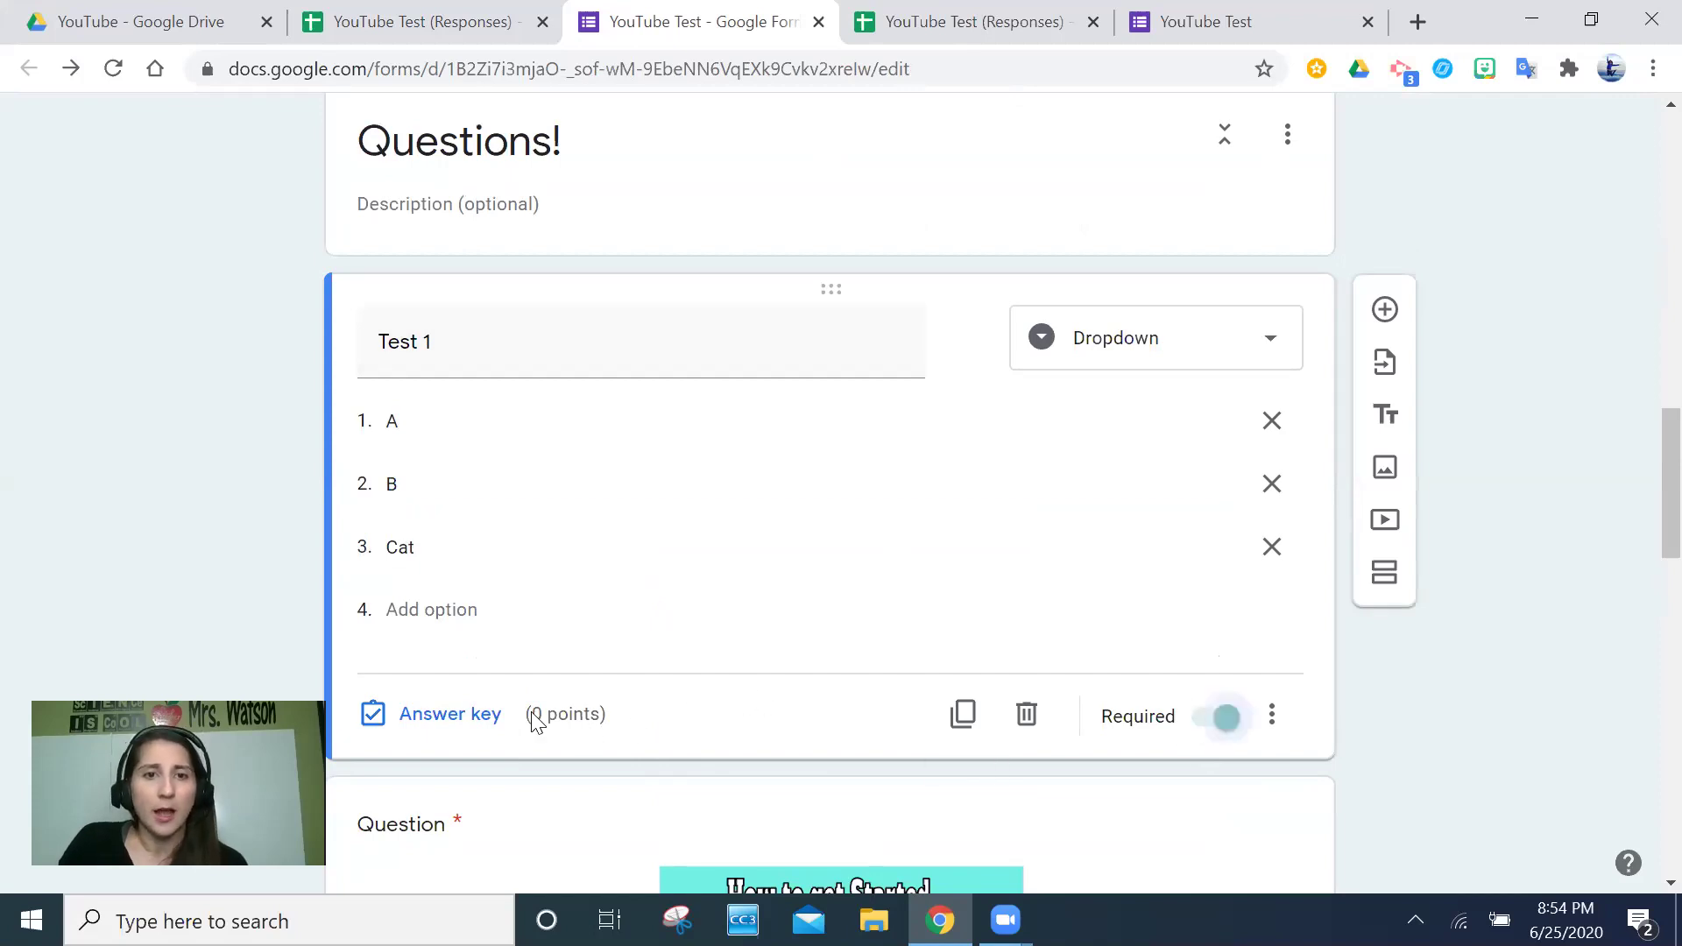
click(478, 724)
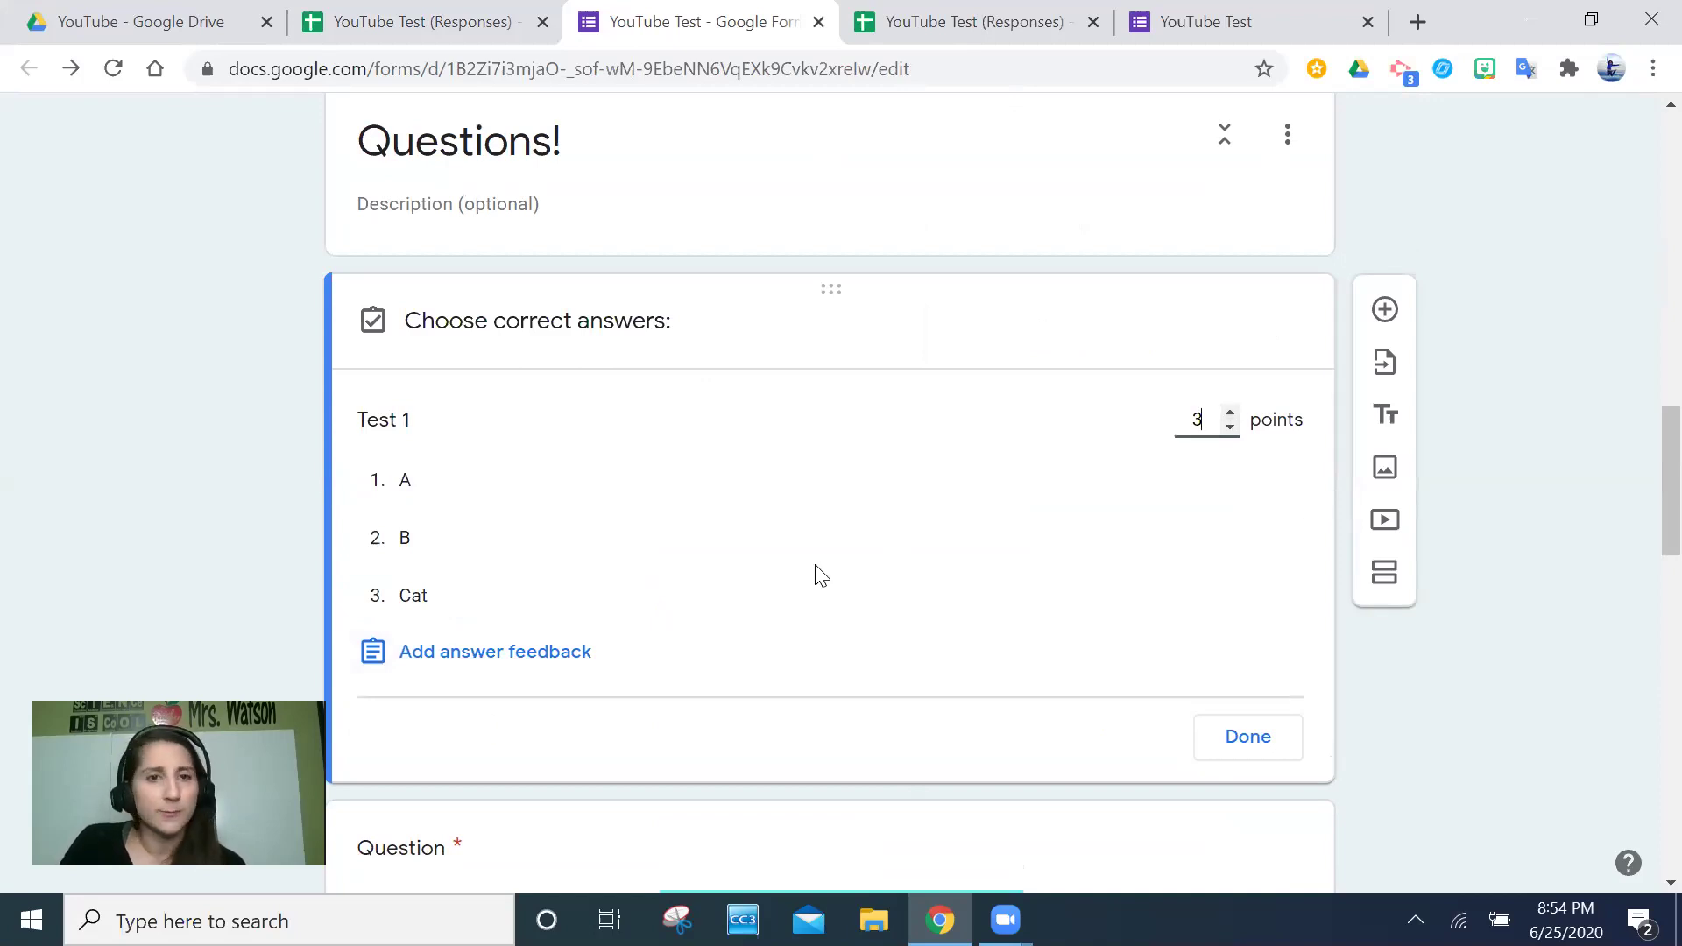
click(404, 540)
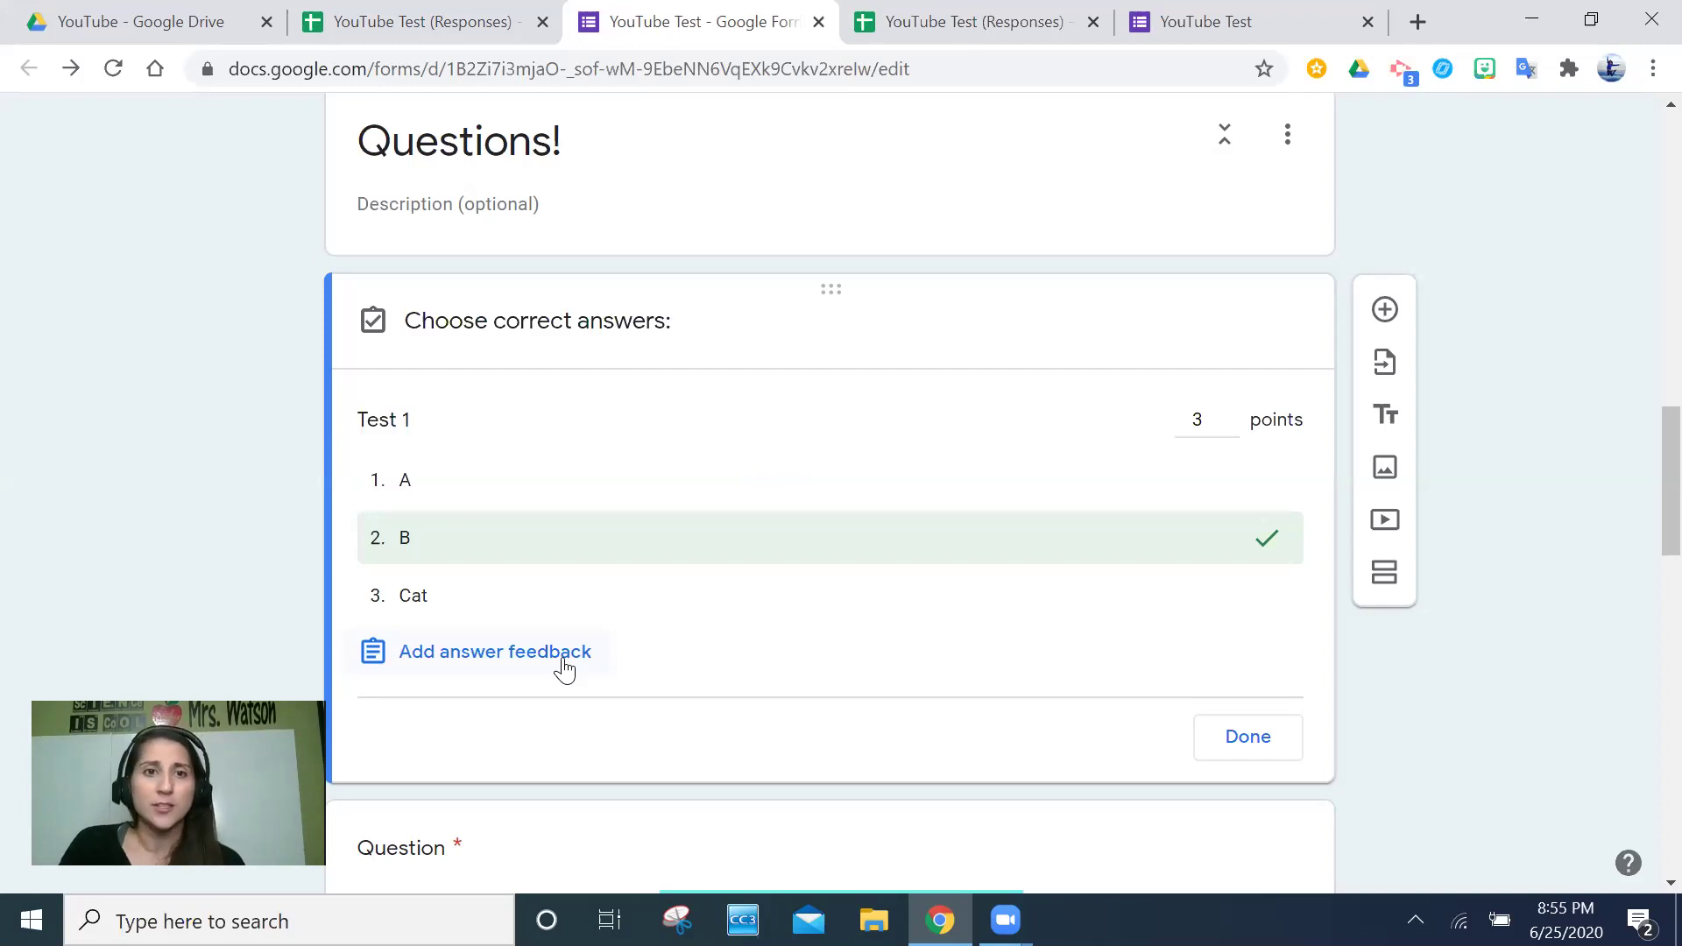
Step: Review the answer feedback options for incorrect and correct answers on Test 1, leaving both feedback texts empty
click(564, 670)
click(704, 264)
click(581, 267)
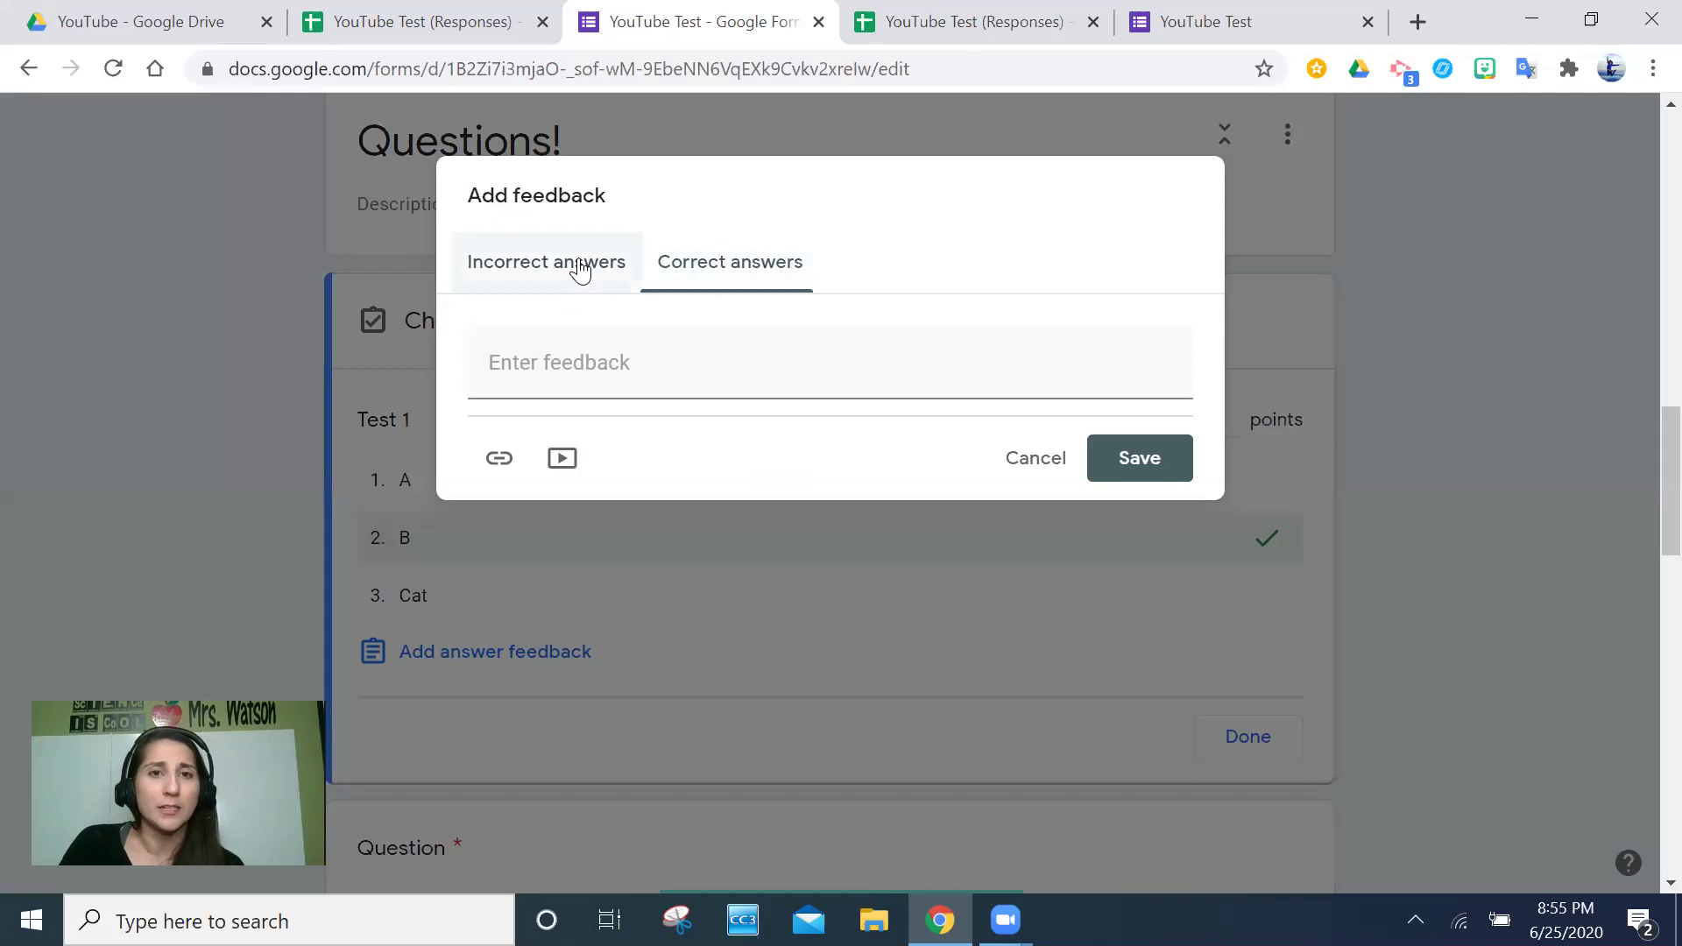
click(713, 262)
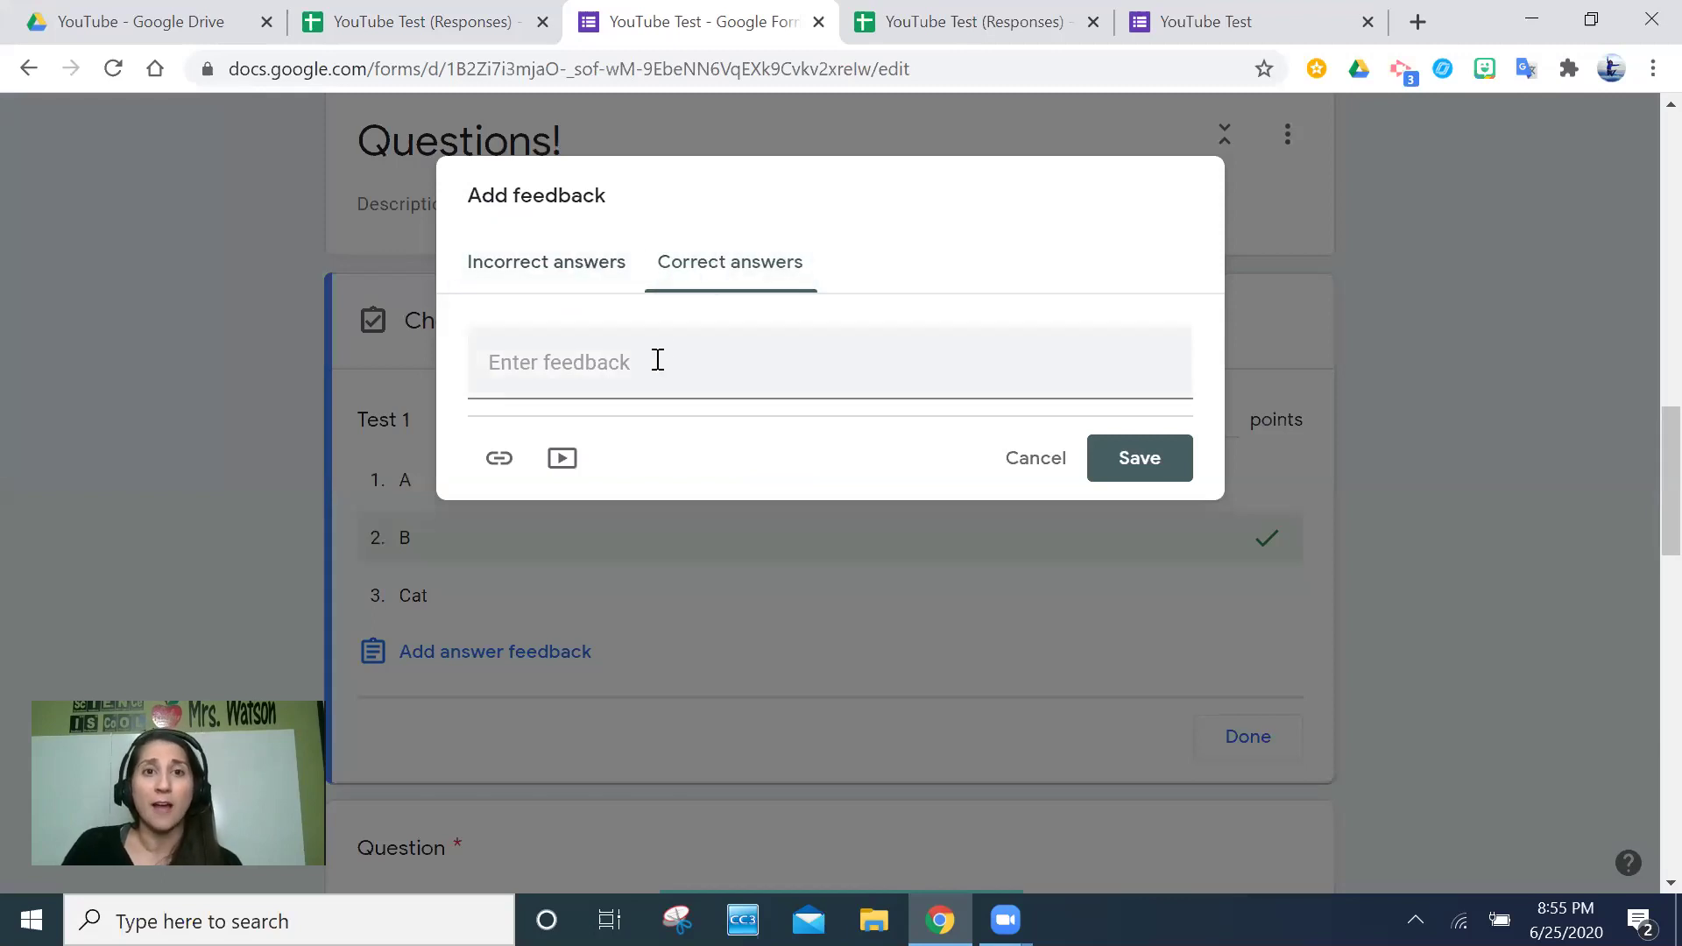
click(587, 282)
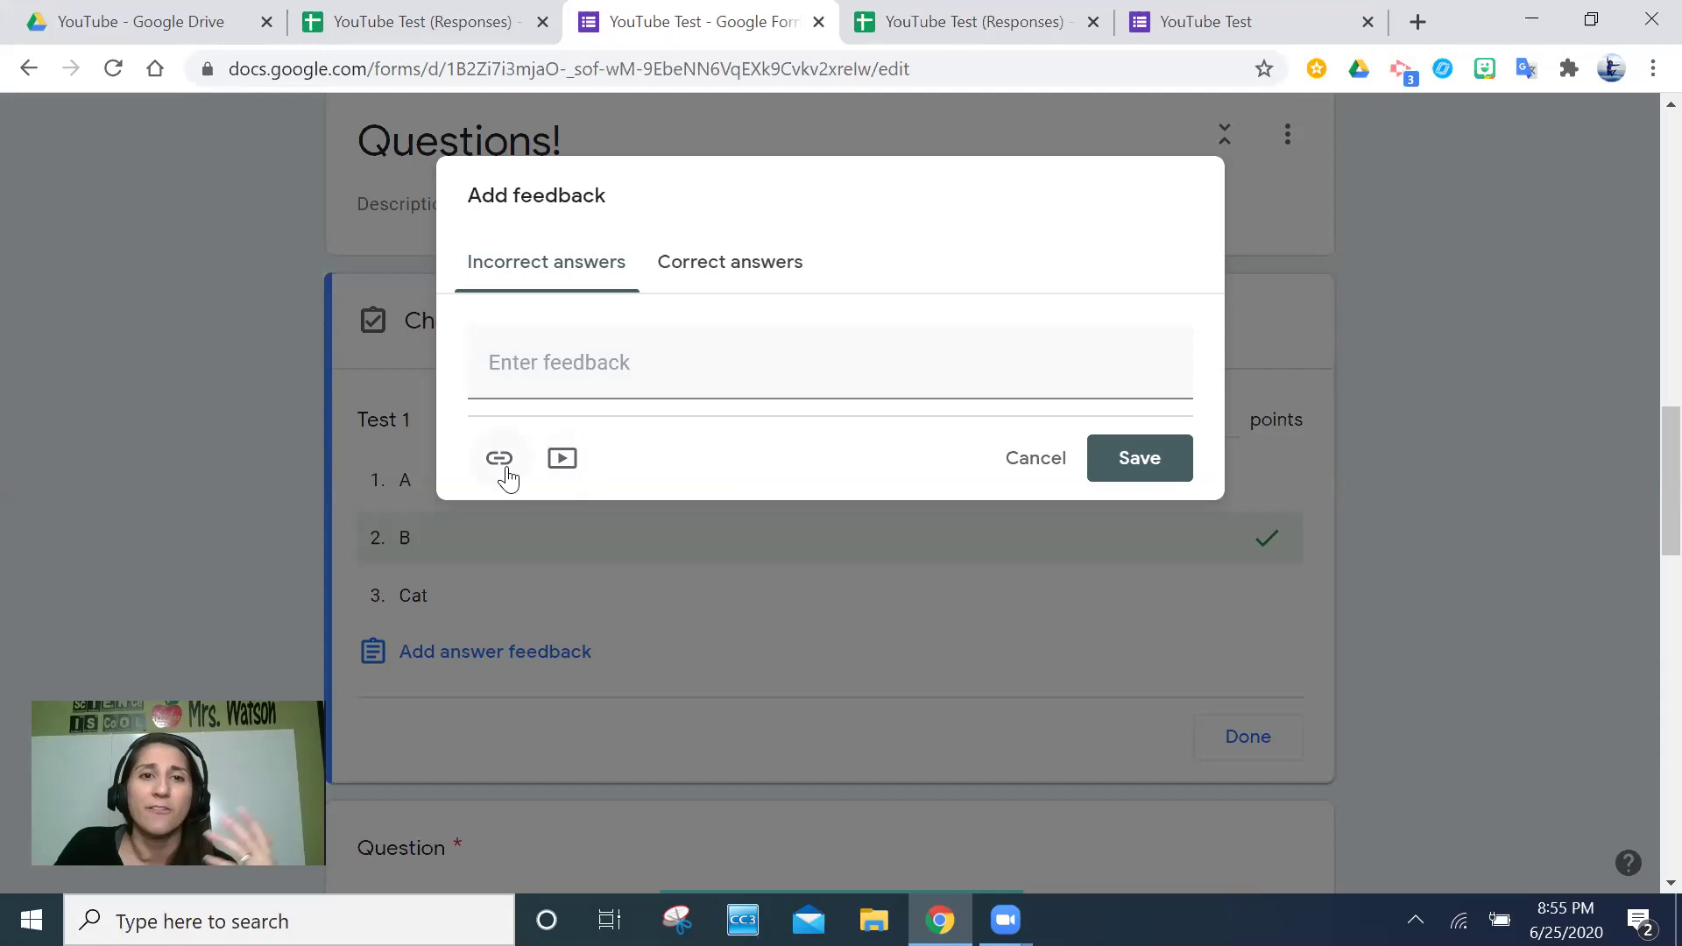
click(747, 264)
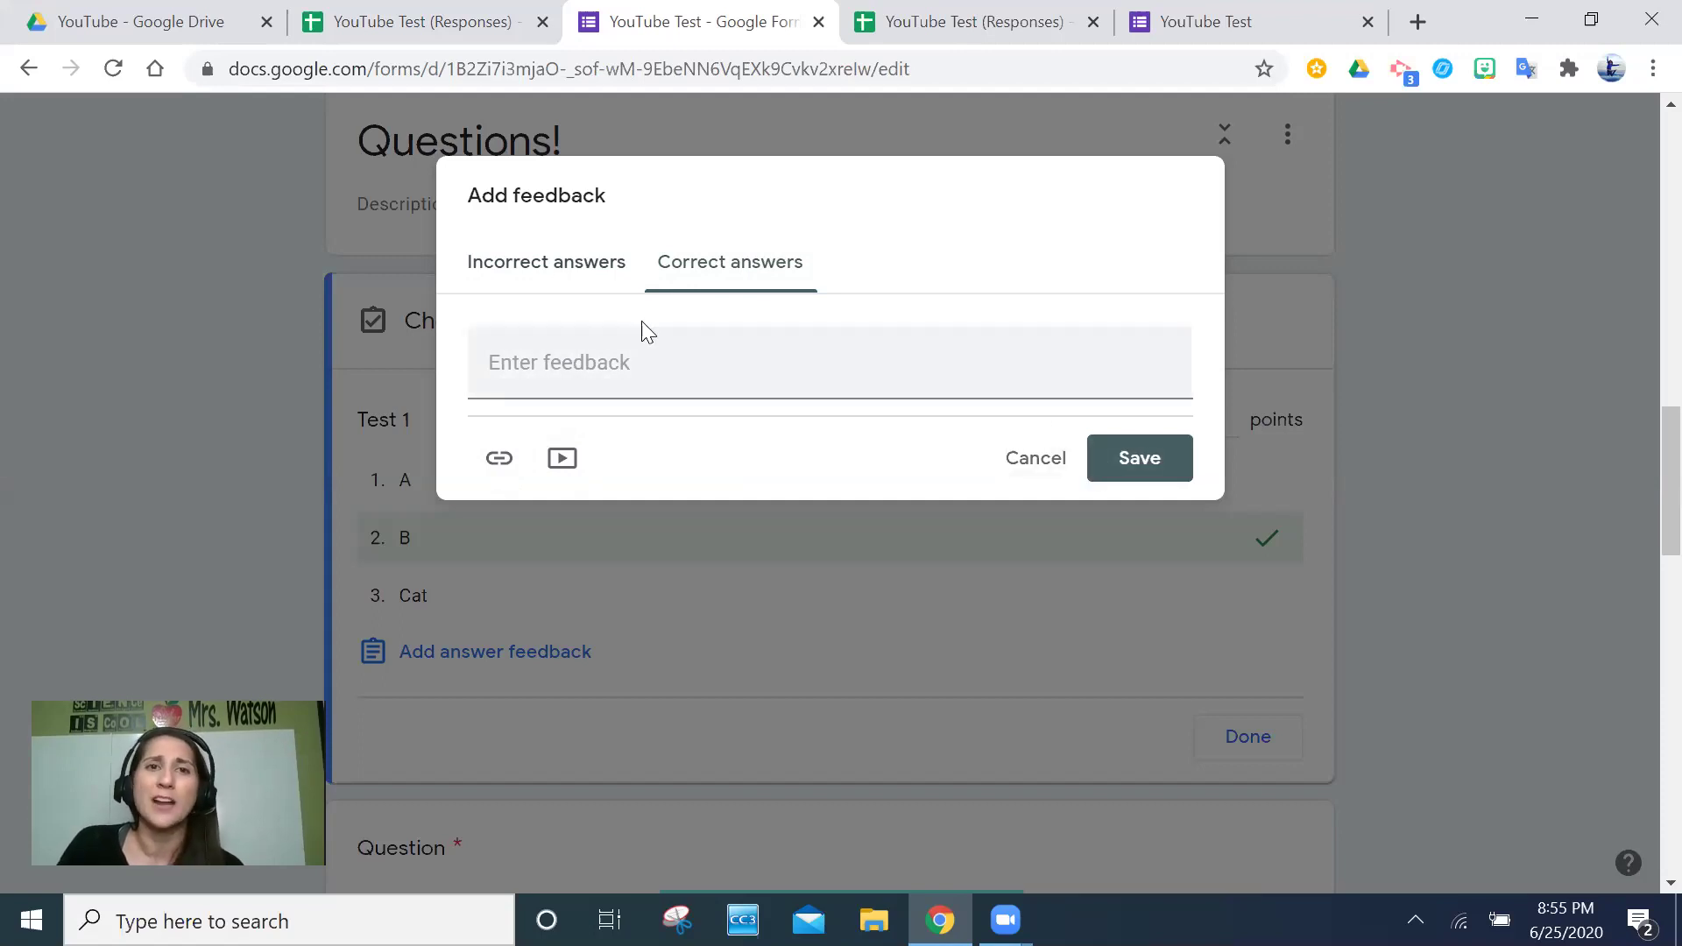
click(582, 273)
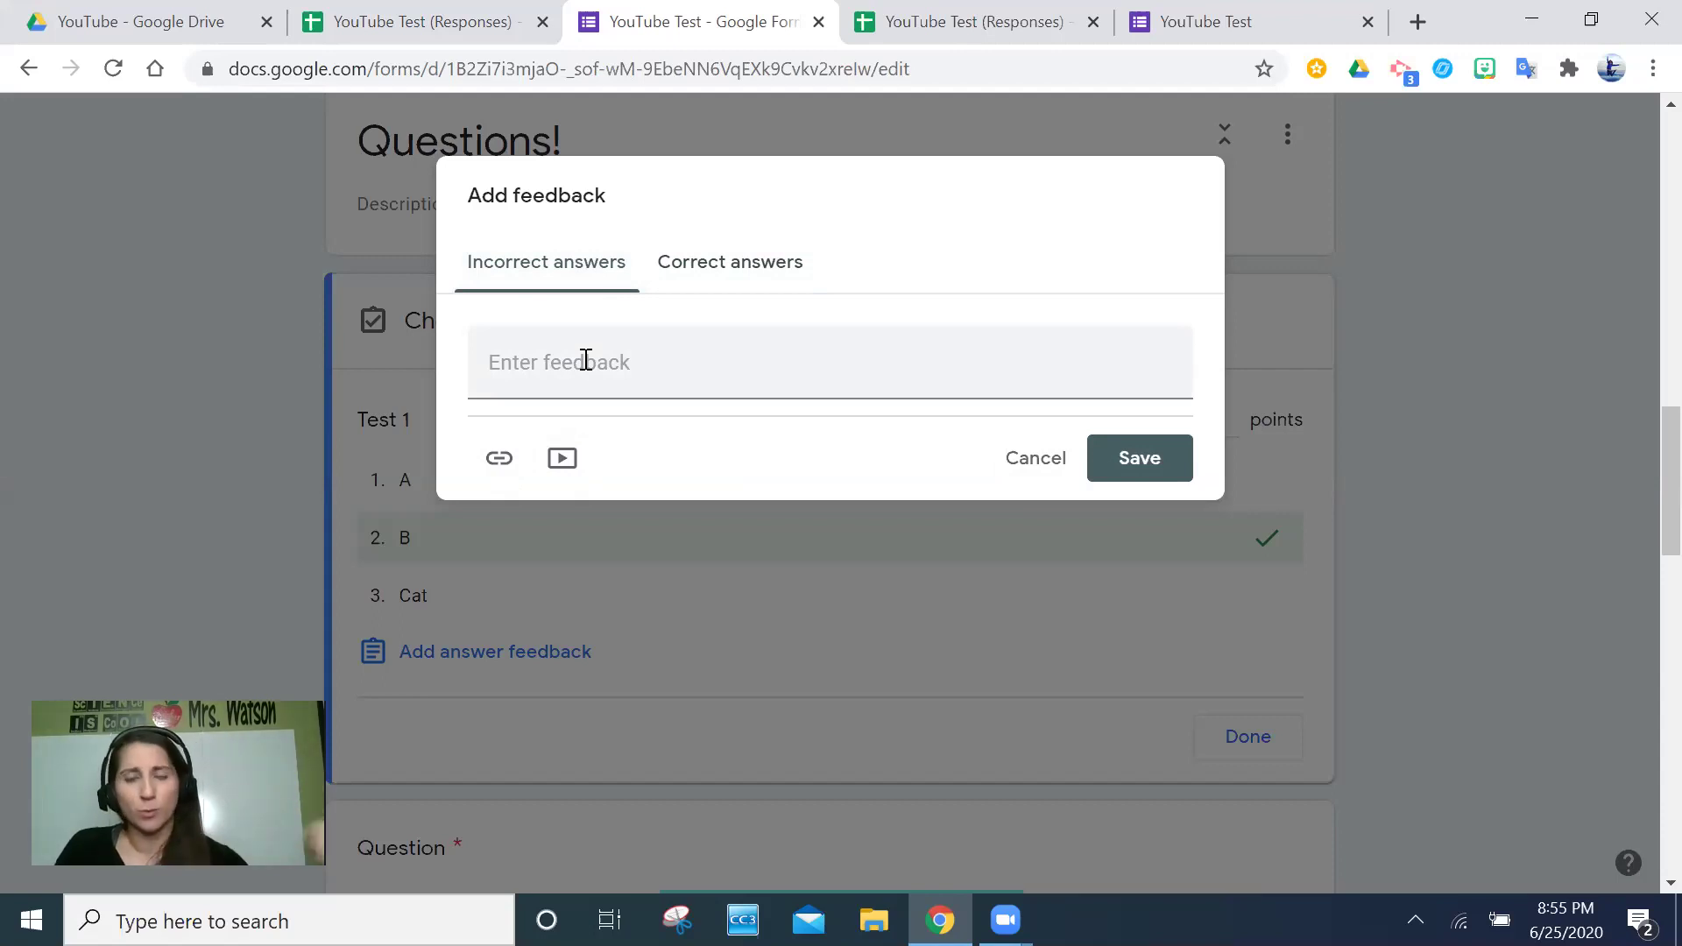
click(1173, 475)
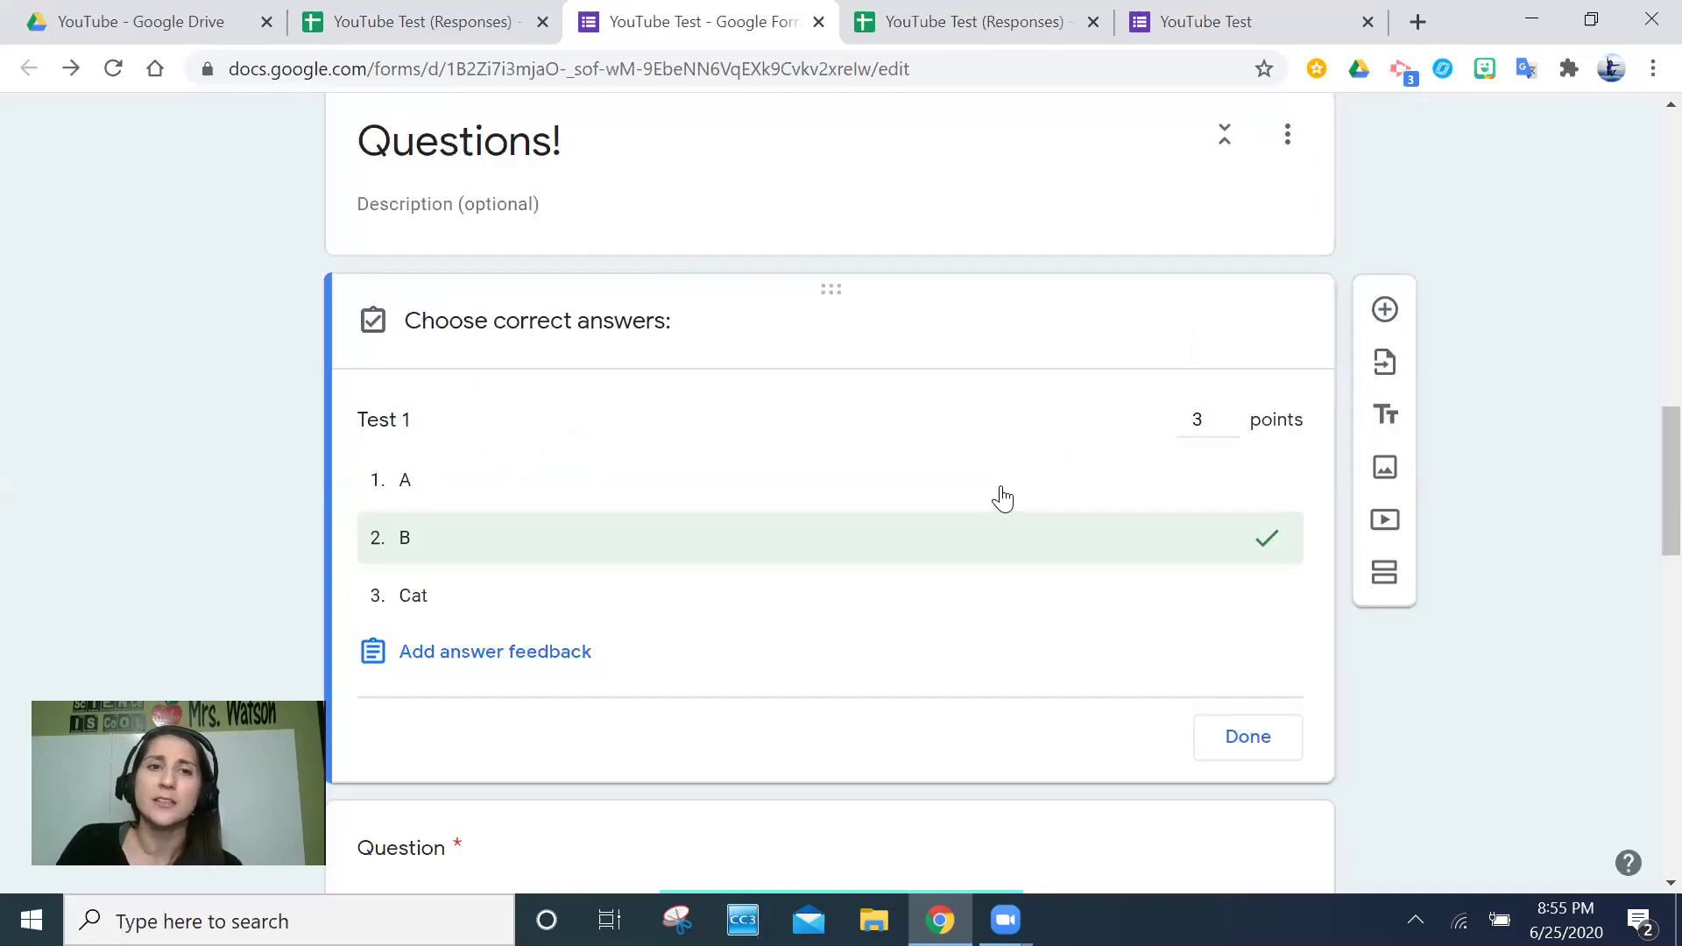
Step: Open the answer key of the multiple choice grid question and give the Definition and Definition 2 rows 1 point each
scroll(1004, 499, down, 3)
scroll(1000, 494, up, 3)
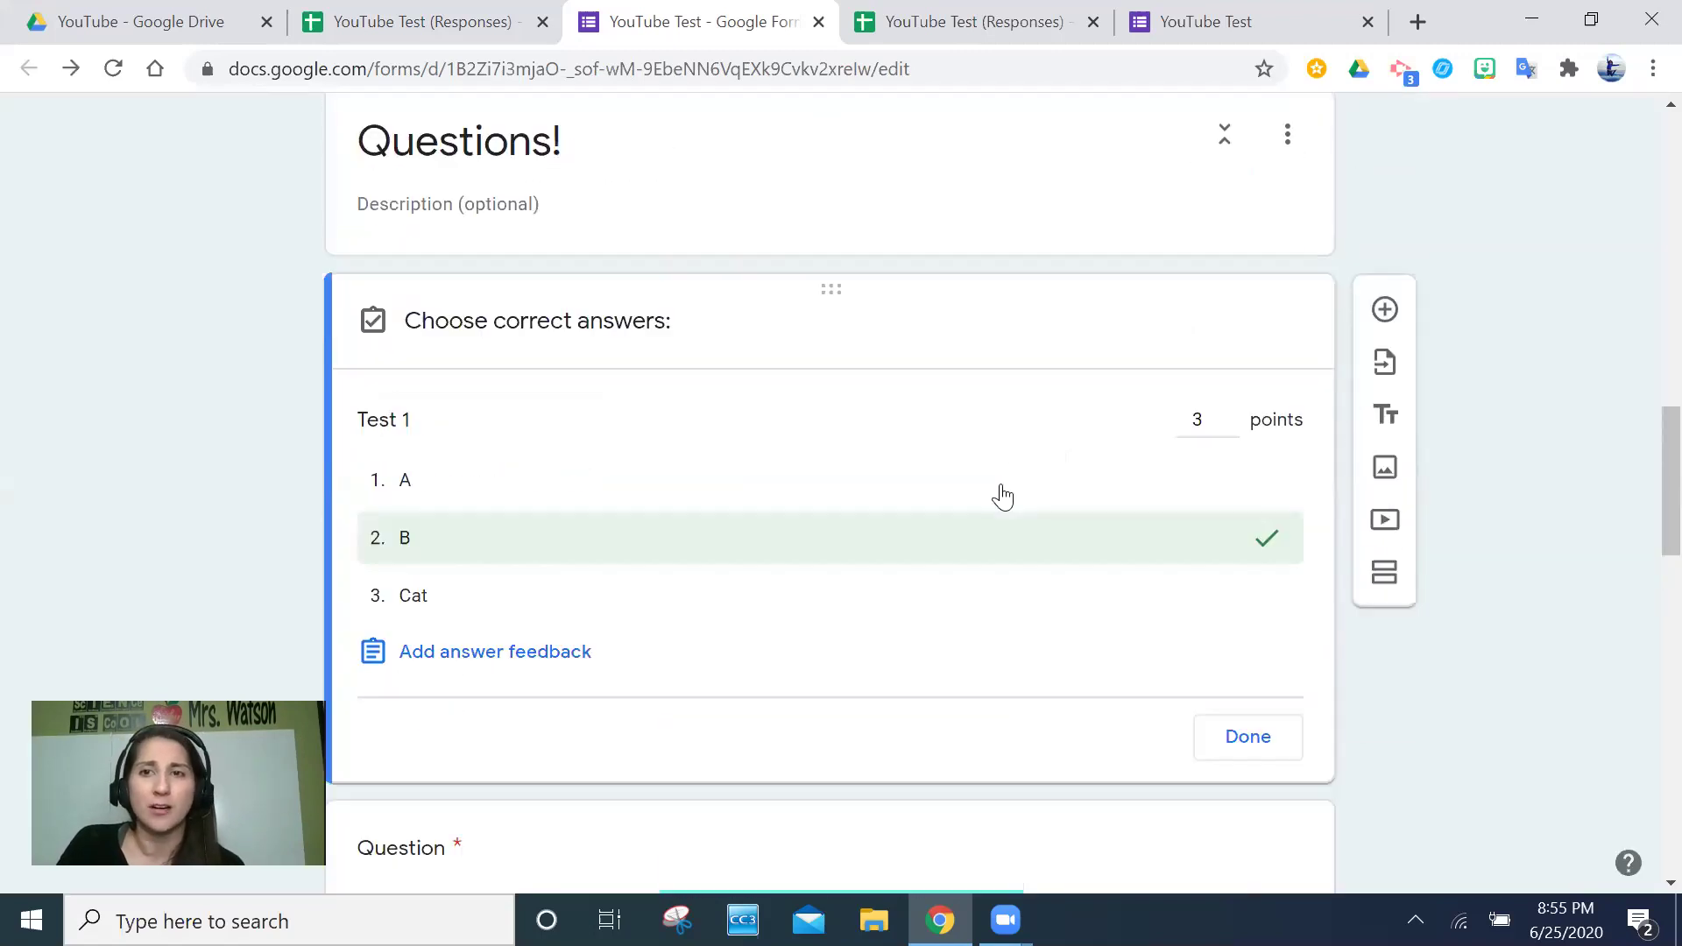
scroll(1002, 496, down, 5)
click(1100, 544)
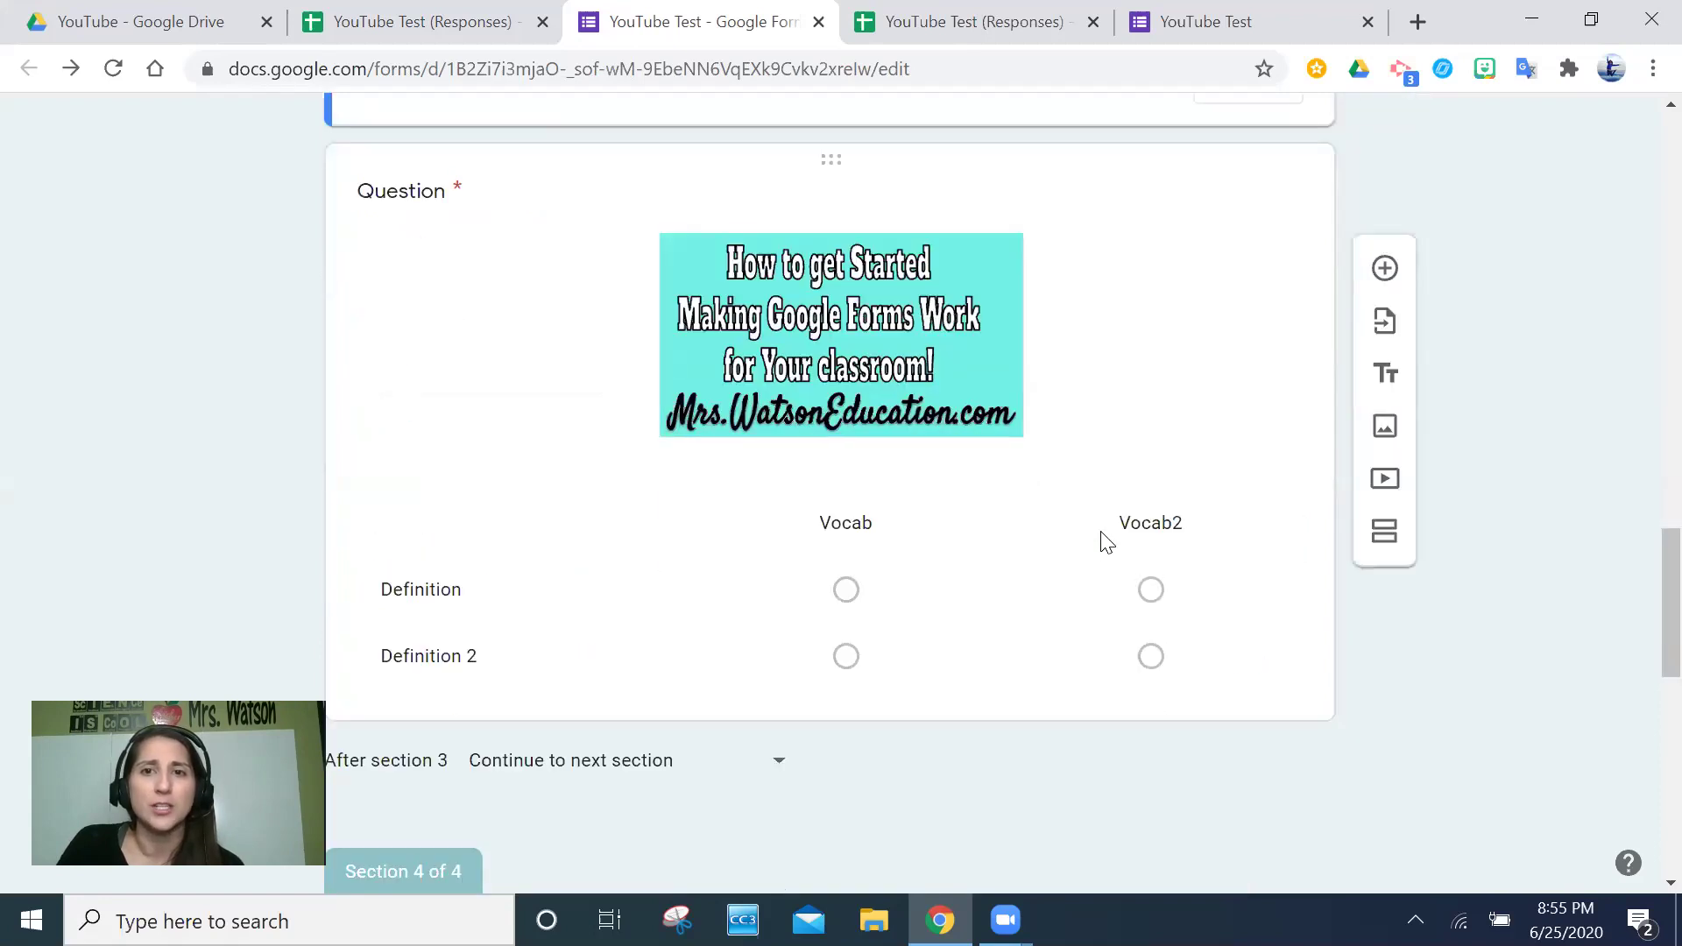
scroll(959, 564, down, 6)
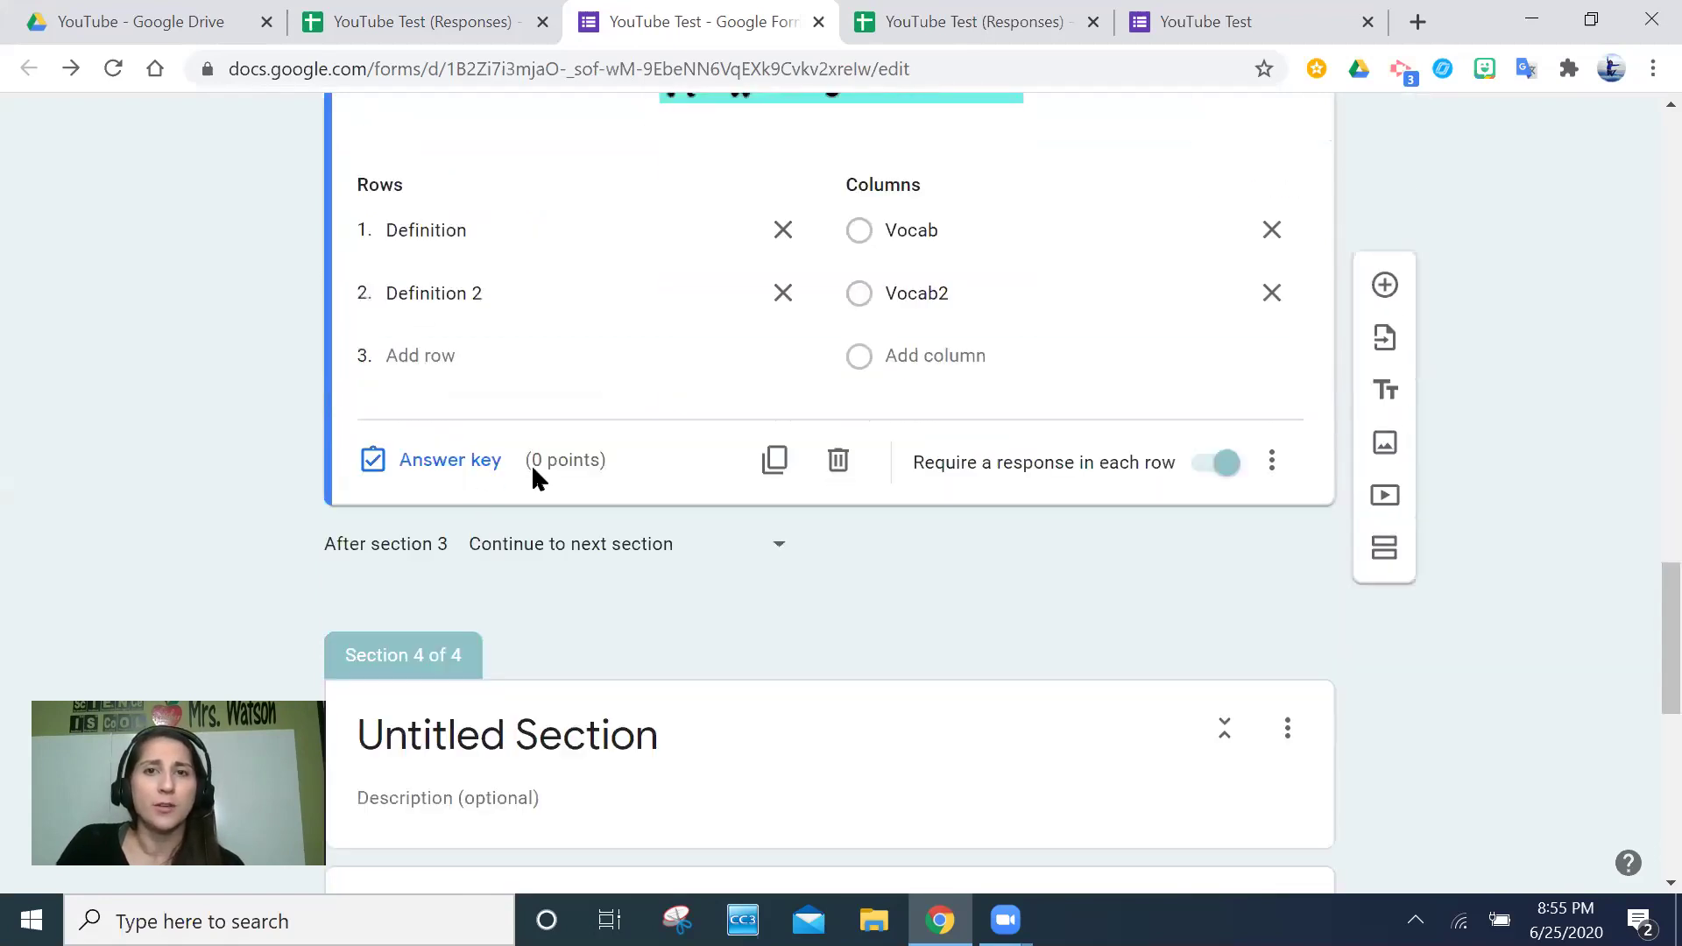
click(473, 591)
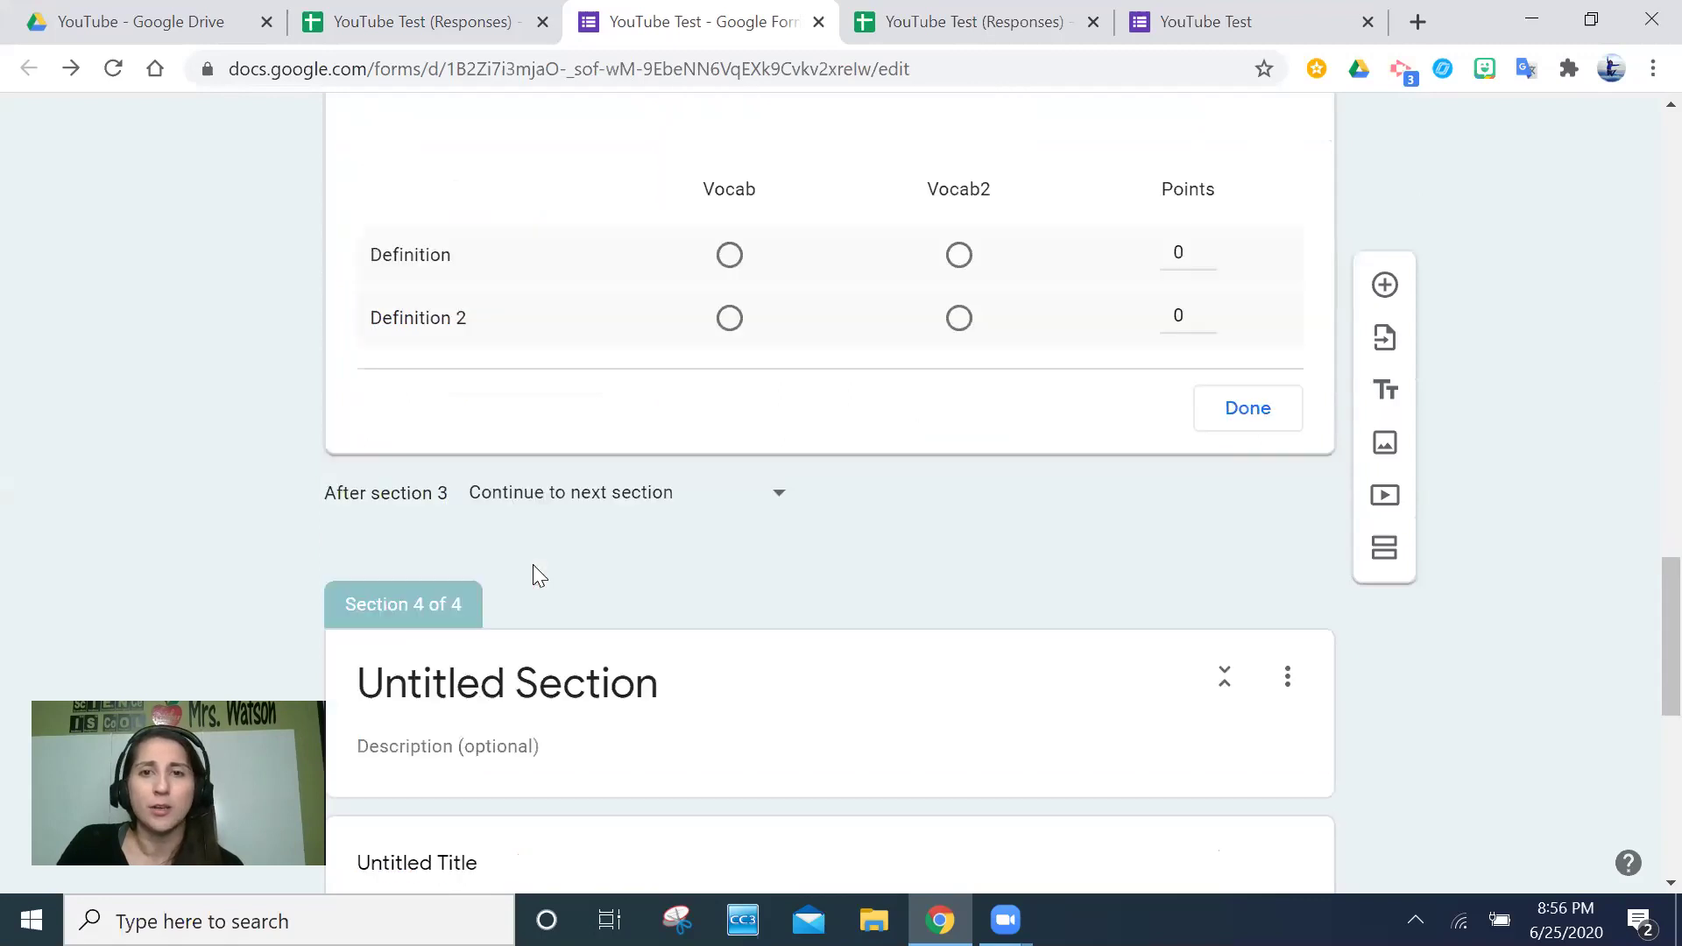
scroll(1170, 438, up, 2)
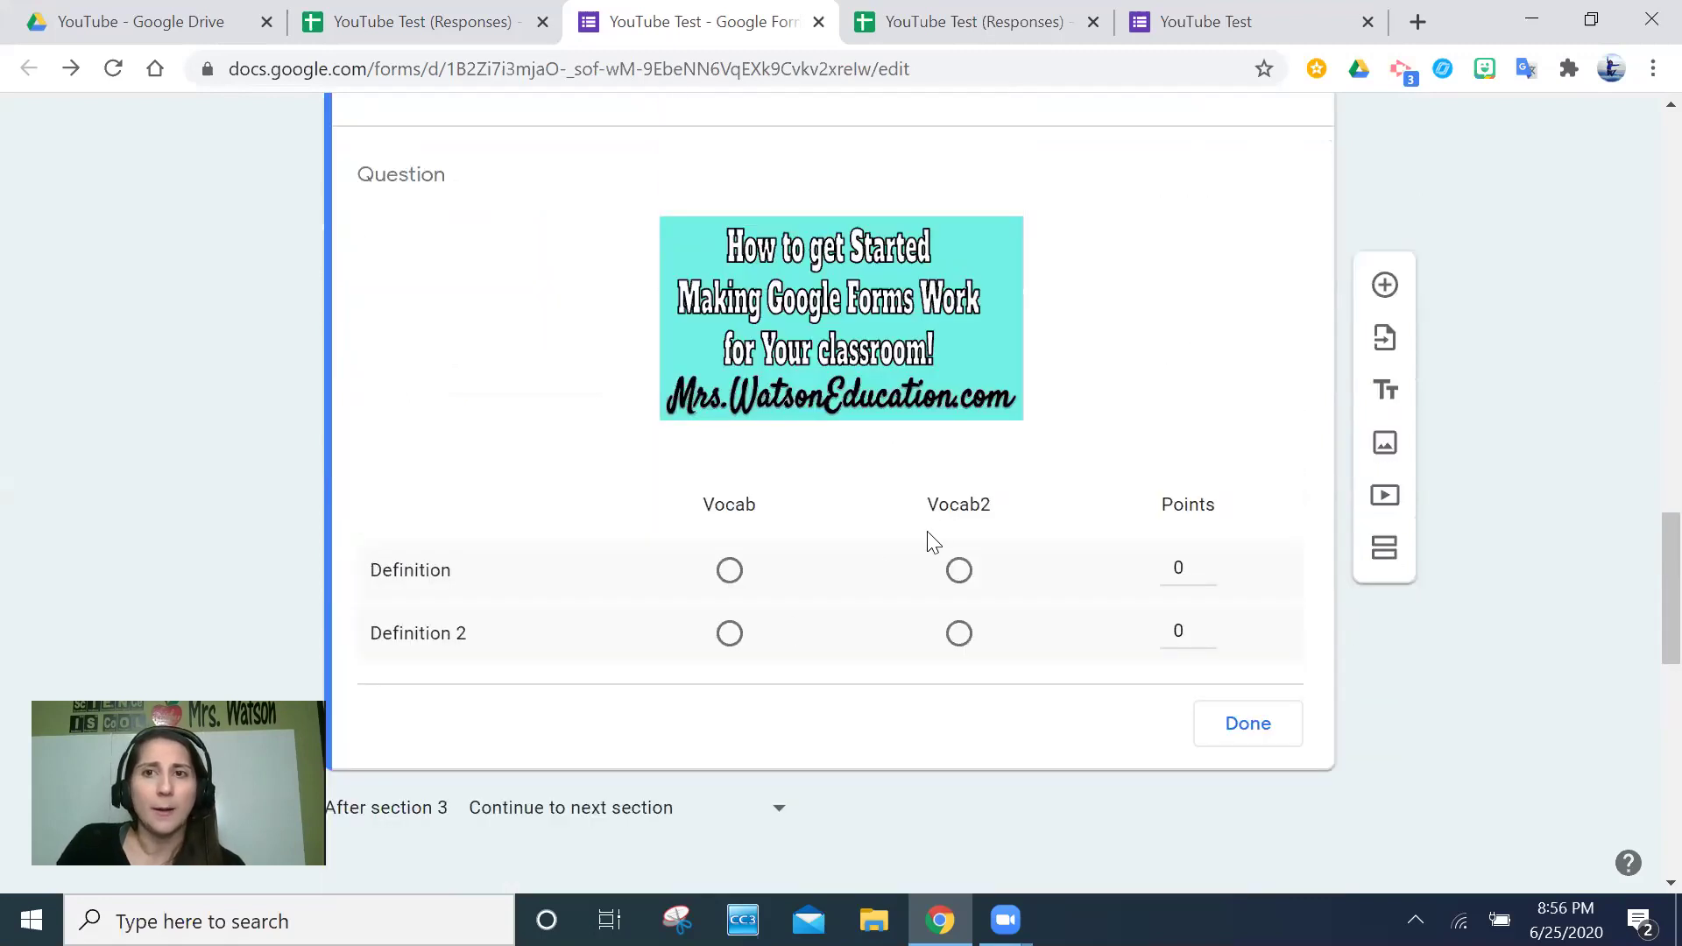
scroll(981, 524, up, 2)
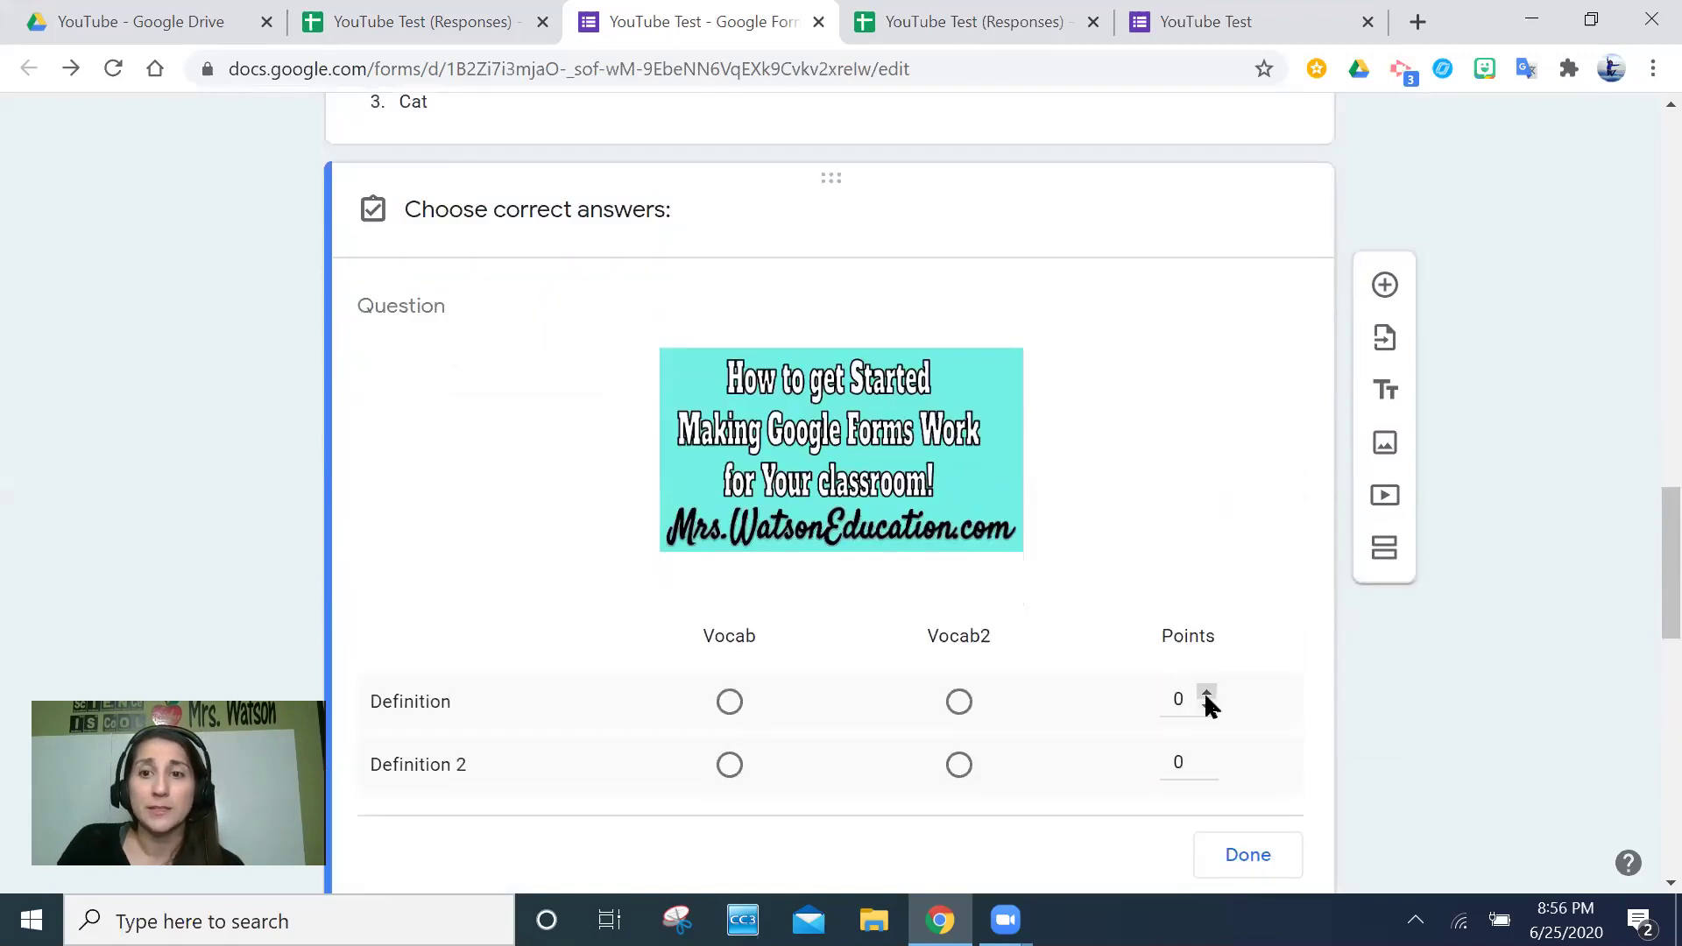
click(1206, 723)
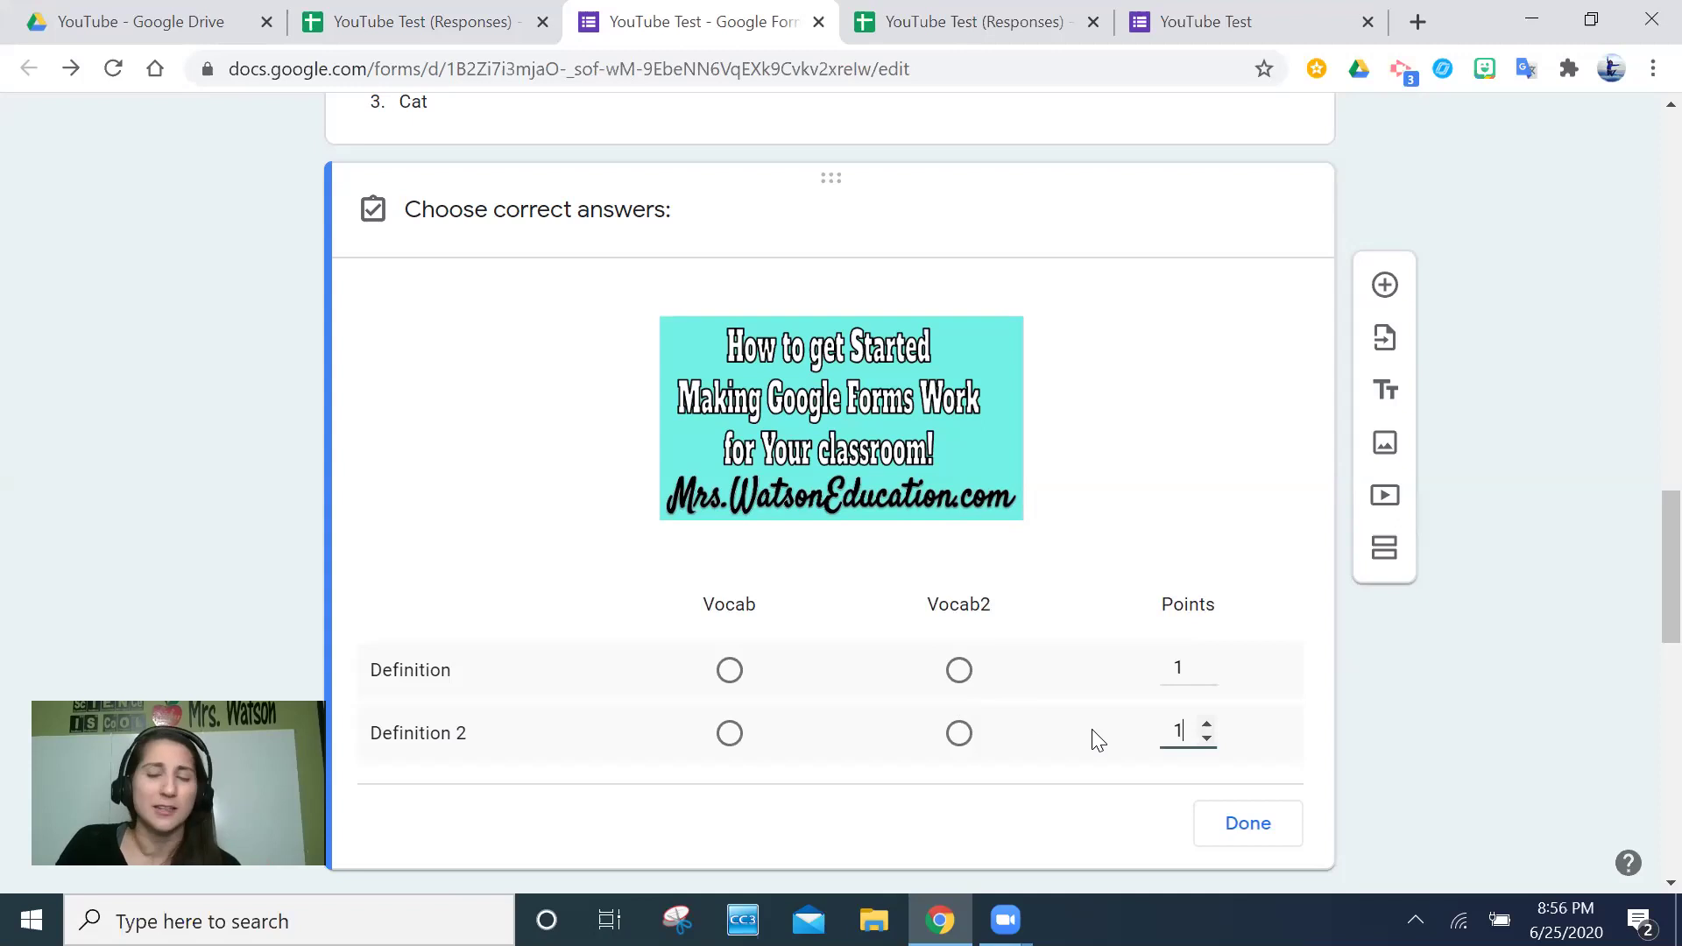
Step: Mark Vocab as correct for Definition and both Vocab and Vocab2 as correct for Definition 2, and finish the answer key
click(730, 671)
click(964, 736)
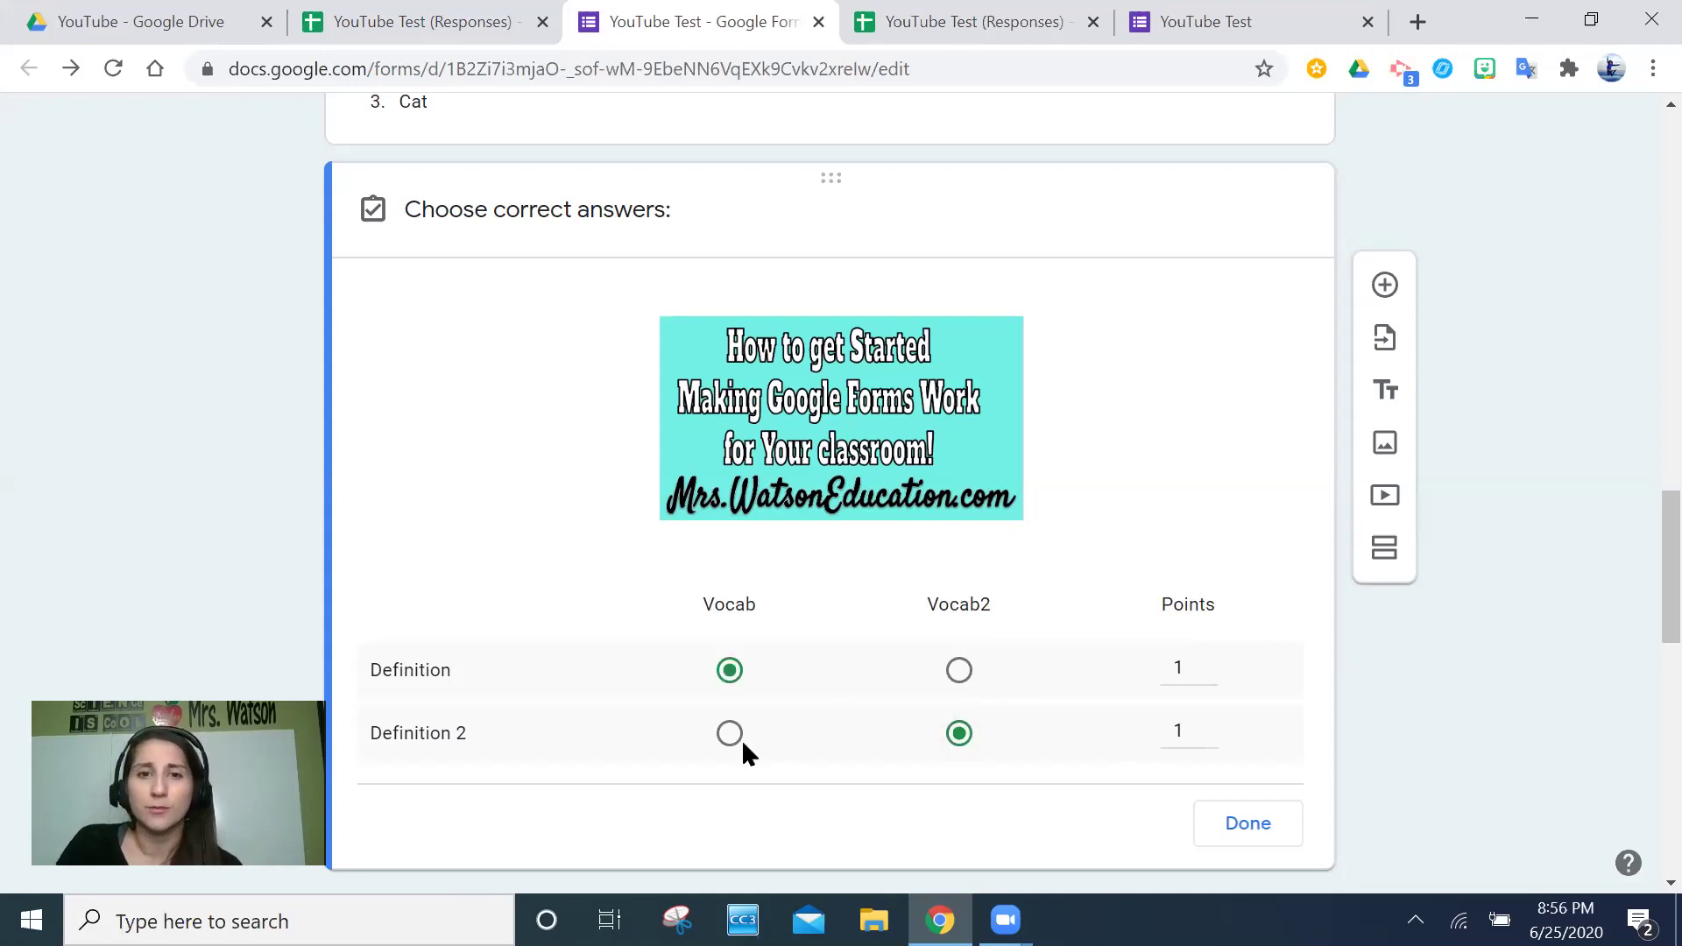
click(732, 736)
click(963, 734)
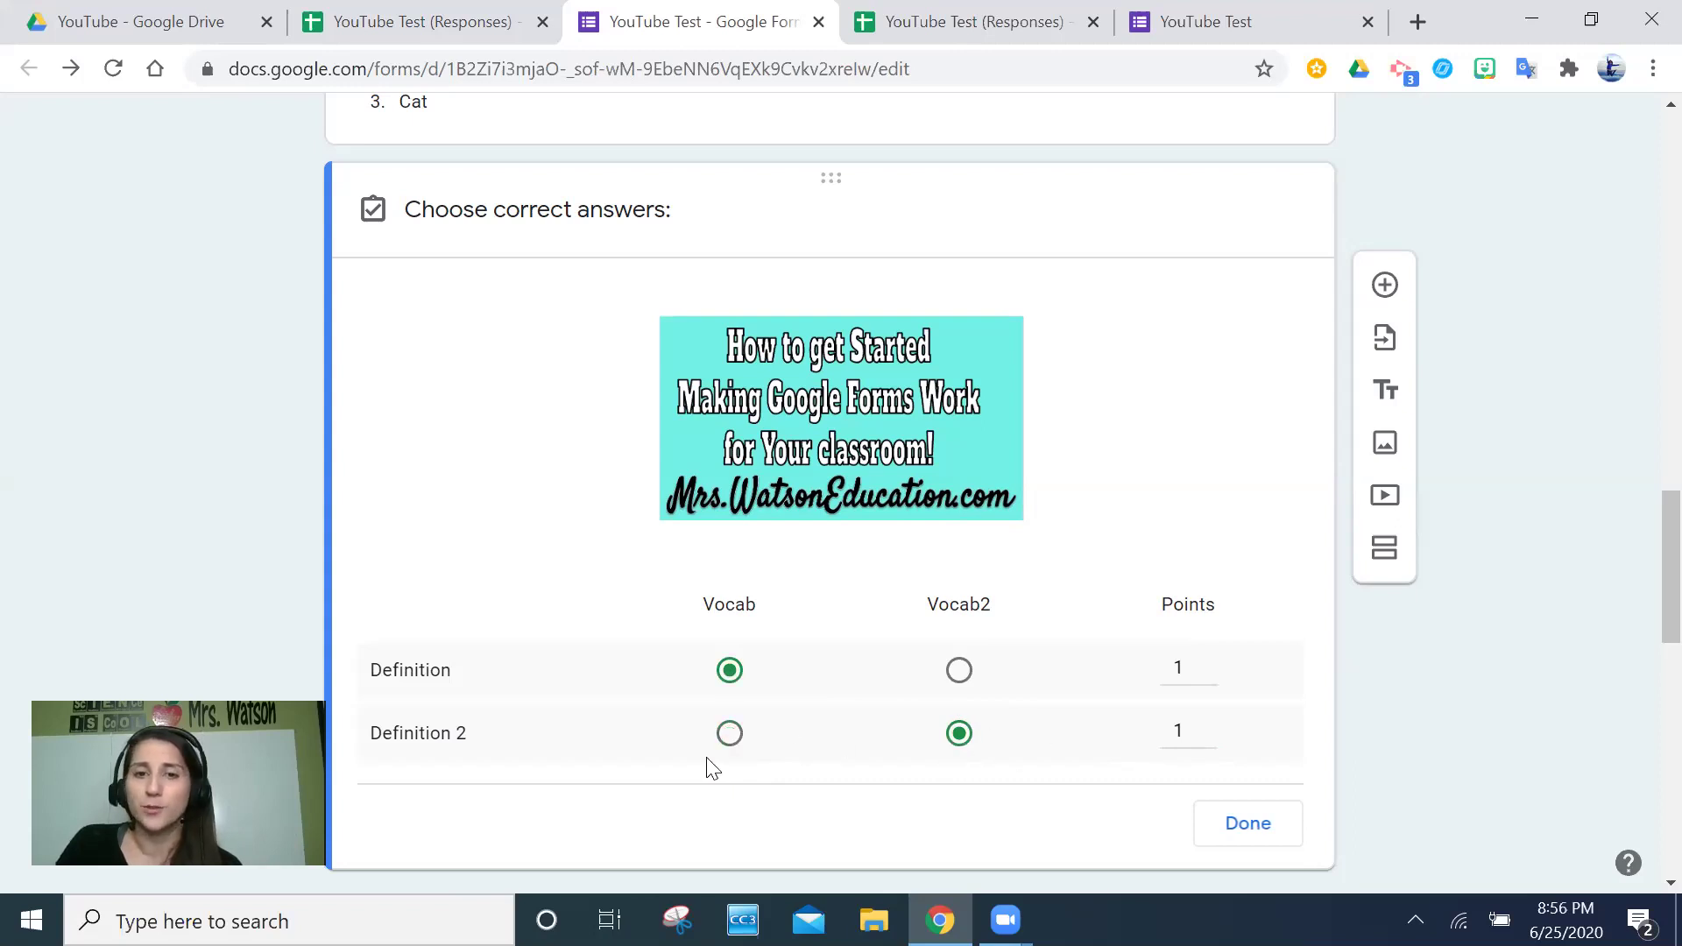
click(734, 736)
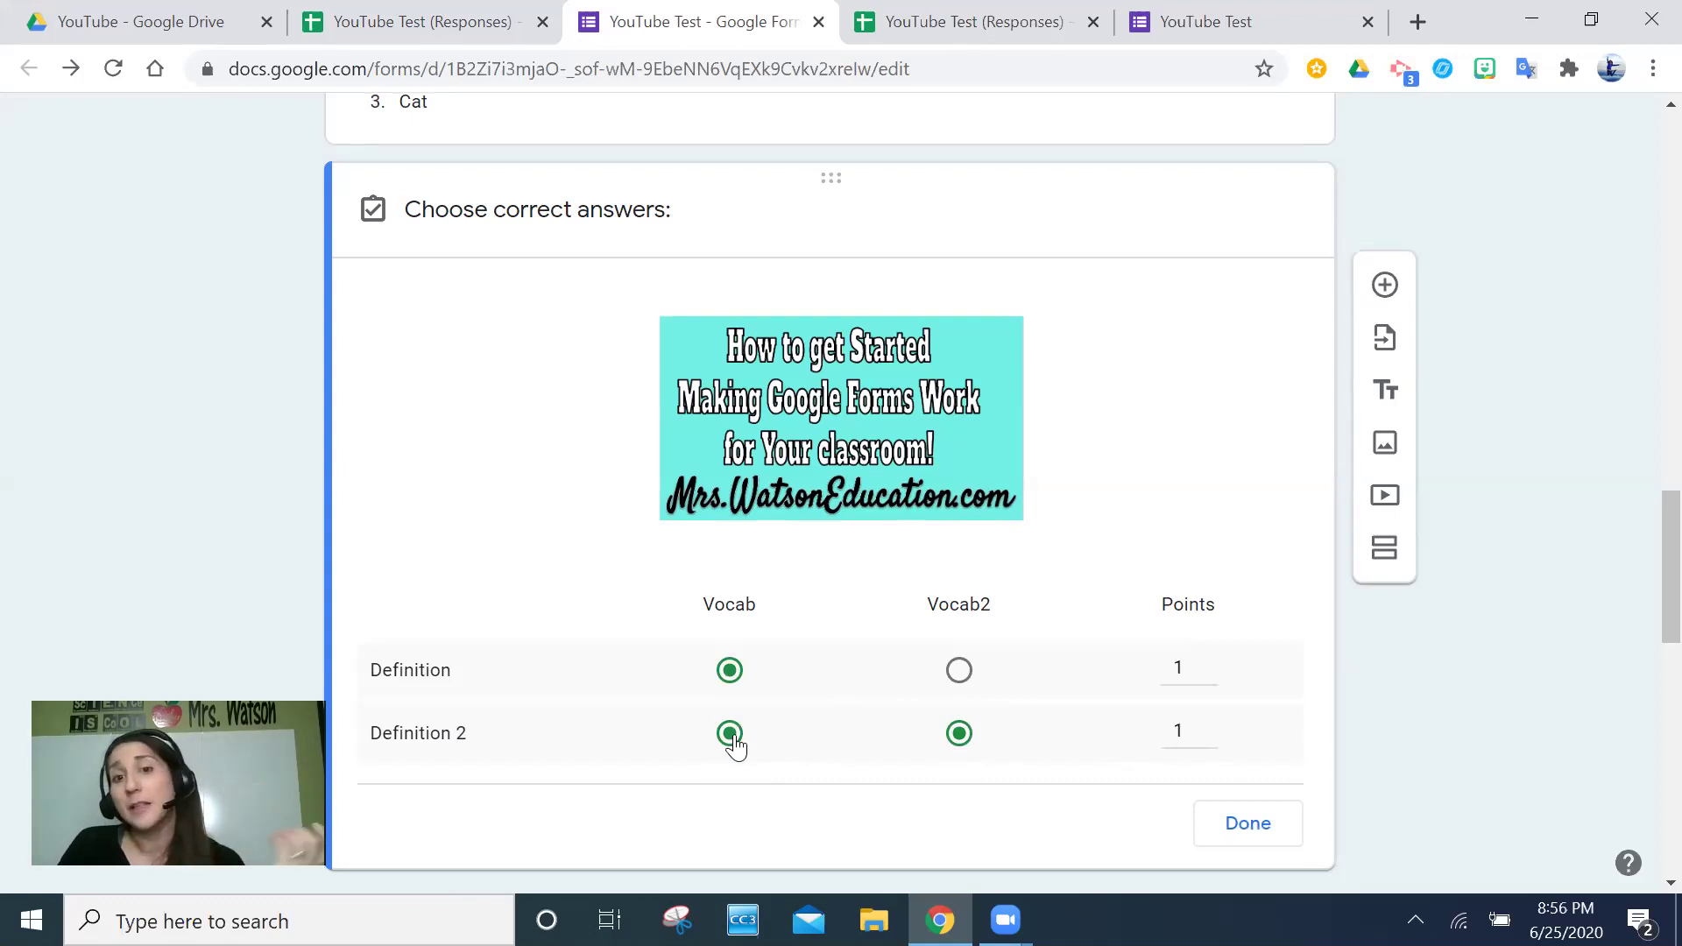
scroll(1051, 631, down, 4)
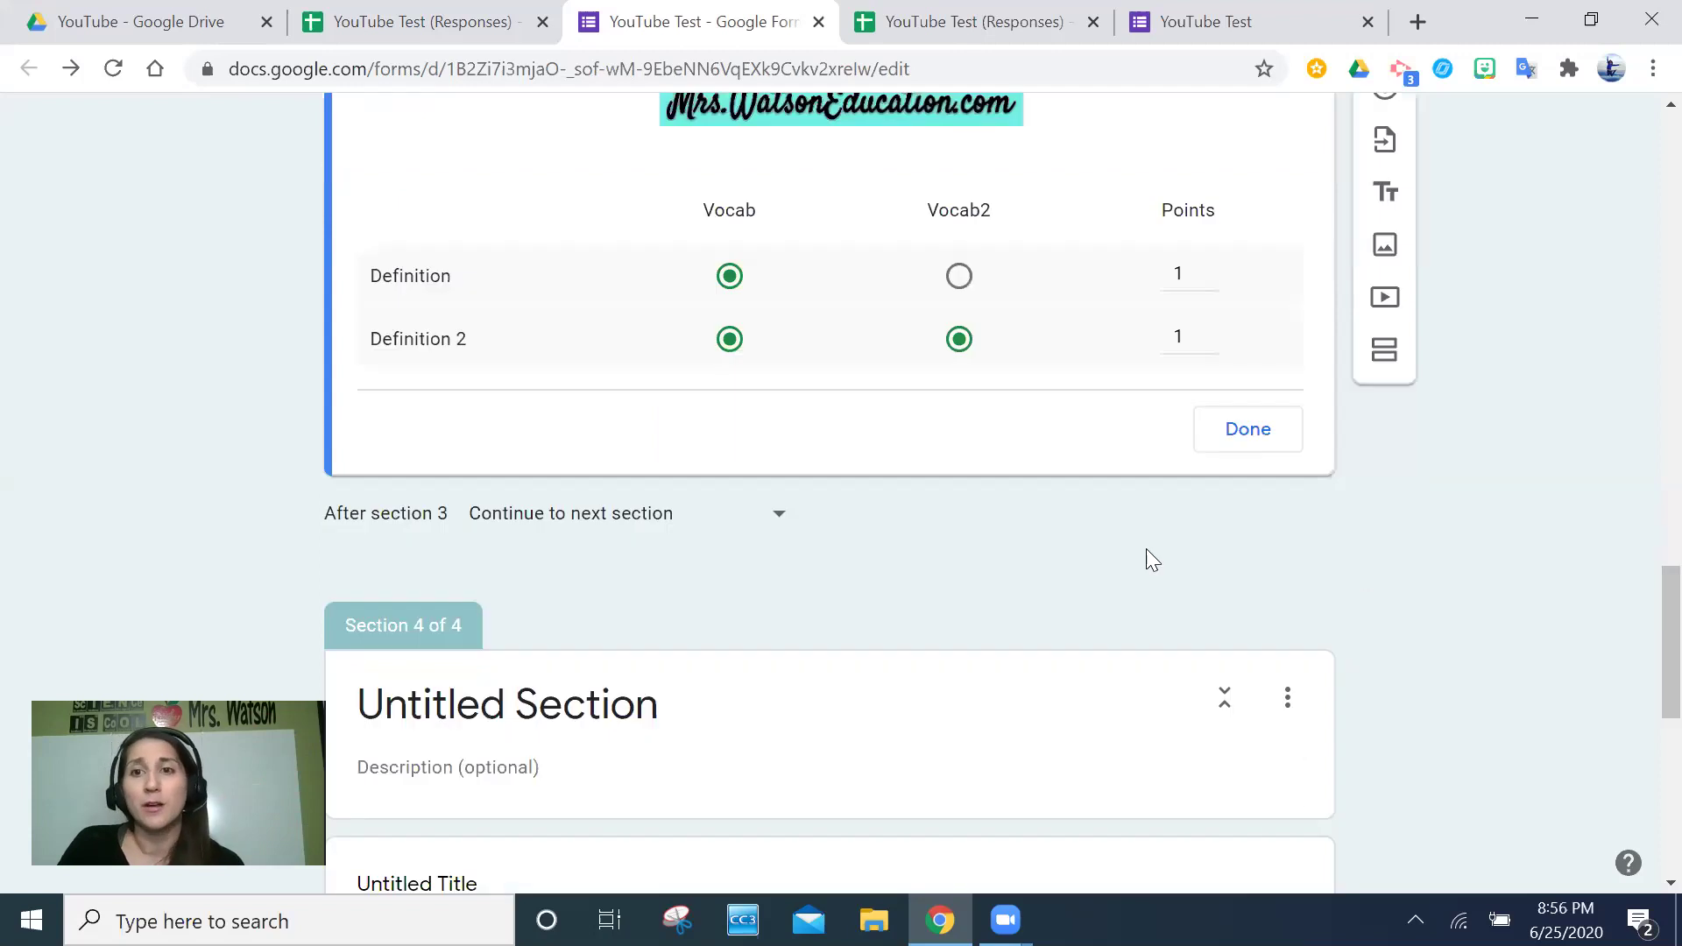
click(1244, 429)
Step: Look through the grid question and the remaining content of section 4, and return to the beginning of the form
scroll(789, 544, down, 6)
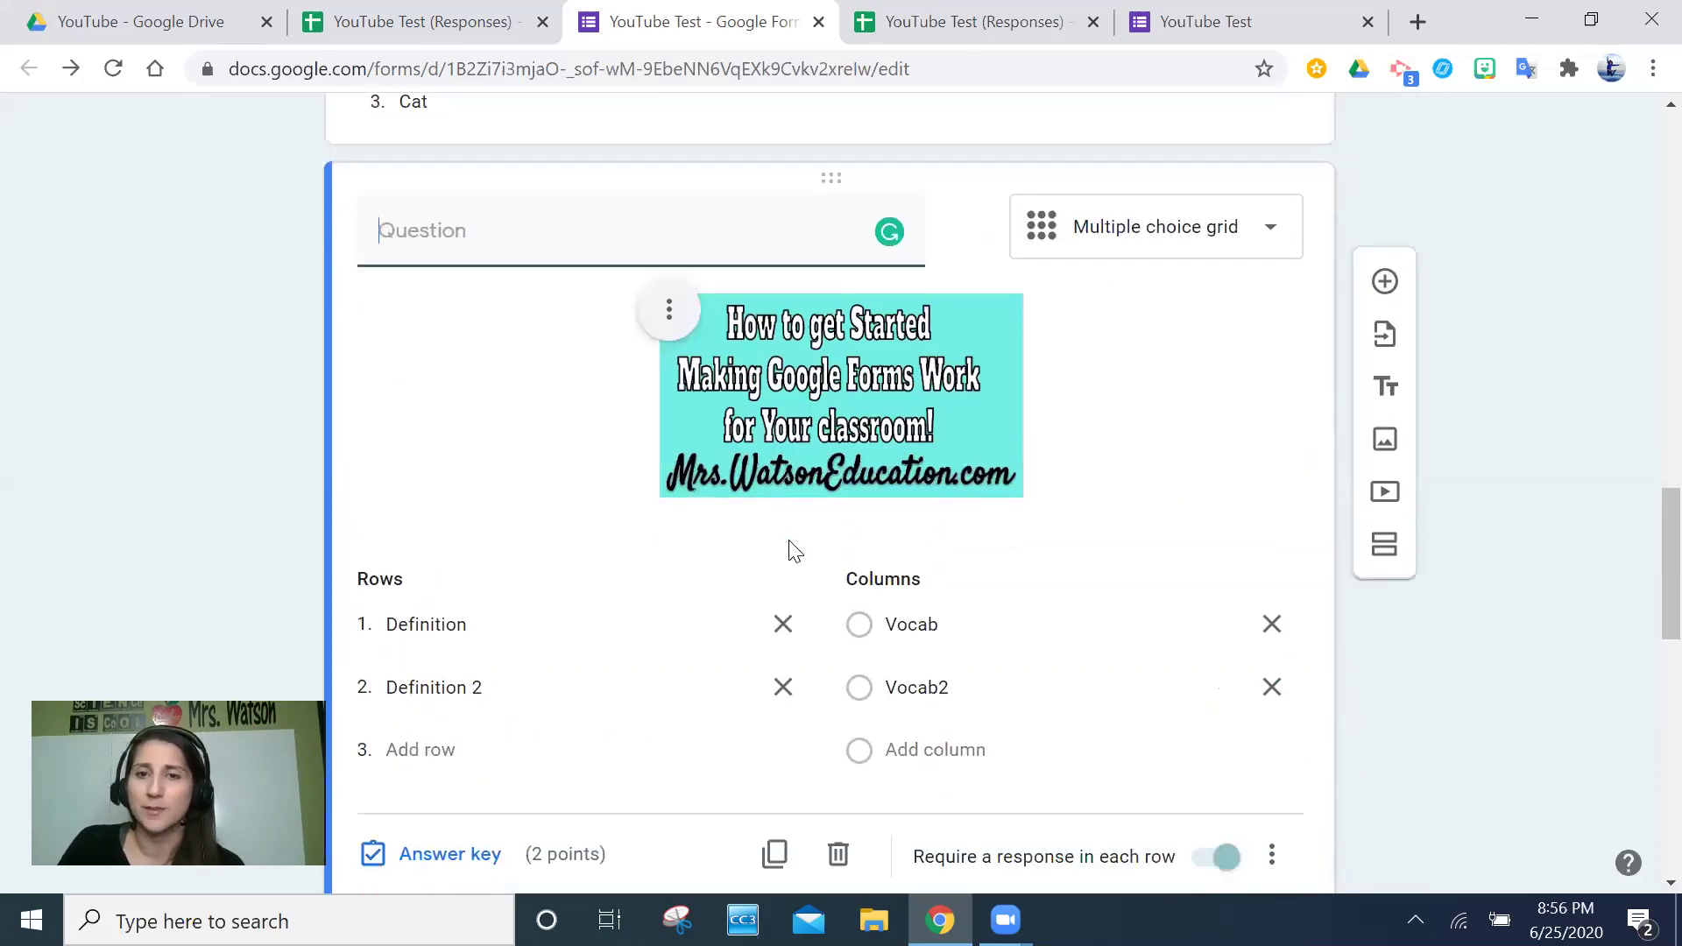
scroll(791, 540, down, 4)
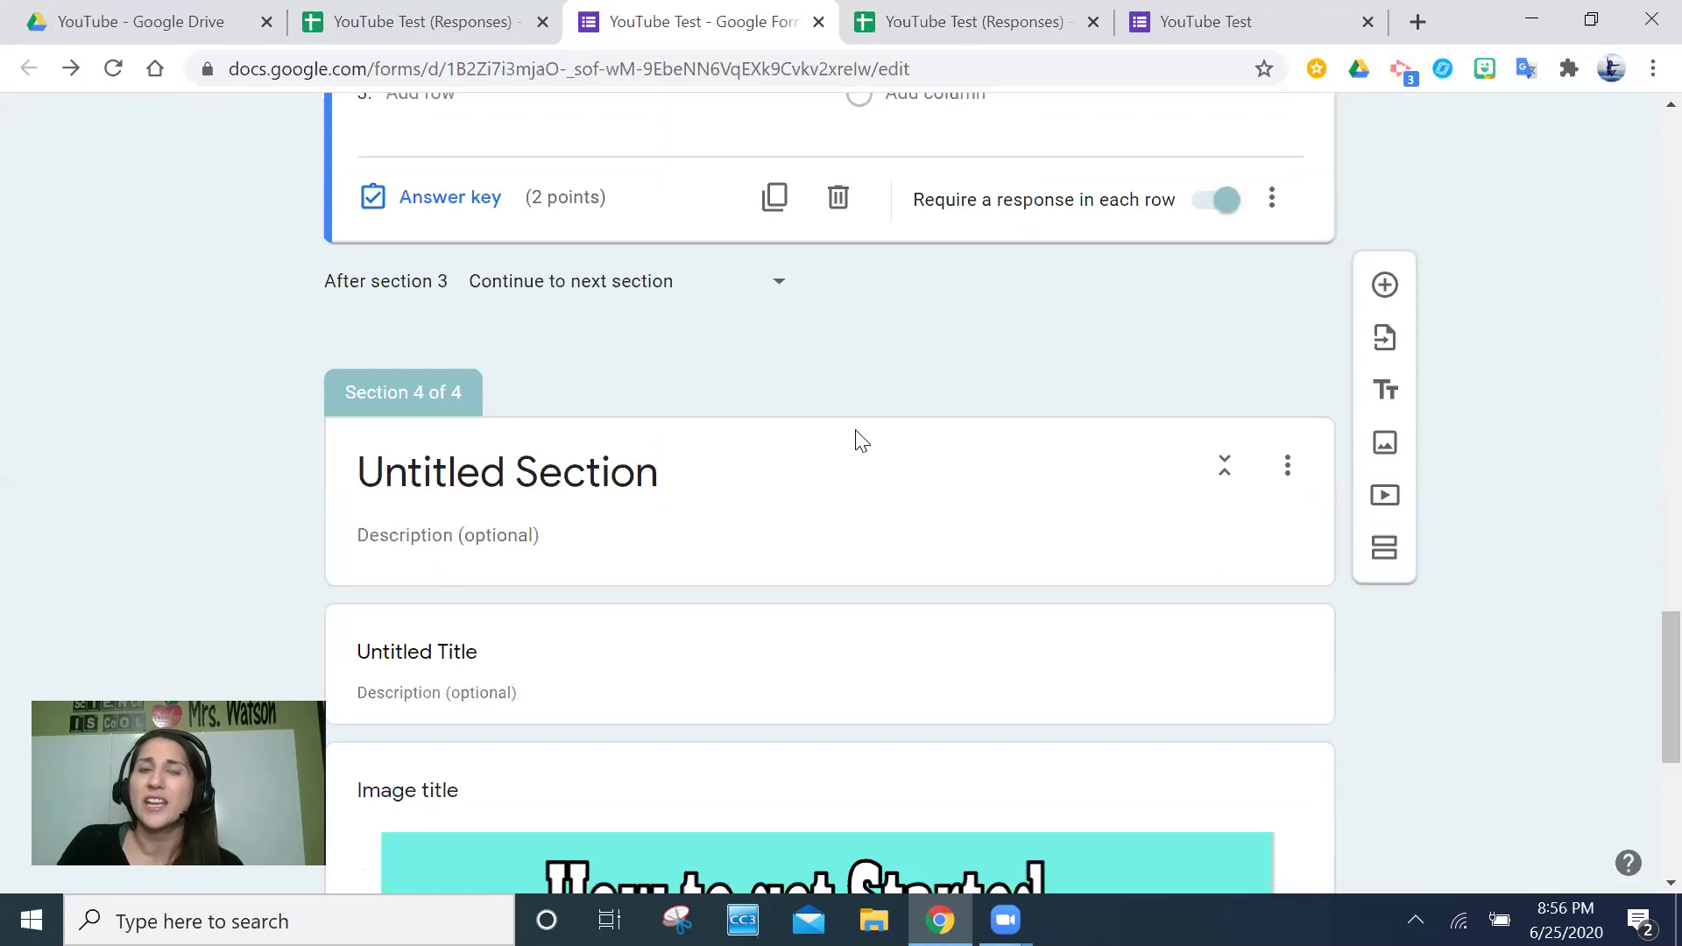
scroll(856, 438, down, 4)
scroll(855, 438, up, 4)
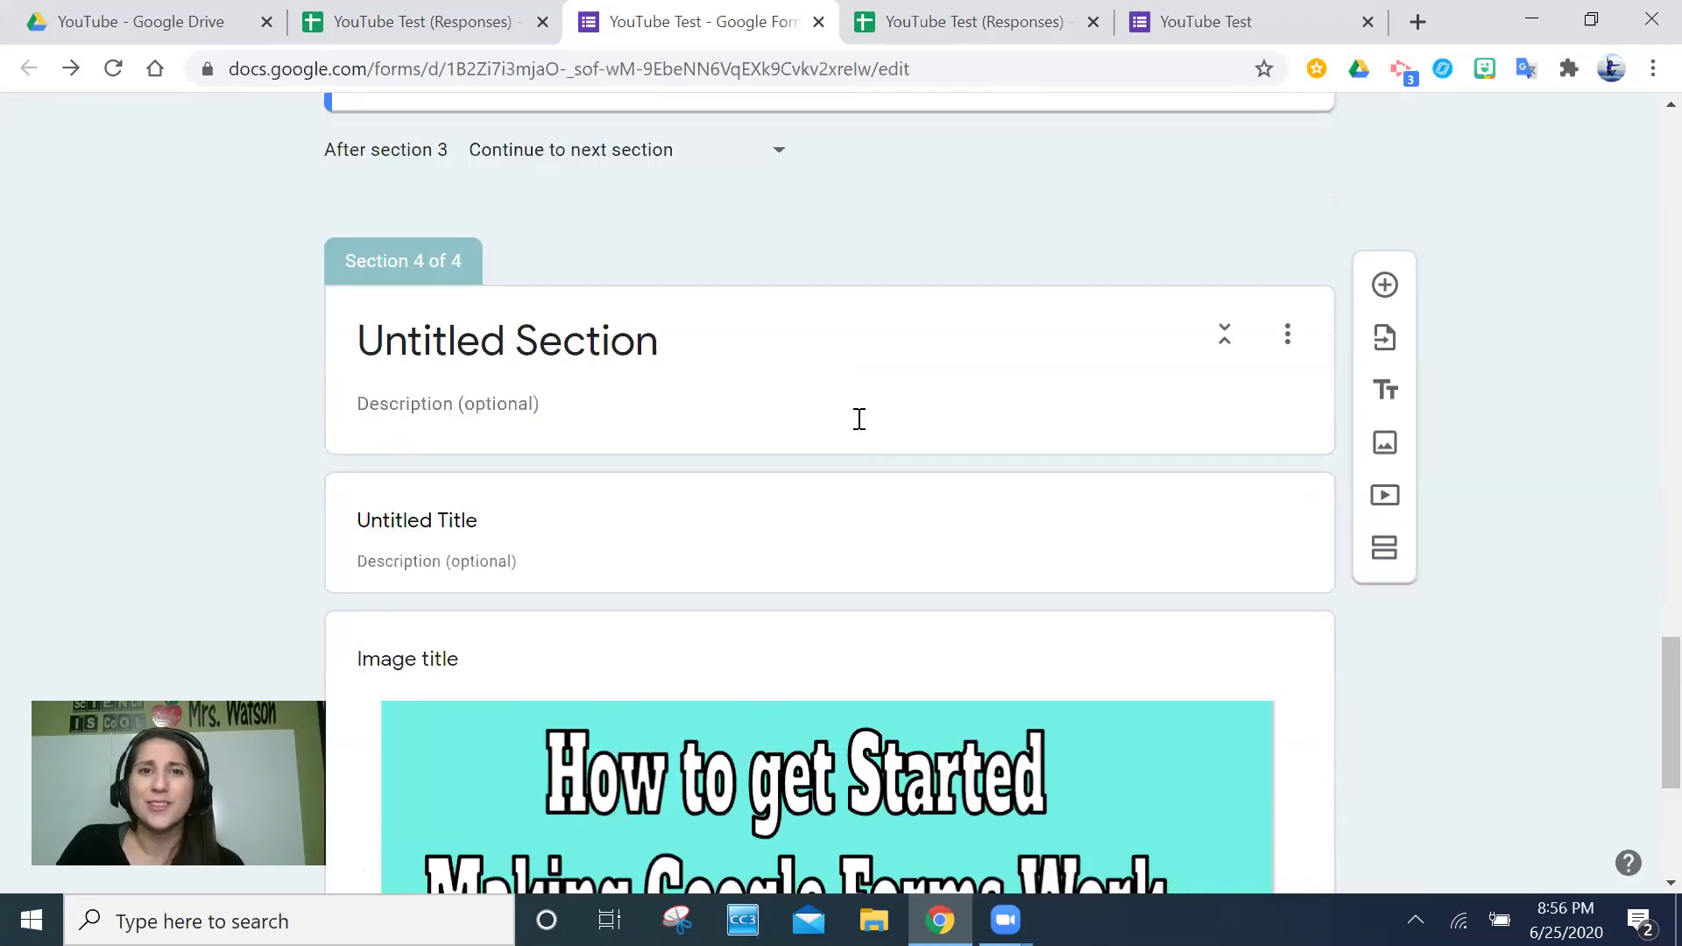
scroll(859, 420, up, 3)
scroll(858, 420, down, 9)
scroll(858, 420, up, 15)
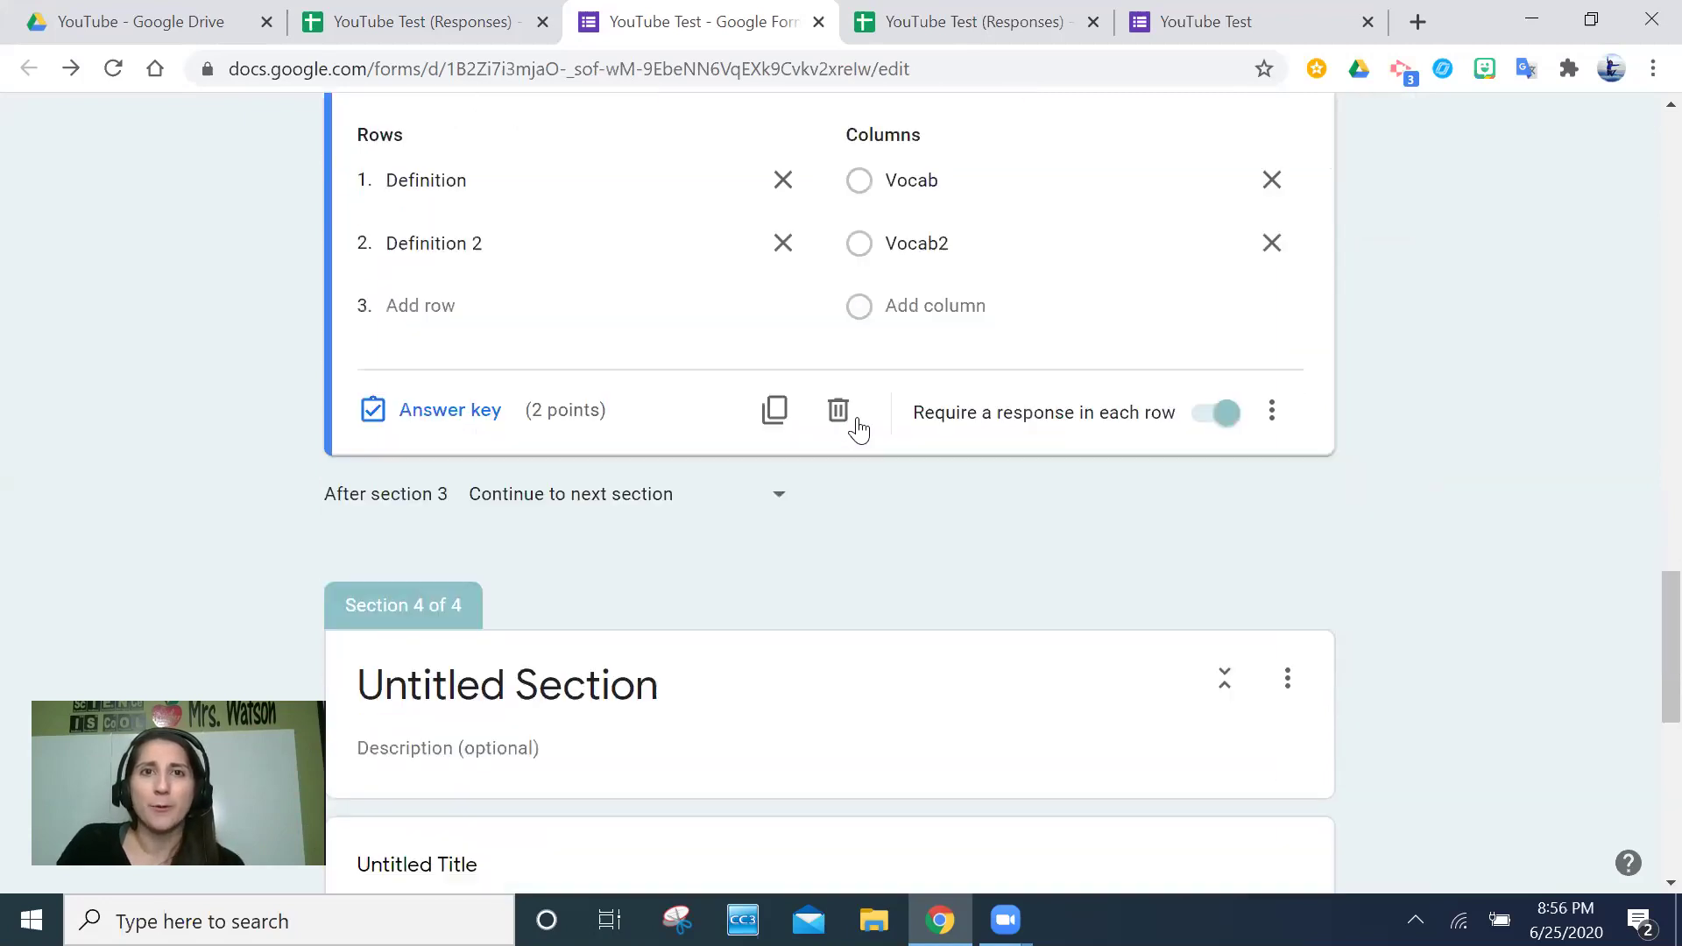
scroll(858, 420, up, 20)
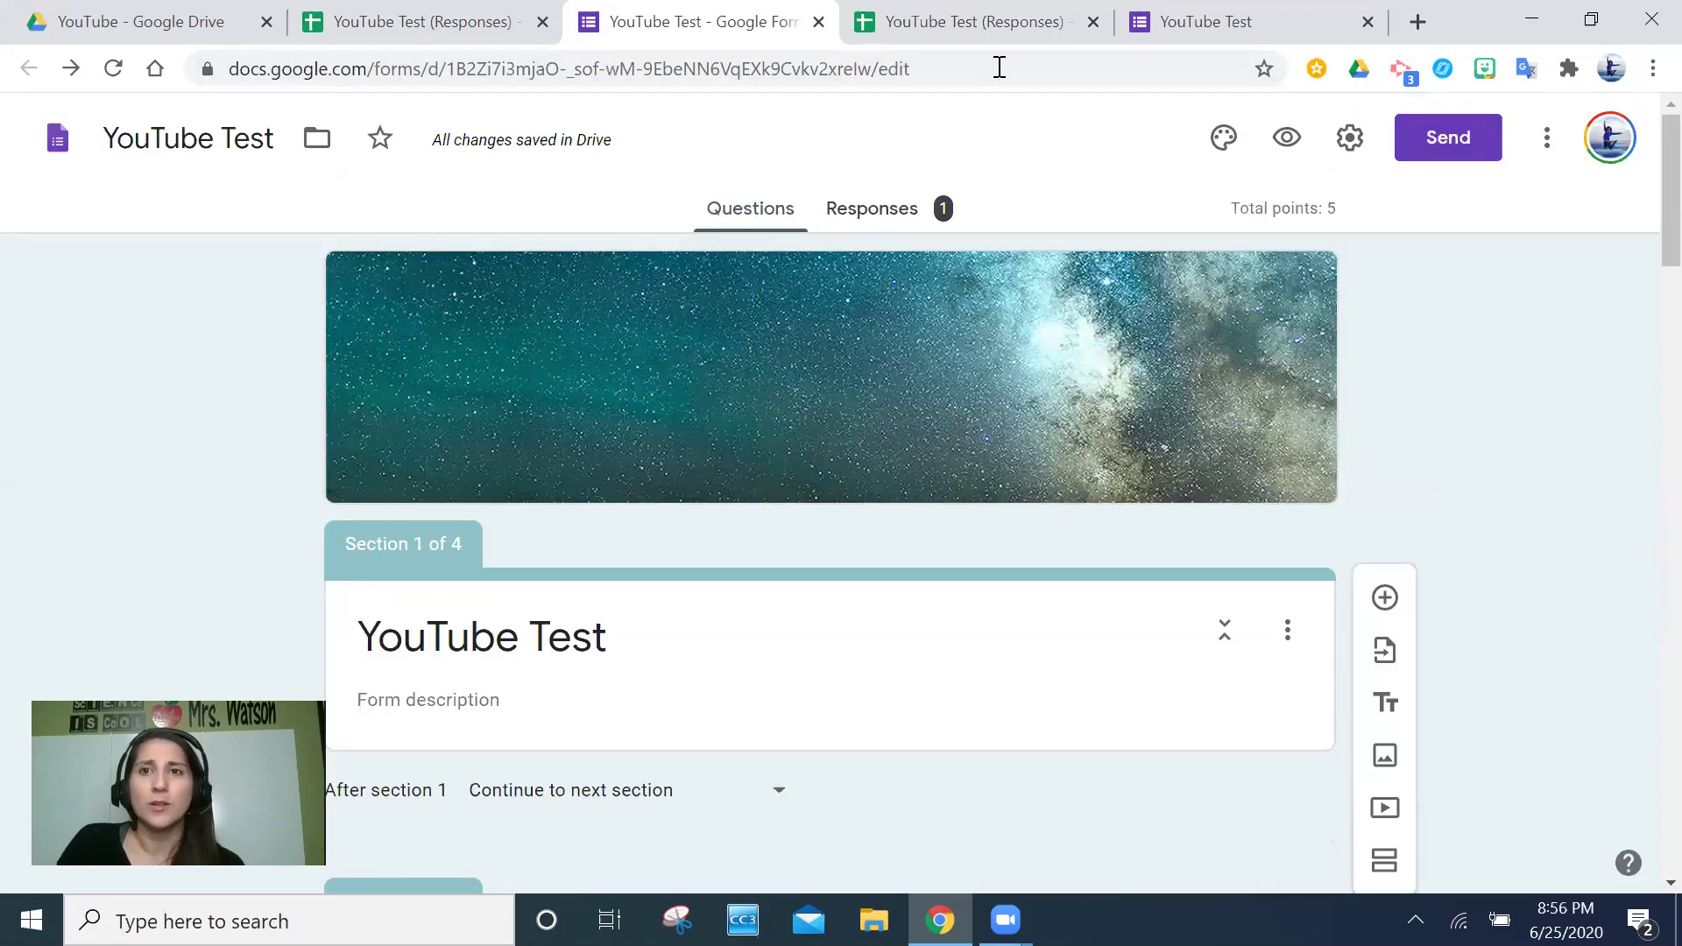
Step: Preview the form as a respondent and select its full web address
click(1287, 141)
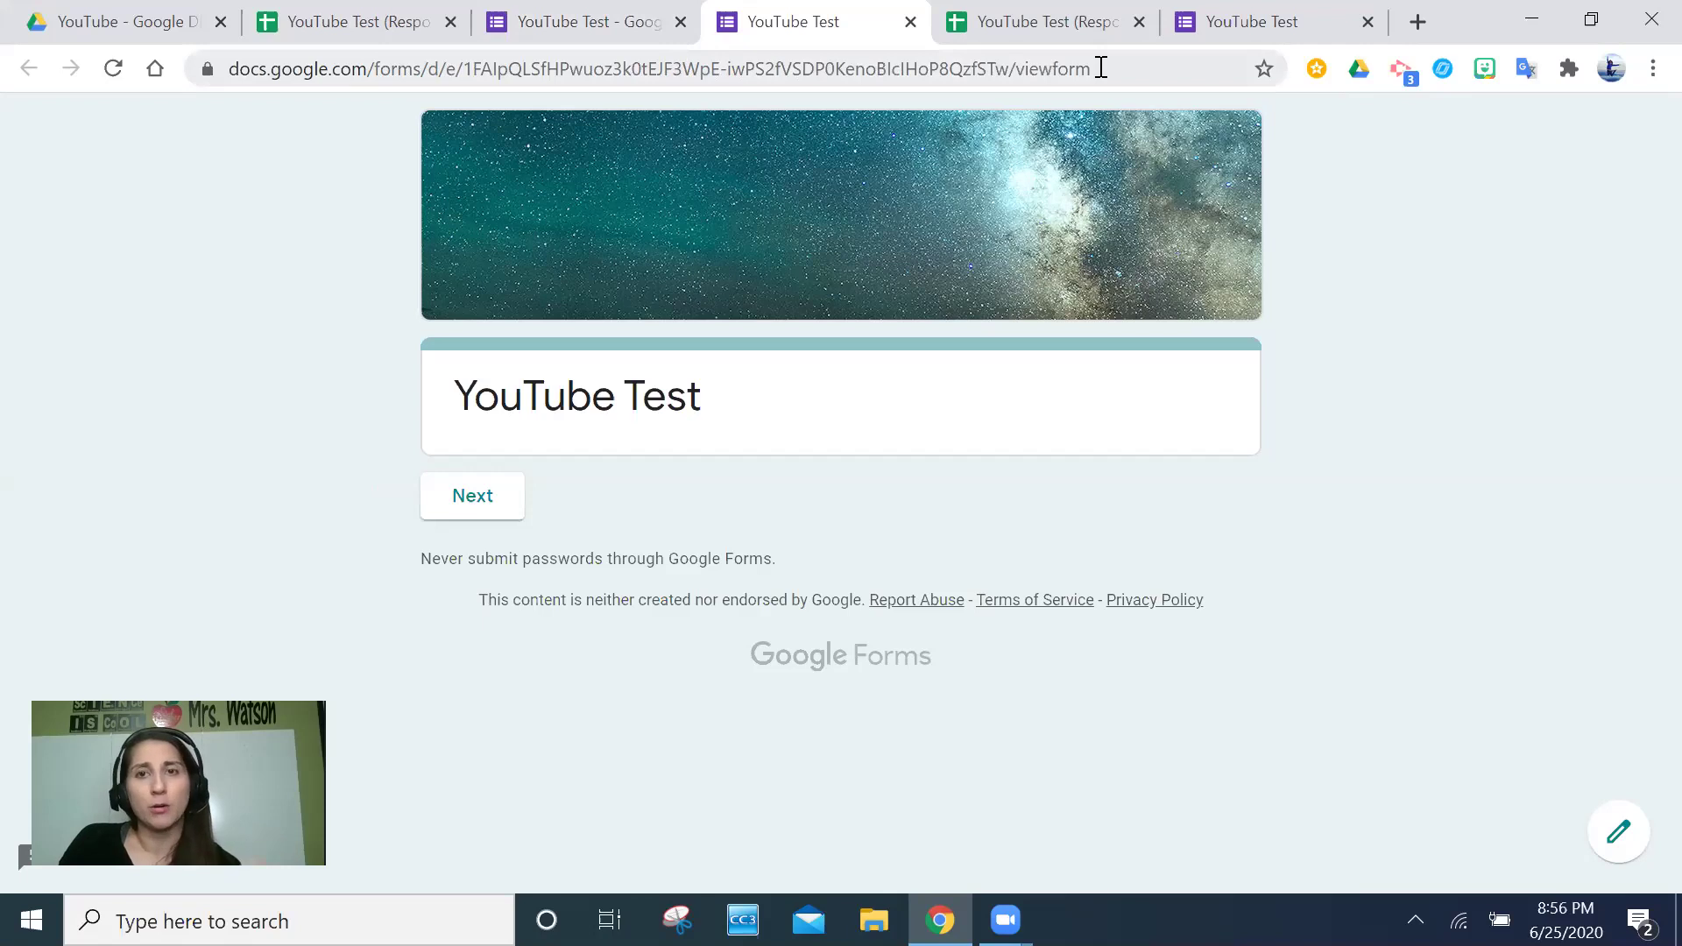
drag(1101, 68, 229, 79)
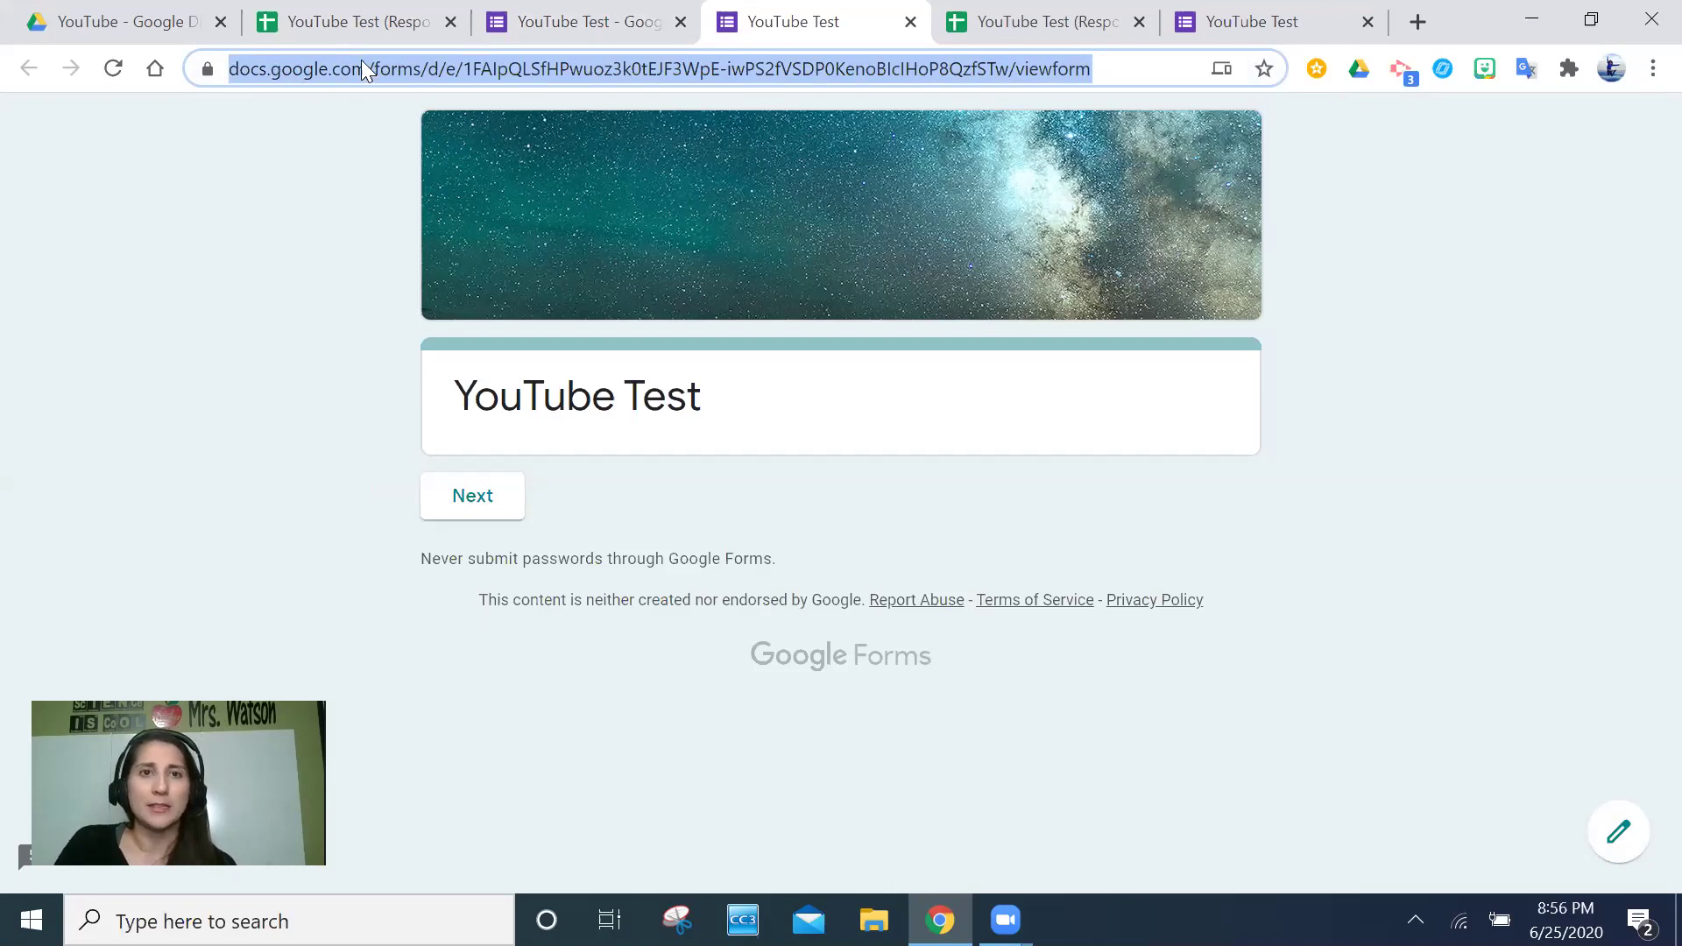
Step: Advance to the Name section of the previewed form and fill in Last with "d" and First with "a"
click(484, 508)
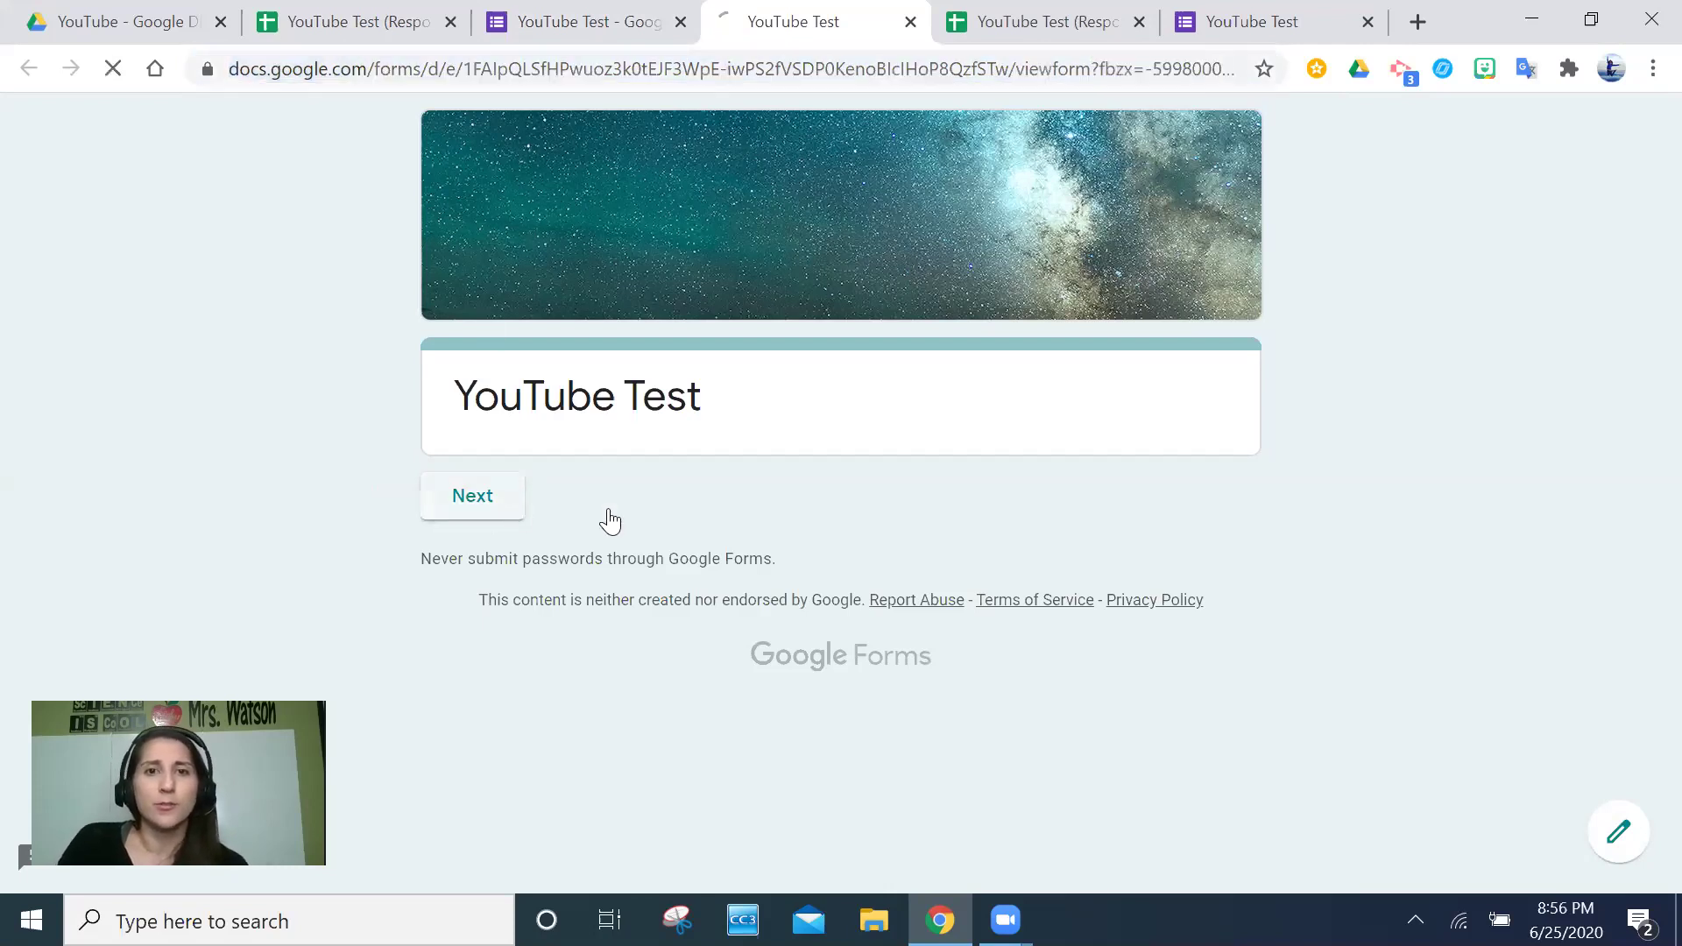
scroll(627, 613, down, 3)
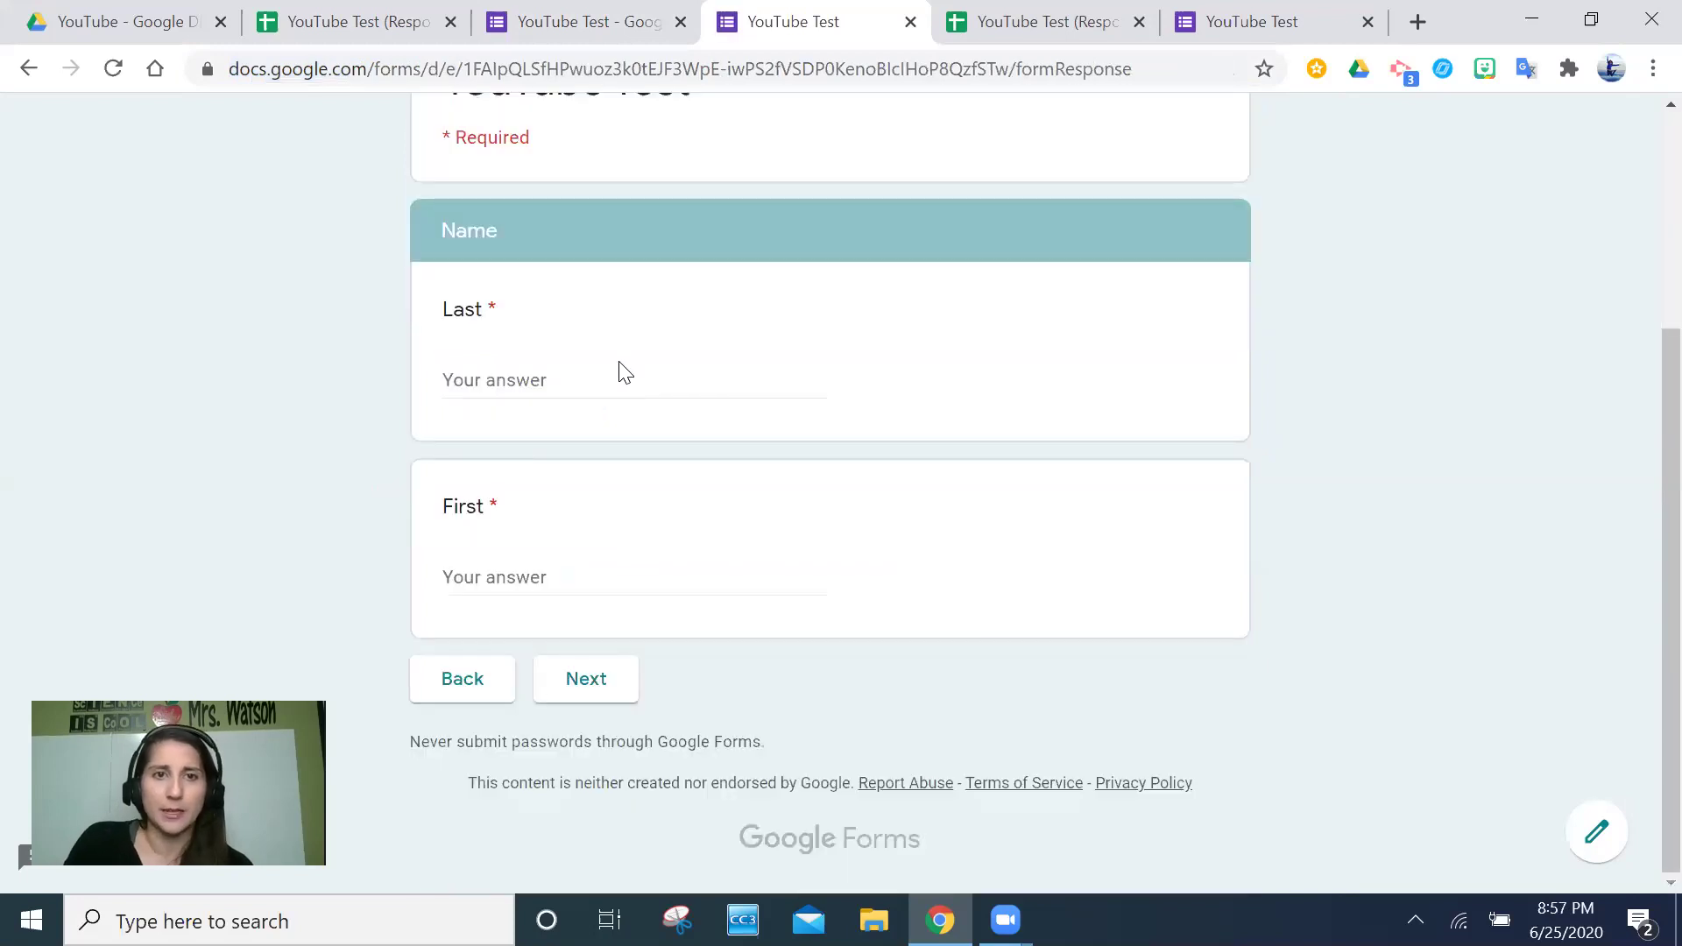
click(621, 372)
text(d)
click(591, 574)
text(a)
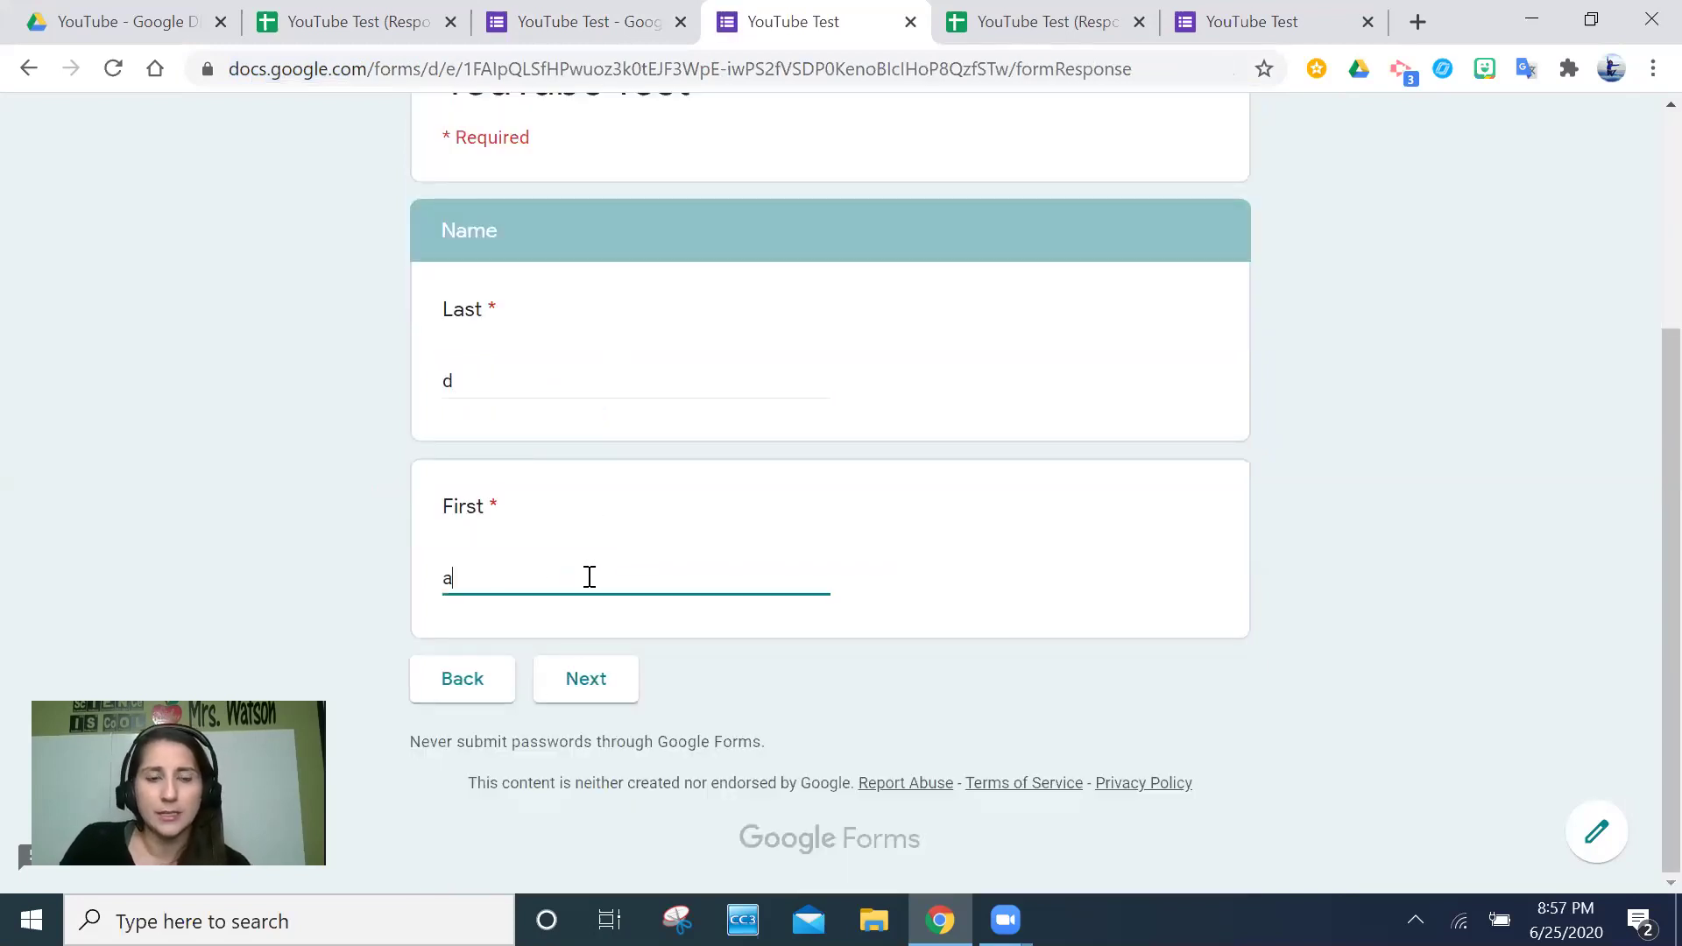
Step: Advance to the Questions! section of the previewed form and answer Test 1 with Cat
click(585, 680)
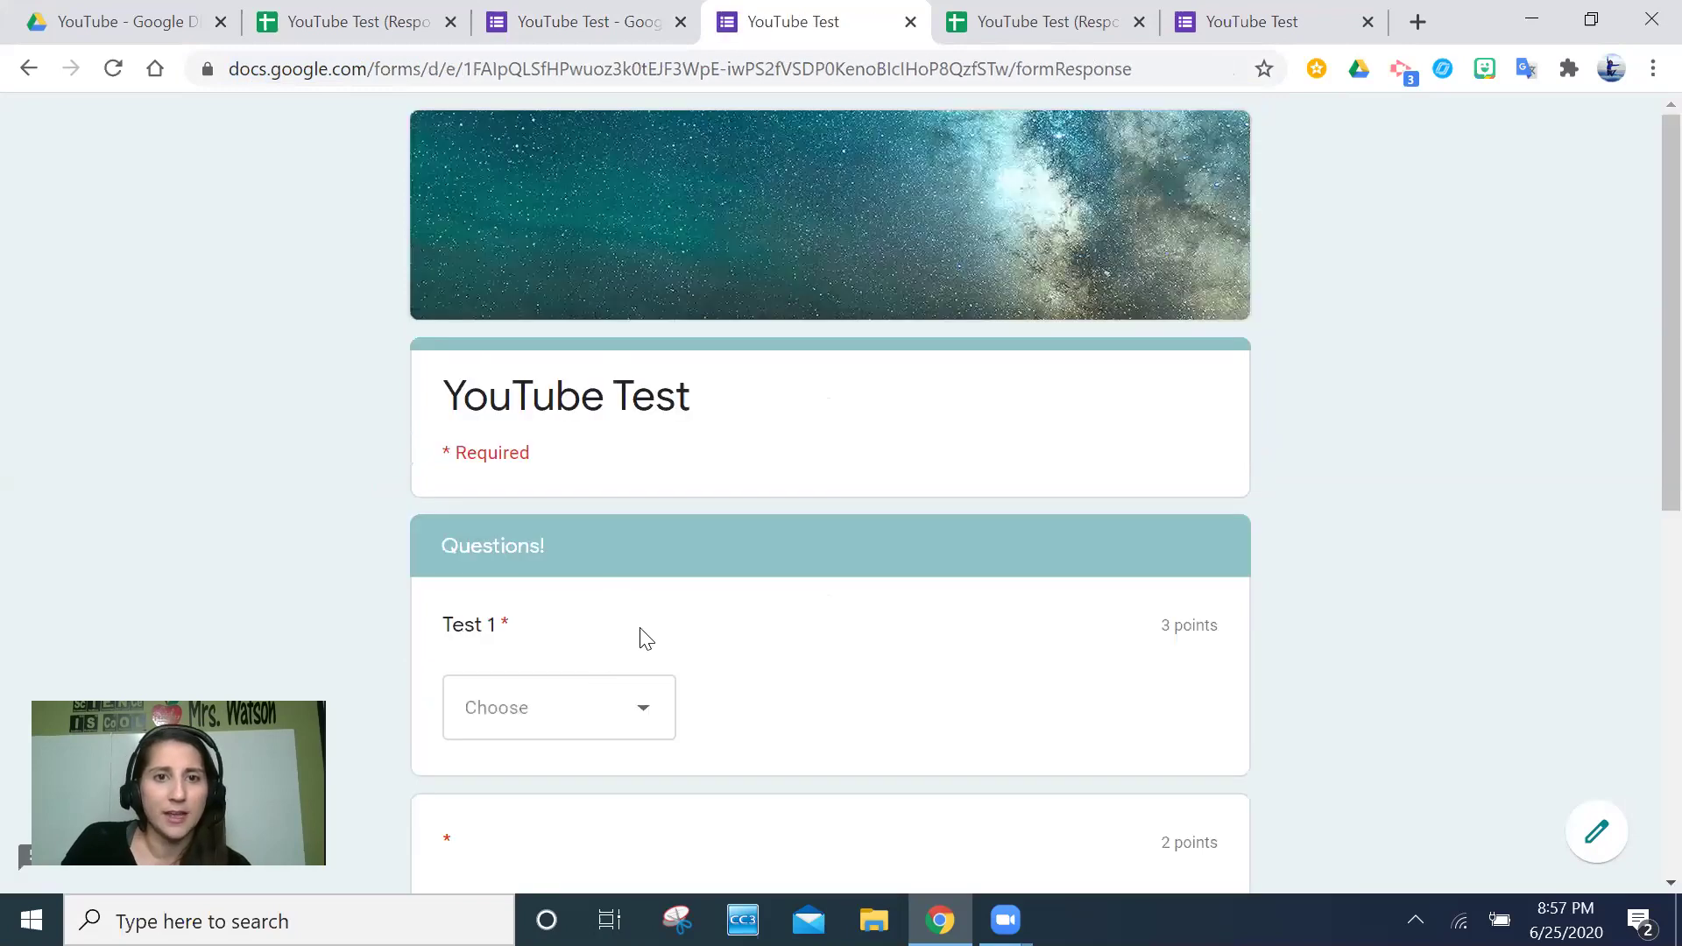
scroll(639, 639, down, 2)
click(640, 599)
click(561, 787)
scroll(954, 570, down, 1)
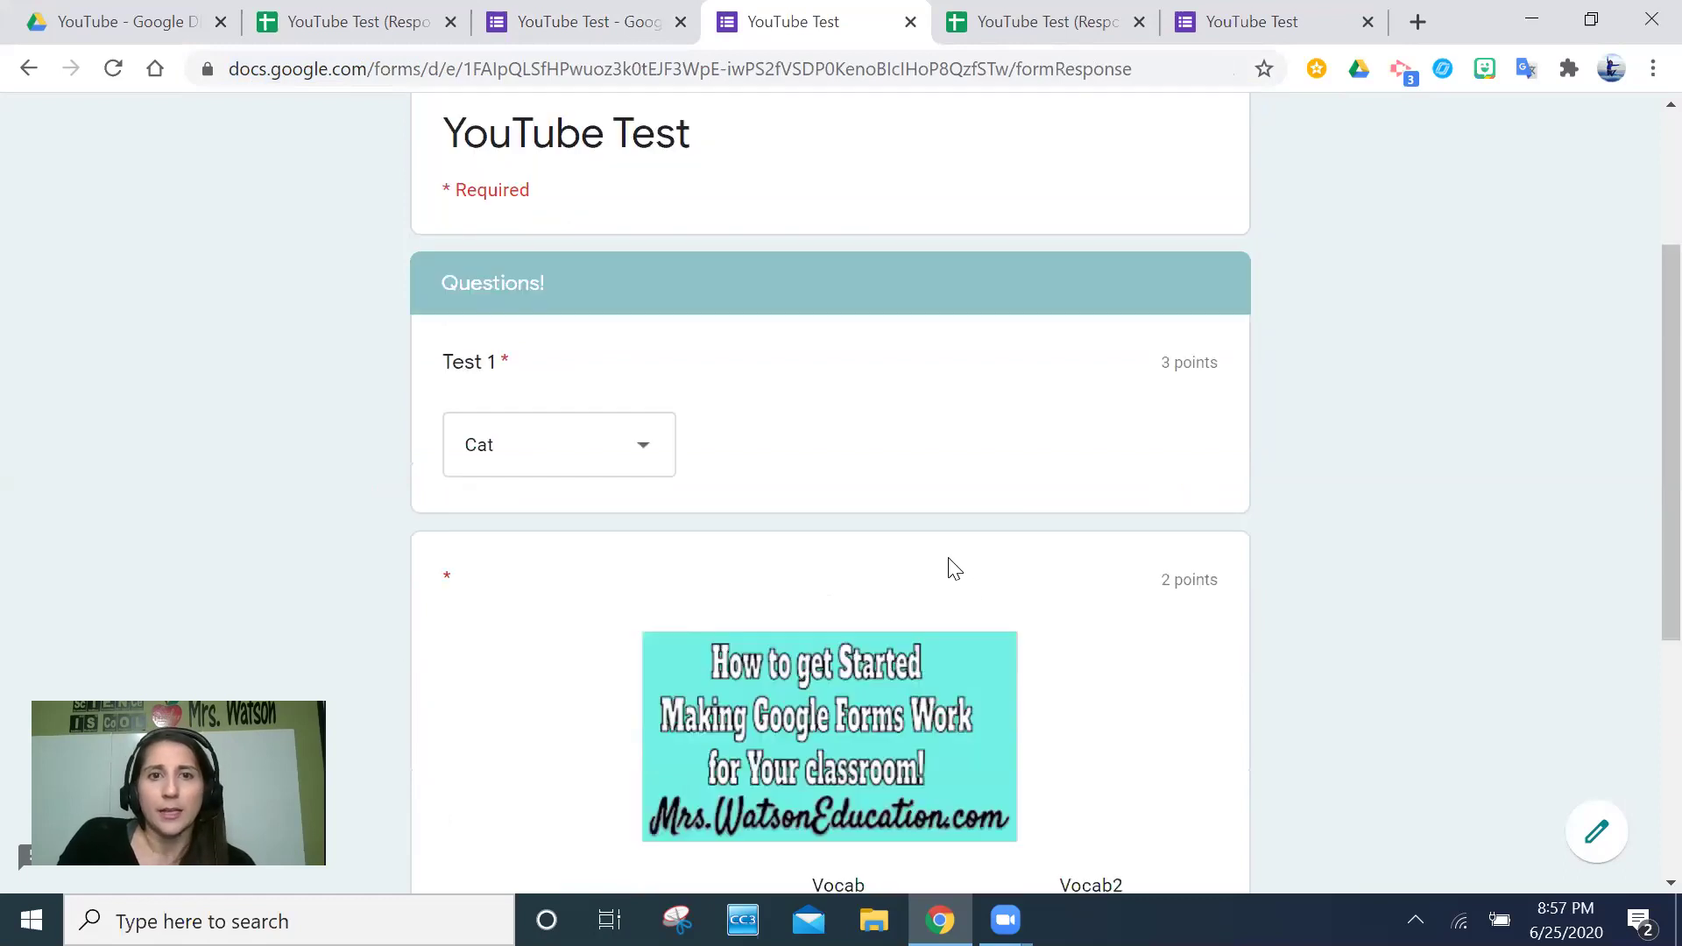
Step: Answer the grid question with Vocab2 for both Definition and Definition 2
scroll(954, 569, down, 3)
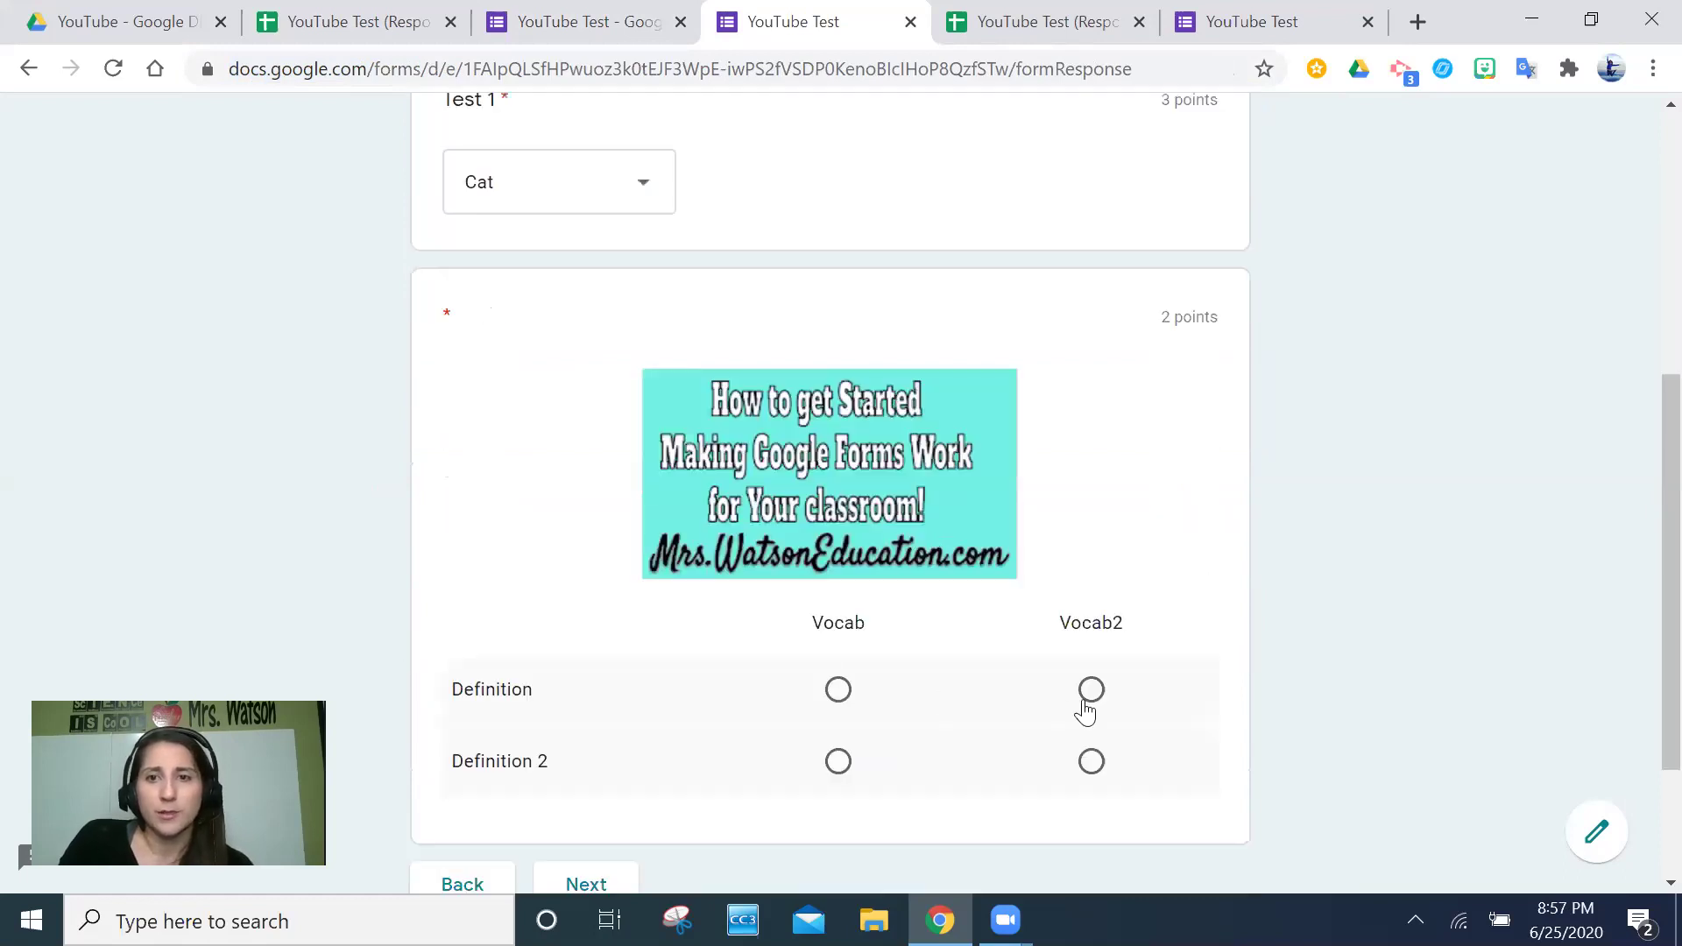
click(1086, 694)
click(1092, 761)
scroll(1063, 613, down, 2)
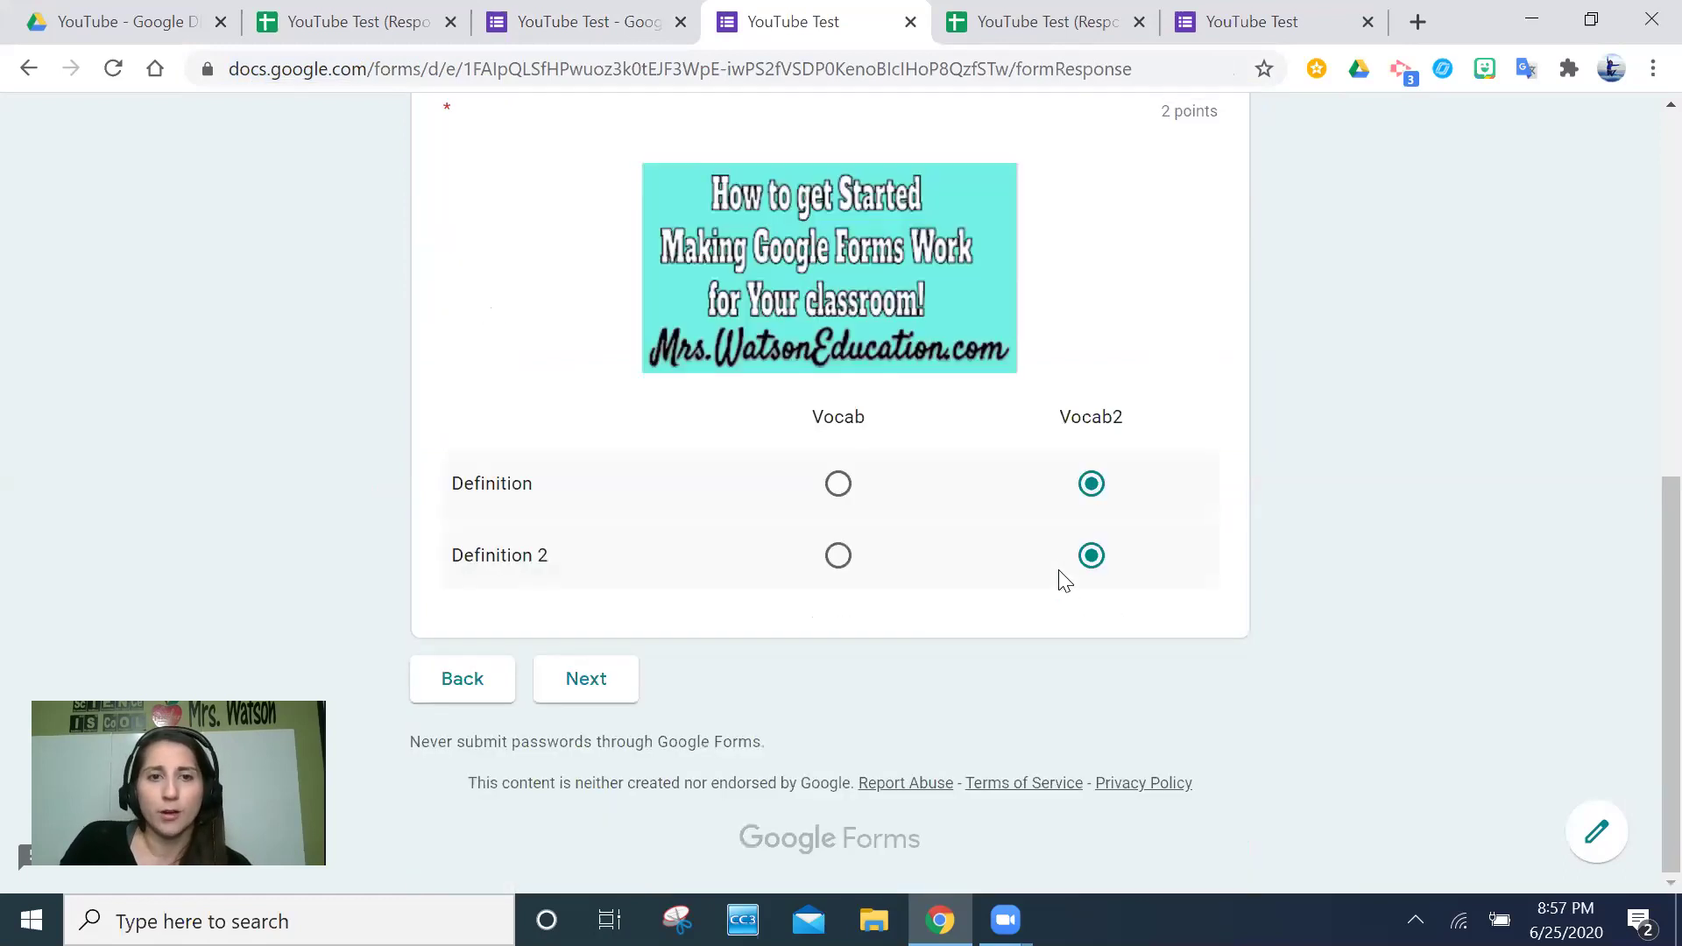
Step: Advance to the final untitled section, look over its title and image, and submit the response
click(604, 692)
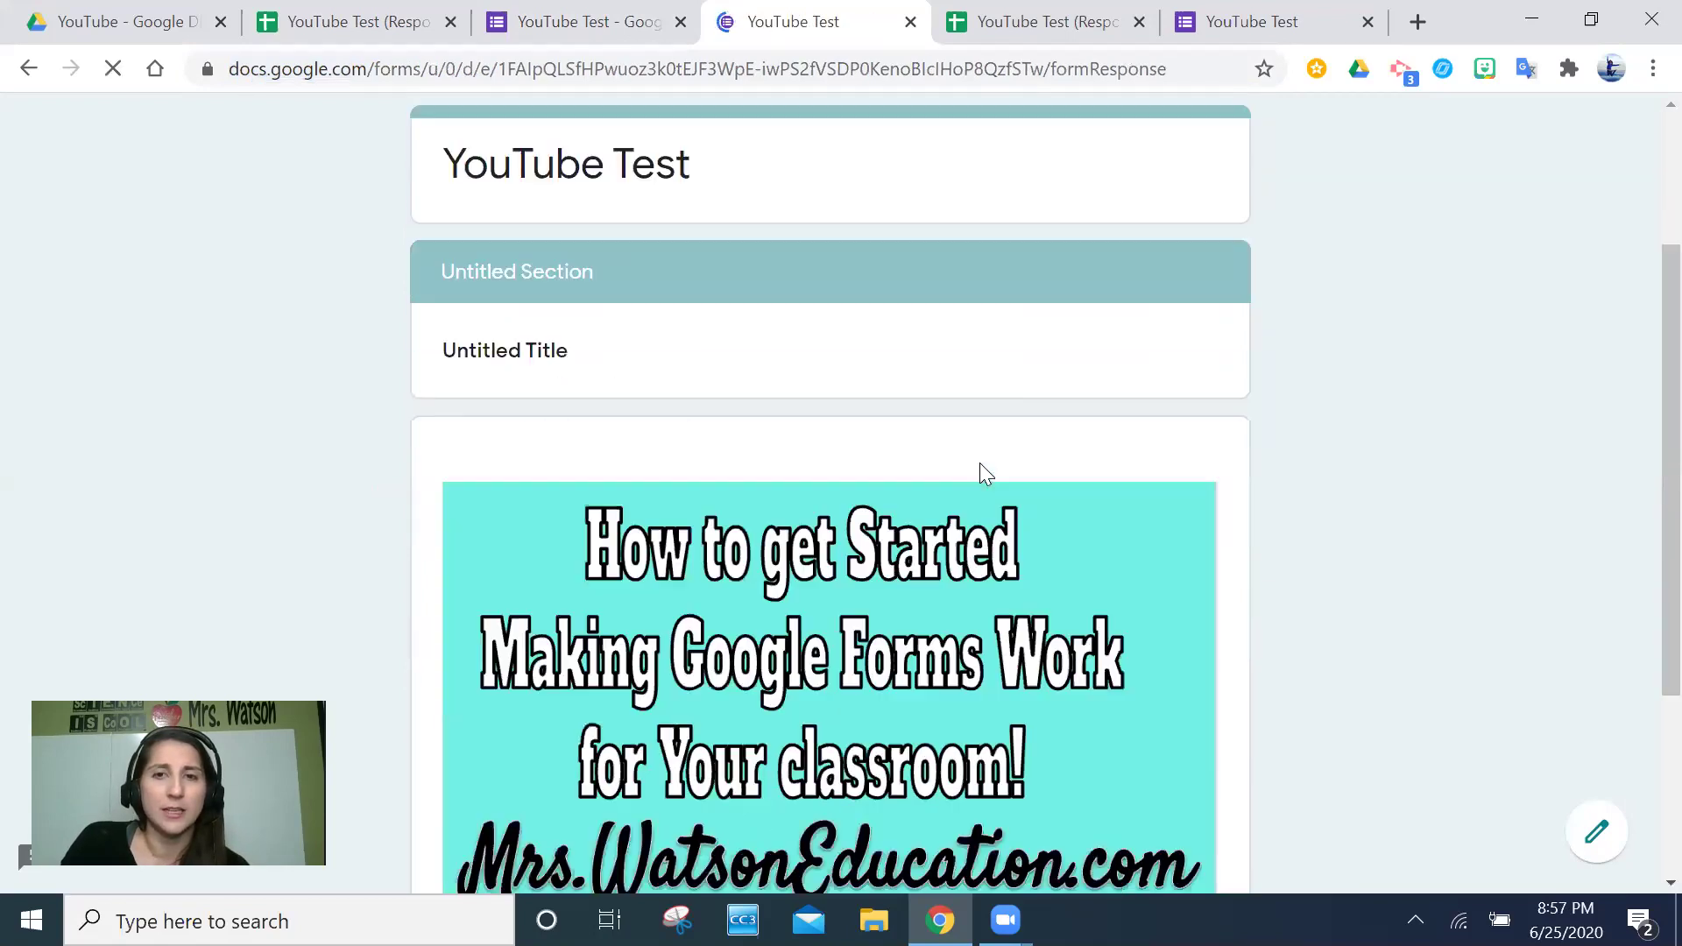
scroll(980, 463, down, 3)
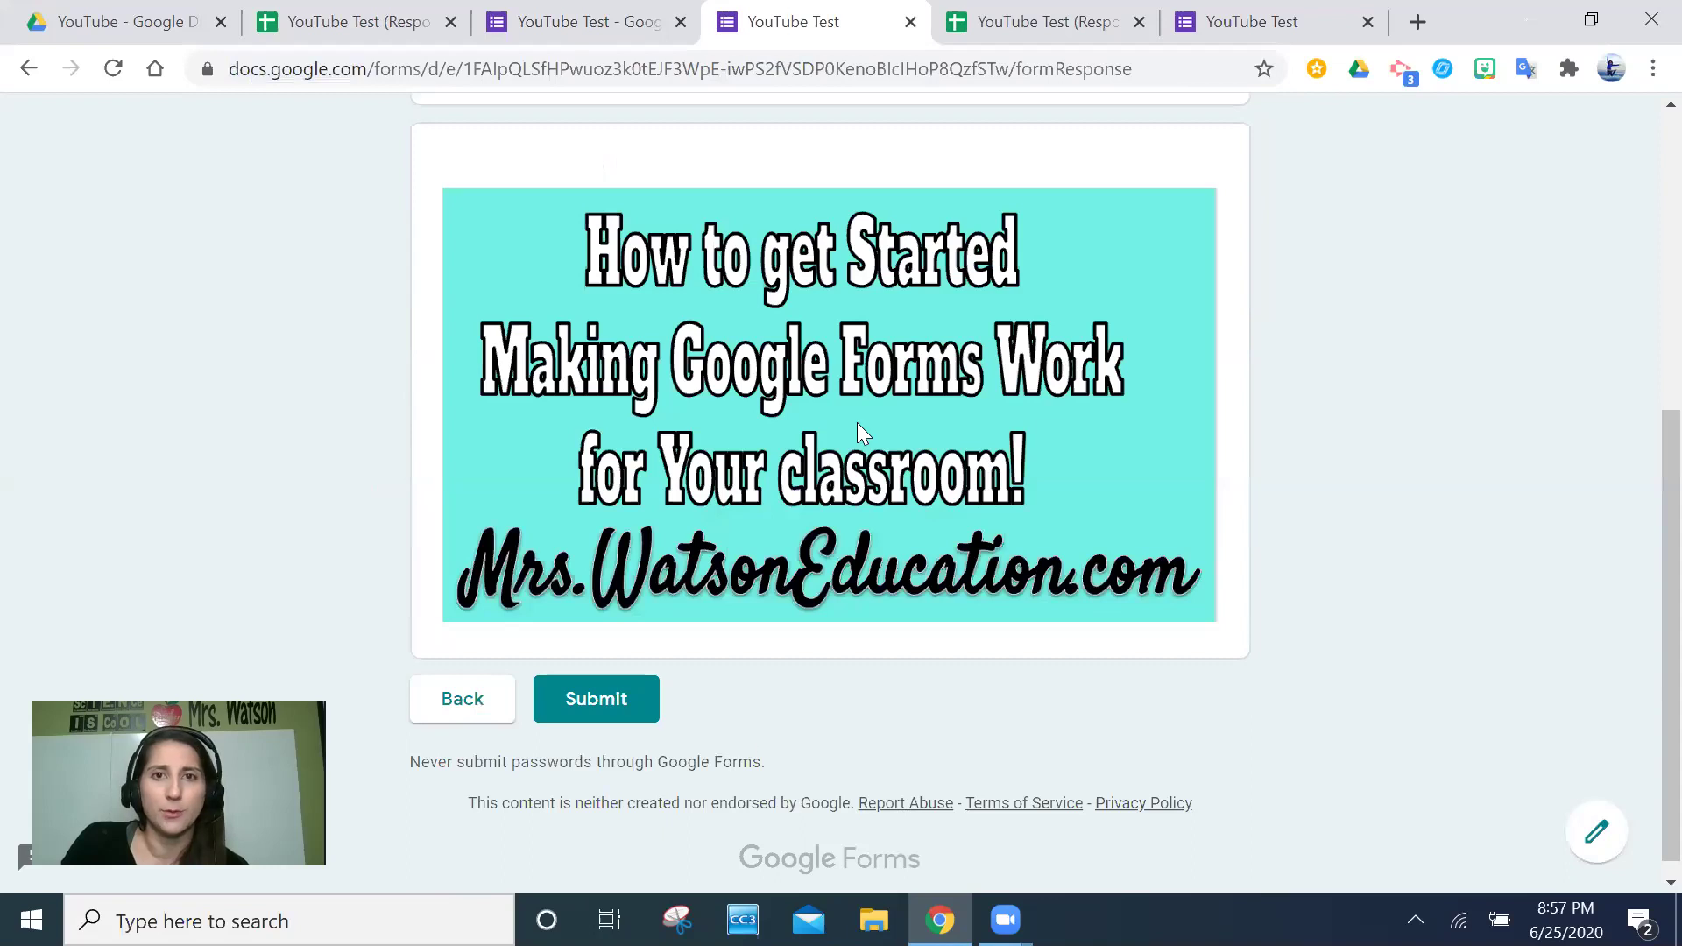
scroll(824, 455, up, 6)
scroll(790, 496, down, 6)
click(595, 685)
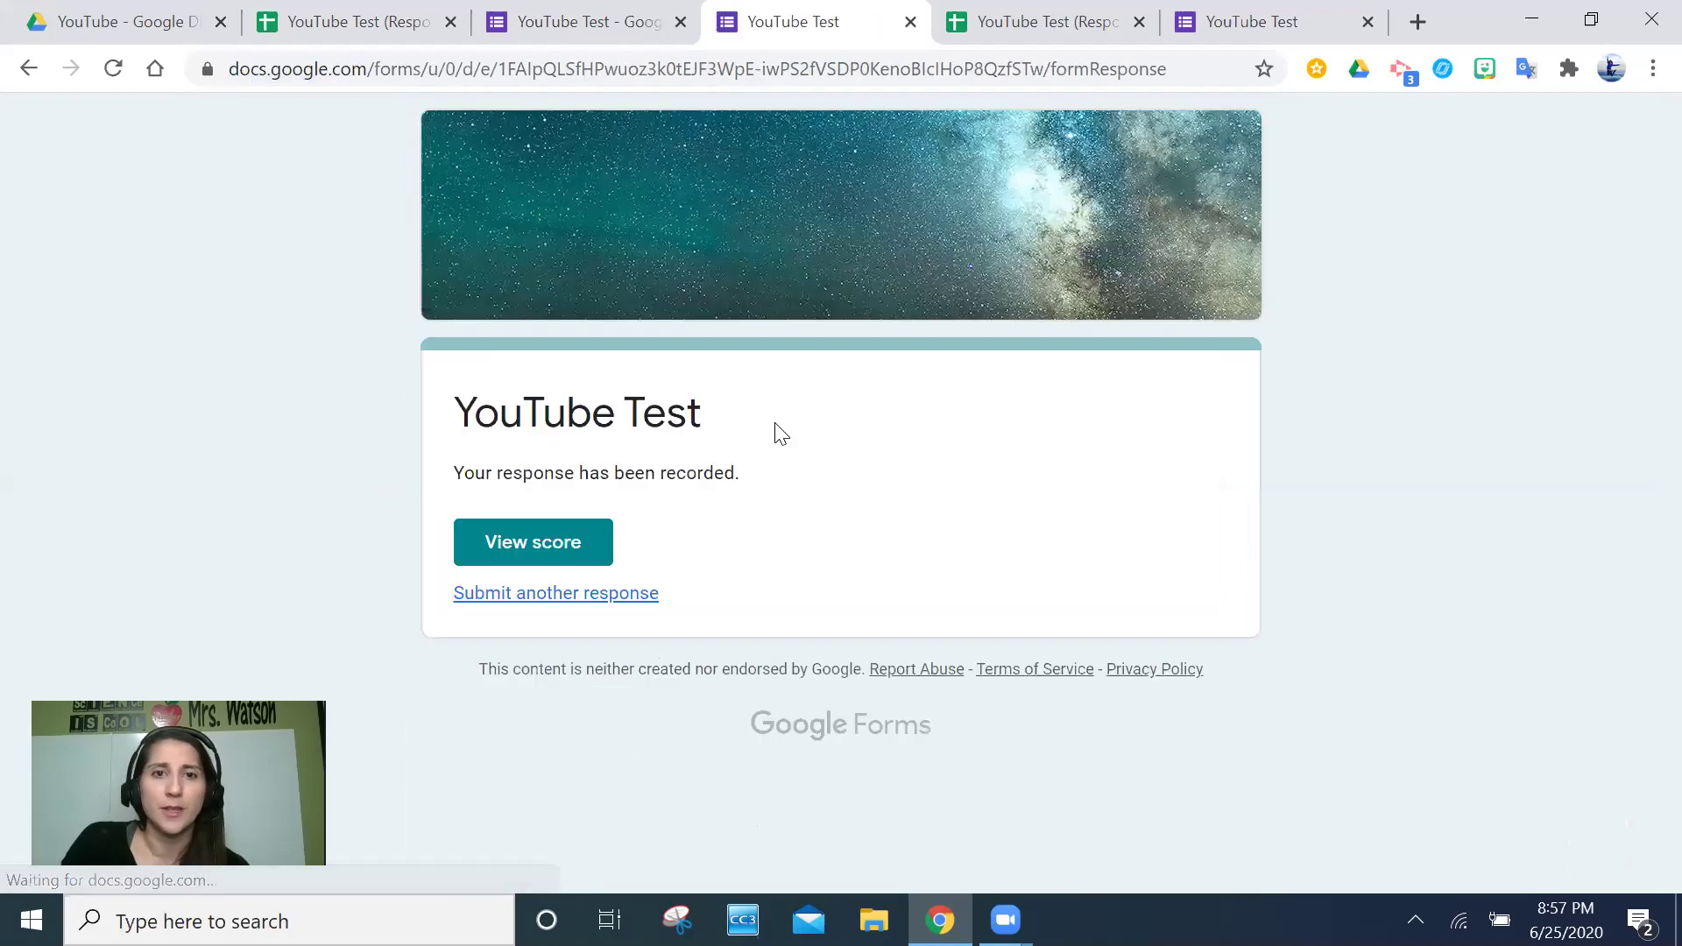
Step: View the score of the submitted response and review the marked answers for Test 1 and the grid question
click(574, 547)
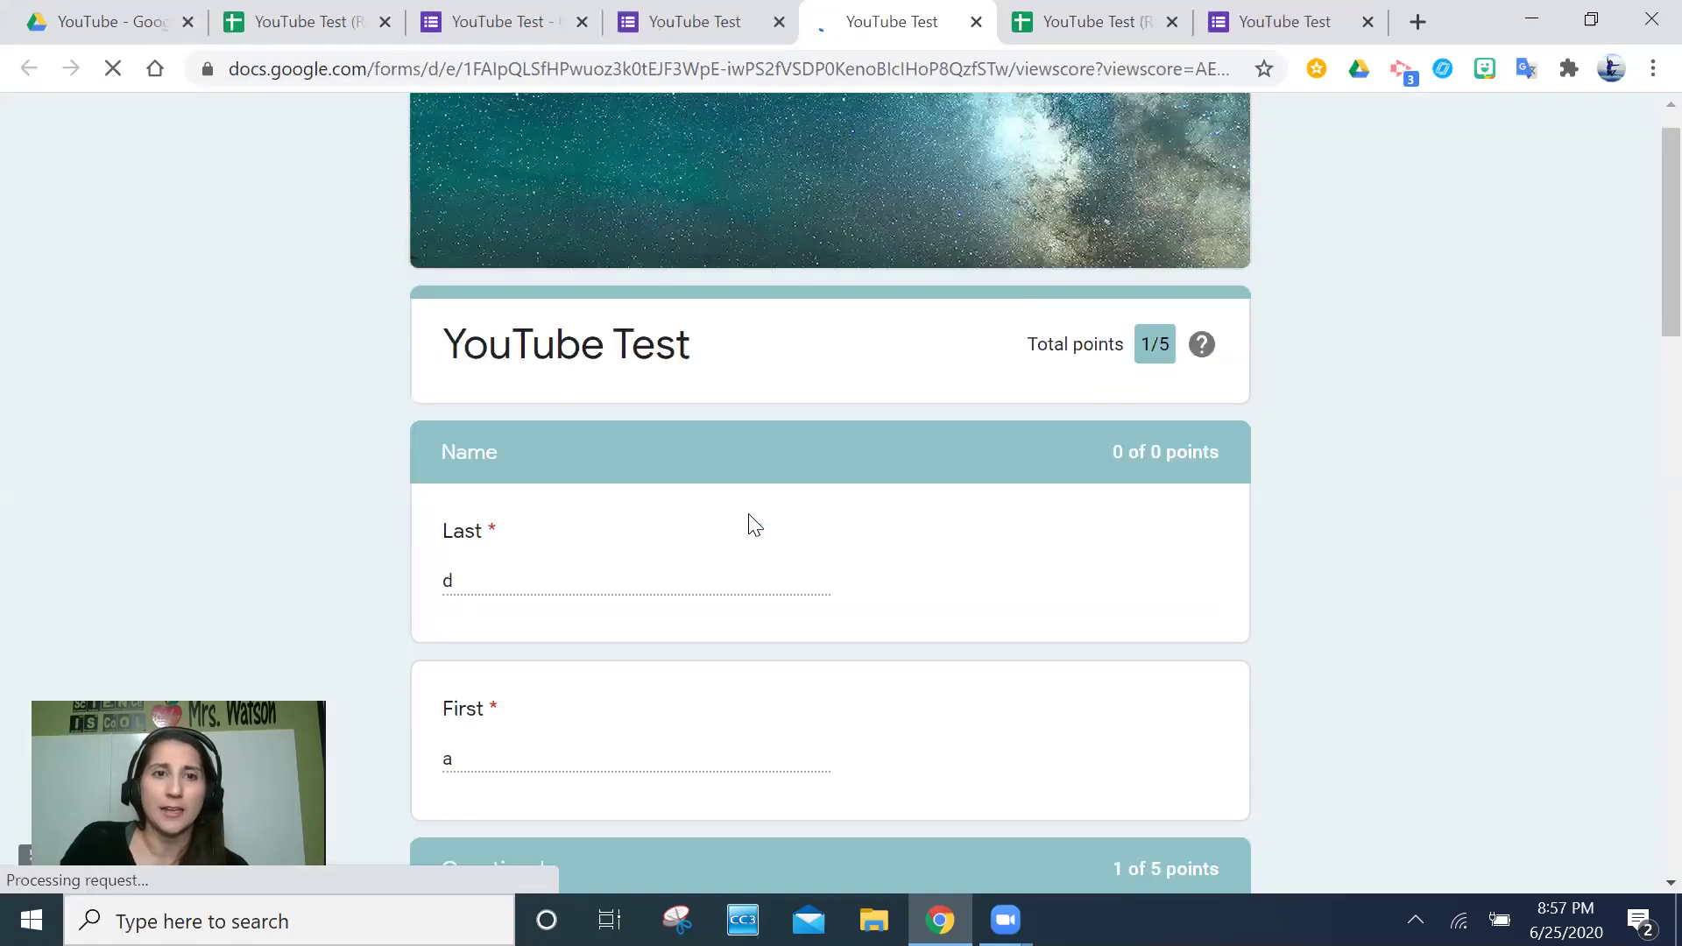
scroll(750, 518, down, 7)
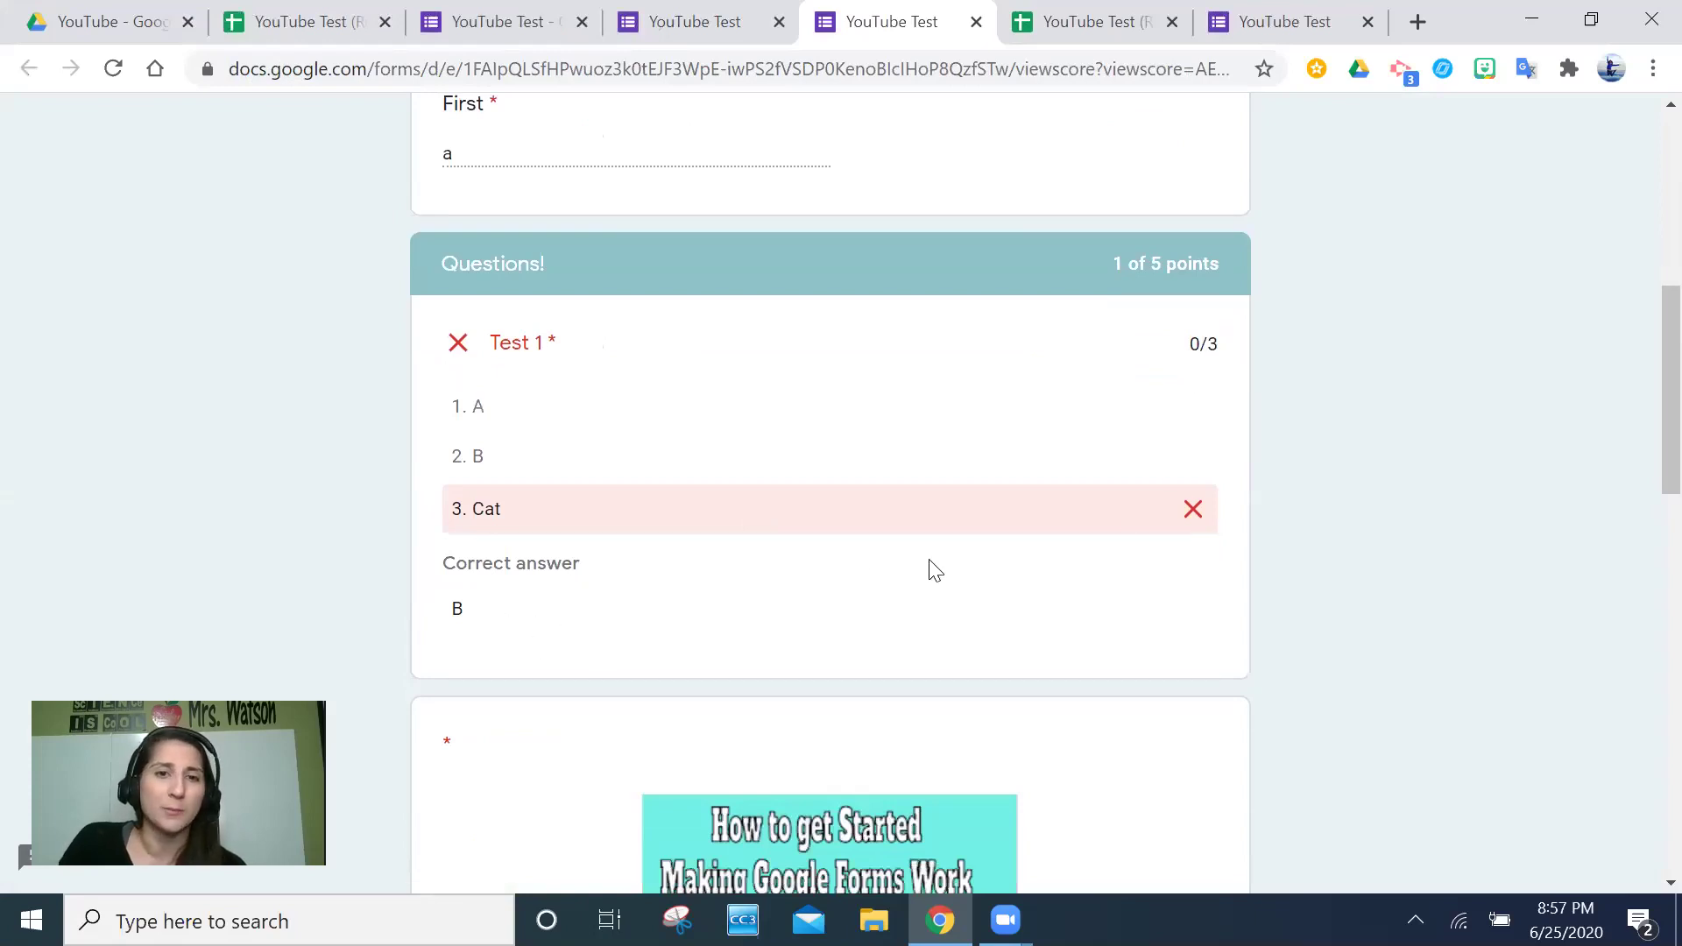
scroll(930, 560, down, 12)
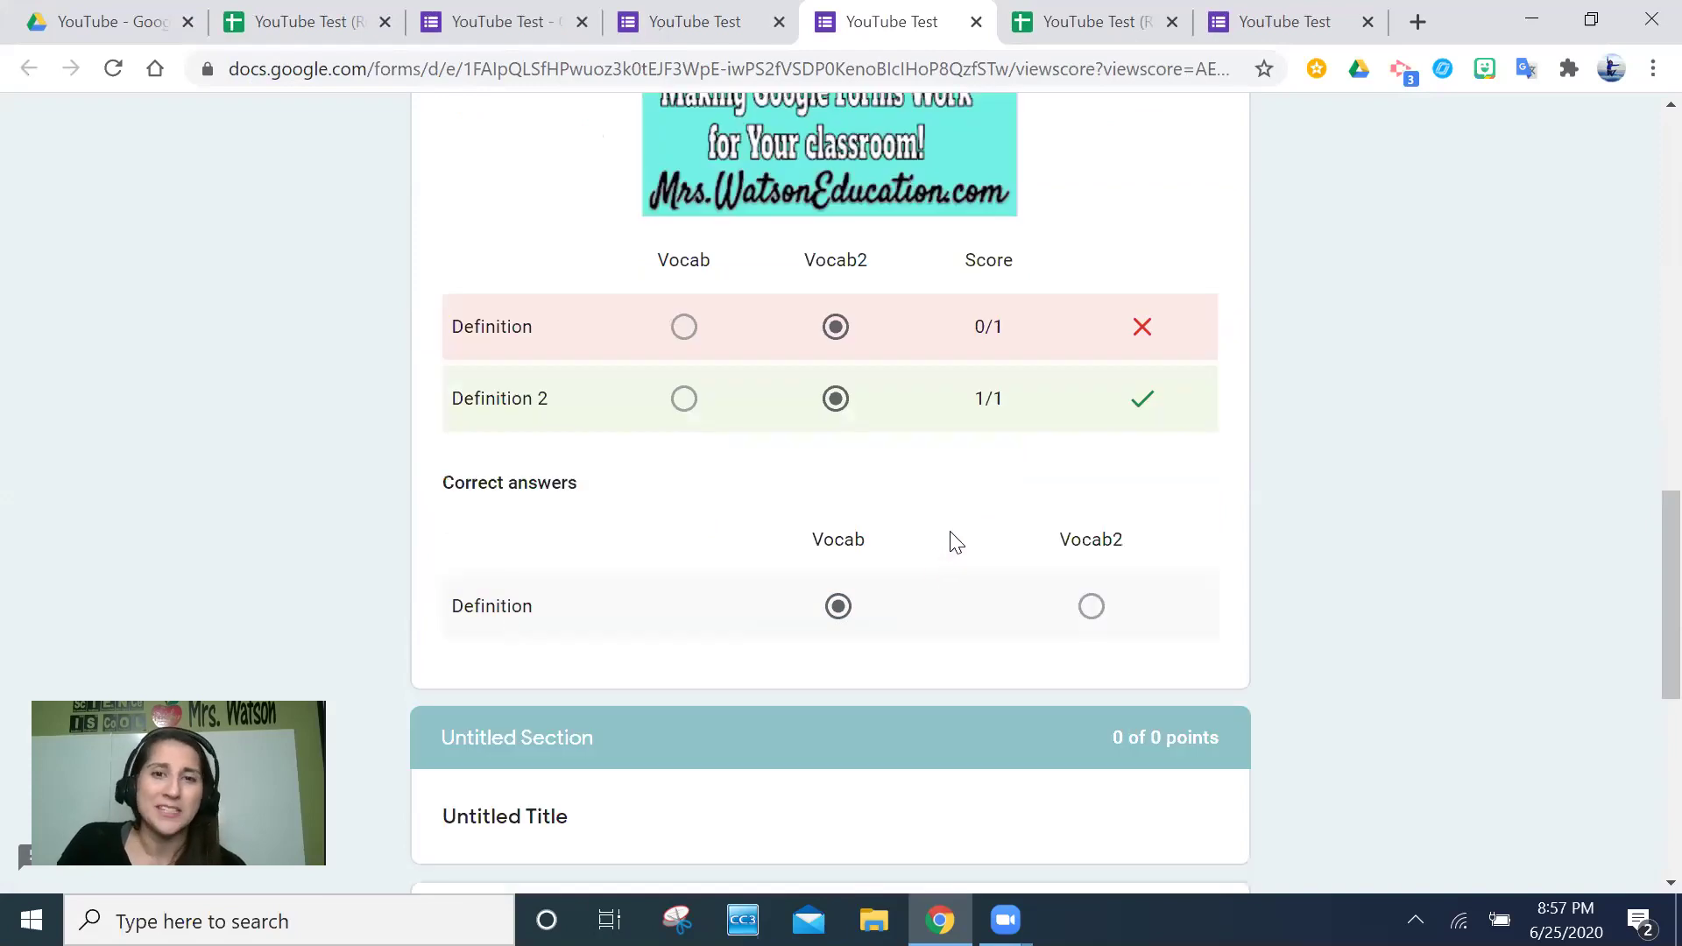
scroll(904, 512, up, 15)
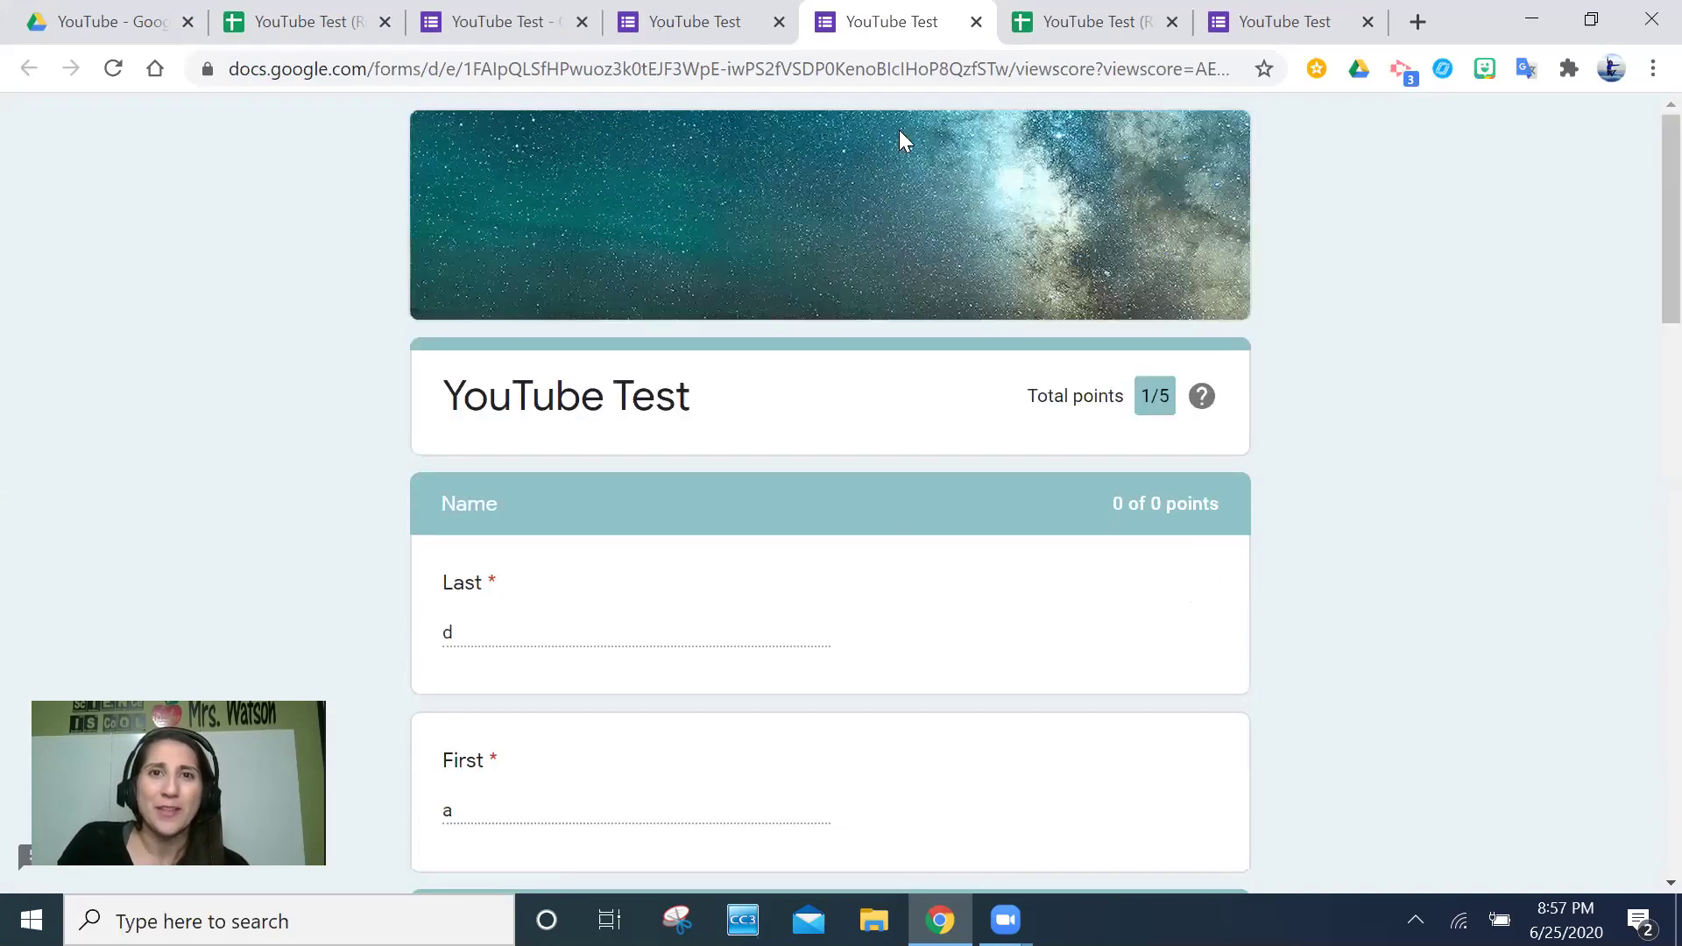
Step: Return to the form editor and look over section 1 and the Name section
key(alt+Left)
key(ctrl+3)
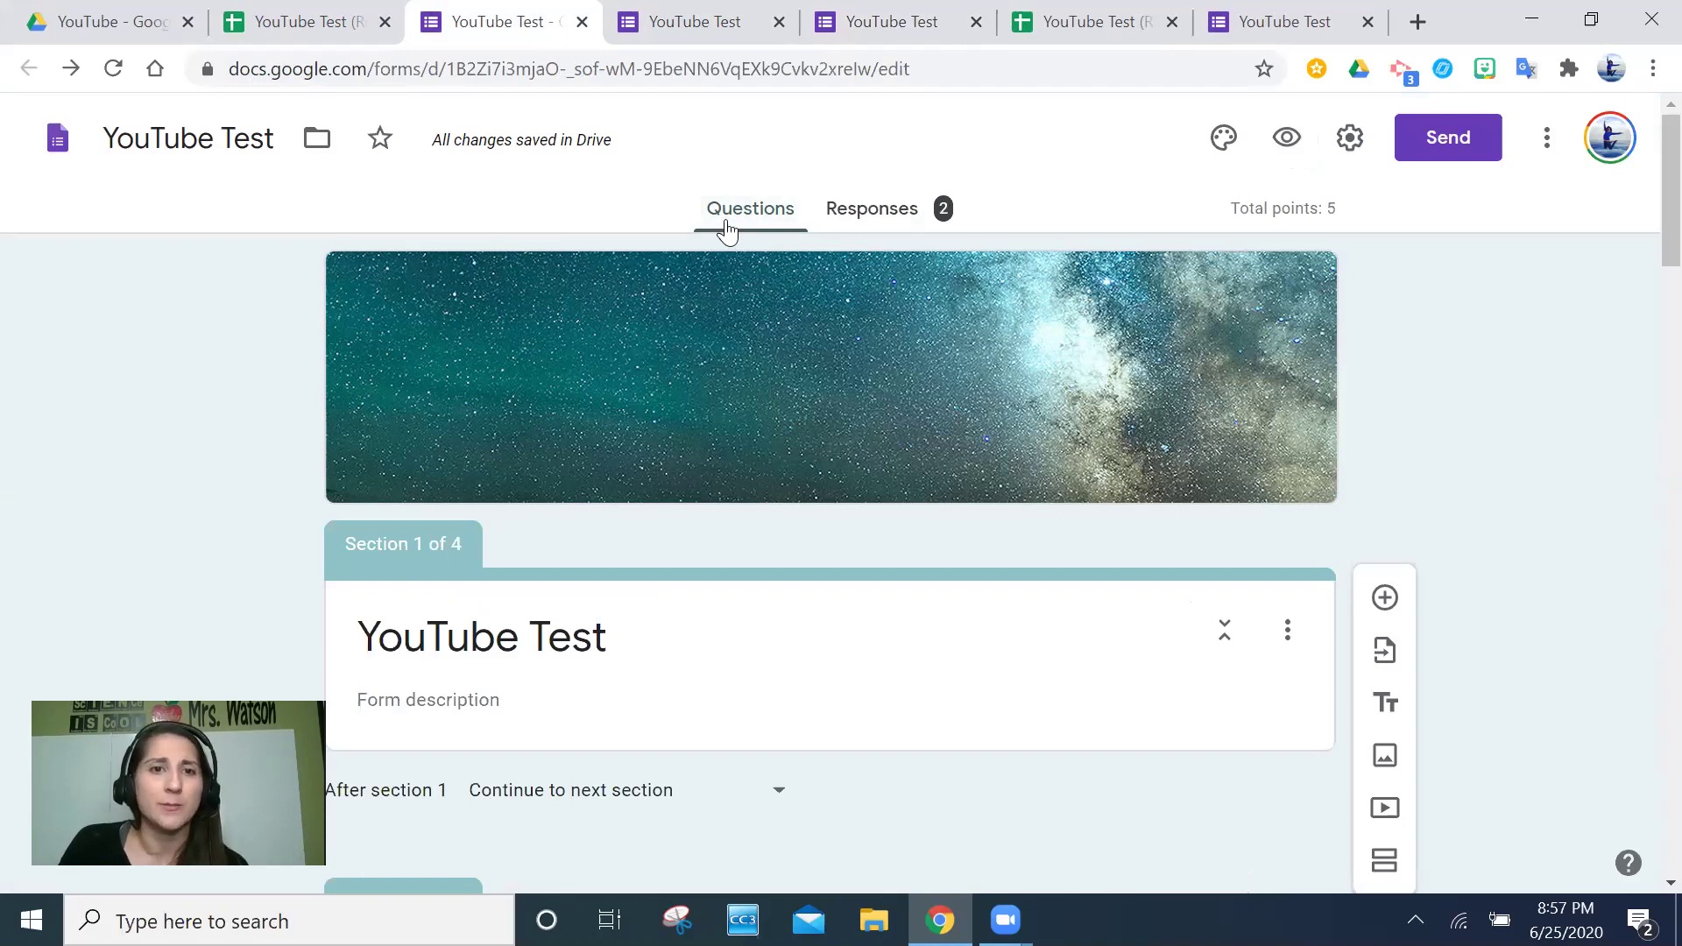
scroll(778, 360, down, 9)
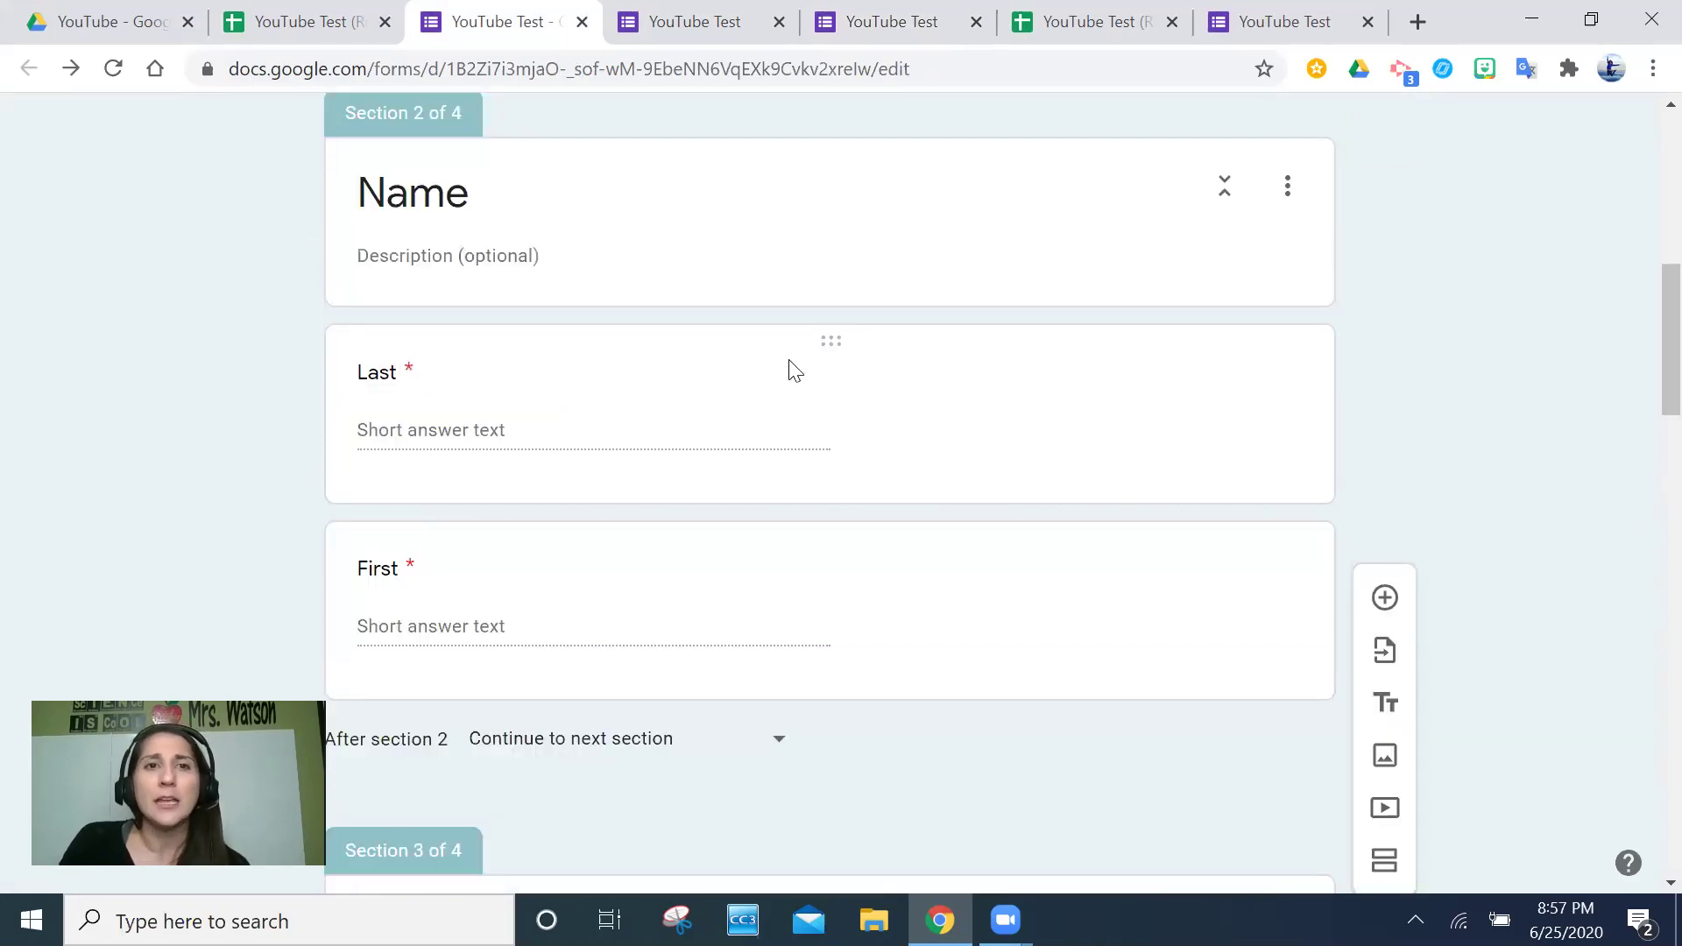
scroll(795, 369, up, 2)
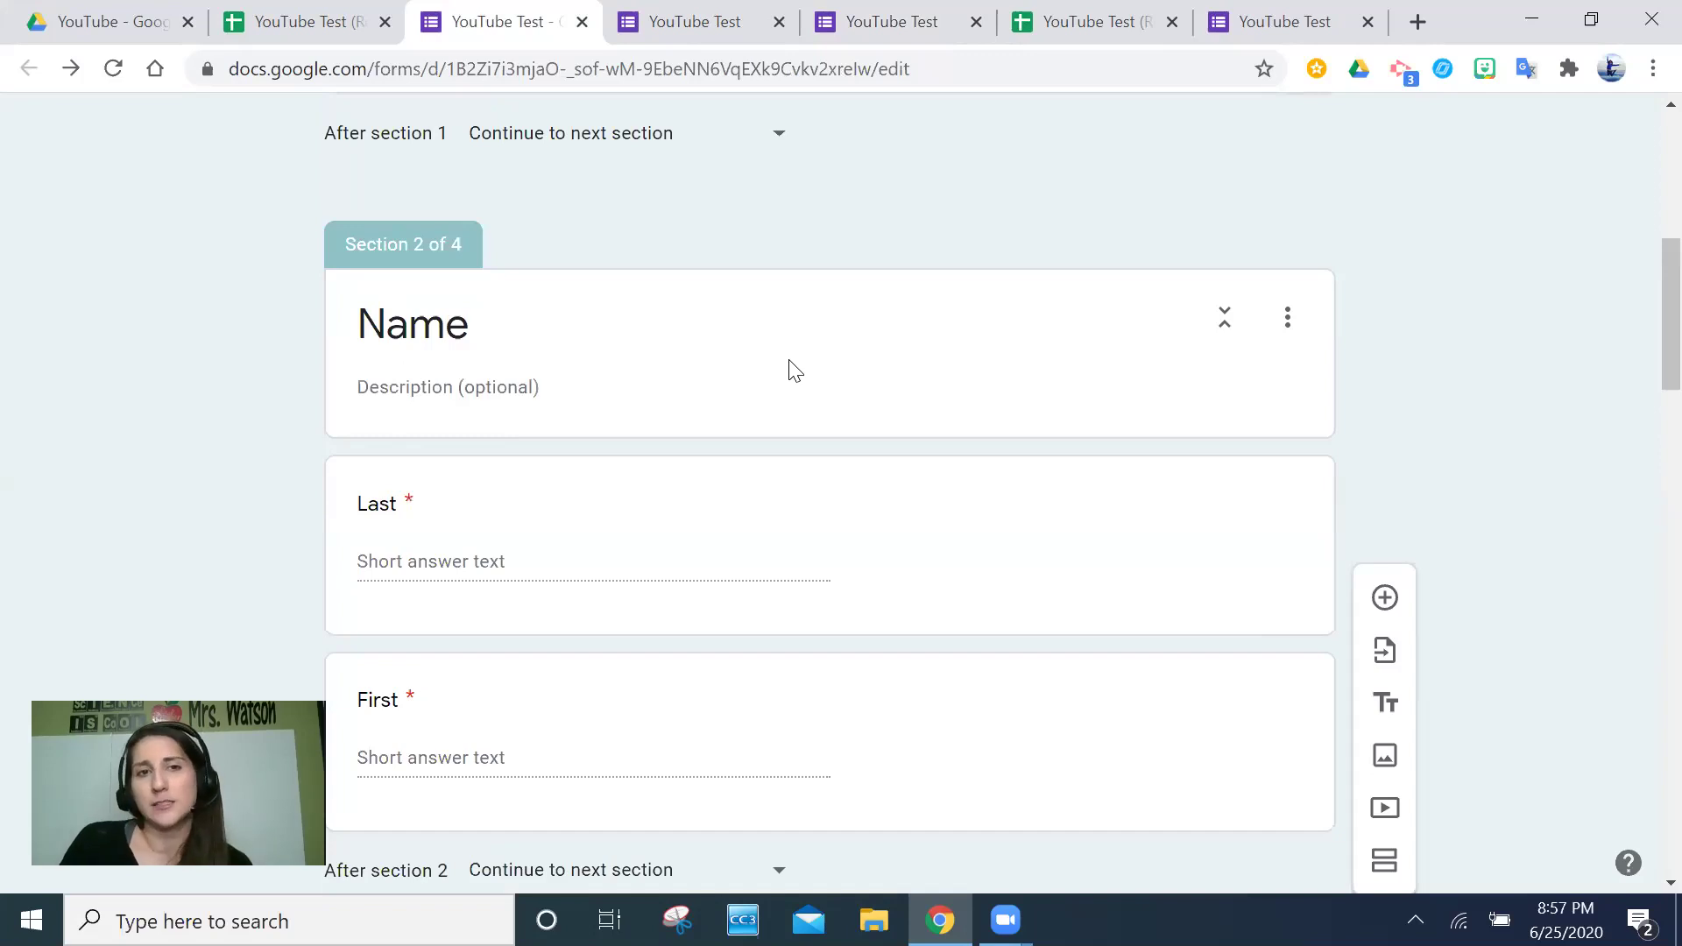
scroll(795, 369, up, 2)
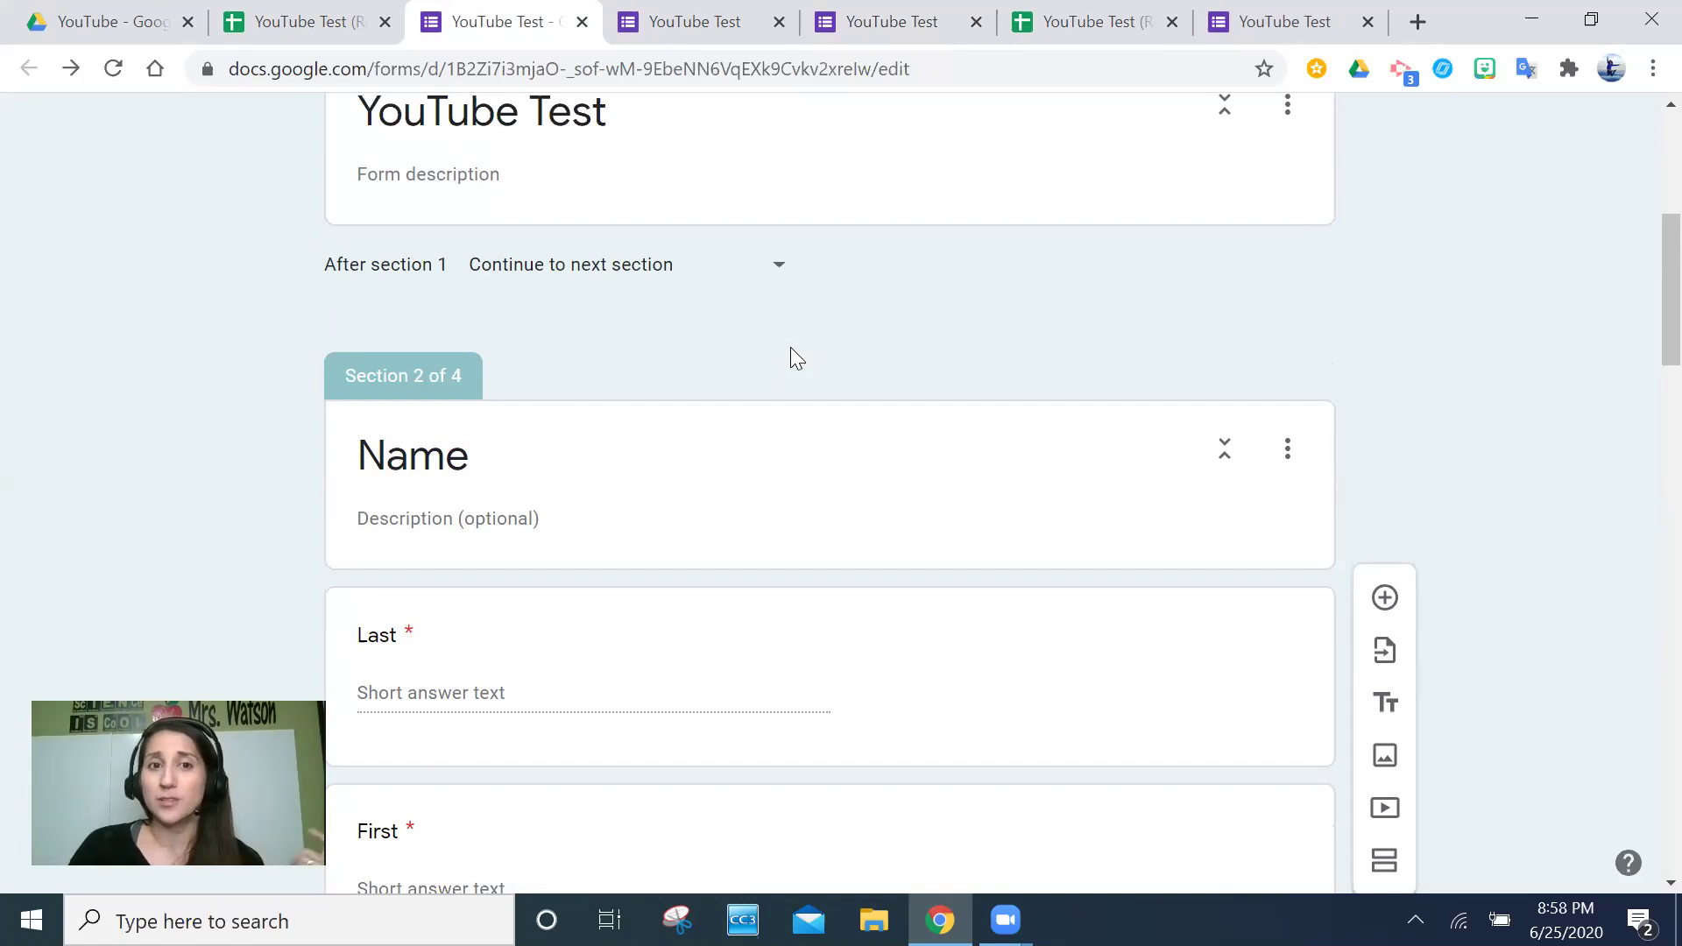
scroll(800, 455, down, 3)
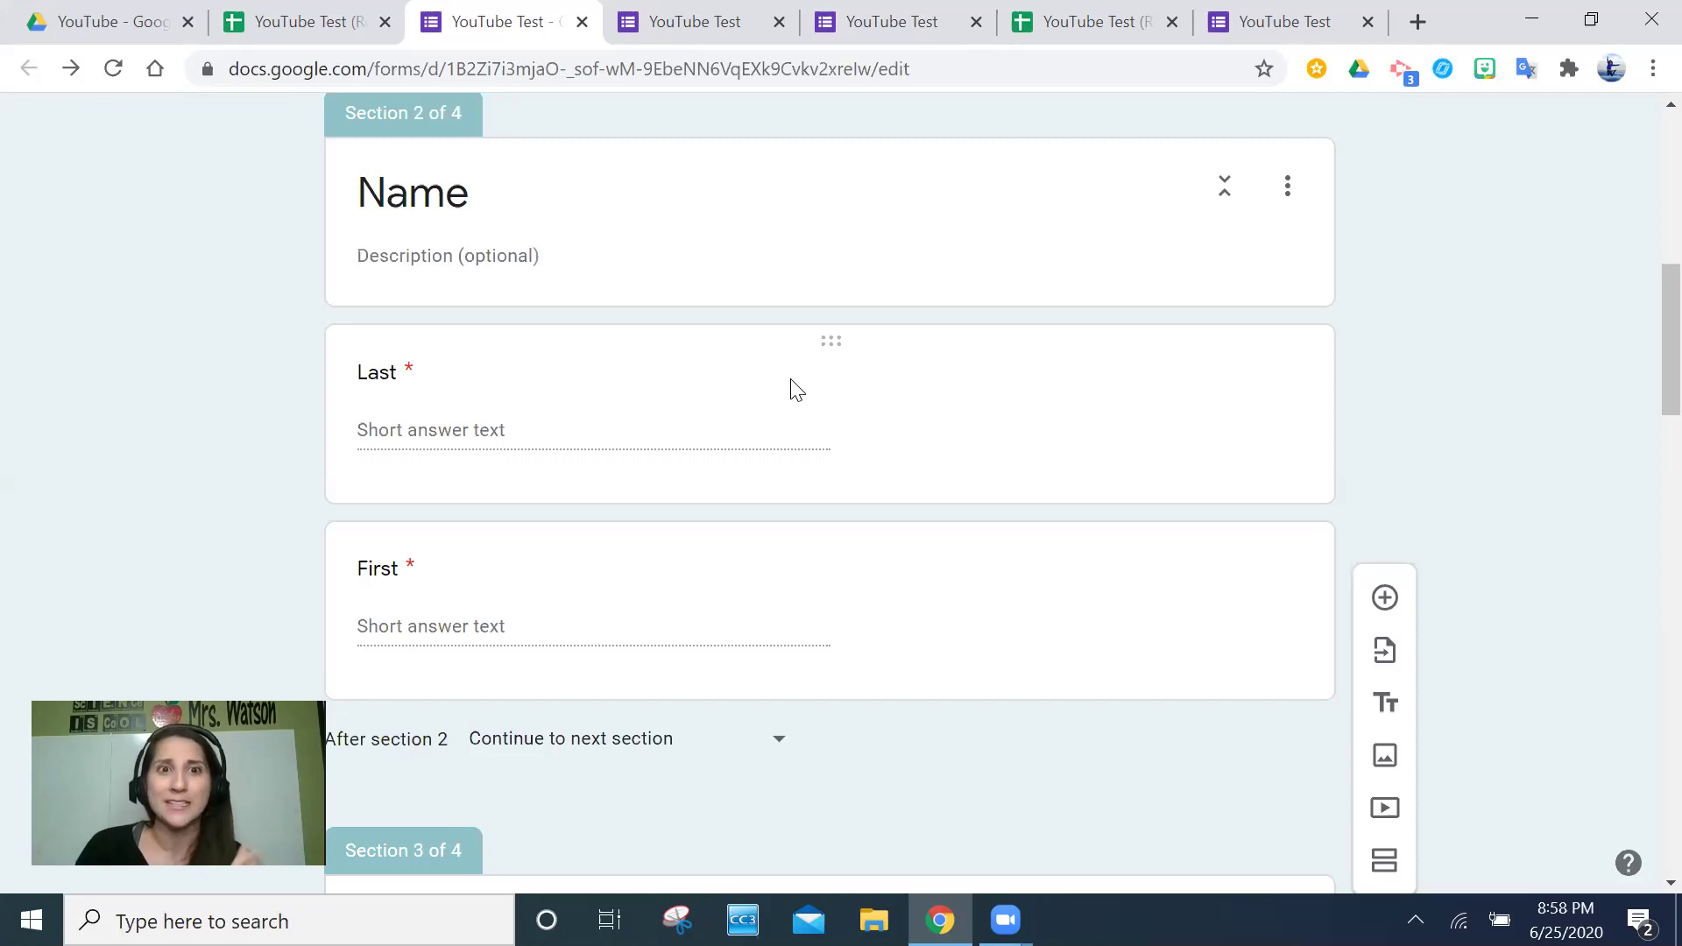
scroll(666, 267, up, 3)
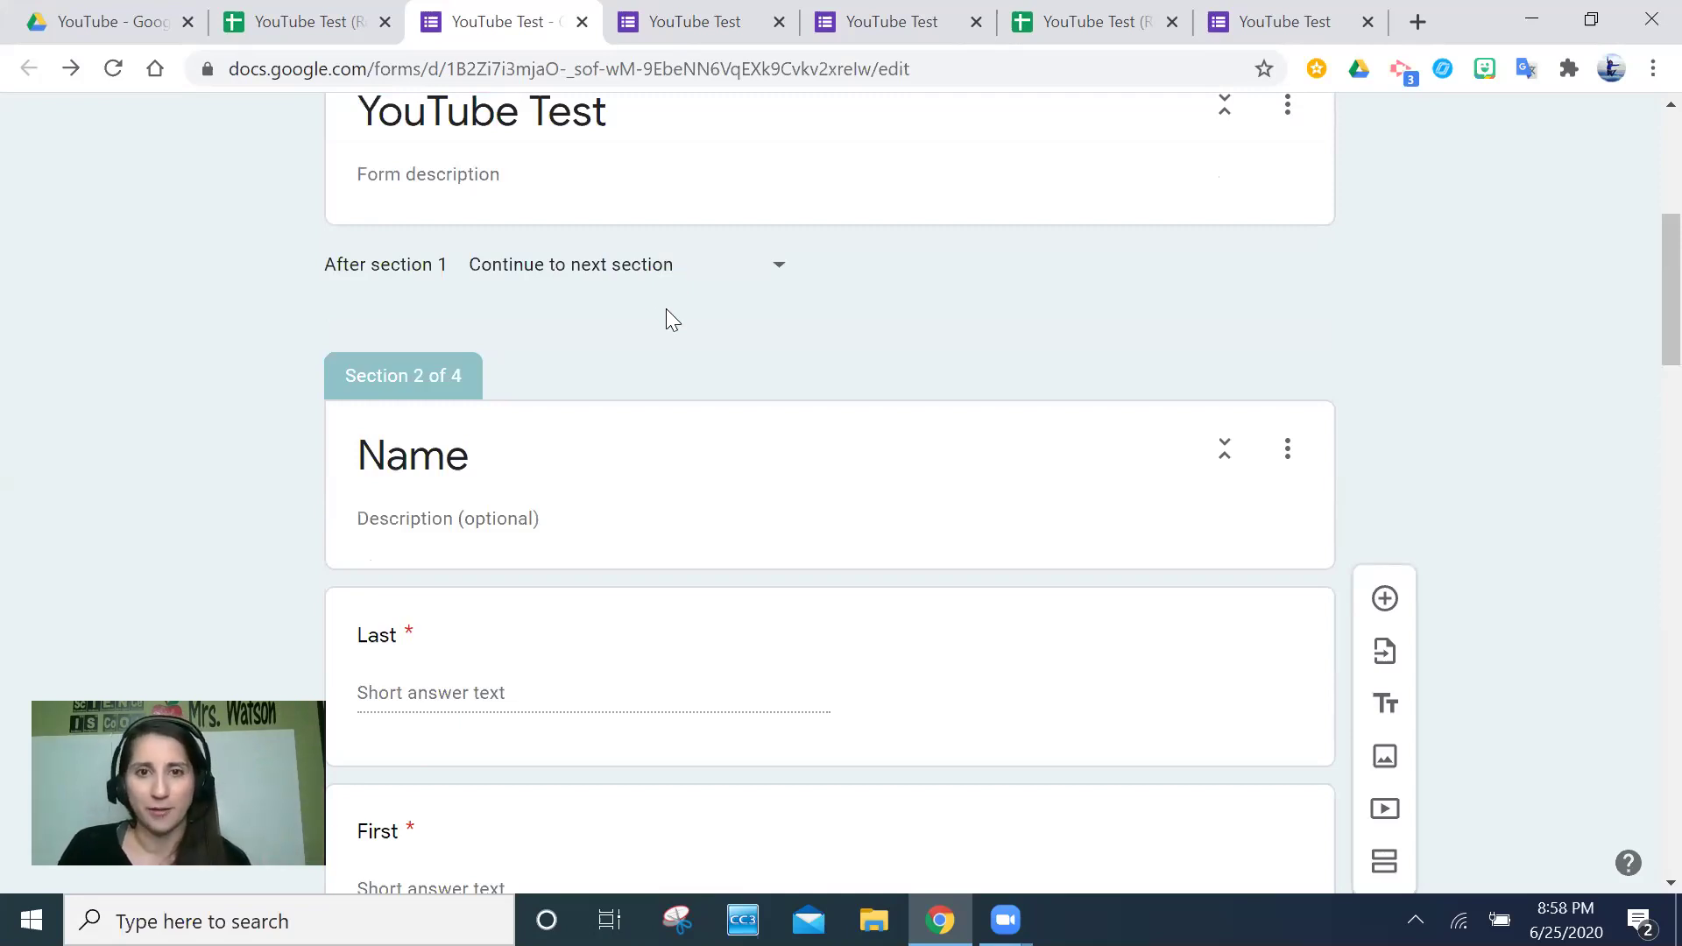
scroll(666, 315, up, 3)
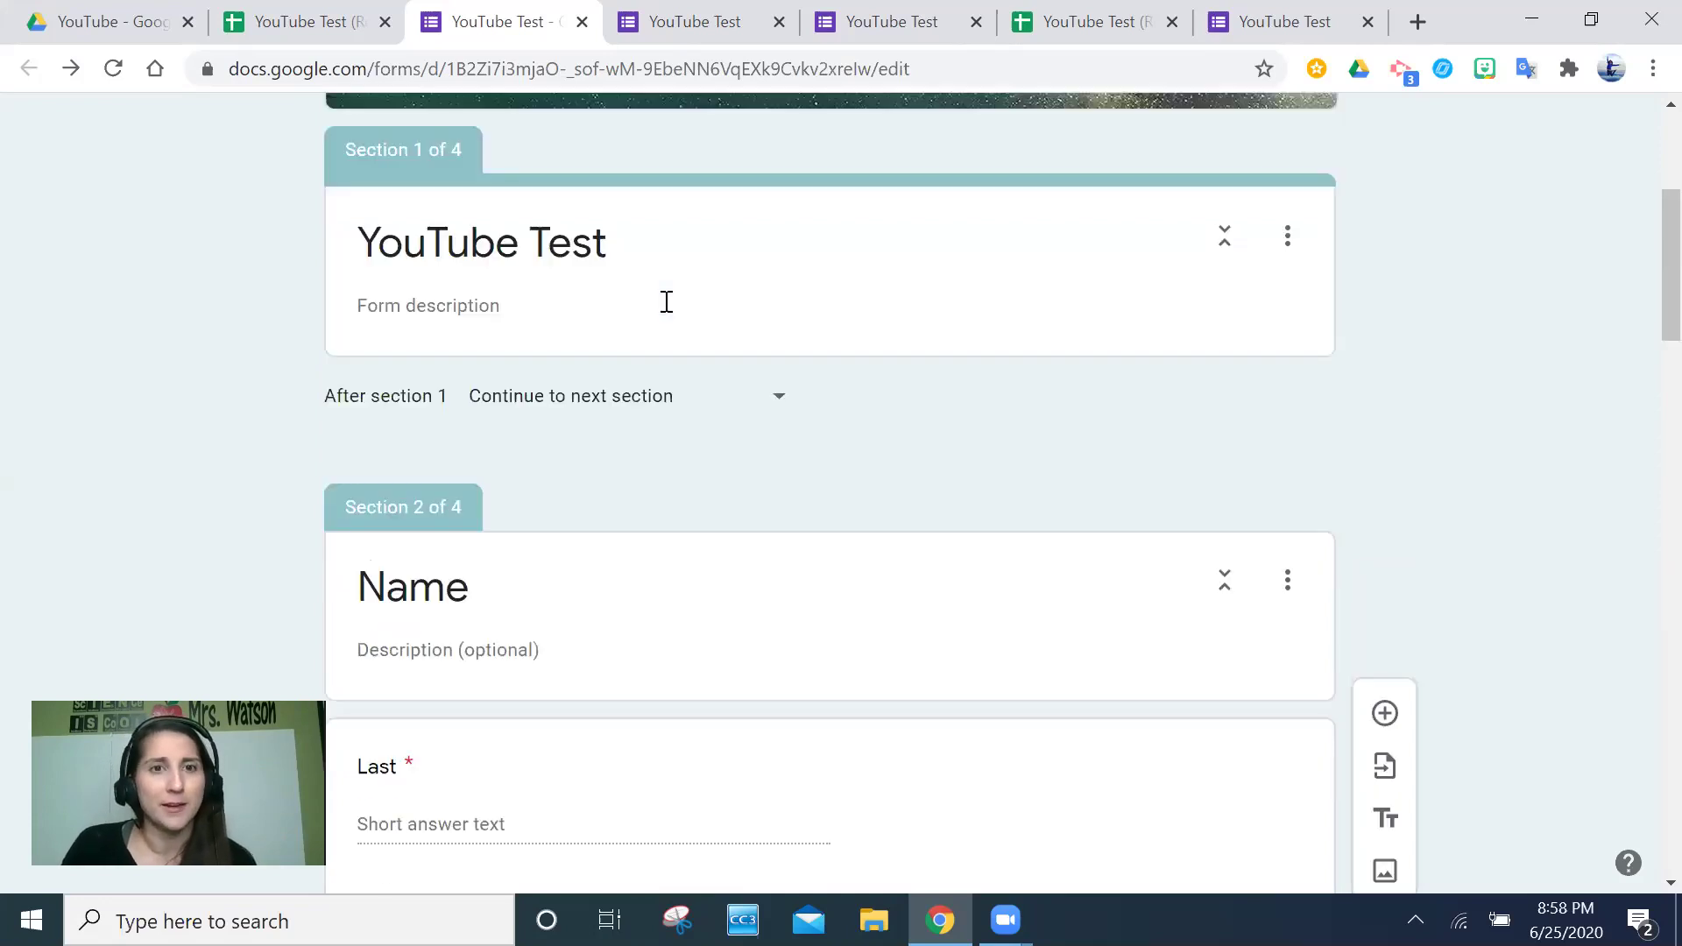
scroll(667, 307, down, 3)
scroll(684, 315, up, 3)
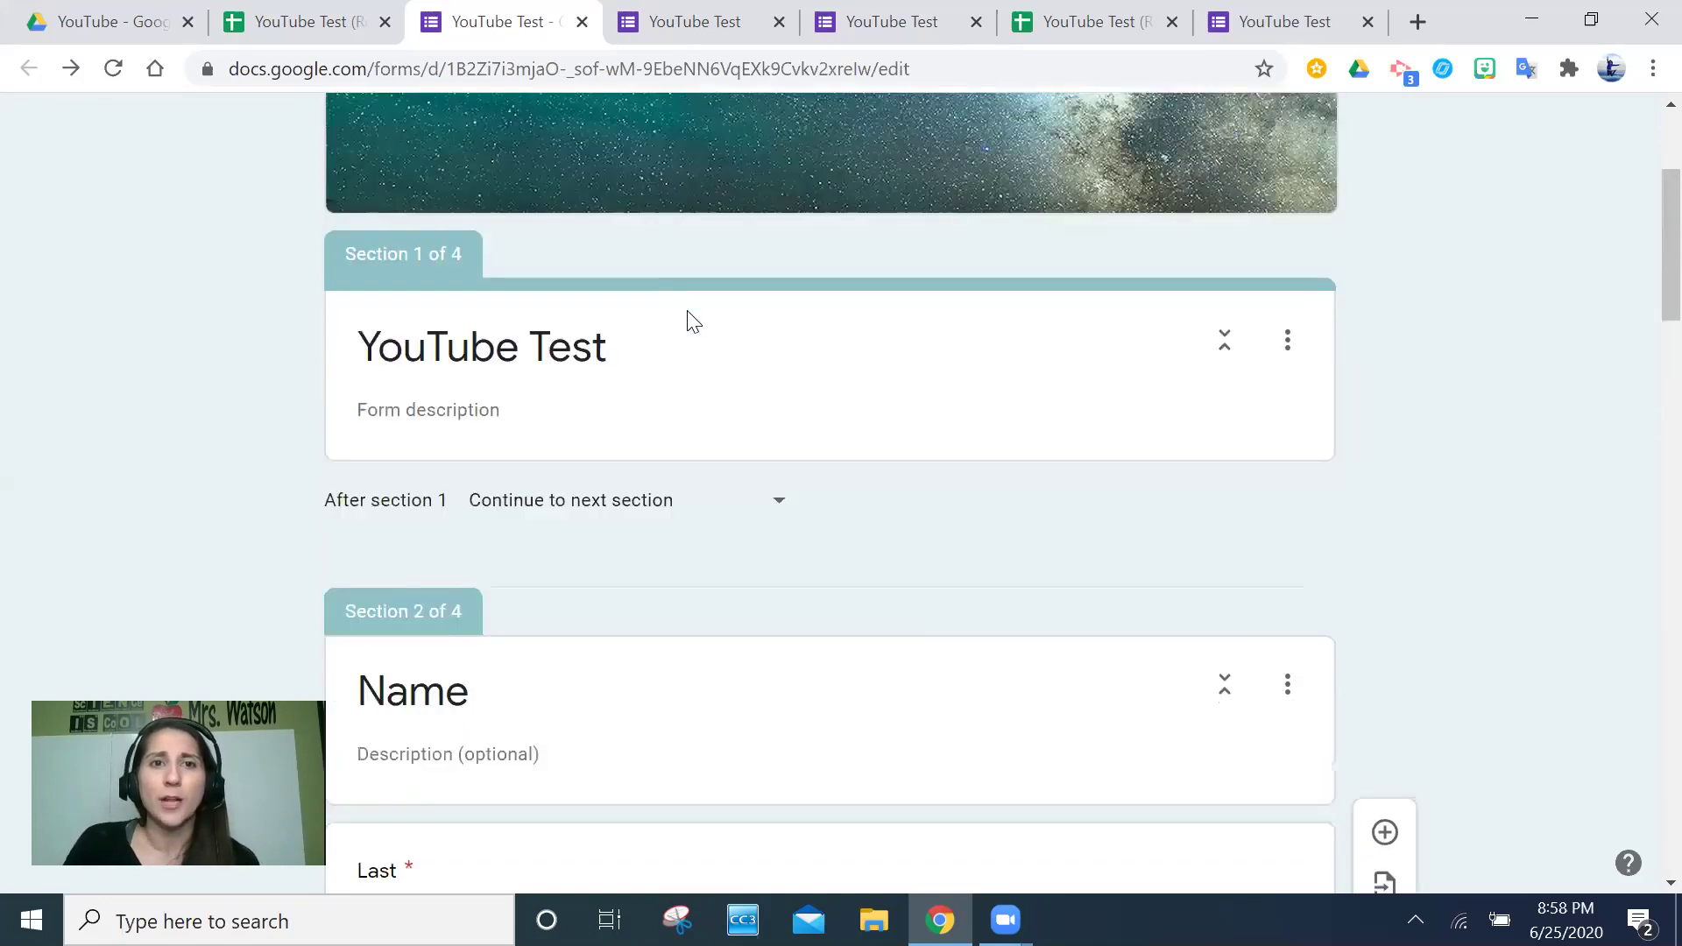
Step: Add a new question below the form title in section 1, make it Short answer, and mark it required
triple_click(792, 386)
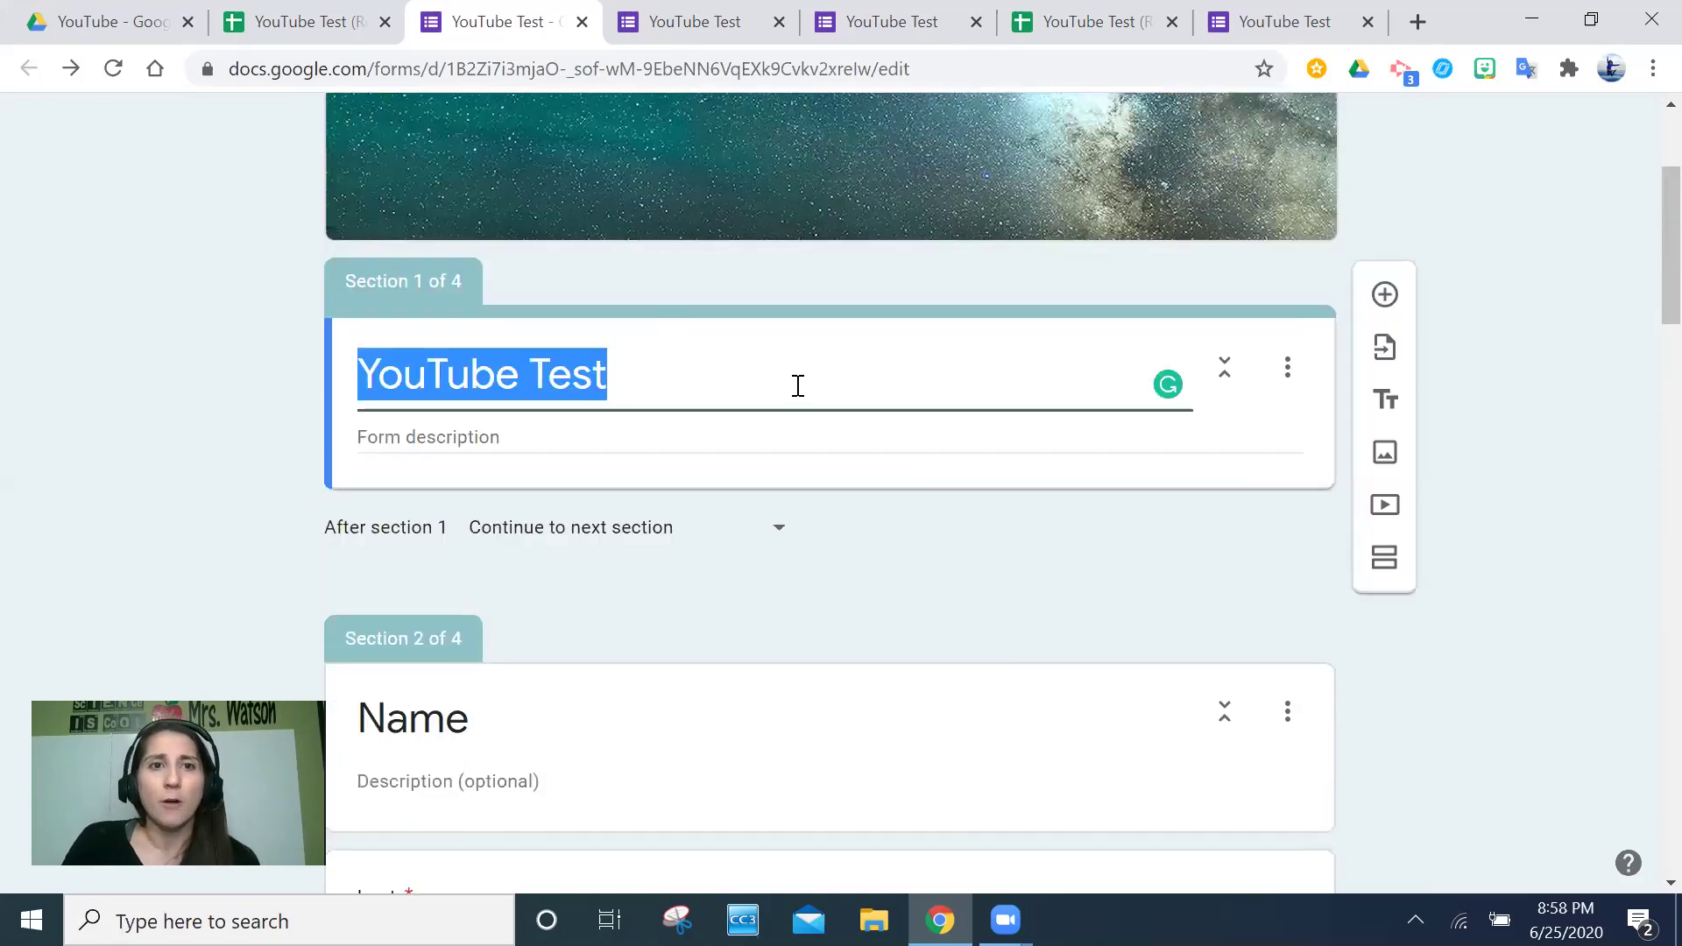
click(1372, 315)
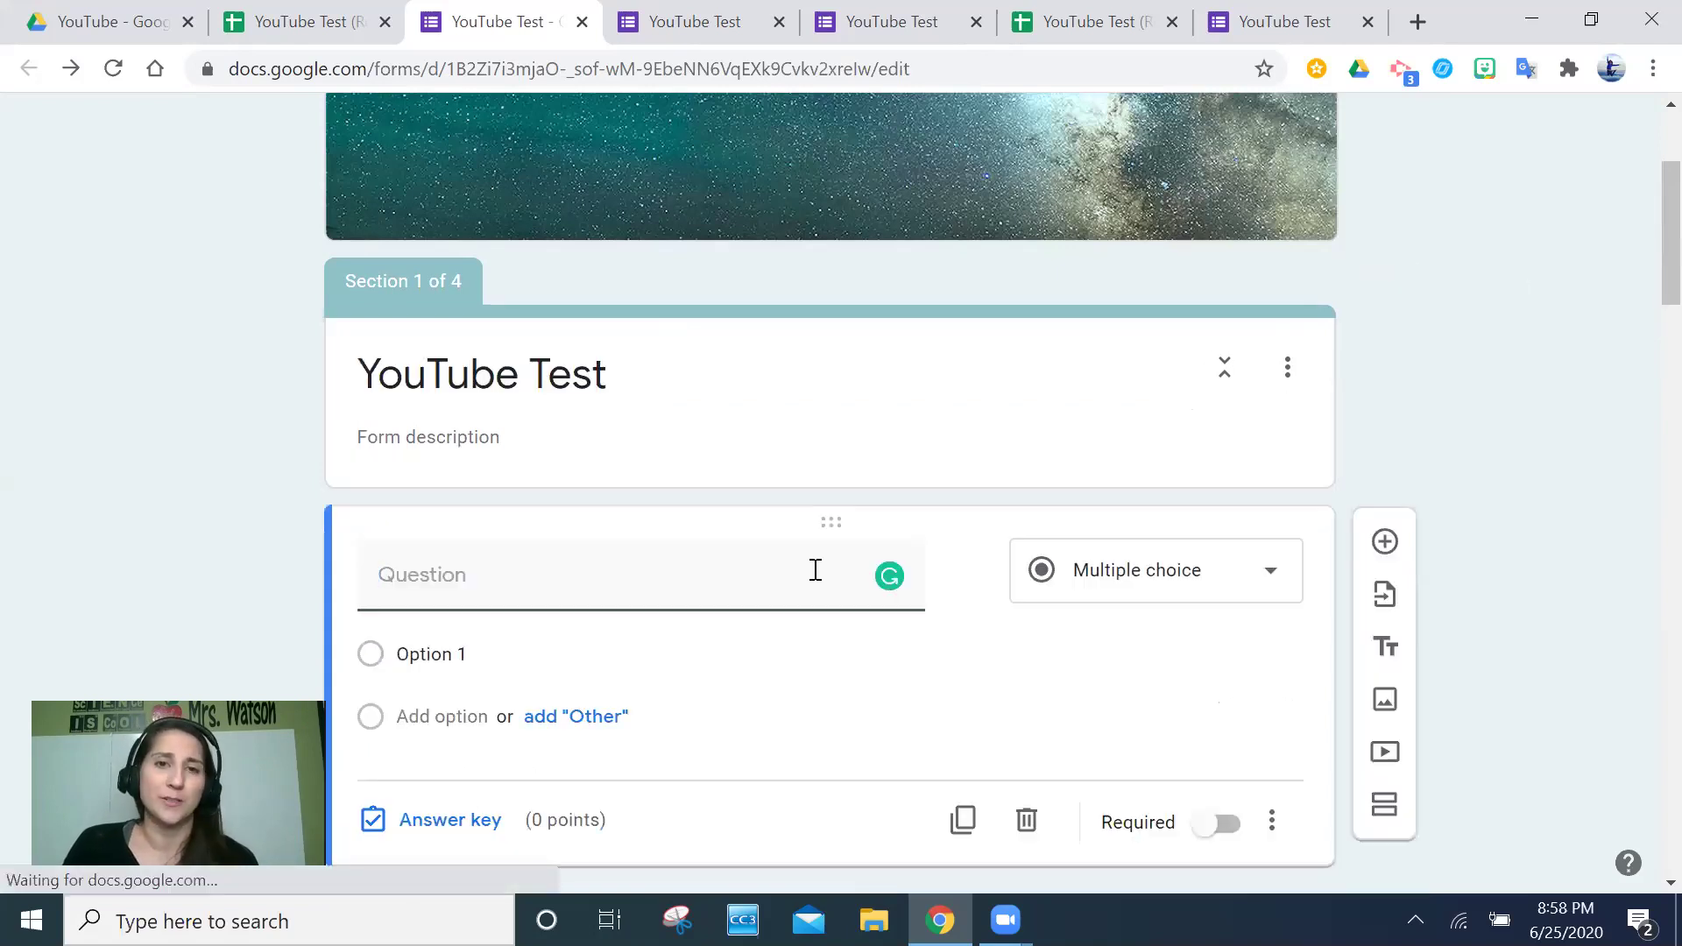
click(1168, 603)
click(1171, 170)
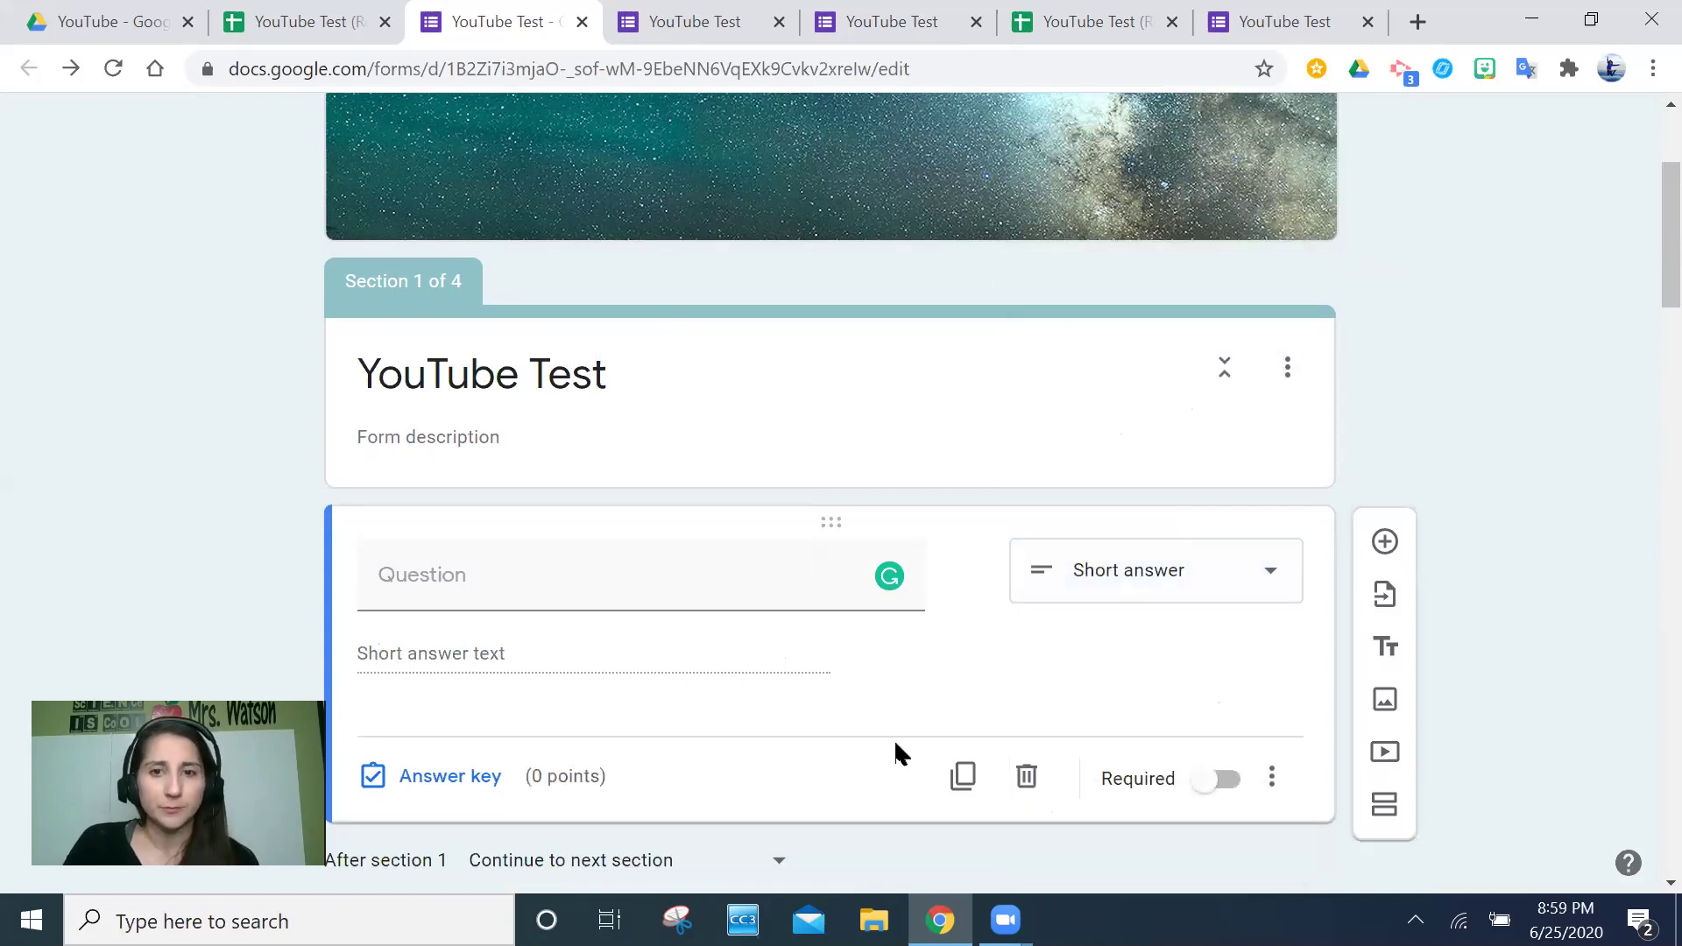
scroll(1165, 727, down, 1)
click(1217, 649)
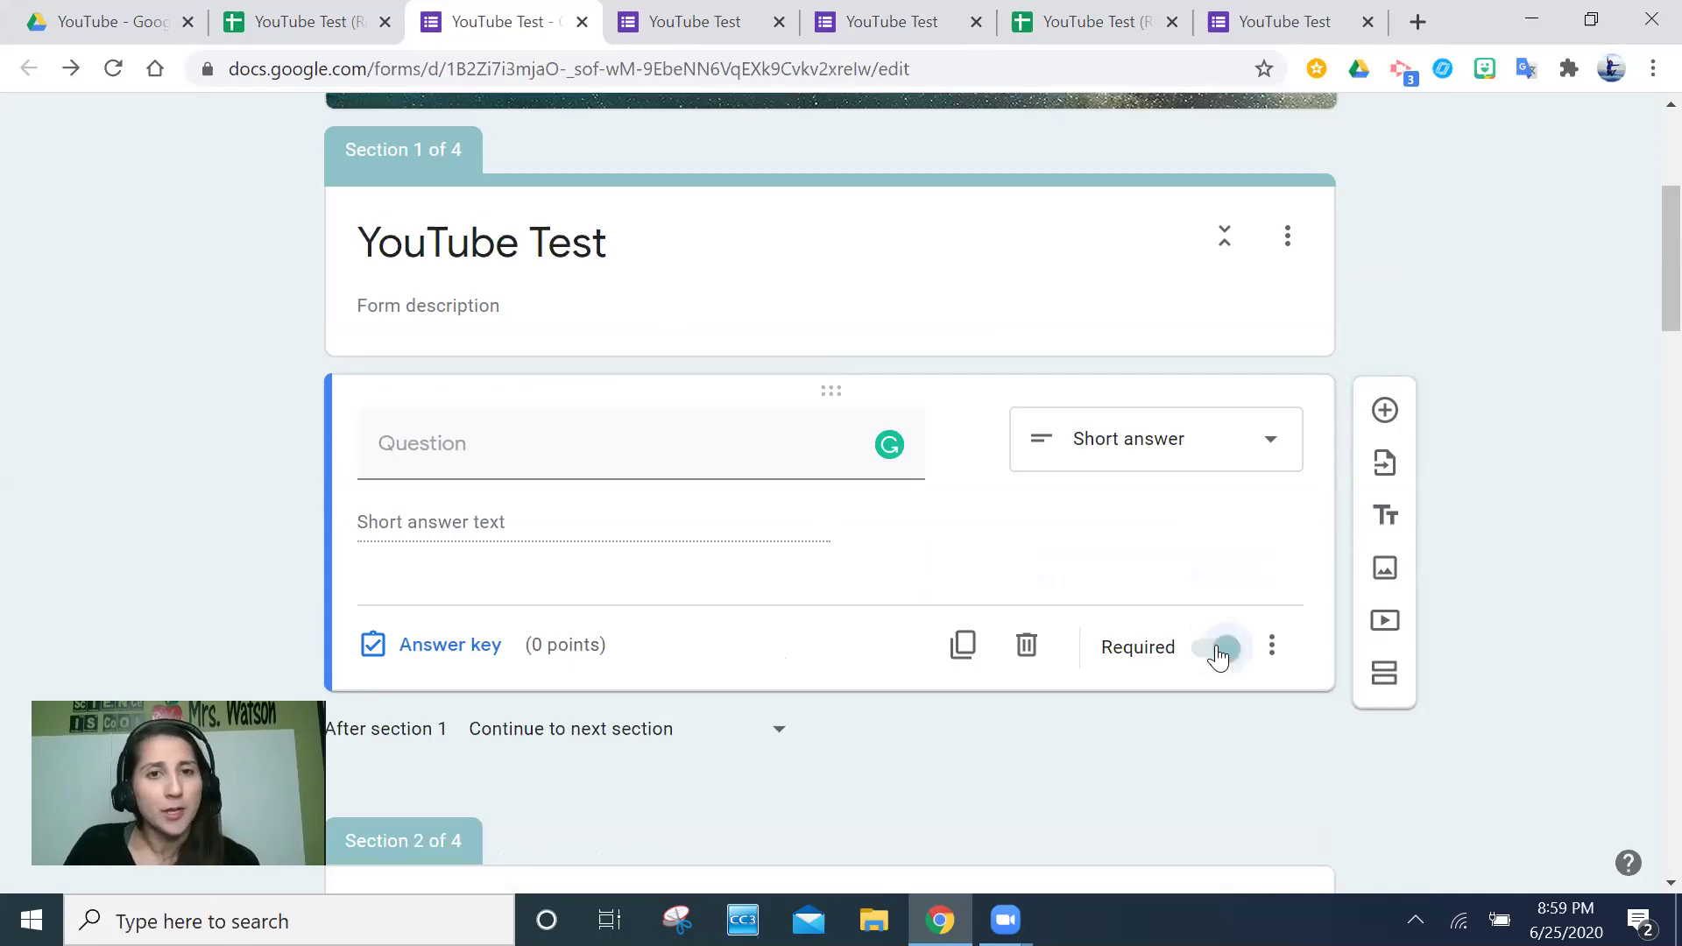
Step: Set the new question's answer key to "test" with all other answers marked incorrect, and finish the key
click(430, 655)
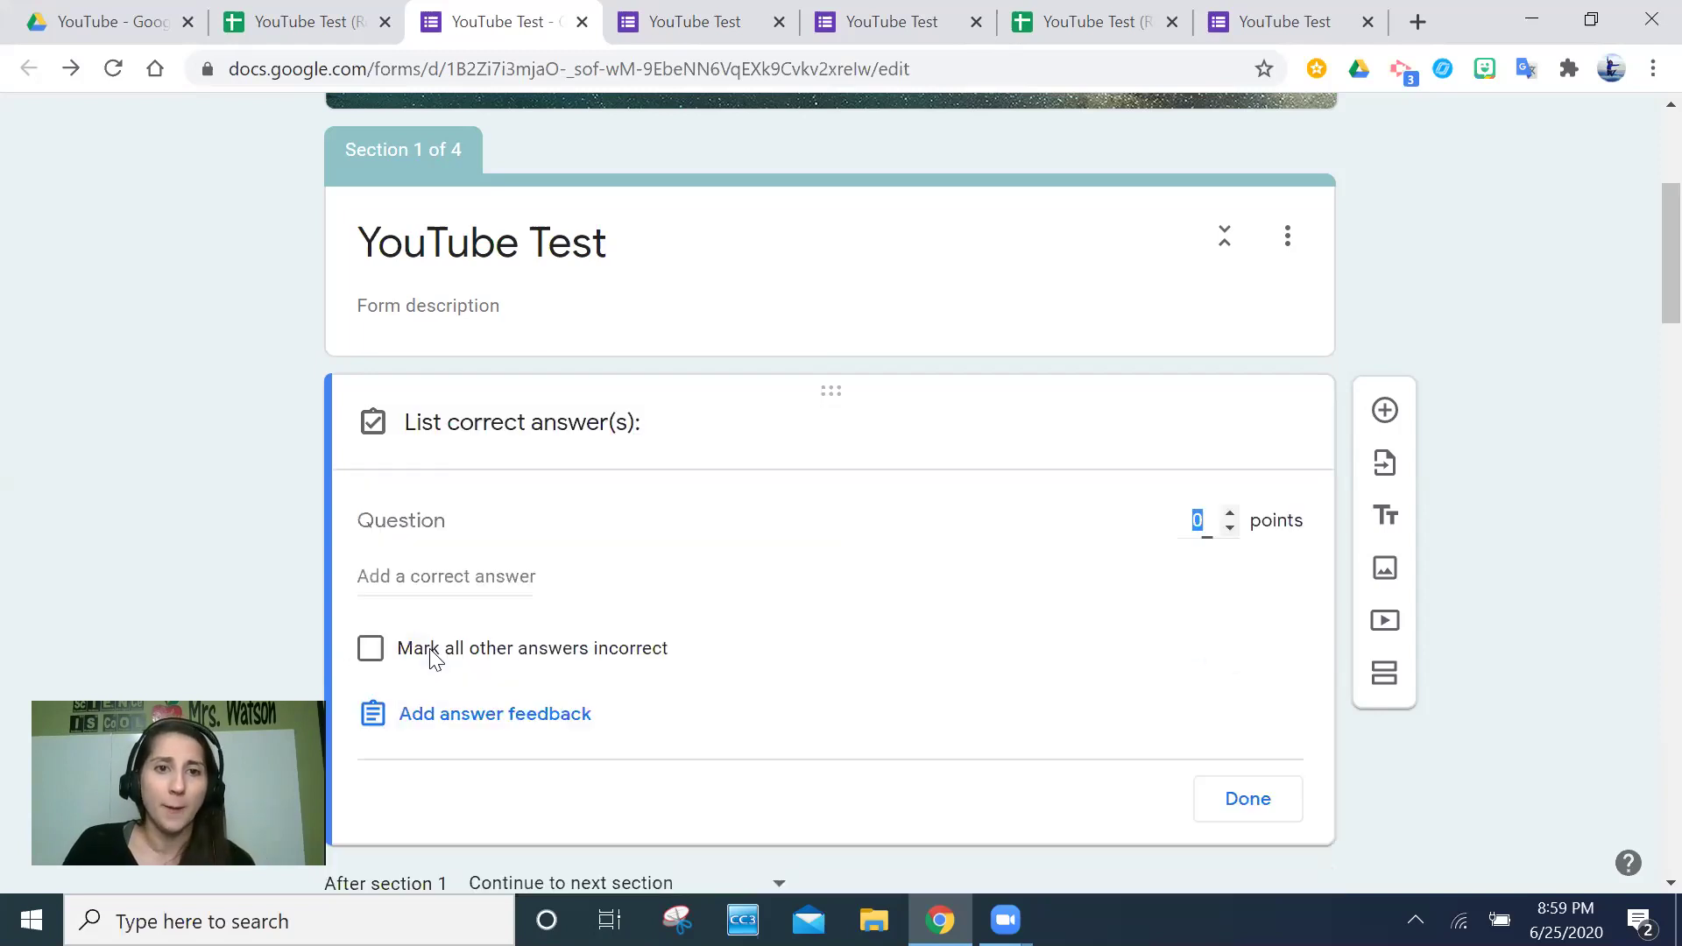
click(507, 581)
text(test)
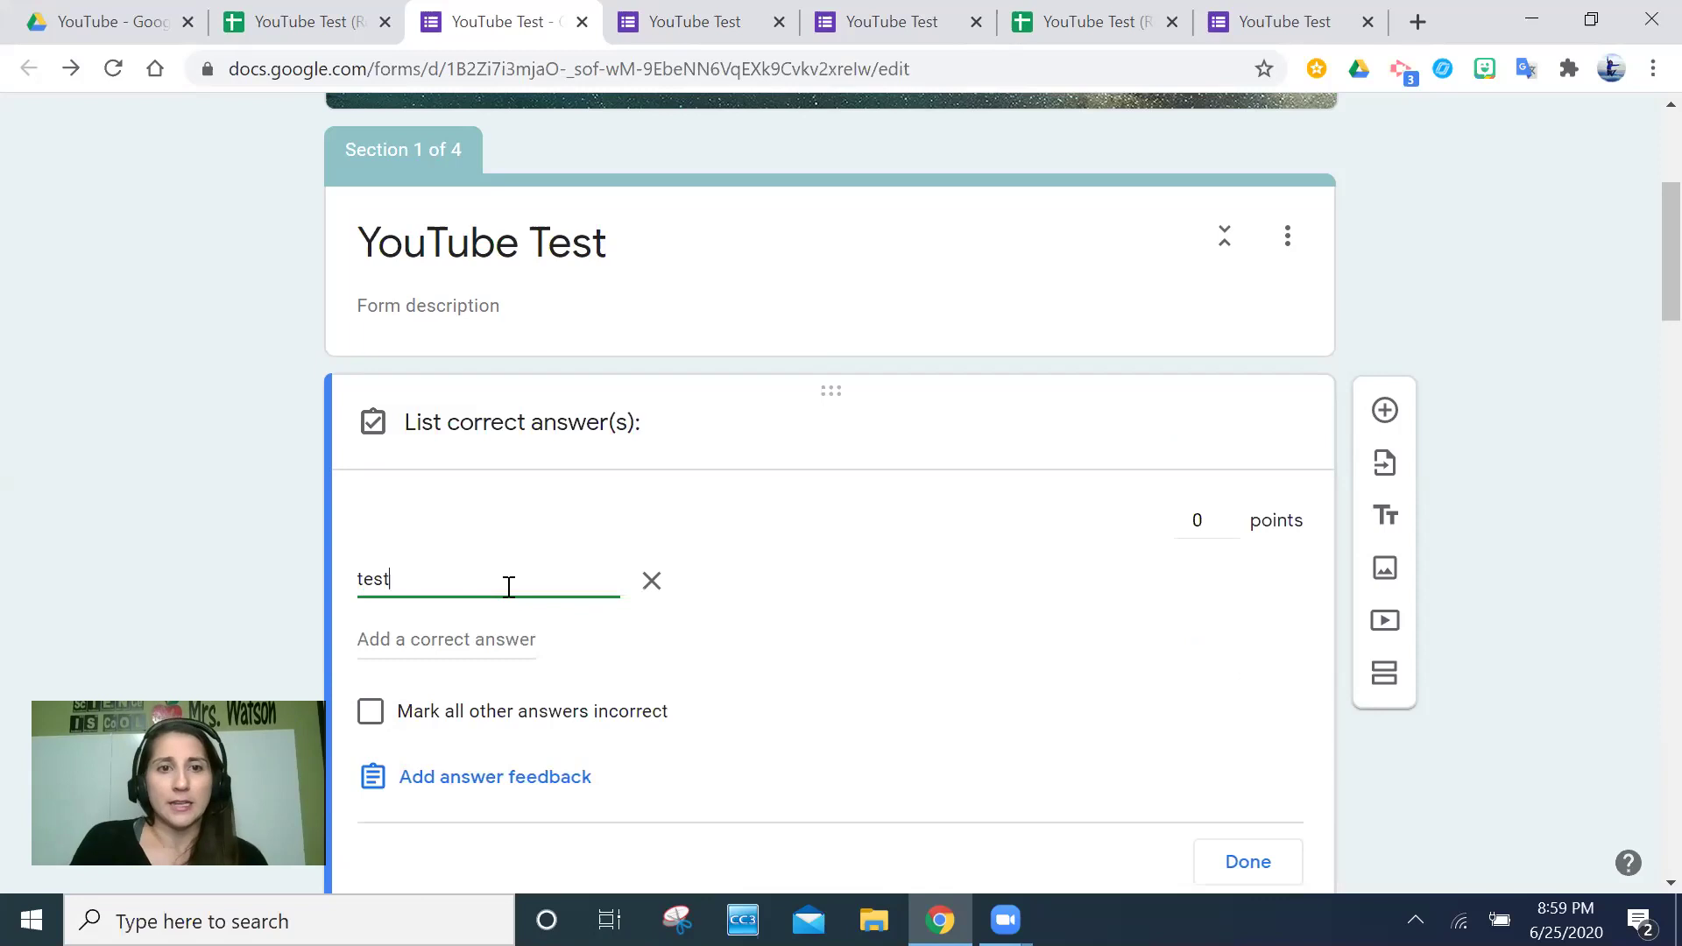
click(931, 642)
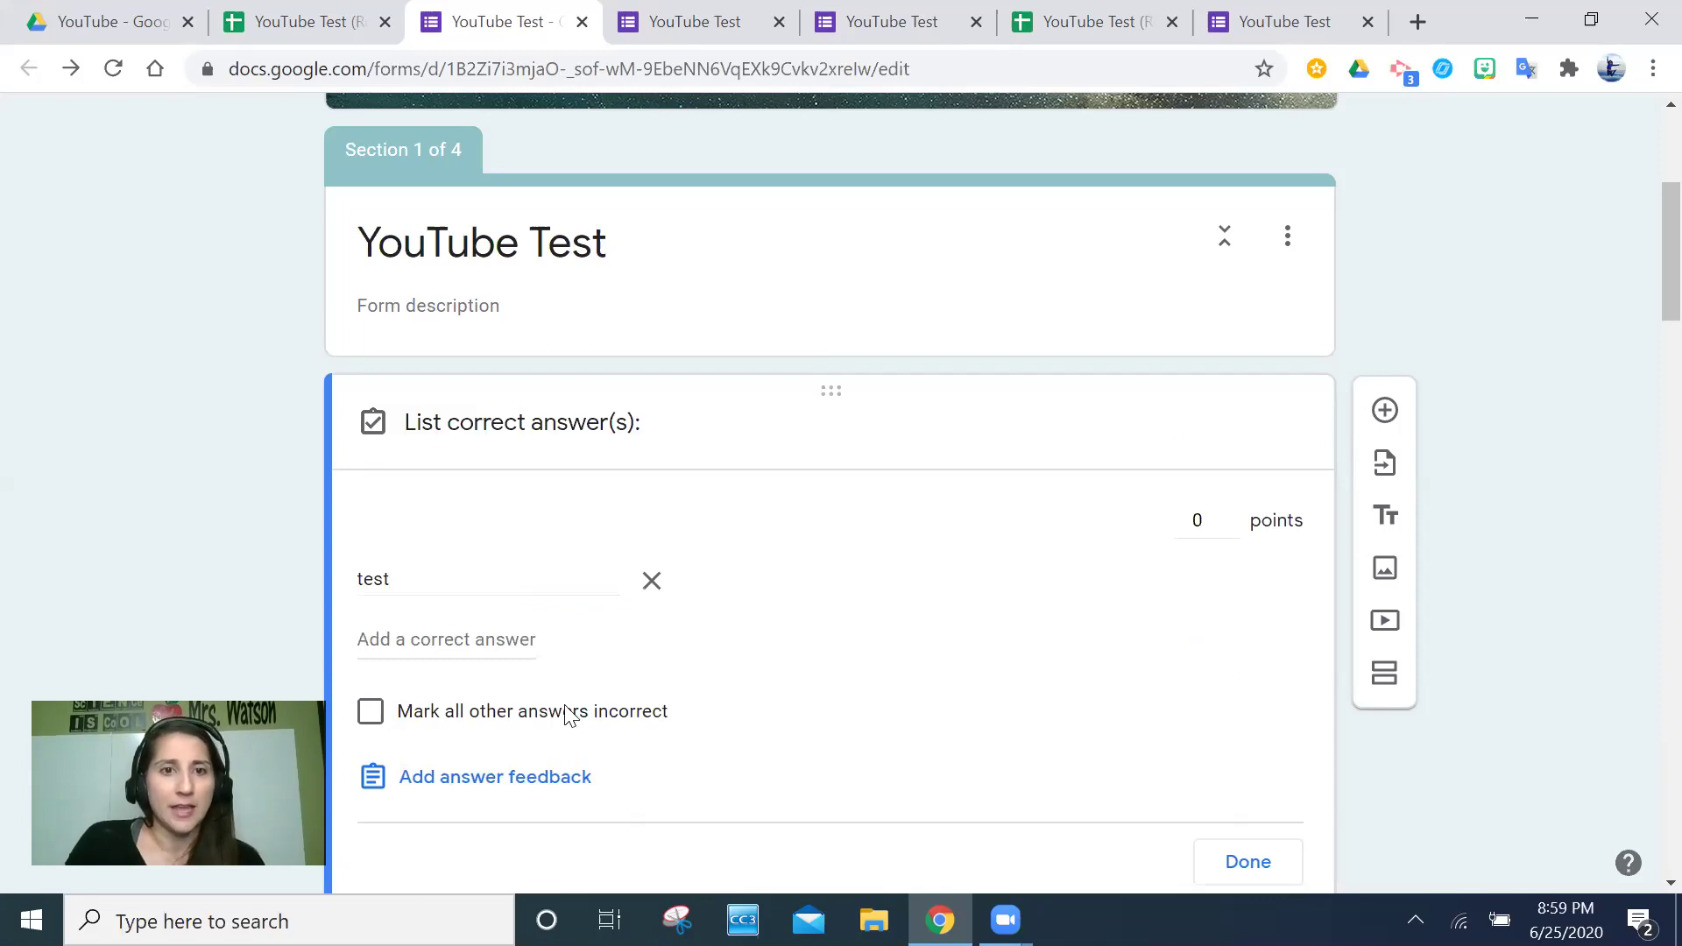
click(374, 717)
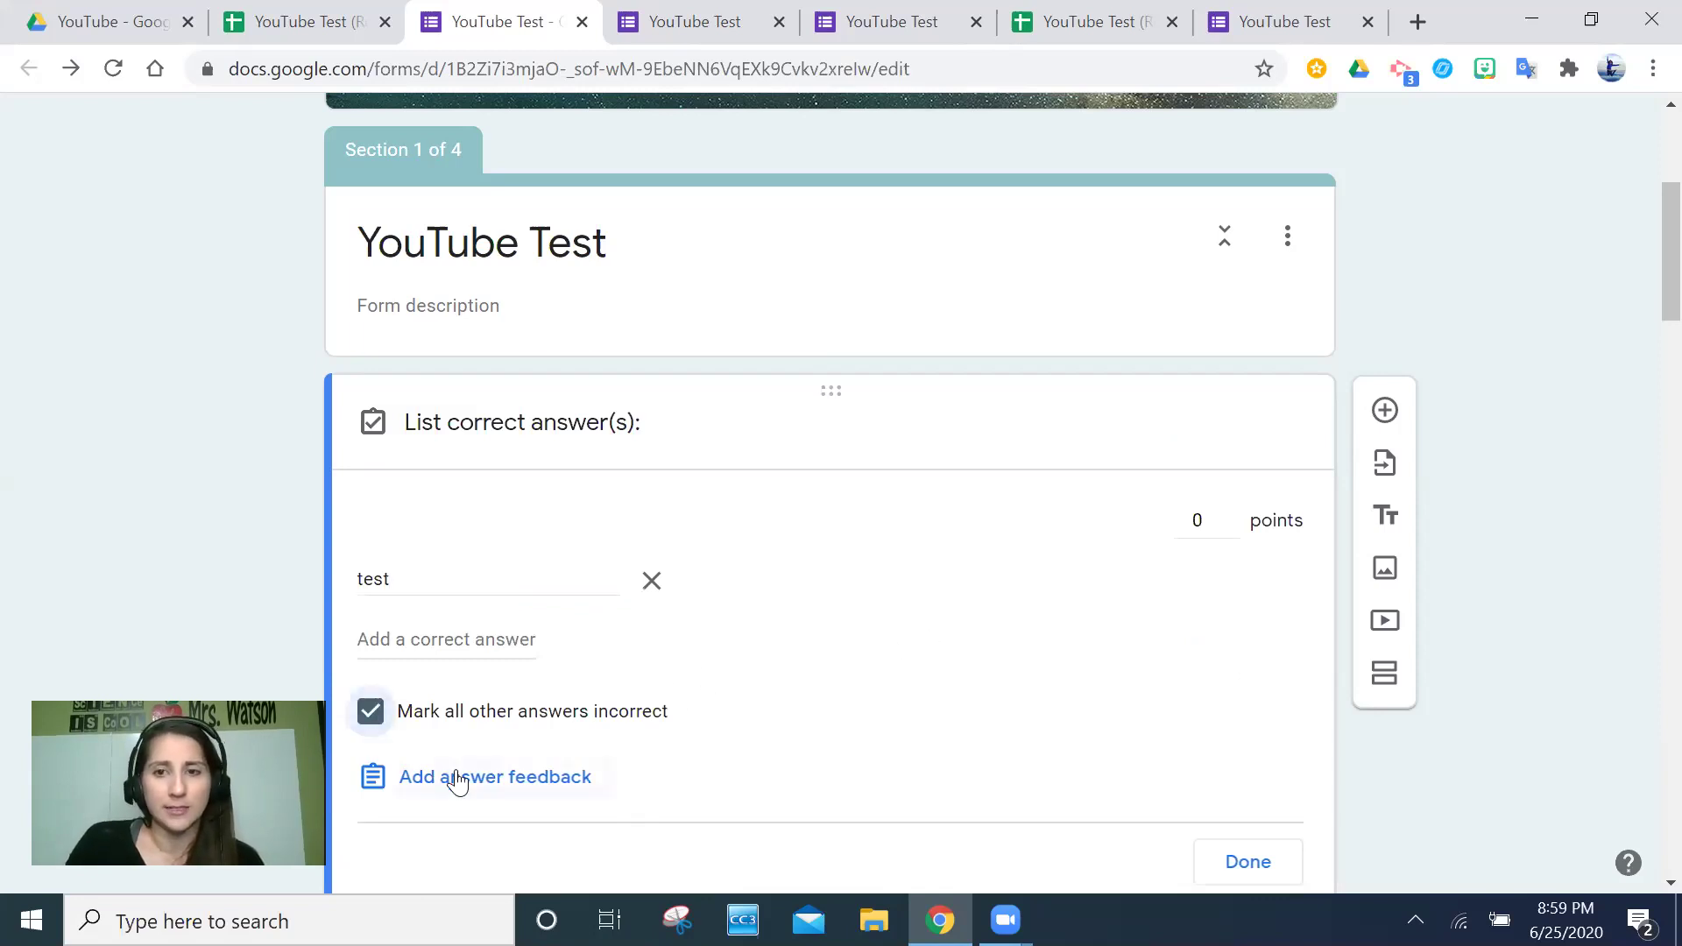
click(1213, 862)
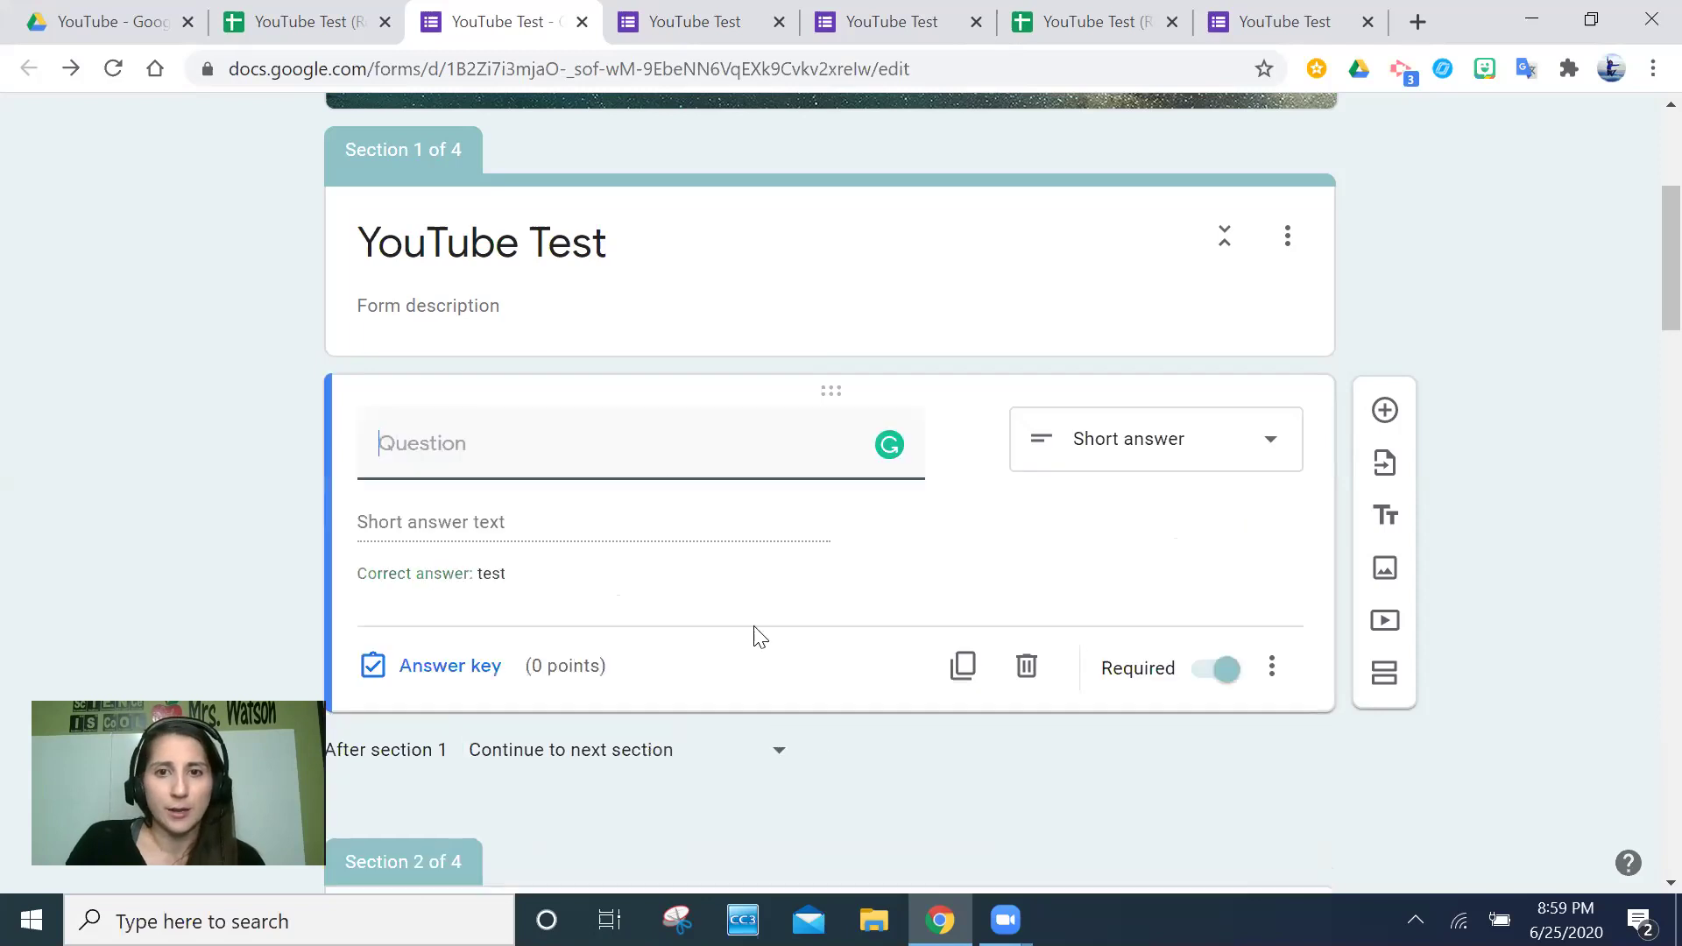
click(492, 535)
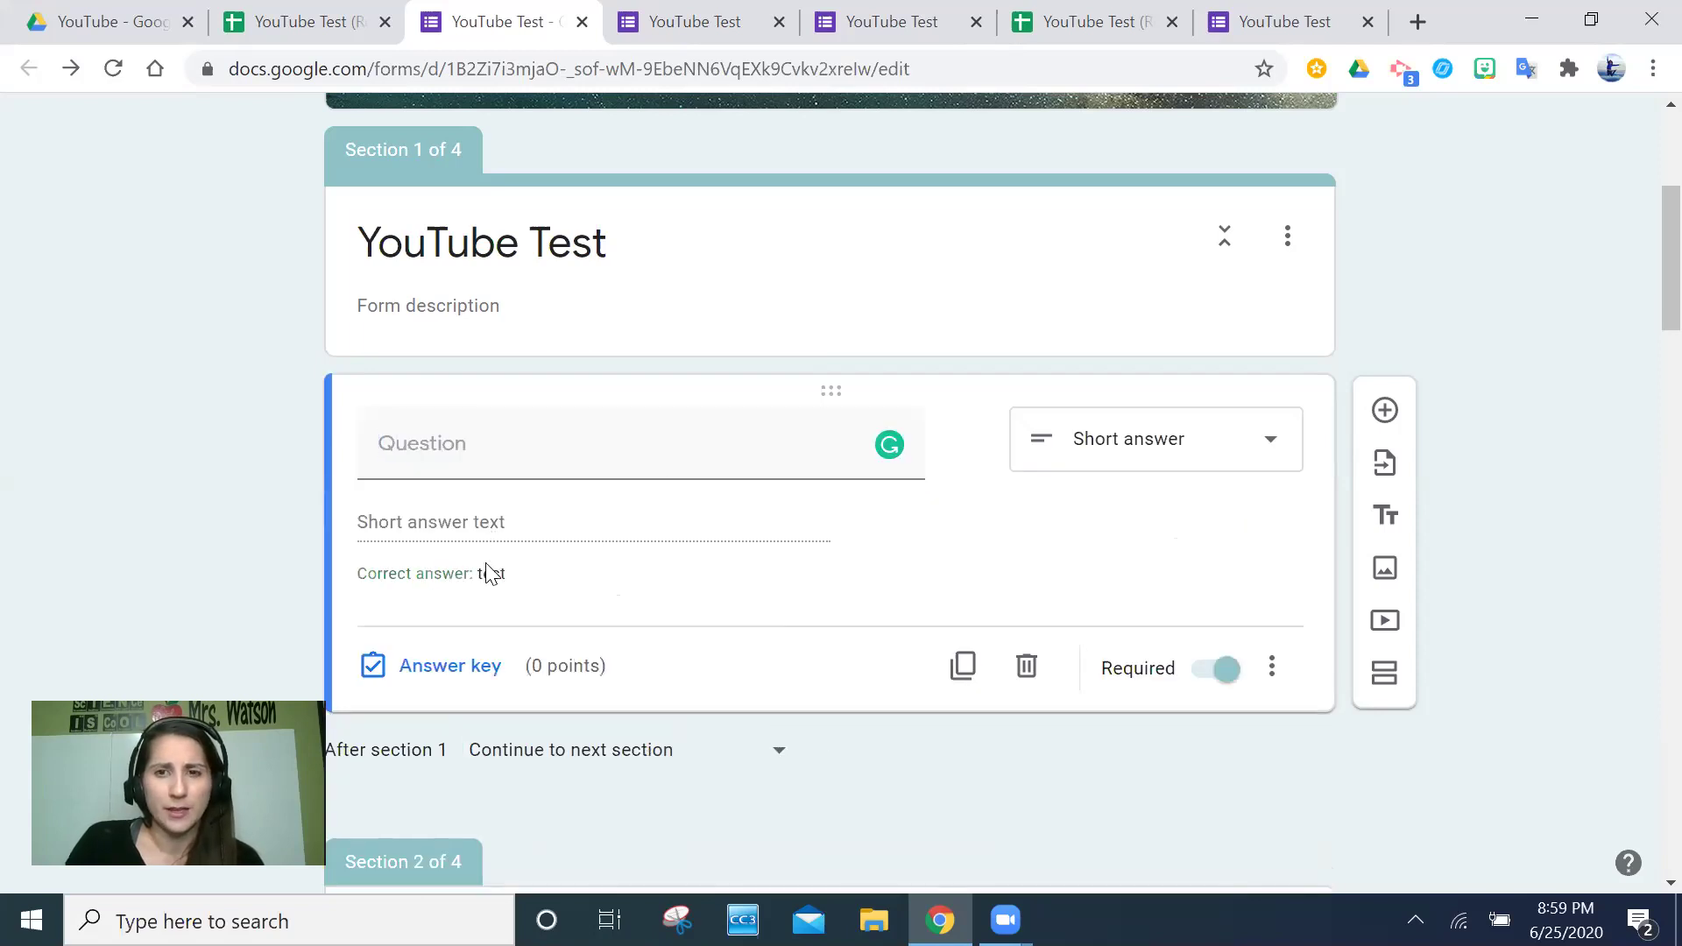
Step: Add response validation to the new short answer question in section 1, with Number as the rule type
click(1274, 671)
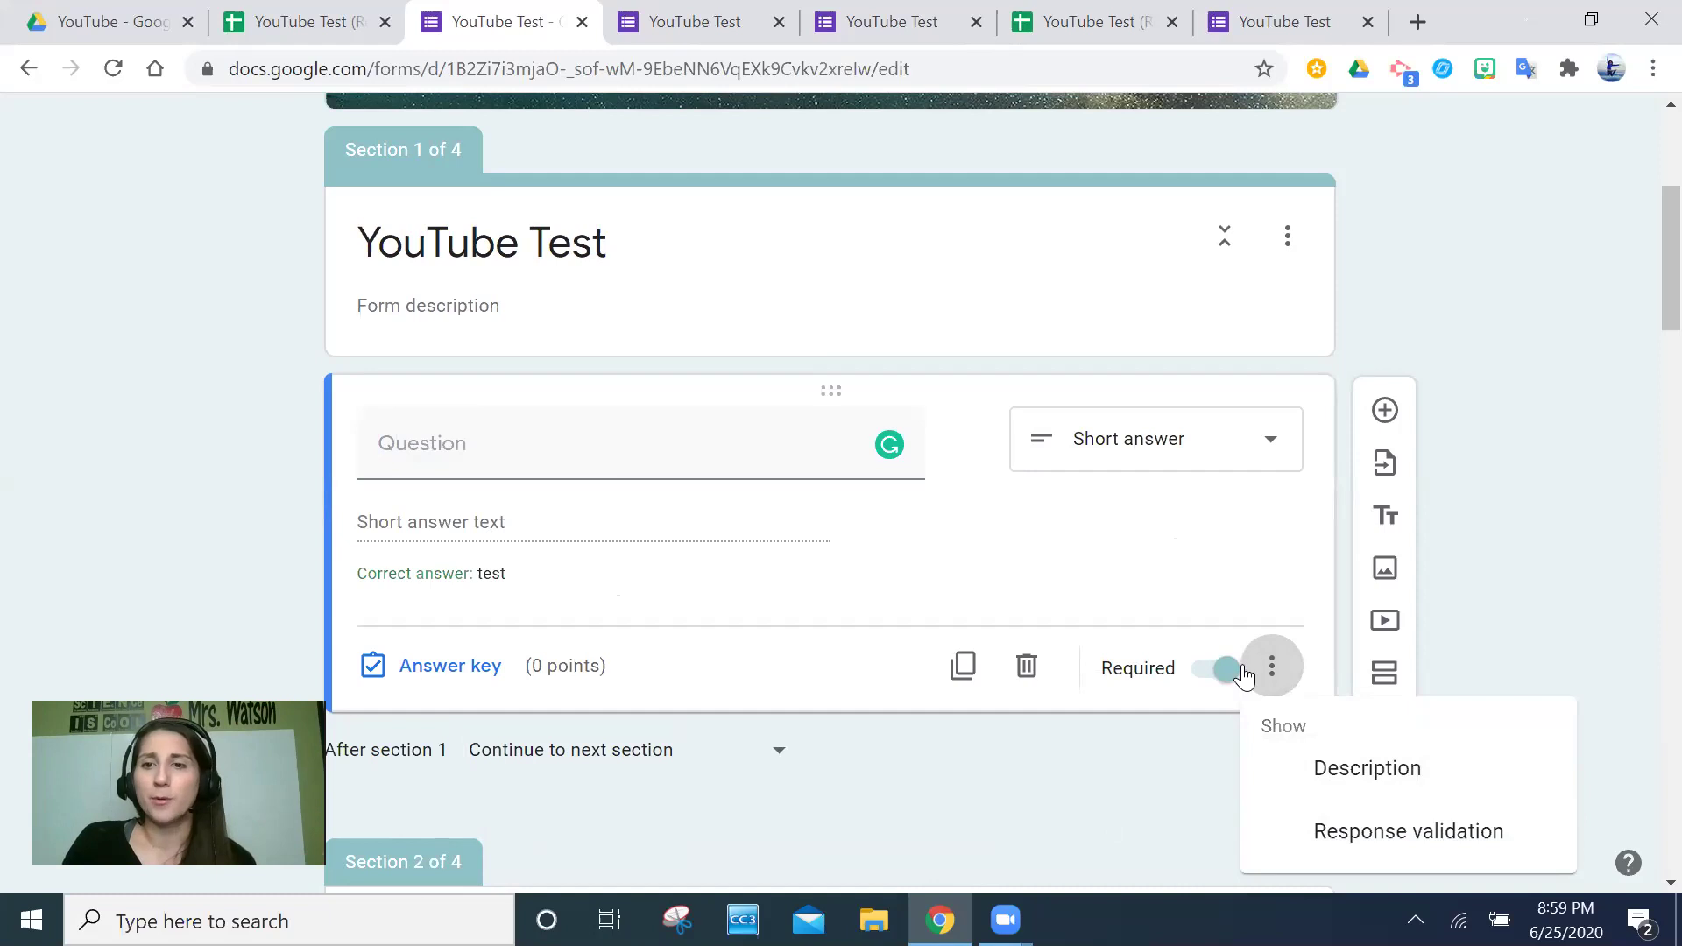
click(1352, 834)
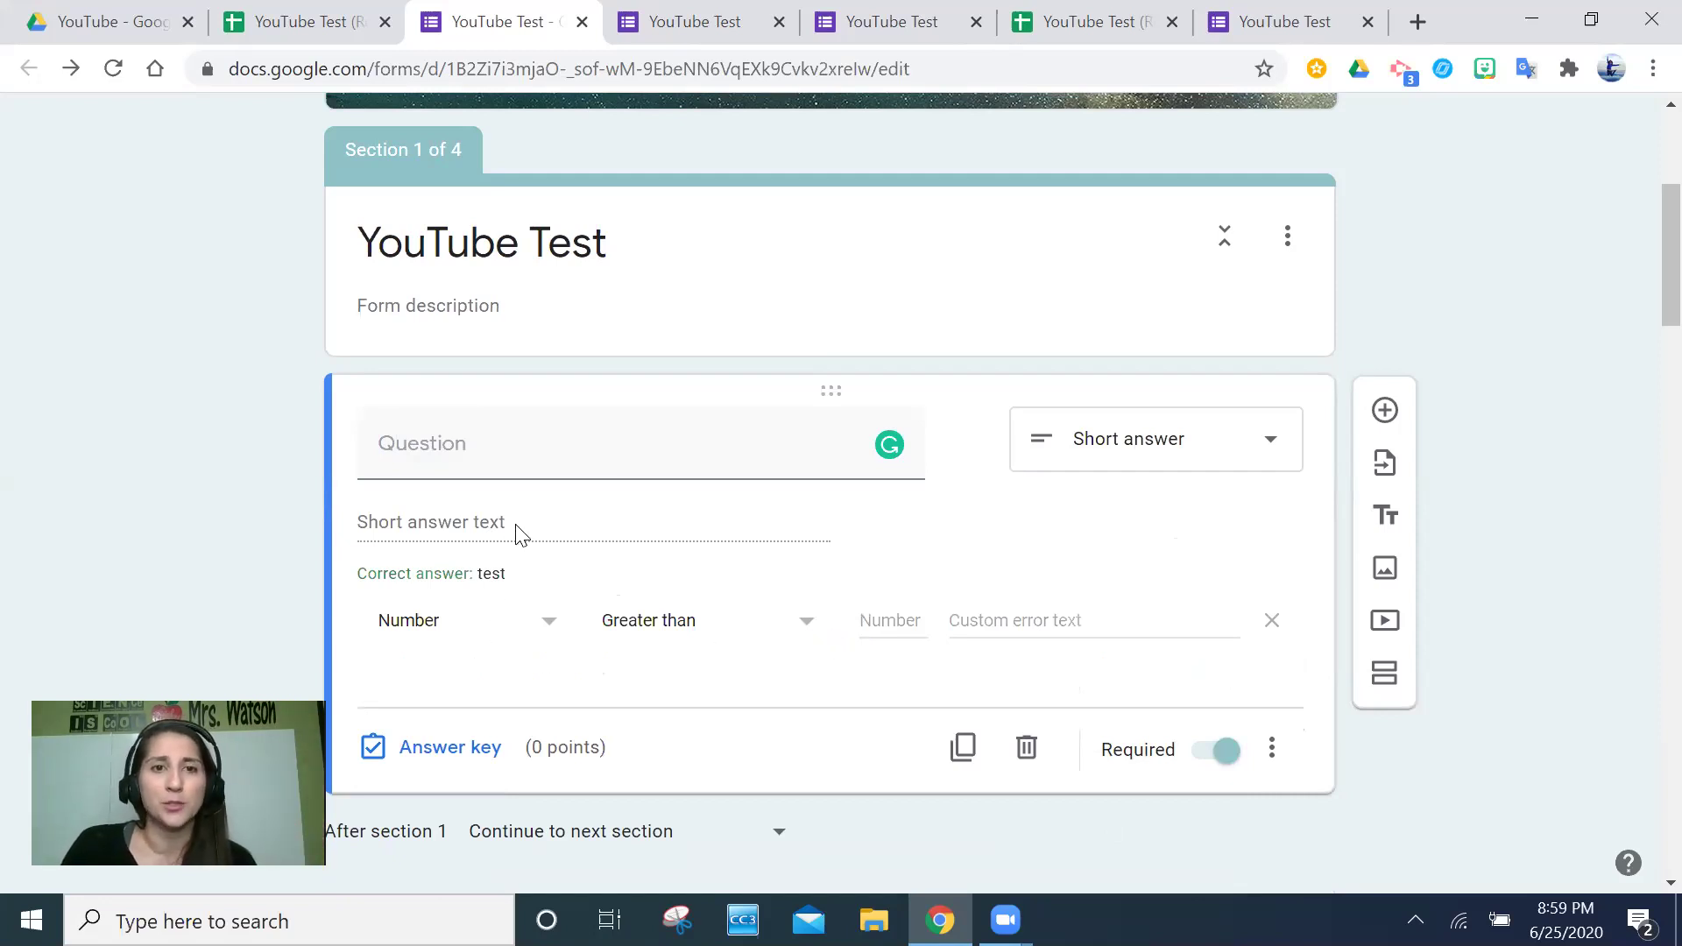
click(543, 639)
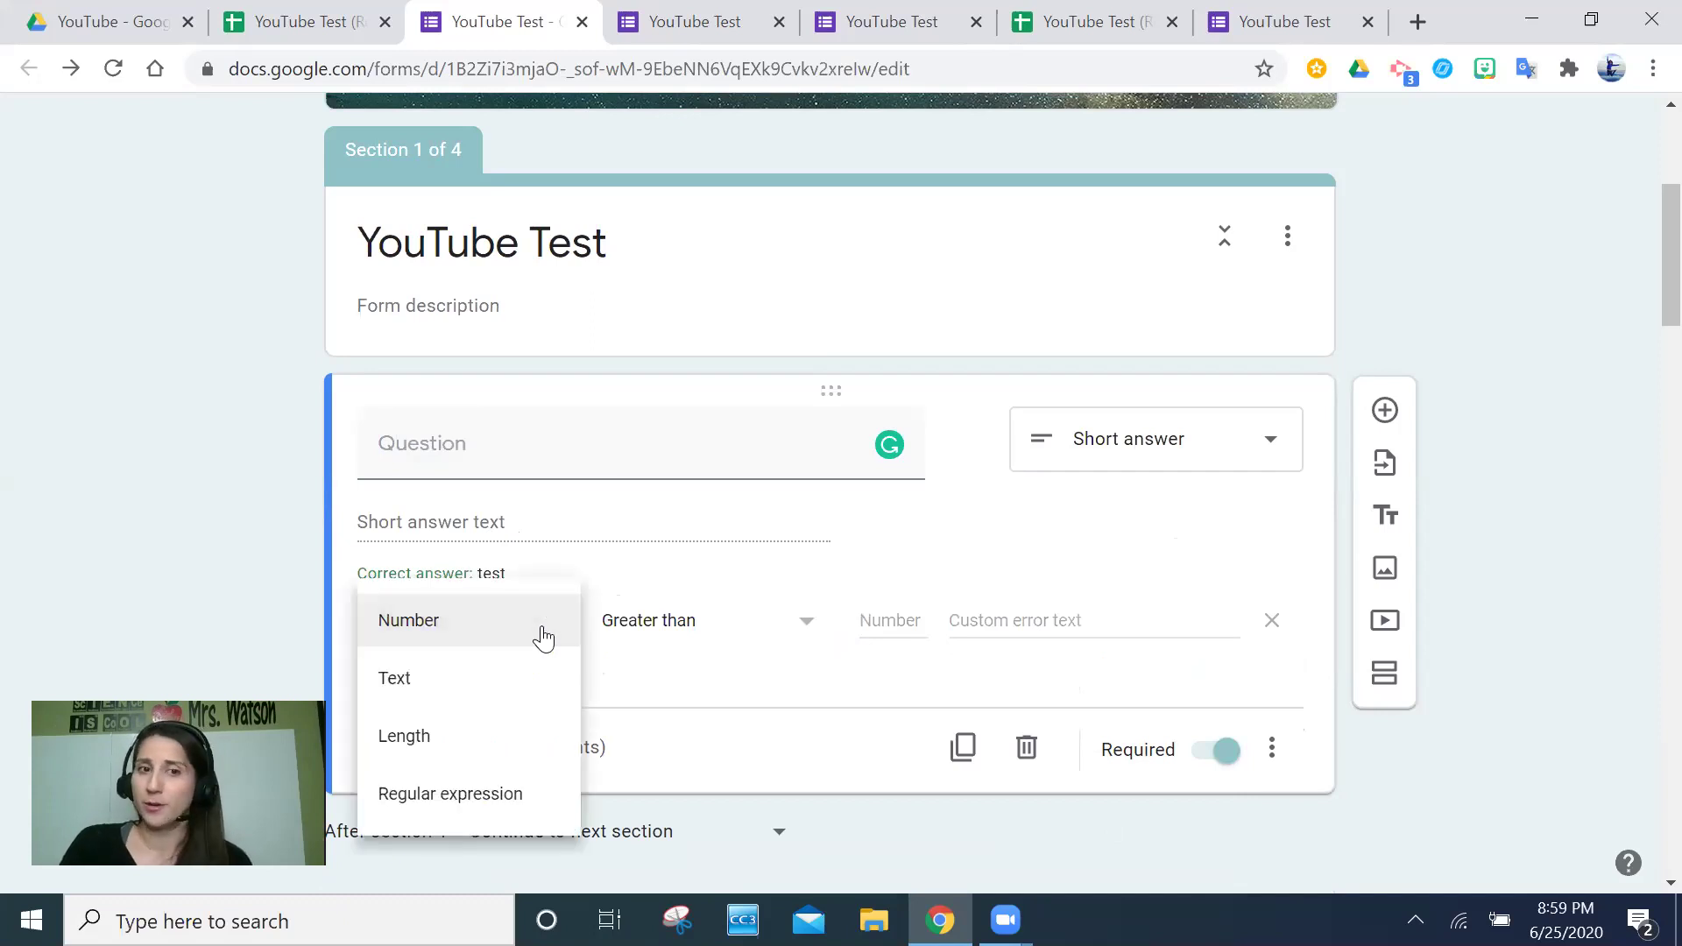
click(537, 634)
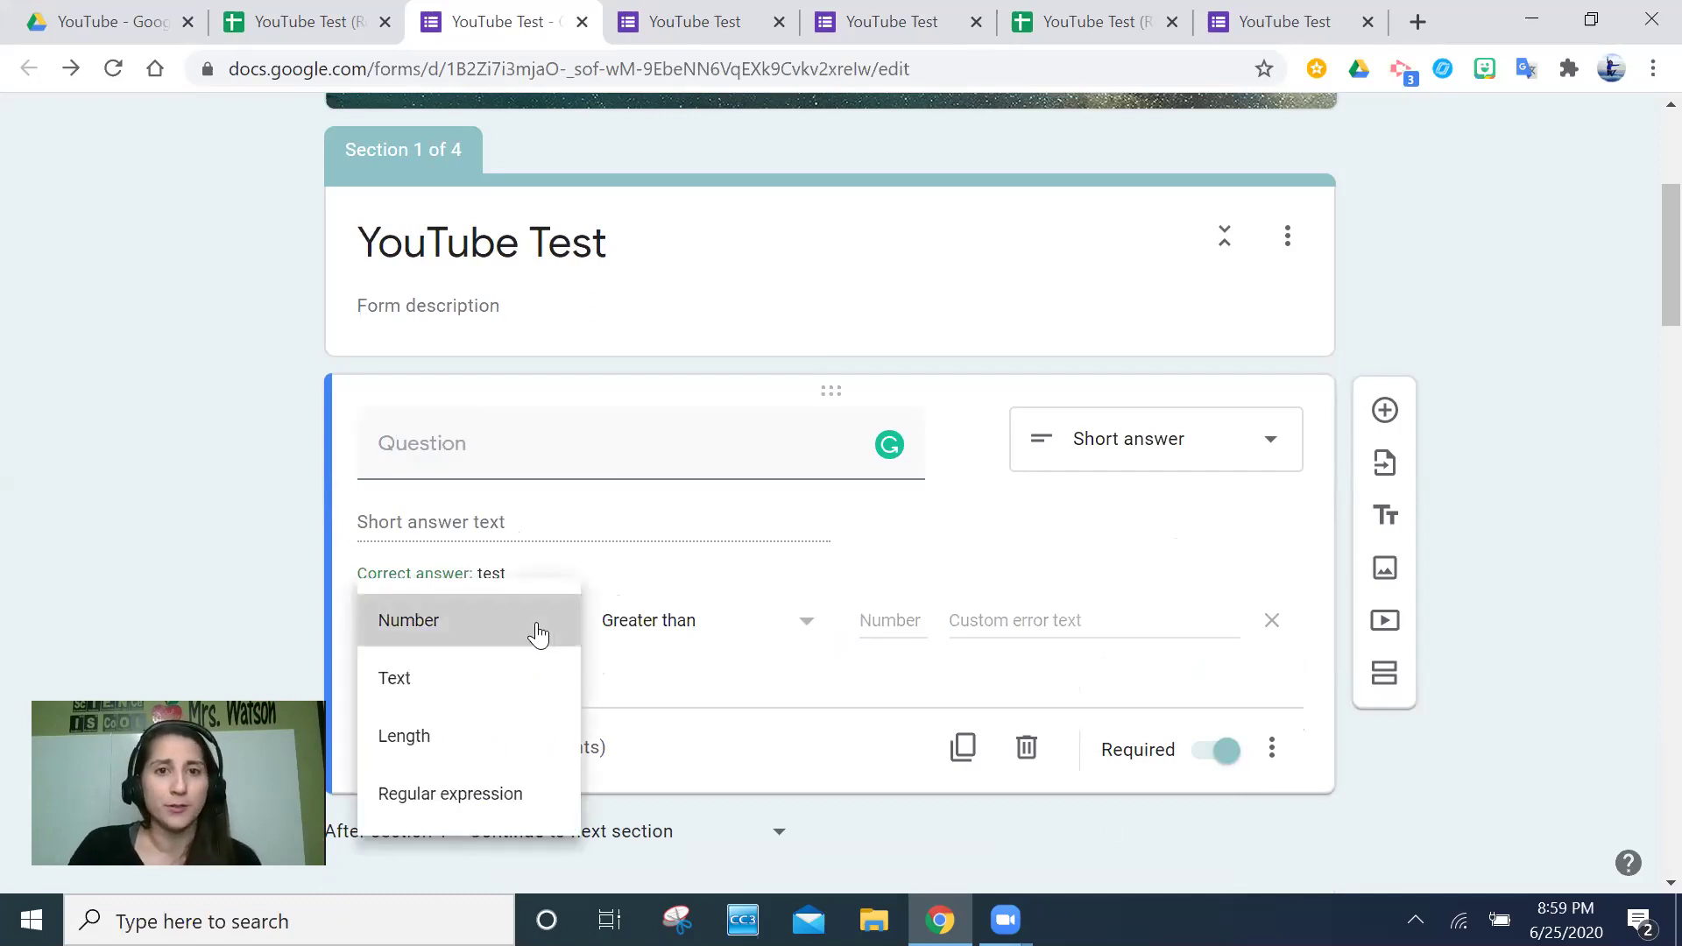
Step: Set the number validation condition to Equal to and enter "Try again!" as the custom error text
click(757, 632)
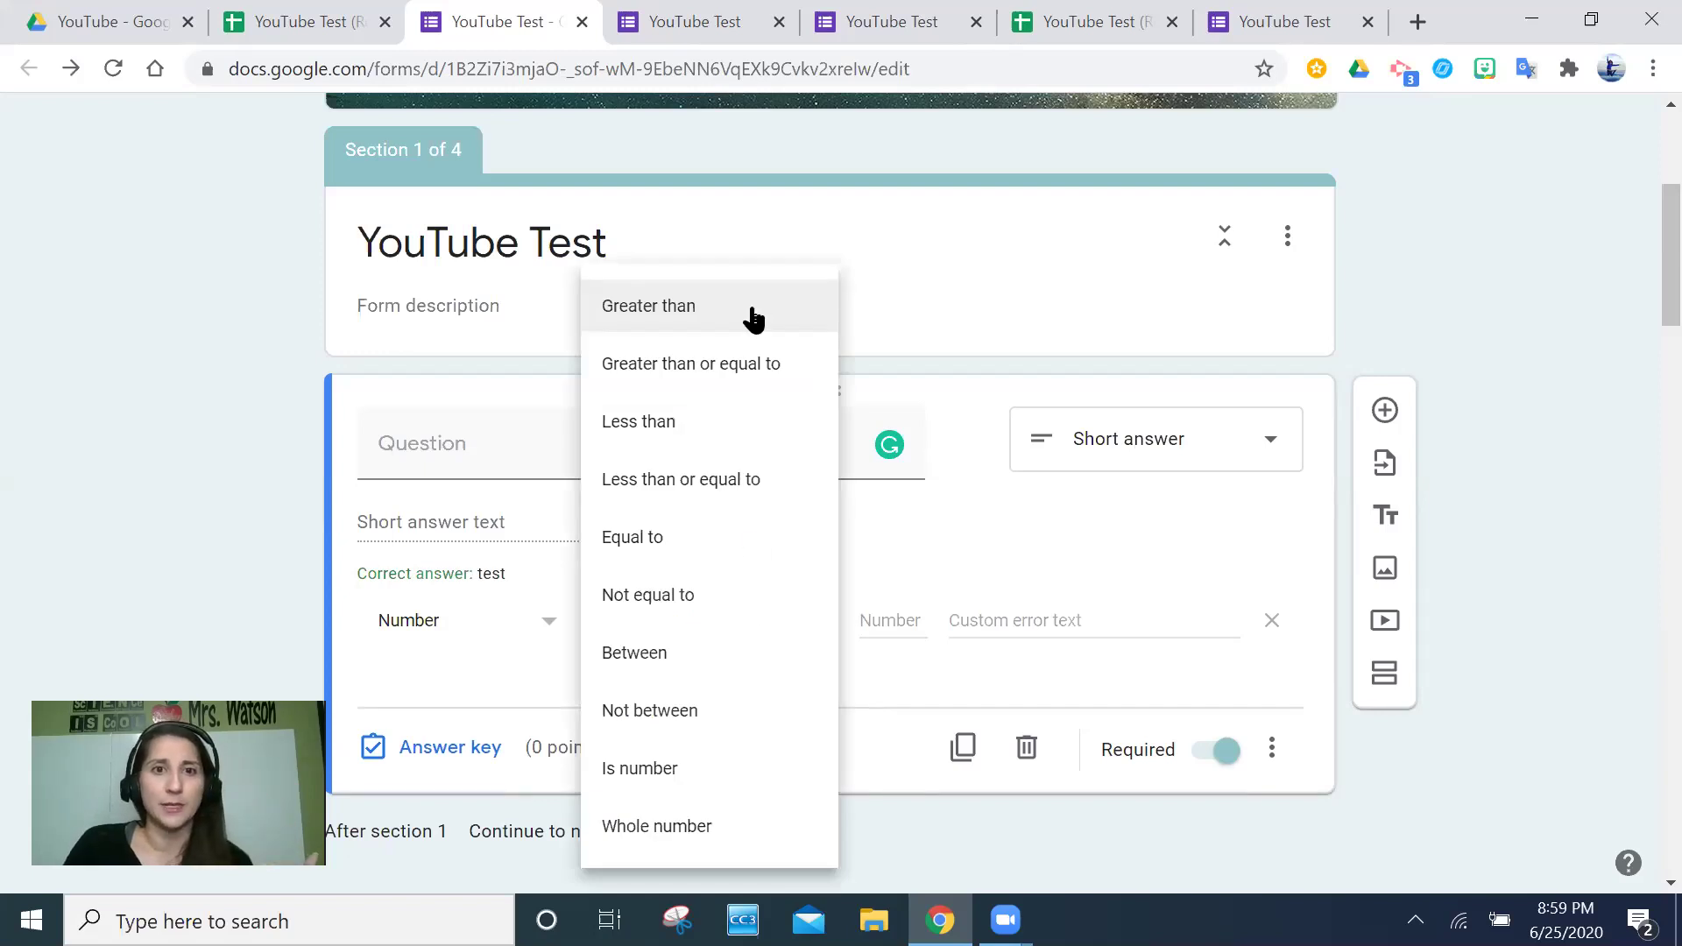
click(720, 543)
click(874, 618)
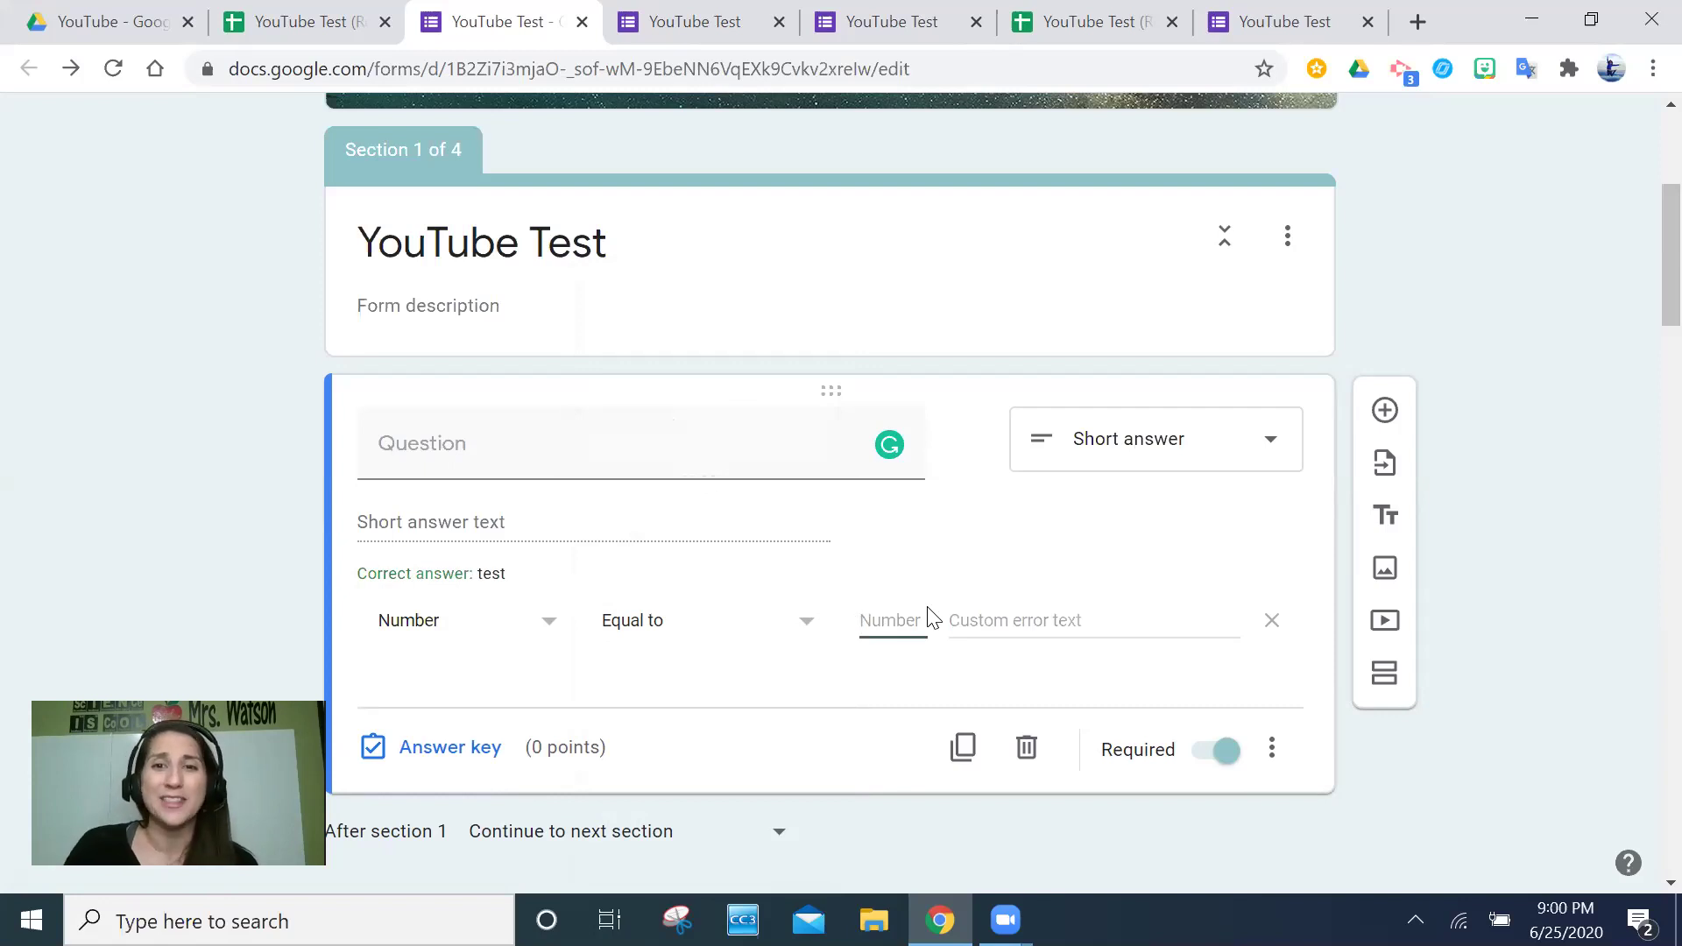
click(1046, 631)
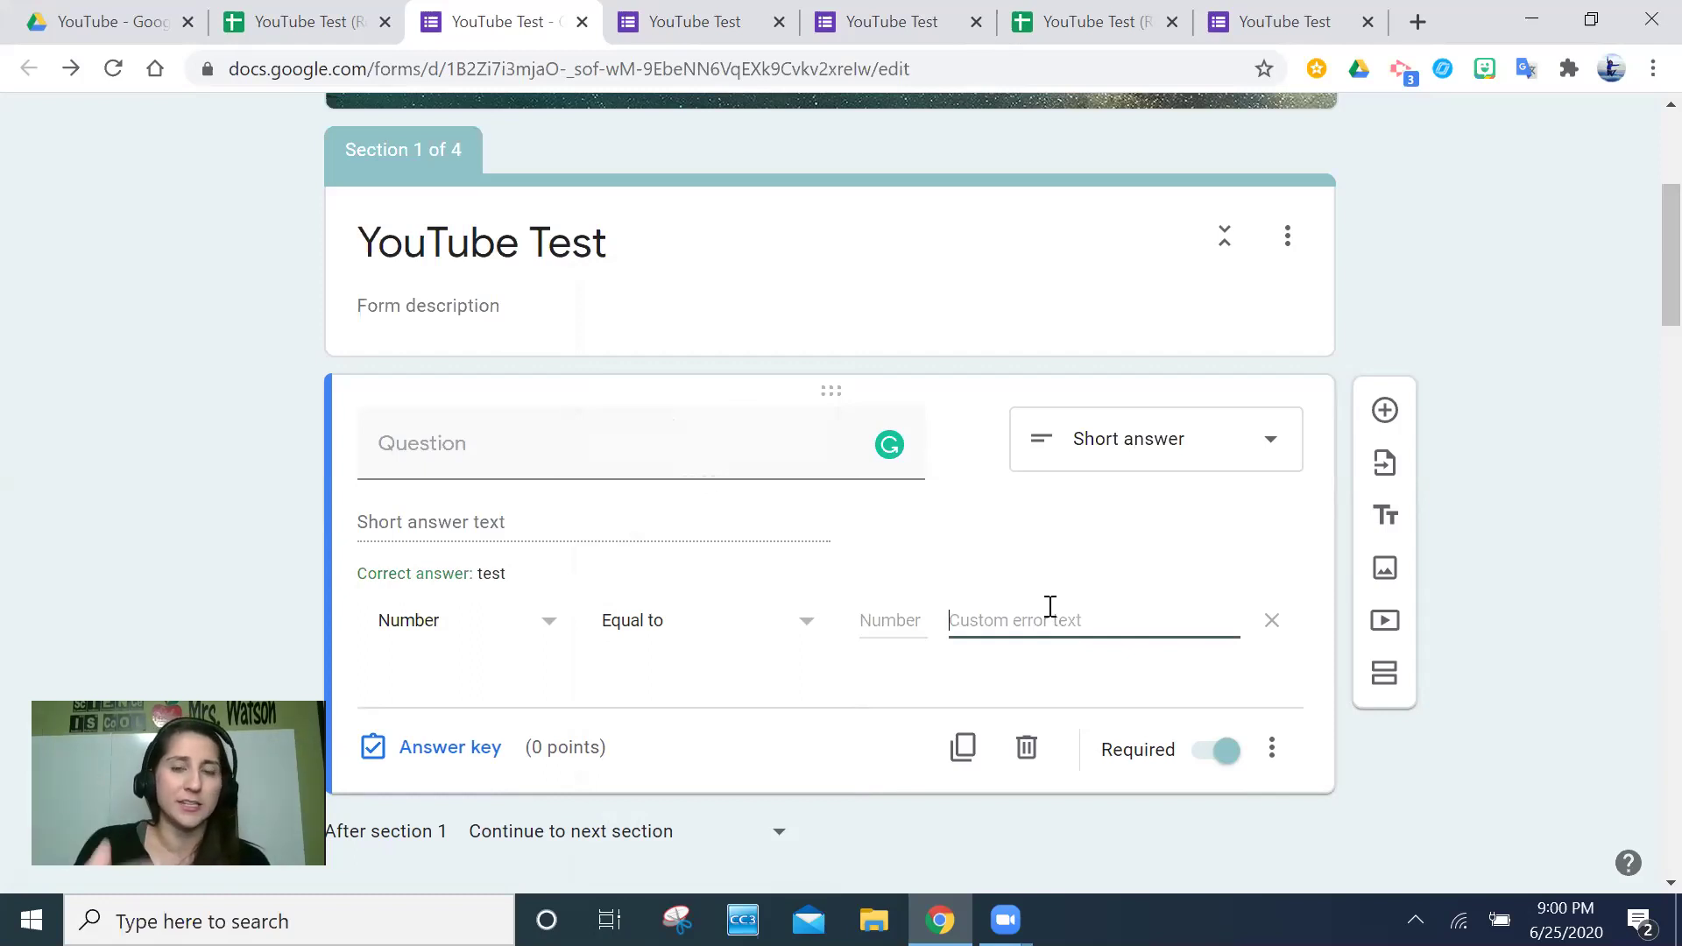
text(Try)
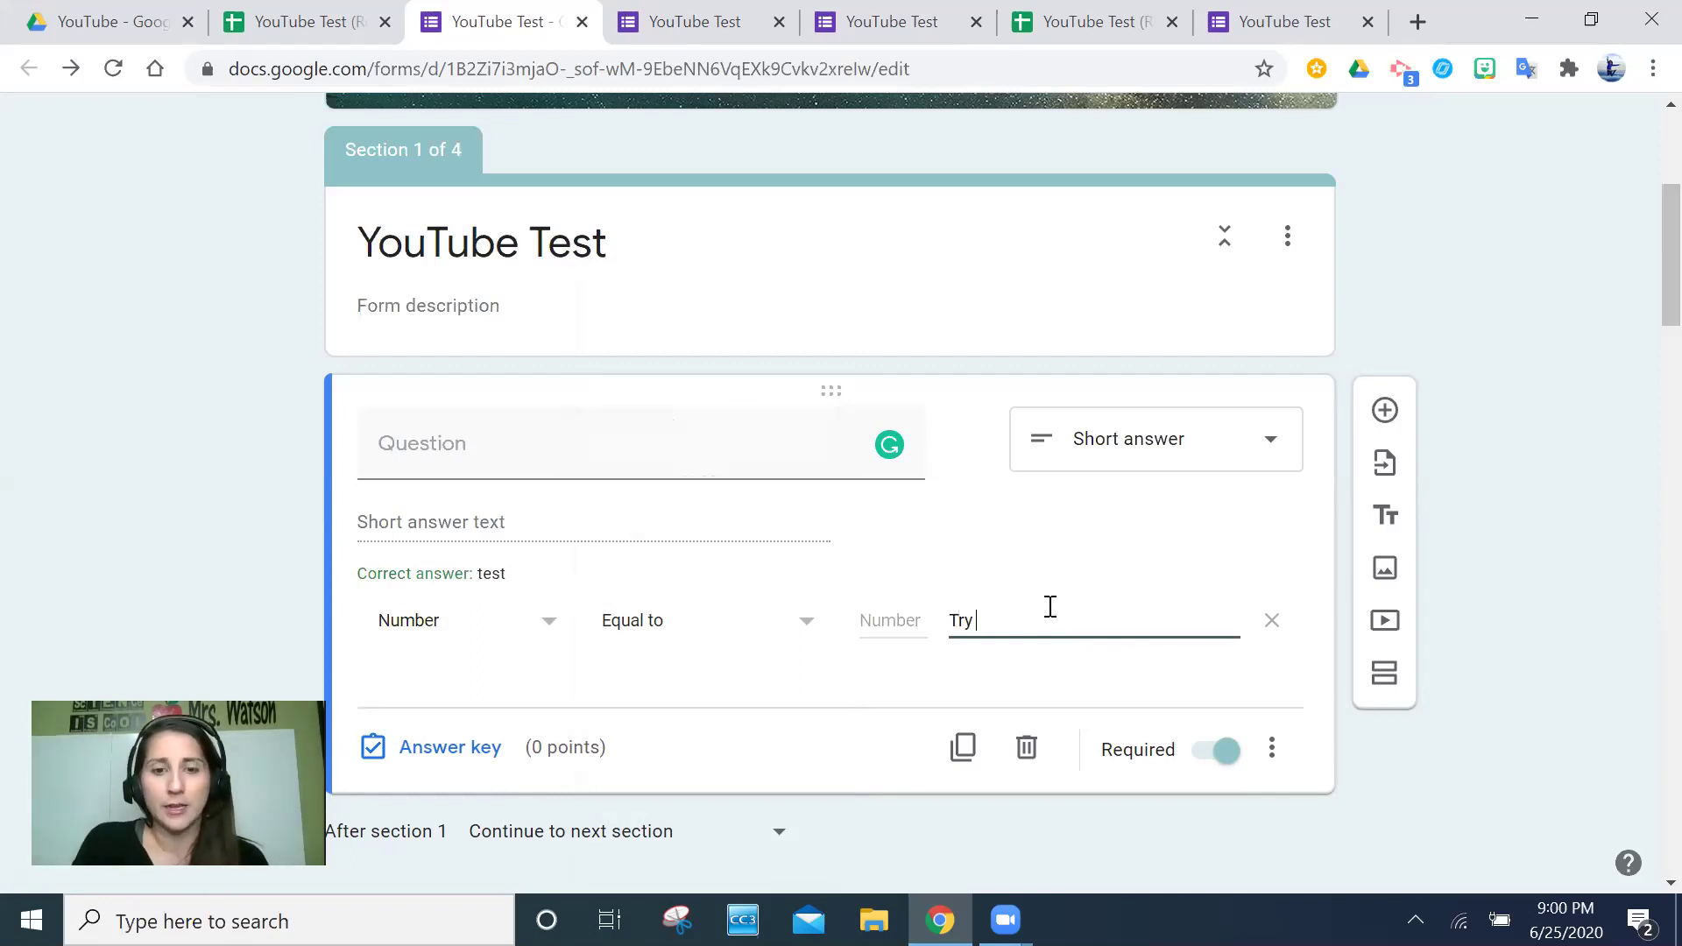
text( again!)
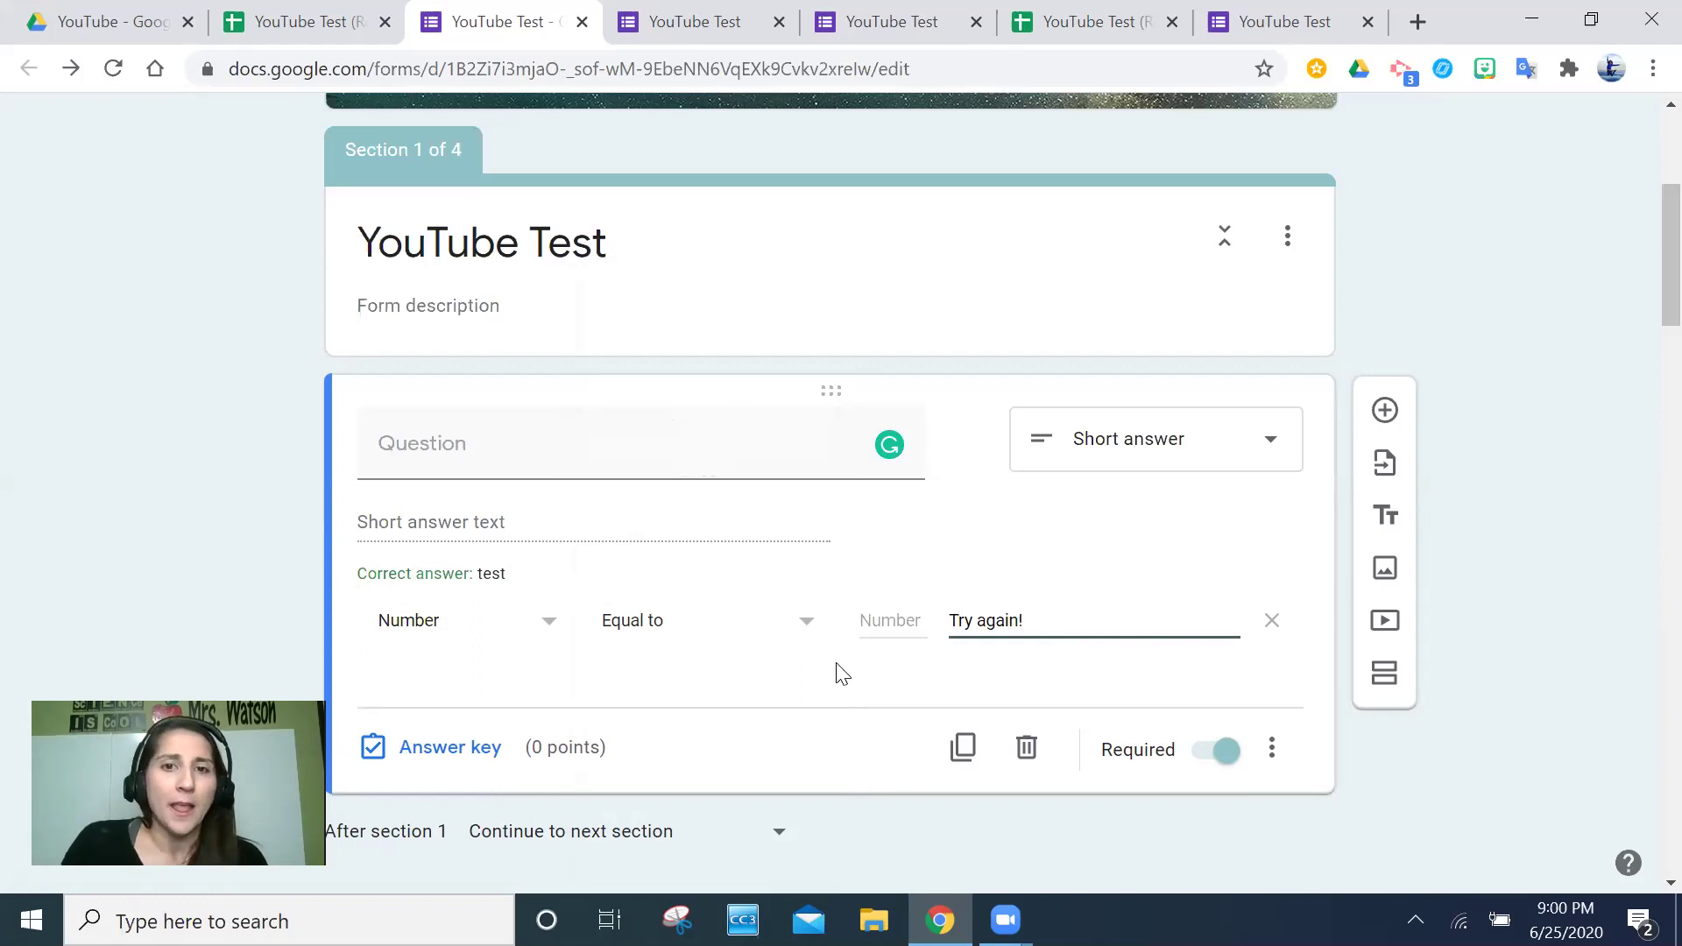
Step: Change the question's response validation to Text with the condition Contains, and check the other available text conditions
click(540, 646)
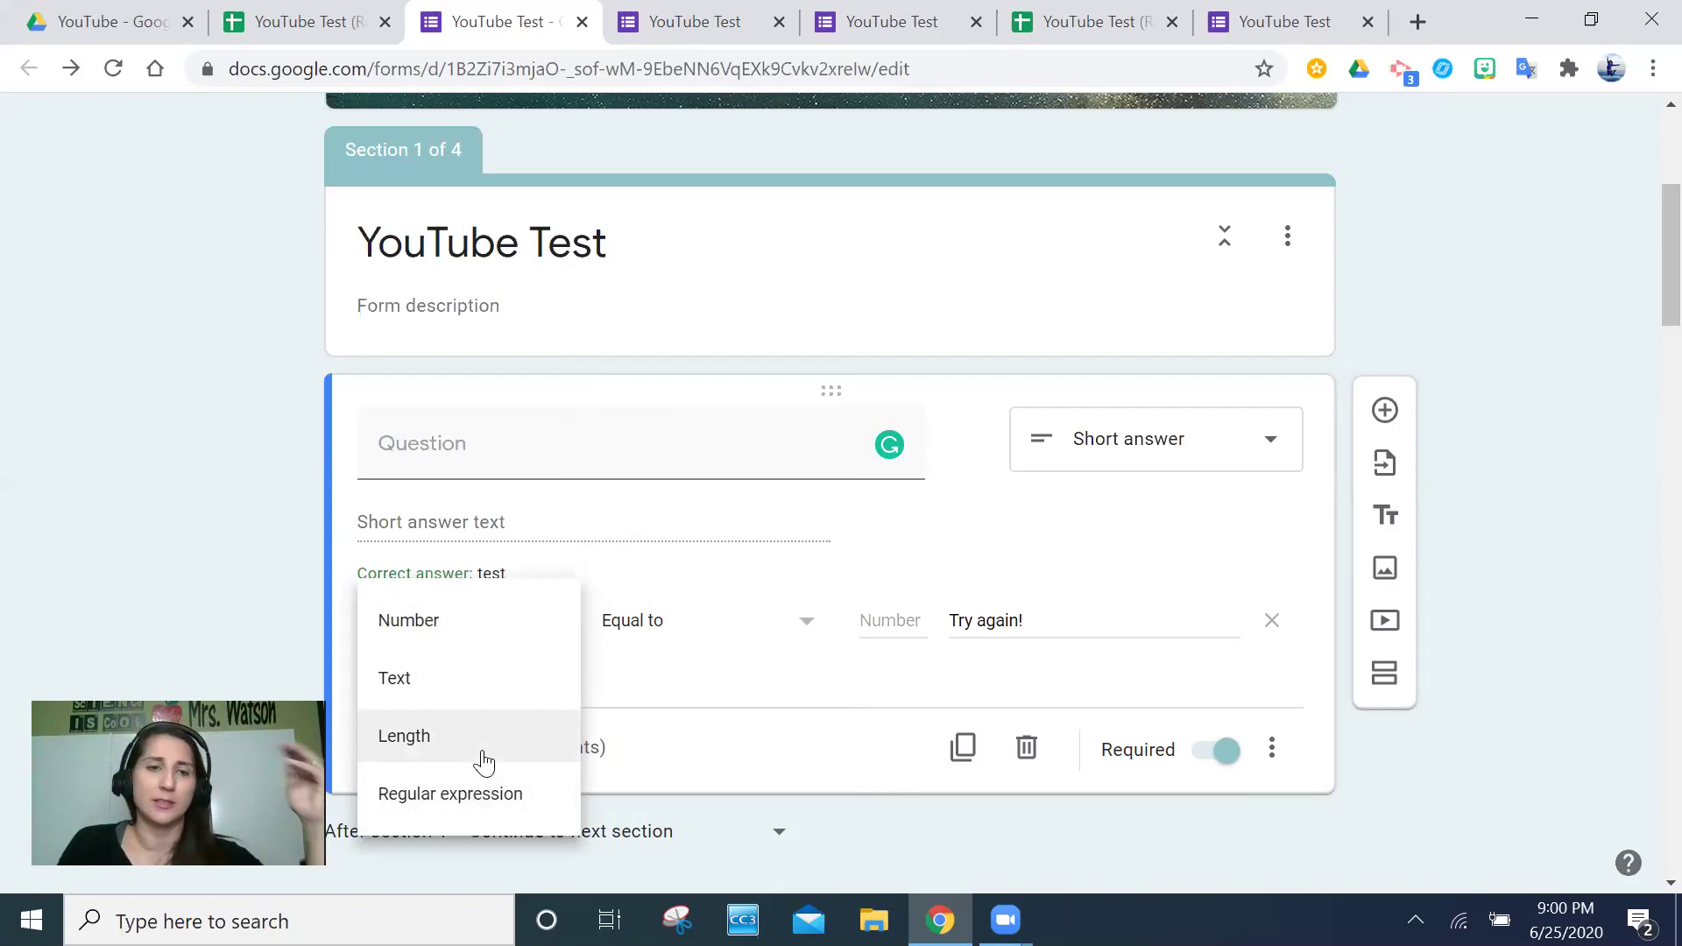
click(482, 696)
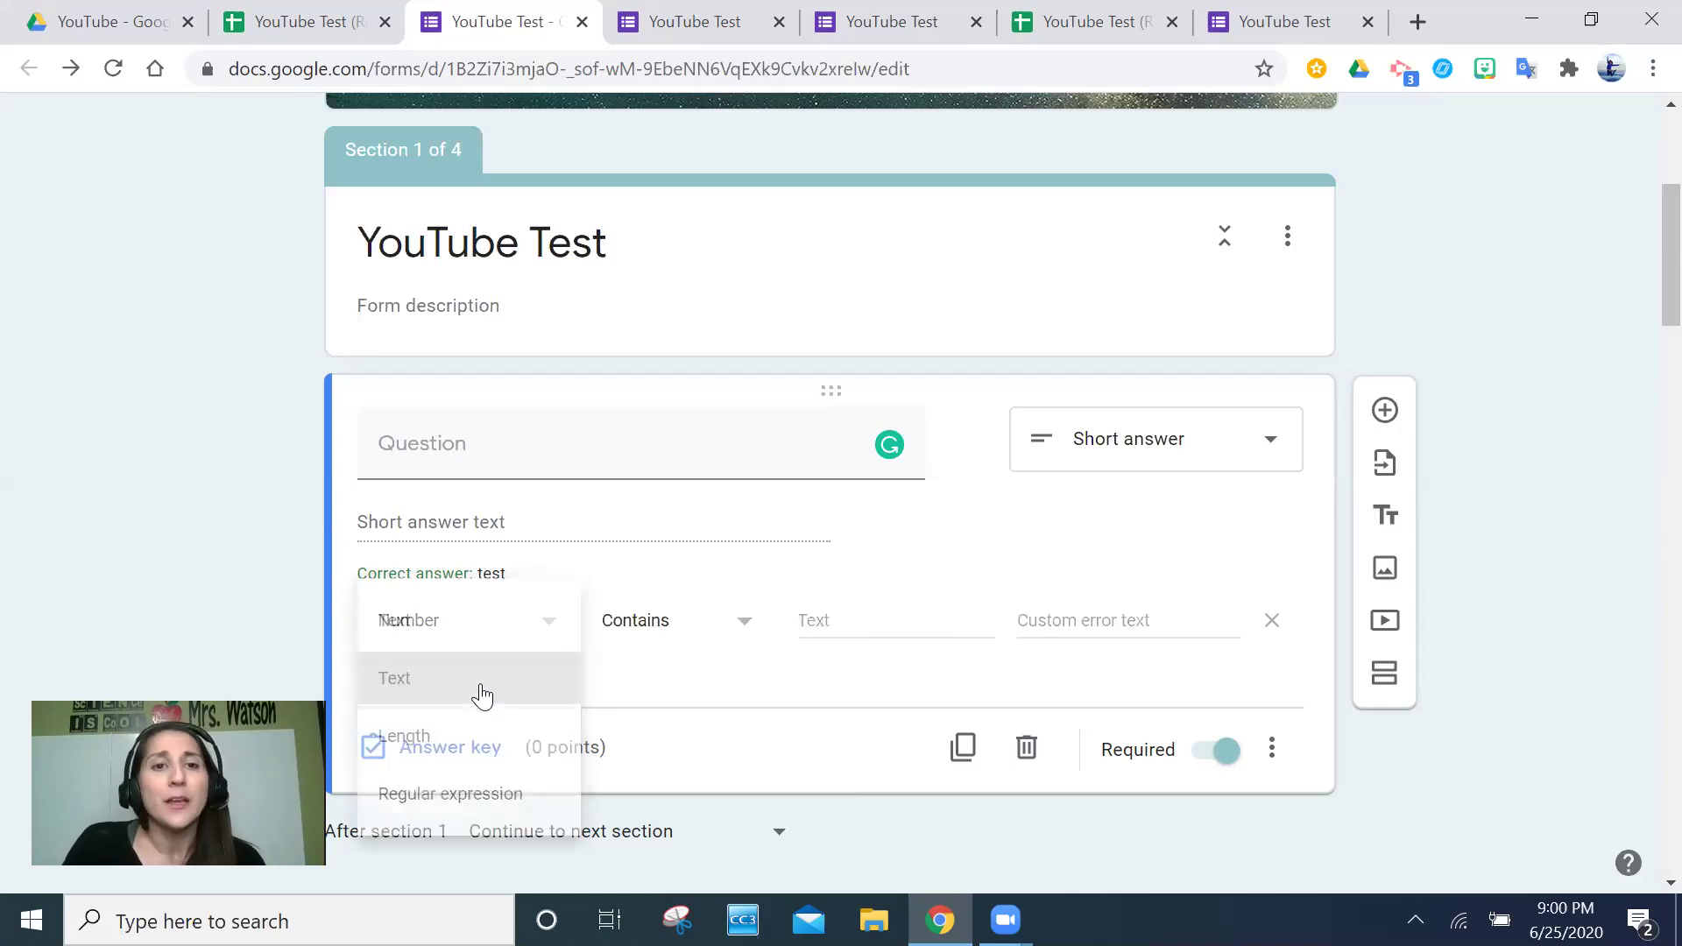
click(664, 627)
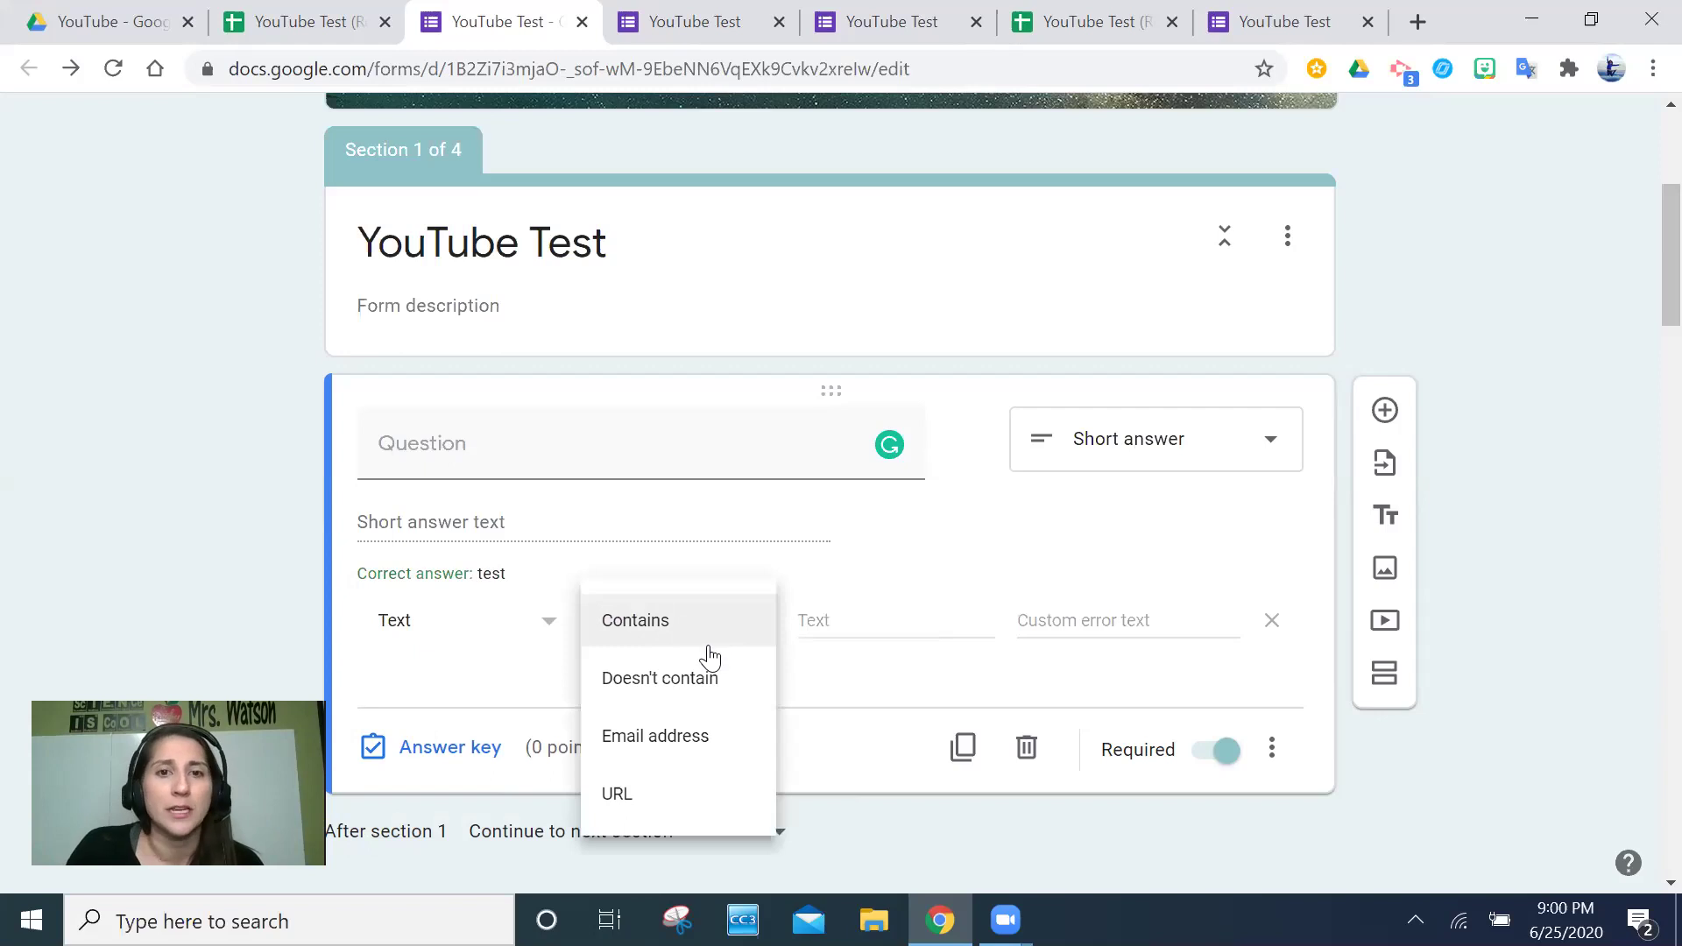
click(696, 618)
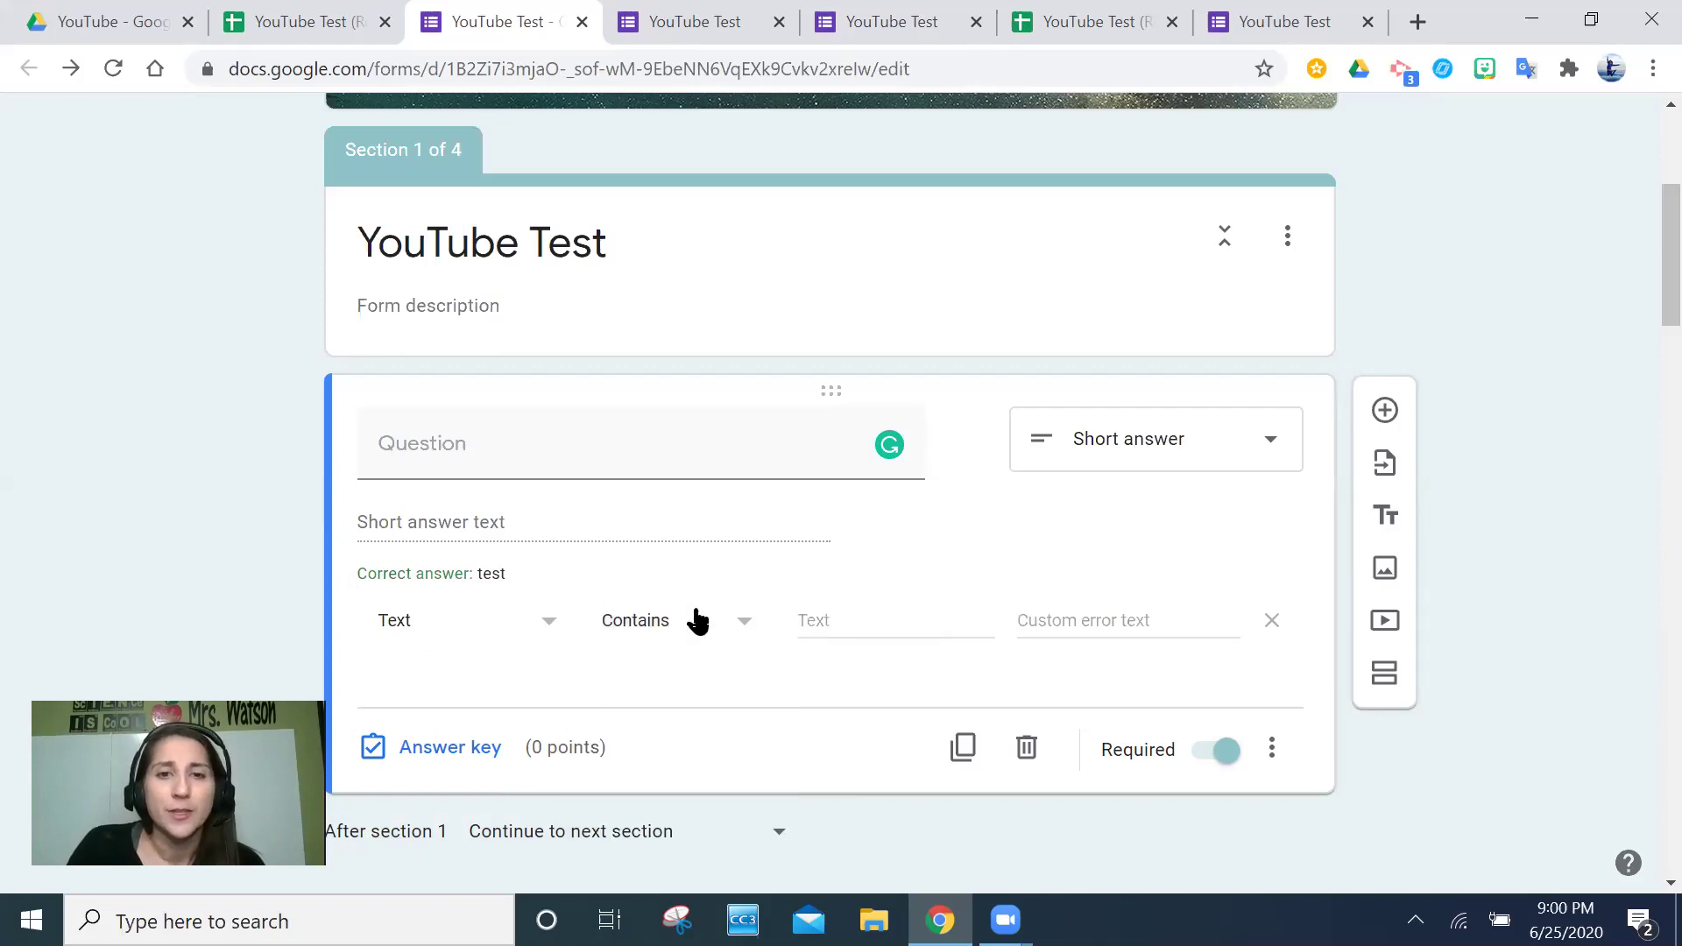
click(696, 620)
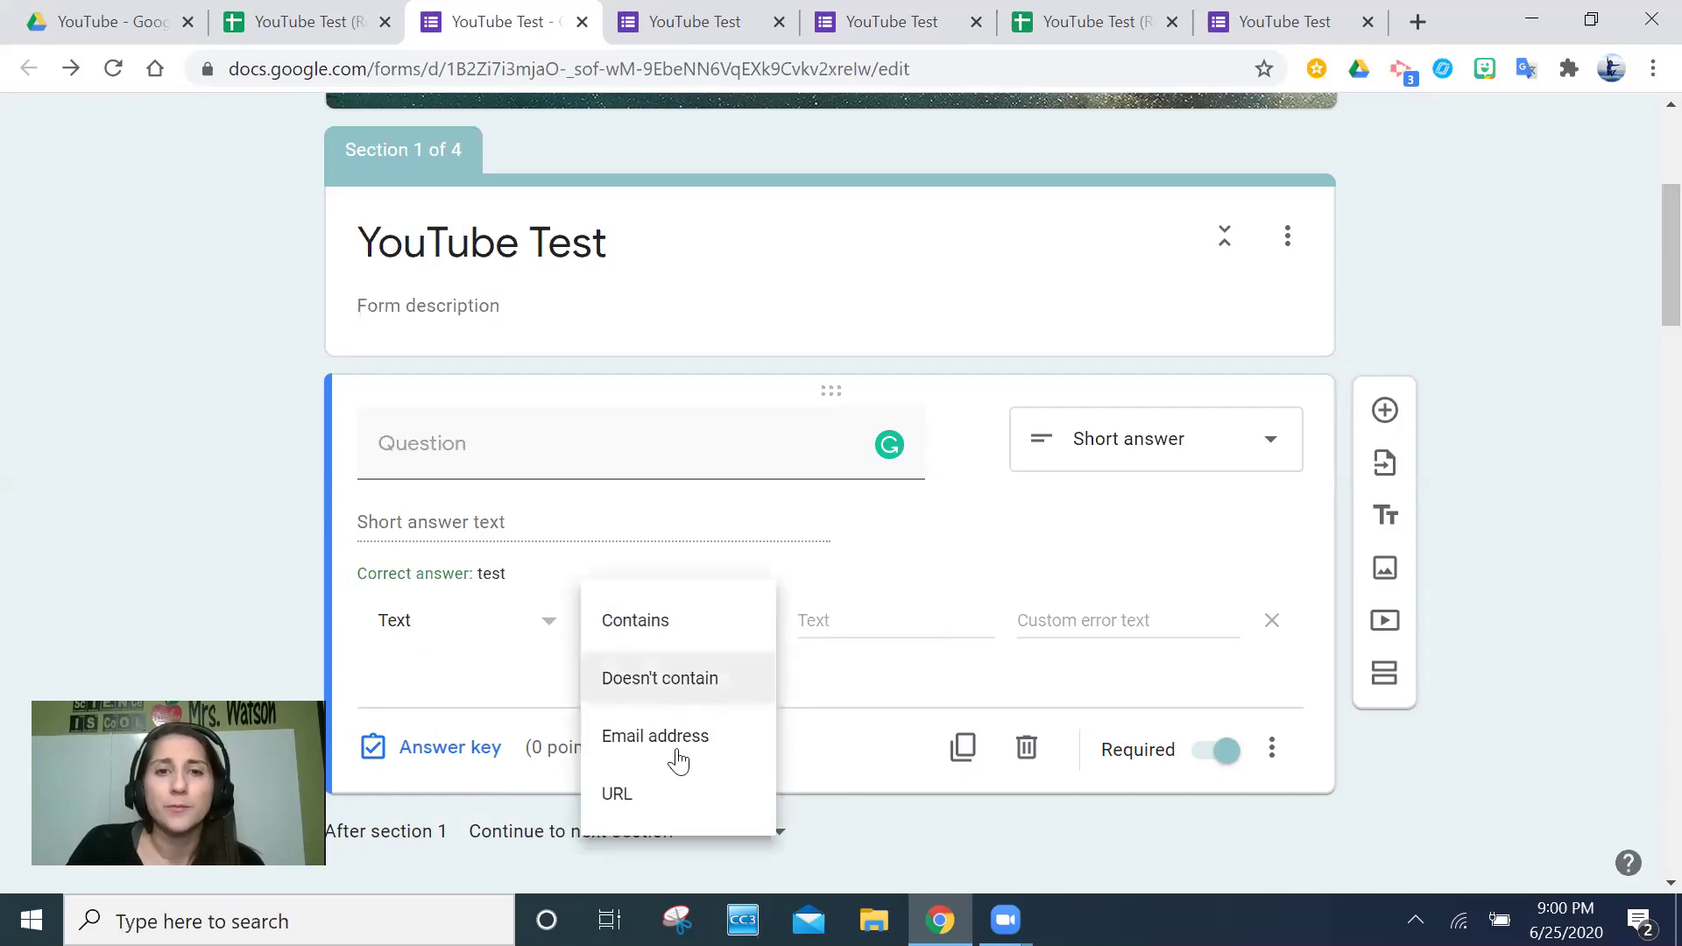
click(692, 620)
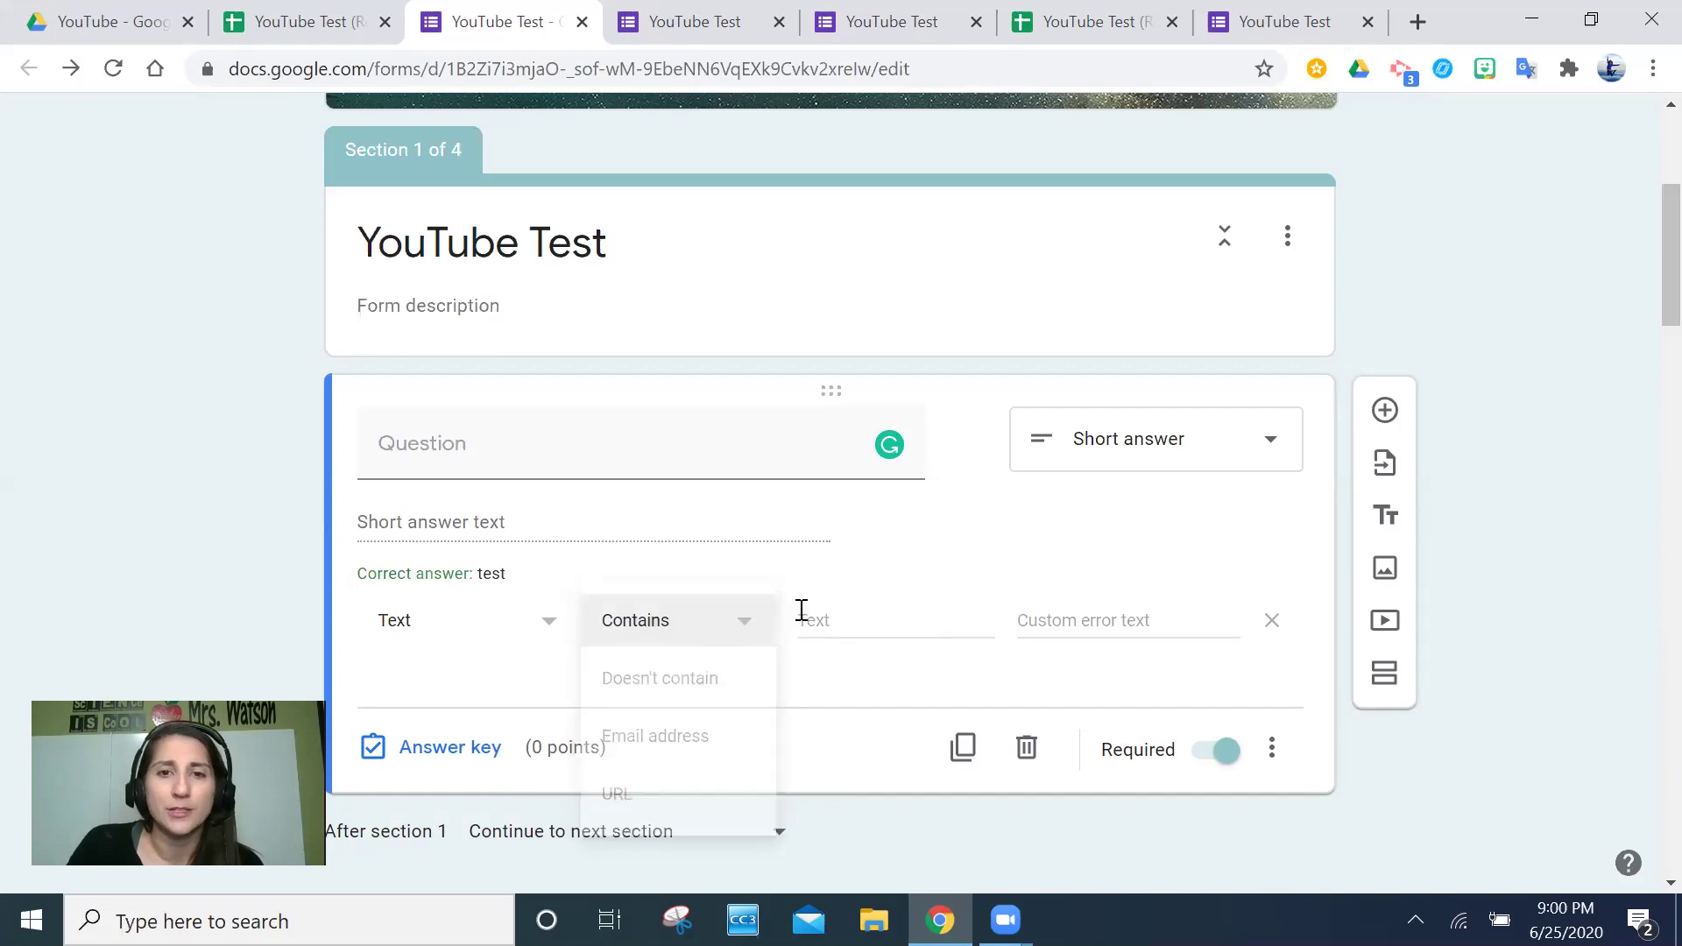
click(639, 619)
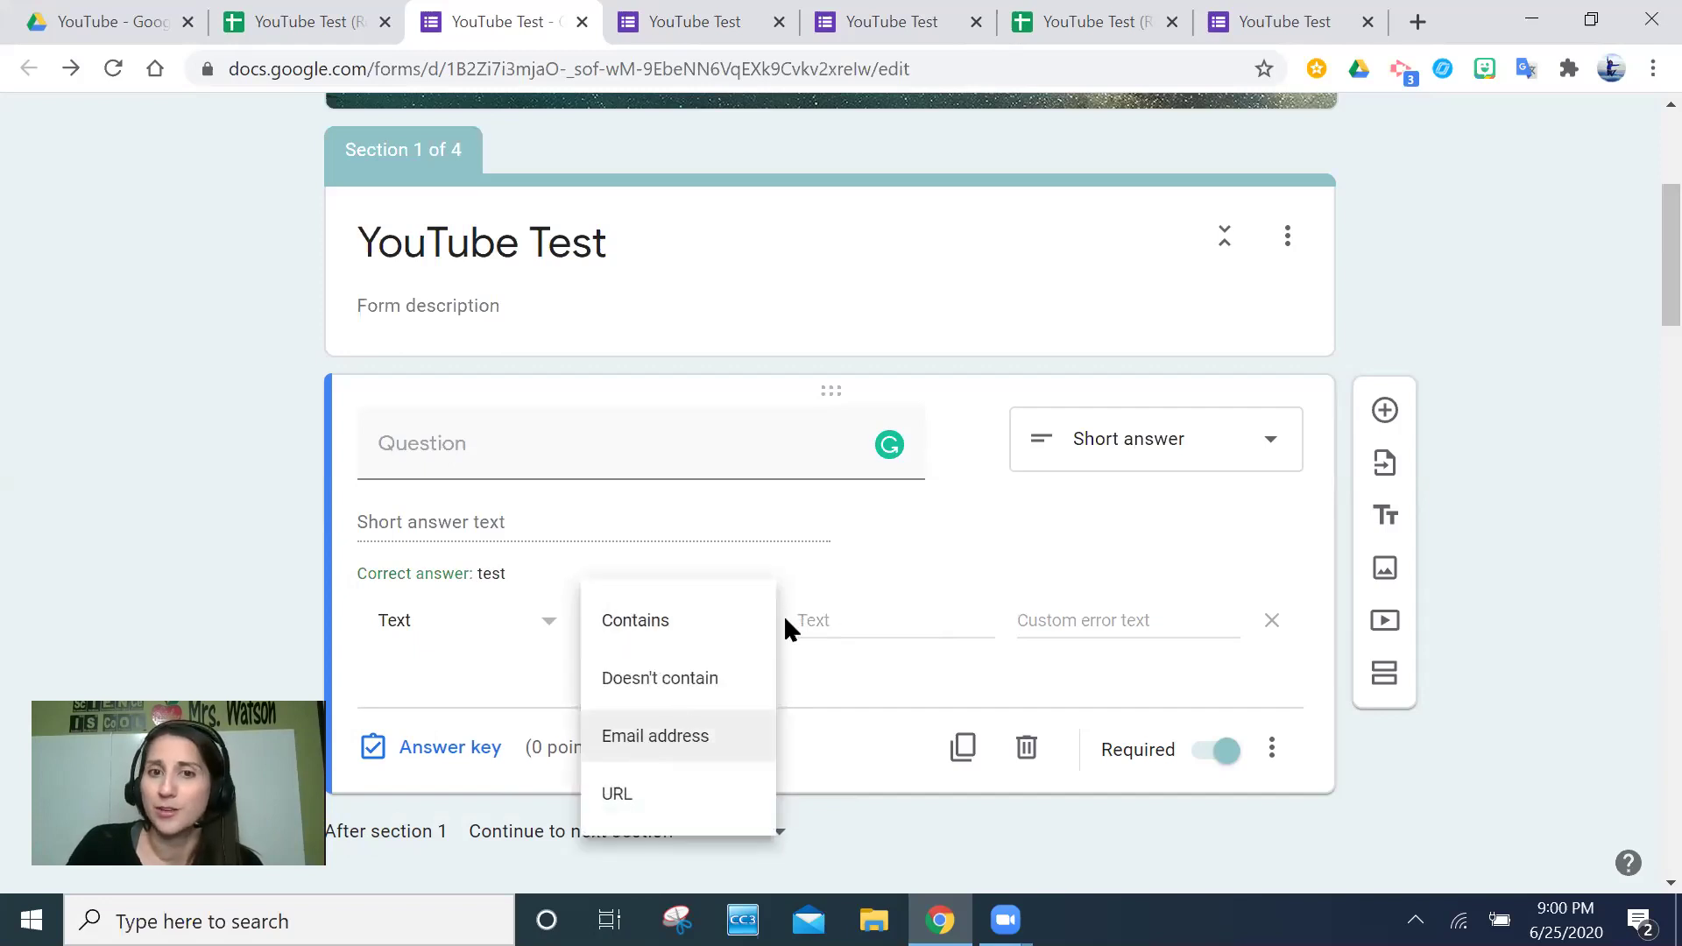
Step: Require the answer text to contain "test" and set the custom error text to "try again!"
click(832, 620)
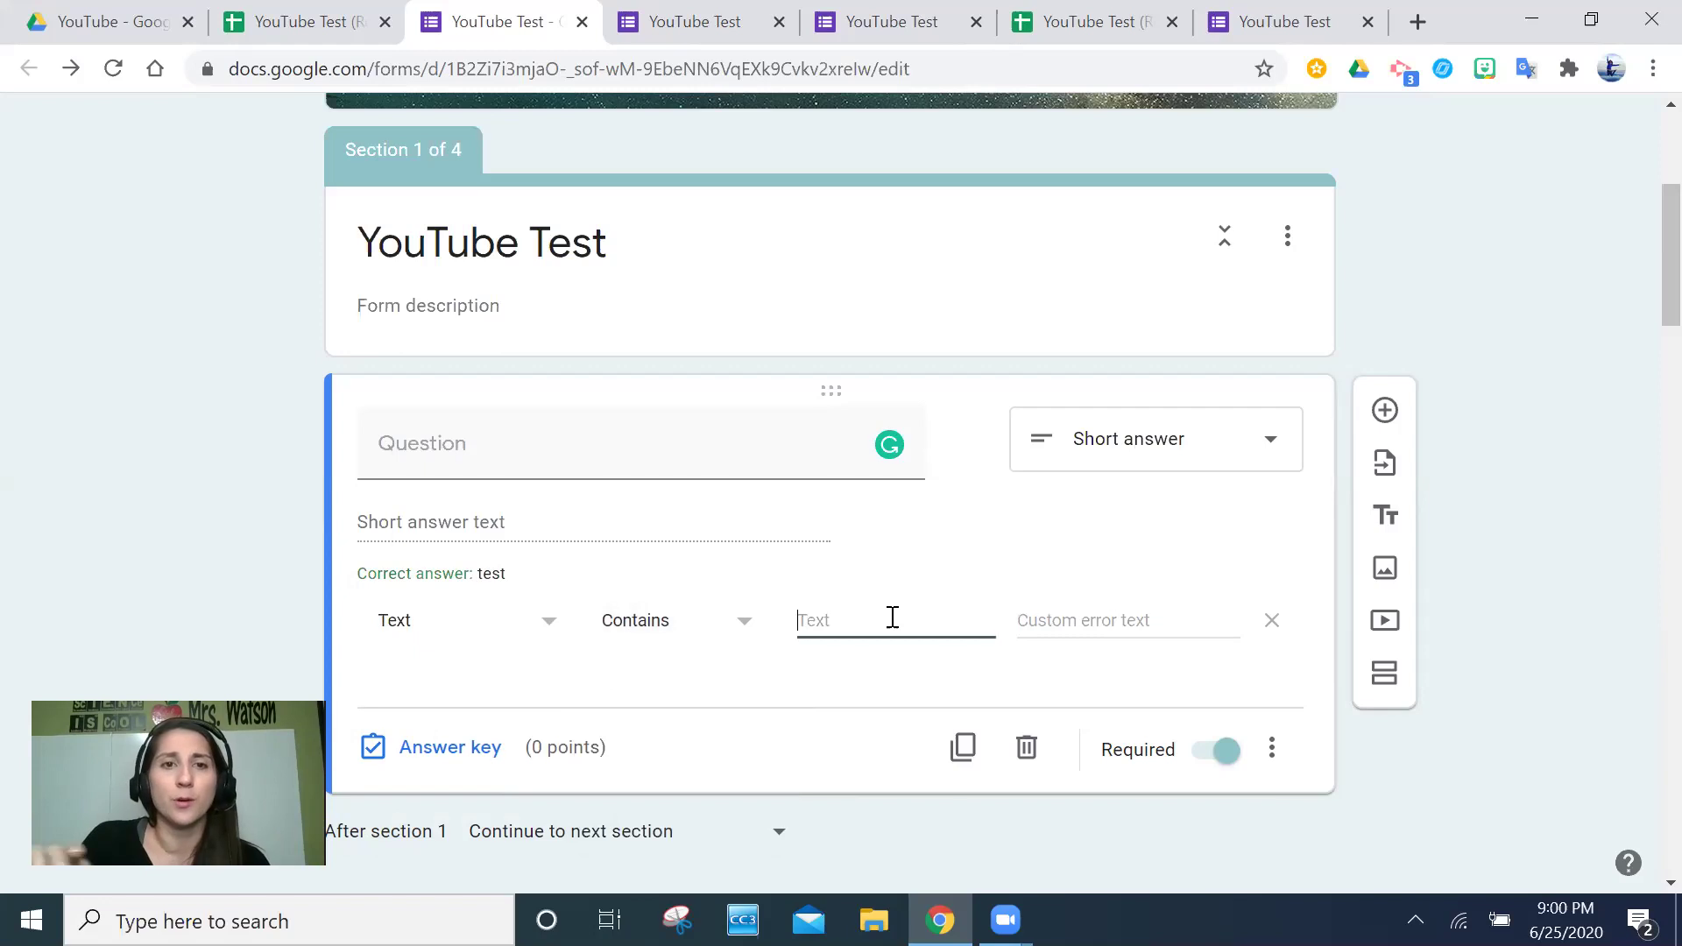
text(test)
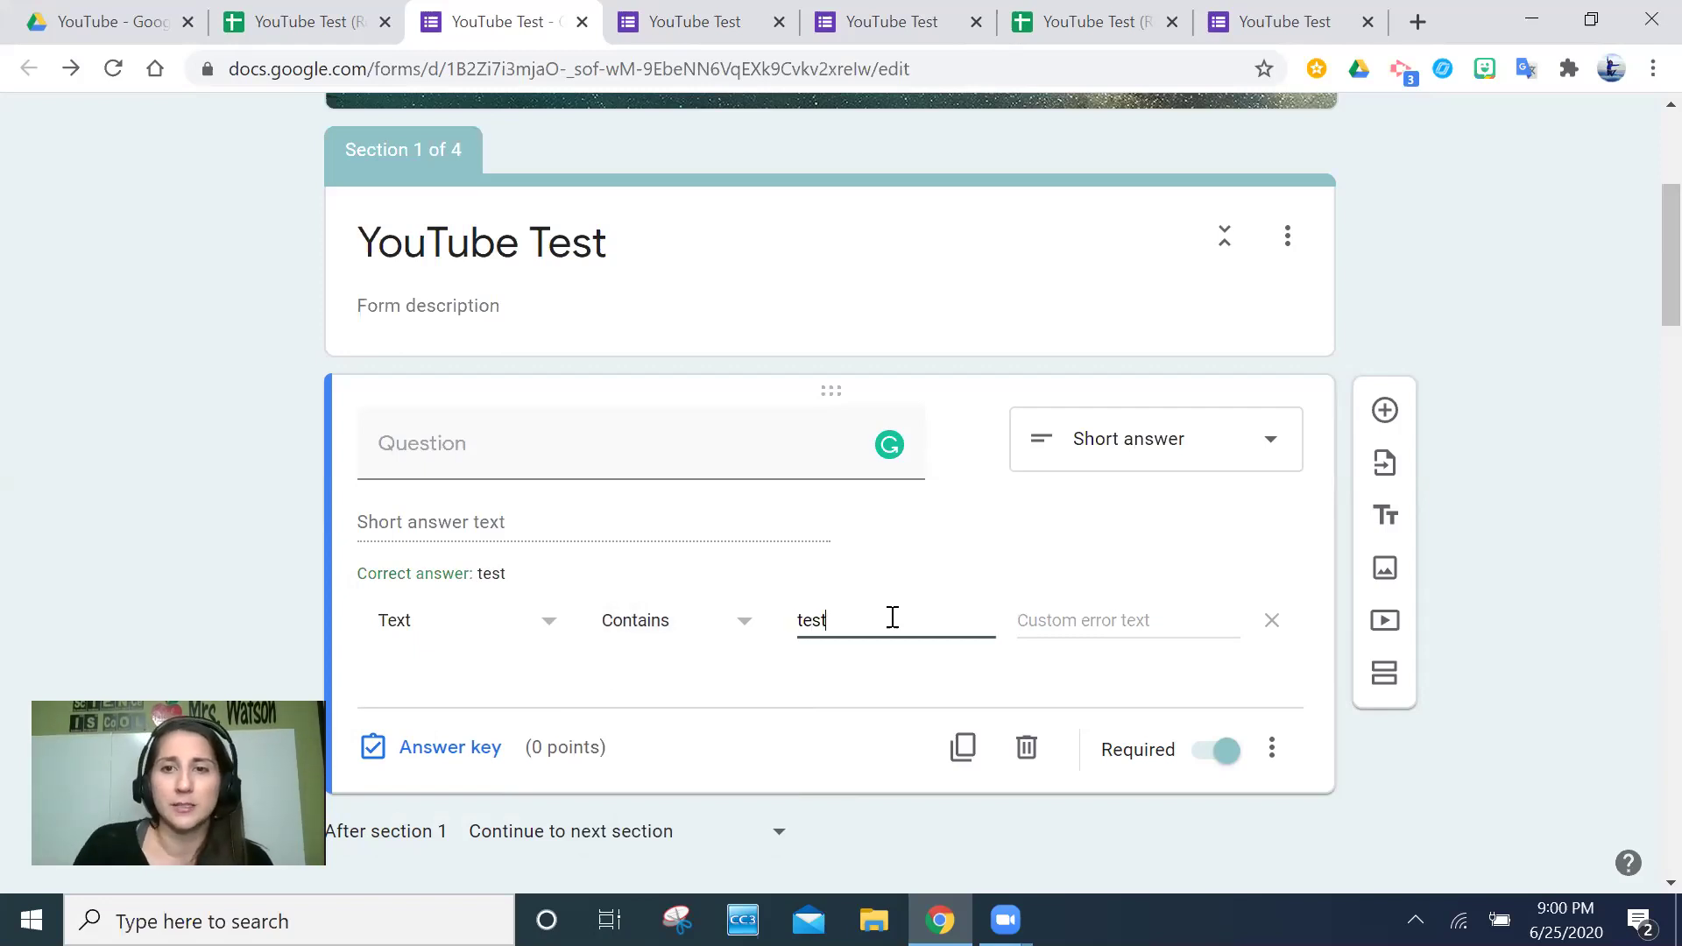
click(957, 648)
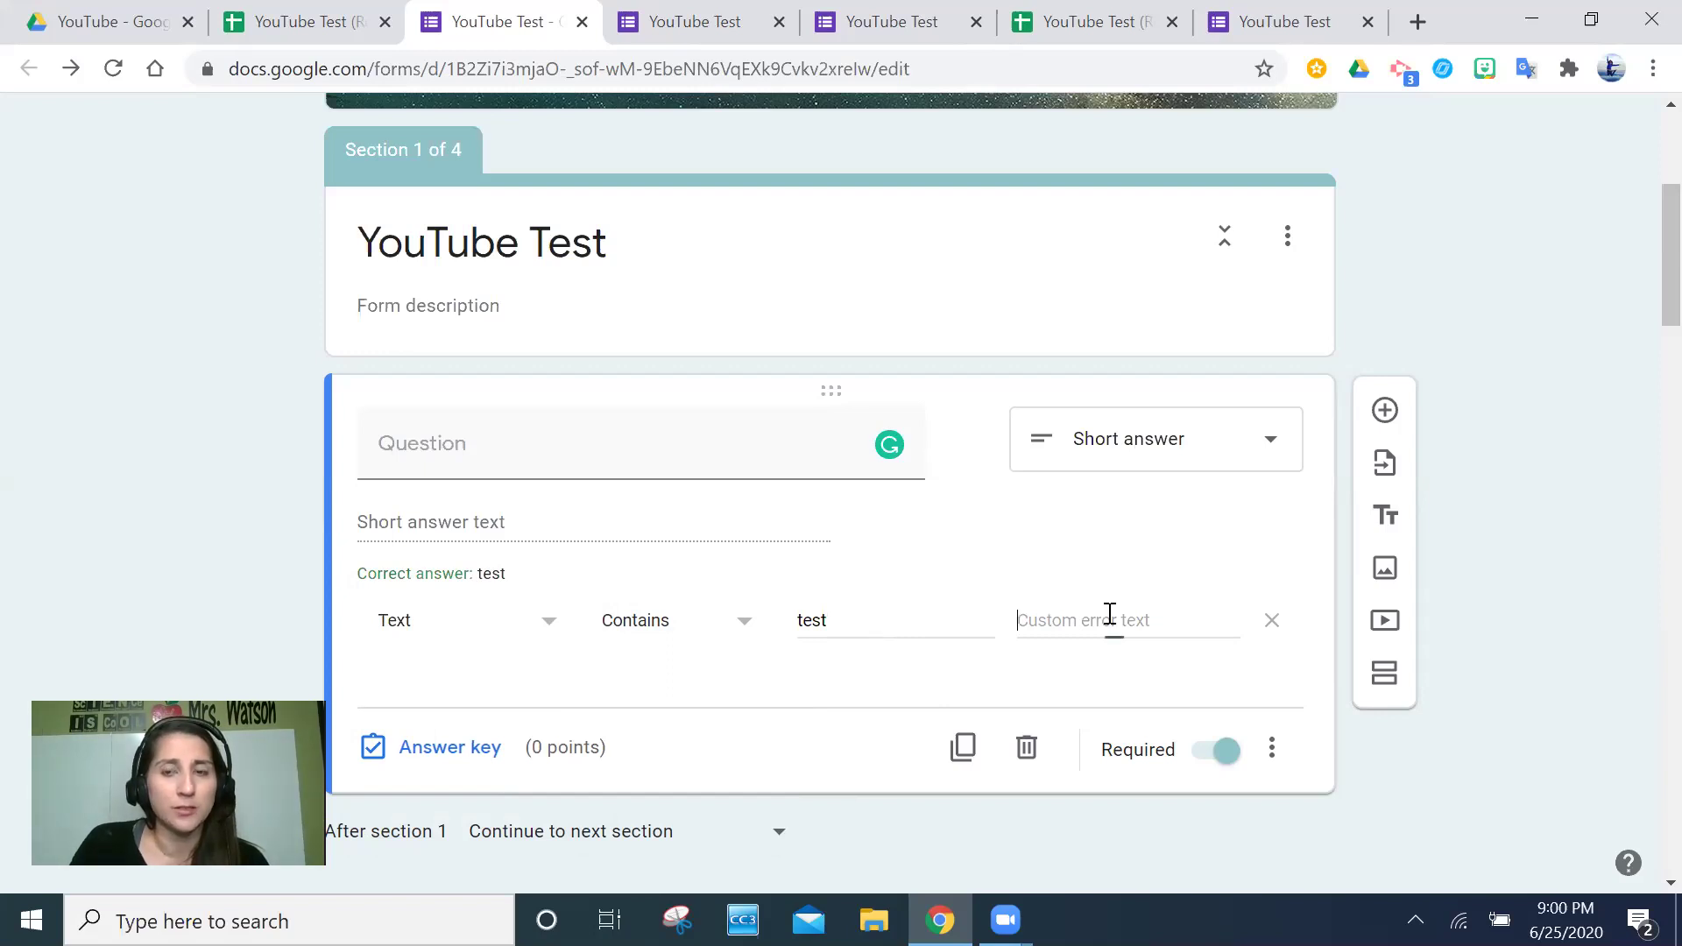
text(try again!)
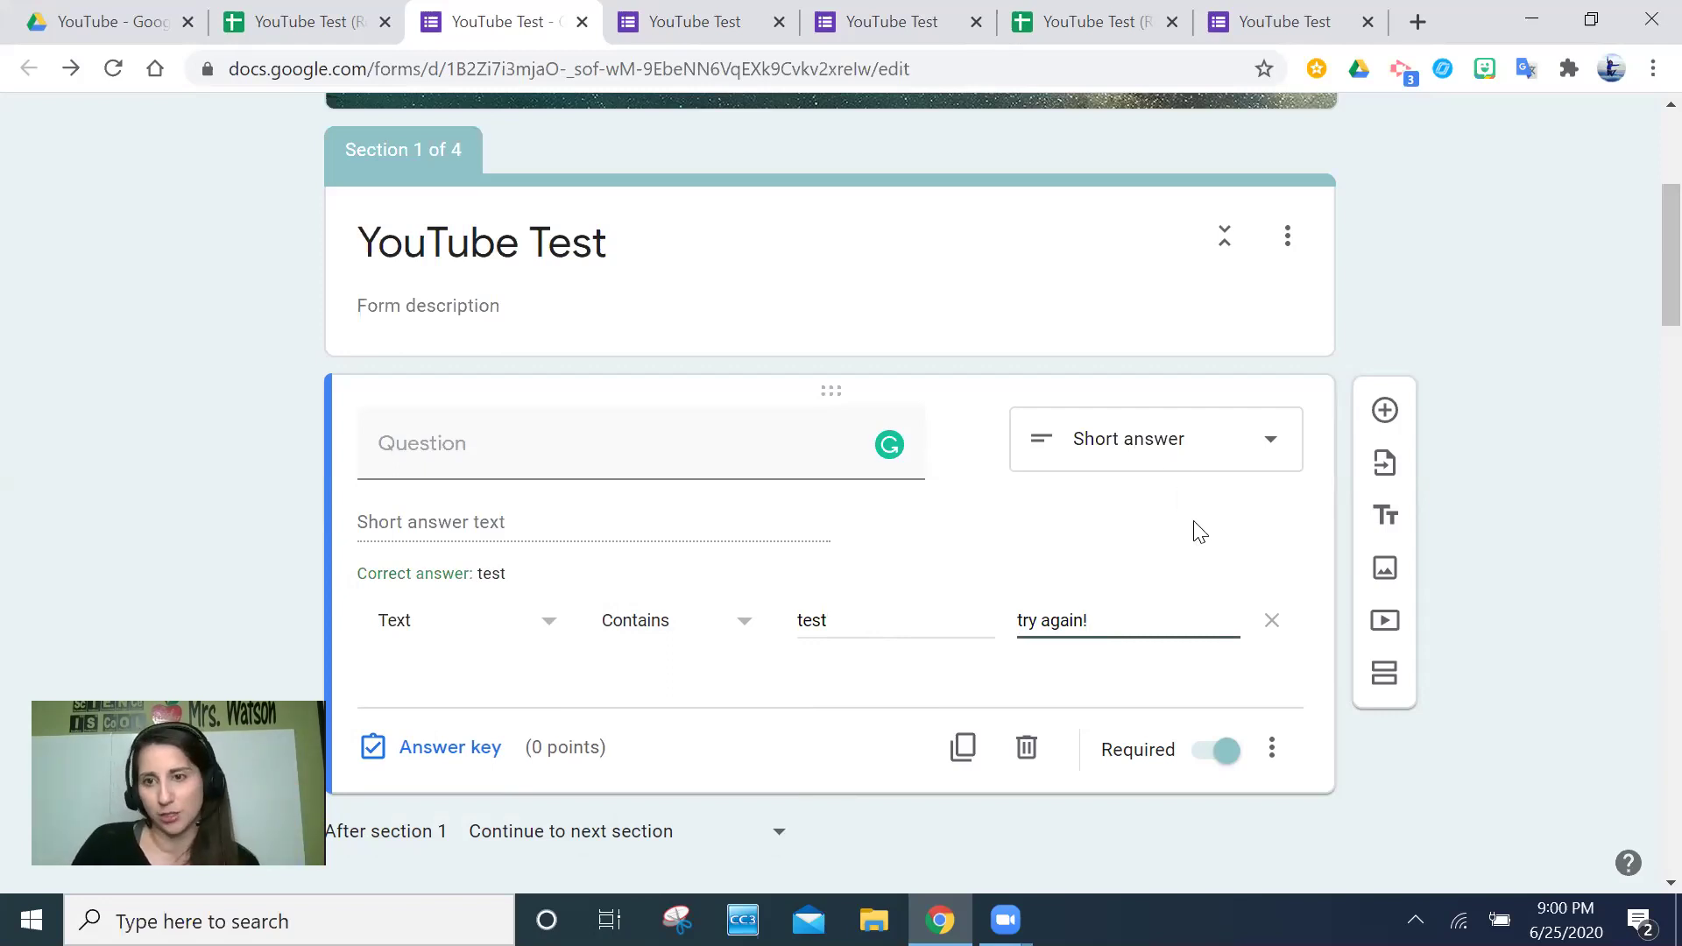
click(9, 301)
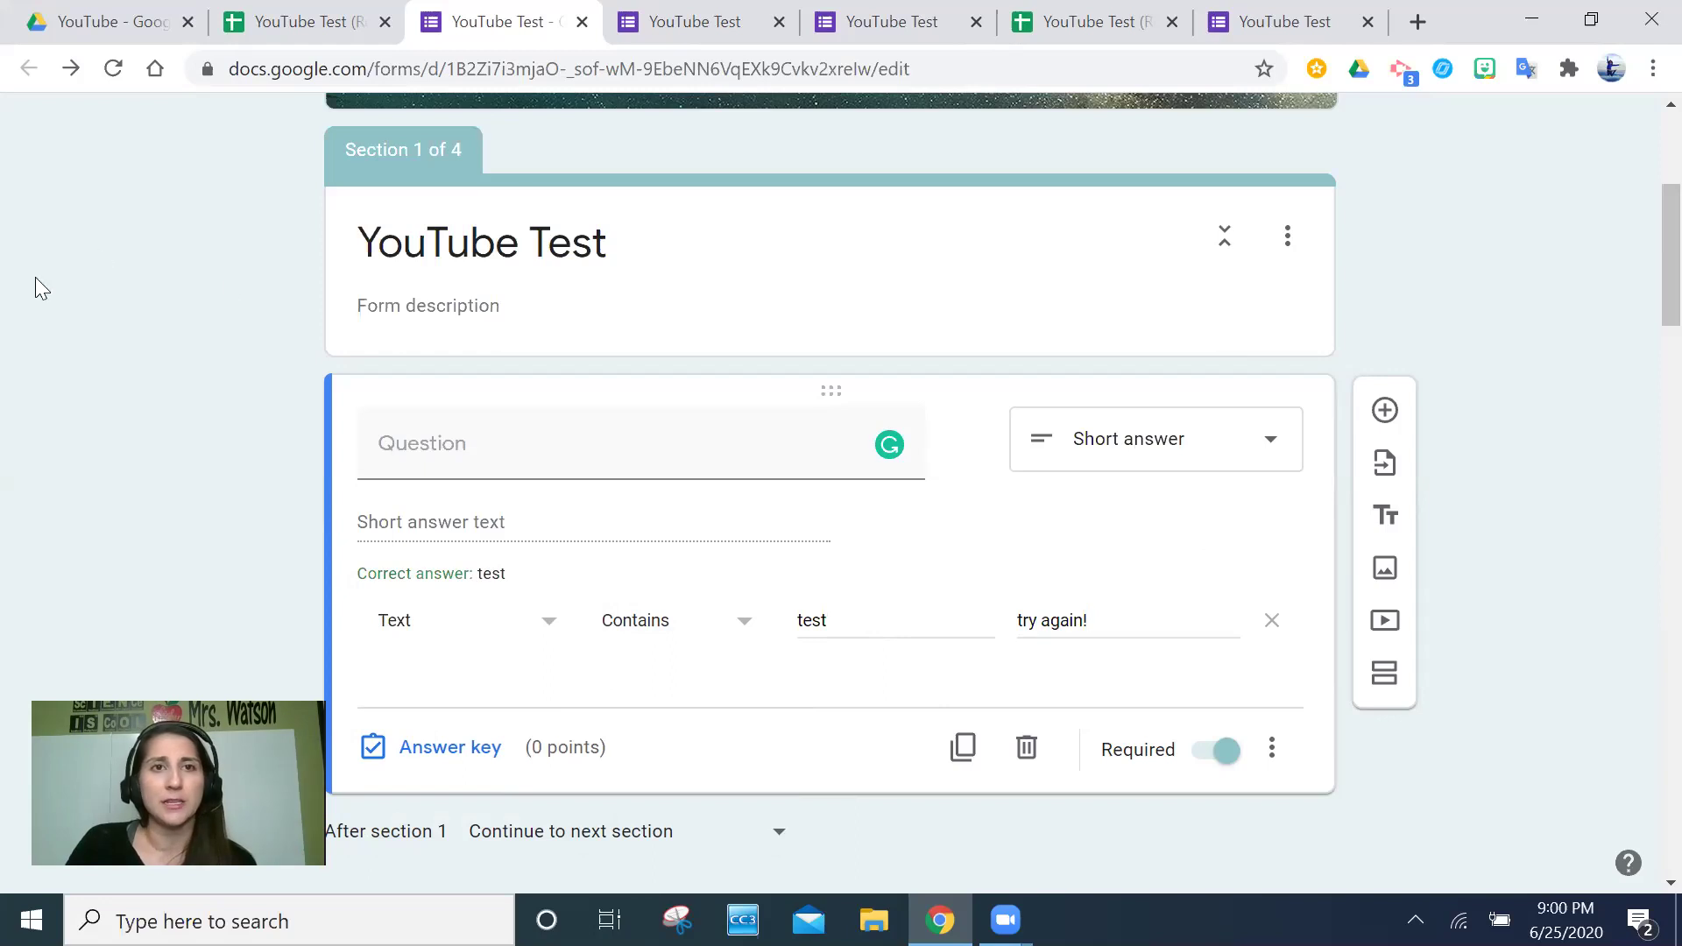
Step: Preview the form and enter "test" as the answer to the short answer question
scroll(1004, 377, down, 1)
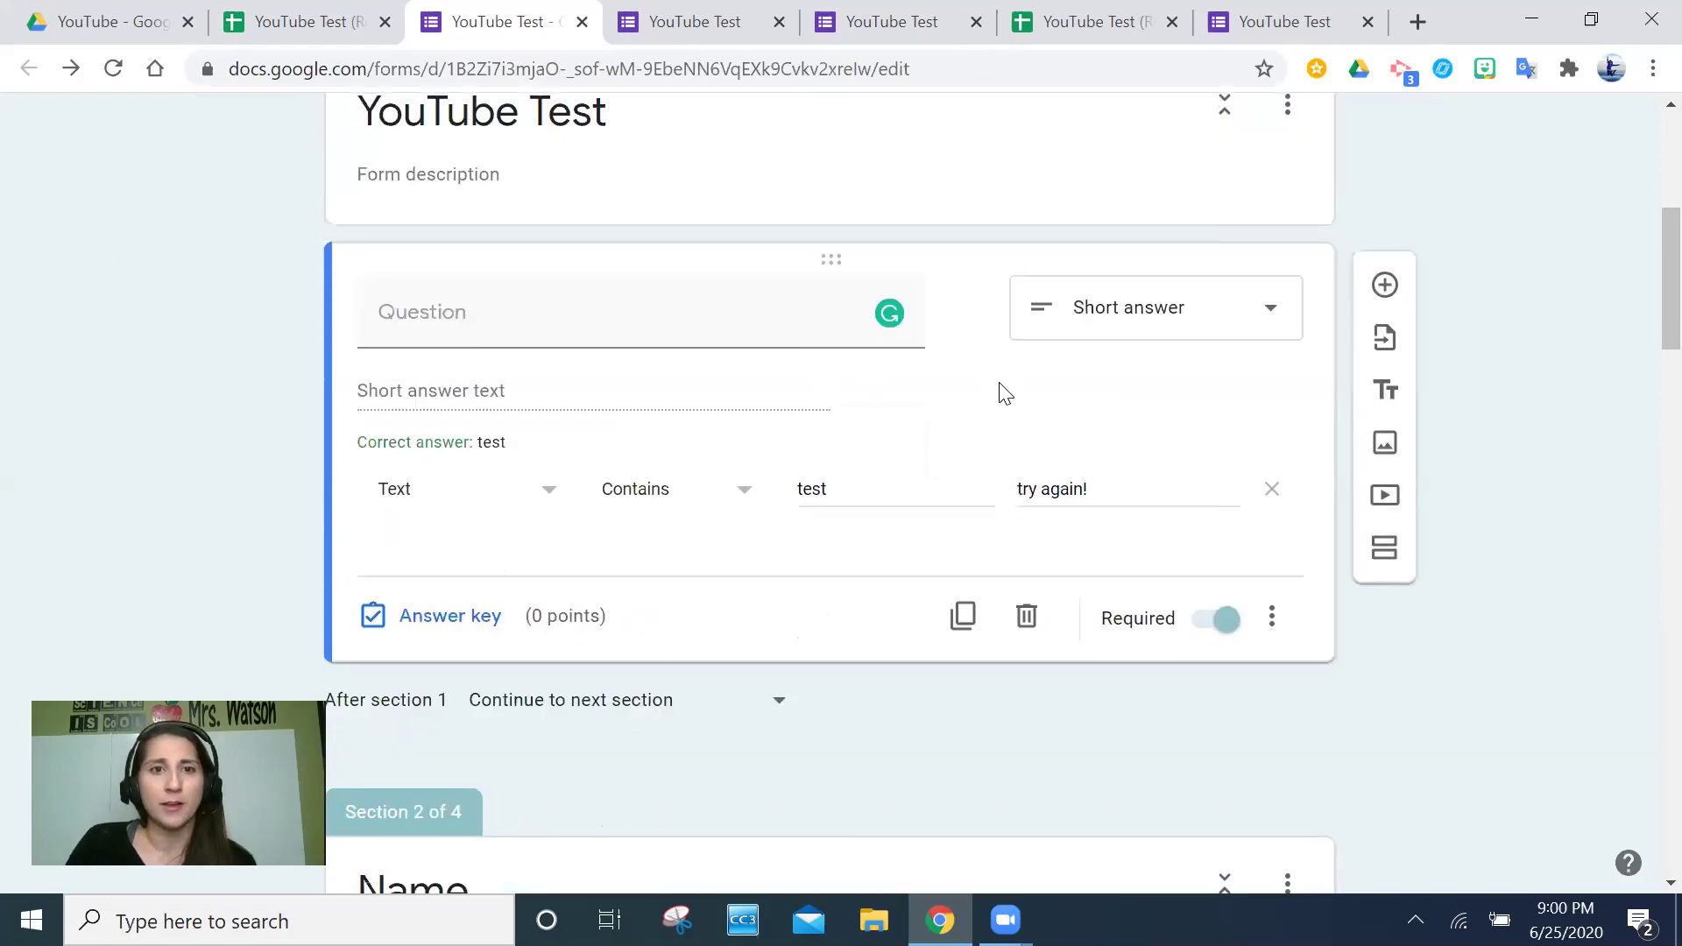
scroll(788, 341, up, 2)
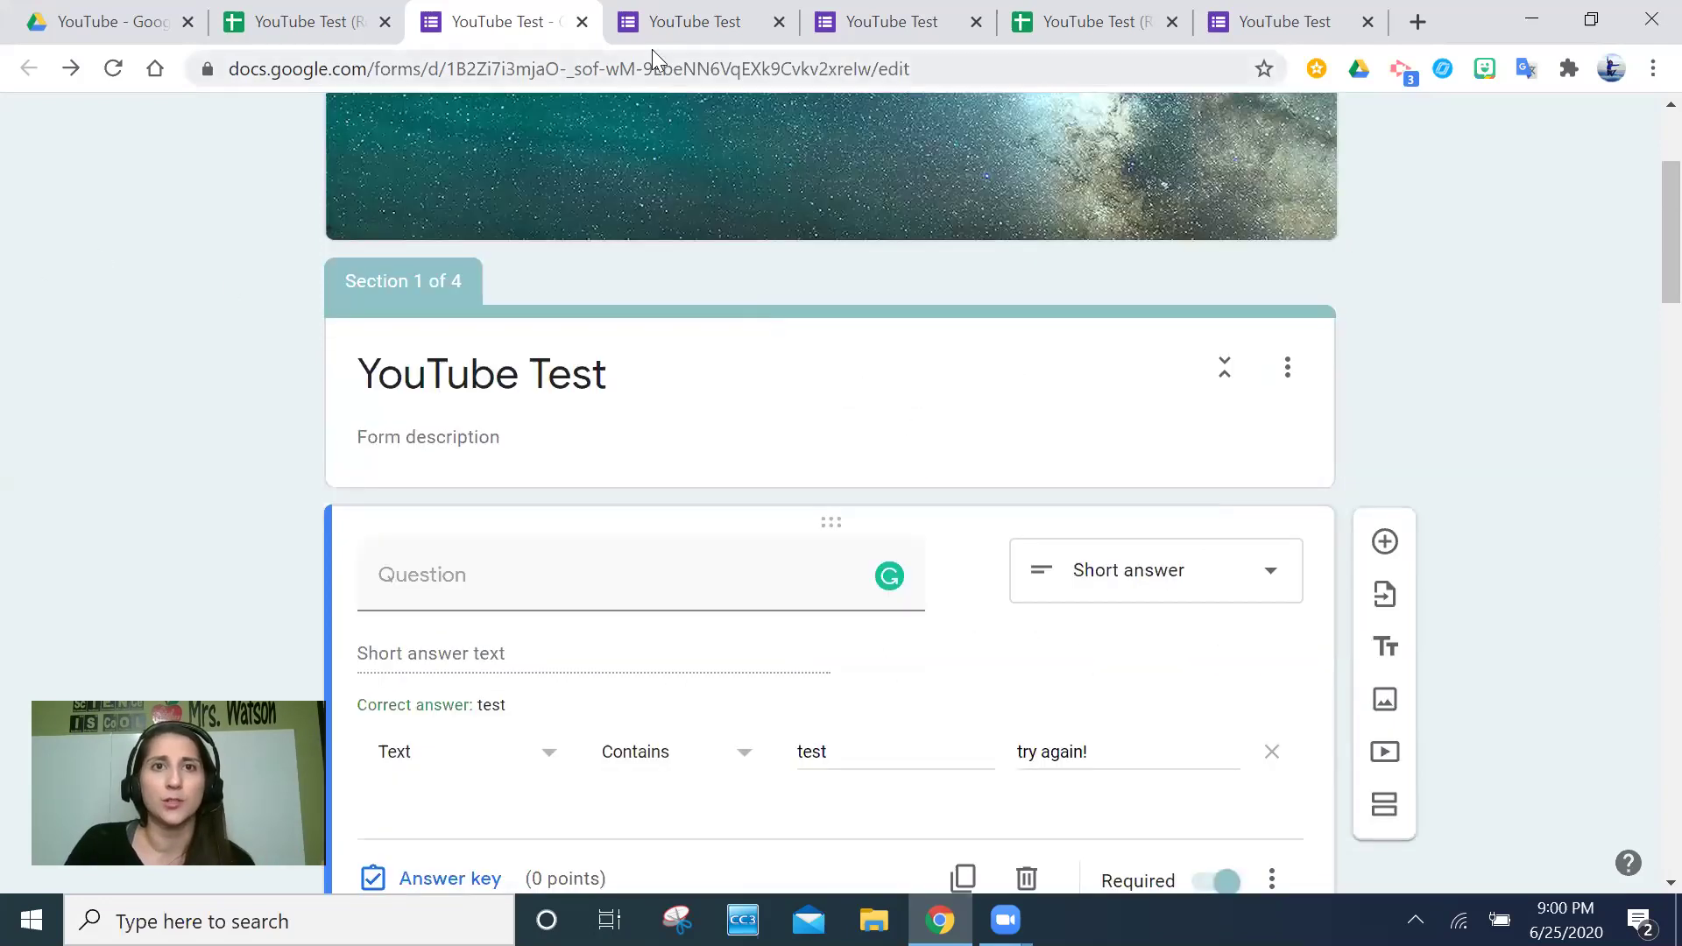
scroll(1191, 289, up, 3)
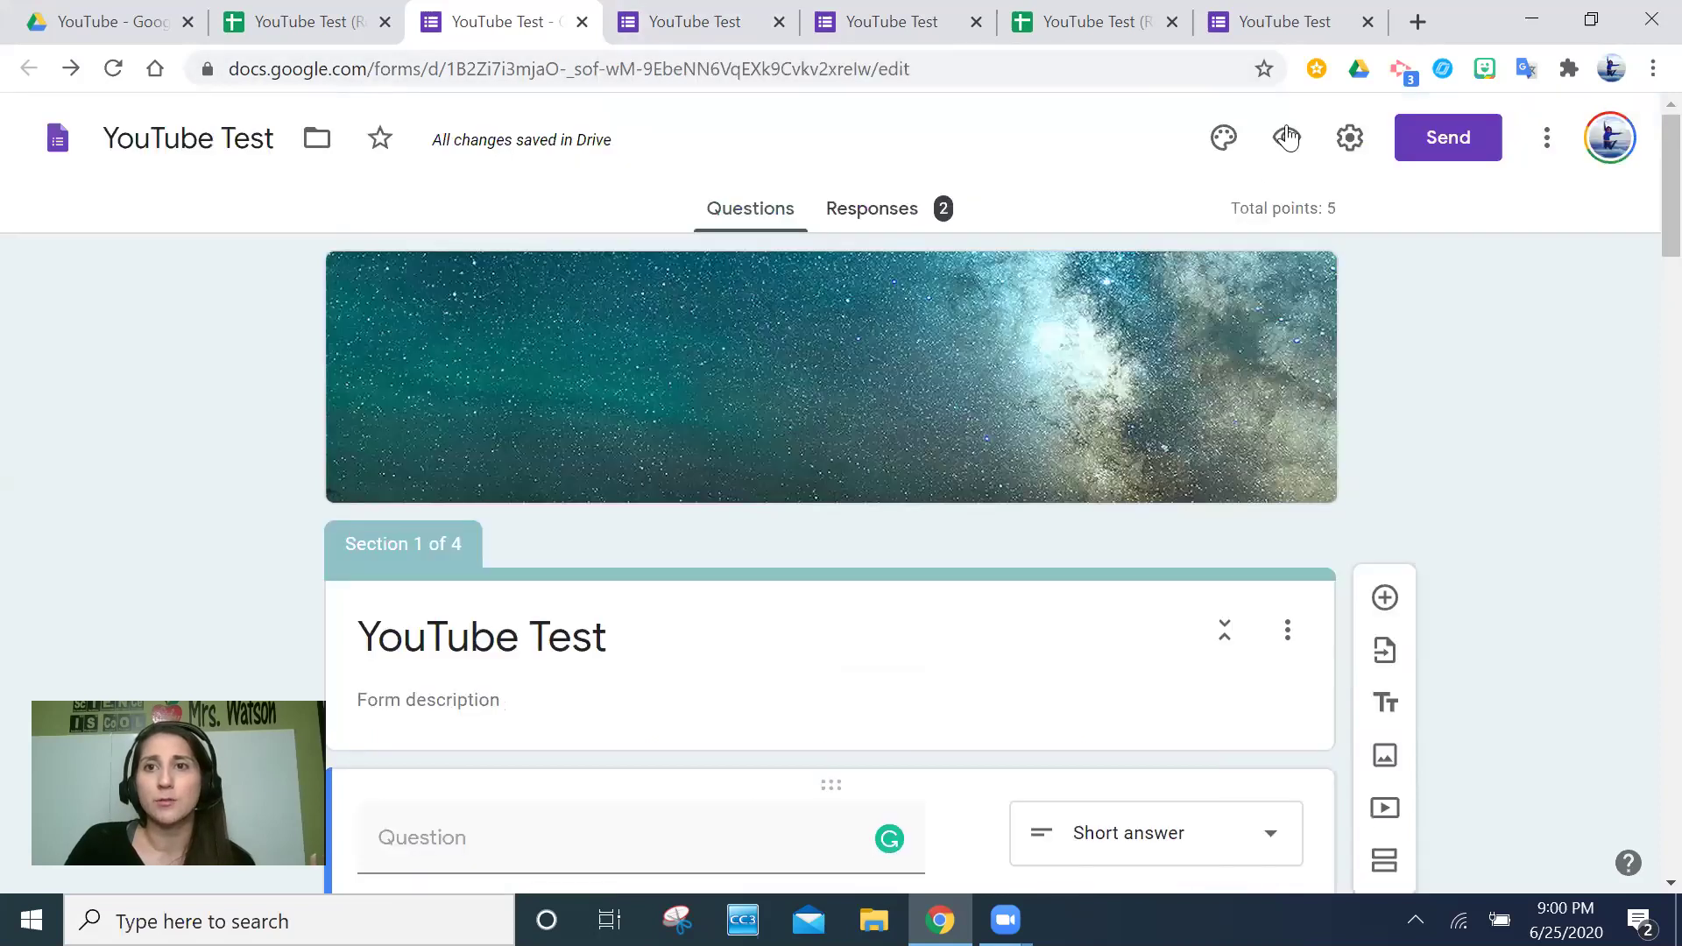
click(1288, 137)
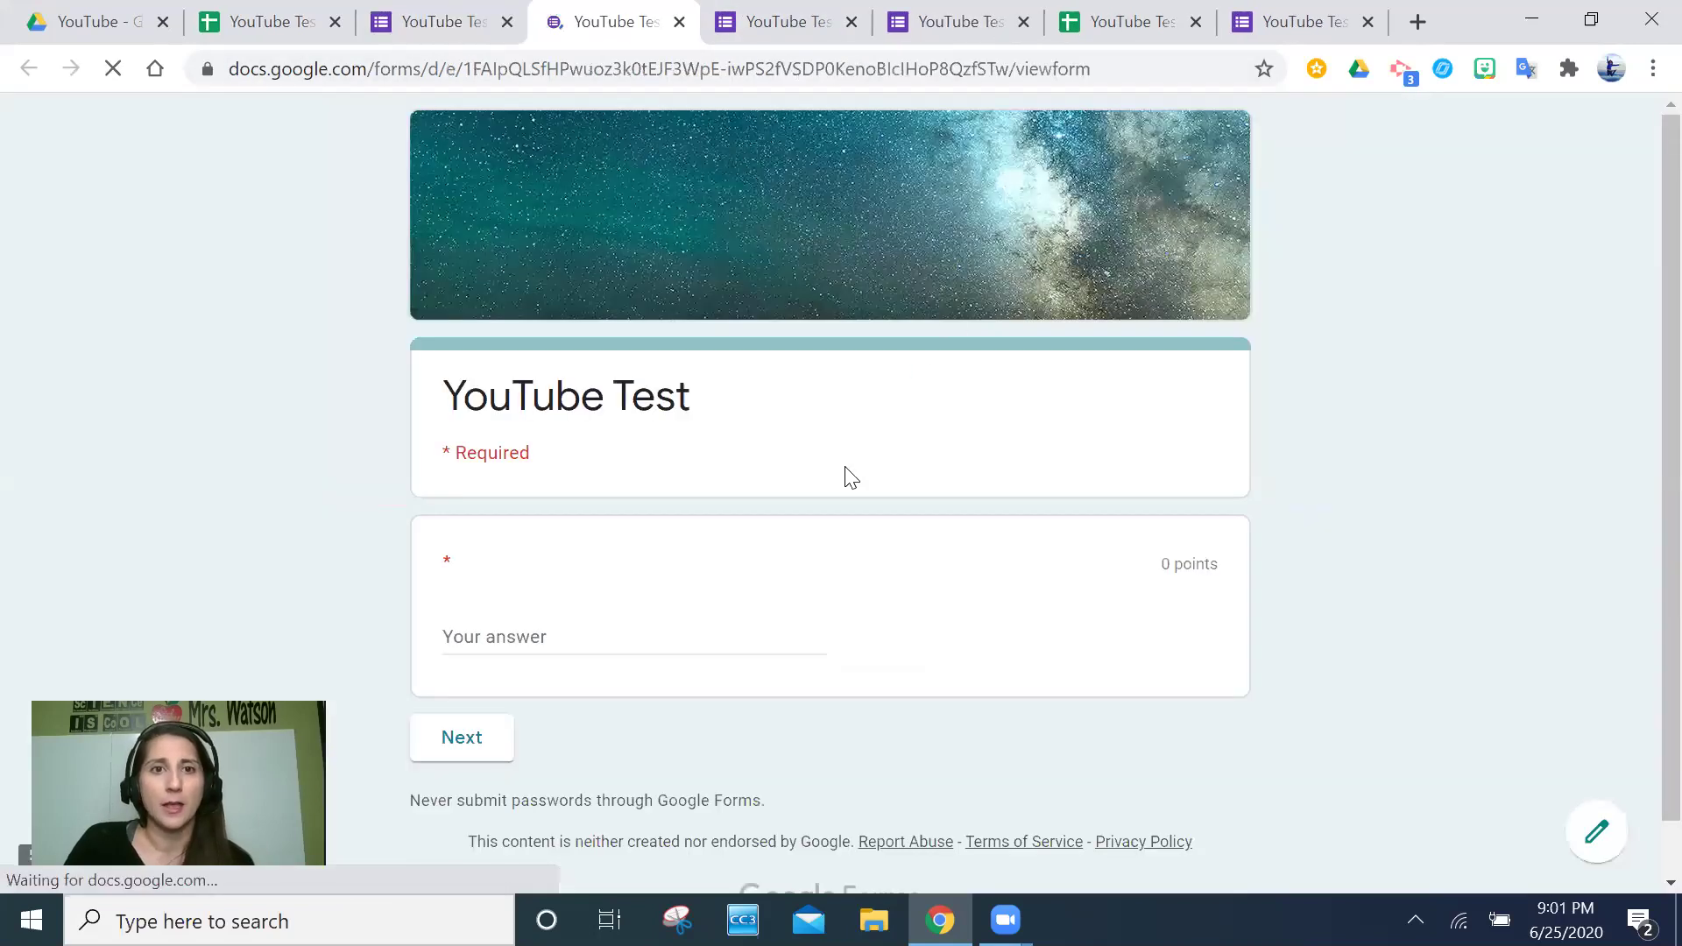
click(595, 622)
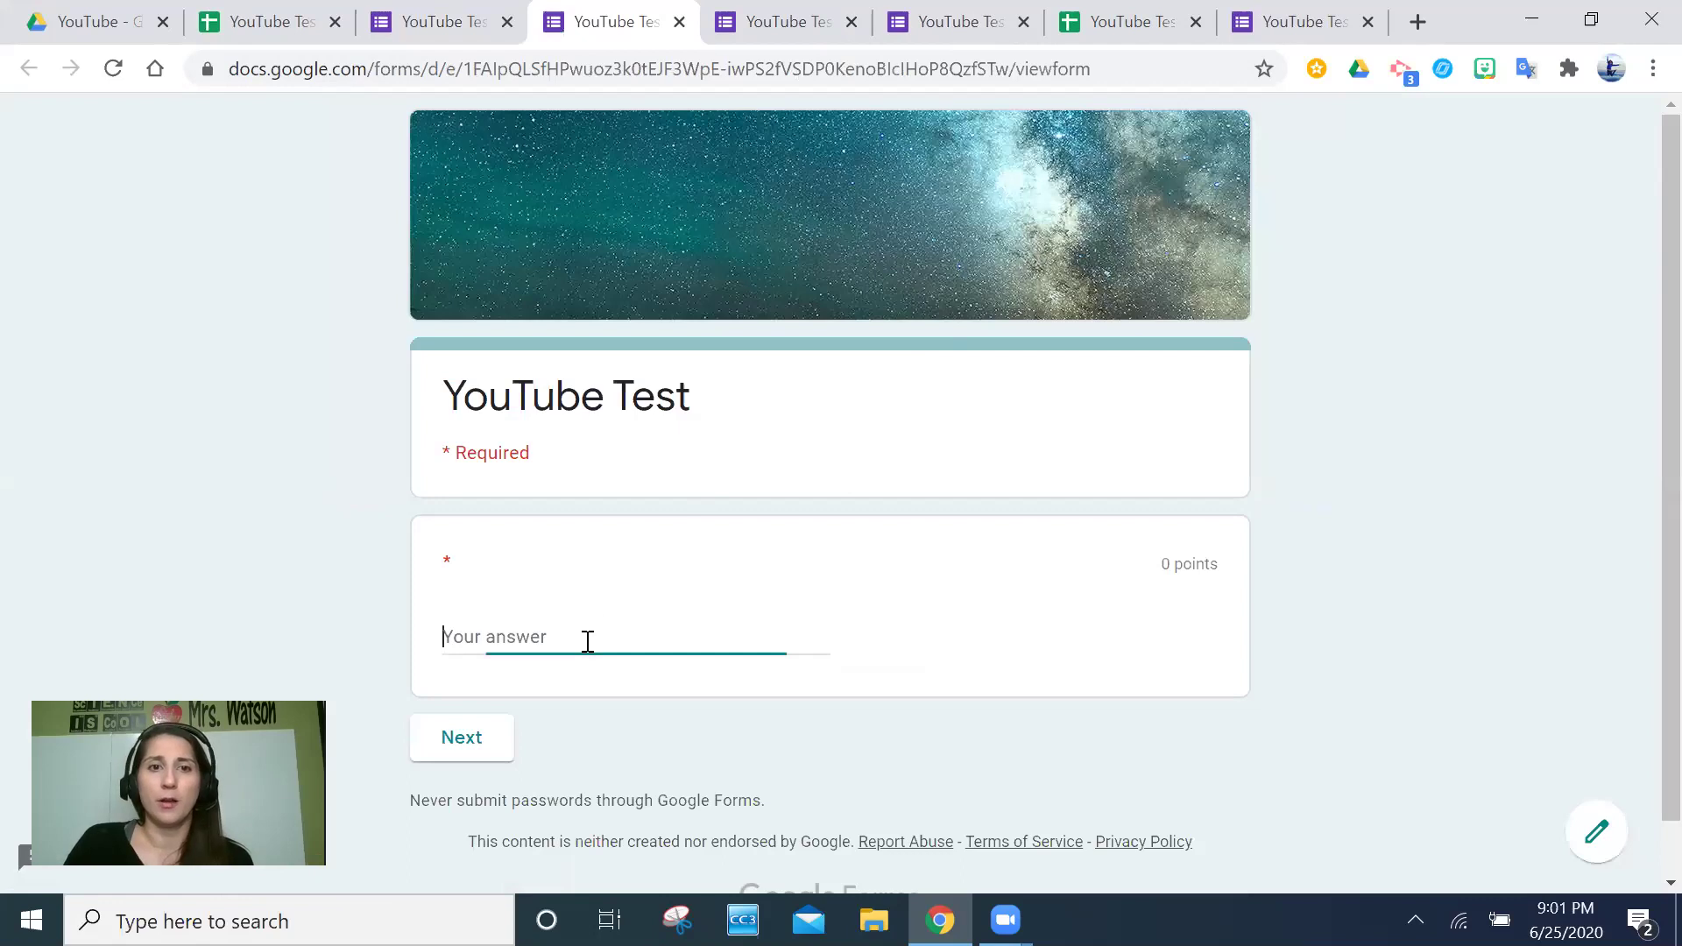
text(test)
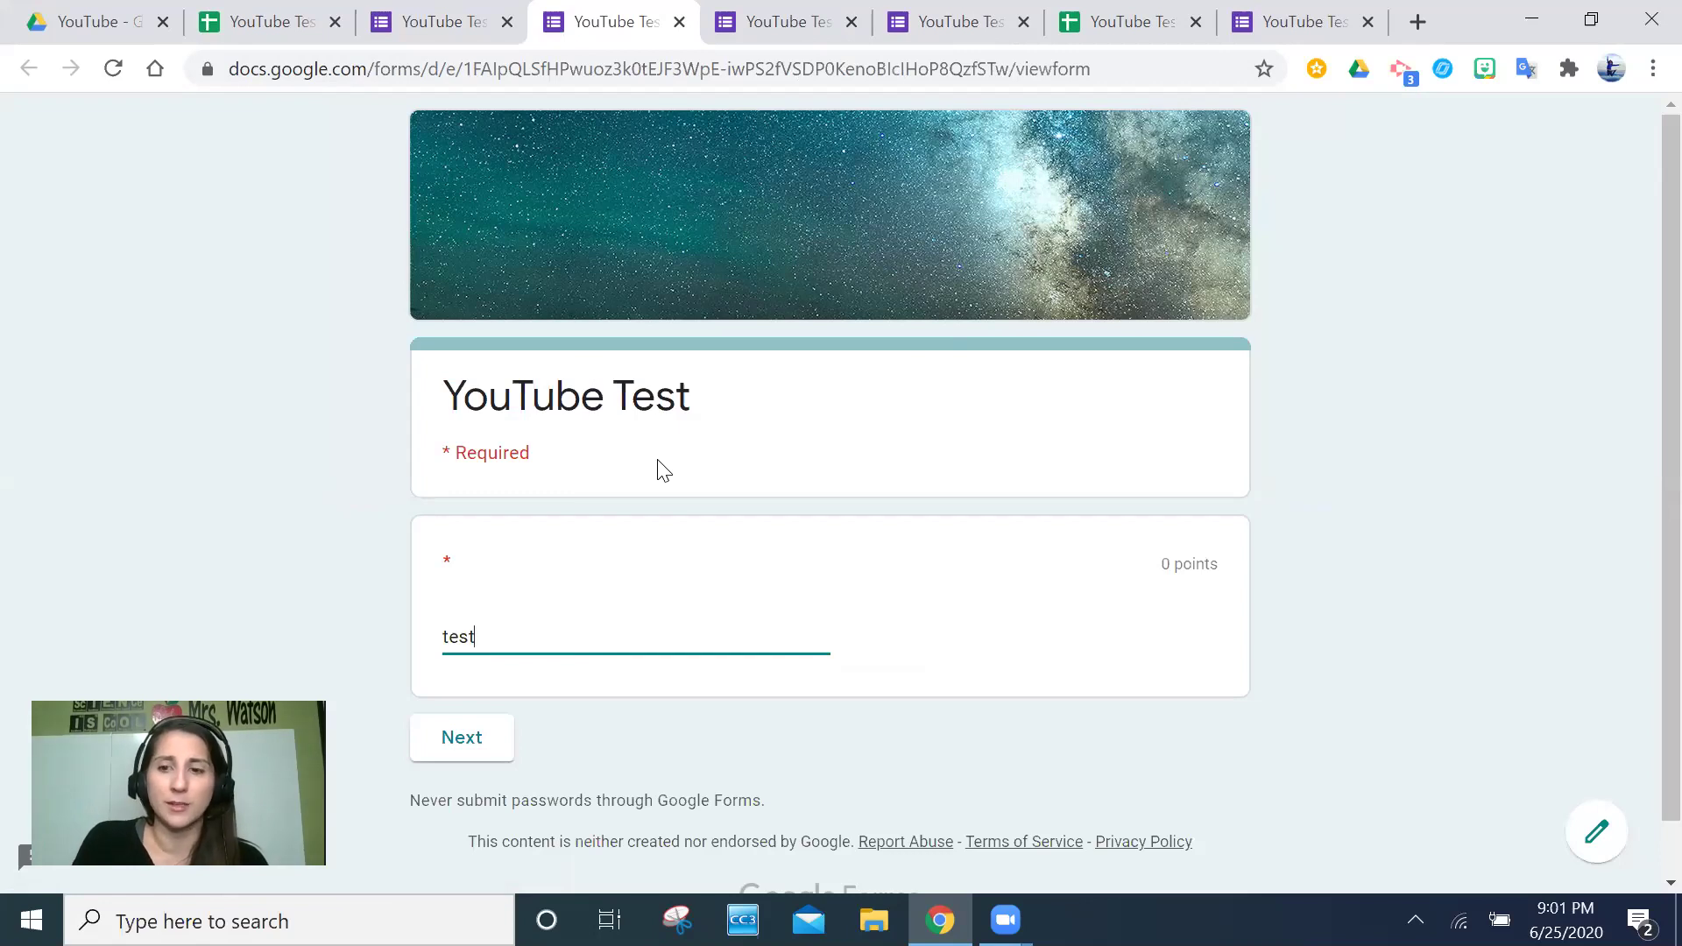
Step: Replace the preview answer with "quiz" and try to continue to the next section
key(BackSpace)
key(BackSpace)
key(BackSpace)
key(BackSpace)
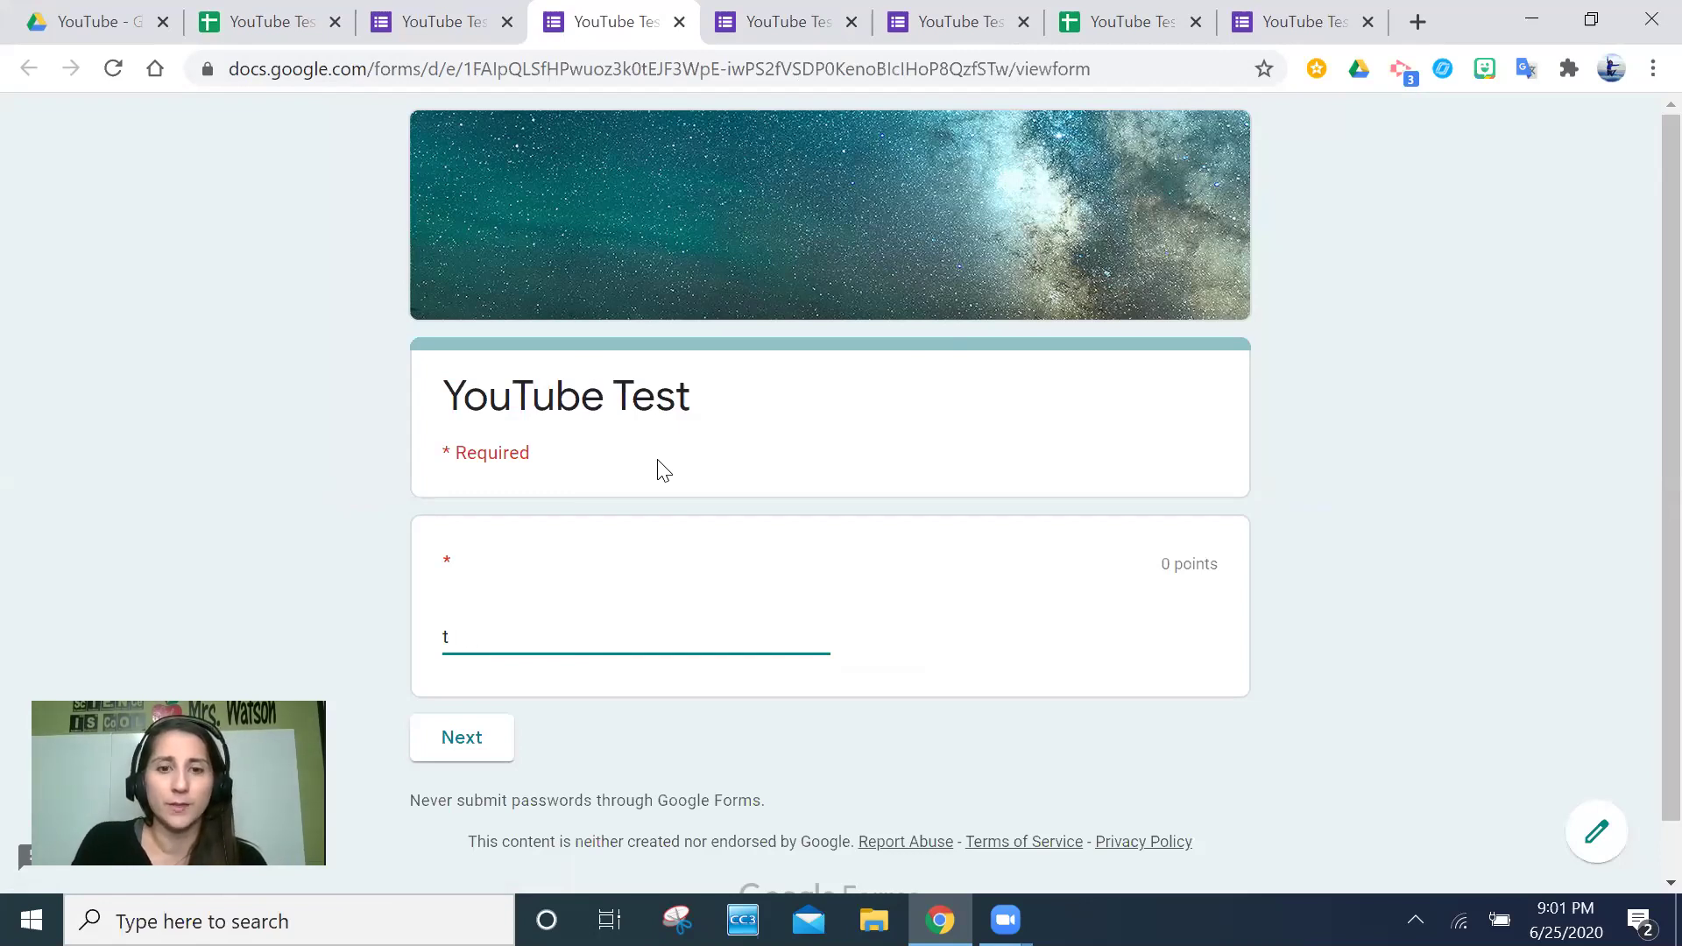
text(quiz)
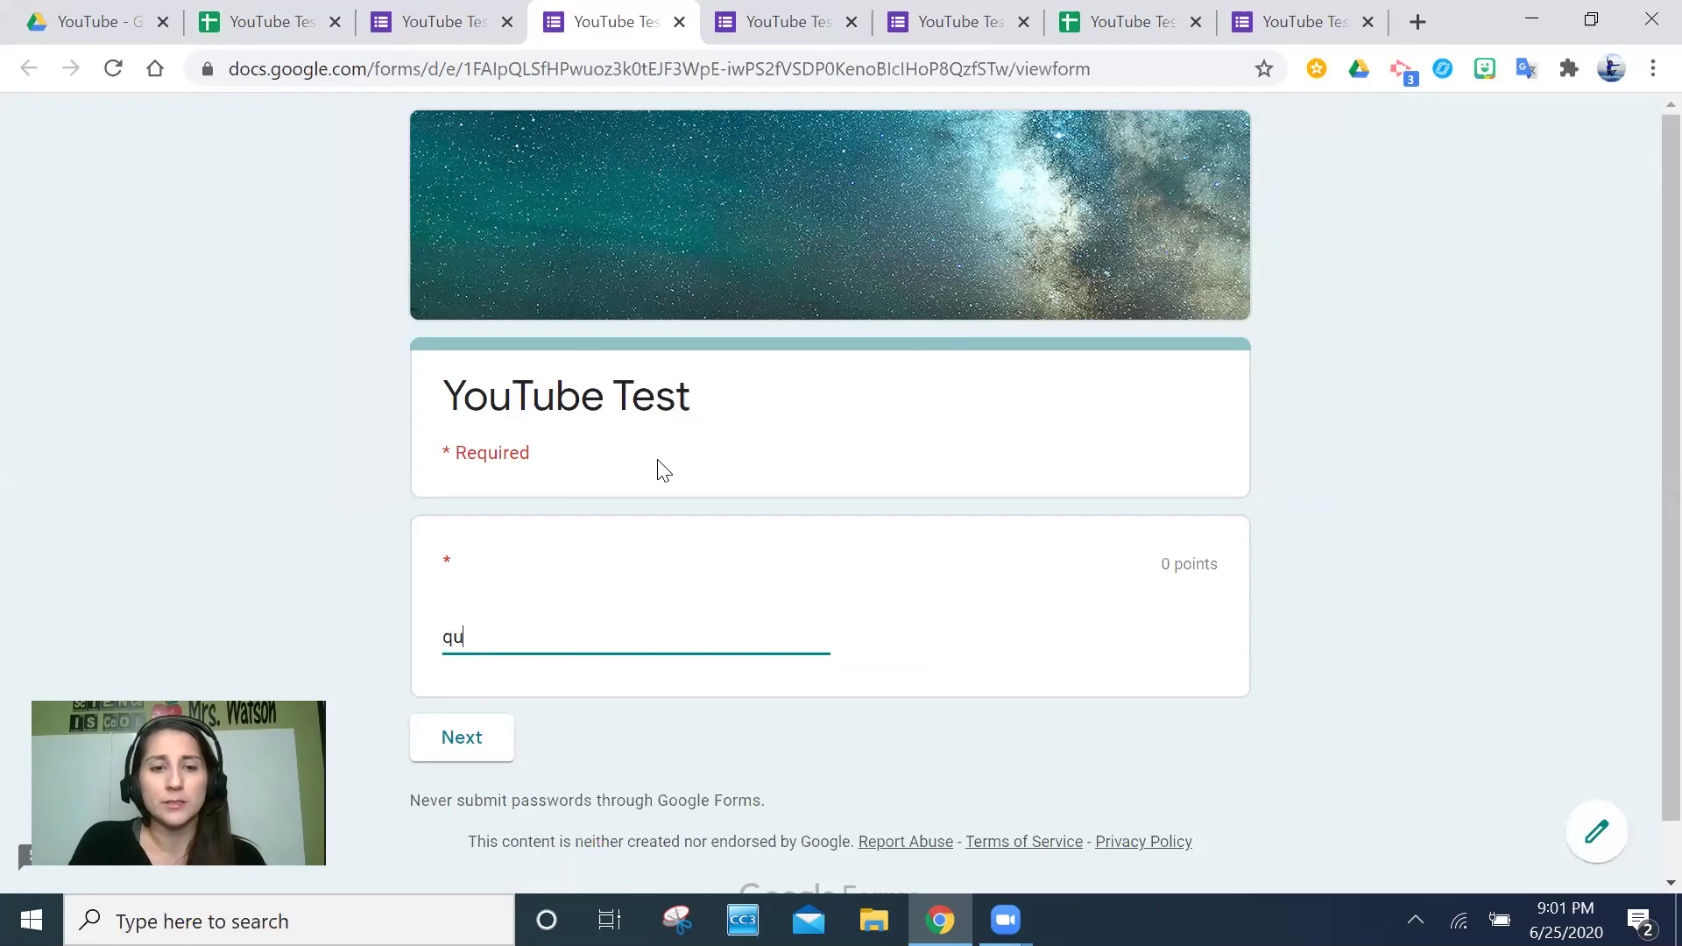
key(BackSpace)
text(z)
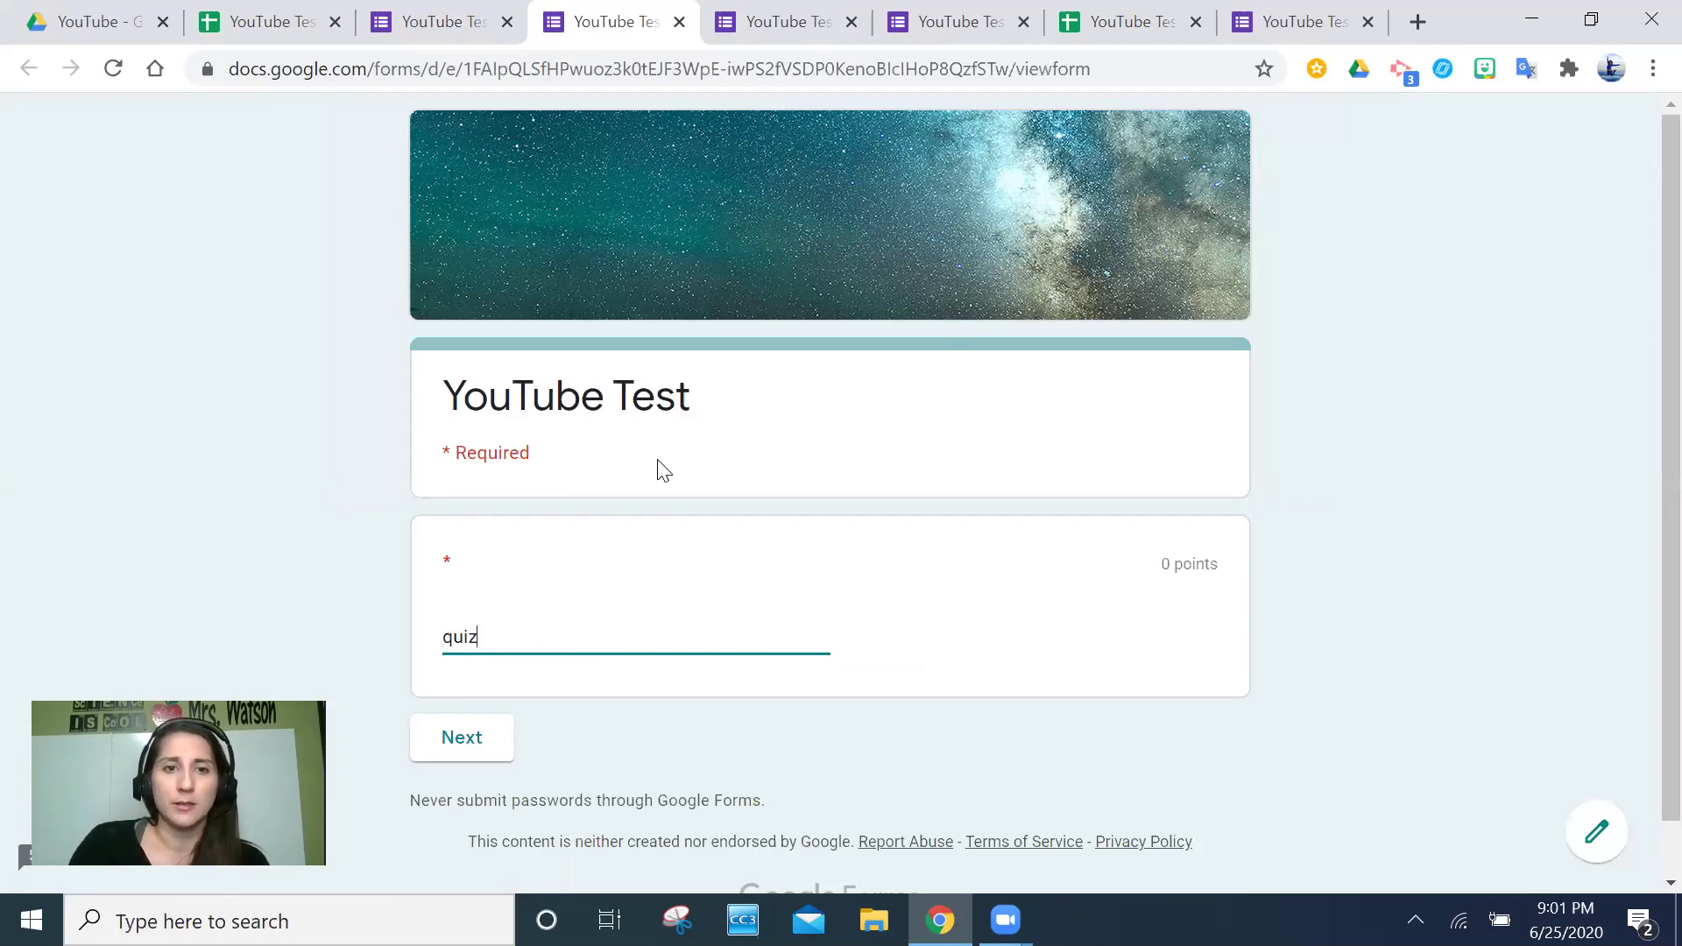
click(457, 738)
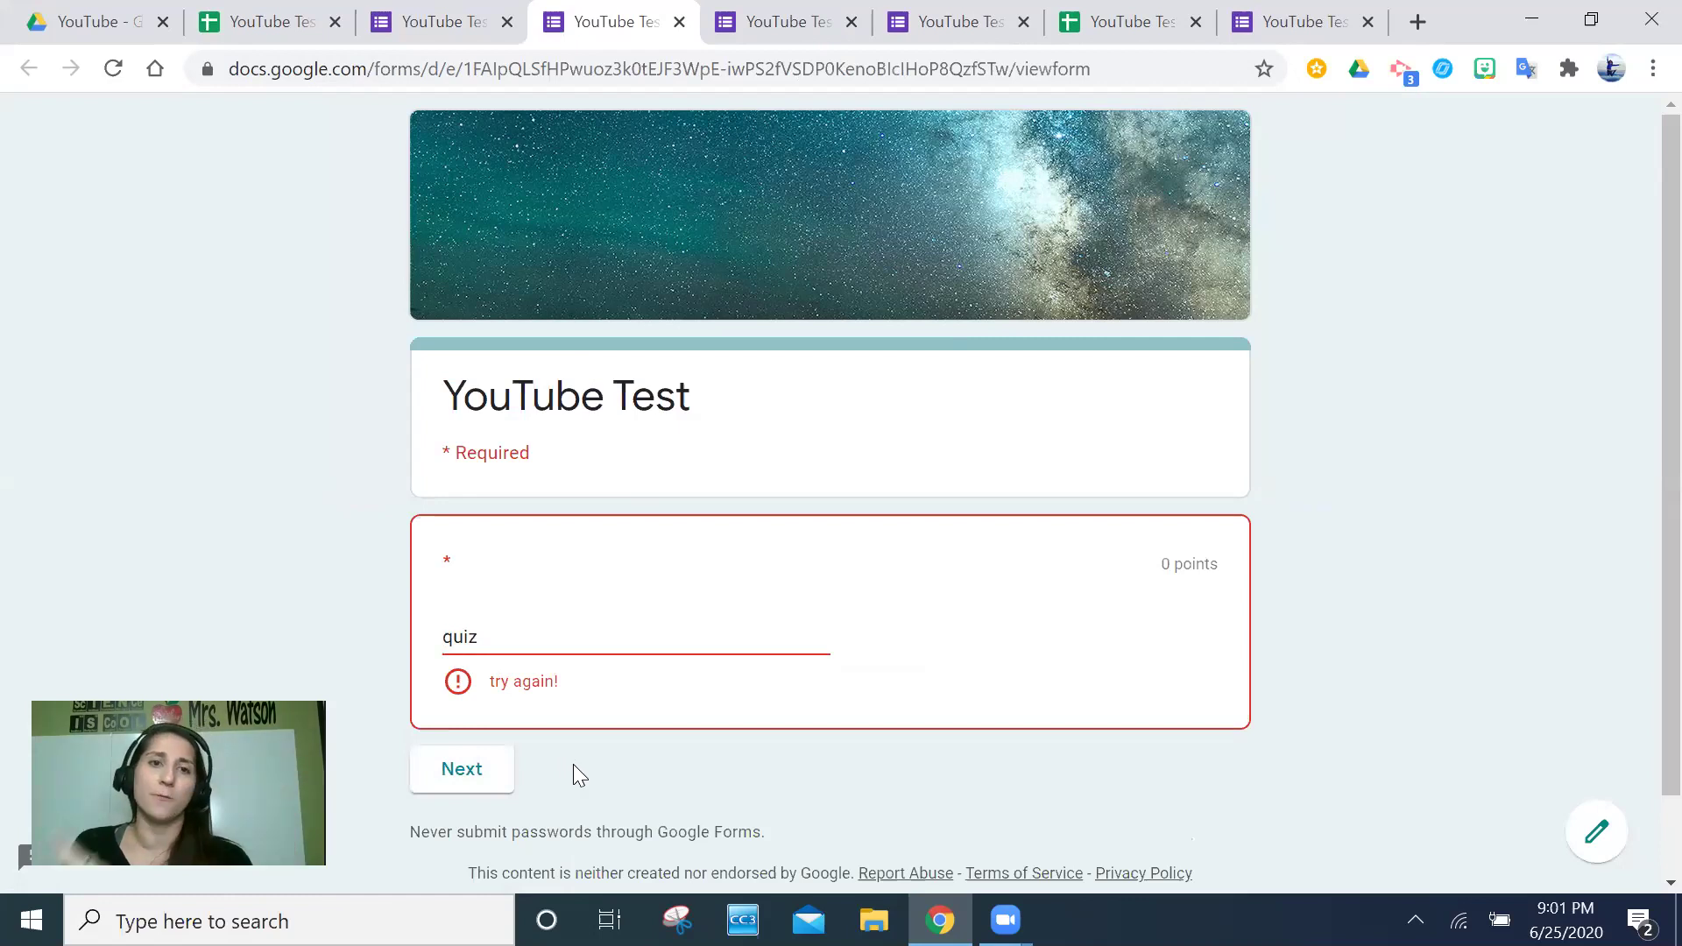
Step: Change the preview answer to "test" and continue to the Name section
drag(503, 627, 398, 642)
text(tes)
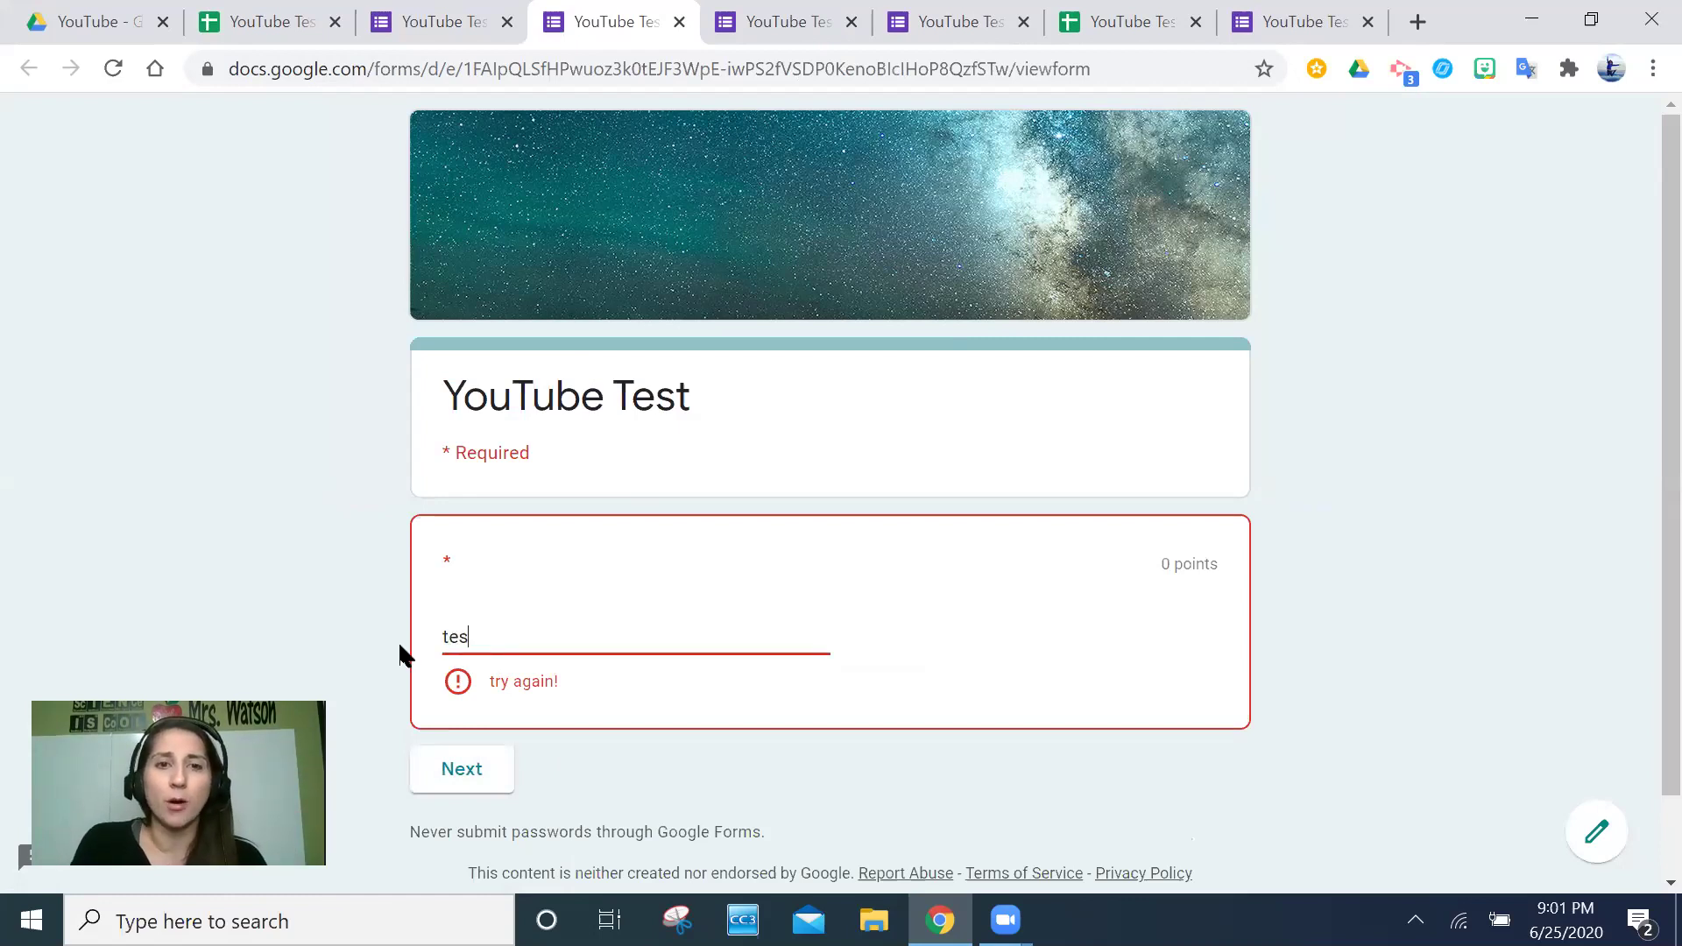
text(t)
click(483, 739)
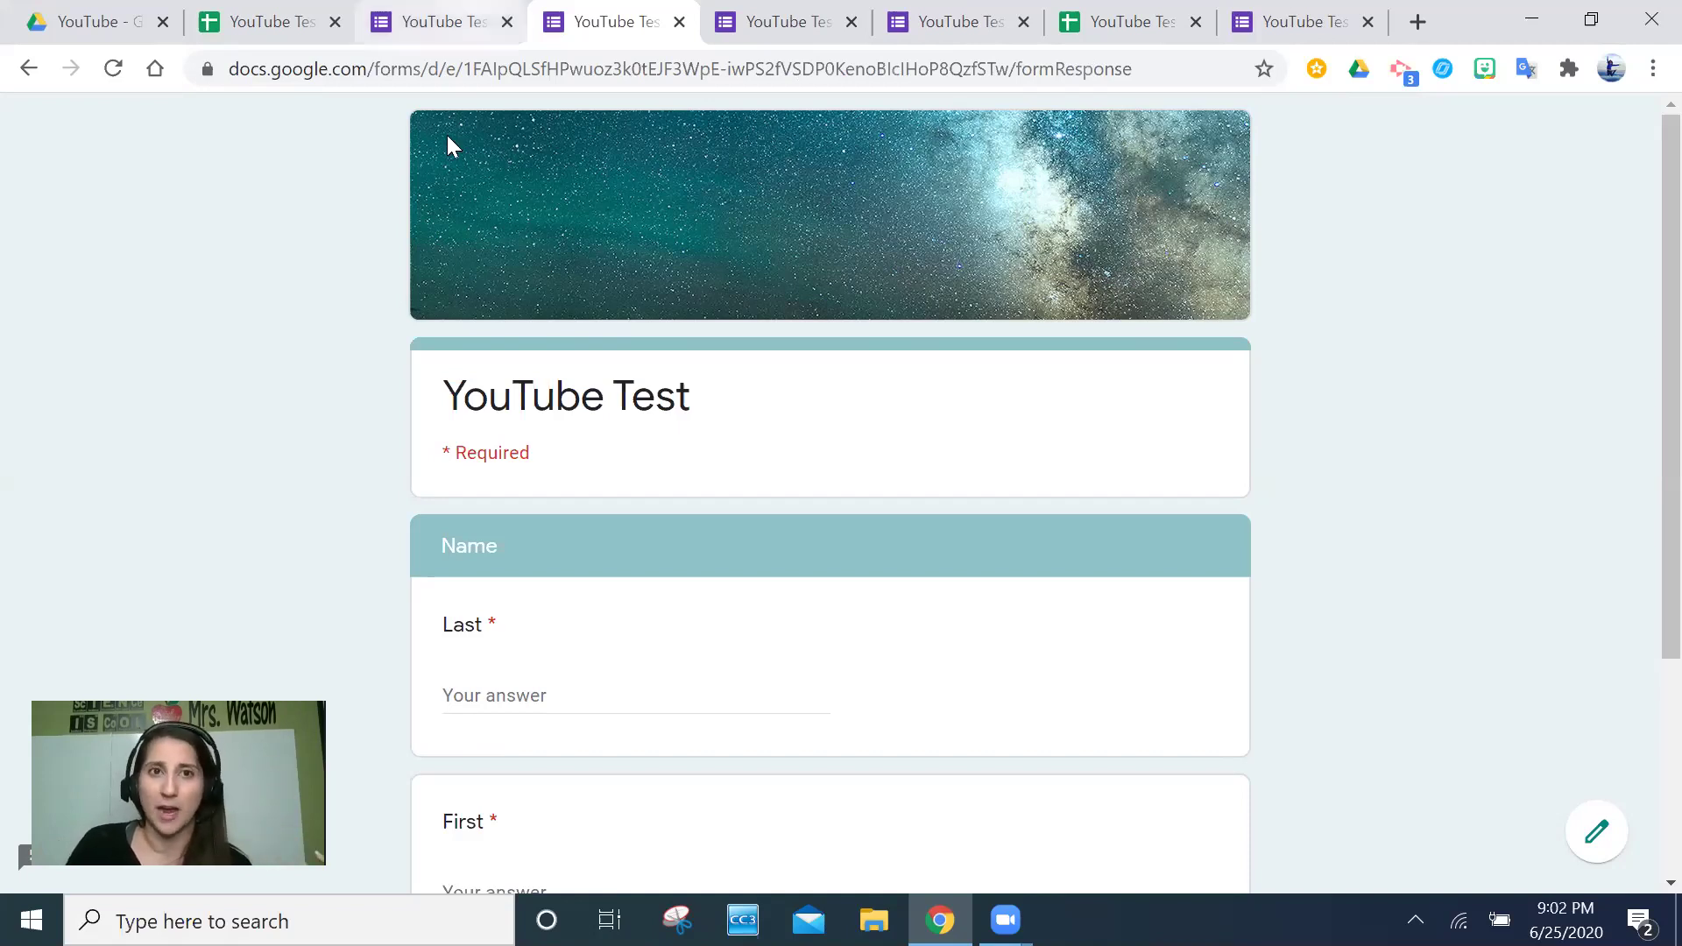
Step: Return to the form editor, open the responses, dismiss the feature tip, and look through the first individual response
key(ctrl+Page_Up)
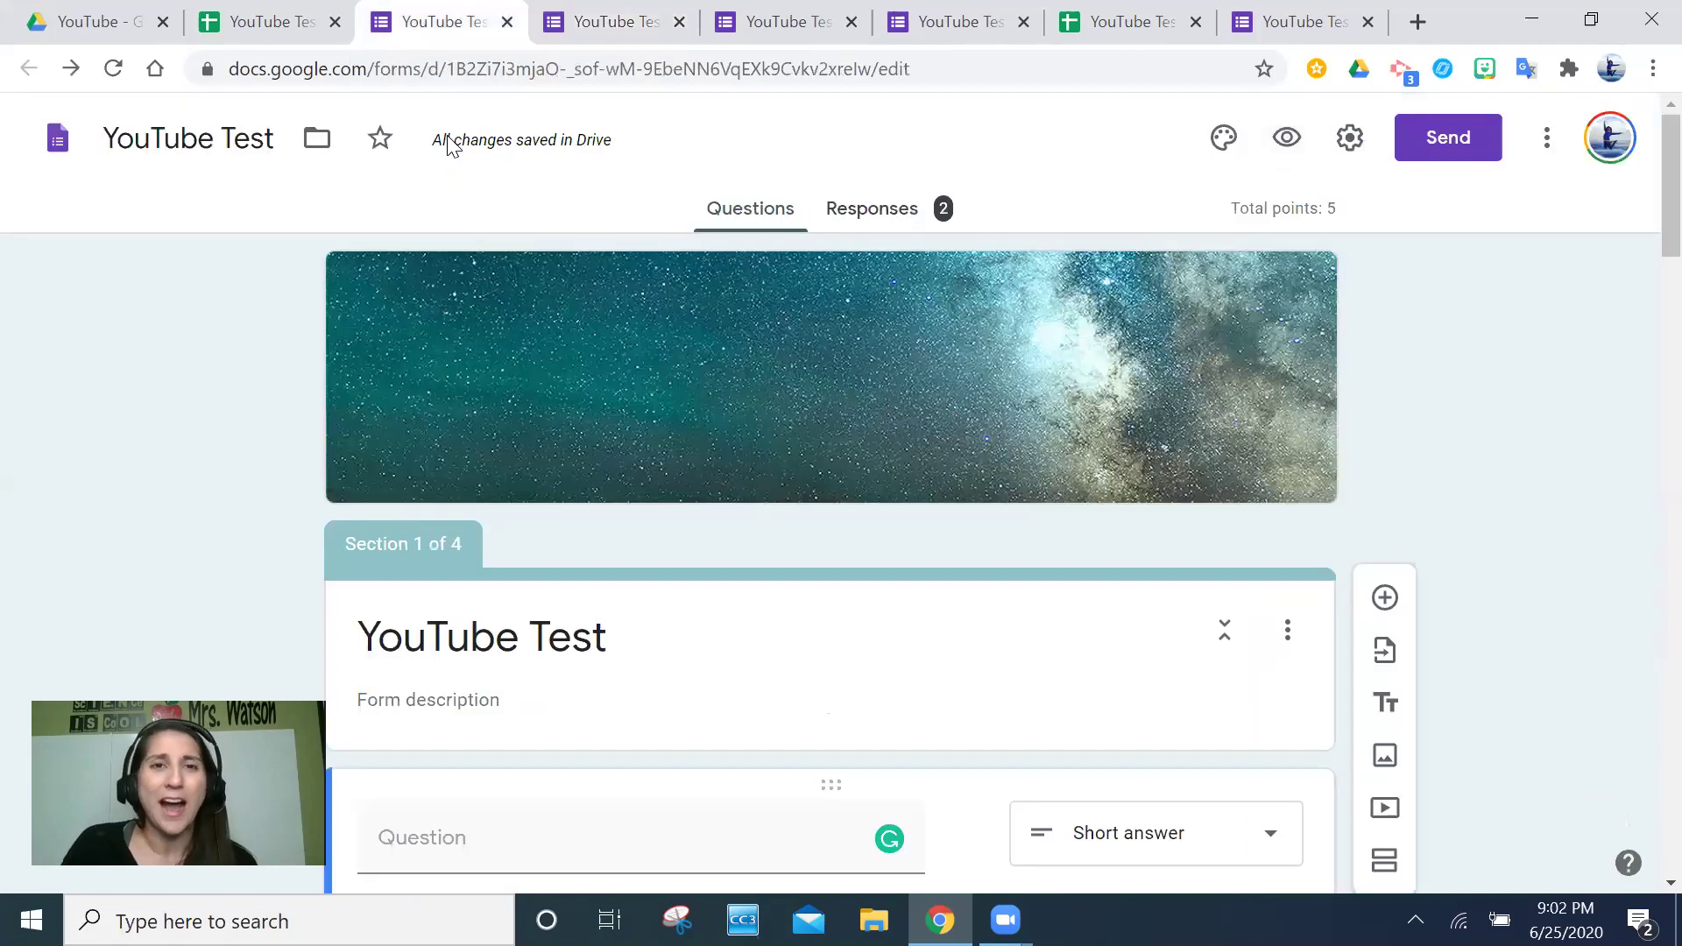
click(878, 230)
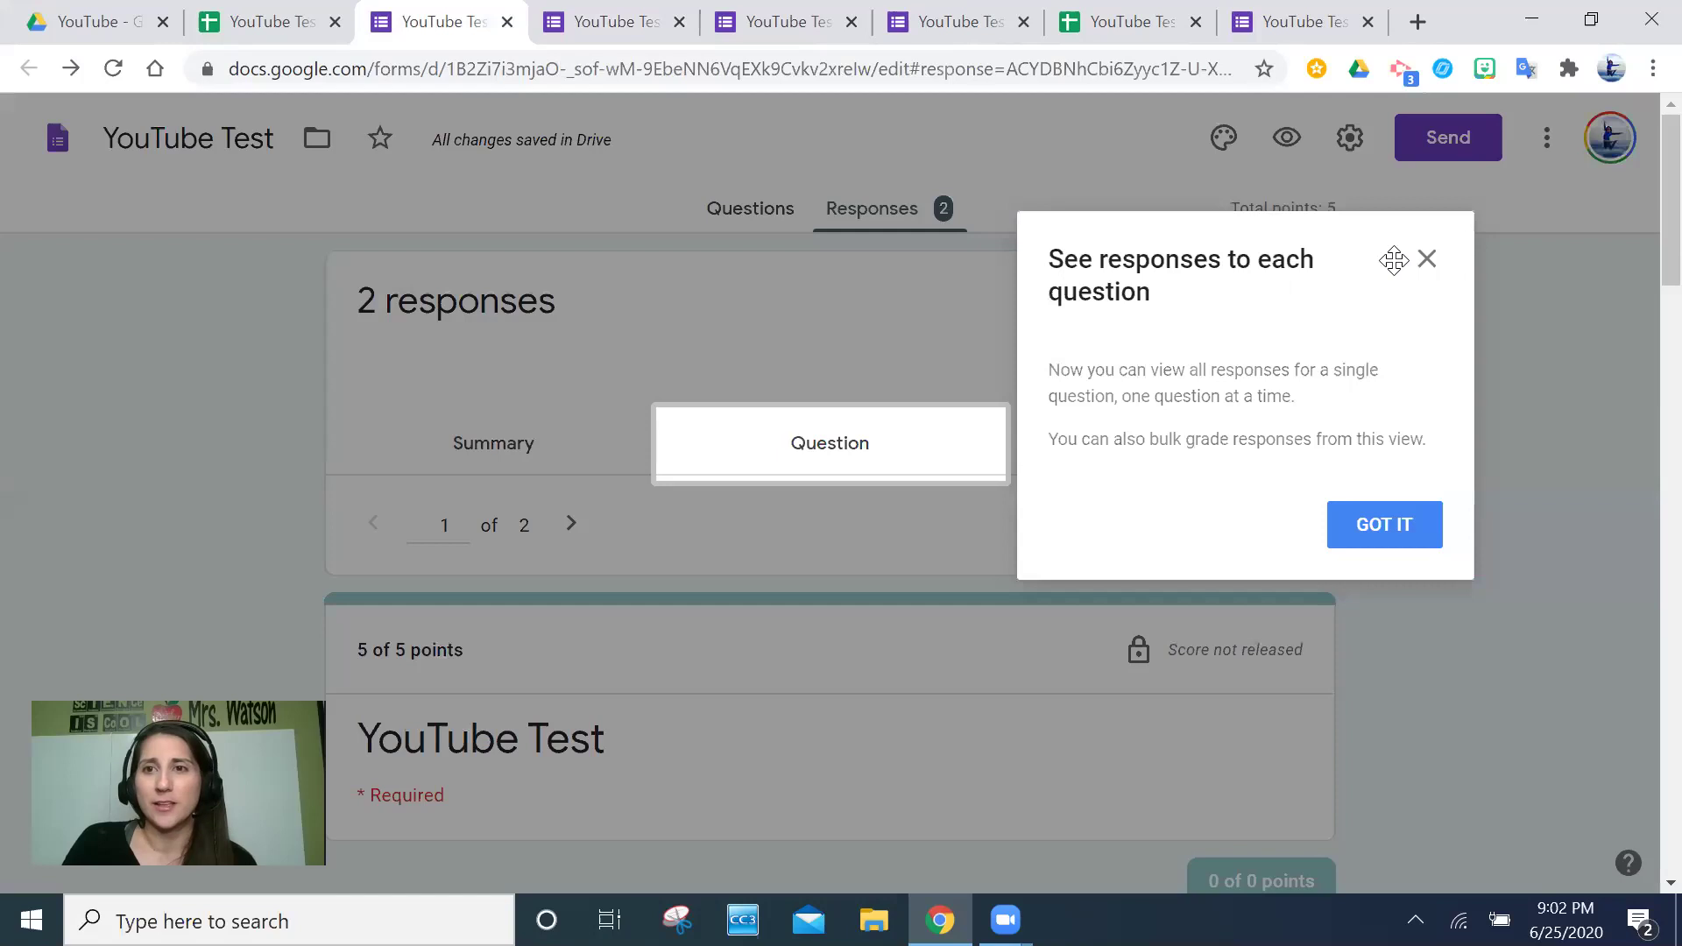
click(1426, 261)
scroll(776, 372, down, 10)
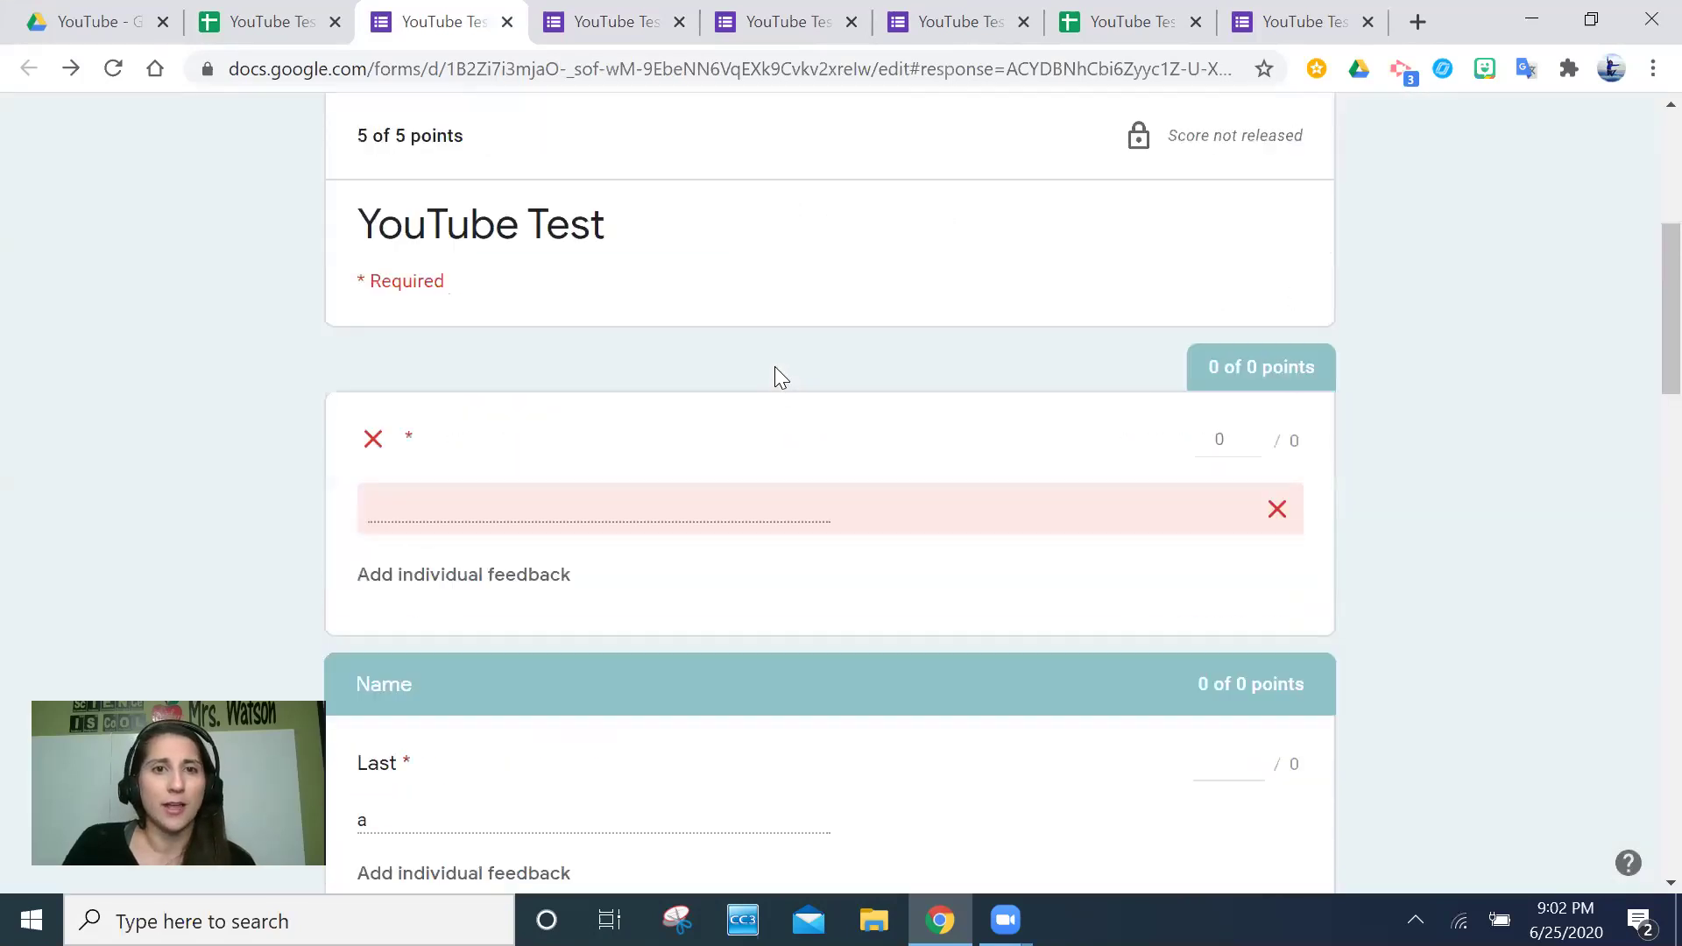
scroll(778, 368, up, 10)
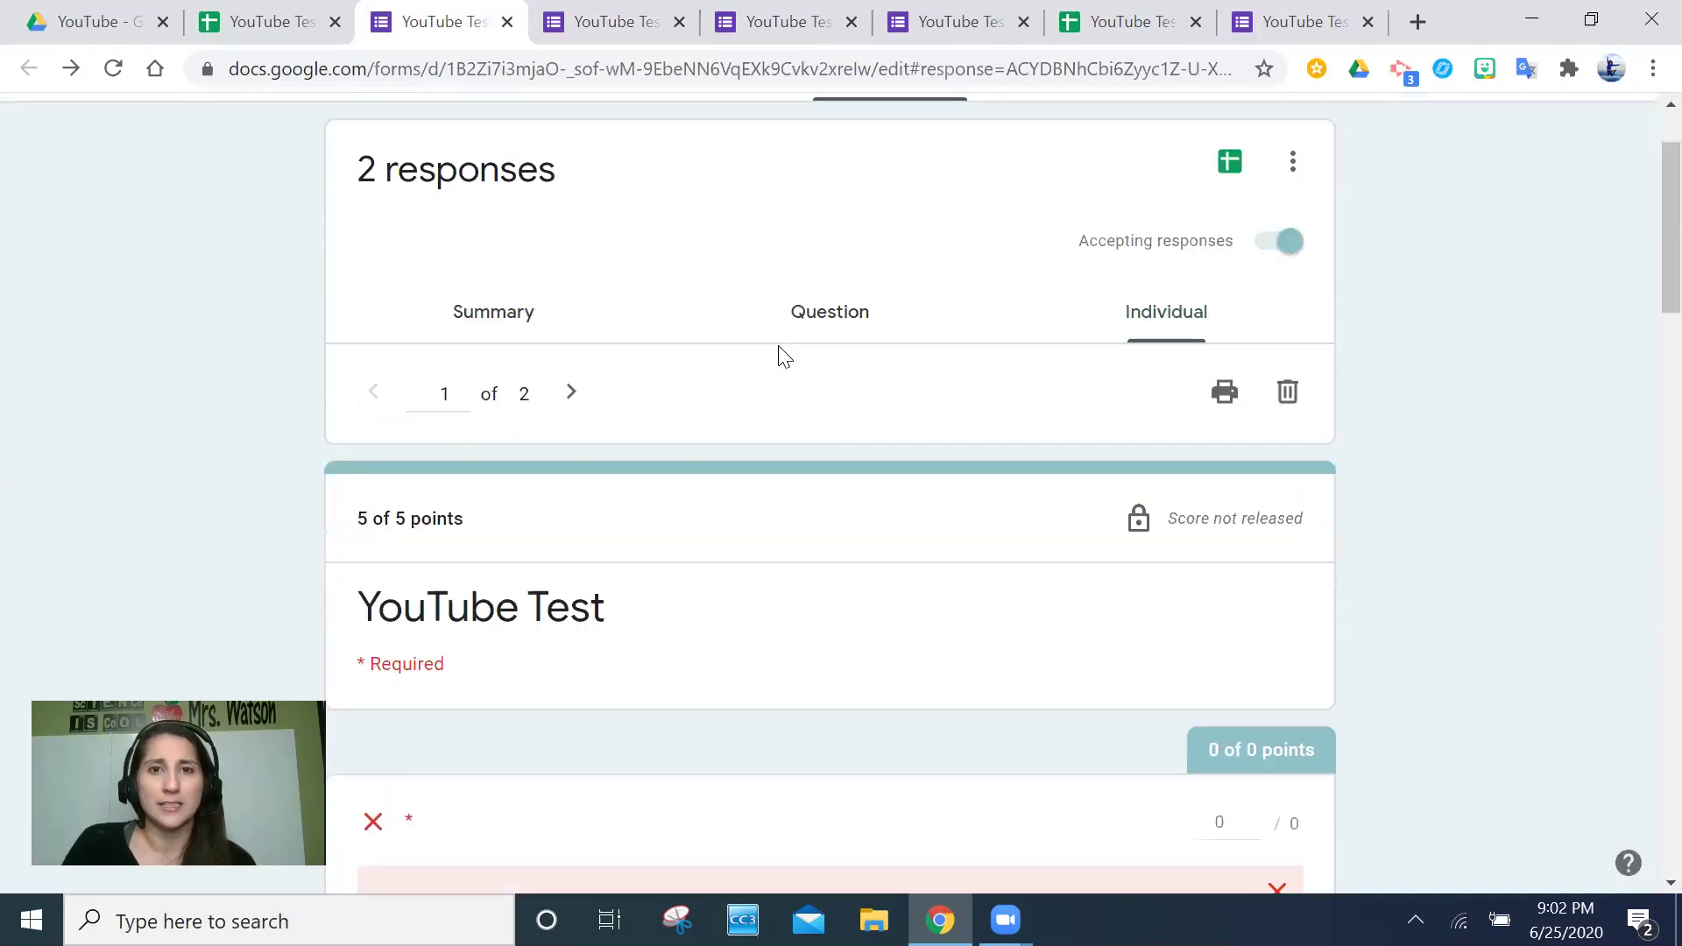
Step: View the responses by question and review the answers to the First and Test 1 questions
click(830, 443)
scroll(829, 424, down, 5)
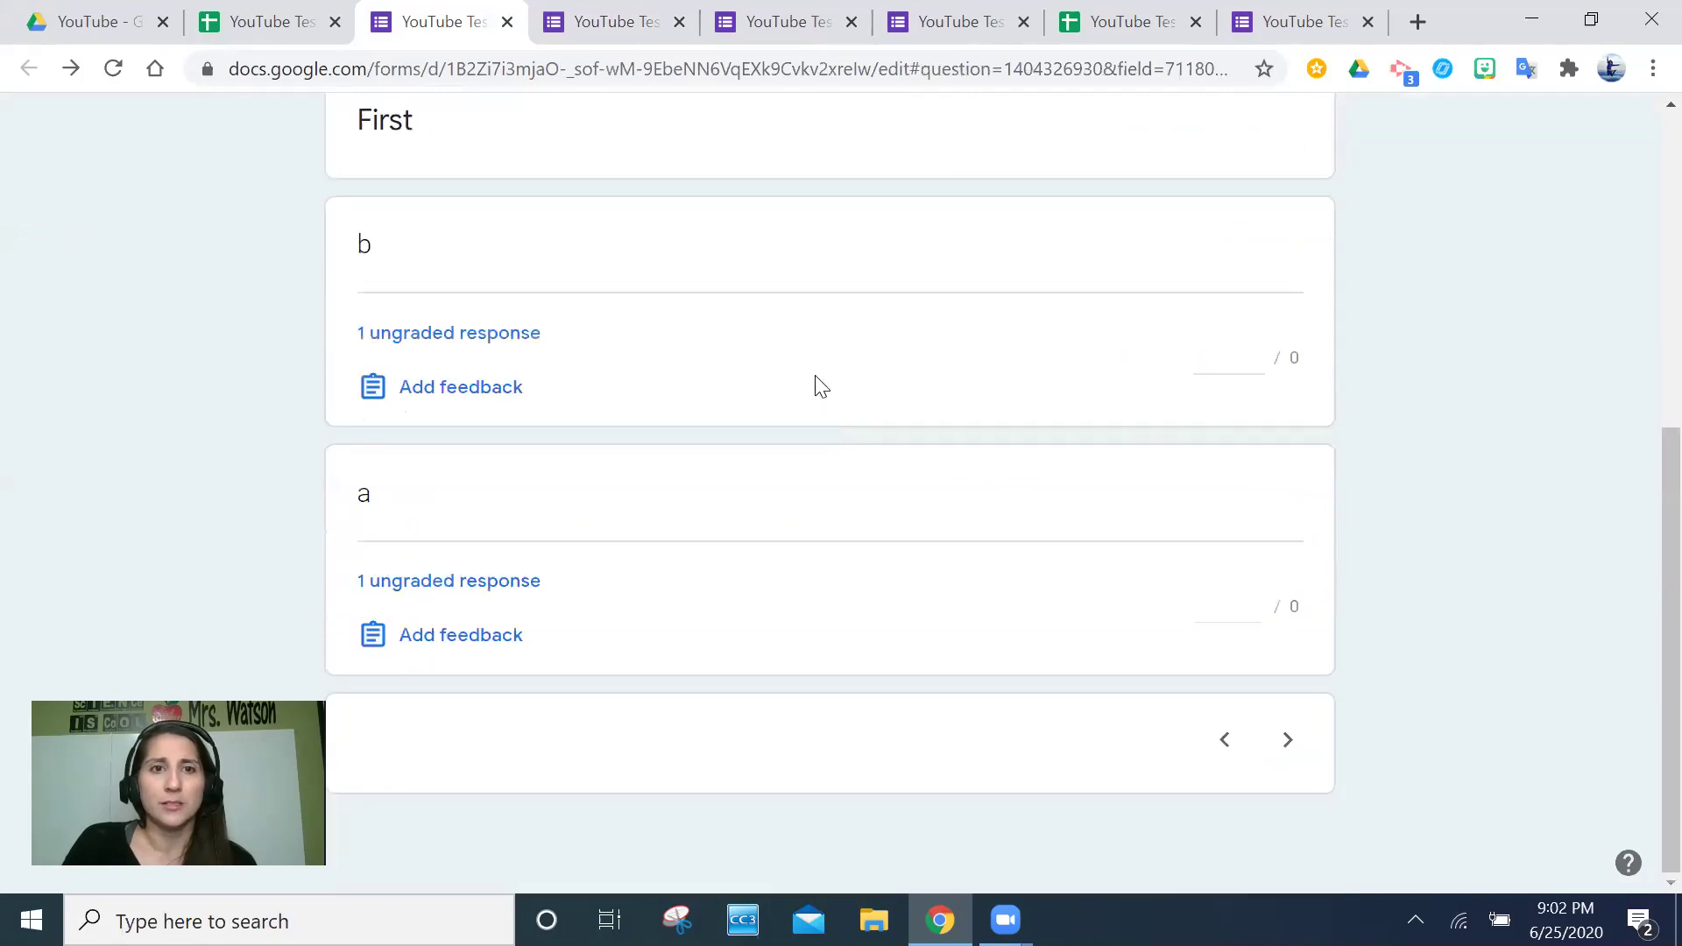
scroll(811, 366, up, 5)
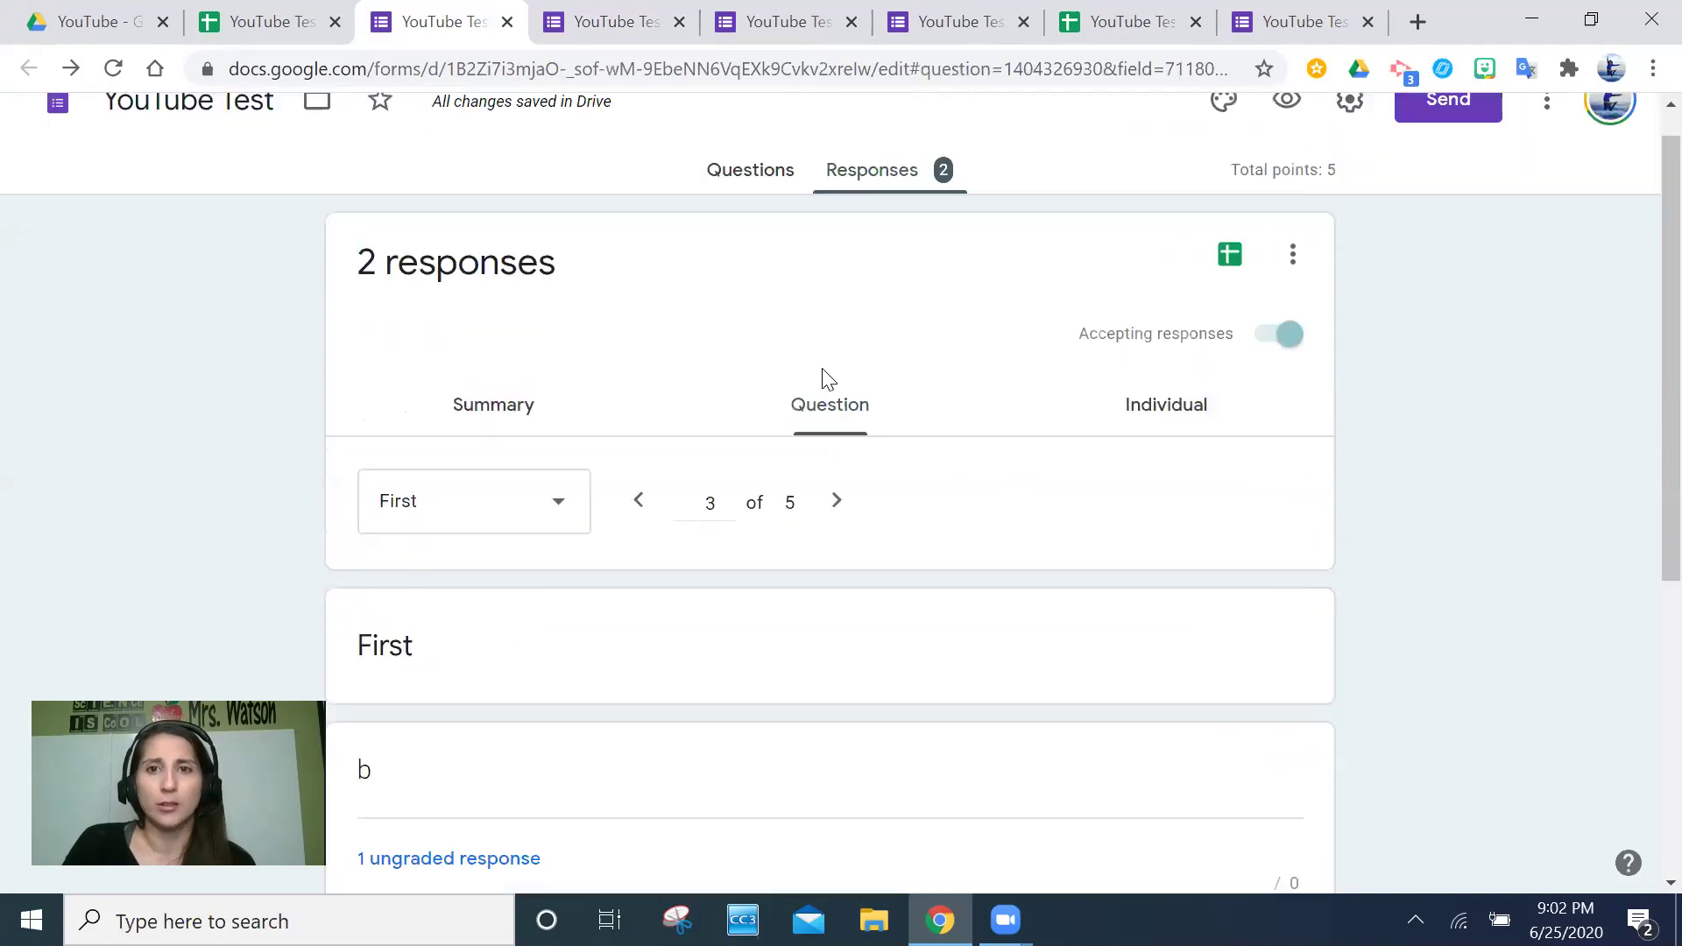
click(836, 501)
scroll(839, 490, down, 5)
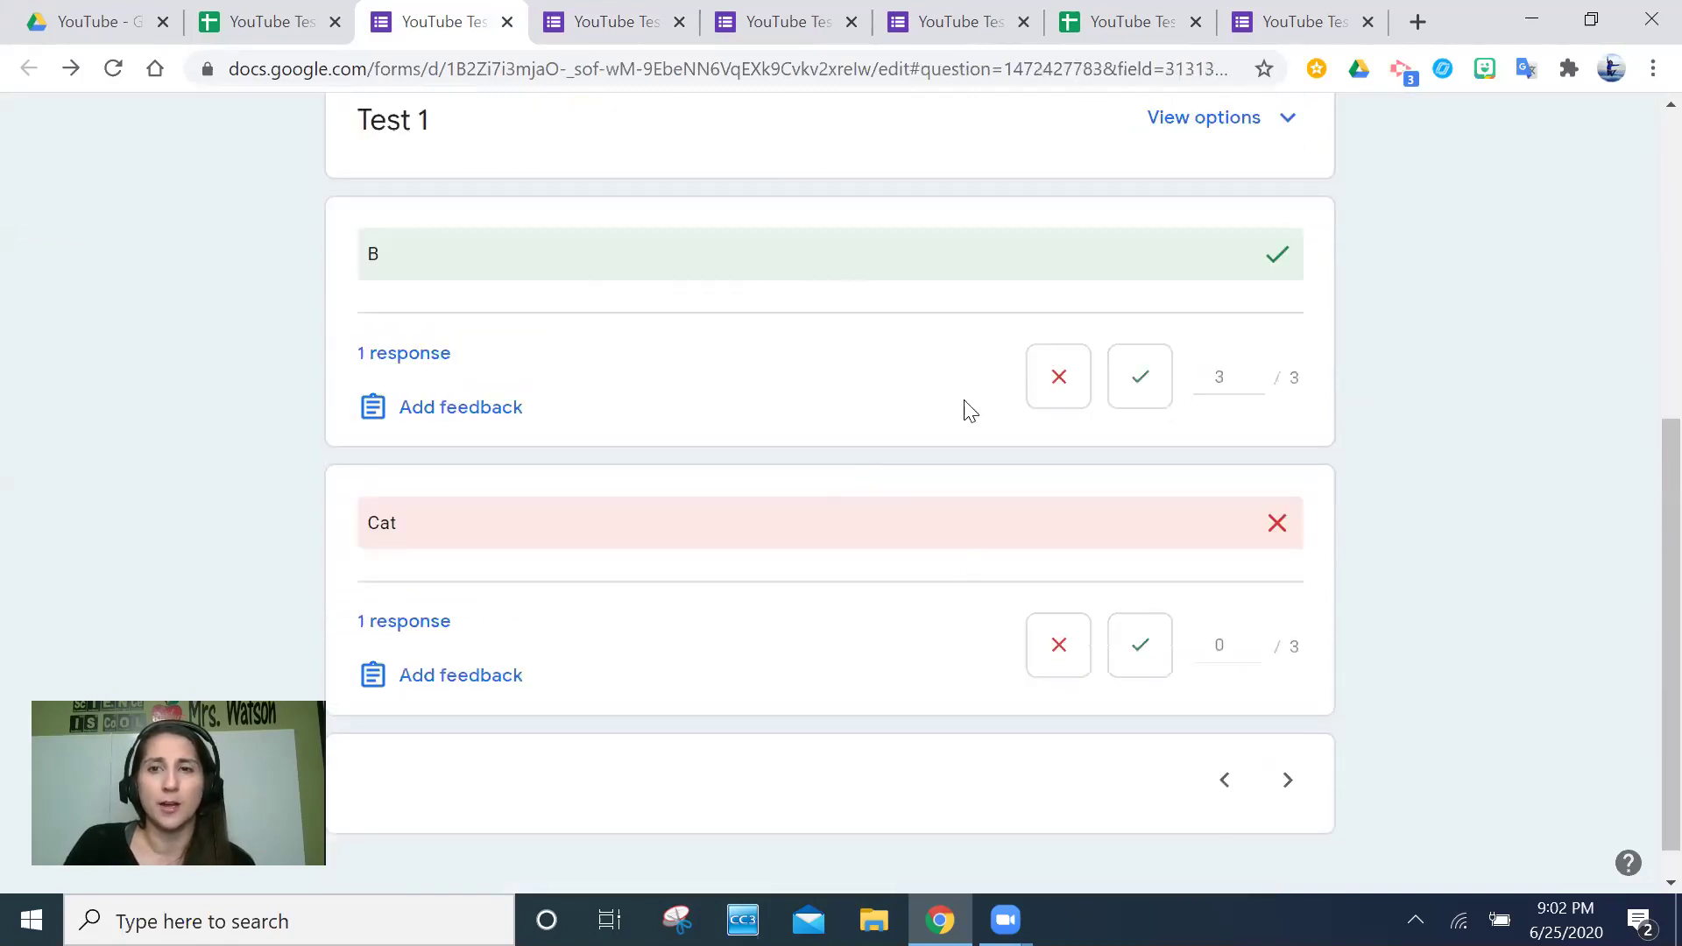
scroll(972, 403, up, 2)
scroll(988, 398, up, 5)
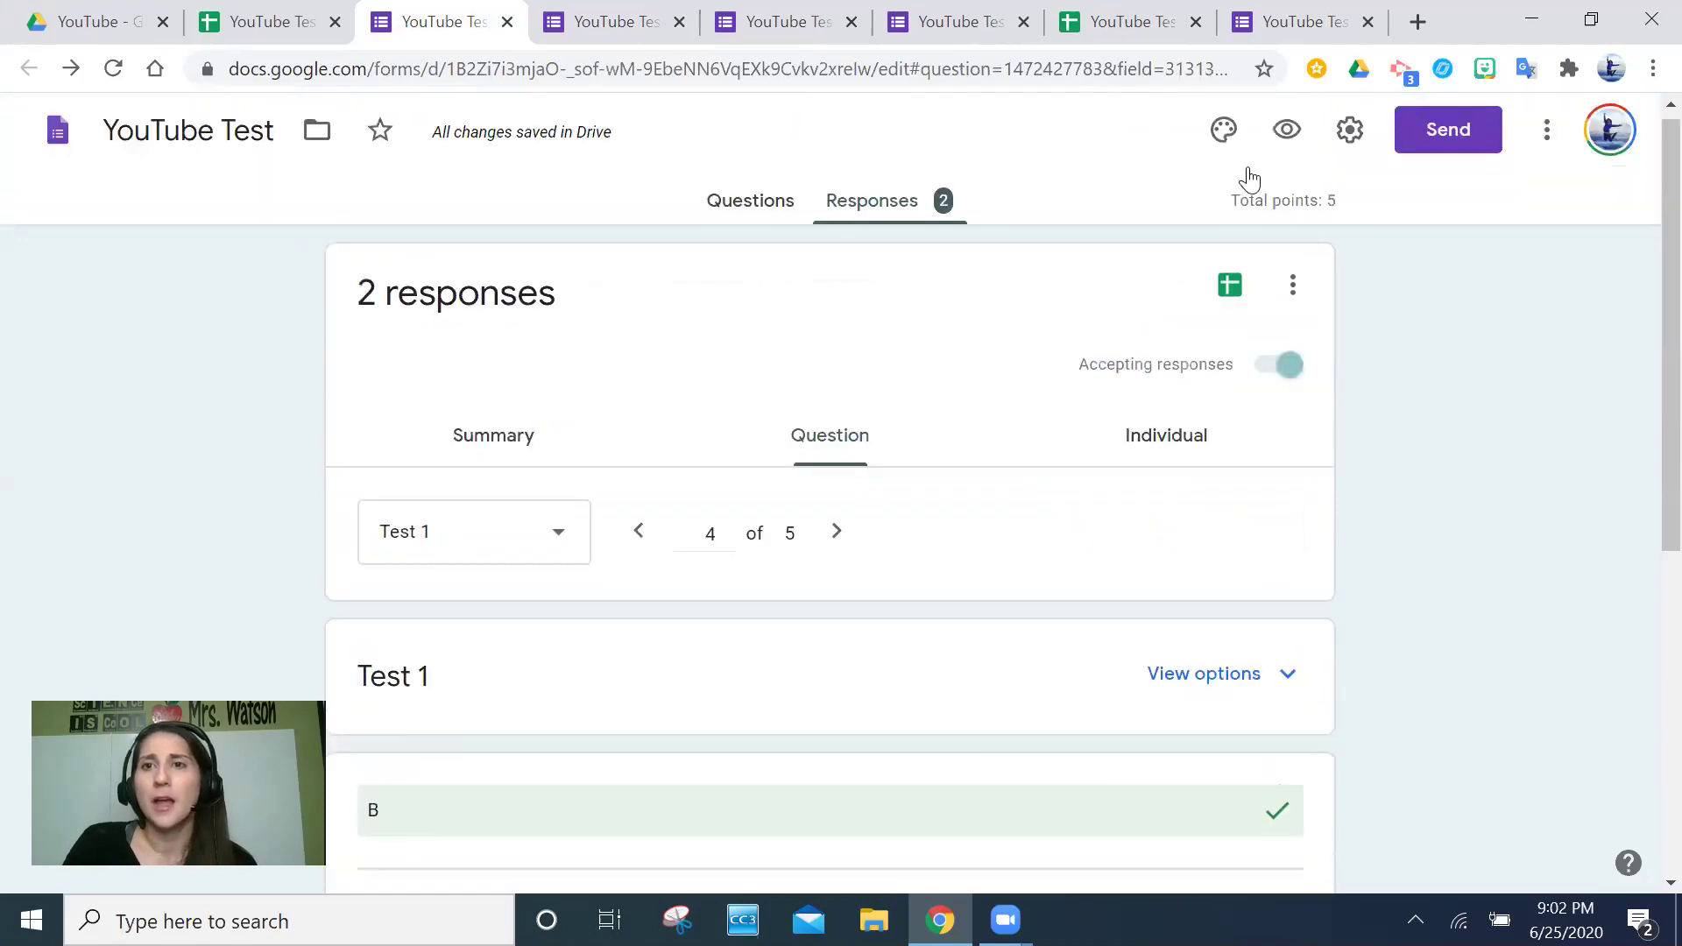
Step: Return to the form preview showing the Name section
click(643, 51)
key(ctrl+shift+Tab)
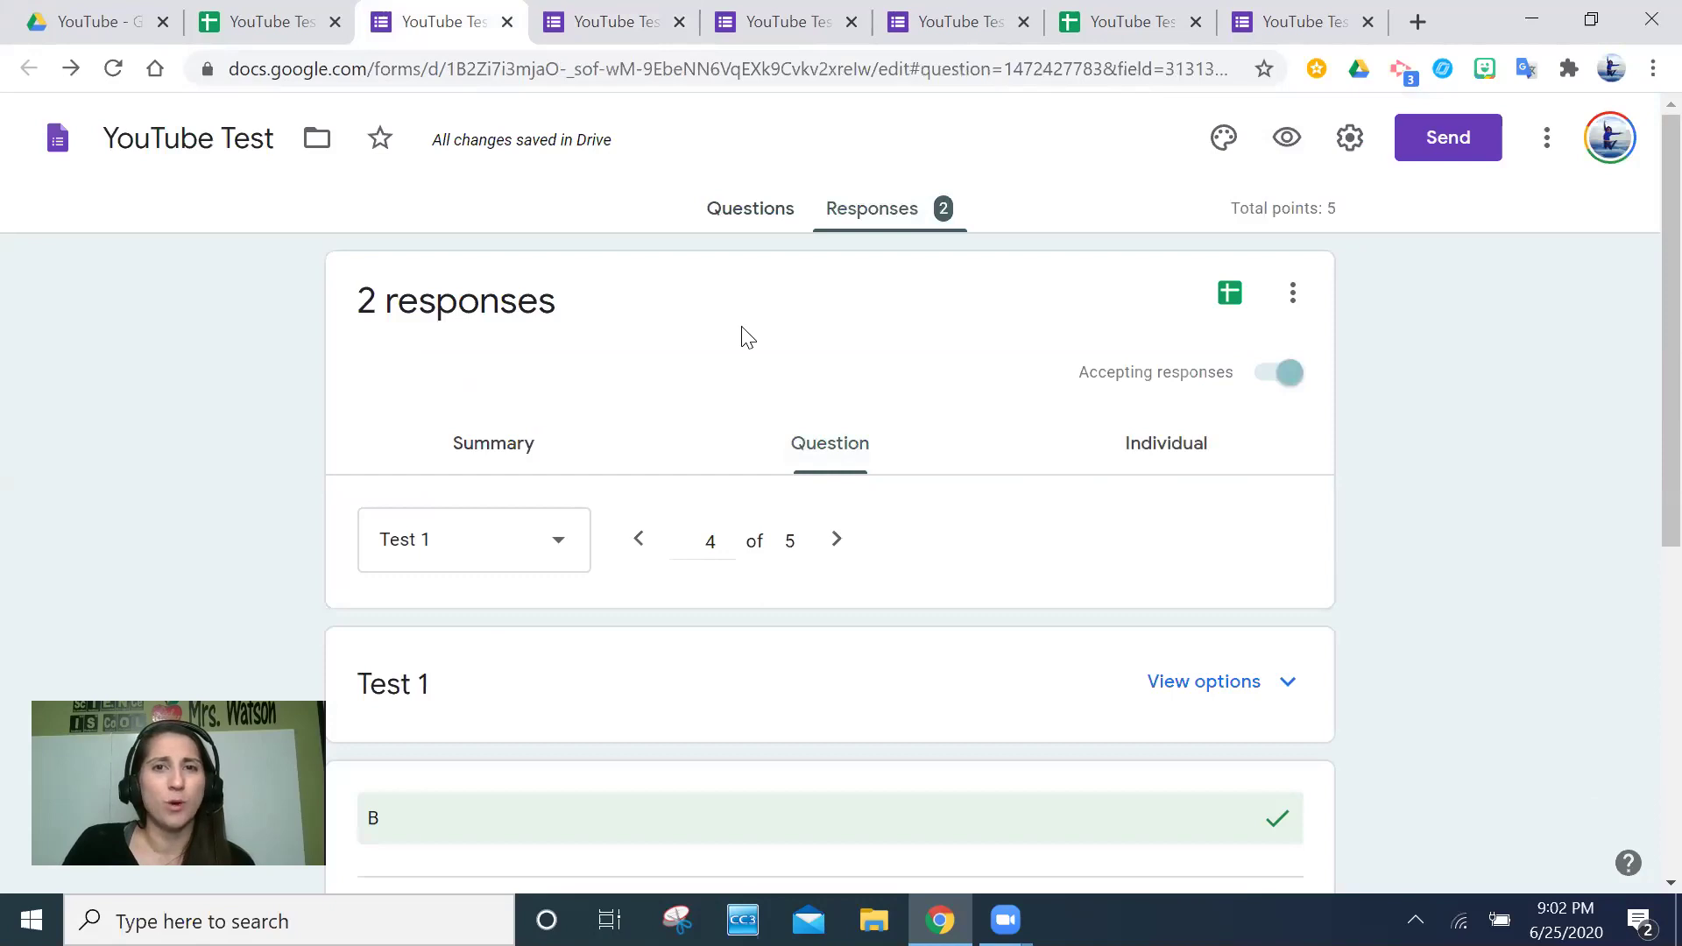
key(ctrl+Tab)
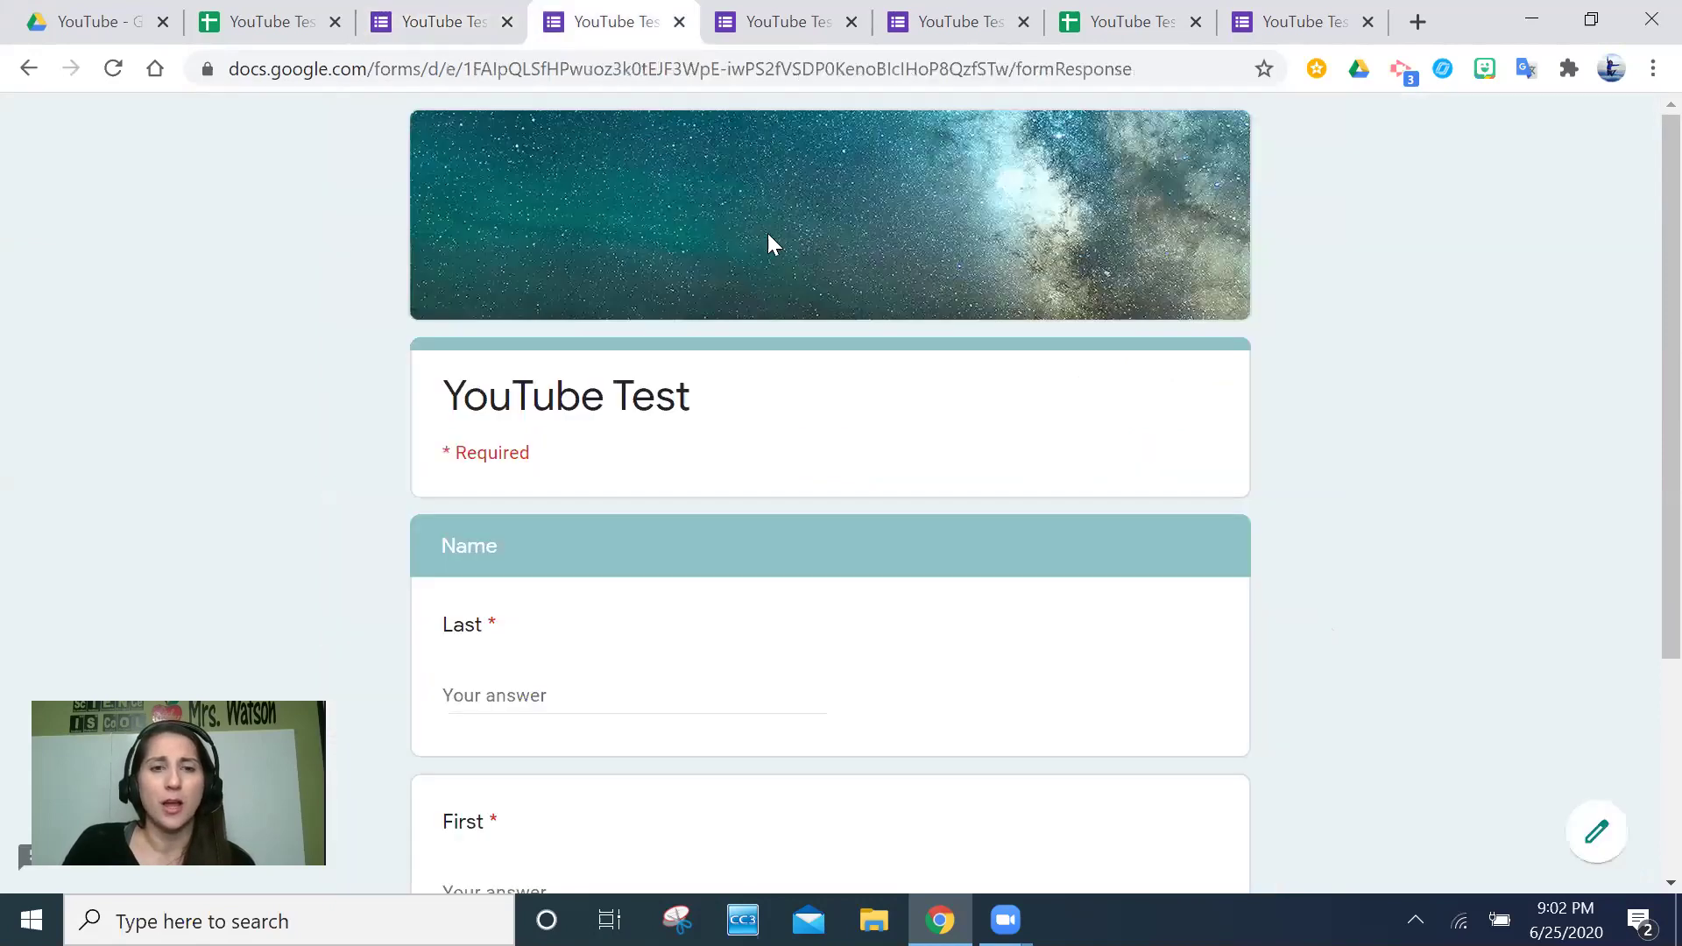